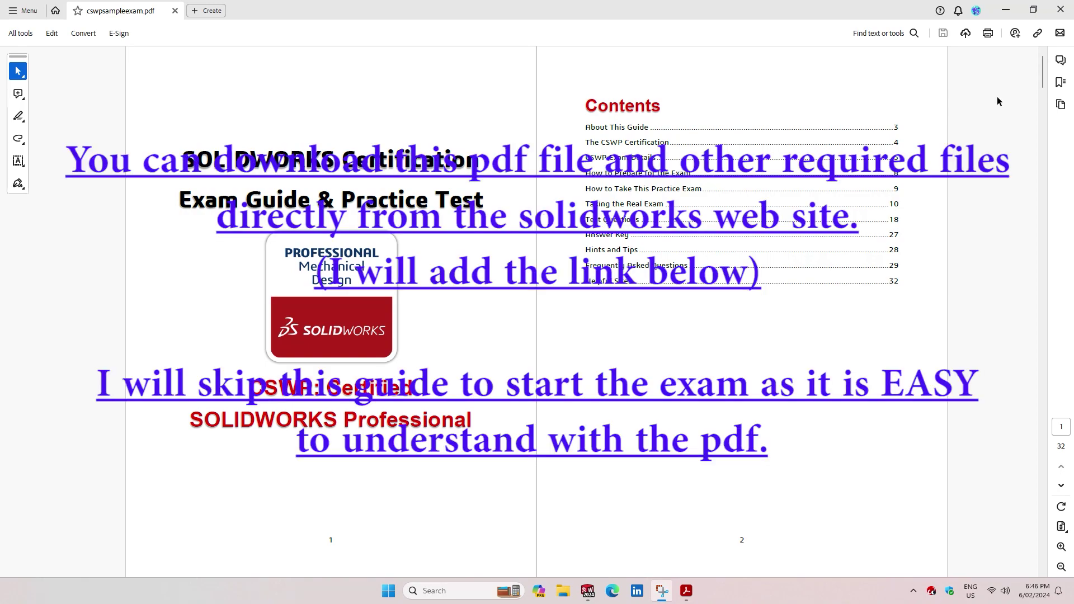
- Scroll the CSWP exam guide from the cover down to the Test Questions page
scroll(997, 97, "down", 2)
scroll(997, 96, "down", 4)
scroll(996, 96, "down", 3)
scroll(997, 101, "down", 3)
scroll(997, 100, "down", 5)
scroll(993, 99, "down", 8)
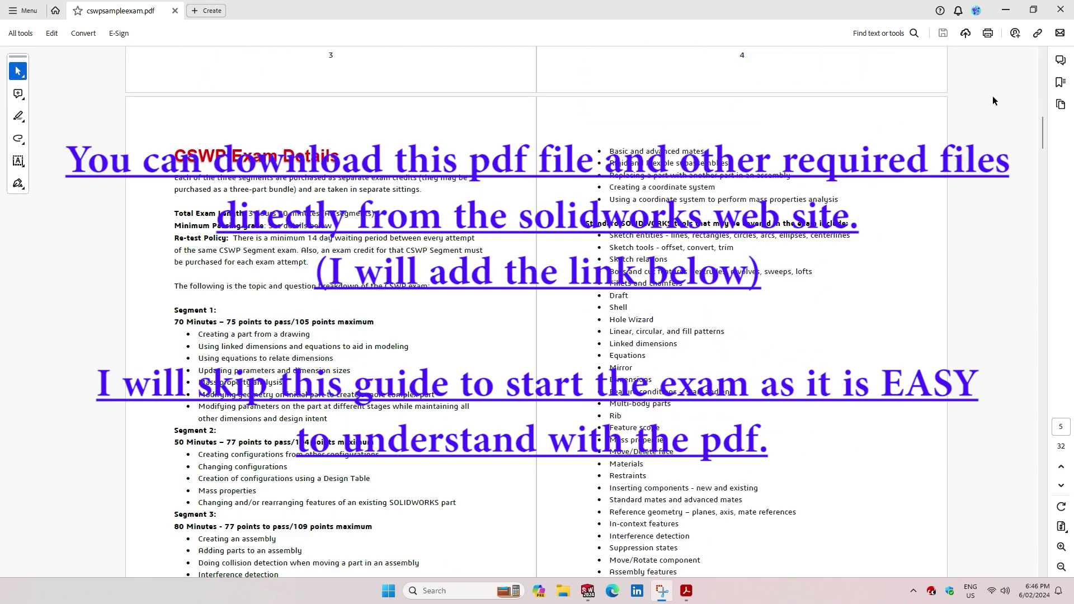
scroll(993, 100, "down", 4)
scroll(992, 99, "down", 4)
scroll(992, 99, "down", 3)
scroll(992, 100, "down", 4)
scroll(993, 96, "down", 3)
scroll(993, 96, "down", 3)
scroll(993, 96, "down", 5)
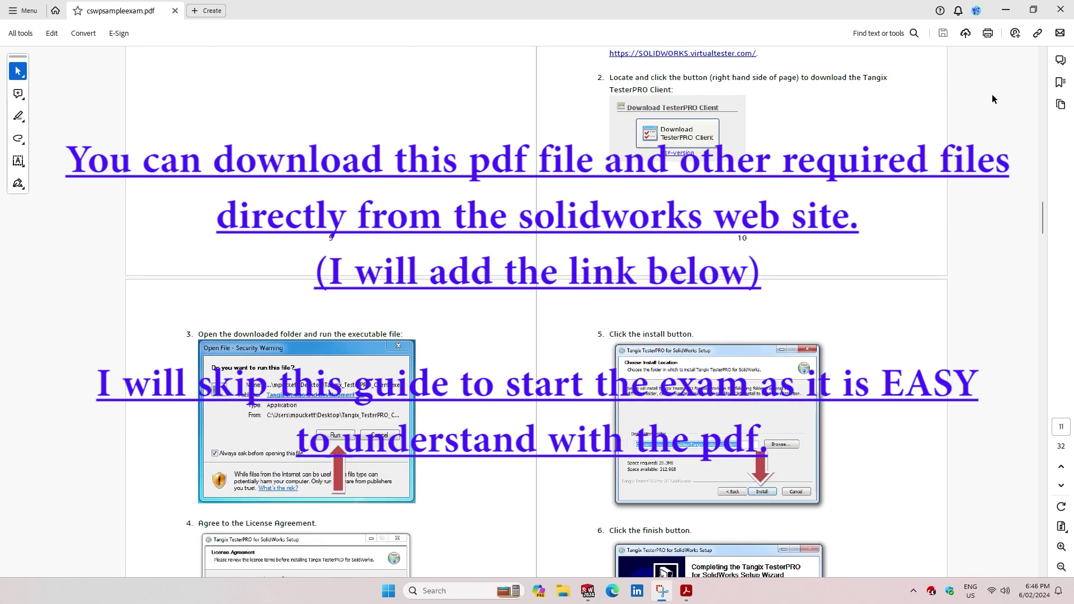
scroll(995, 94, "down", 5)
scroll(995, 93, "down", 4)
scroll(996, 91, "down", 5)
scroll(1000, 96, "down", 2)
scroll(999, 100, "down", 5)
scroll(1003, 96, "down", 4)
scroll(1004, 93, "down", 3)
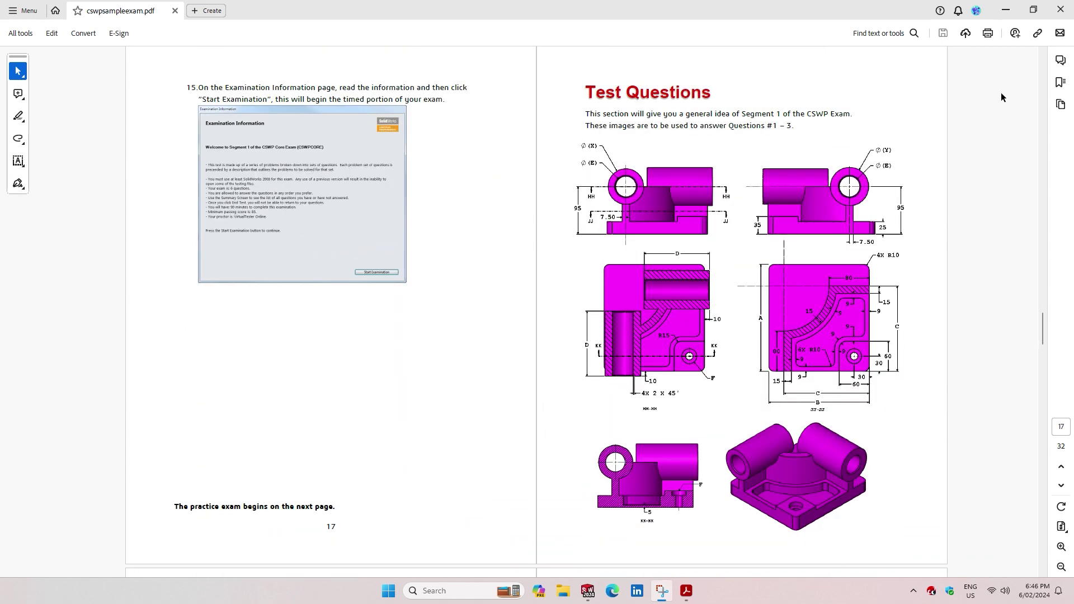
- Select the Test Questions heading, deselect it, and scroll on toward Stage 1
left_click_drag(586, 89, 839, 89)
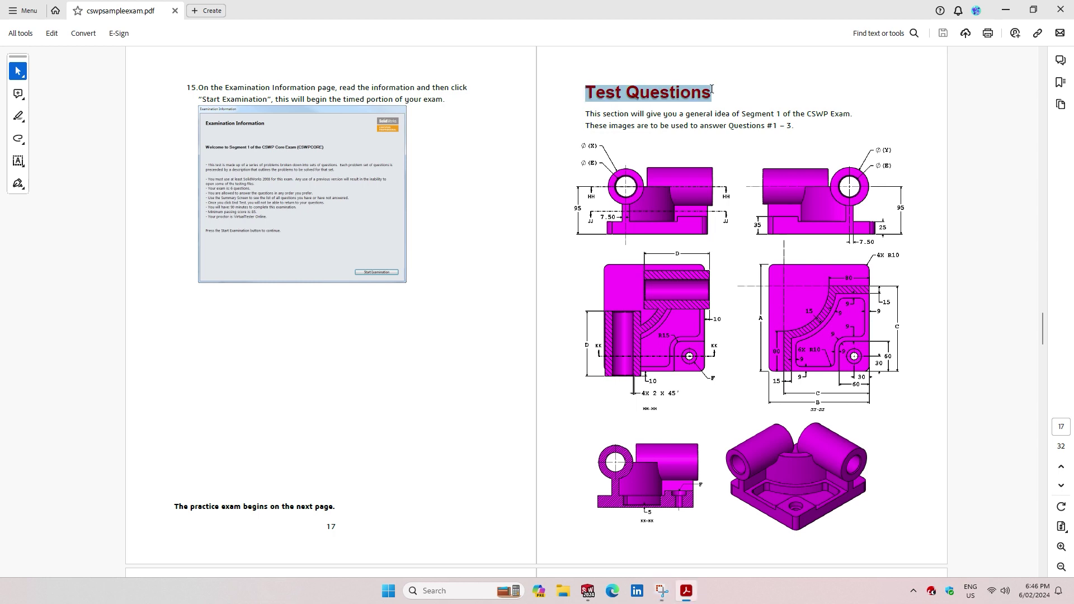
left_click(838, 90)
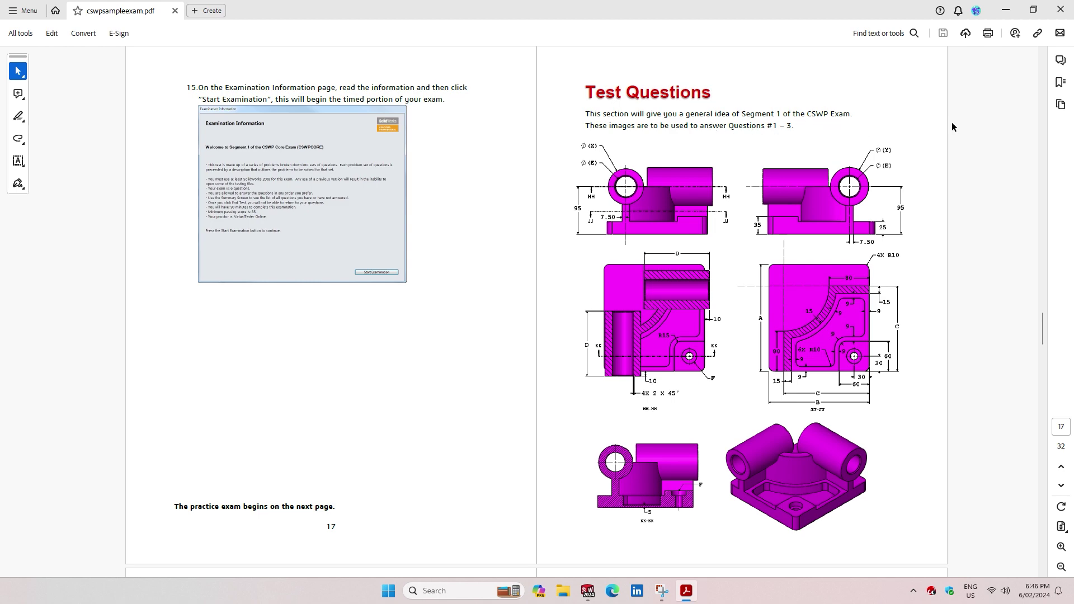
scroll(948, 126, "down", 3)
- Scroll to Stage 1 and briefly select its title lines and the word MMGS
scroll(946, 122, "down", 5)
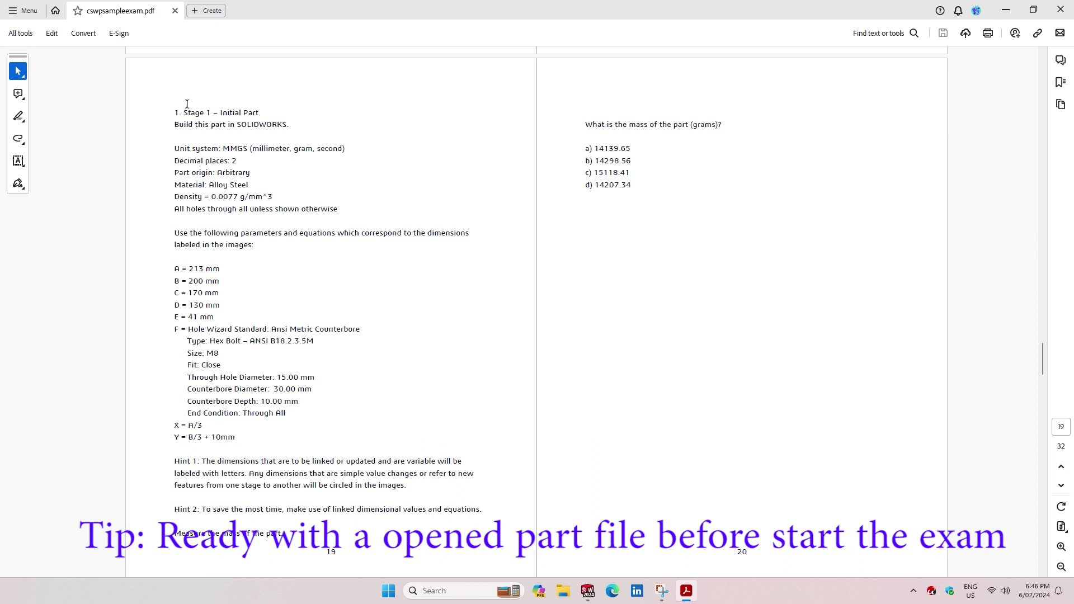
left_click_drag(176, 111, 287, 126)
left_click(391, 142)
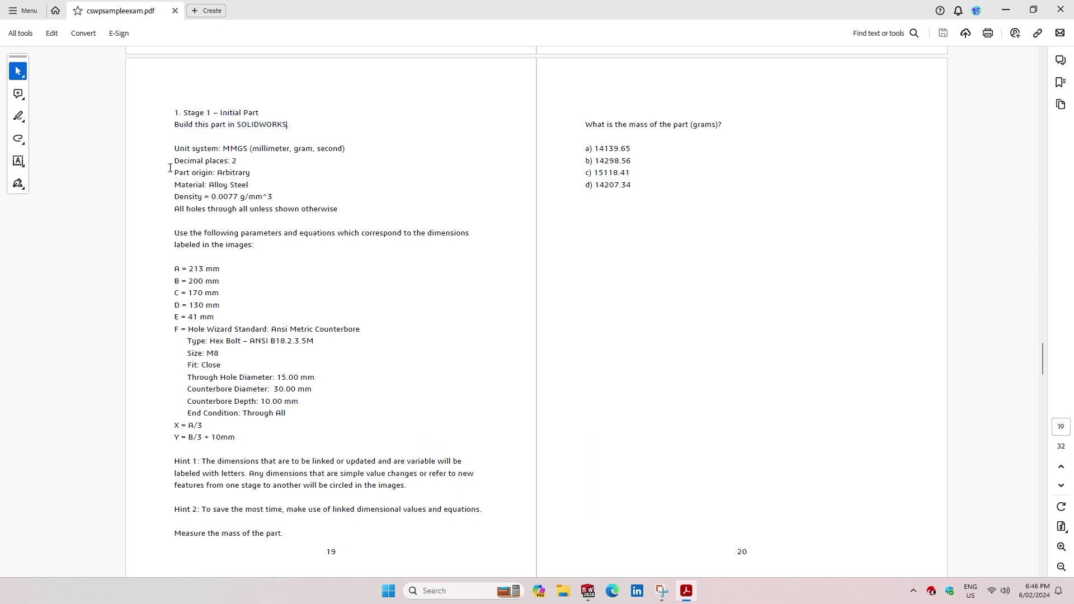
double_click(224, 150)
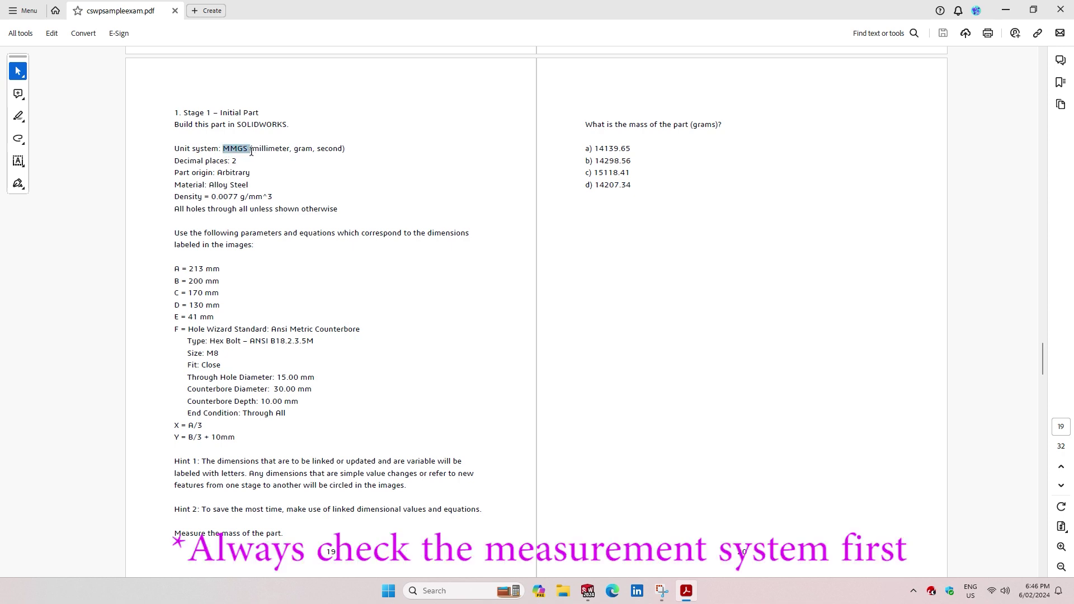
left_click(306, 209)
- Highlight the MMGS unit system and two-decimal-places lines in yellow
left_click(19, 119)
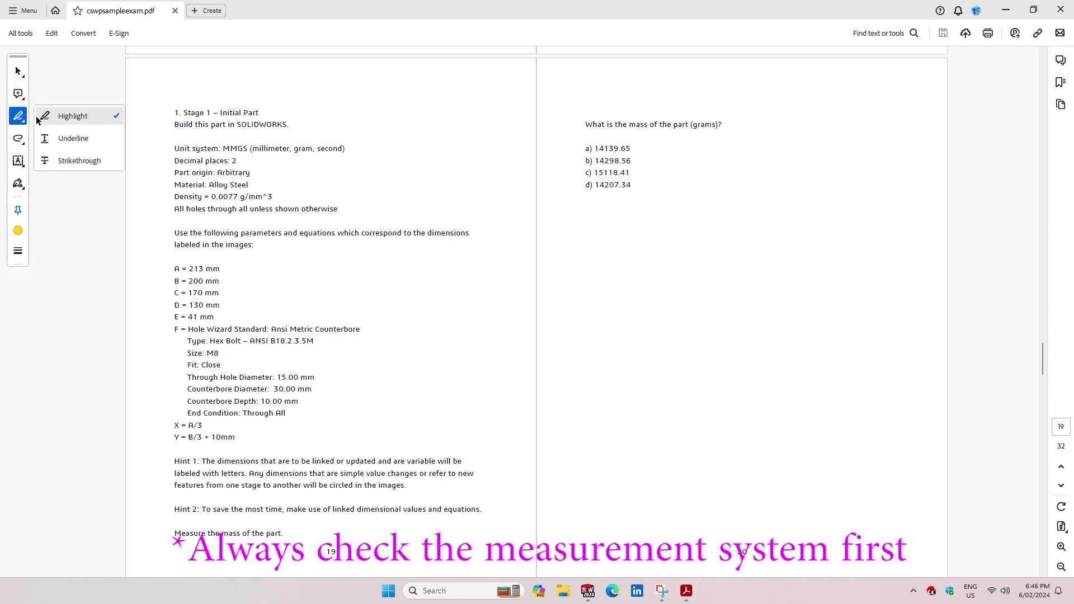
left_click(66, 119)
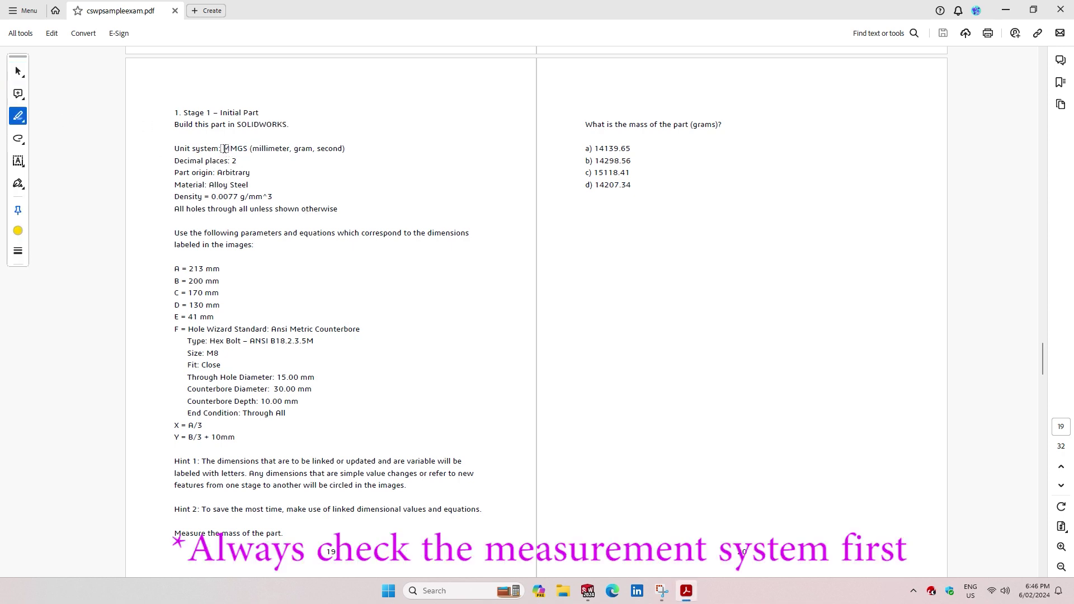
mouse_move(225, 149)
left_mouse_down()
mouse_move(248, 150)
mouse_move(246, 161)
left_mouse_up()
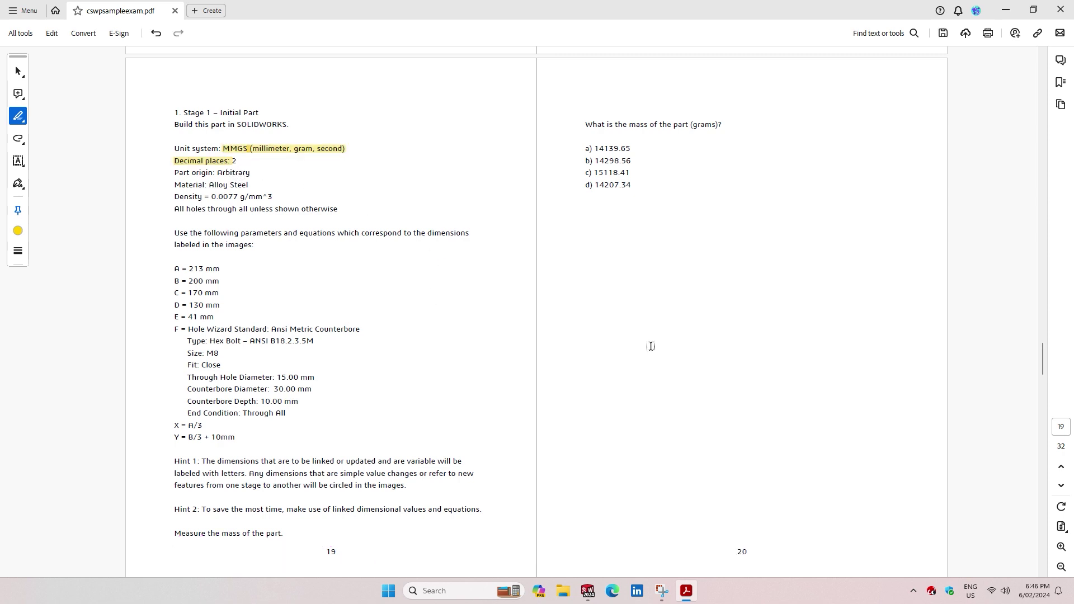
left_click(588, 591)
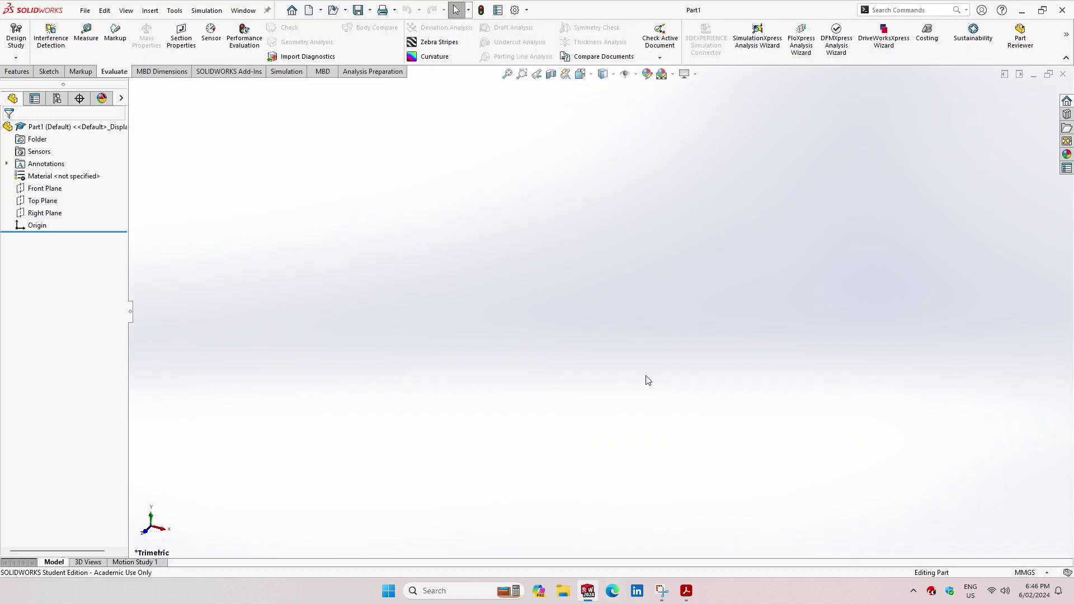
- Confirm Part1's document units are MMGS with two-decimal lengths, then return to the PDF
left_click(1029, 574)
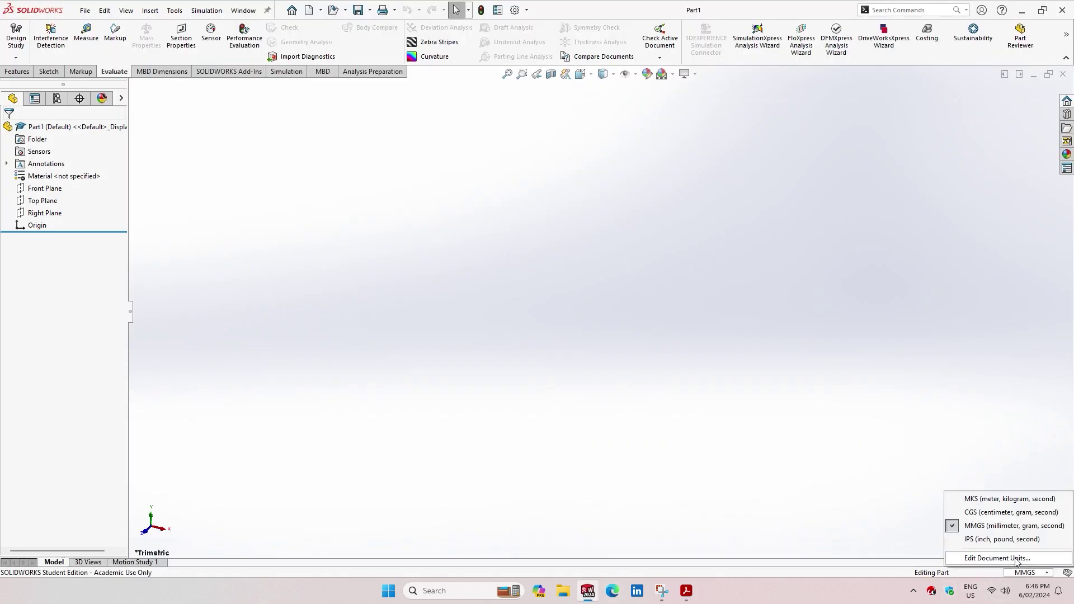
left_click(997, 559)
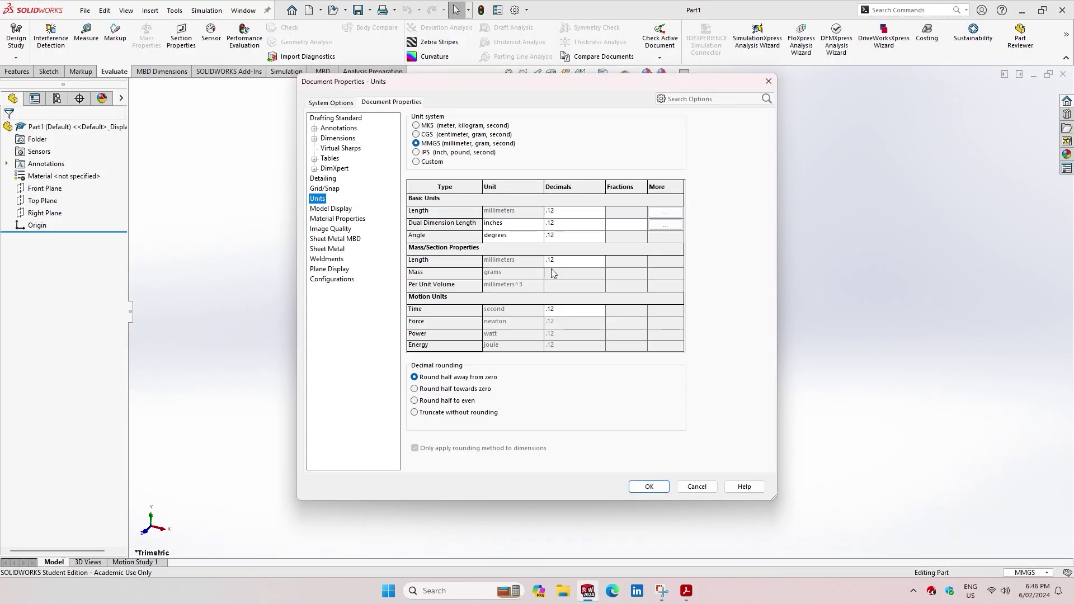
left_click(650, 487)
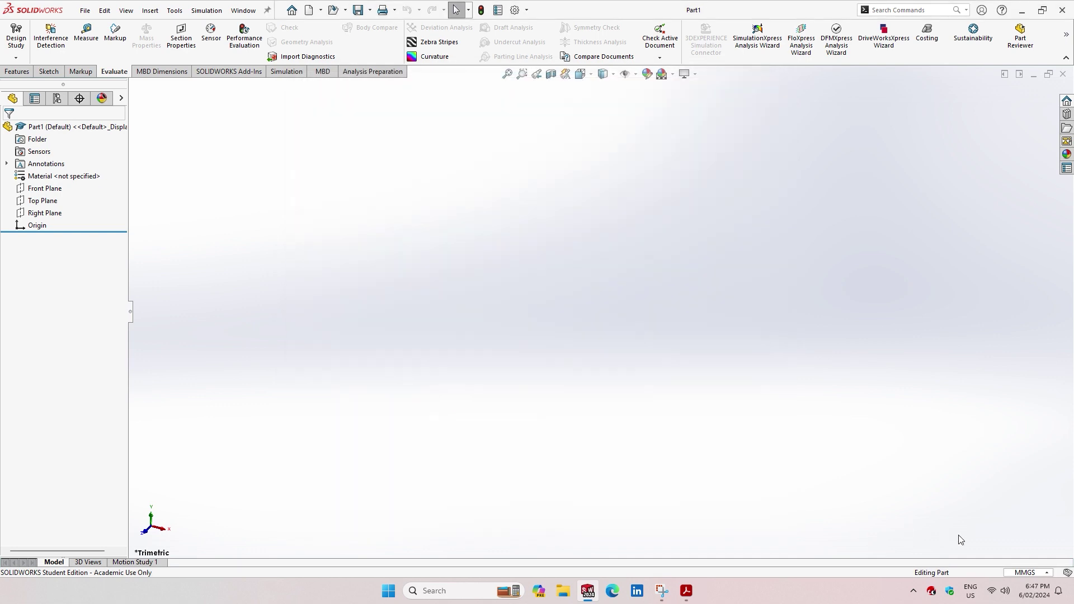
left_click(687, 591)
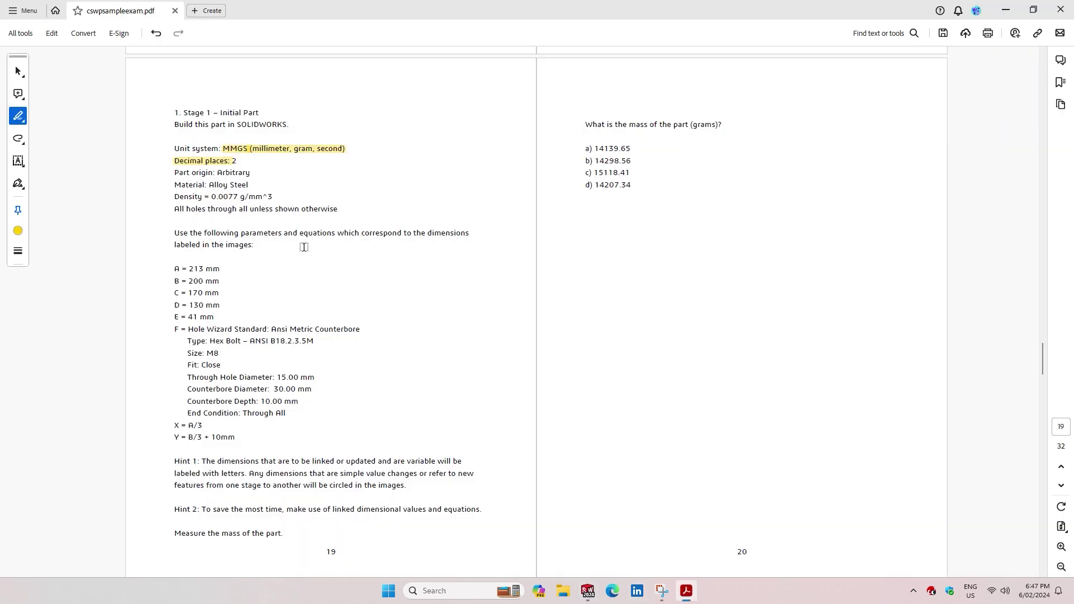
- Highlight the part origin, Alloy Steel, 0.0077 g/mm^3 density and through-all hole lines
mouse_move(221, 173)
left_mouse_down()
mouse_move(246, 173)
mouse_move(249, 186)
mouse_move(300, 209)
left_mouse_up()
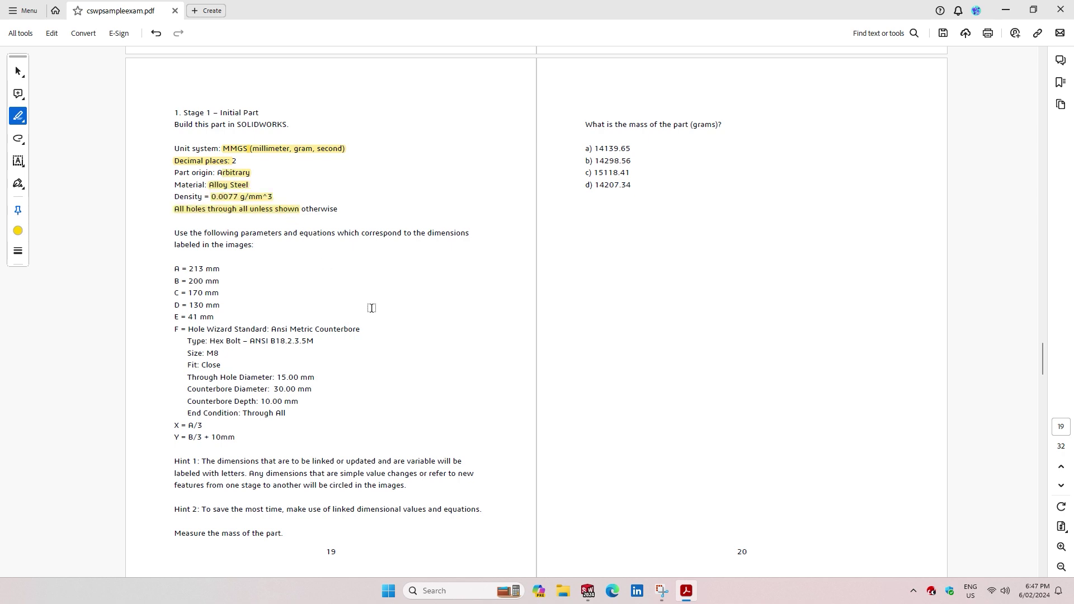
left_click(587, 591)
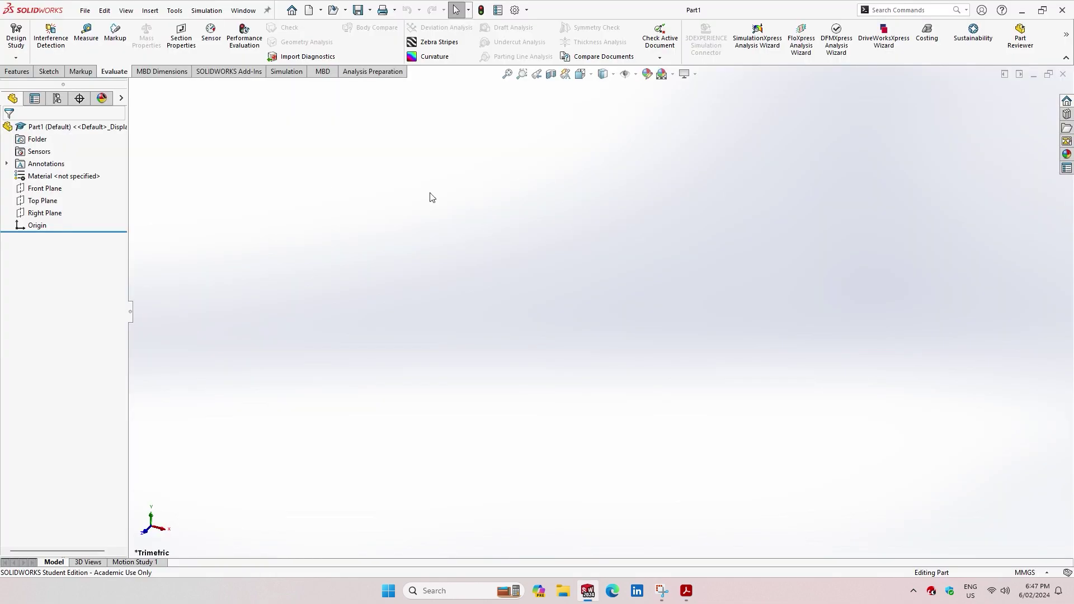
- Apply Alloy Steel (density 7700 kg/m^3) as Part1's material
right_click(44, 177)
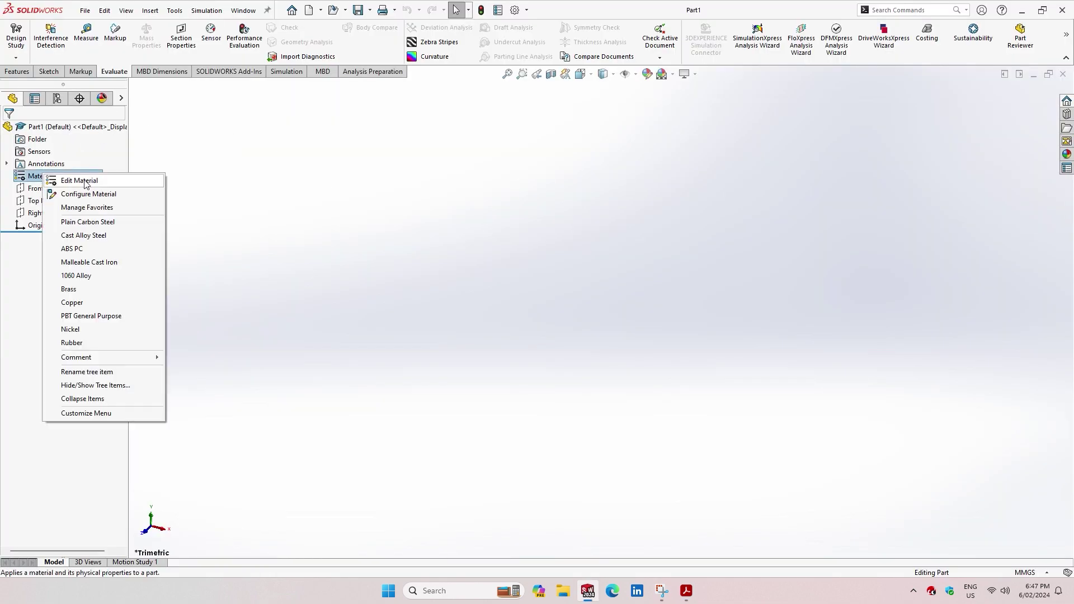
left_click(73, 180)
left_click(375, 150)
type("Alloy")
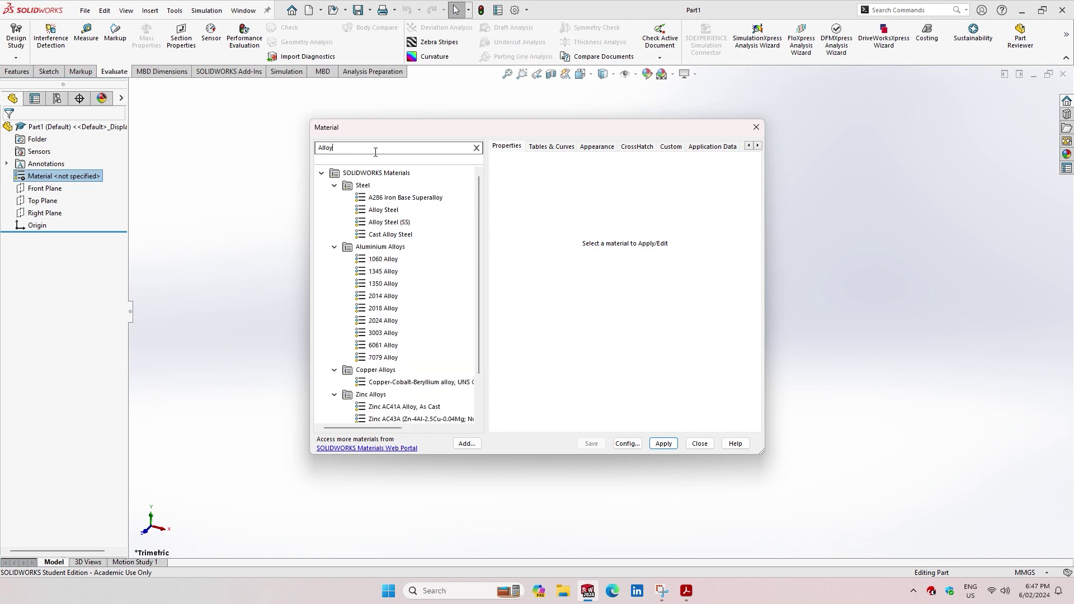
left_click(384, 210)
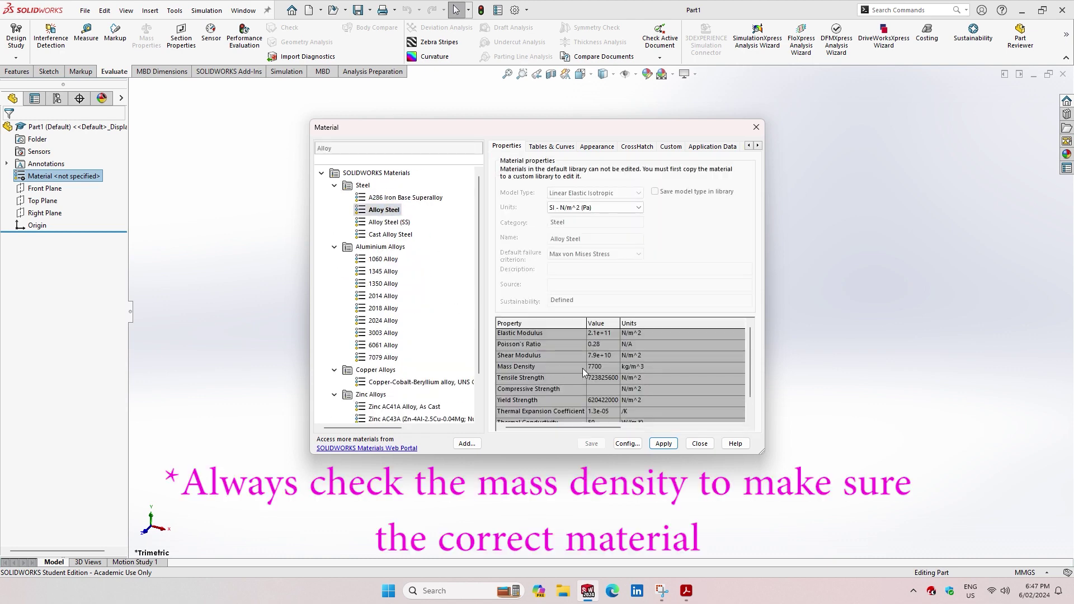
left_click(549, 370)
left_click(663, 444)
left_click(700, 444)
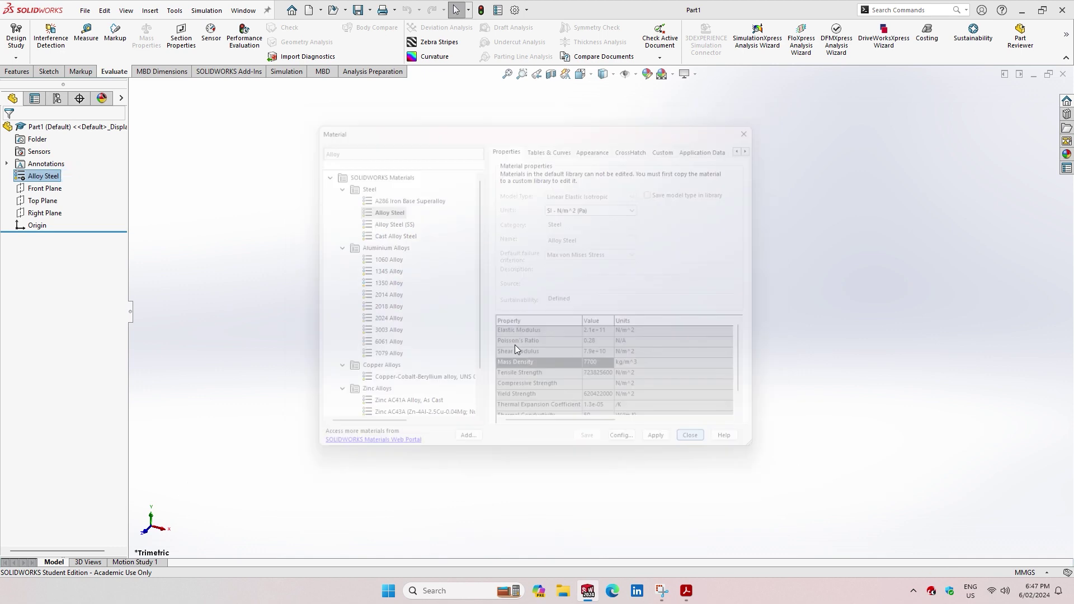
left_click(687, 591)
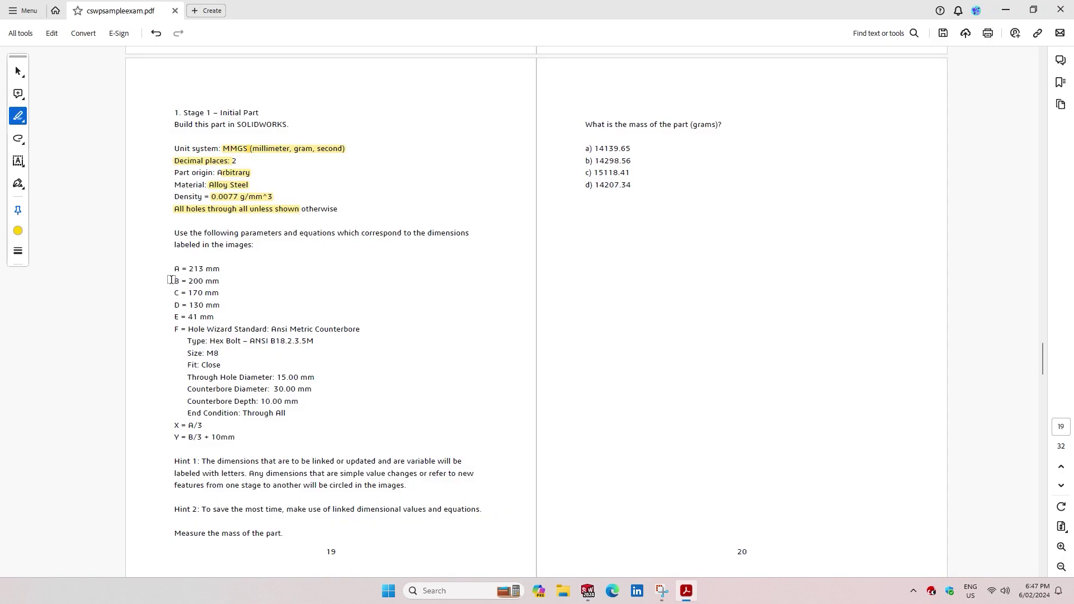
- Highlight Stage 1's parameter list from A = 213 mm through Y = B/3 + 10mm
left_click_drag(170, 269, 244, 441)
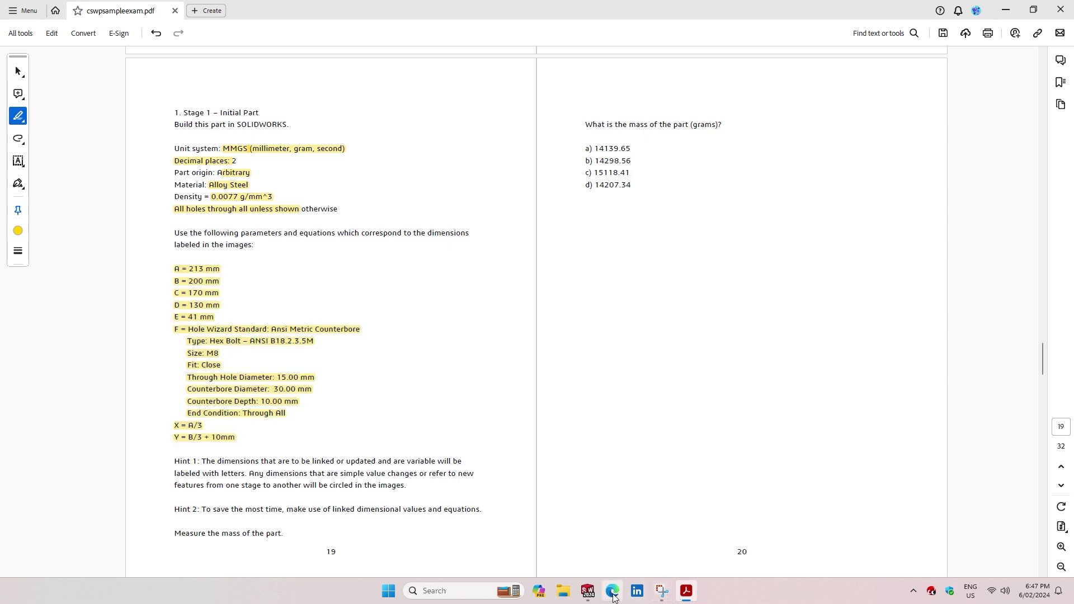
left_click(587, 591)
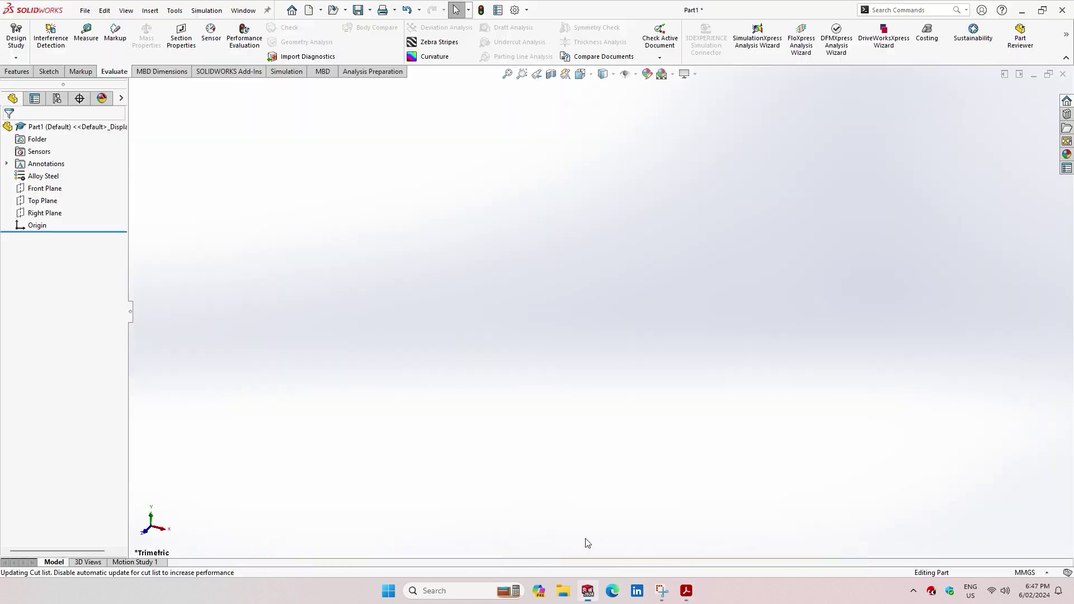
- Open the Equations manager and add global variable A = 213
left_click(174, 11)
left_click(183, 421)
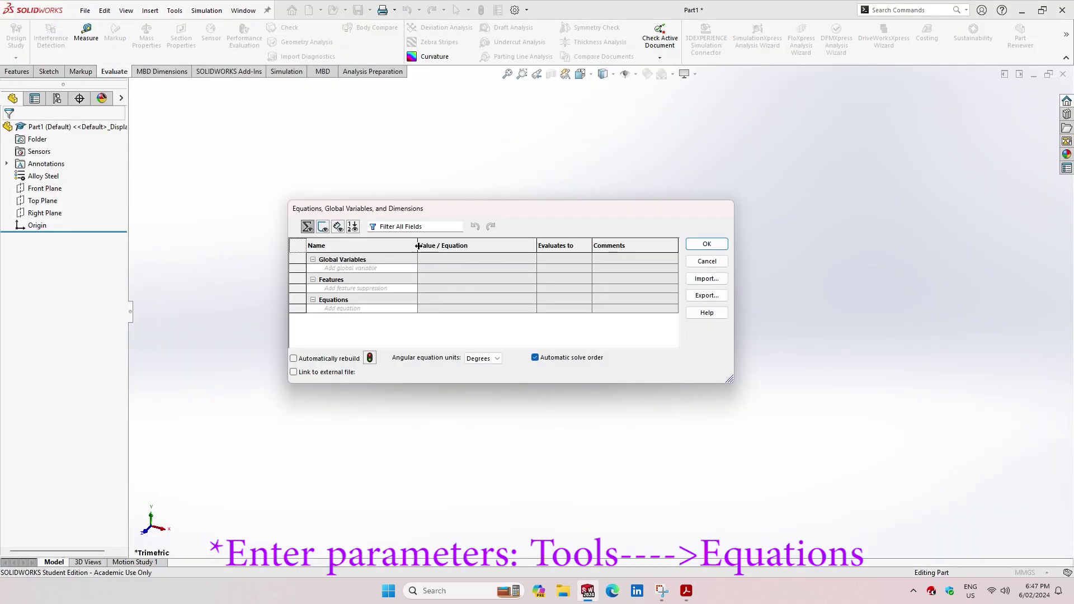
type("A")
key("Tab")
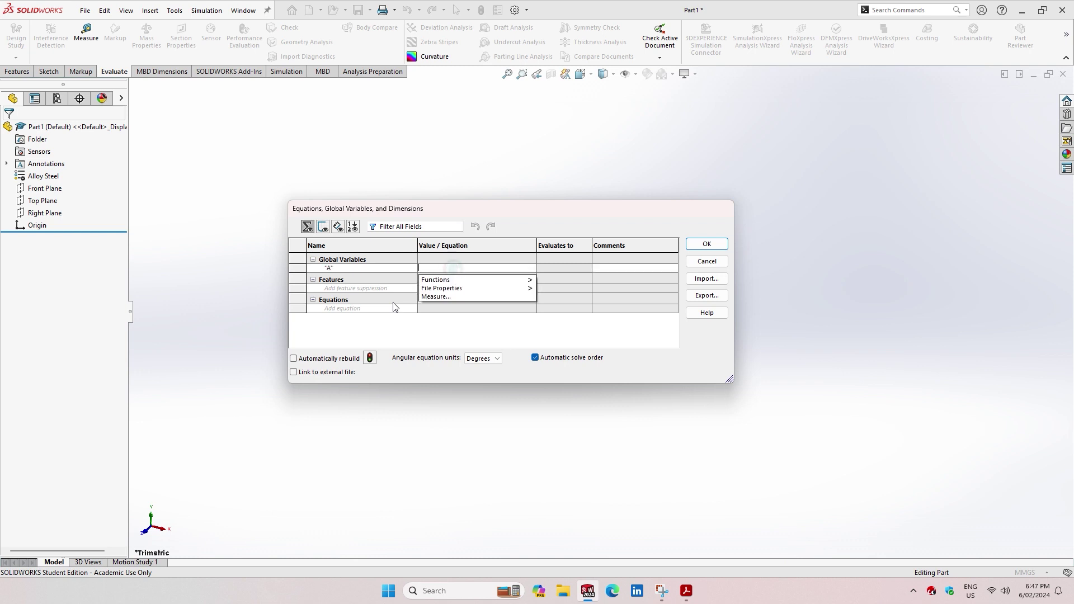
left_click(687, 591)
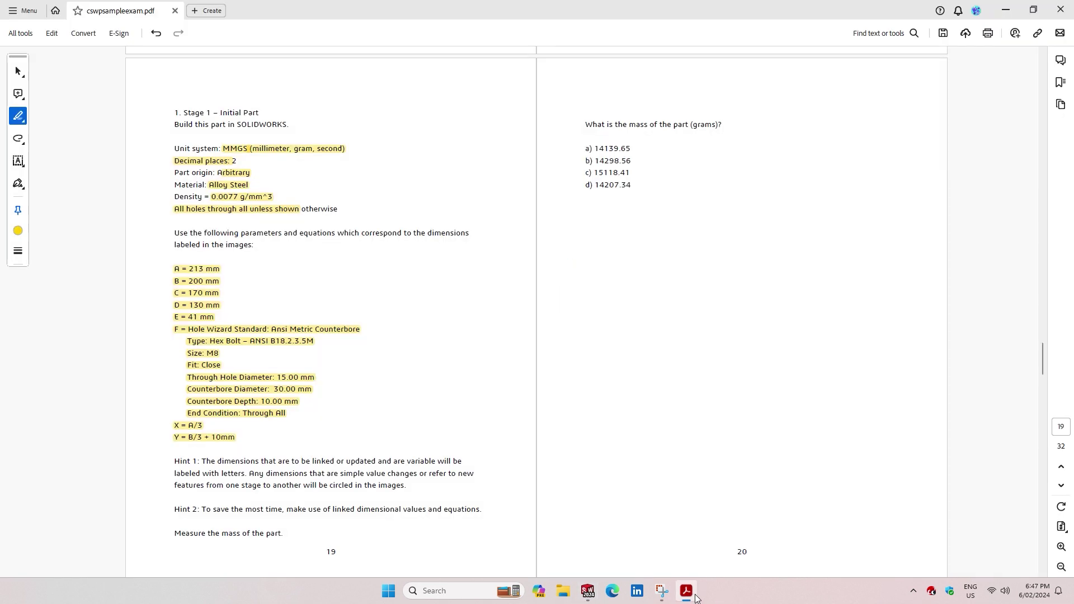
left_click(694, 594)
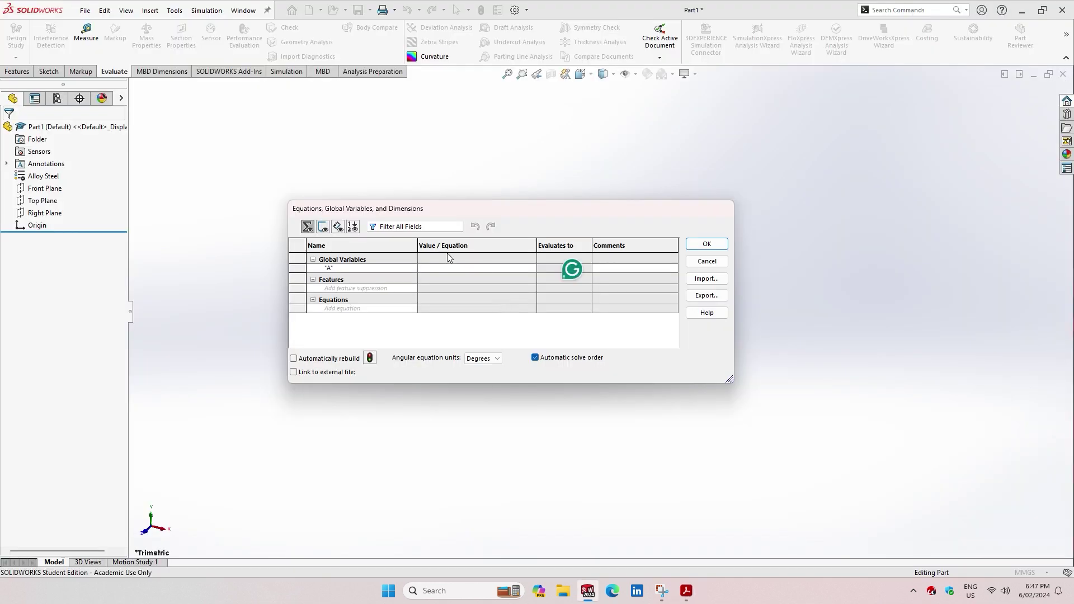
left_click(448, 265)
type("213")
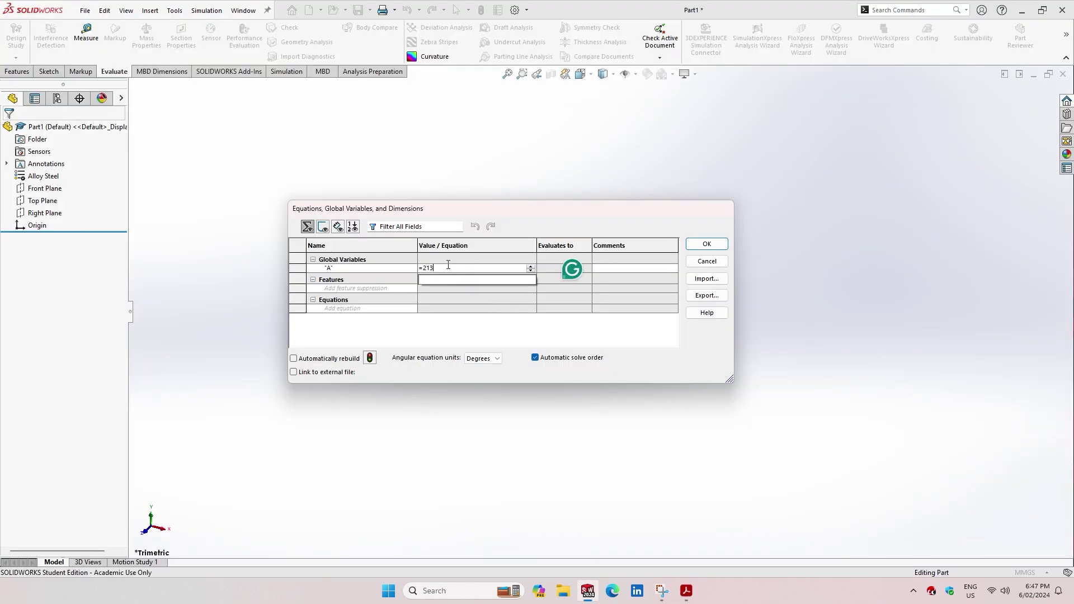
key("Return")
key("Return")
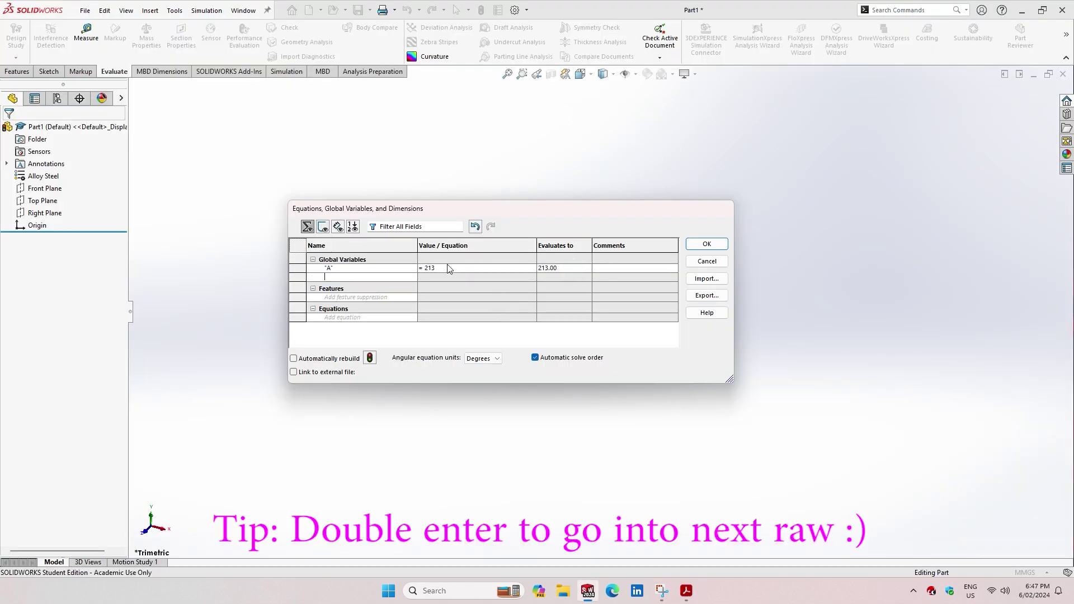
- Add global variables B = 200 and C = 170
type("B")
key("Return")
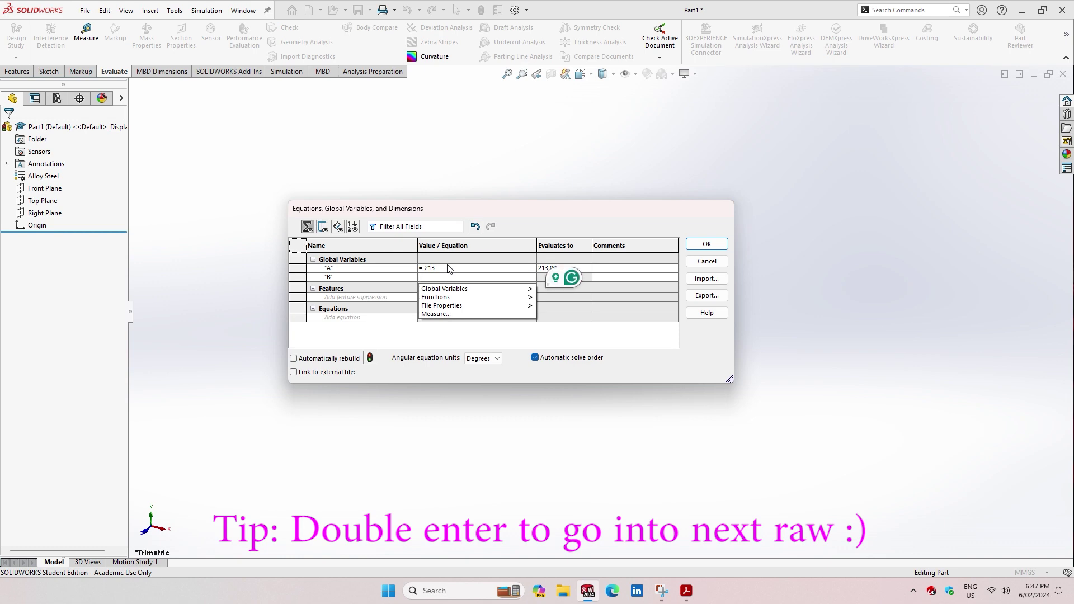
left_click(690, 595)
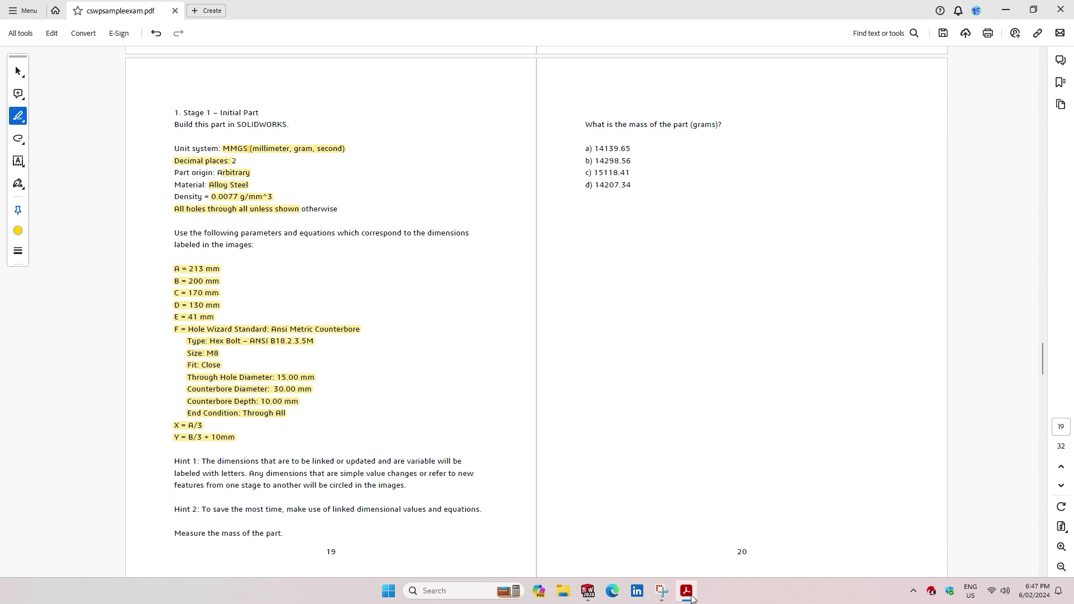
left_click(692, 598)
type("20")
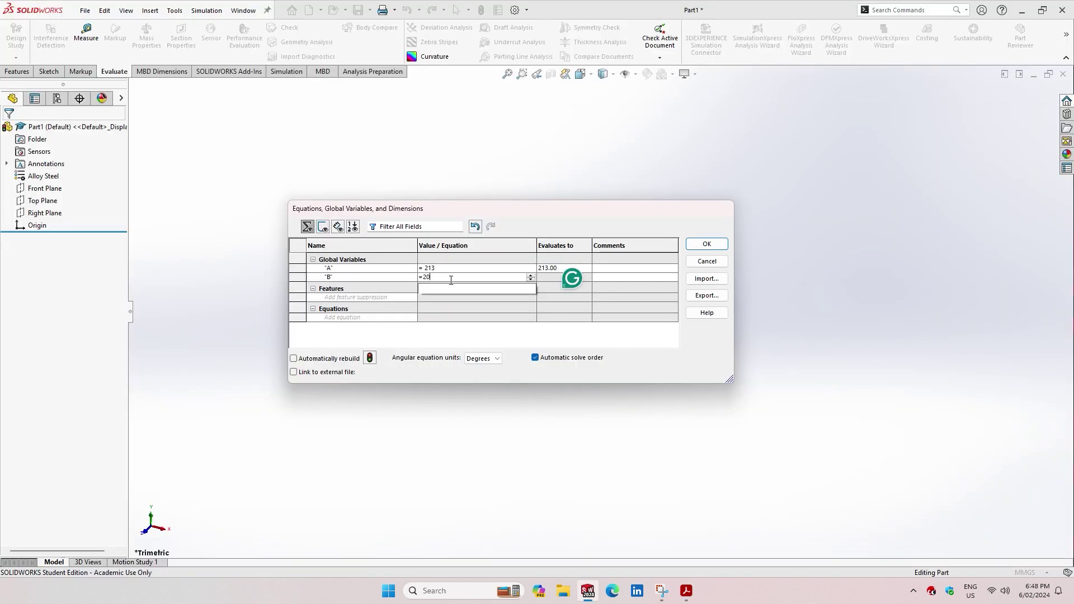
type("0")
key("Tab")
type("C")
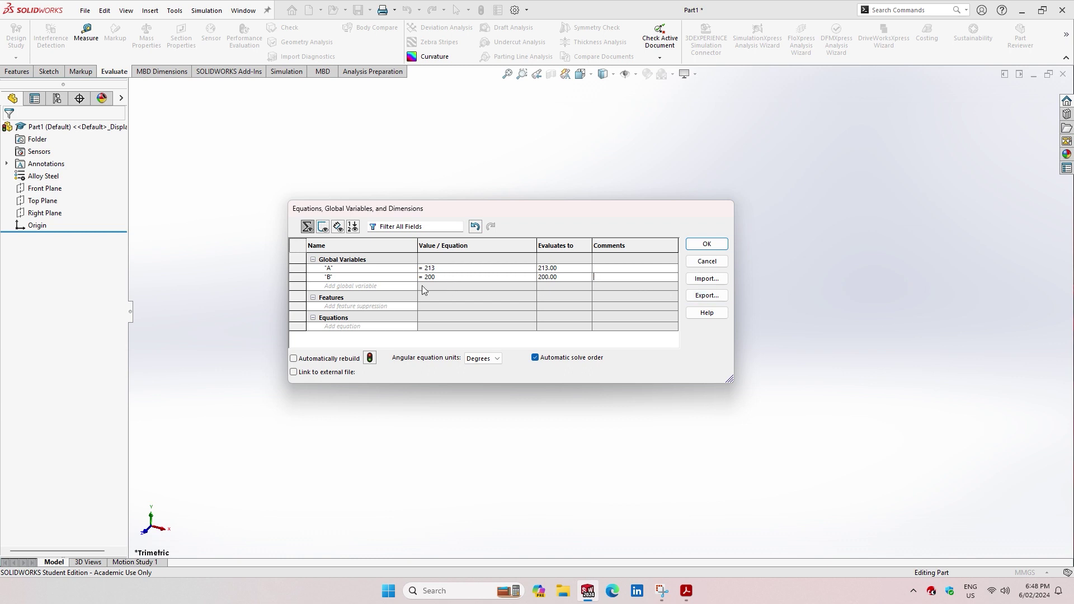
left_click(369, 289)
type("C")
key("Tab")
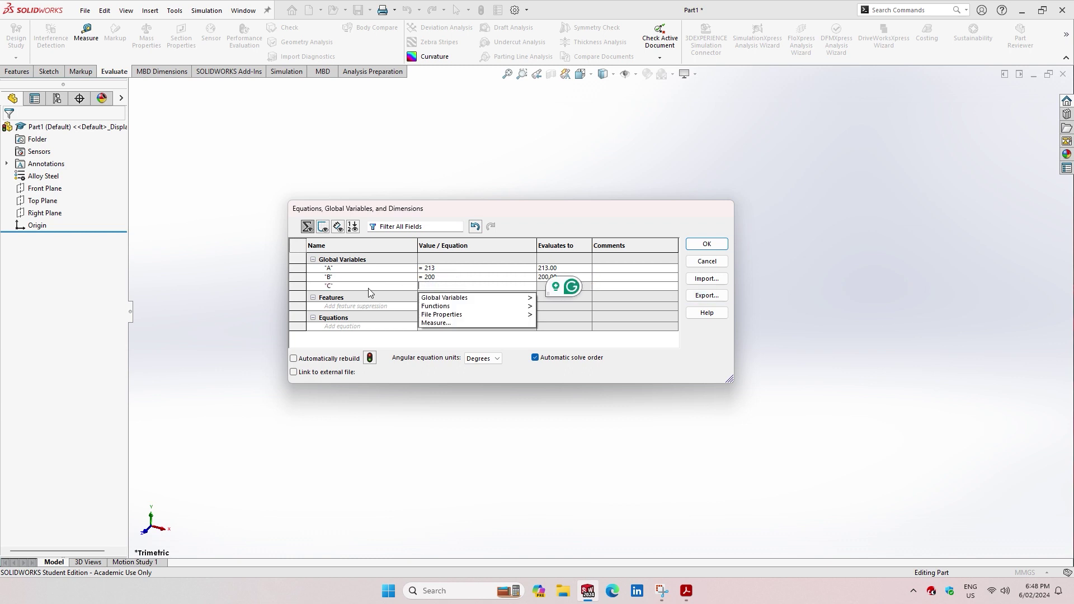
type("170")
key("Return")
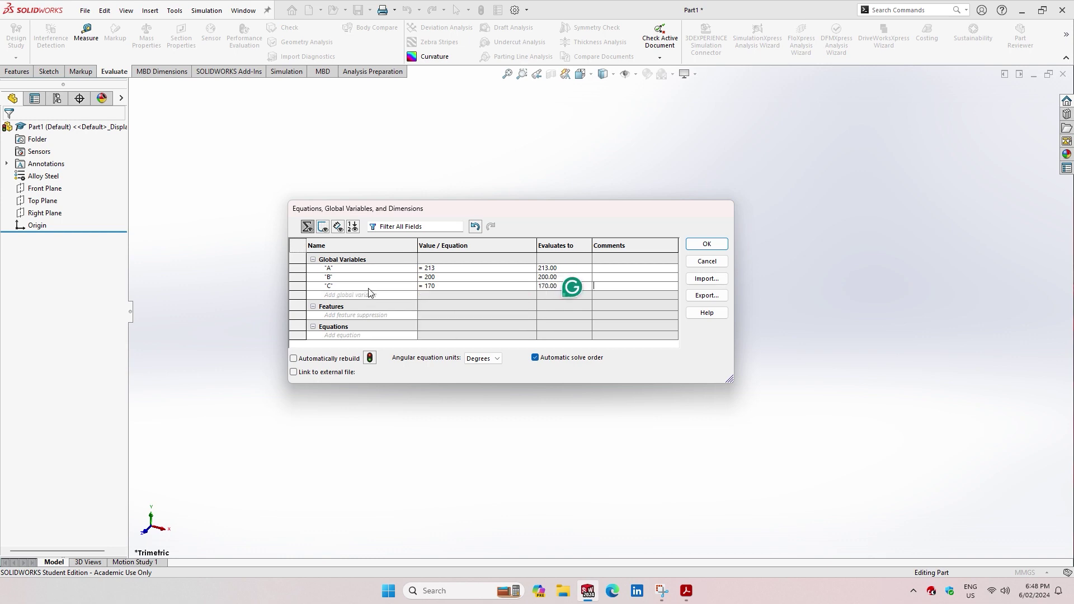
- Add global variables D = 130 and E = 41
left_click(369, 293)
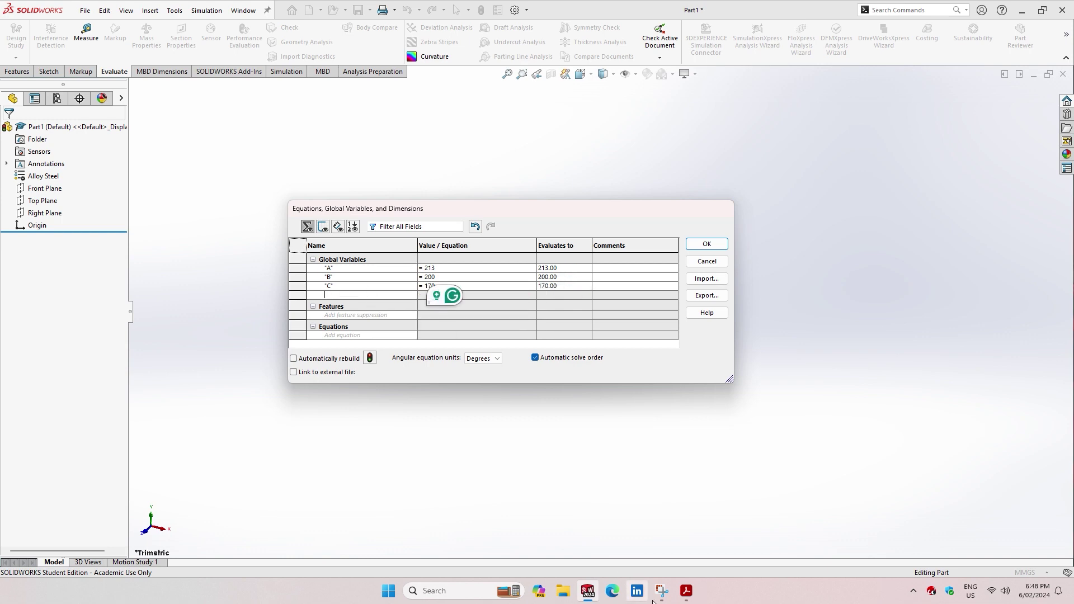
left_click(687, 592)
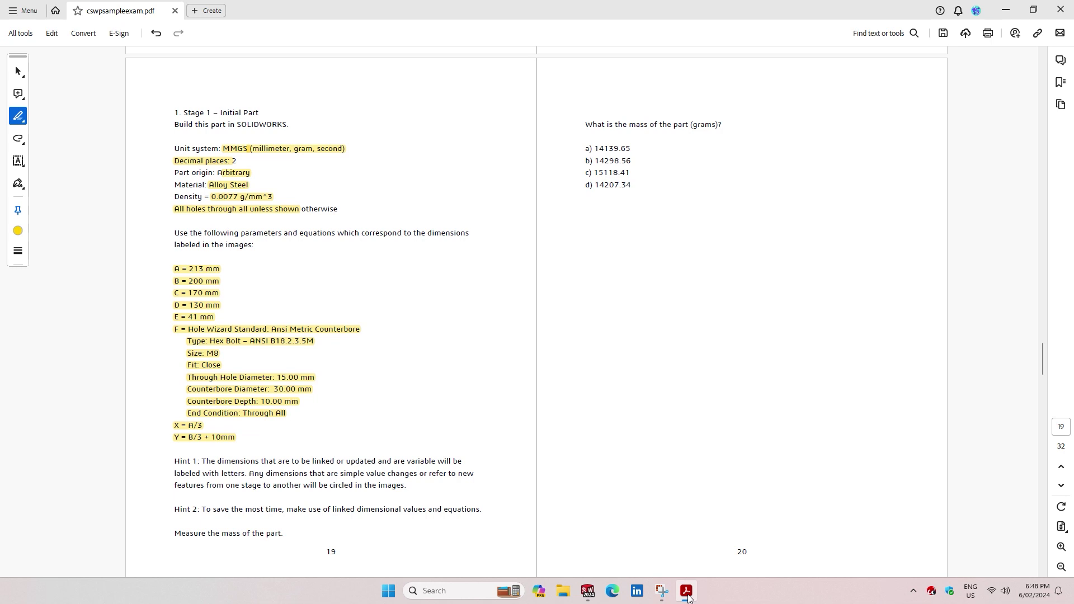
left_click(686, 593)
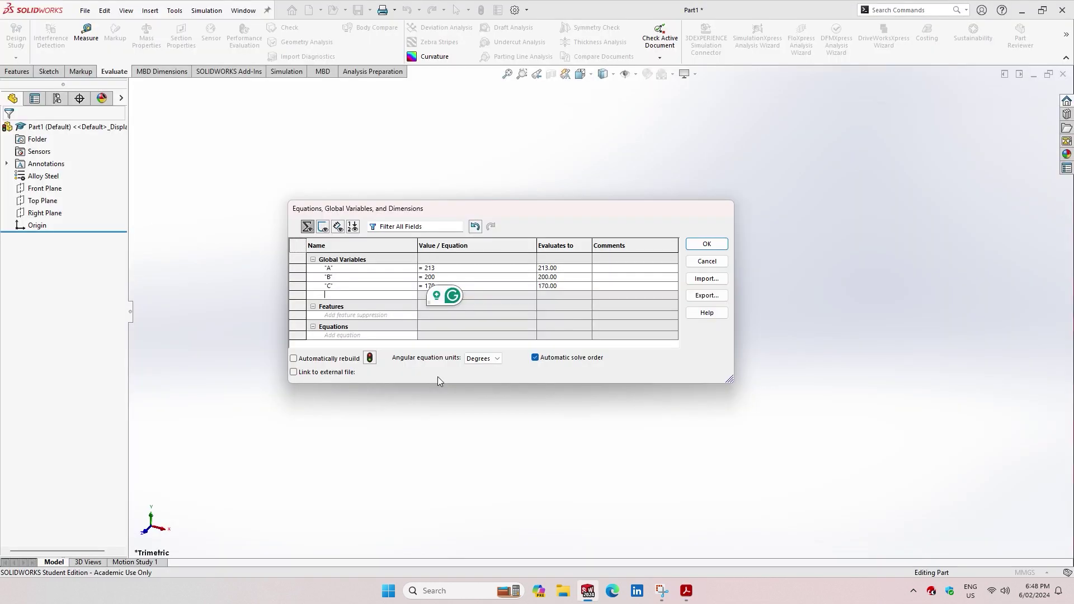
type("D")
key("Tab")
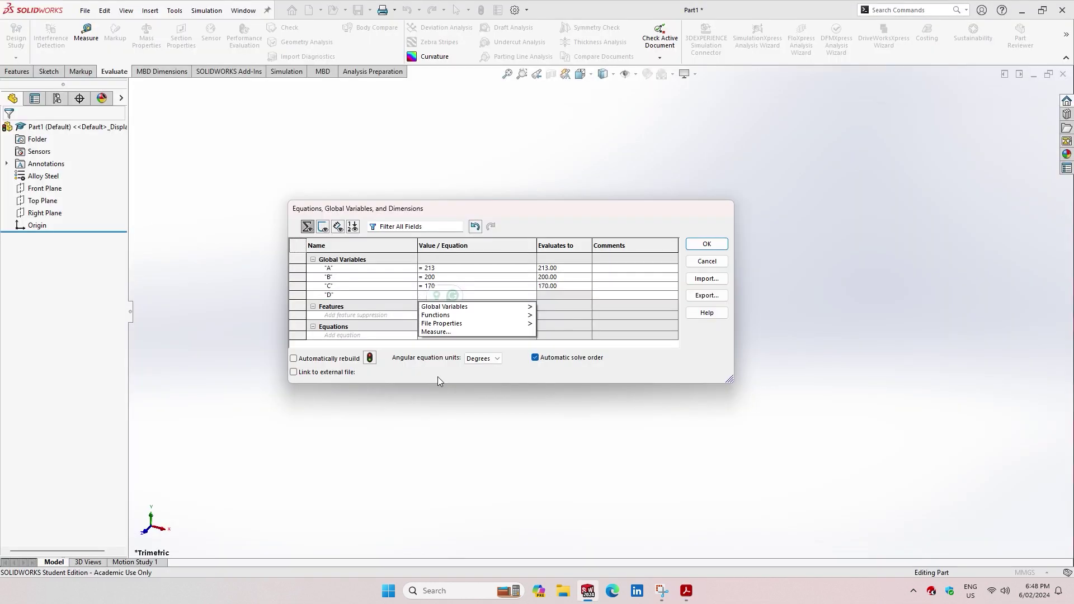
type("130")
key("Return")
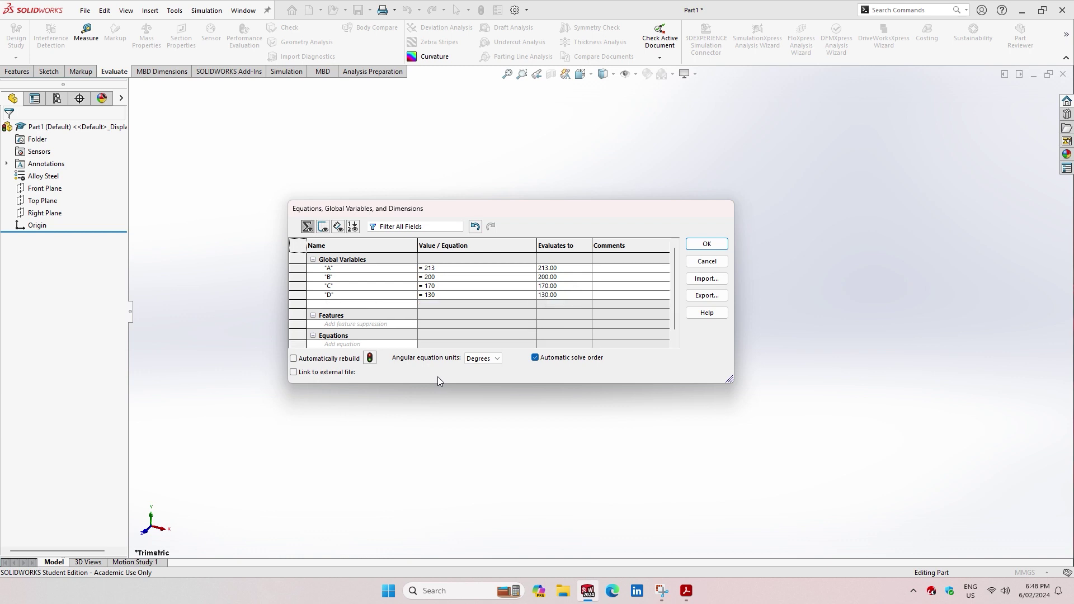
type("E")
key("Tab")
type("41")
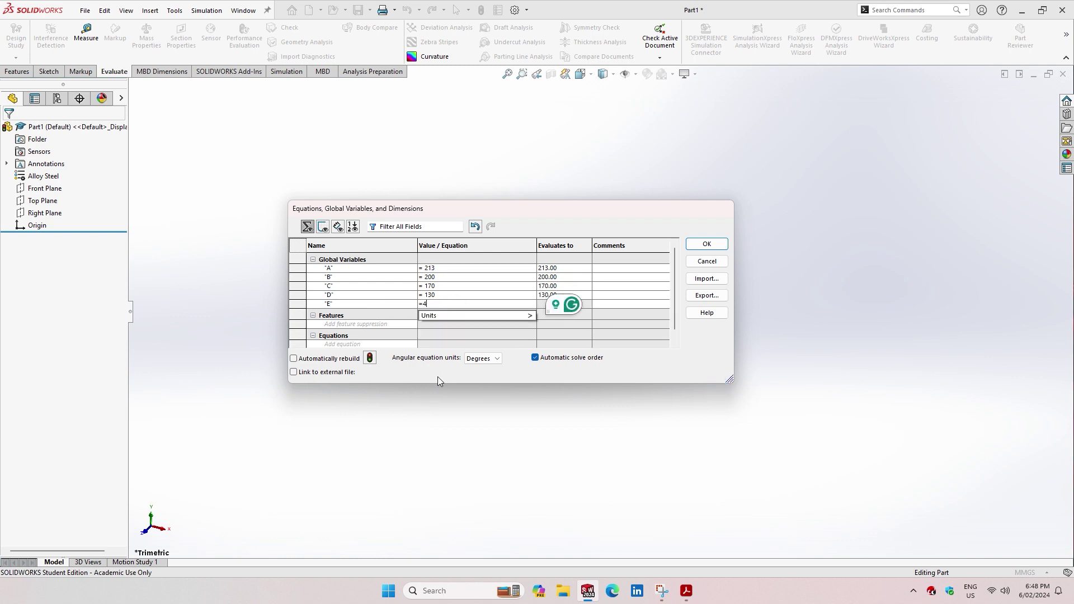
key("Return")
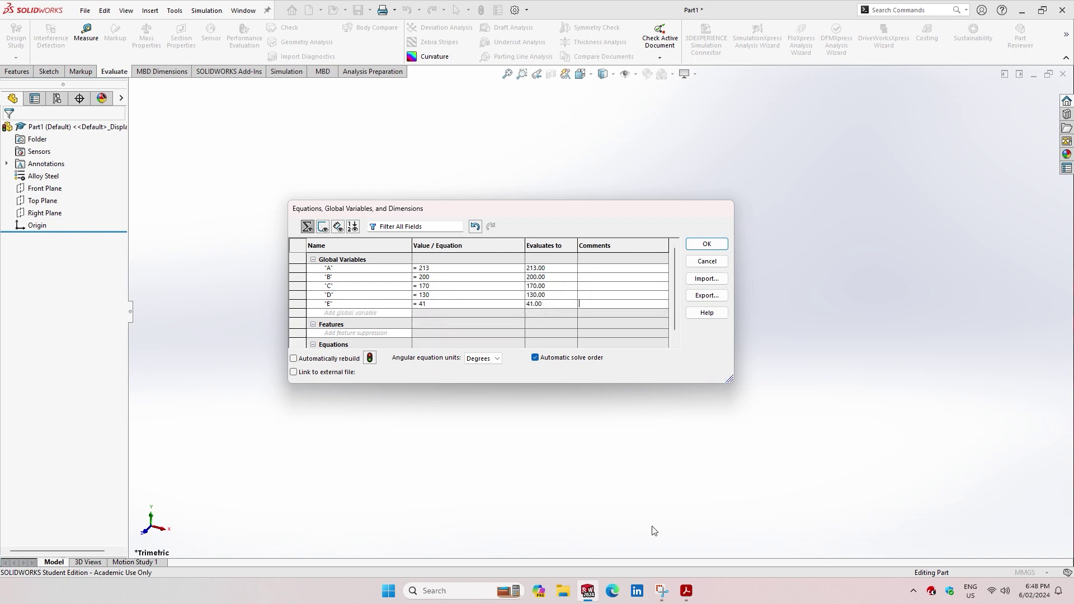
- Add global variable X = "A"/3 and name the next row Y
key("Return")
left_click(687, 591)
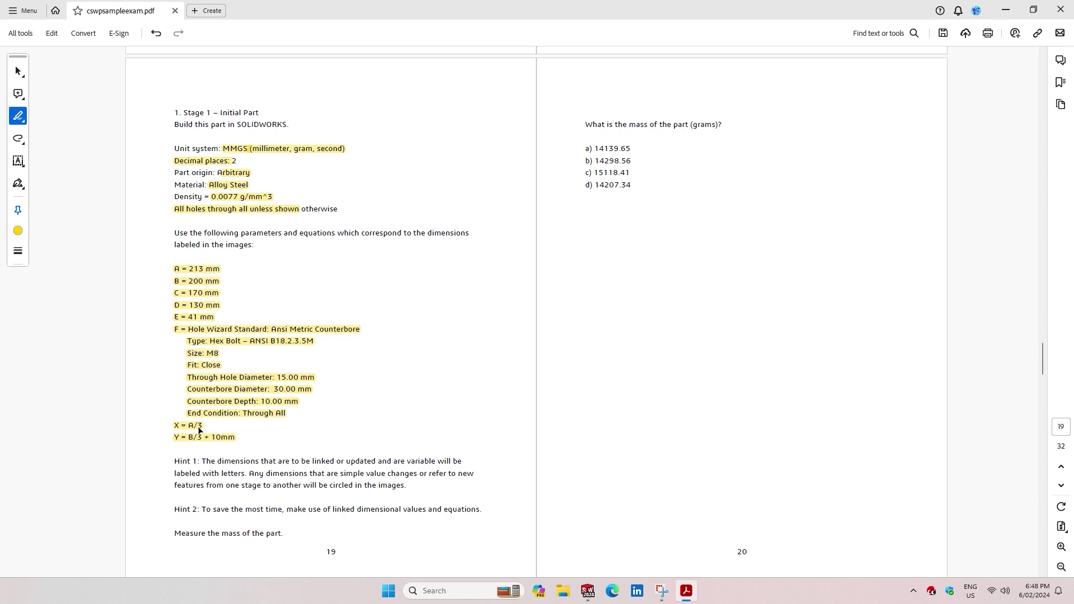
left_click(587, 591)
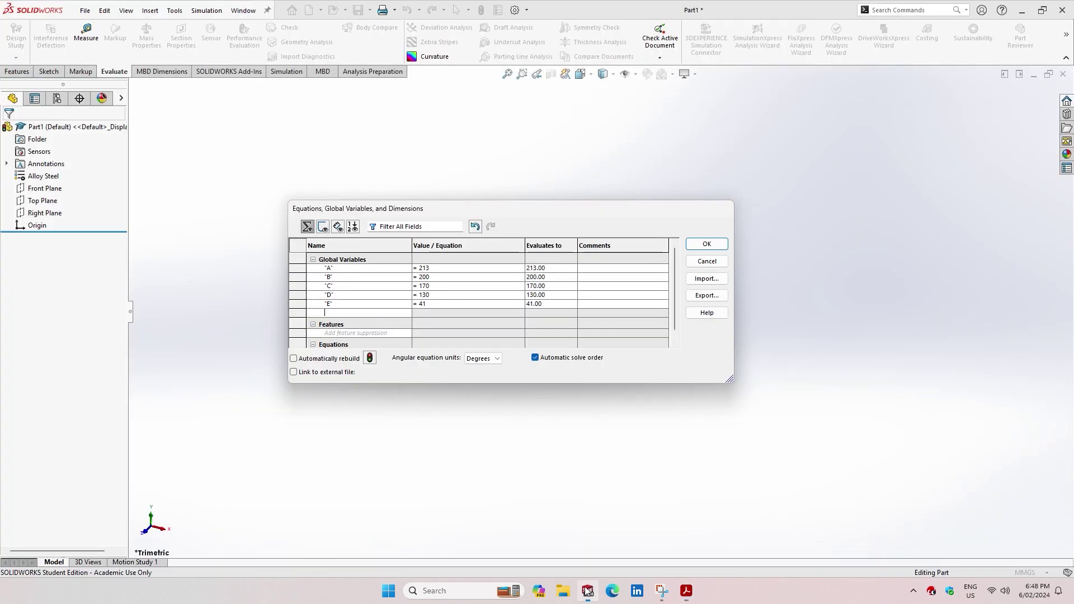
type("X")
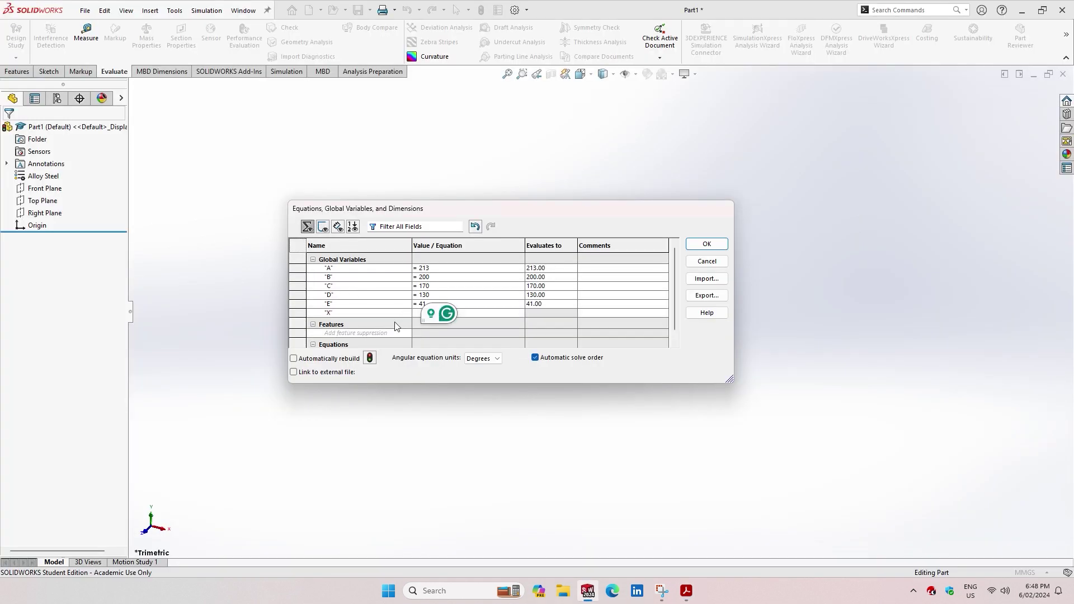
key("Tab")
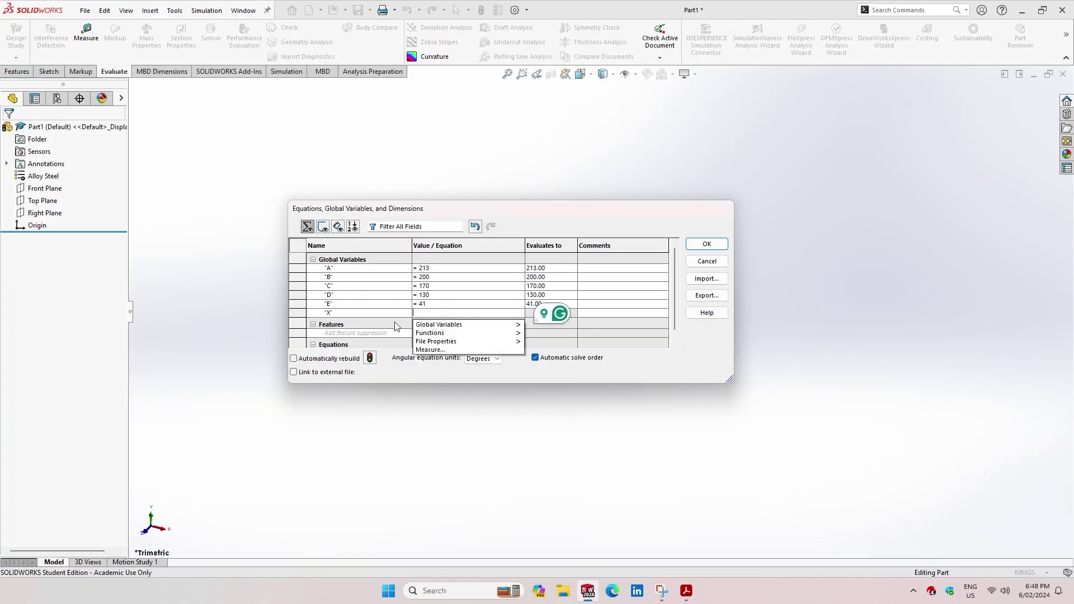
type("= \"")
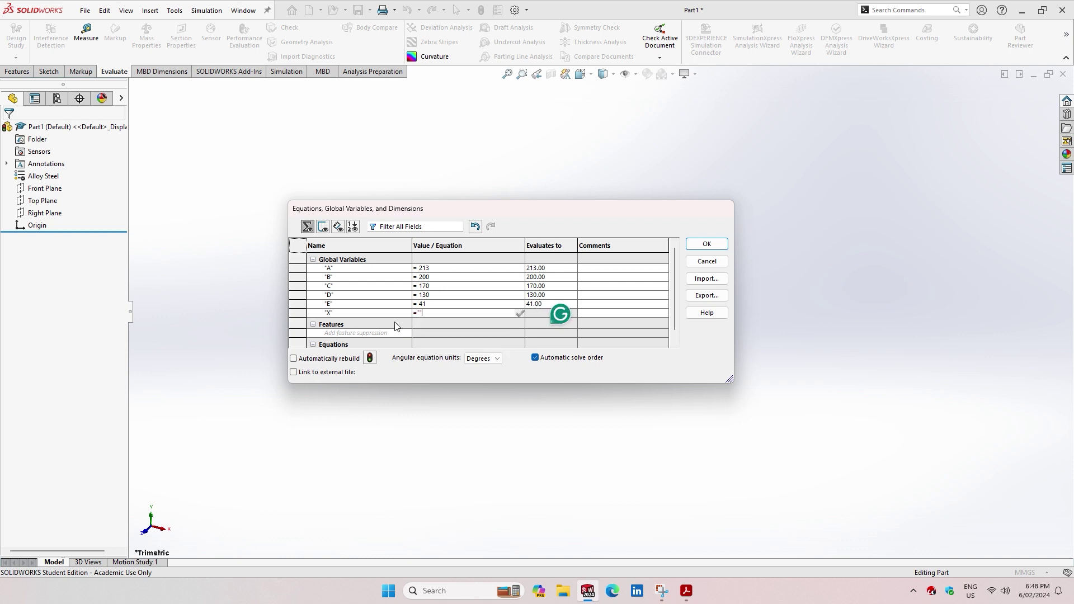
type("A\" ")
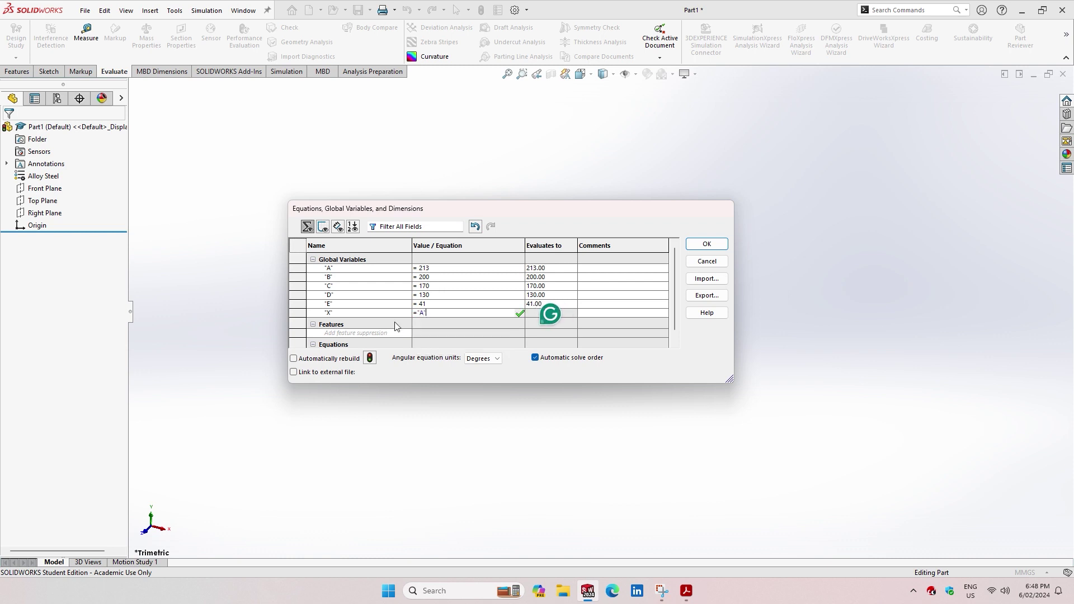
type("/ 3")
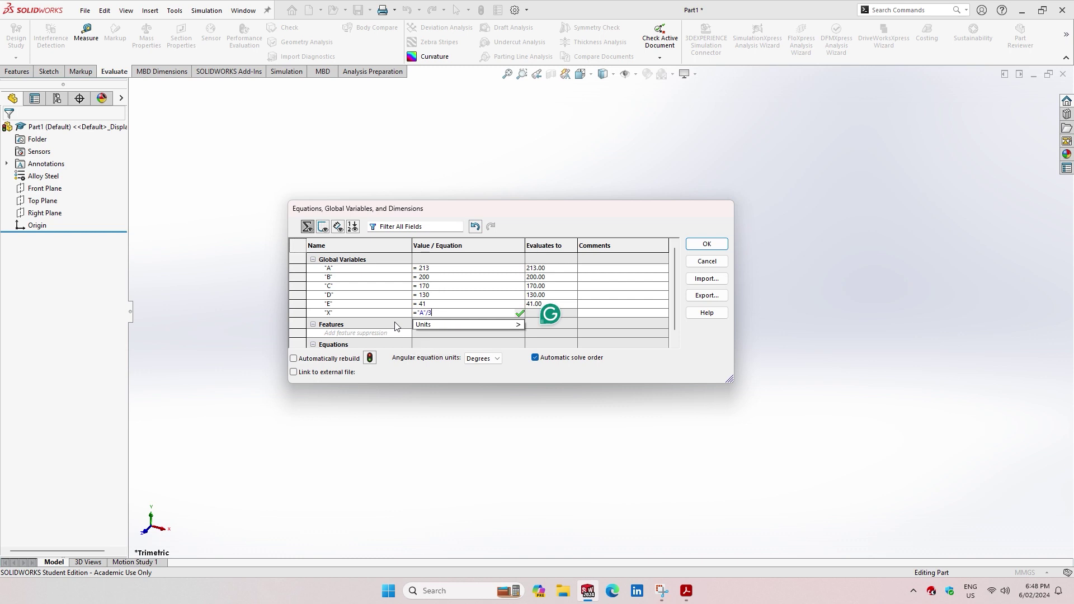
key("Return")
left_click(395, 321)
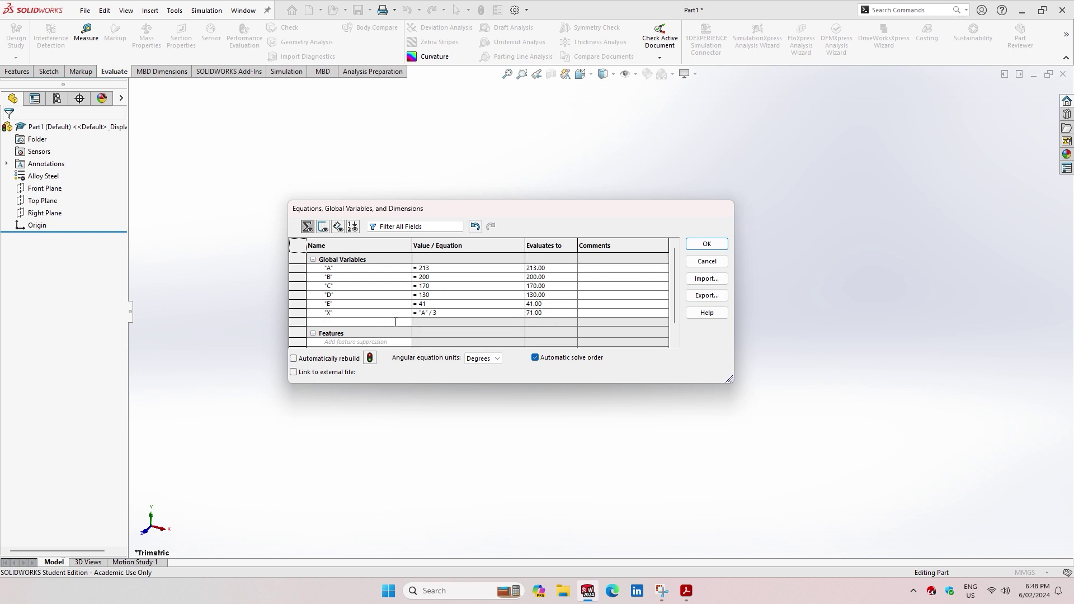
type("Y")
key("Tab")
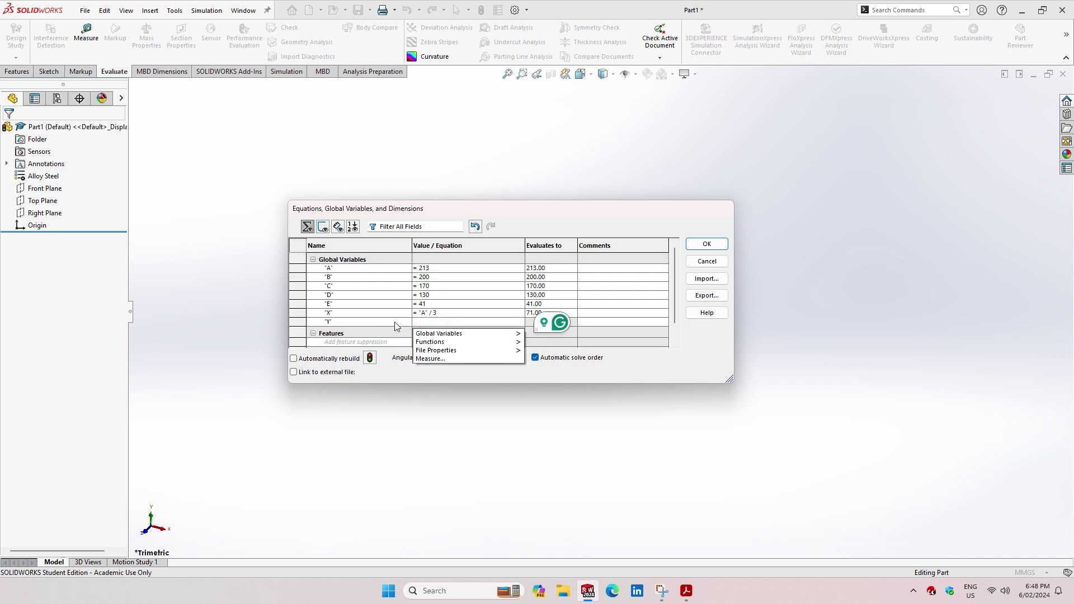
- Give Y the equation "B"/3 + 10 (76.67)
left_click(692, 598)
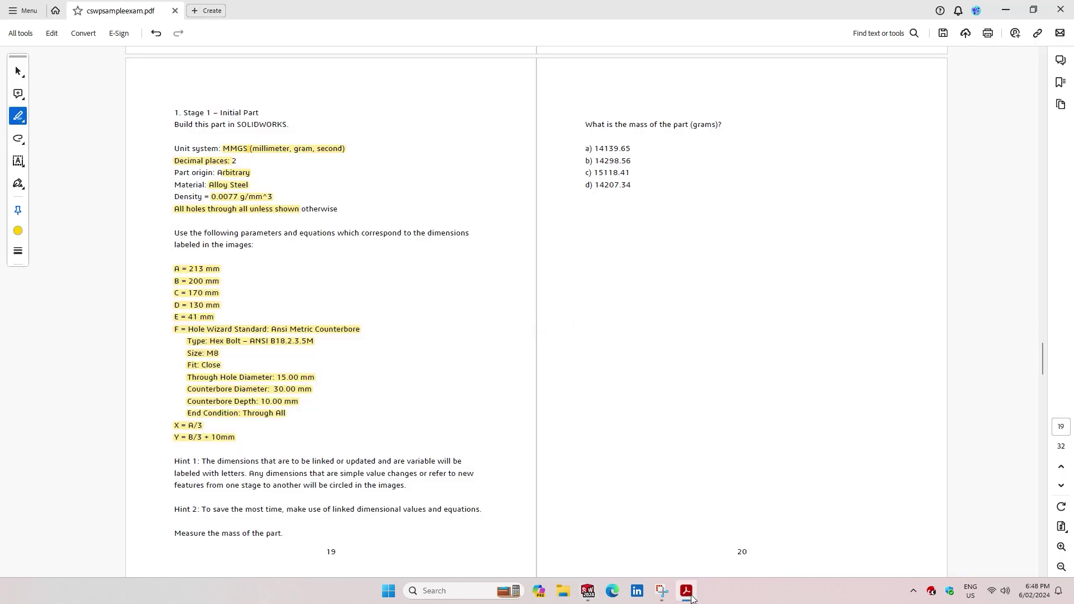
left_click(692, 598)
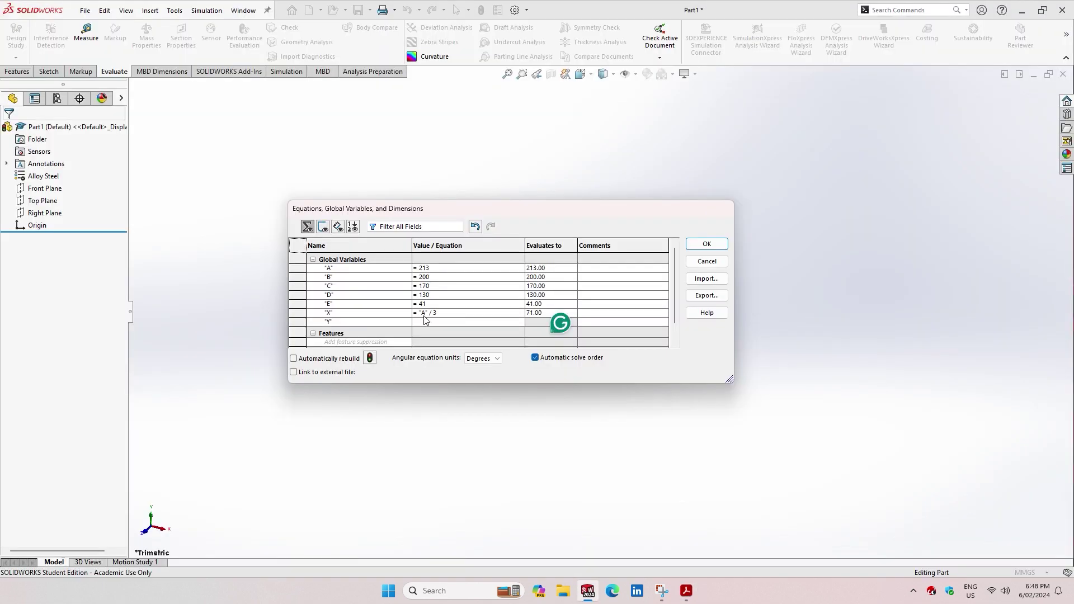
type("= ")
type("\"B")
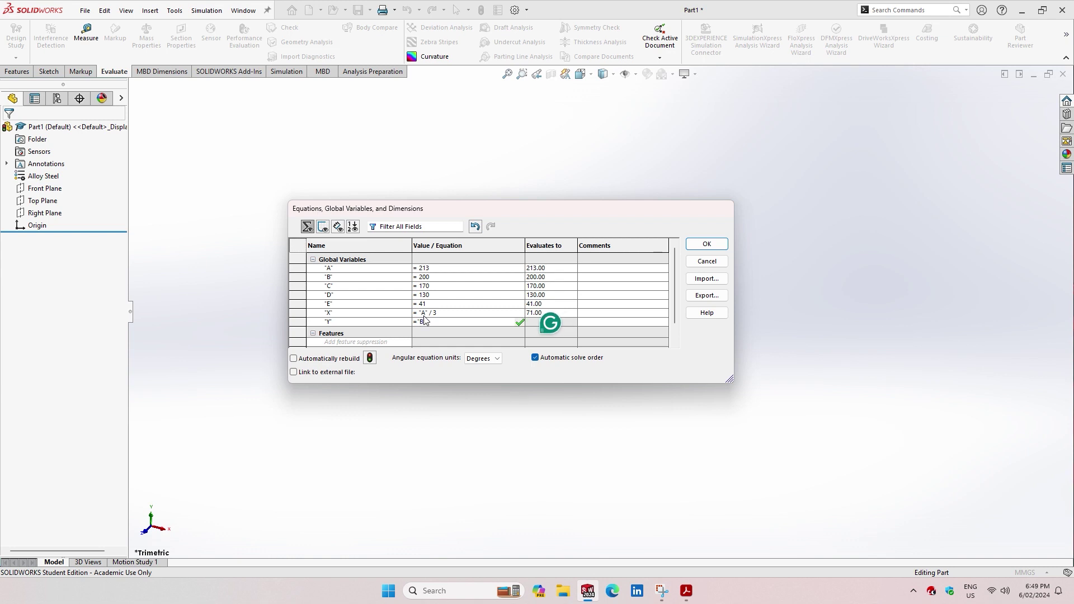
type("\"")
type(" / 3 + 10")
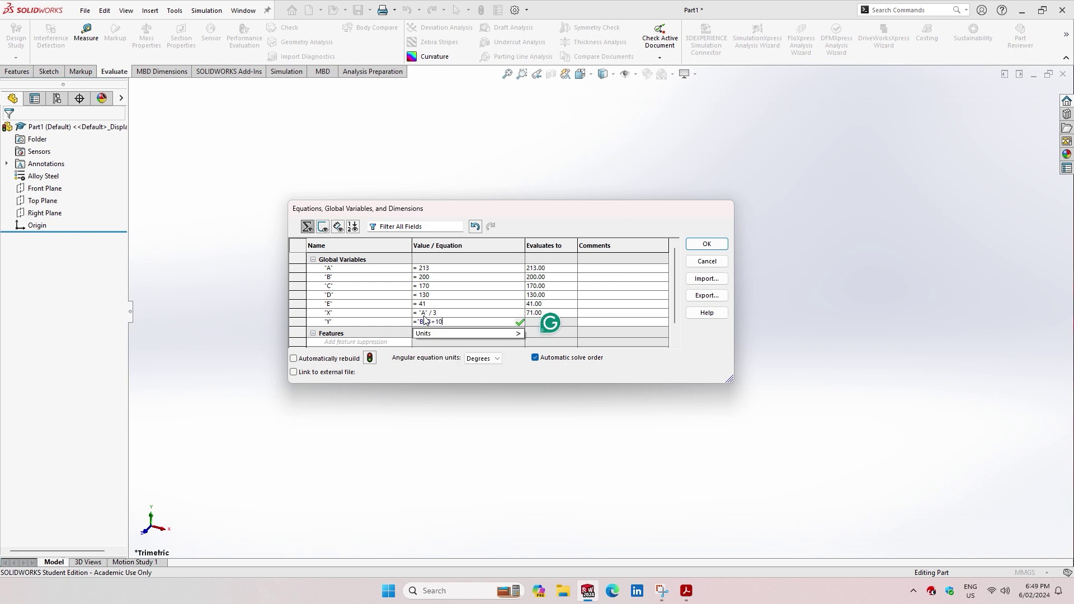
key("Tab")
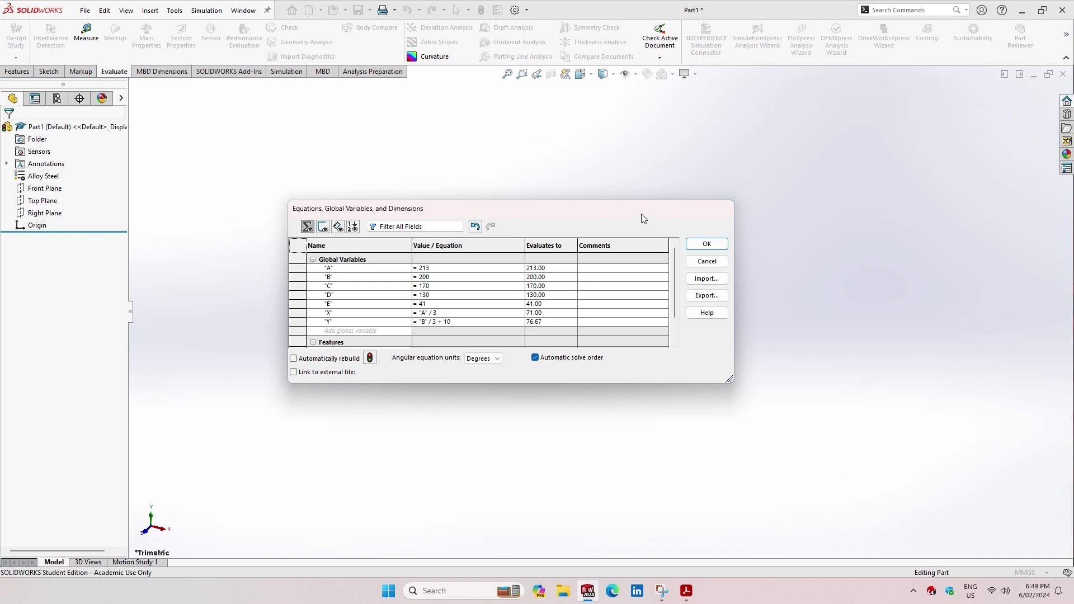
- Check all global variables against the exam's parameter list and save them
left_click(688, 593)
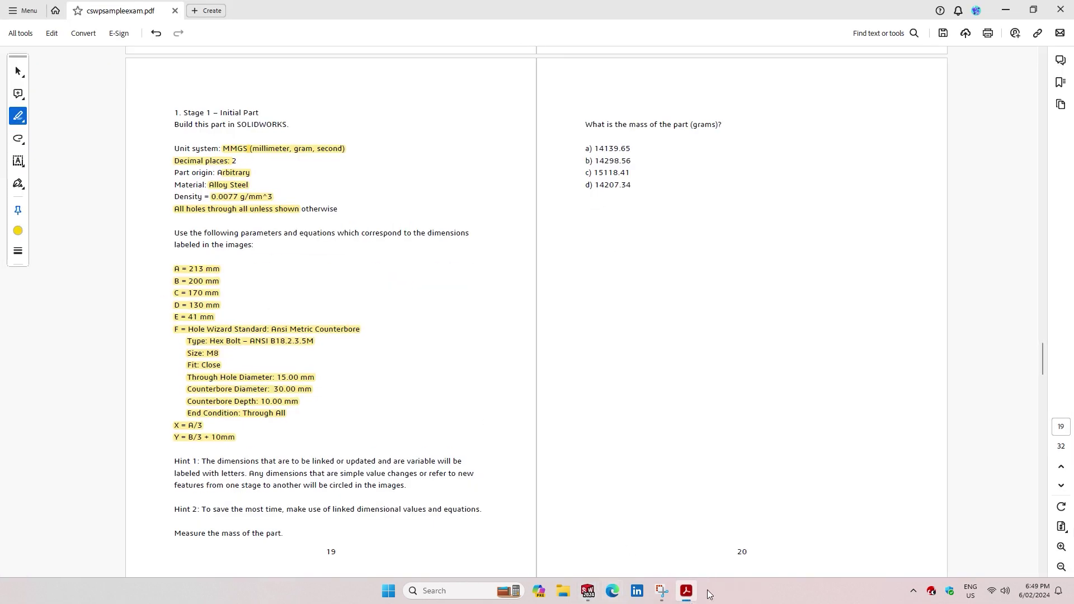
left_click(692, 599)
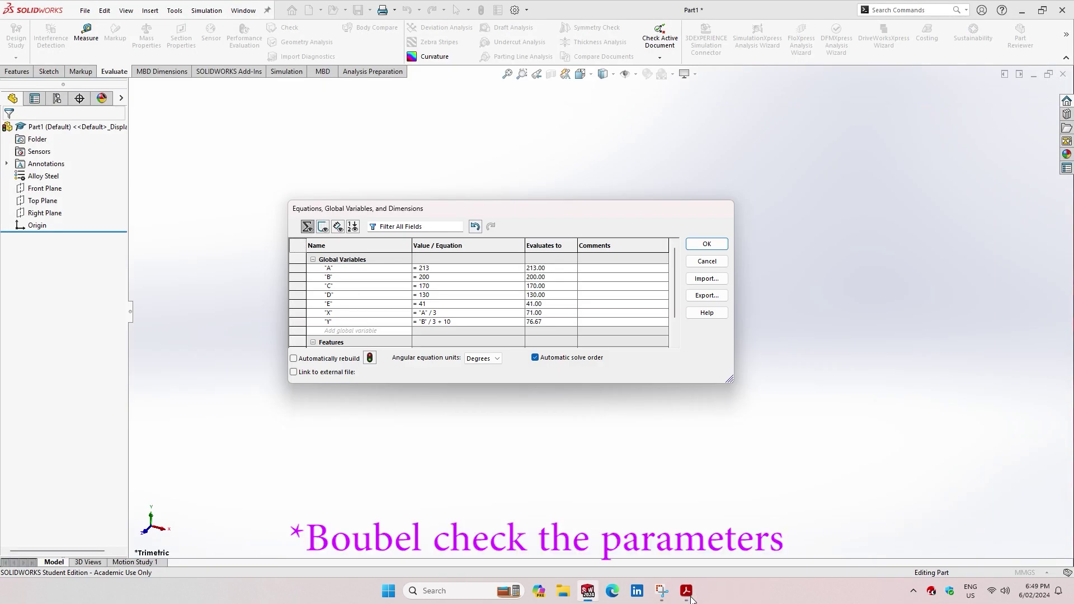
left_click(688, 593)
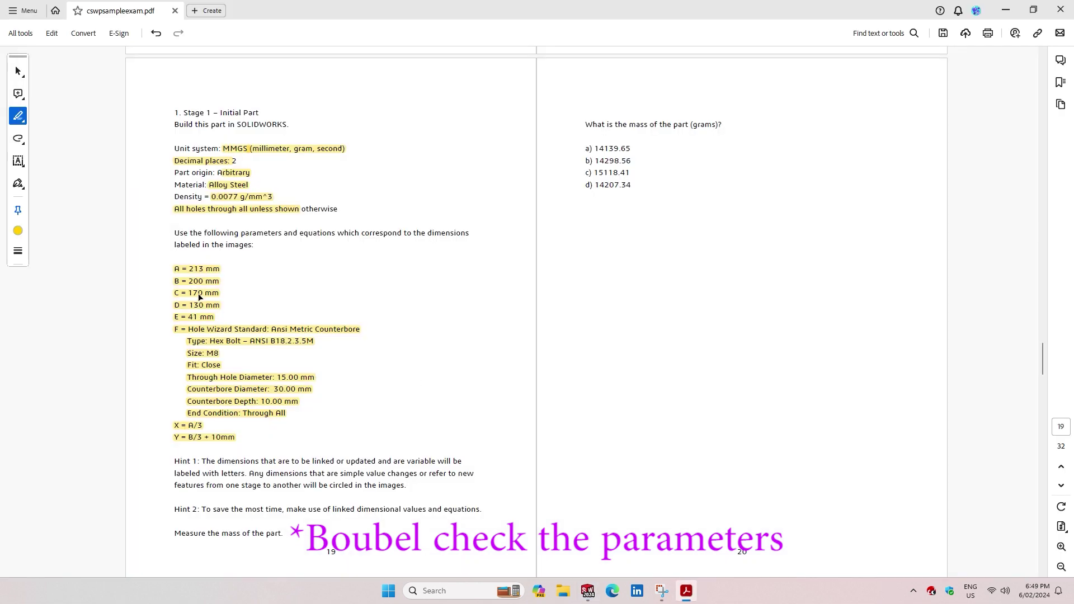
left_click(687, 592)
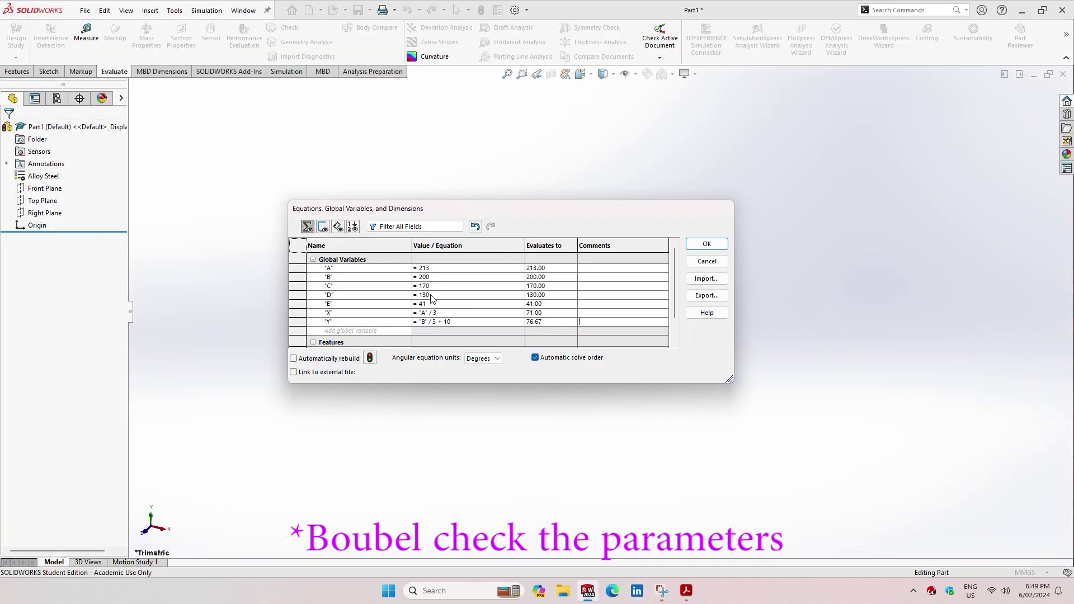
left_click(687, 592)
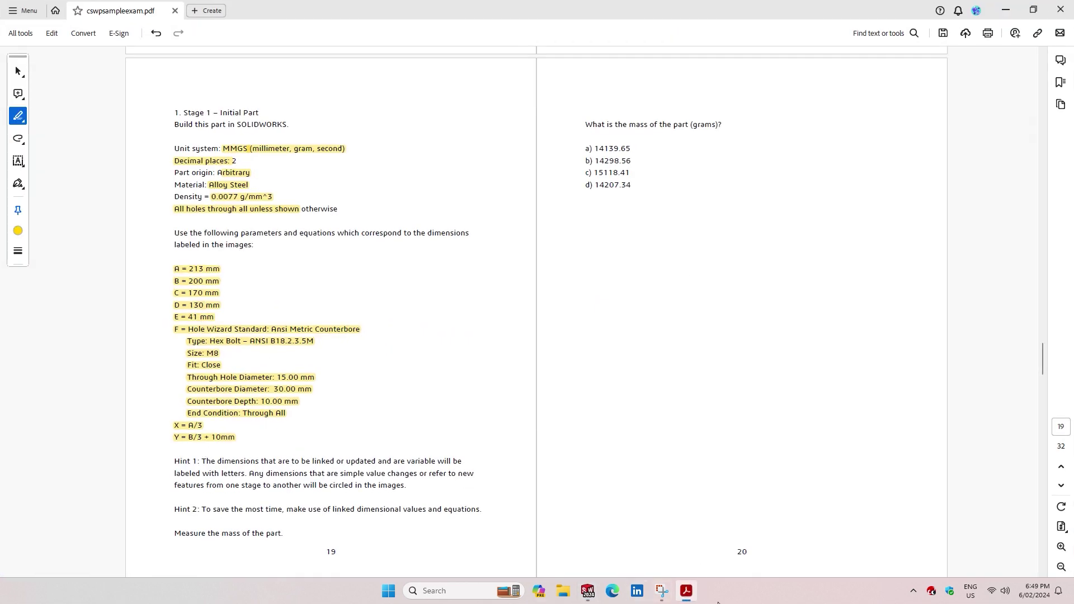
left_click(687, 591)
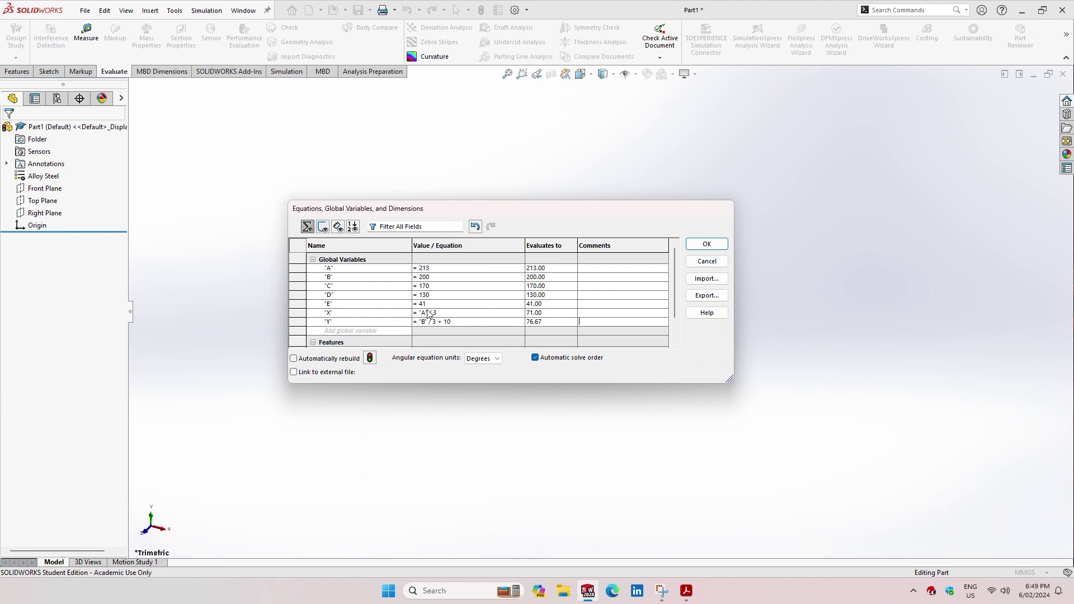
left_click(700, 246)
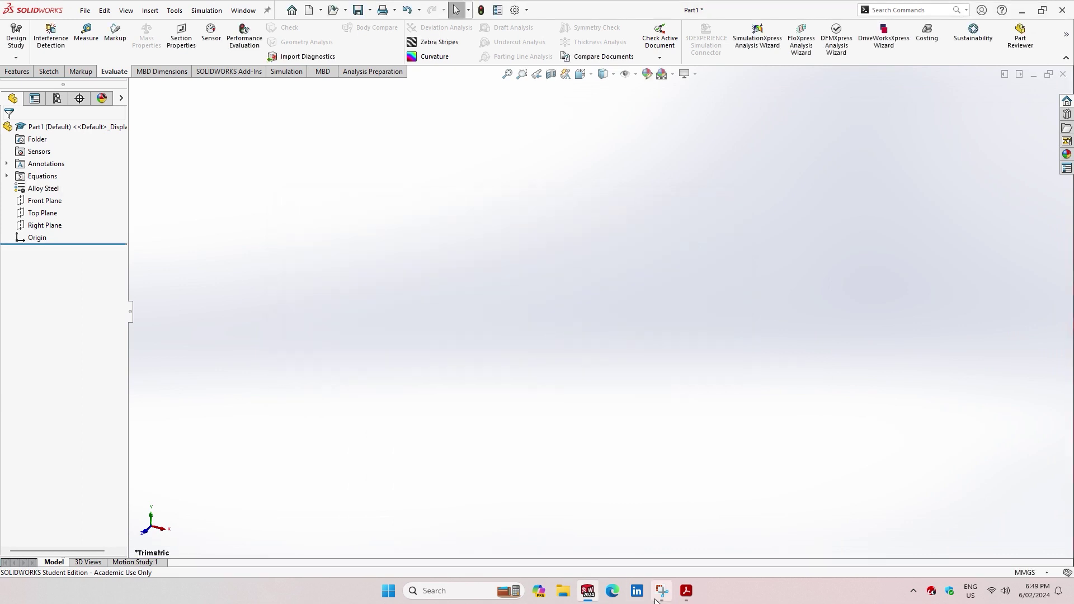
left_click(686, 591)
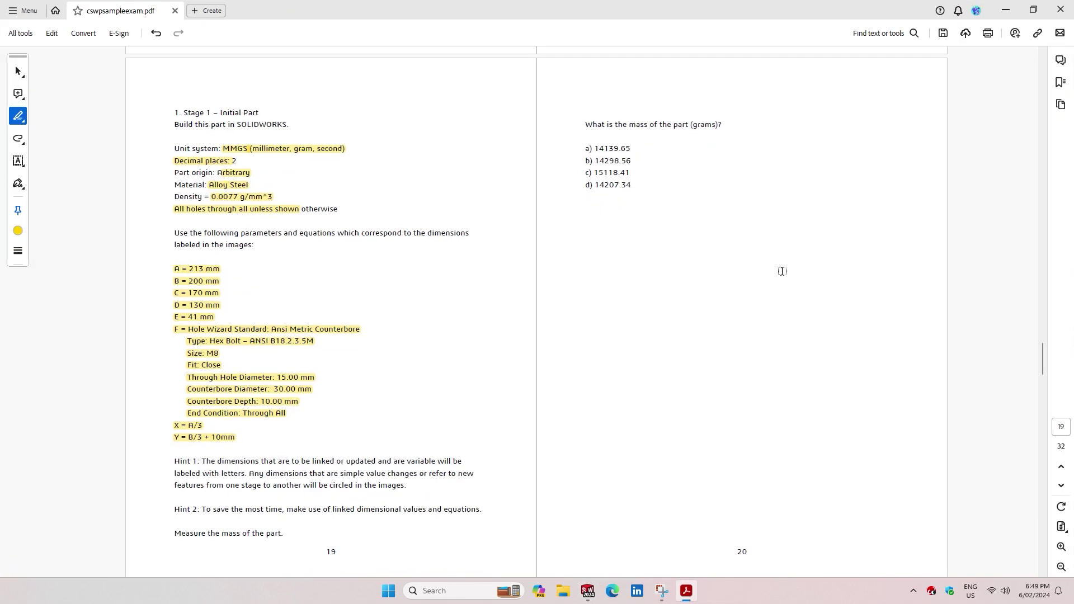
- Review the Test Questions drawings and mark the lower-right hole in the plan view
scroll(782, 272, "up", 3)
scroll(782, 271, "up", 5)
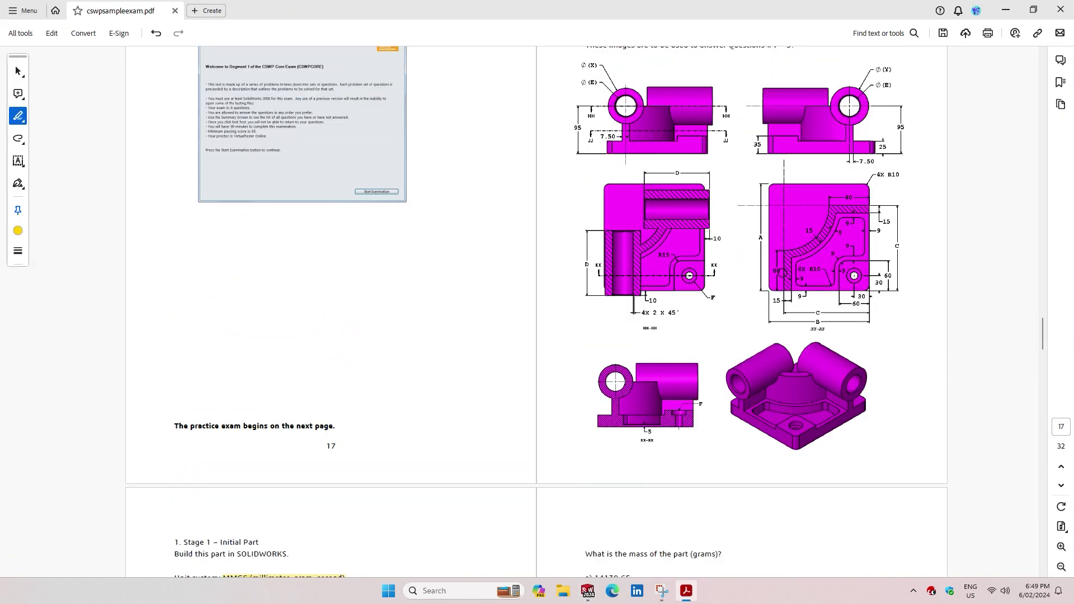
scroll(782, 271, "up", 2)
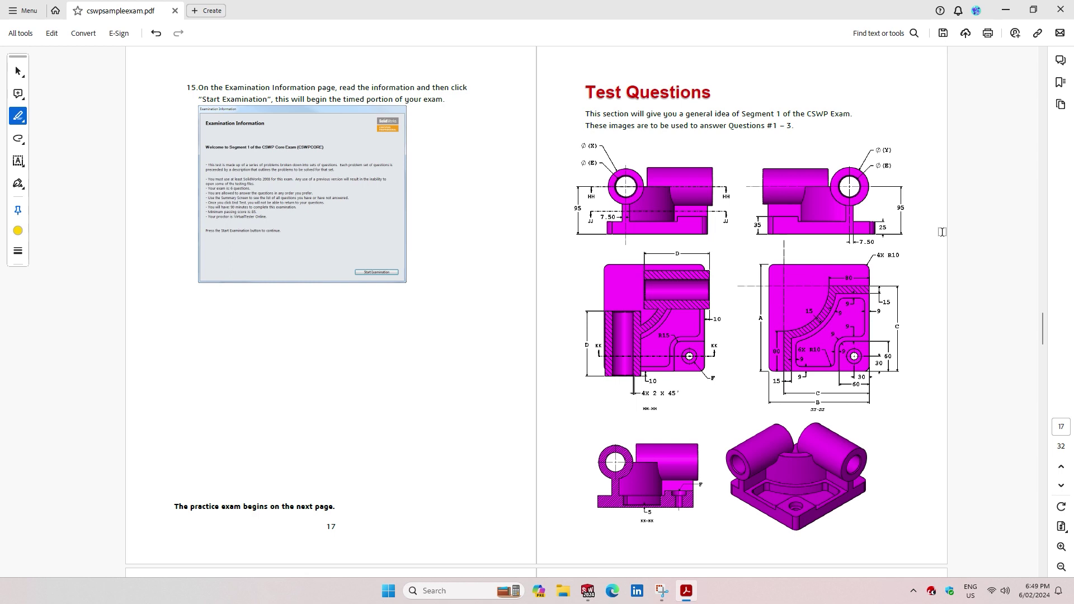
scroll(942, 232, "down", 1)
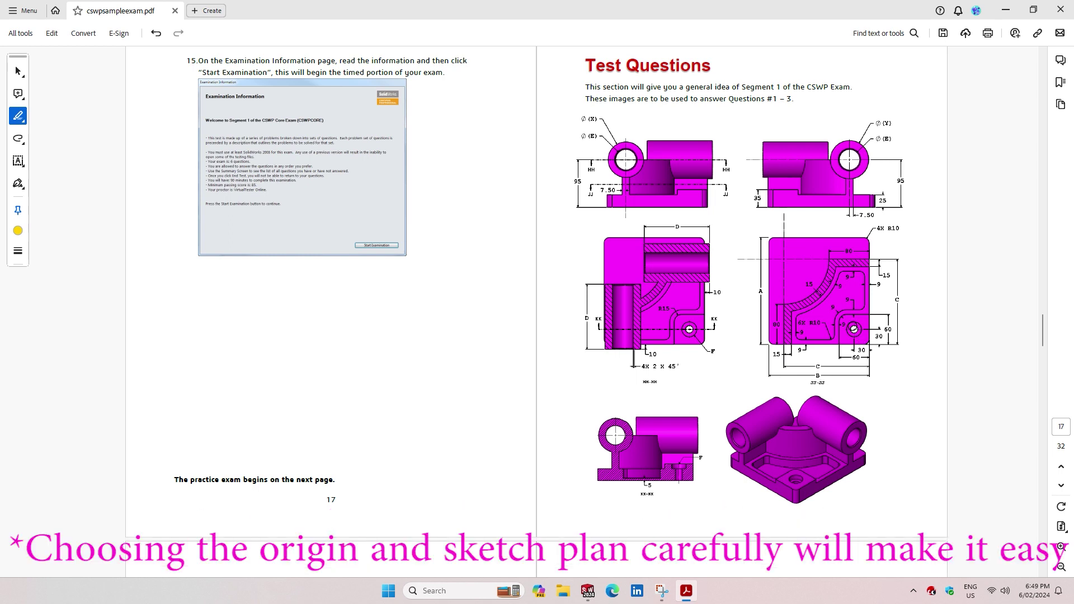
left_click_drag(854, 330, 870, 331)
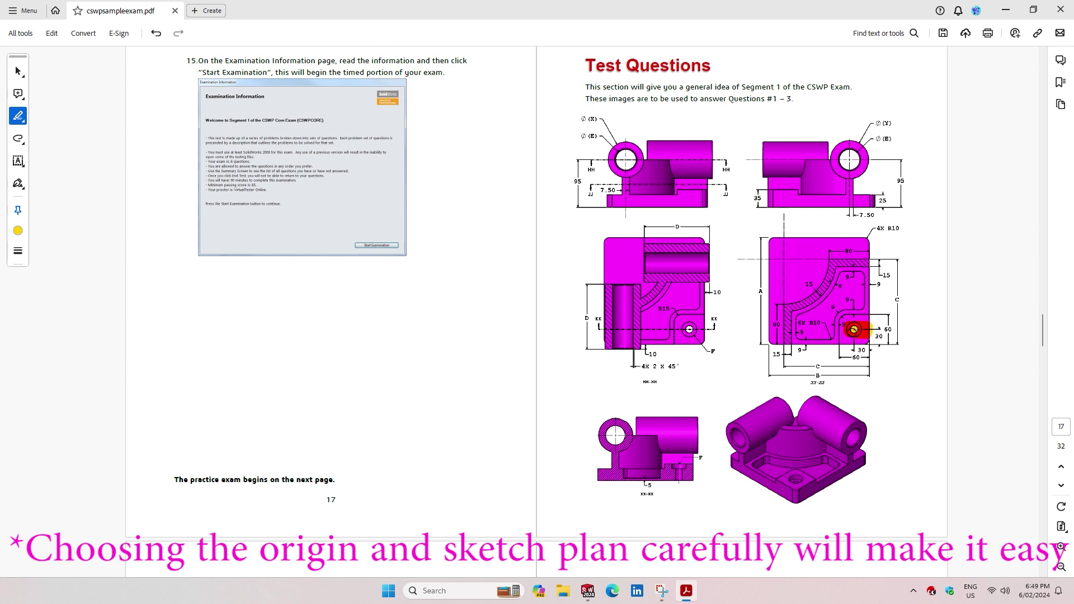
left_click(1006, 10)
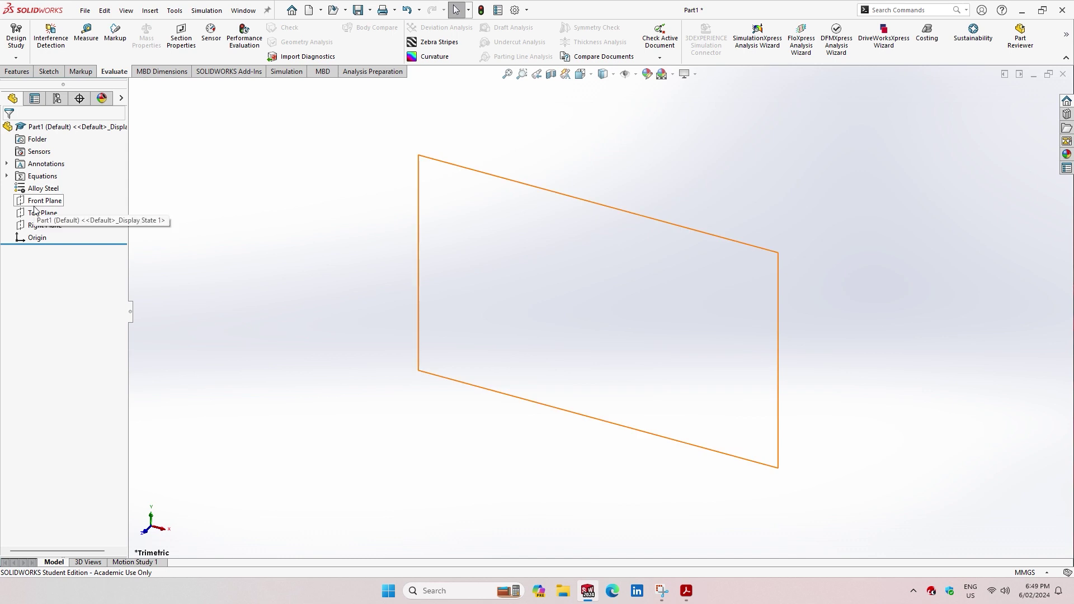
- Sketch a corner rectangle enclosing the origin on the Top Plane
left_click(38, 219)
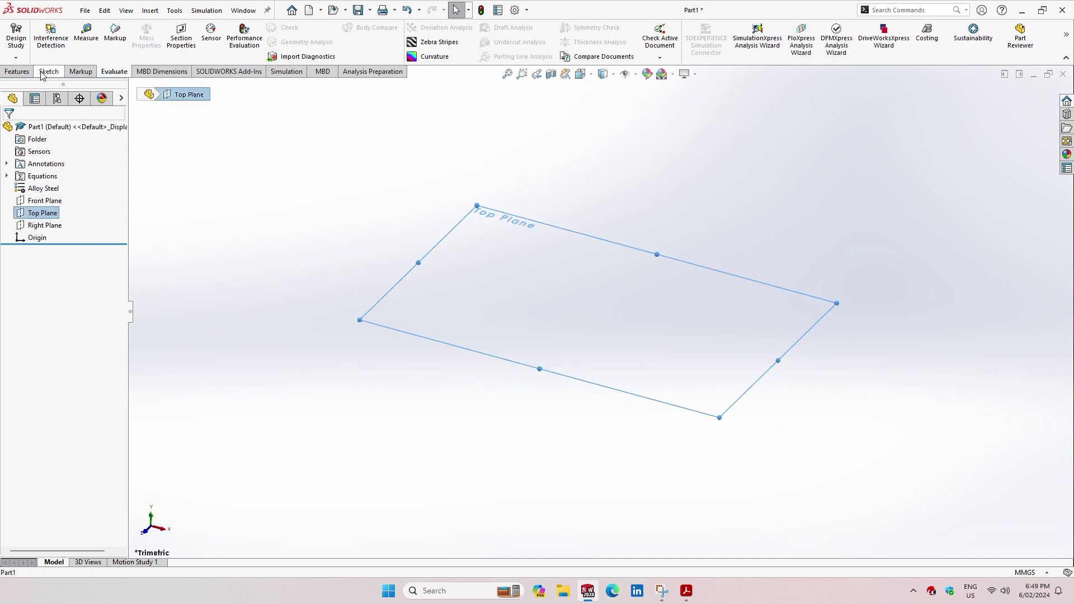
left_click(41, 72)
left_click(16, 34)
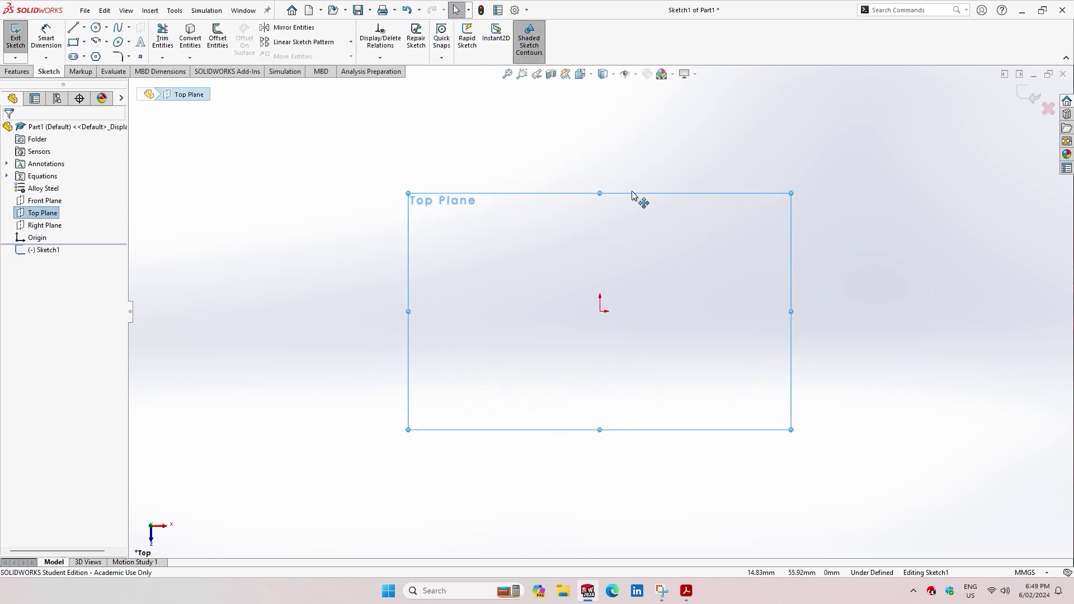
left_click(84, 43)
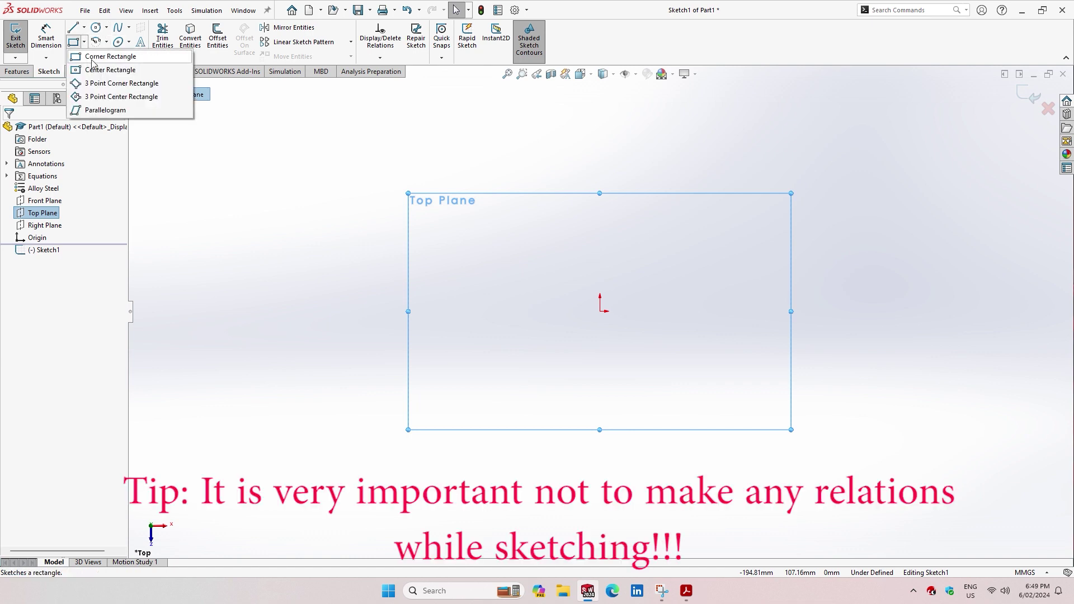
left_click(92, 56)
left_click(634, 347)
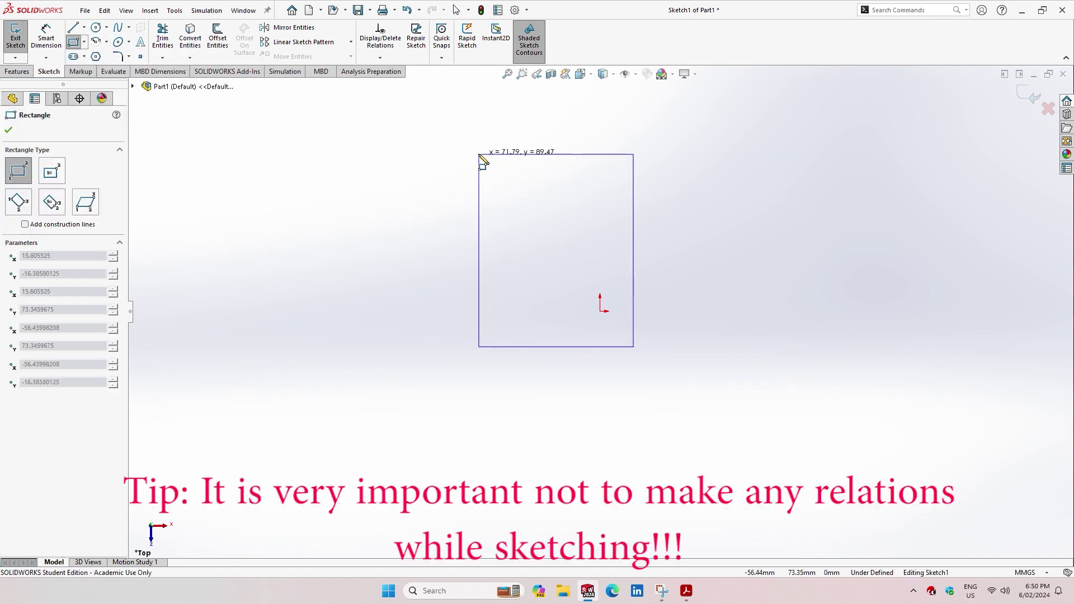
left_click(381, 105)
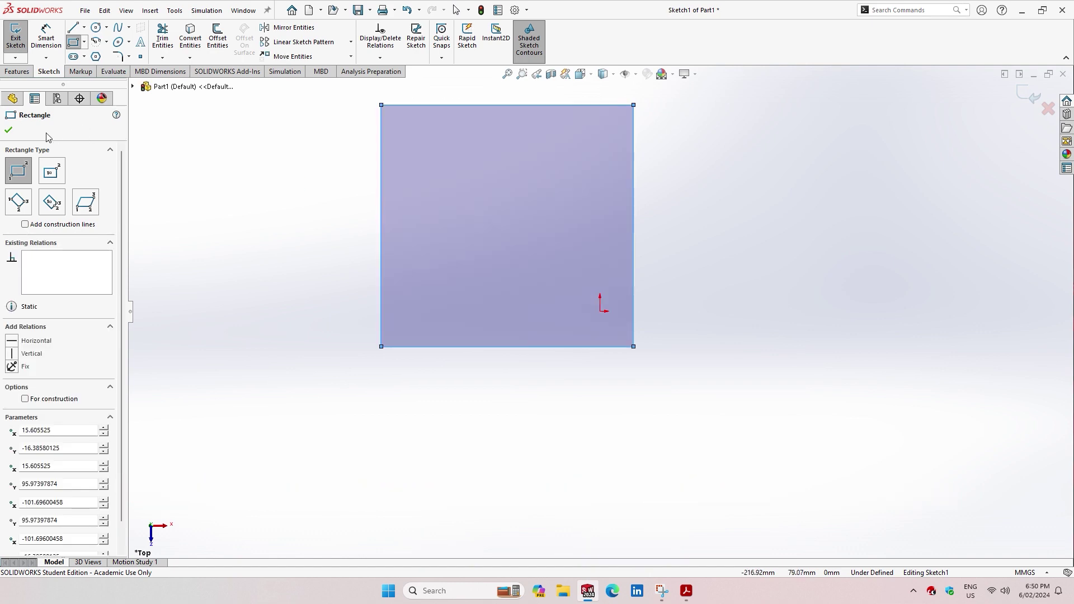
key("Escape")
left_click(686, 592)
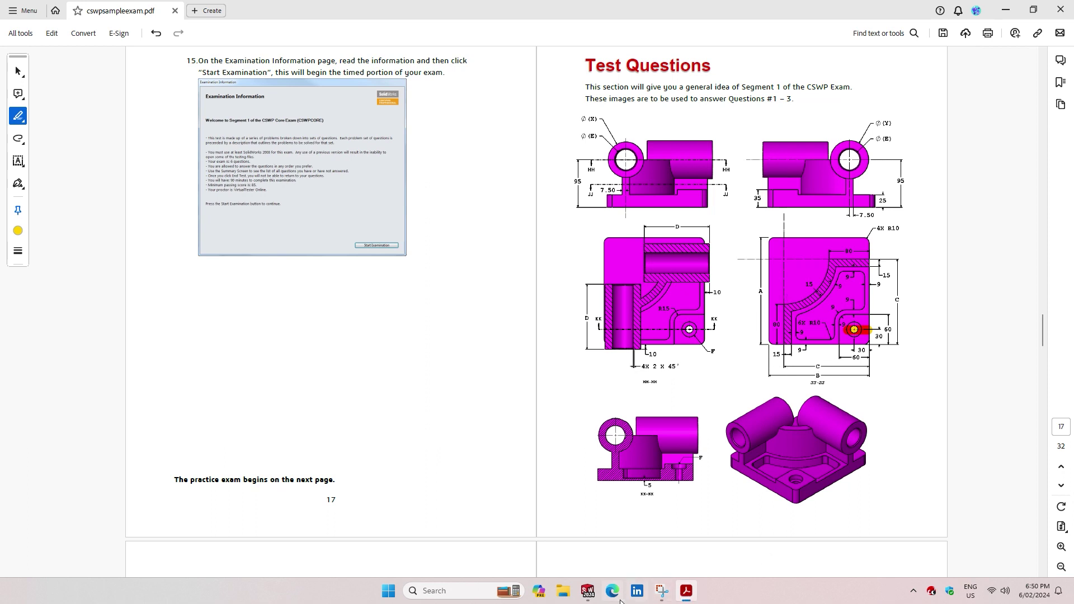
left_click(588, 592)
- Dimension the rectangle's bottom edge and link its width to global variable B (200)
key("d")
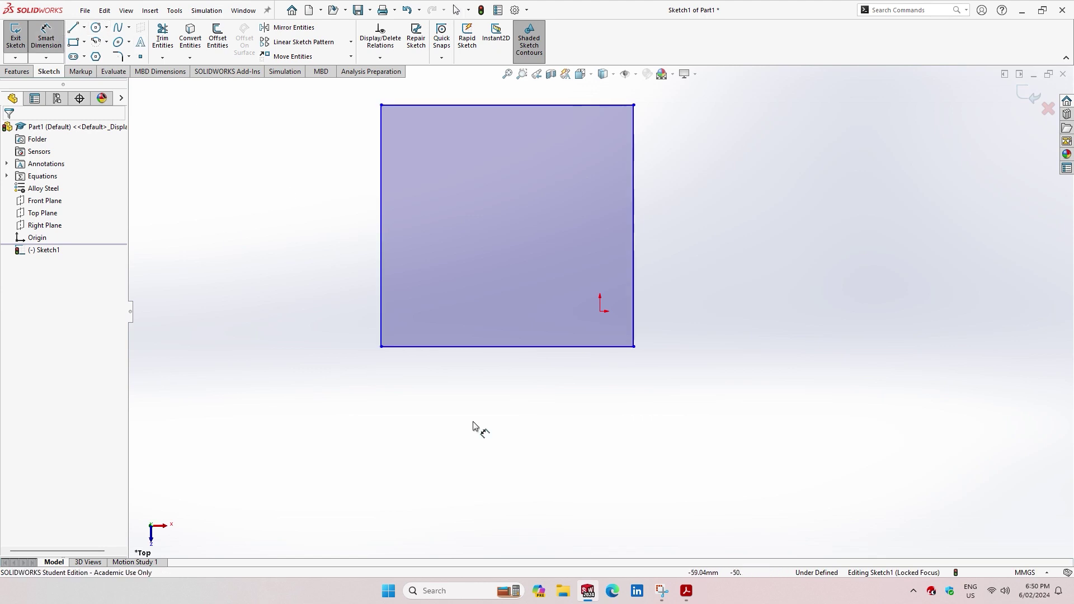
left_click(503, 349)
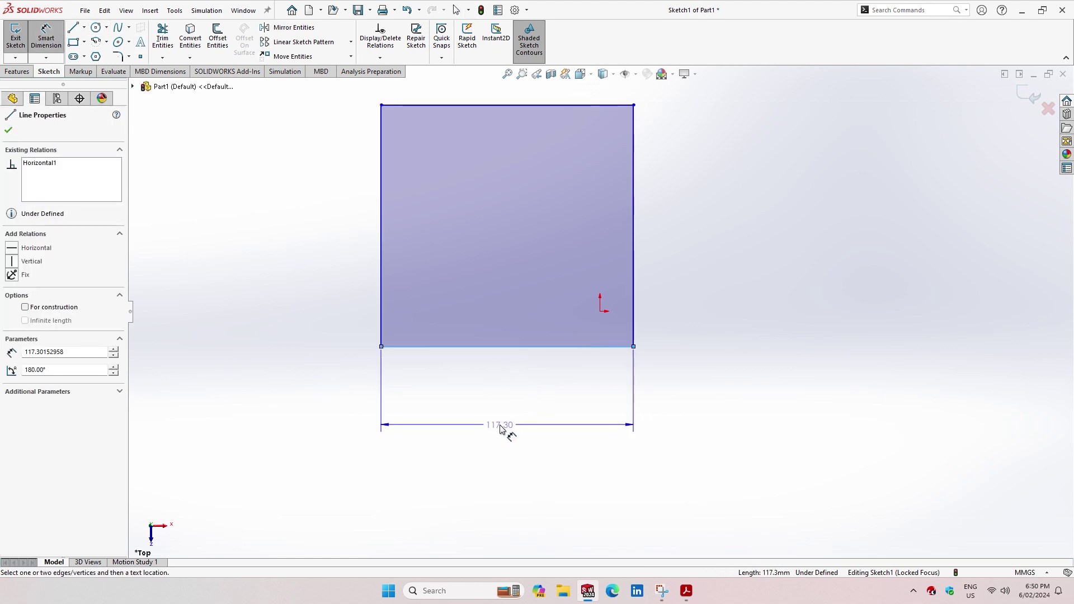
left_click(502, 429)
type("=")
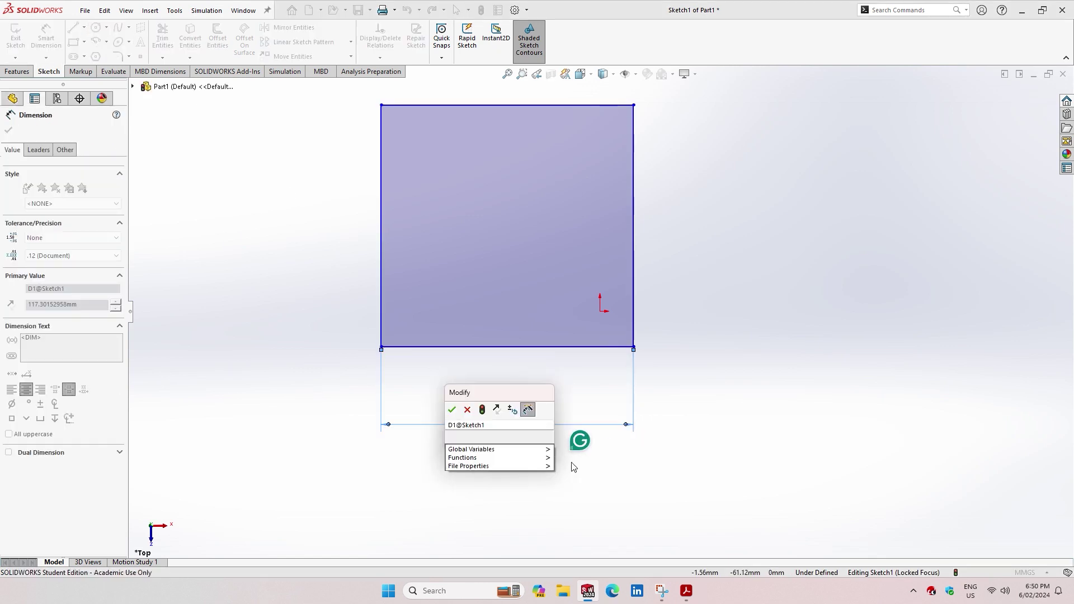
left_click(584, 463)
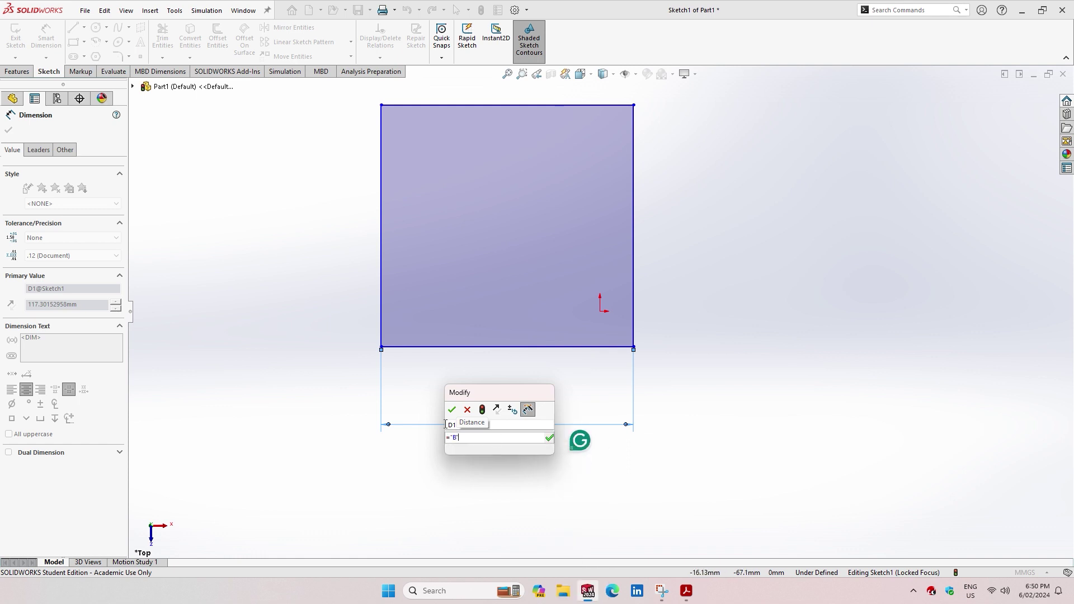
key("Return")
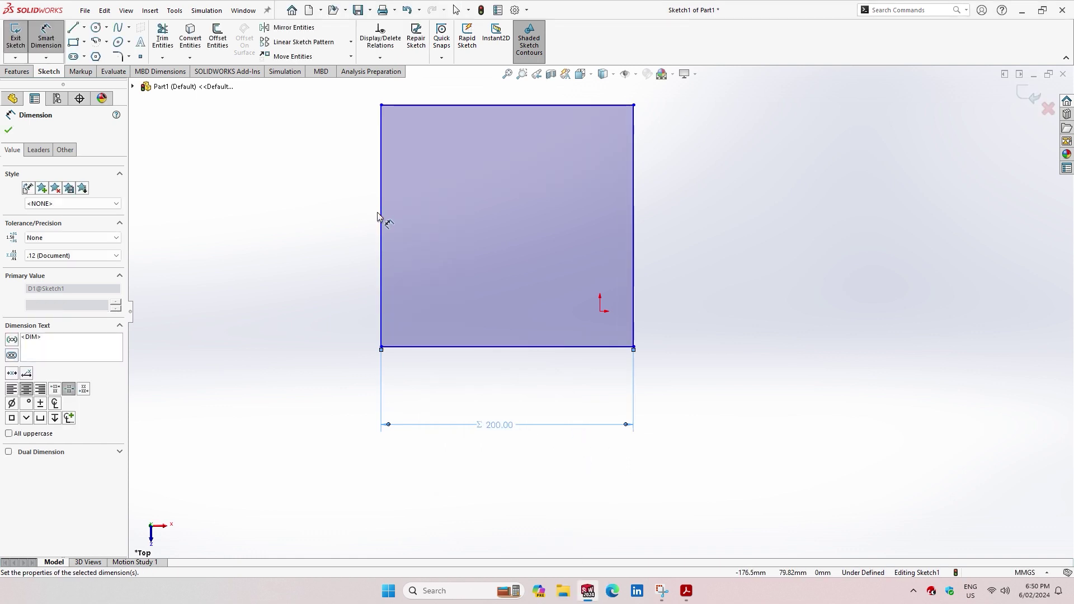
- Dimension the left edge and link its height to global variable A (213)
left_click(382, 223)
left_click(317, 227)
type("=")
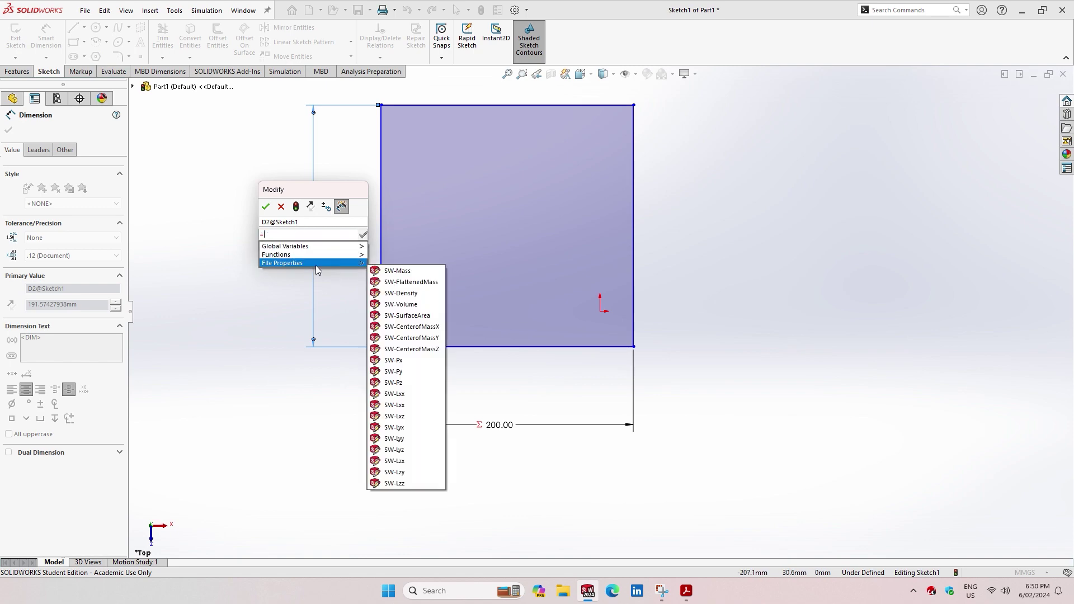
left_click(386, 251)
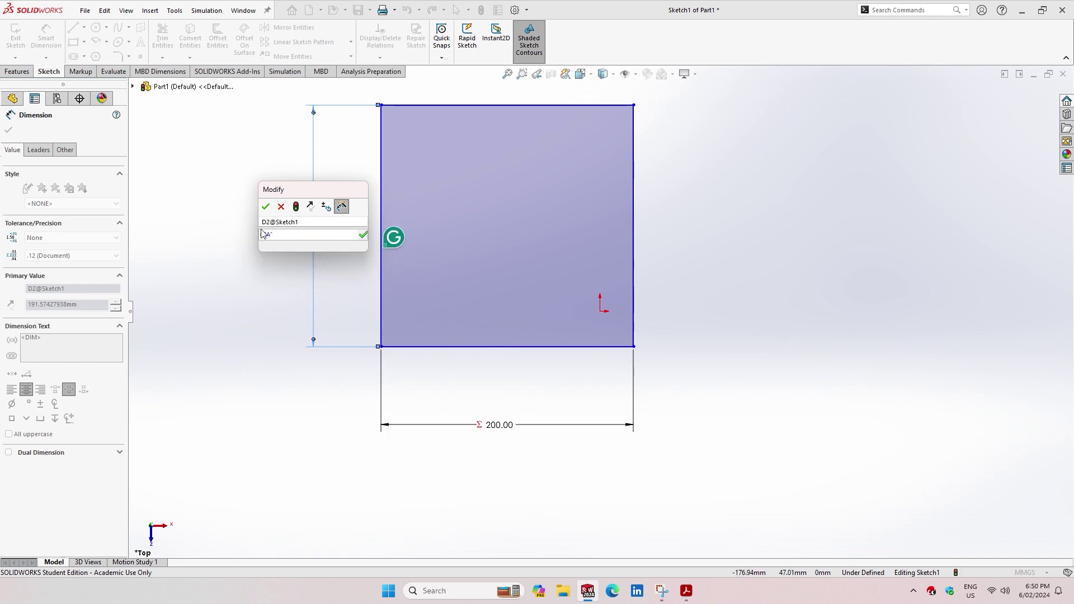
left_click(265, 207)
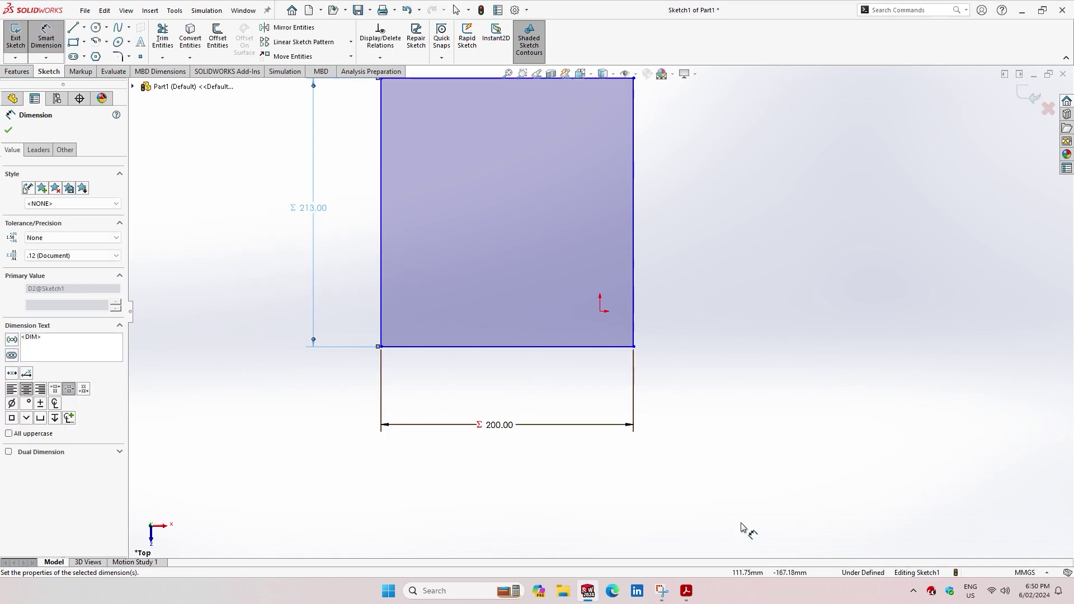
- Check the exam drawing, then begin a dimension from the origin to the right edge
left_click(692, 592)
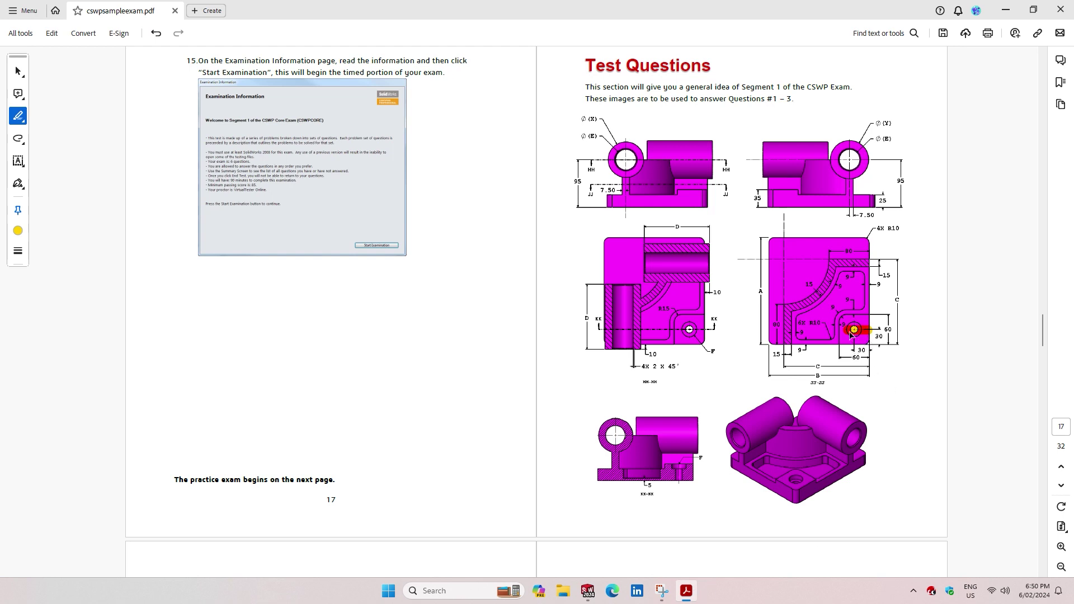
left_click(588, 591)
left_click(634, 312)
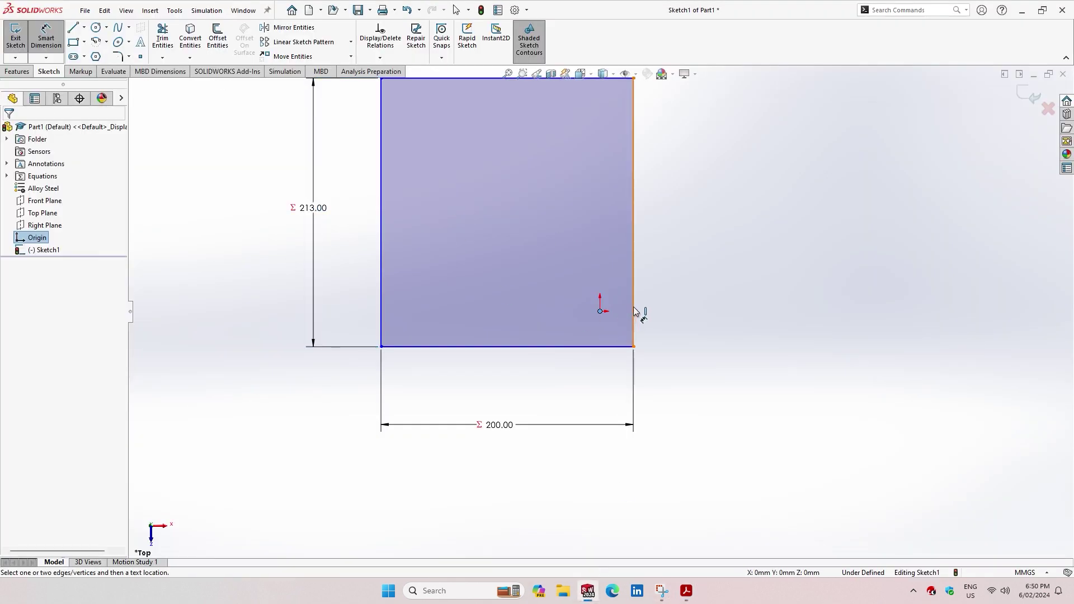
left_click(613, 255)
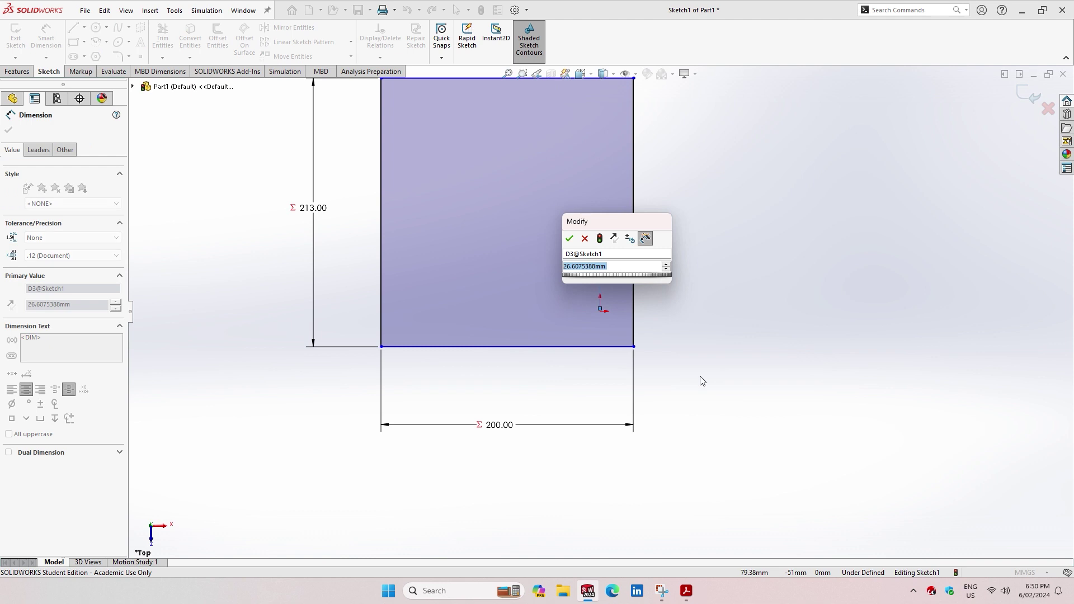
- Place the origin 30 mm from the rectangle's right edge and 30 mm above its bottom edge
type("30")
key("Return")
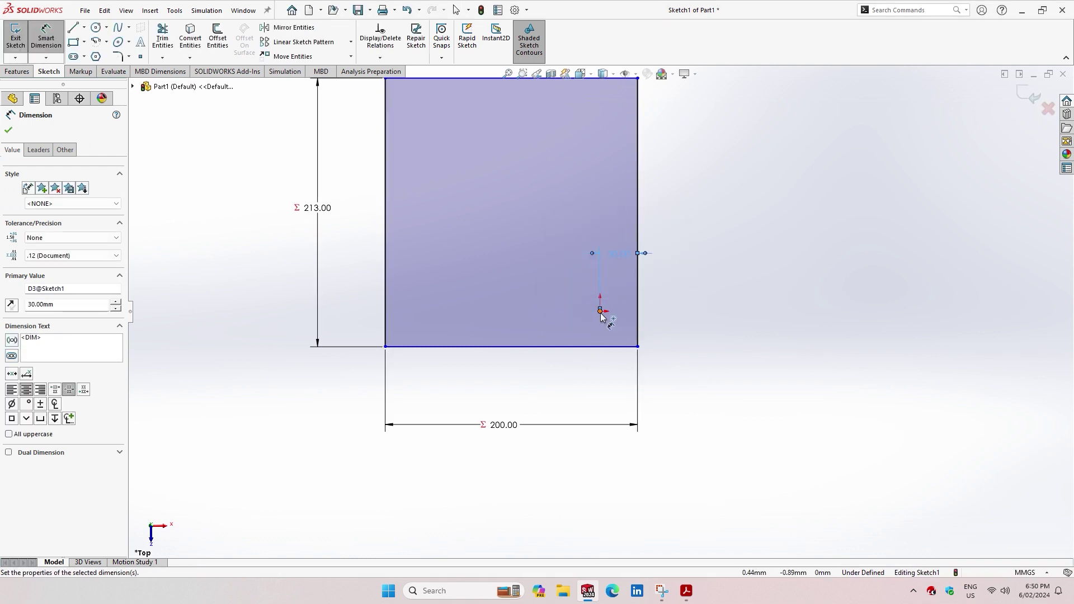
left_click(599, 336)
left_click(598, 353)
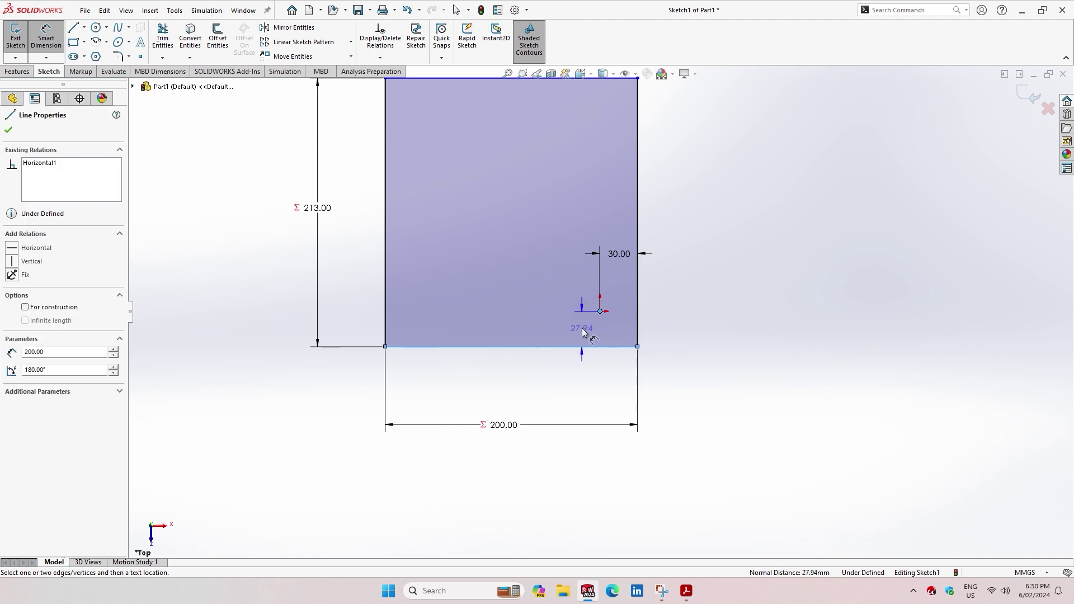
left_click(600, 311)
left_click(574, 380)
type("=")
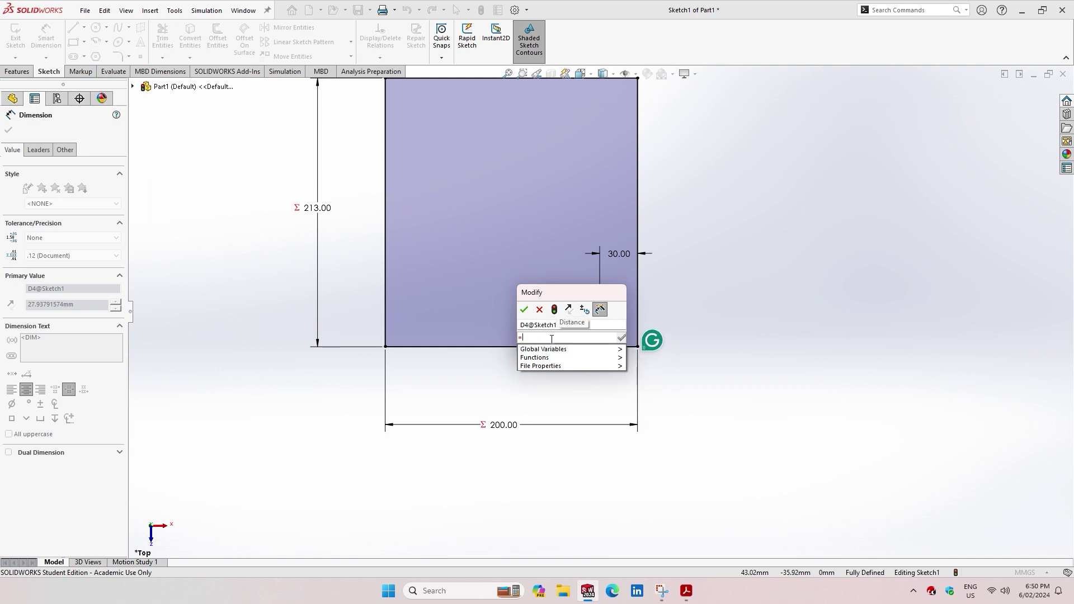
type("30")
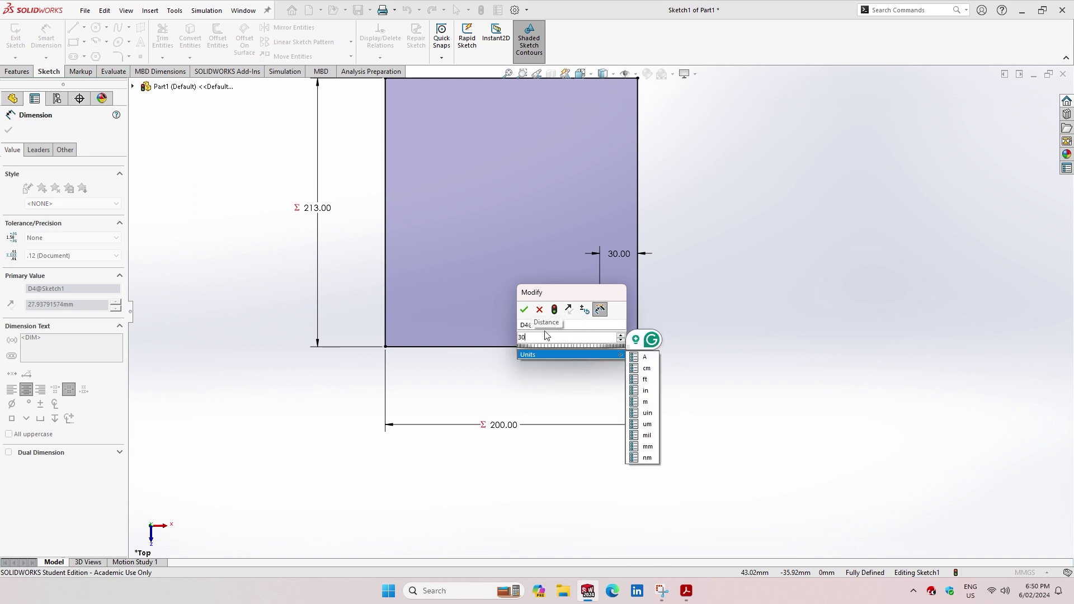
left_click(524, 311)
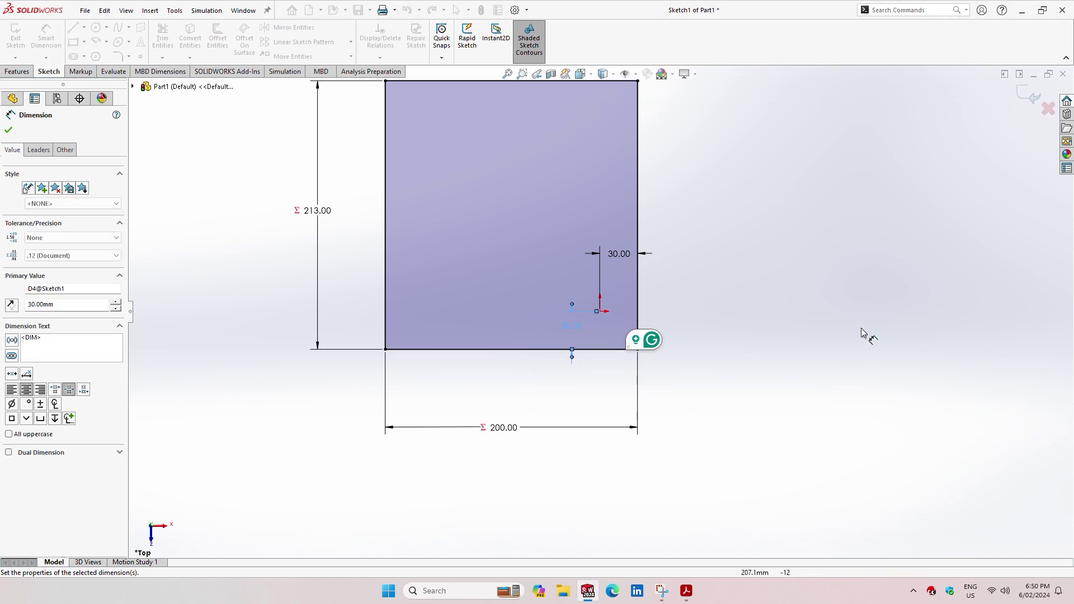
left_click(685, 292)
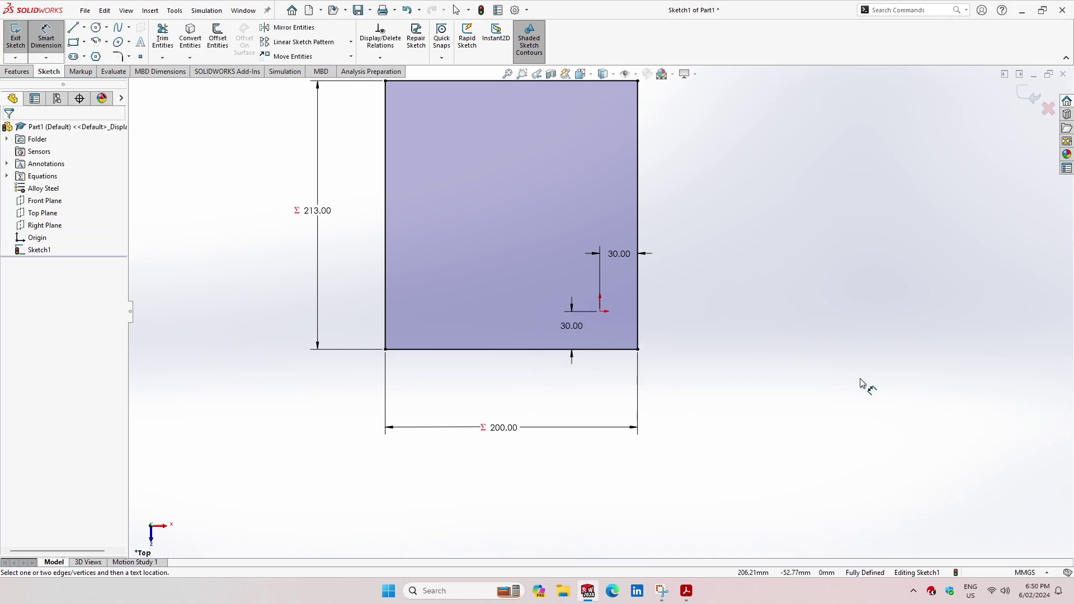
key("f")
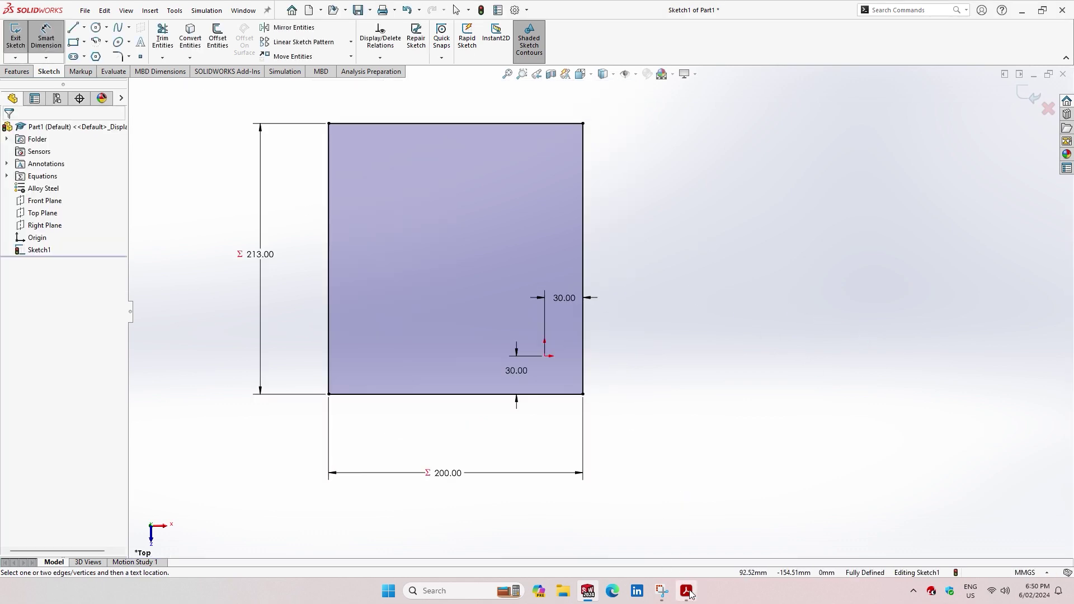
- Check the 25 dimension on the exam drawing in Acrobat
left_click(688, 592)
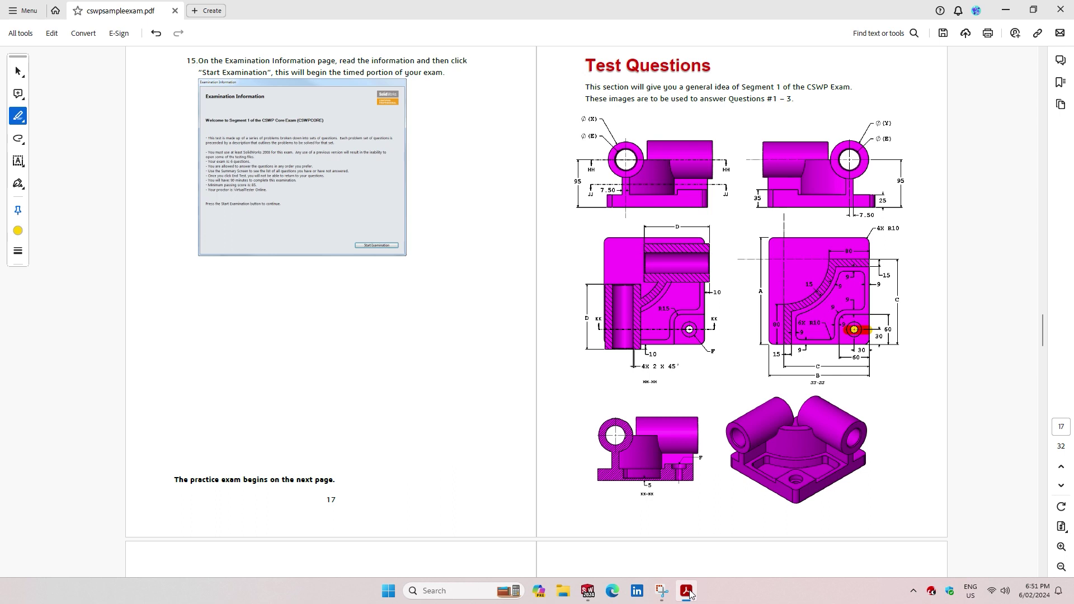
left_click(883, 200)
left_click(588, 592)
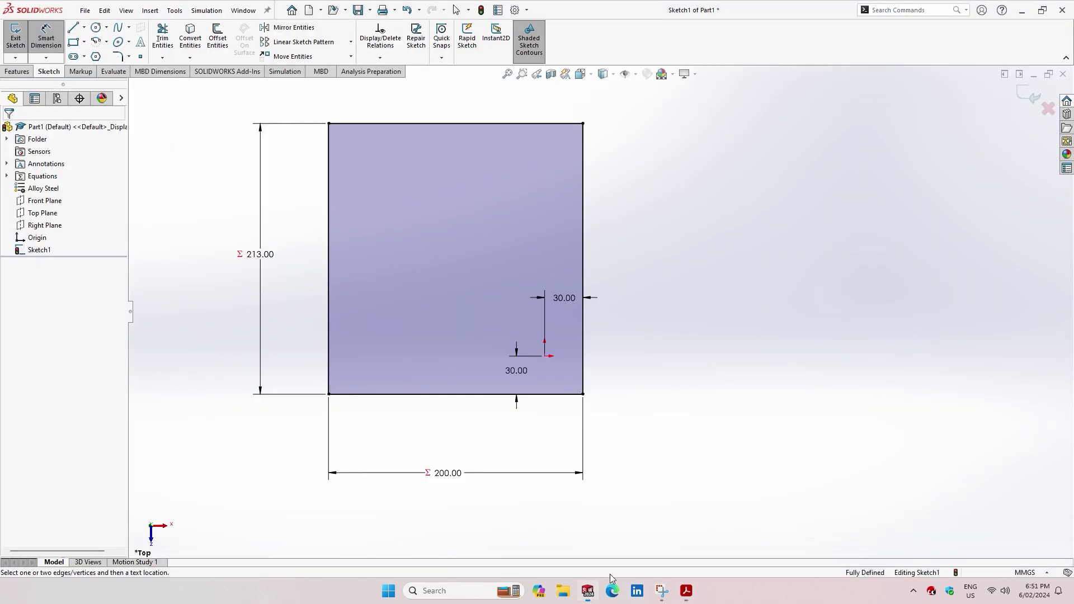
- Extrude Sketch1 to a blind depth of 25 mm
left_click(17, 71)
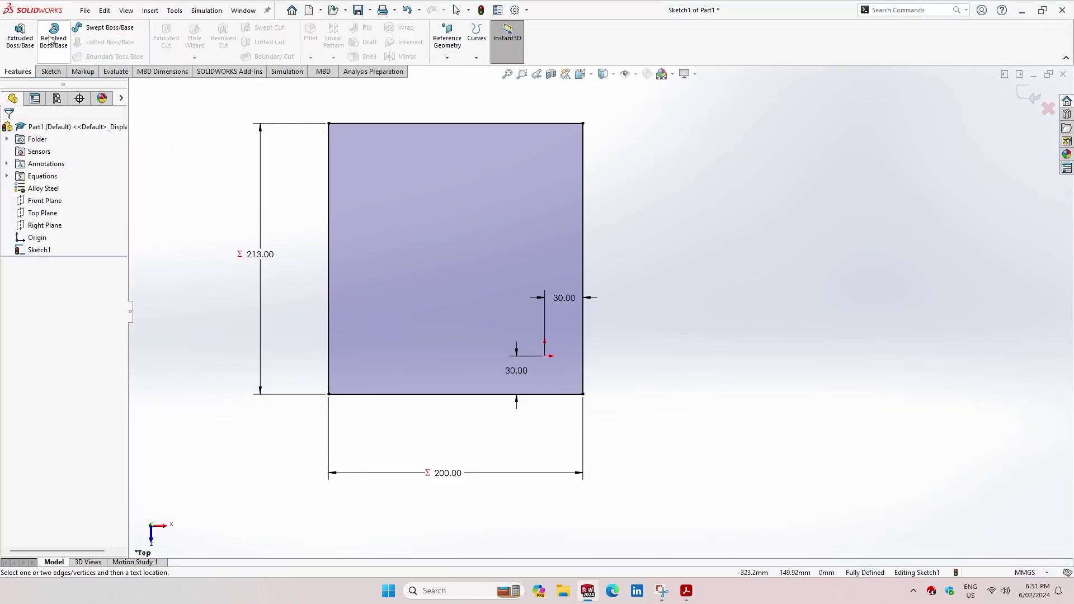
left_click(20, 38)
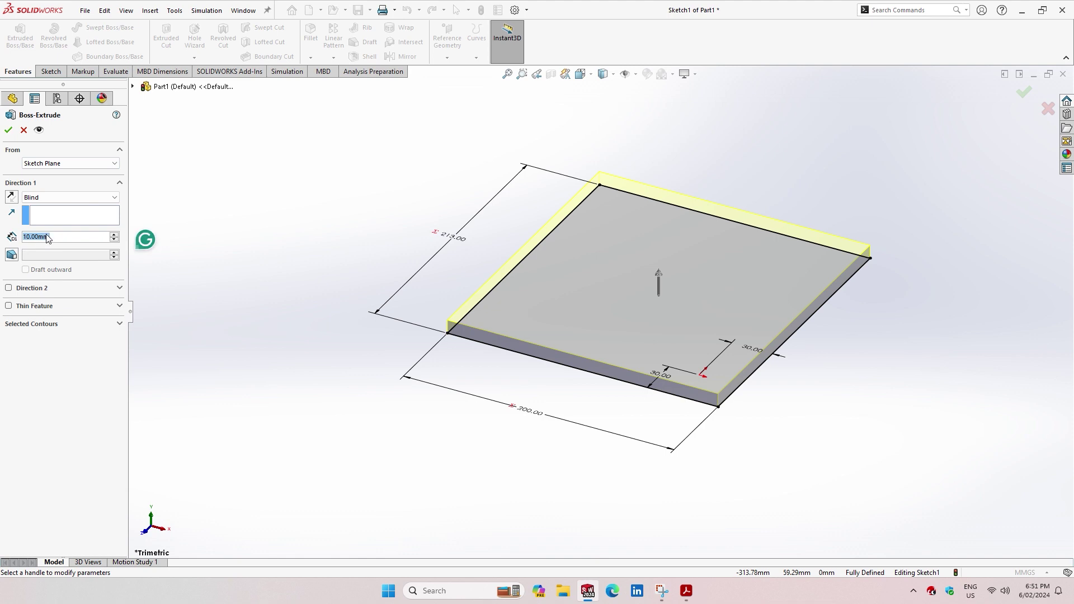
type("25")
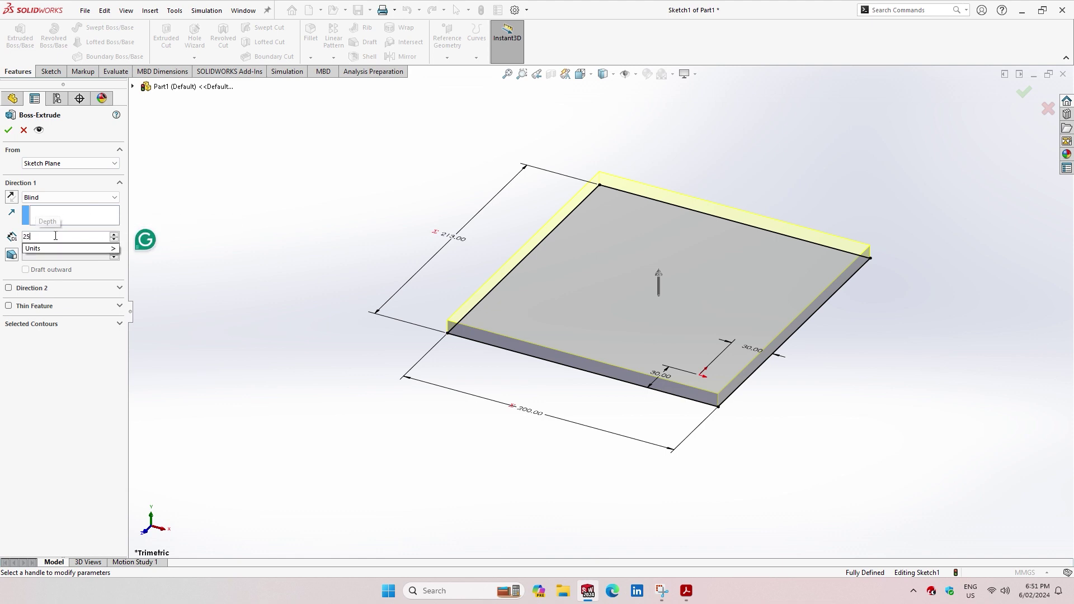
key("Return")
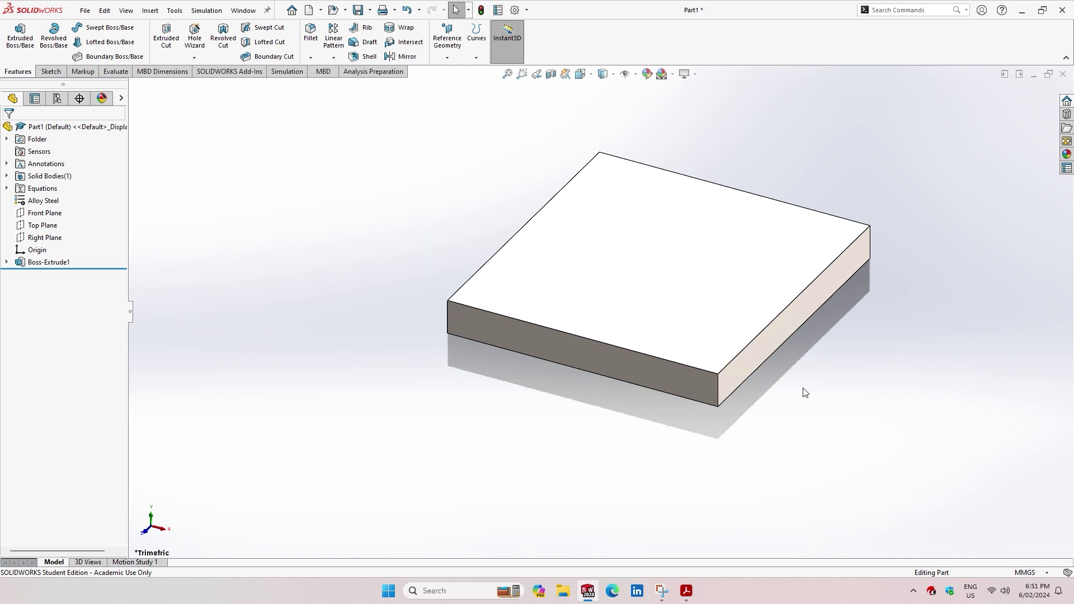
scroll(751, 425, "up", 3)
- Highlight the 4X R10 corner radius note on the exam drawing
key("alt+Tab")
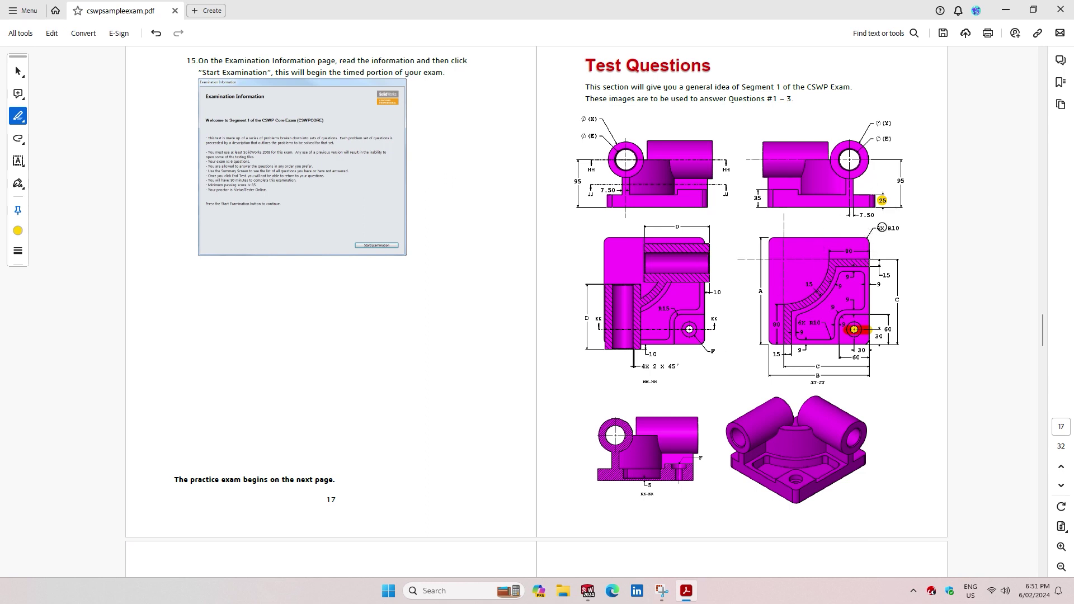
left_click_drag(883, 228, 905, 228)
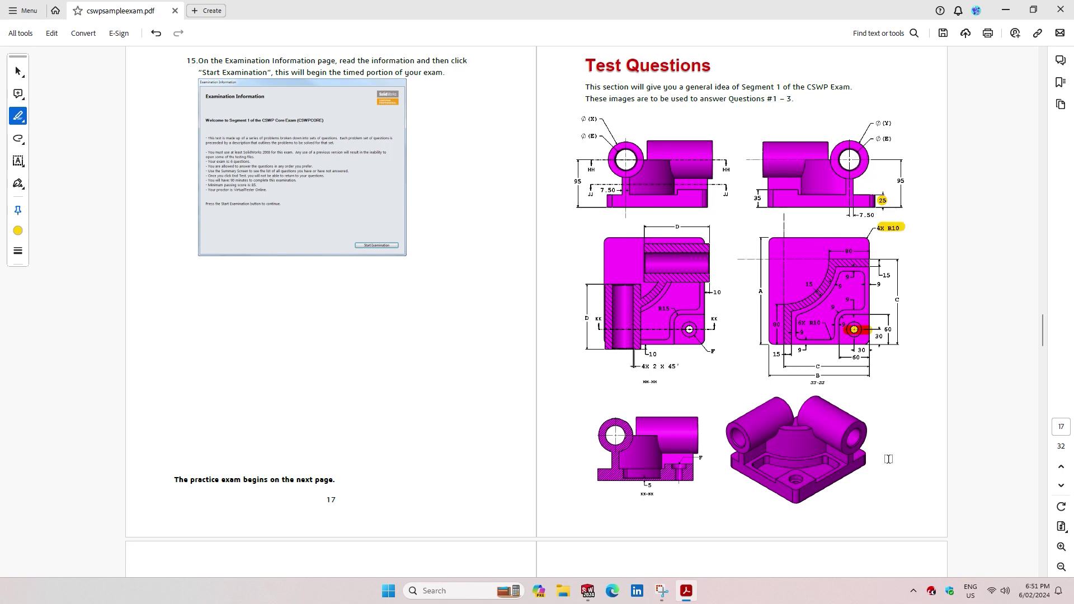
left_click(587, 590)
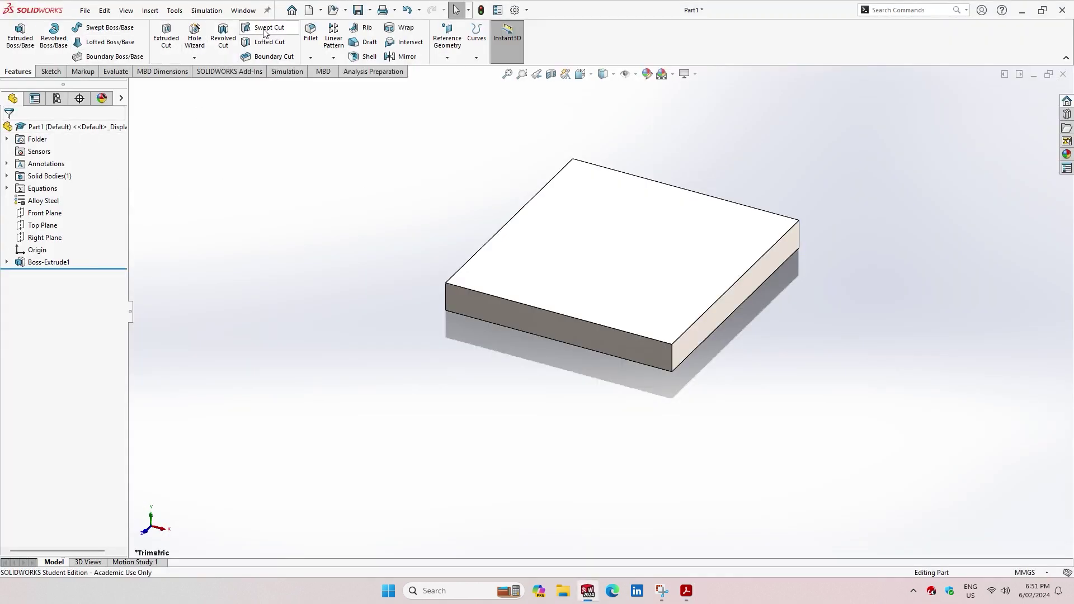
- Fillet the plate's four vertical corner edges with a 10 mm radius
left_click(311, 32)
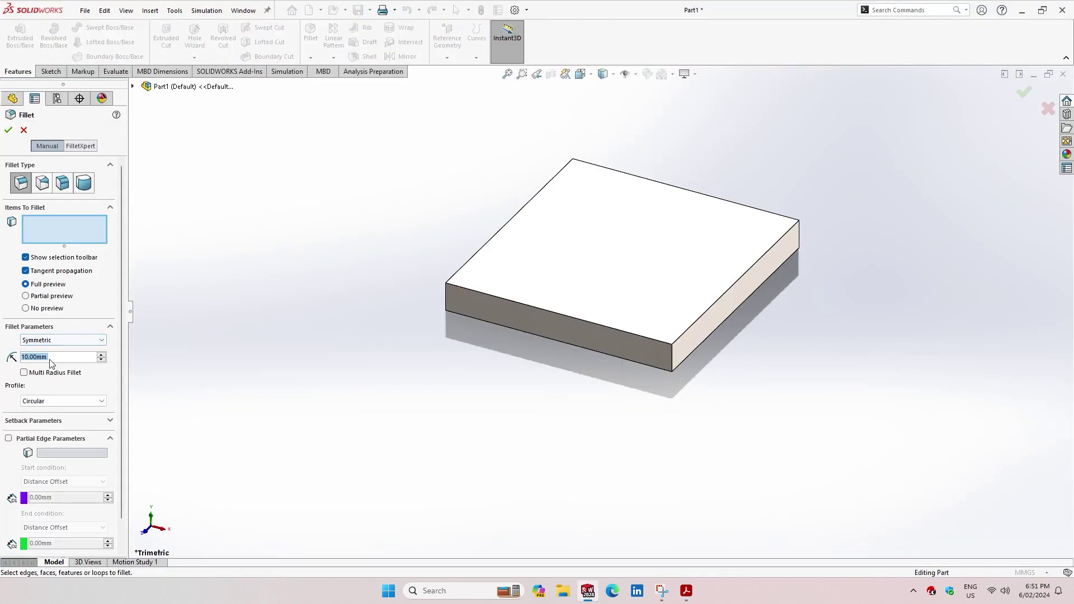
left_click(672, 361)
mouse_move(821, 325)
middle_mouse_down()
mouse_move(865, 291)
mouse_move(753, 243)
middle_mouse_up()
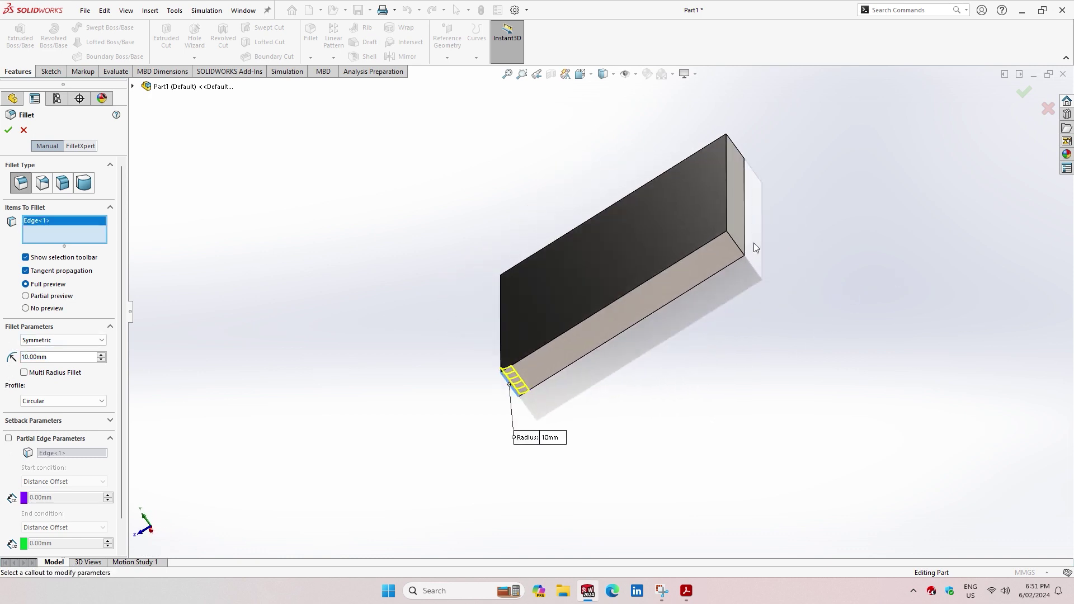
scroll(657, 263, "down", 3)
left_click(694, 269)
scroll(785, 198, "up", 3)
mouse_move(785, 198)
middle_mouse_down()
mouse_move(582, 199)
mouse_move(780, 271)
mouse_move(710, 248)
middle_mouse_up()
left_click(582, 200)
scroll(644, 229, "down", 2)
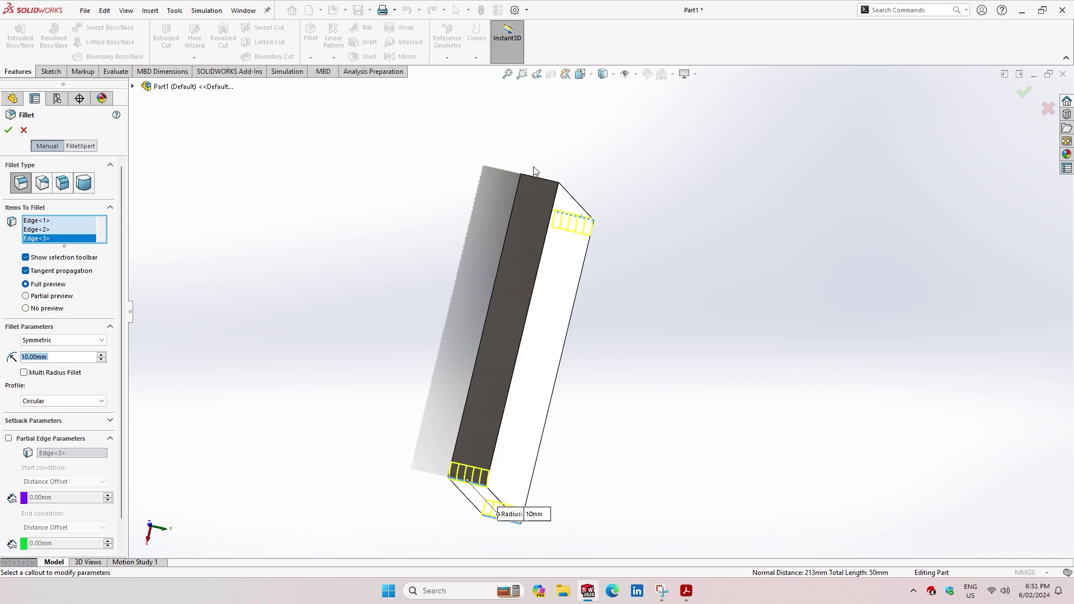
scroll(573, 211, "down", 3)
left_click(559, 214)
mouse_move(681, 250)
middle_mouse_down()
mouse_move(710, 273)
mouse_move(751, 266)
mouse_move(667, 164)
middle_mouse_up()
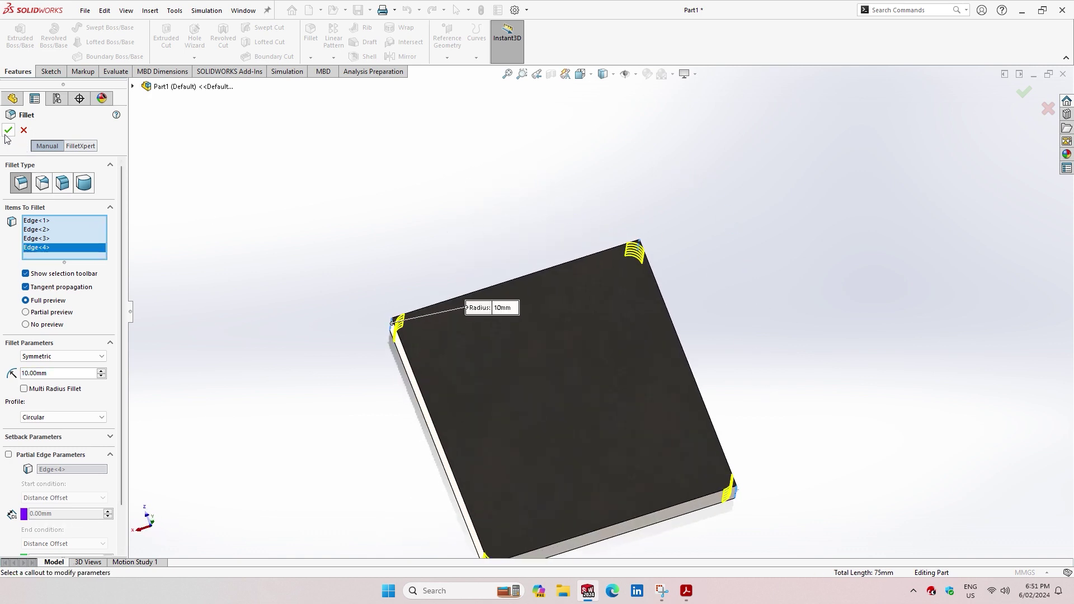
key("Return")
- Set the plate to isometric view and bring up the exam drawing
scroll(676, 276, "up", 3)
scroll(666, 314, "down", 2)
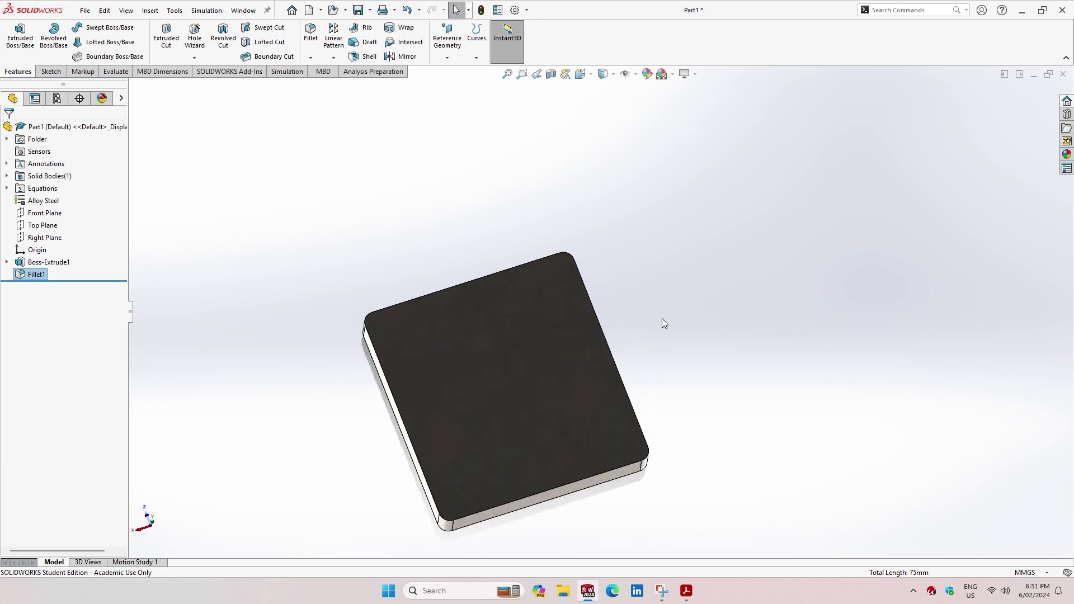
left_click(580, 73)
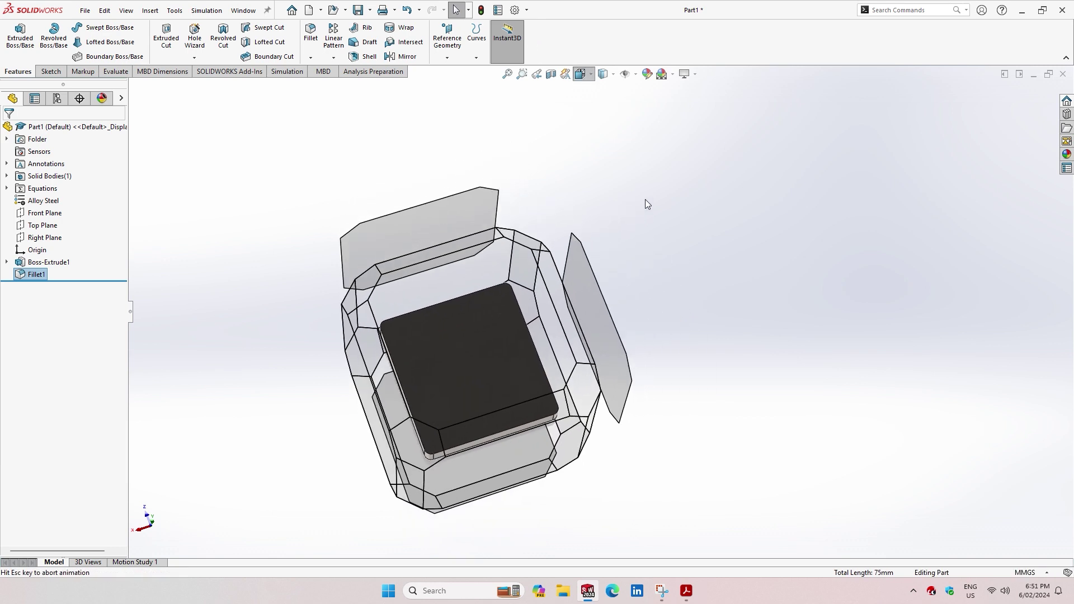
left_click(649, 144)
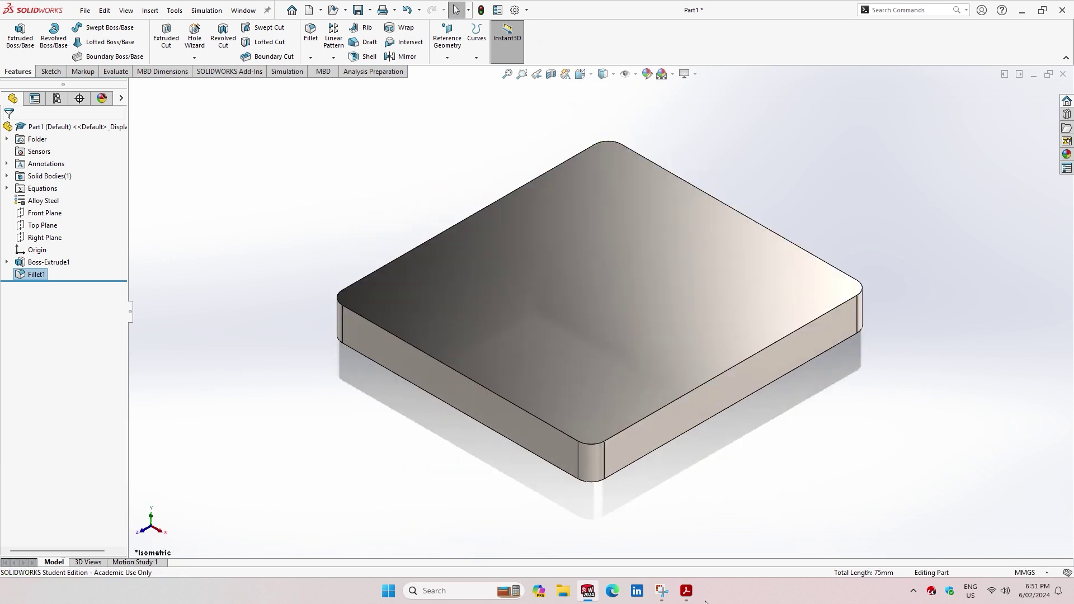
left_click(687, 592)
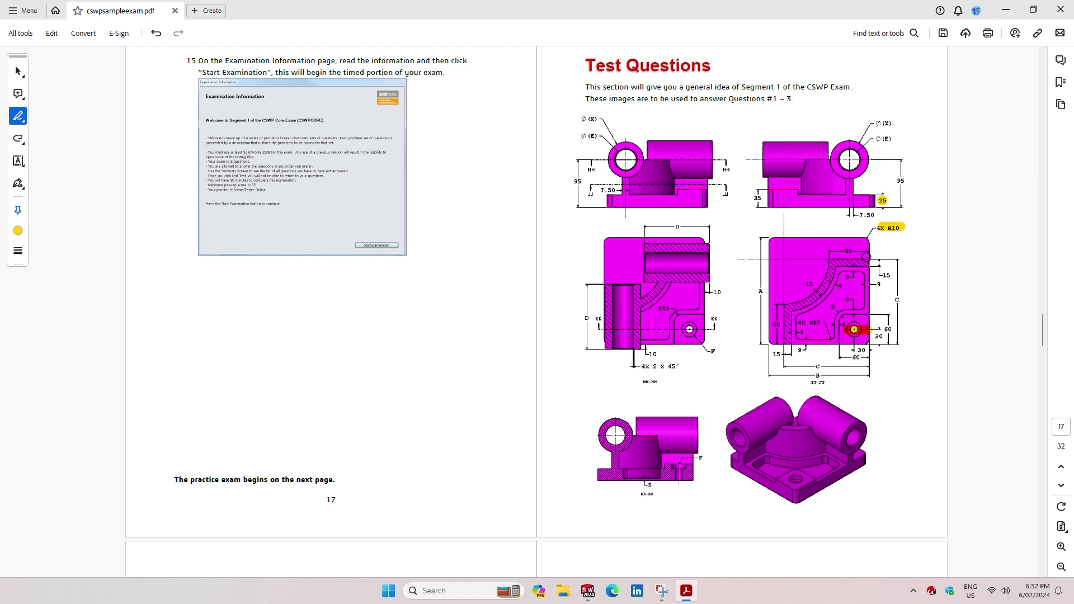
- Compare the exam PDF with the filleted plate, ending back in SOLIDWORKS
left_click(588, 591)
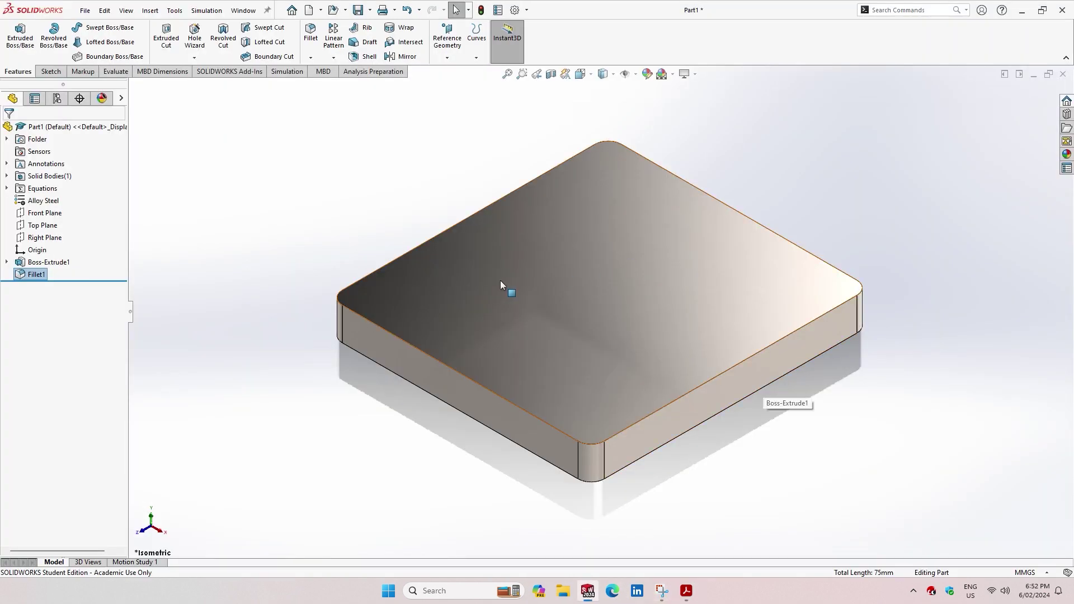
left_click(686, 591)
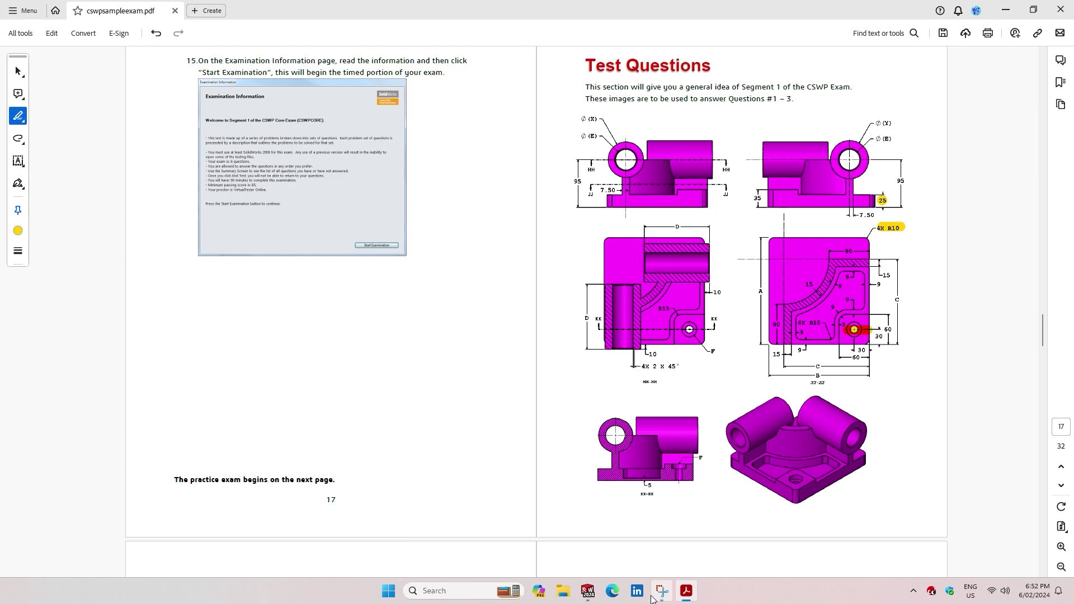
left_click(595, 599)
- View the plate's top face normal-to and start a new sketch on it
right_click(596, 251)
left_click(672, 235)
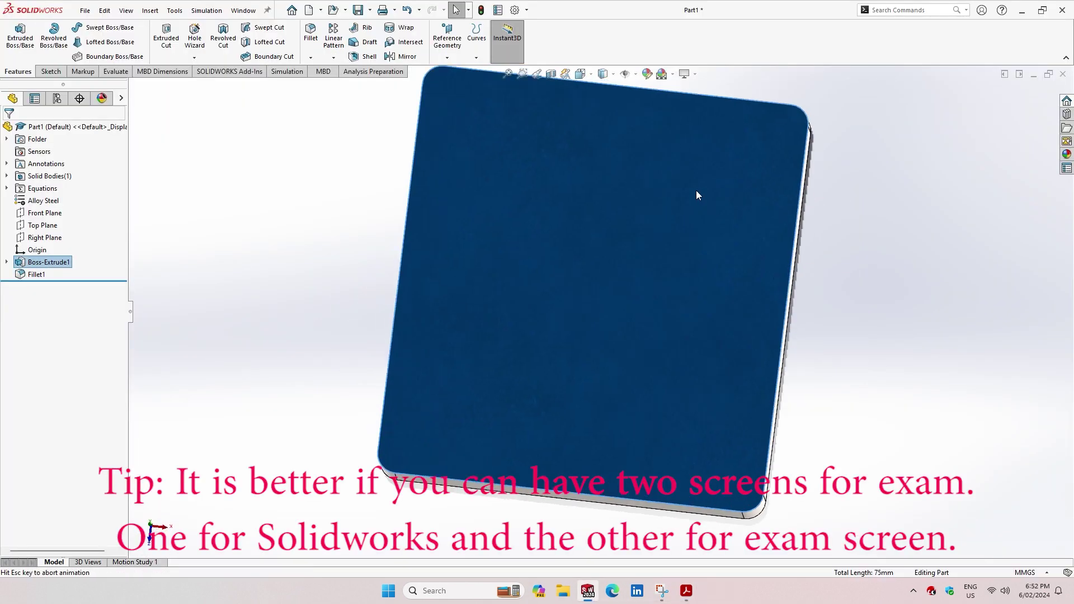
right_click(593, 171)
left_click(619, 157)
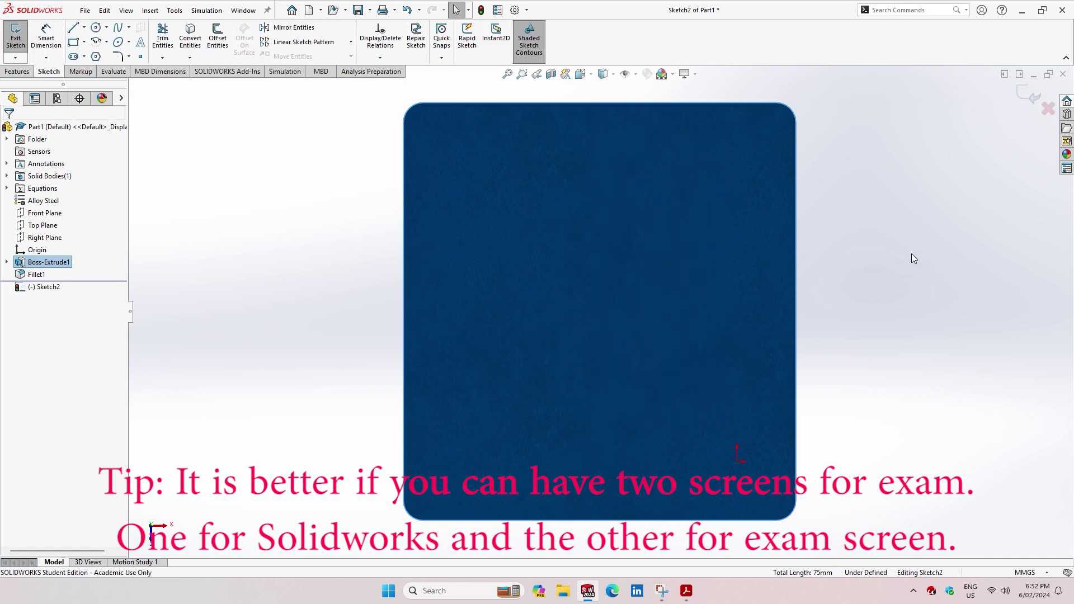
- Draw a vertical and a horizontal construction centerline across the whole plate
left_click(83, 27)
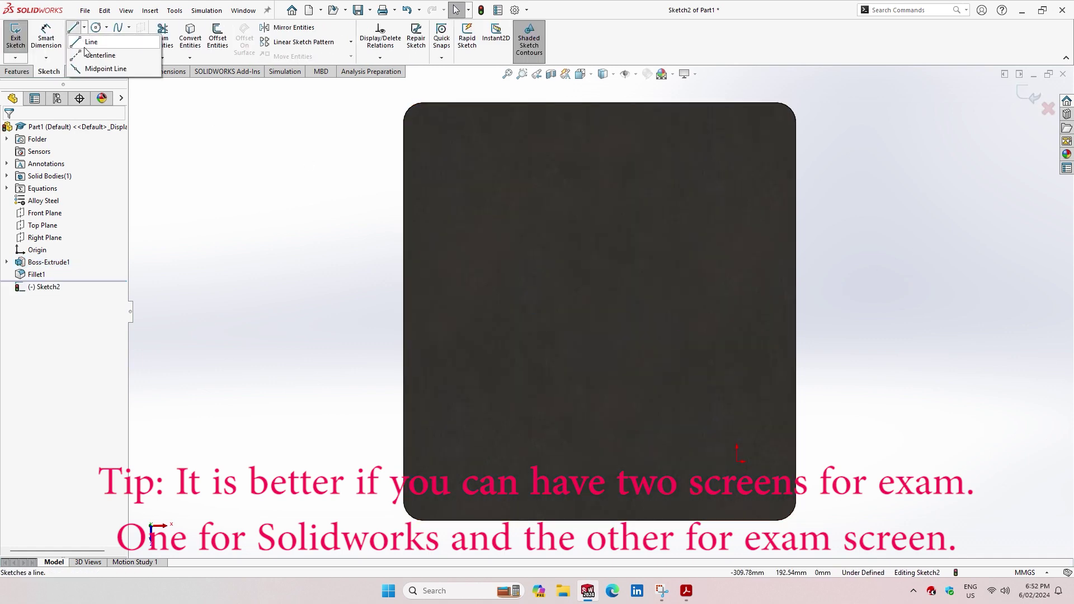
left_click(93, 53)
key("f")
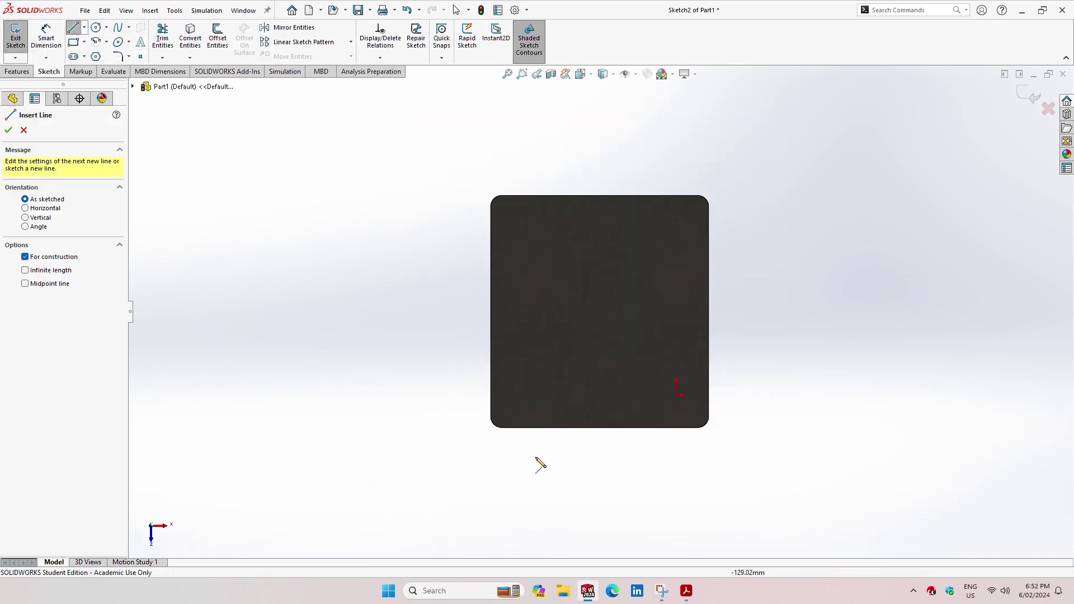
left_click(536, 465)
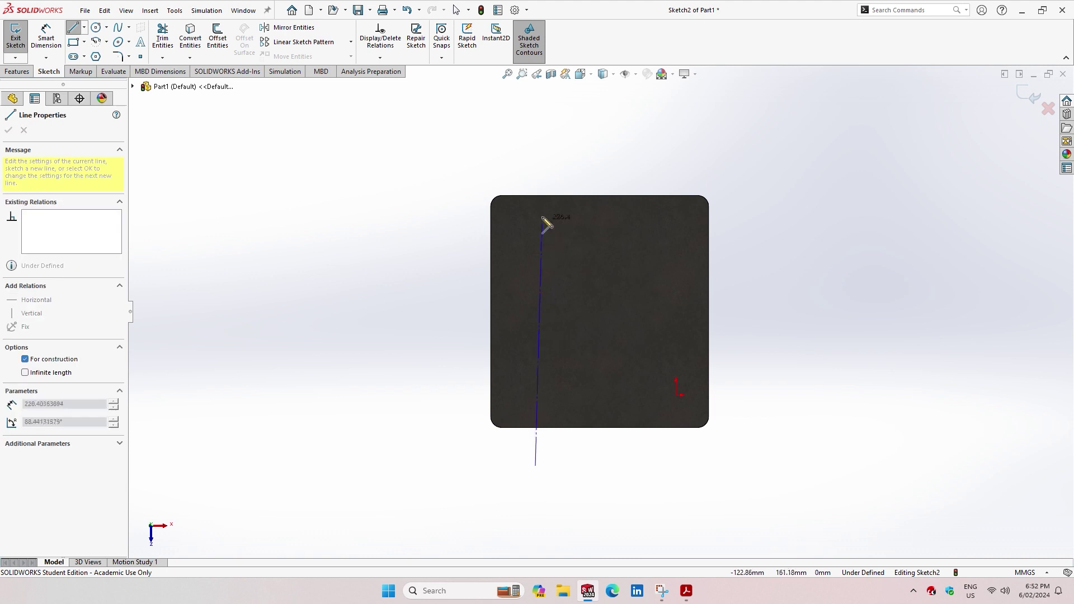
double_click(536, 162)
left_click(421, 246)
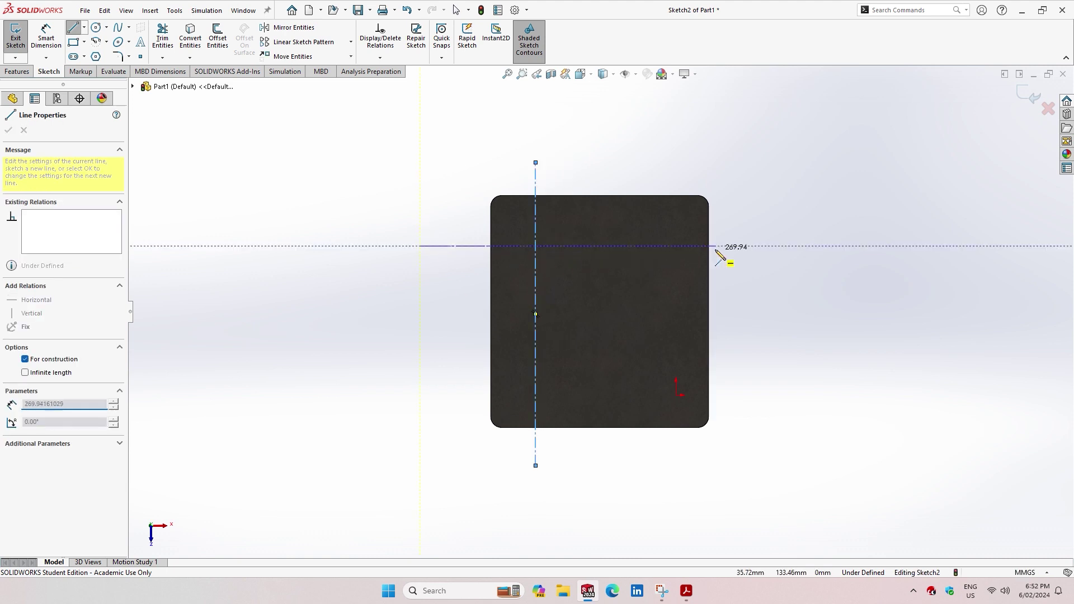
double_click(751, 246)
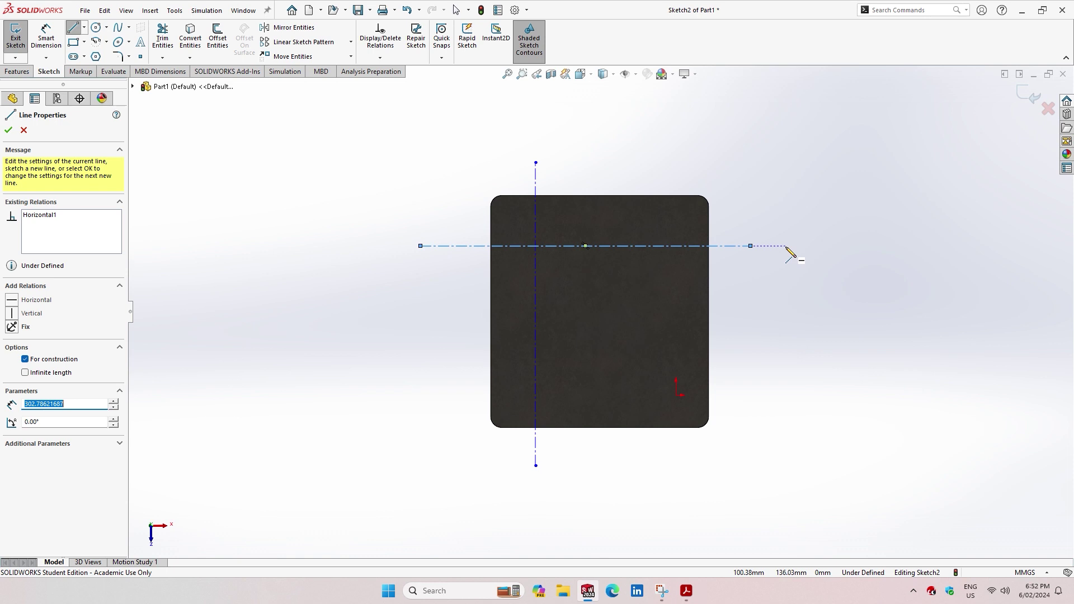
key("Escape")
- Start Smart Dimension and check the exam drawing in the PDF
scroll(670, 304, "down", 3)
scroll(670, 303, "up", 1)
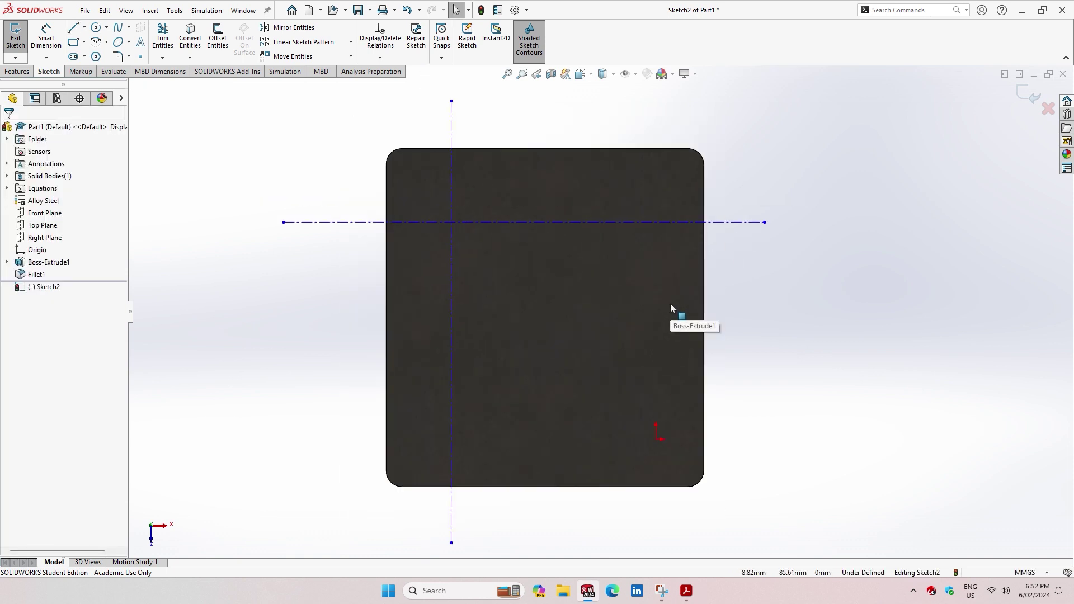
left_click(45, 41)
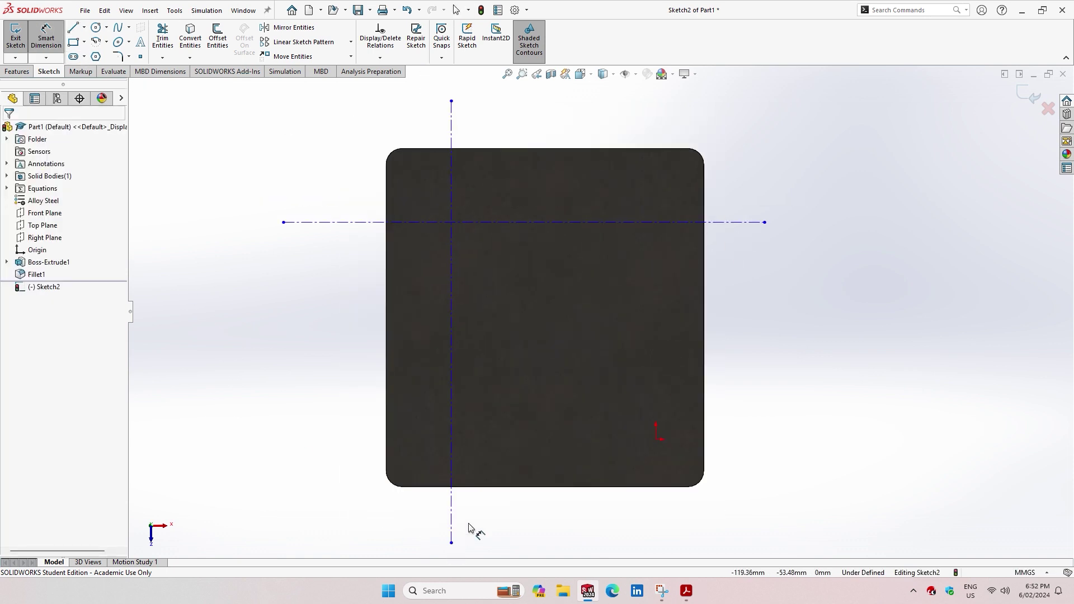
left_click(687, 593)
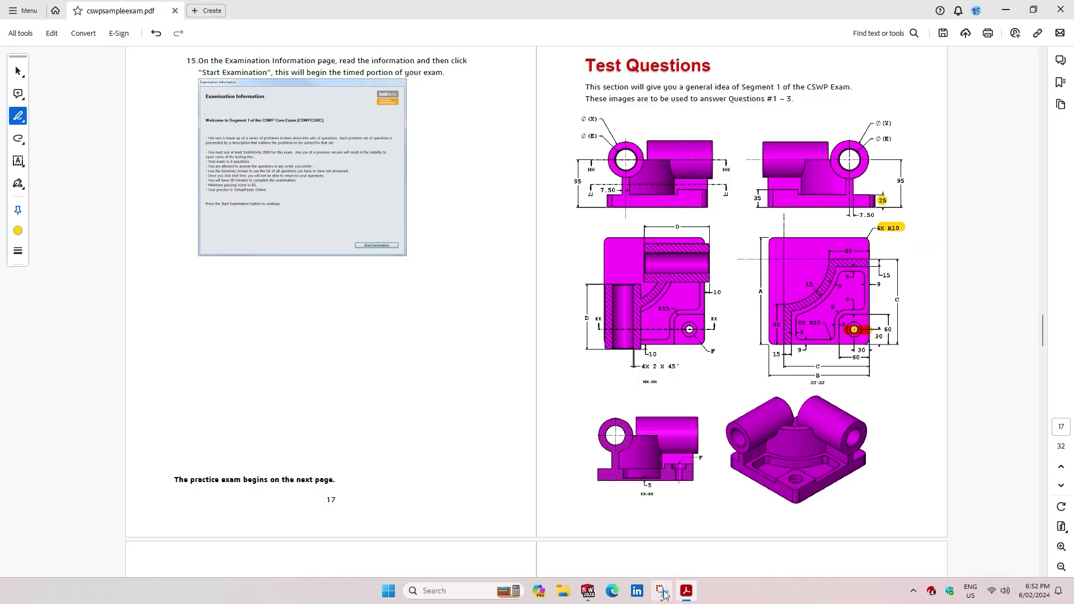
left_click(587, 591)
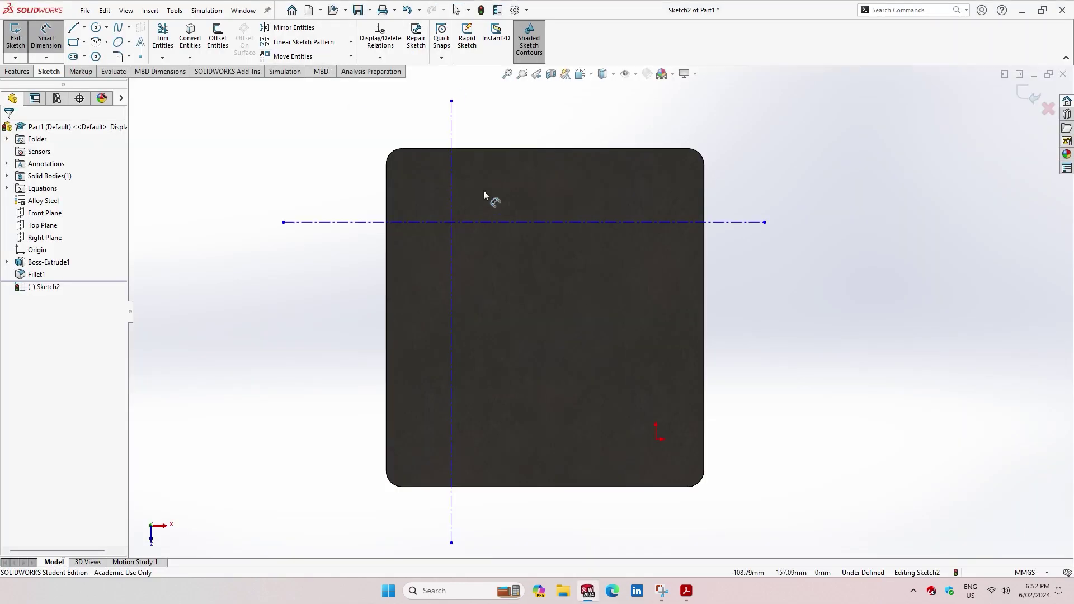
- Set the vertical centerline 170 from the right edge using global variable C
left_click(452, 519)
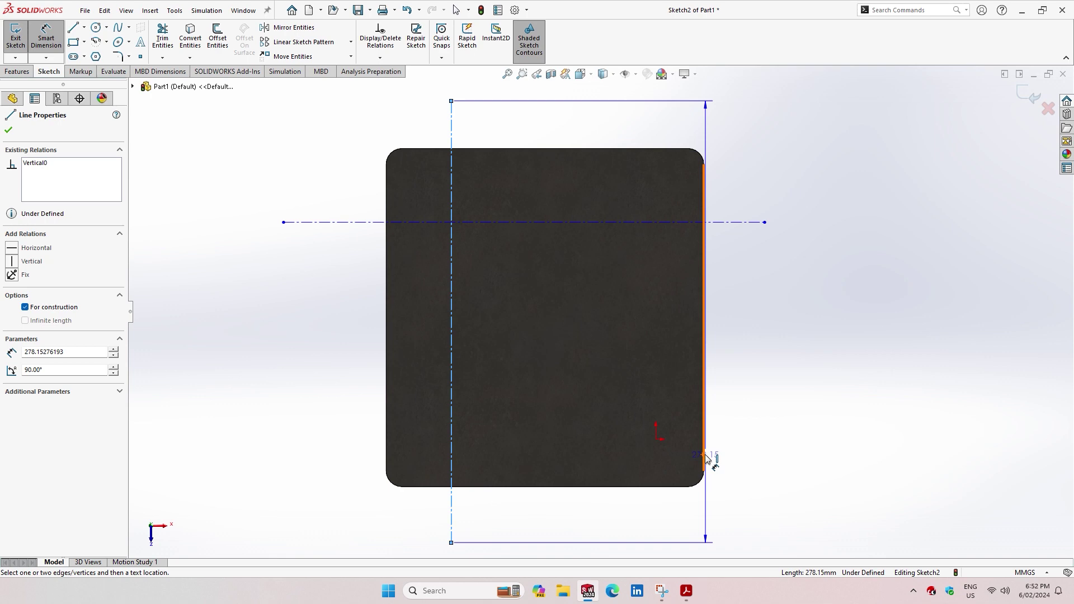
left_click(707, 456)
left_click(607, 532)
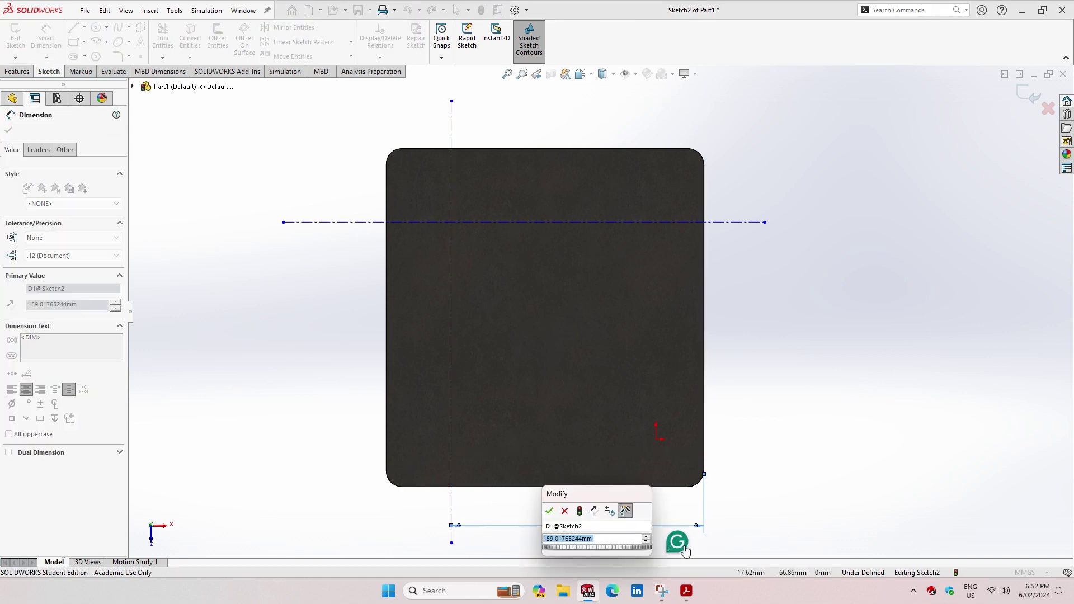
type("=")
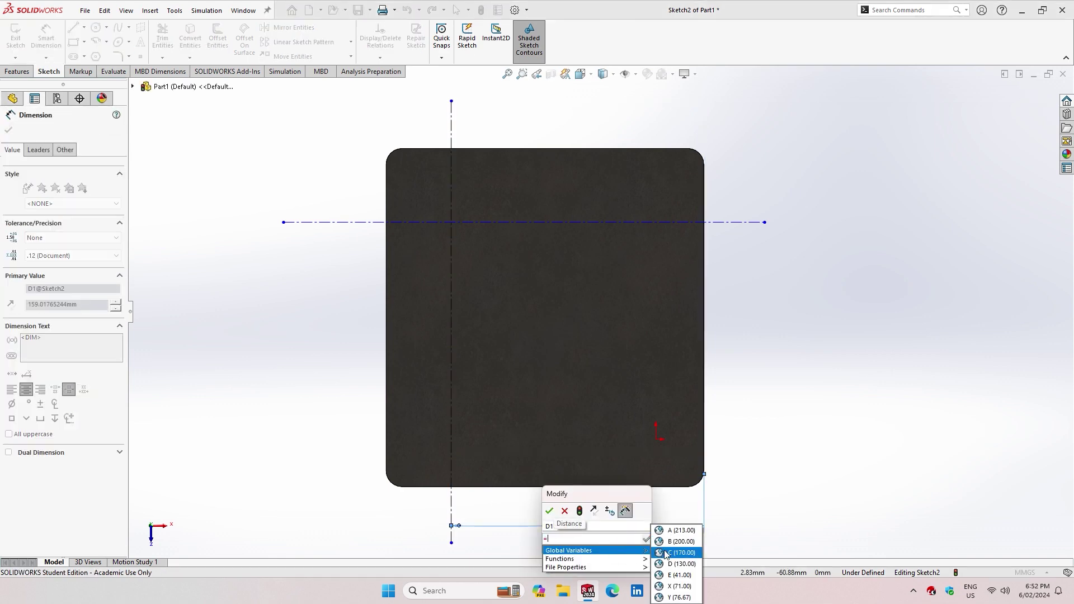
left_click(680, 553)
left_click(549, 511)
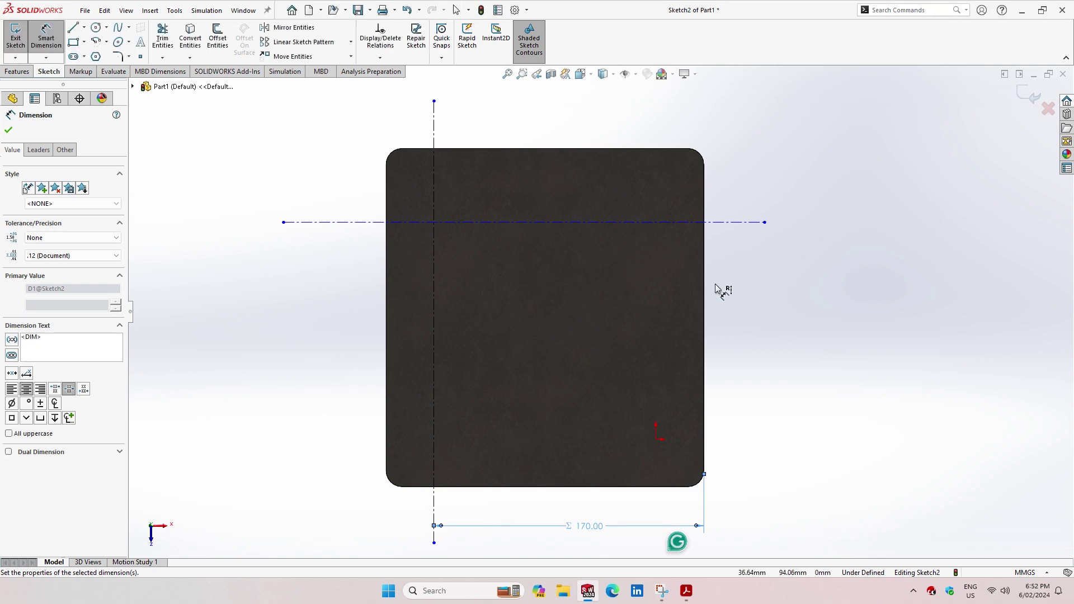
- Set the horizontal centerline 170 from the bottom edge using global variable C
left_click(664, 223)
left_click(598, 487)
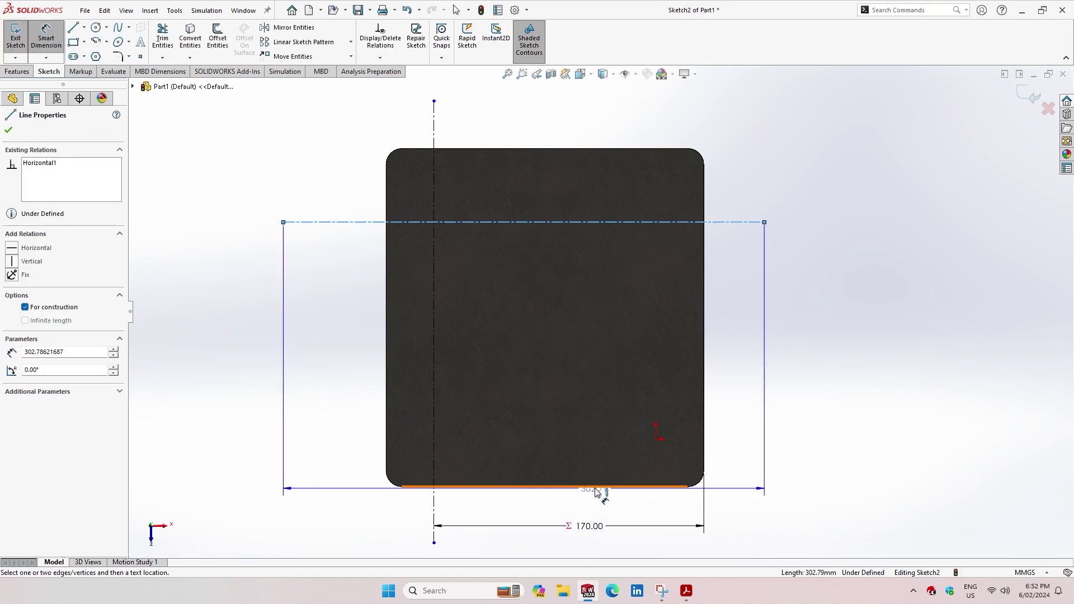
left_click(772, 358)
type("=")
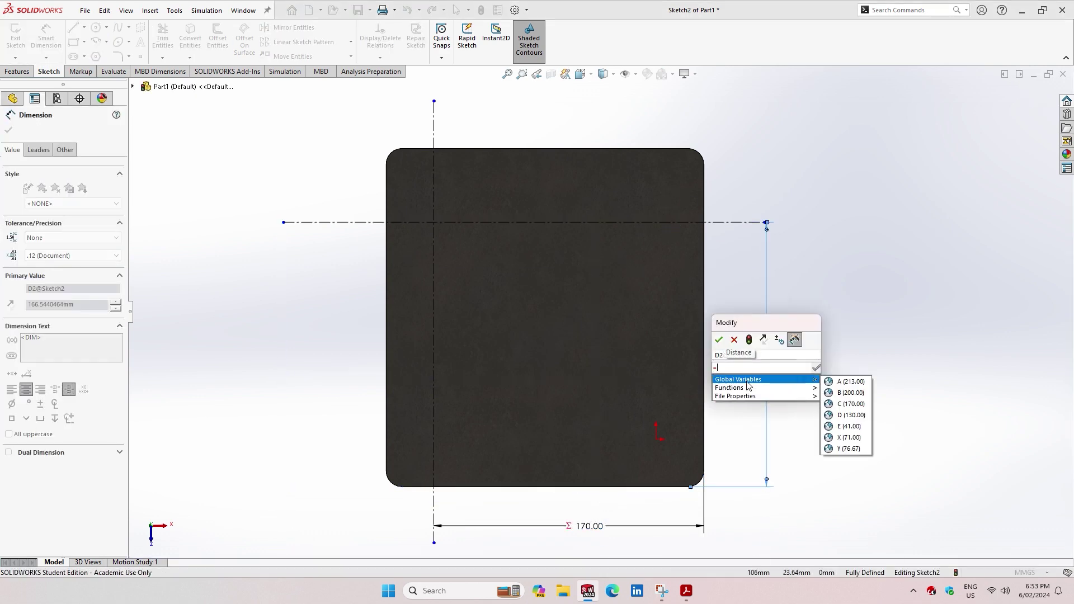
type("\"")
type("C")
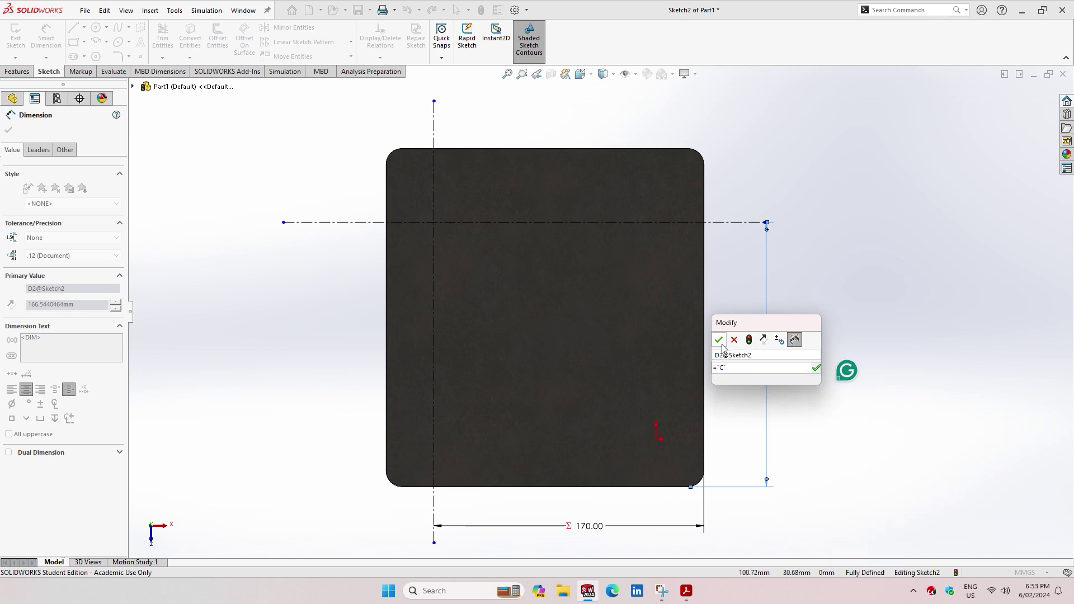
key("Return")
left_click(880, 247)
scroll(634, 277, "down", 1)
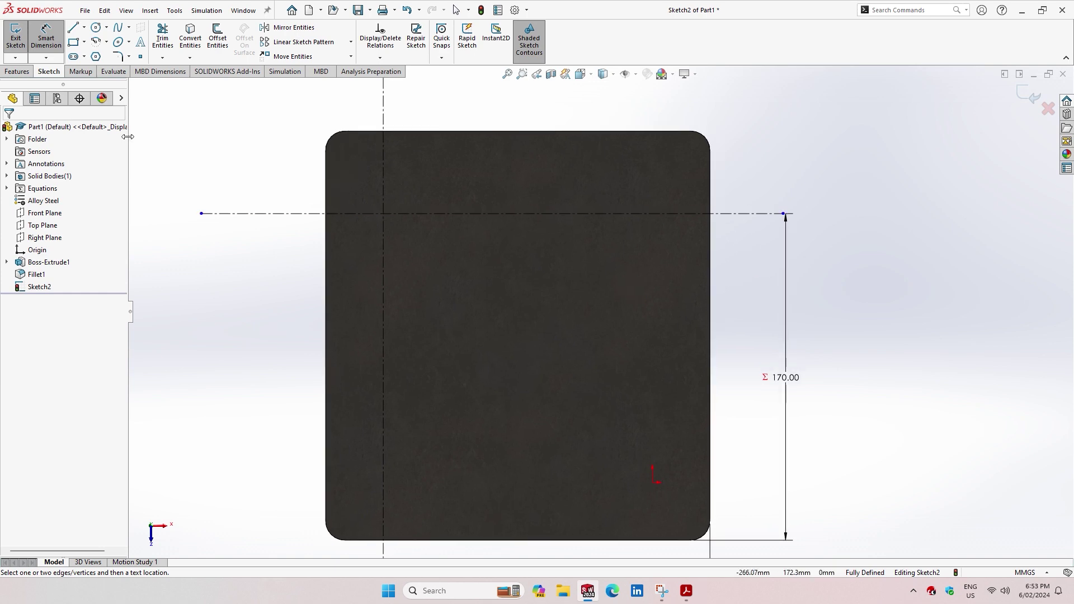
- After checking the PDF, draw a vertical line up from the bottom edge along the centerline
left_click(687, 594)
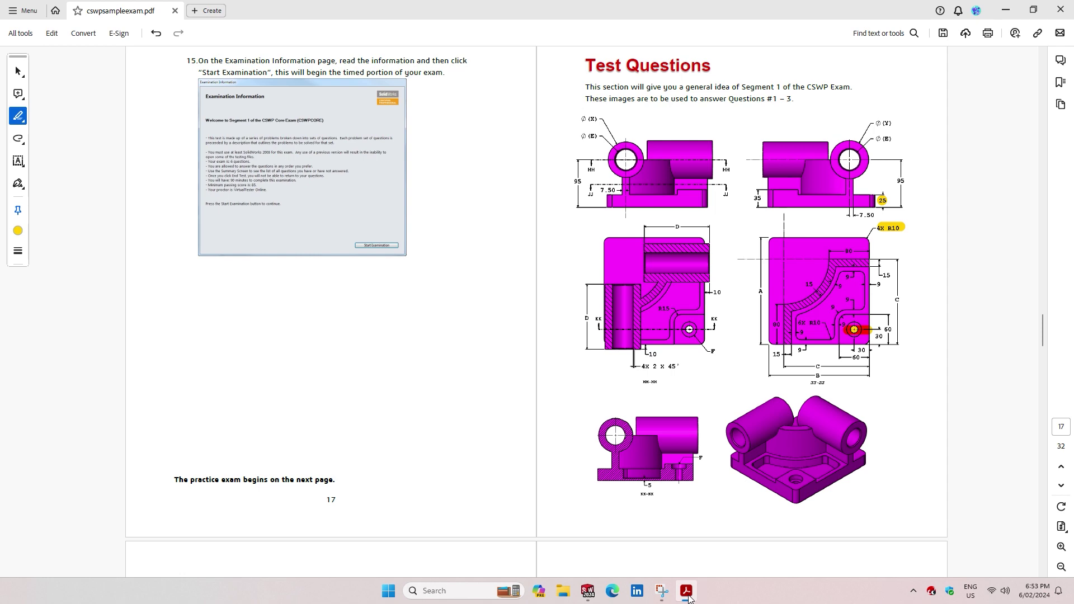
left_click(688, 594)
left_click(74, 27)
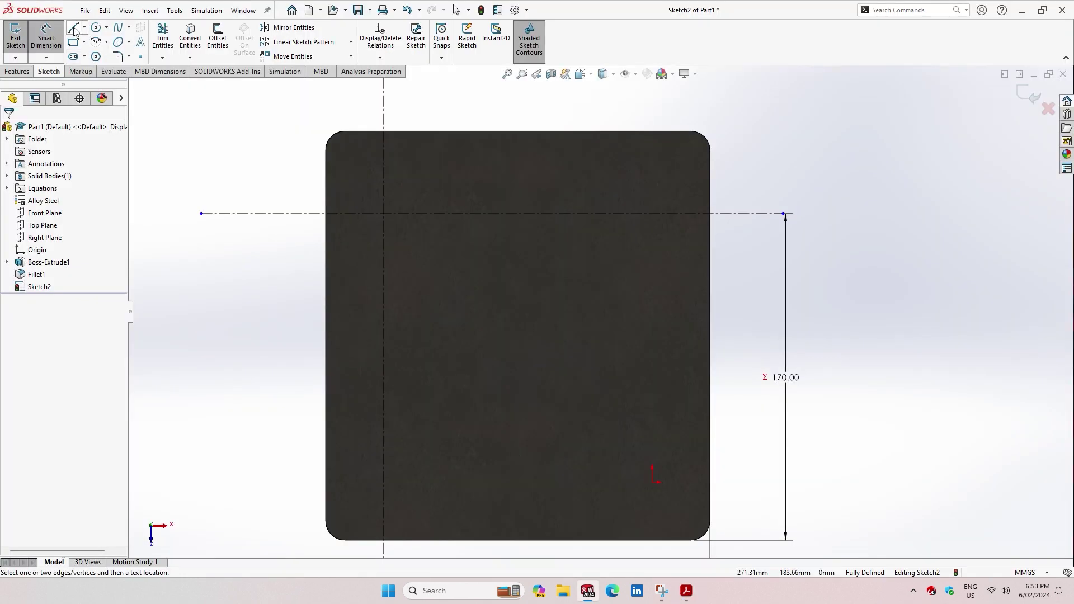
left_click(384, 541)
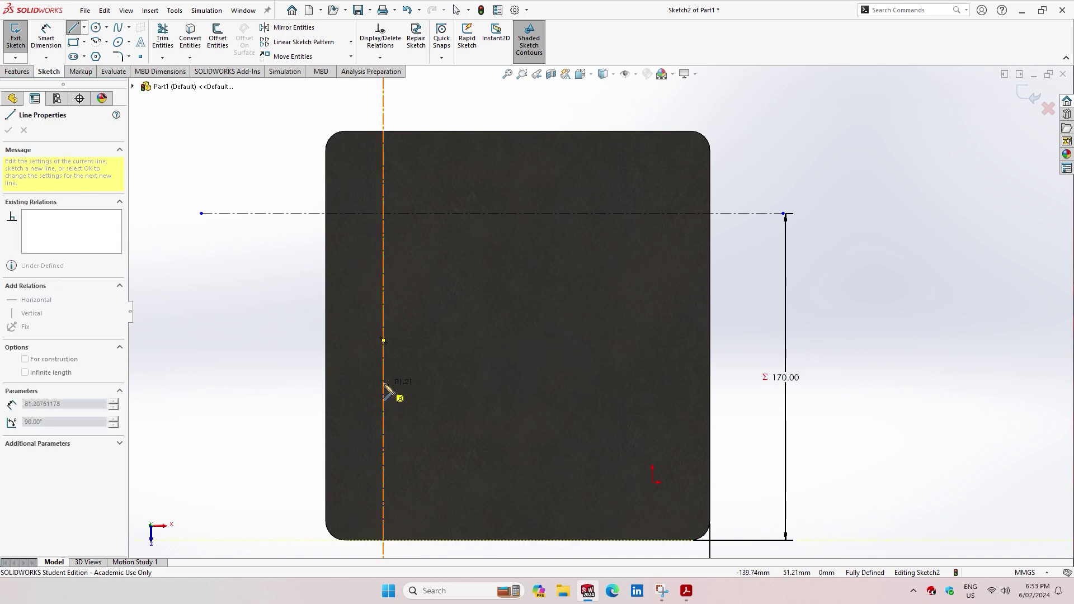
left_click(384, 372)
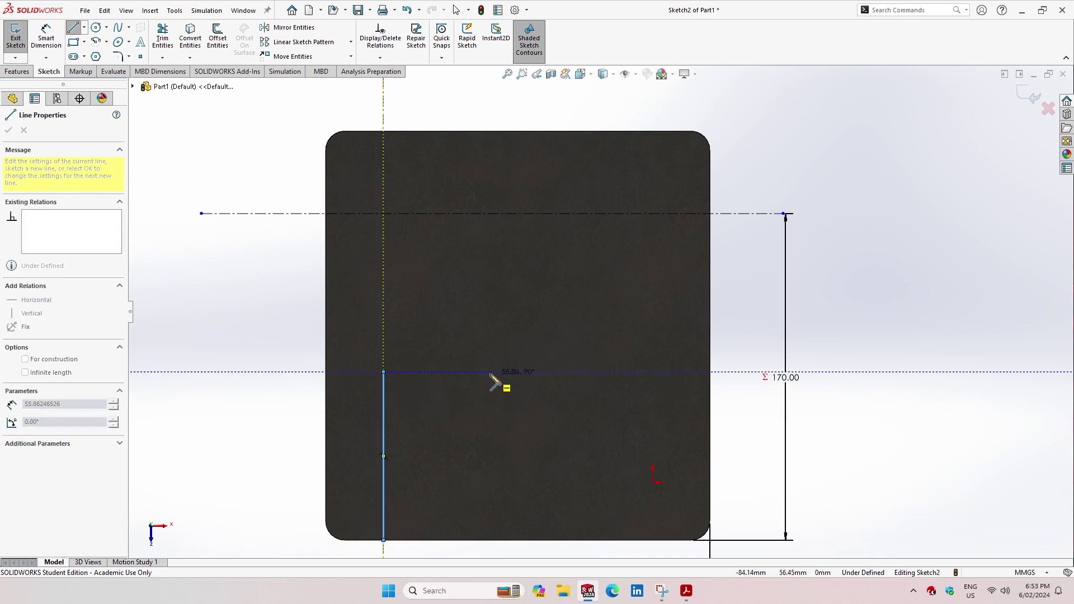
key("Escape")
- Draw a horizontal line in from the right edge along the horizontal centerline
left_click(73, 28)
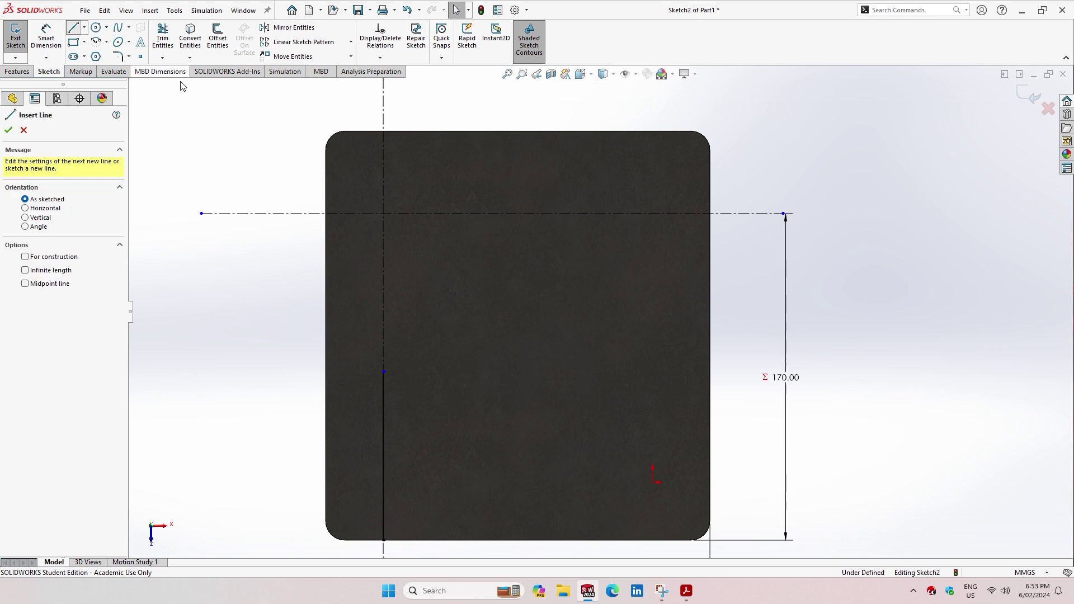
left_click(711, 214)
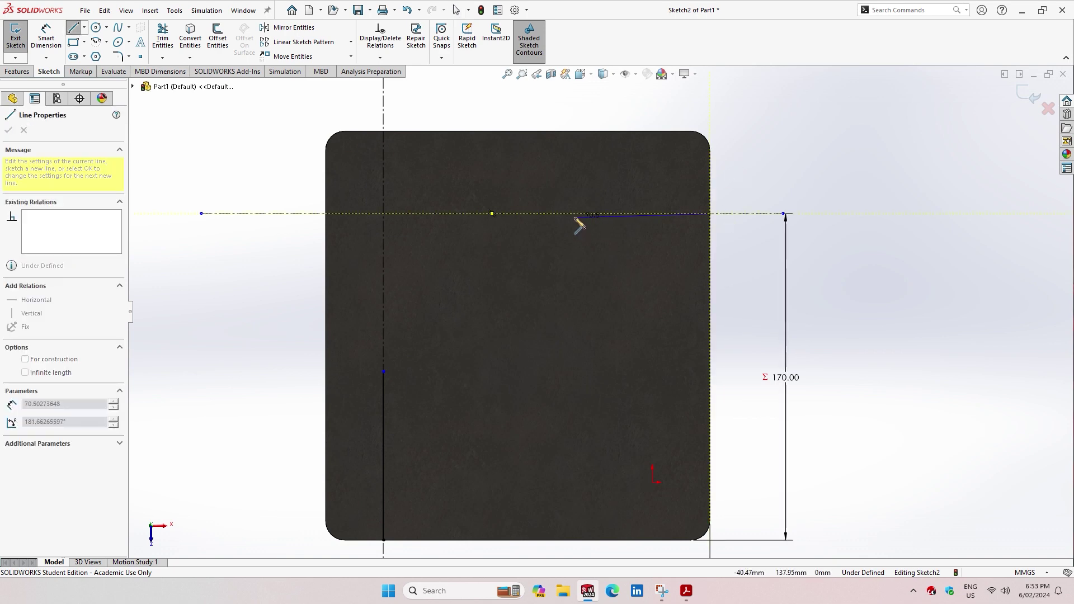
left_click(555, 213)
key("Escape")
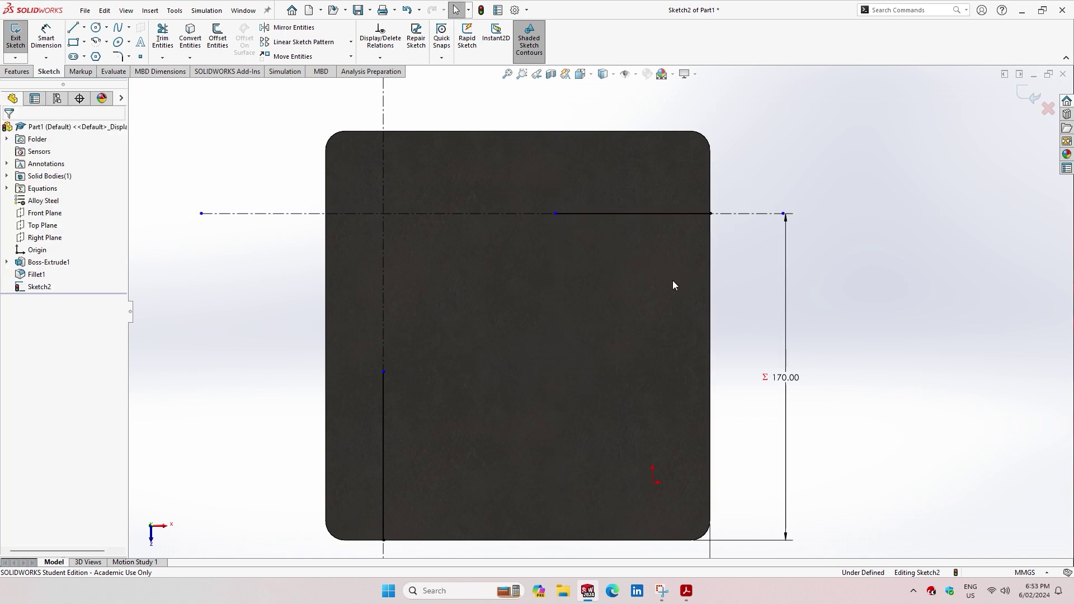
scroll(616, 313, "up", 2)
scroll(510, 391, "down", 2)
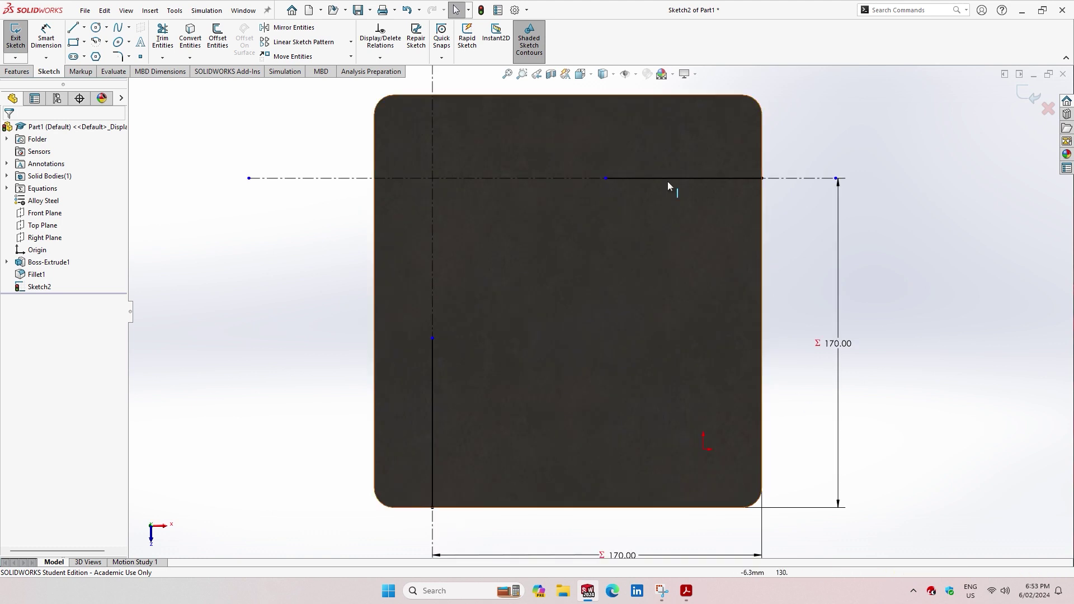
- Draw a centerpoint arc at the centerline intersection from the vertical line's top to the horizontal centerline
left_click(107, 42)
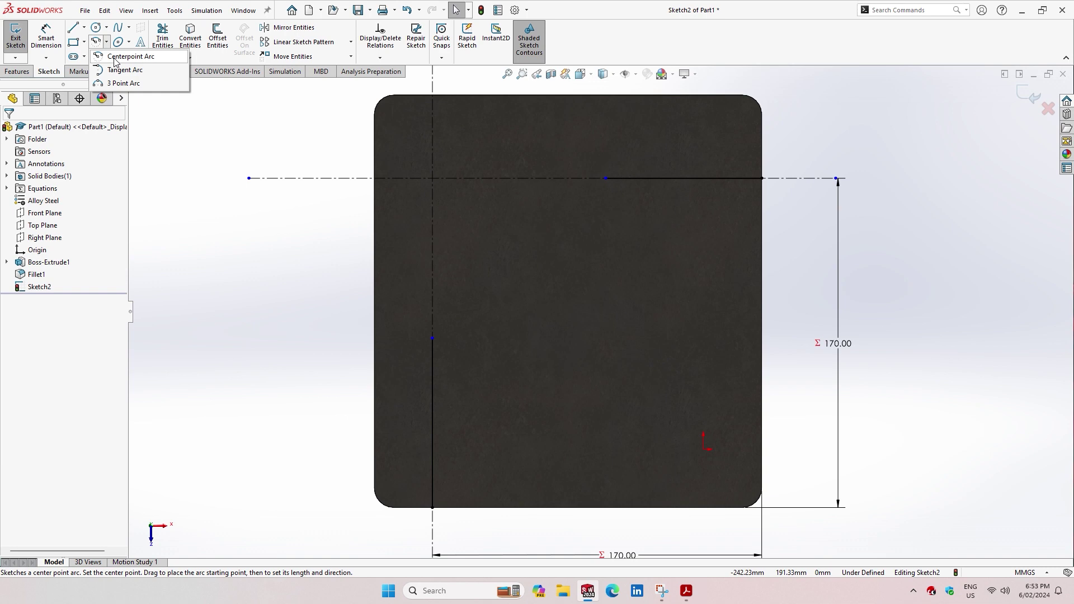
left_click(115, 56)
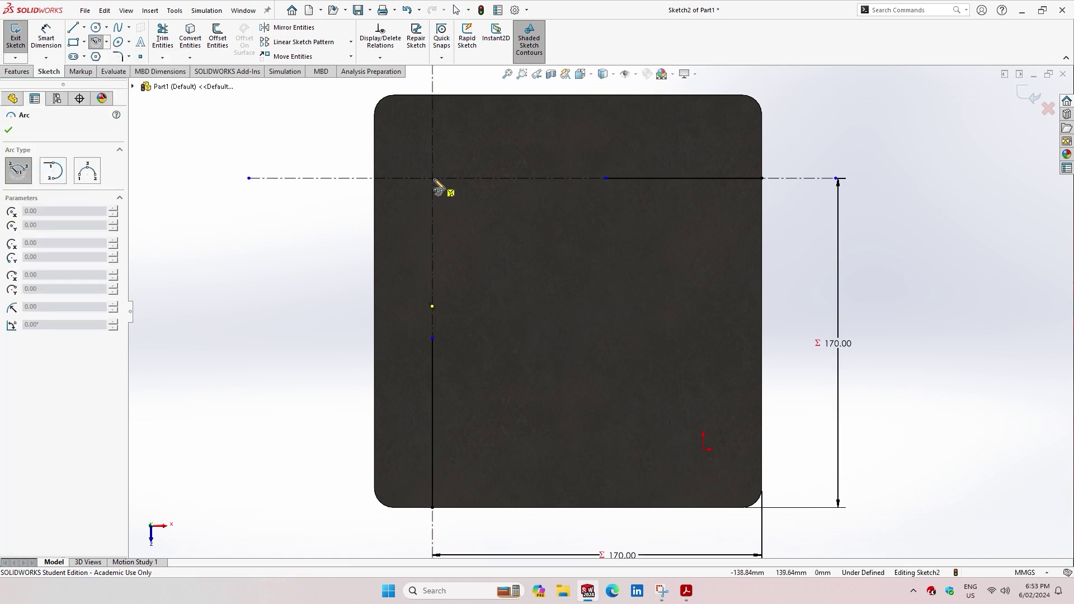
left_click(433, 178)
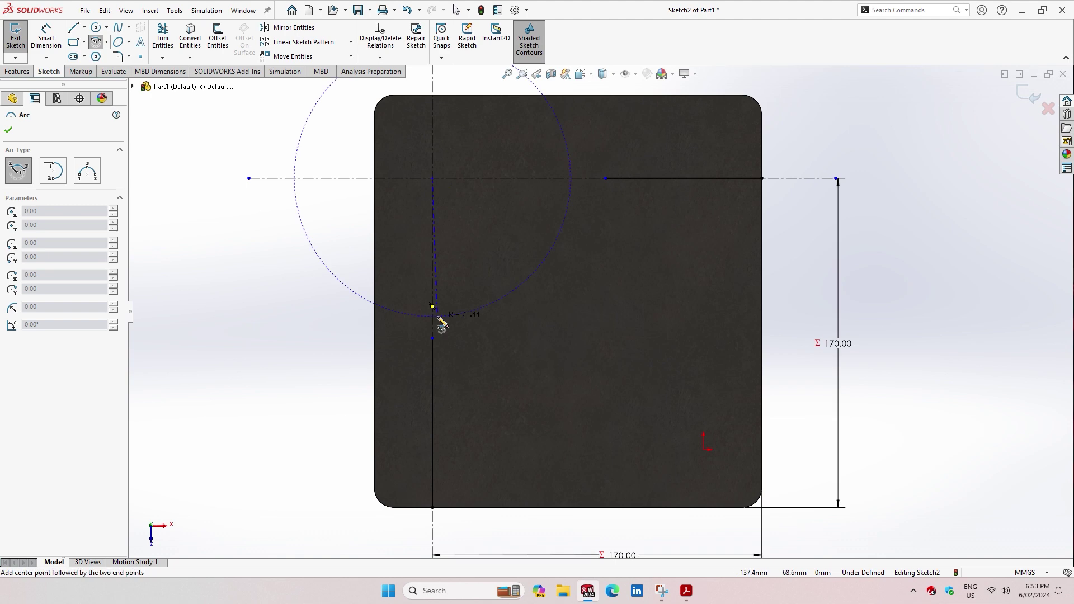
left_click(433, 338)
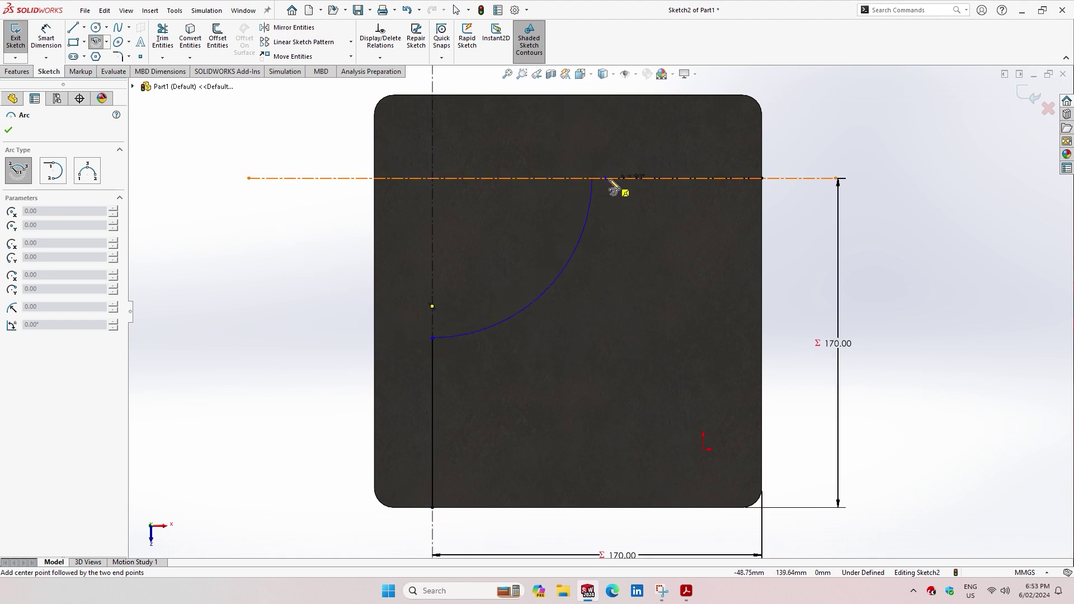
left_click(609, 179)
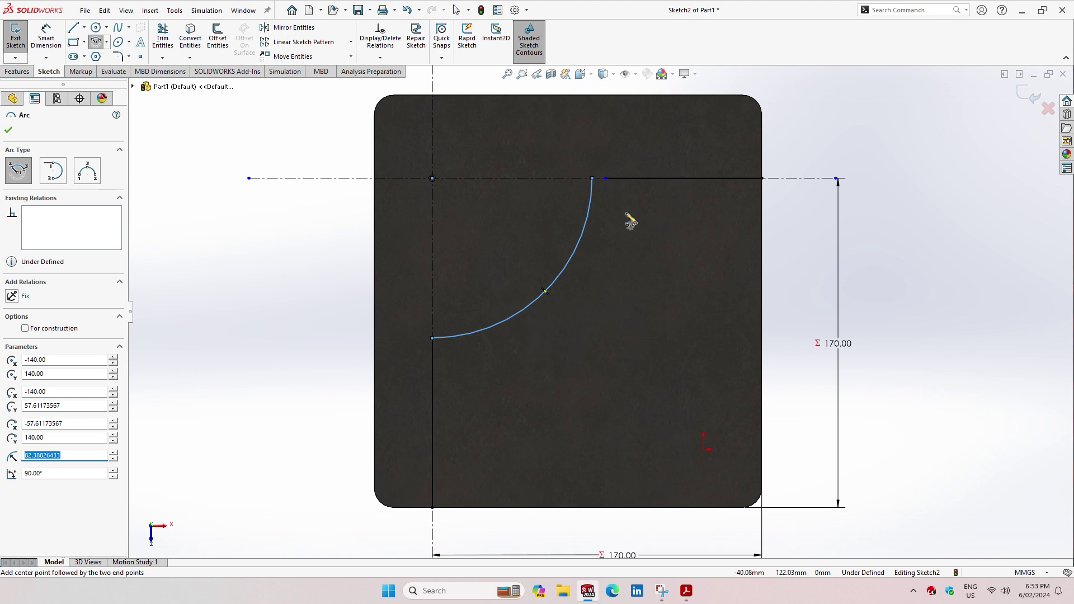
left_click(7, 130)
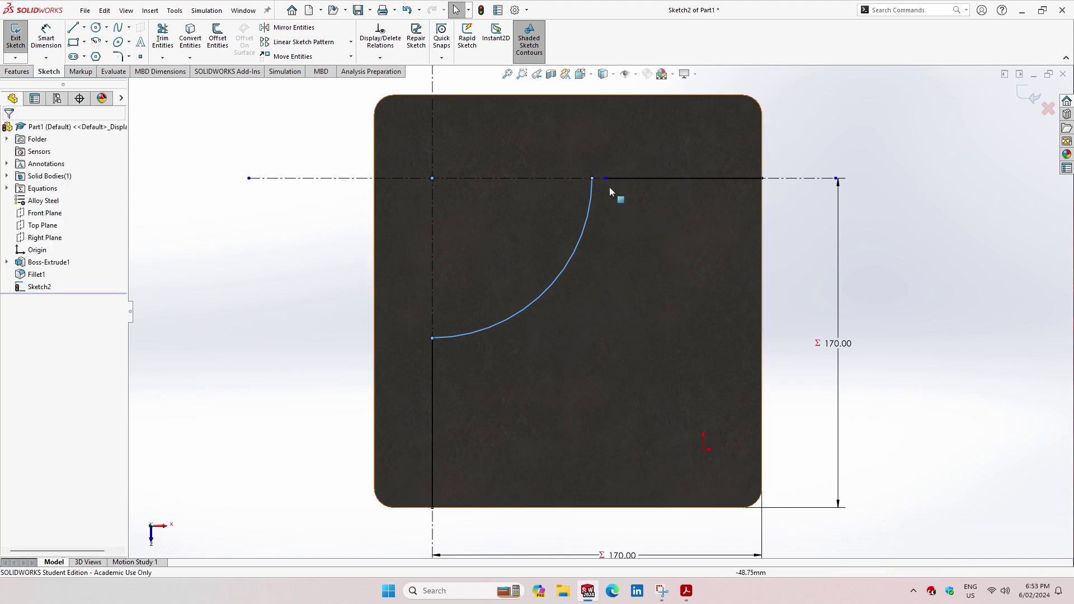
scroll(608, 185, "down", 3)
scroll(675, 304, "up", 2)
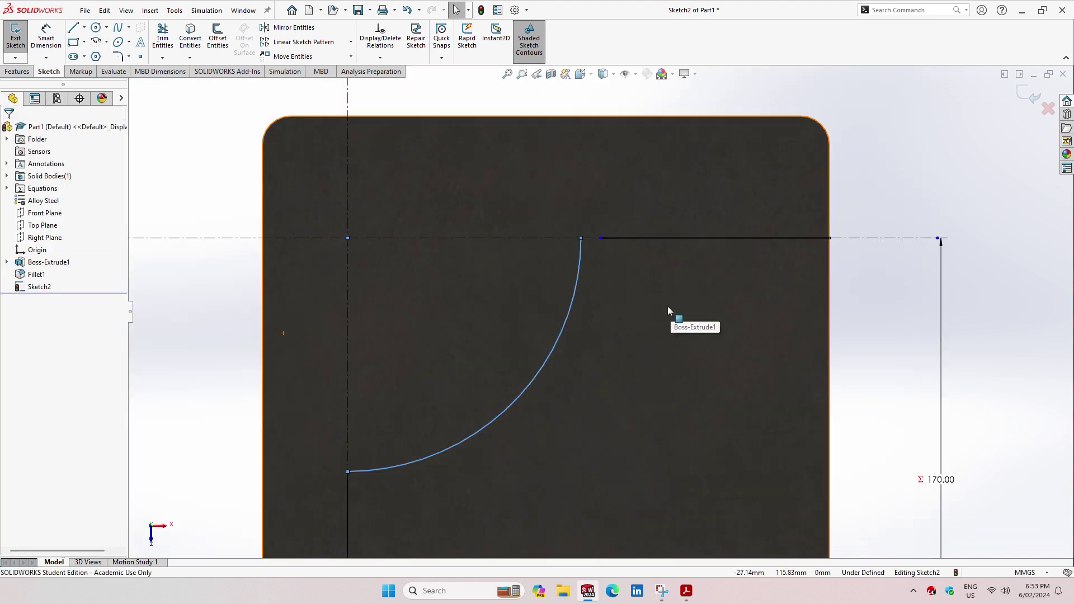
scroll(667, 307, "up", 1)
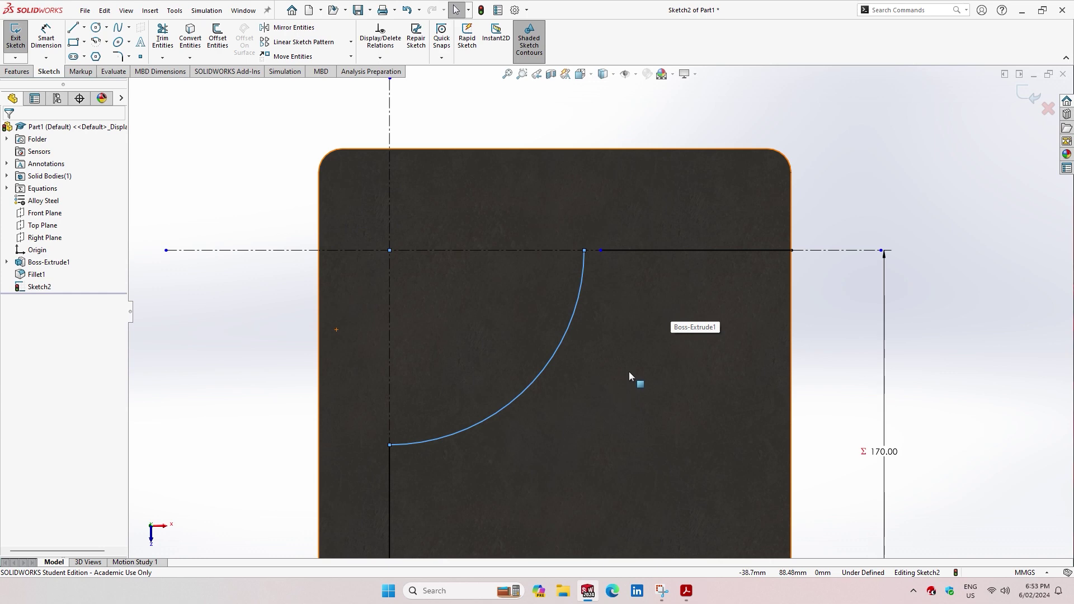
- Make the arc's upper endpoint coincident with the horizontal line
left_click(585, 251, "ctrl")
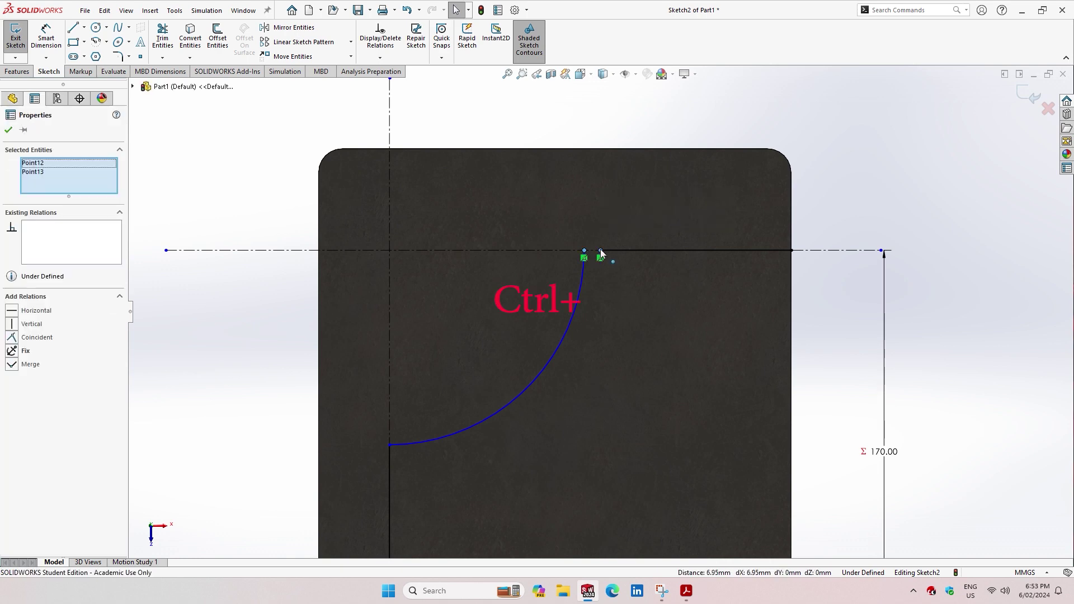
left_click(12, 338)
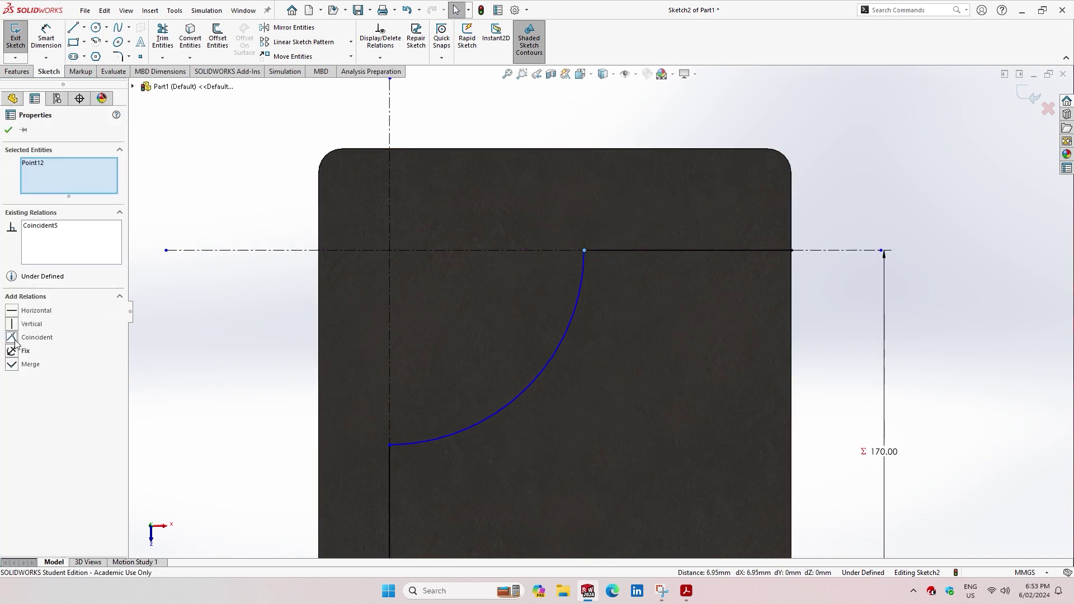
left_click(8, 130)
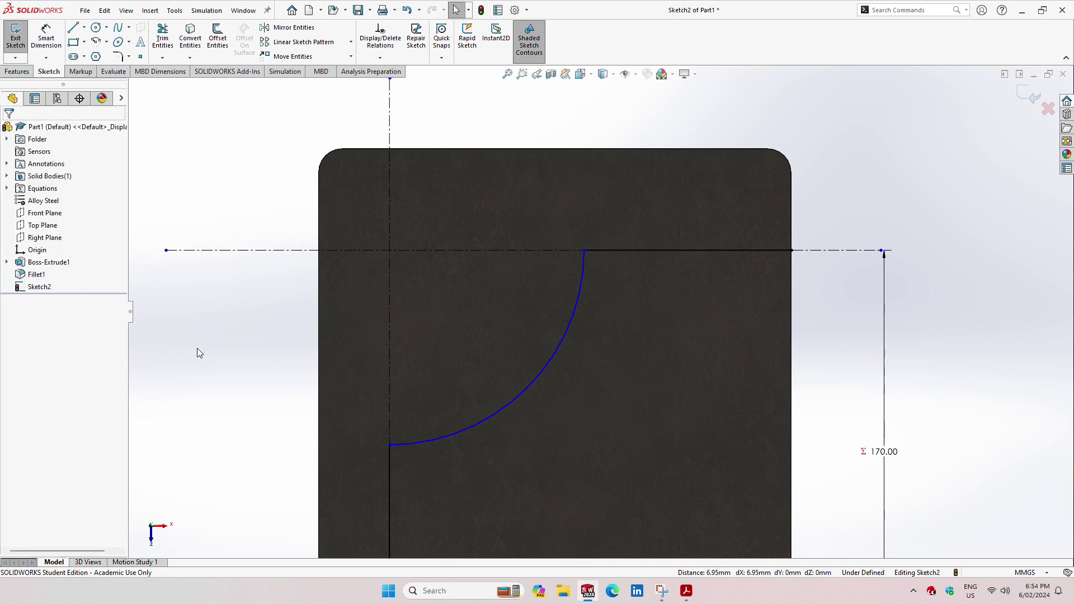
key("z")
scroll(437, 459, "down", 3)
scroll(700, 429, "down", 1)
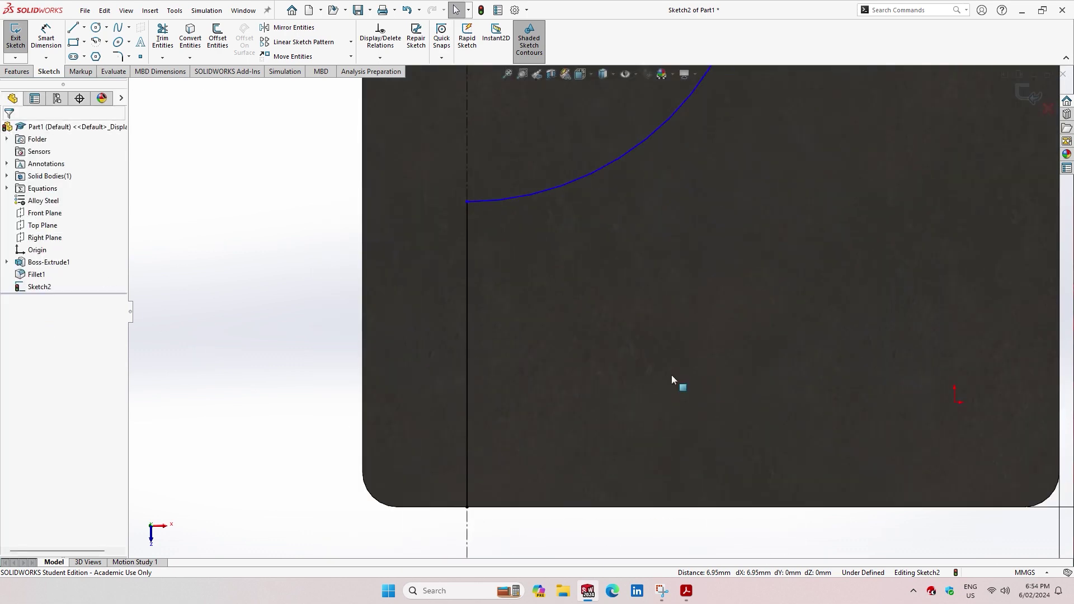
scroll(548, 280, "down", 2)
scroll(451, 205, "up", 2)
scroll(599, 354, "up", 2)
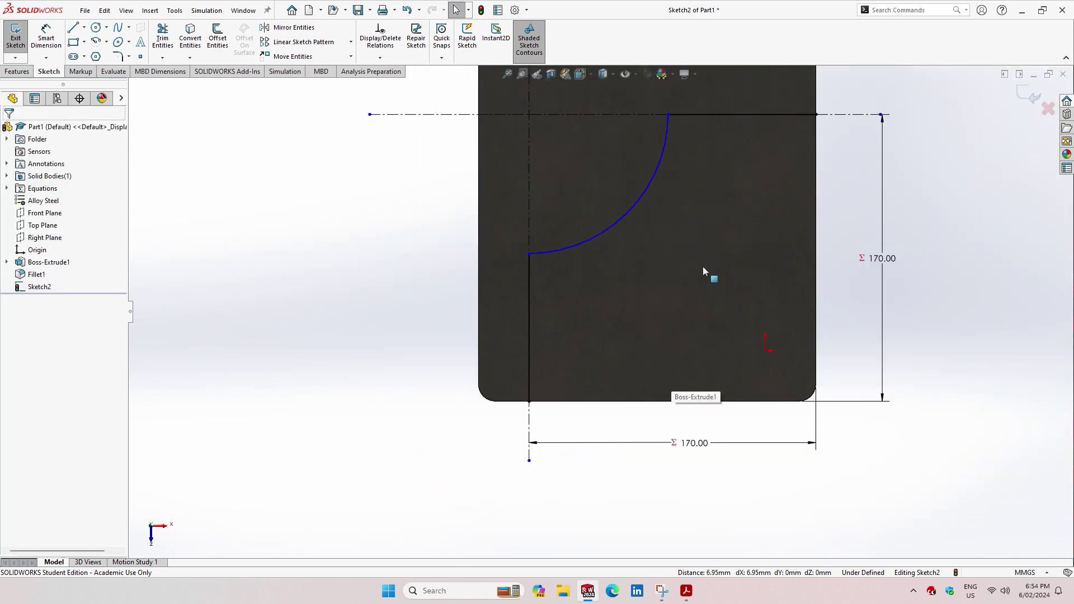
- Dimension the vertical wall line to 80 mm, then compare against the exam PDF
left_click(45, 36)
left_click(529, 358)
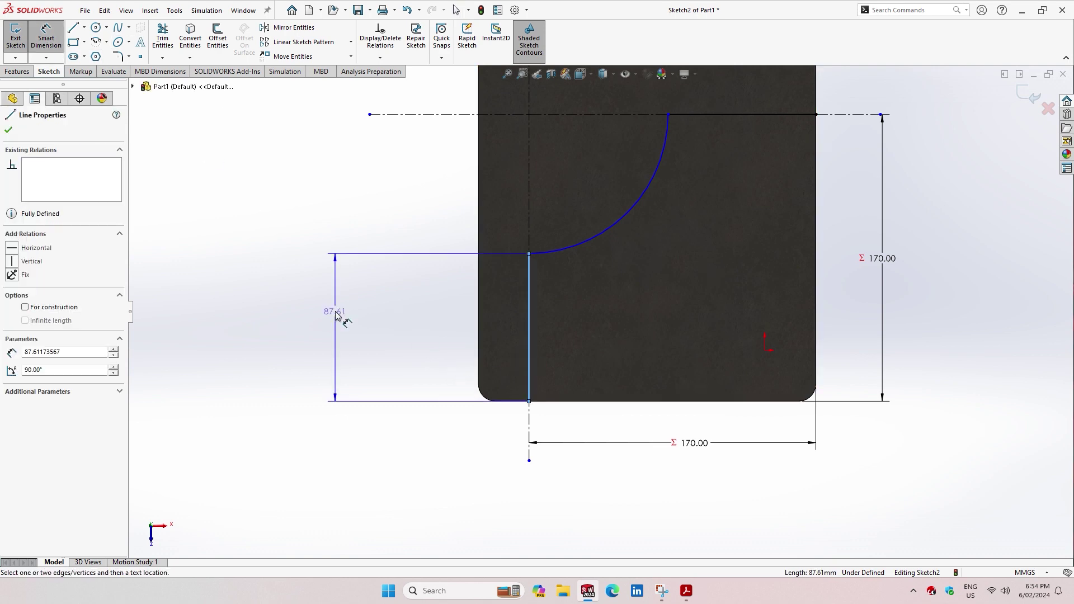
left_click(336, 324)
type("80")
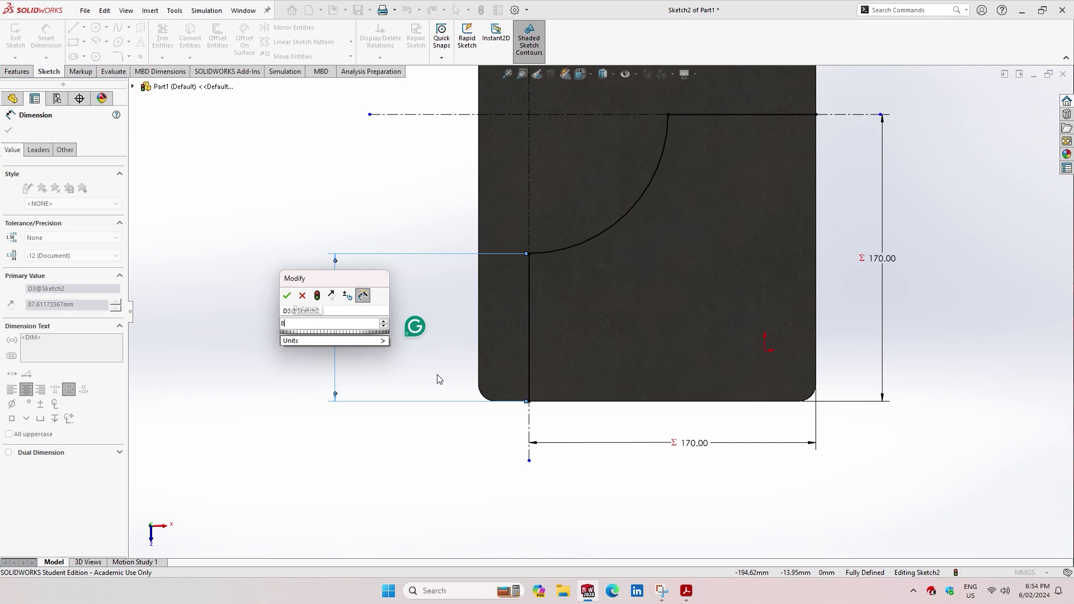
key("Return")
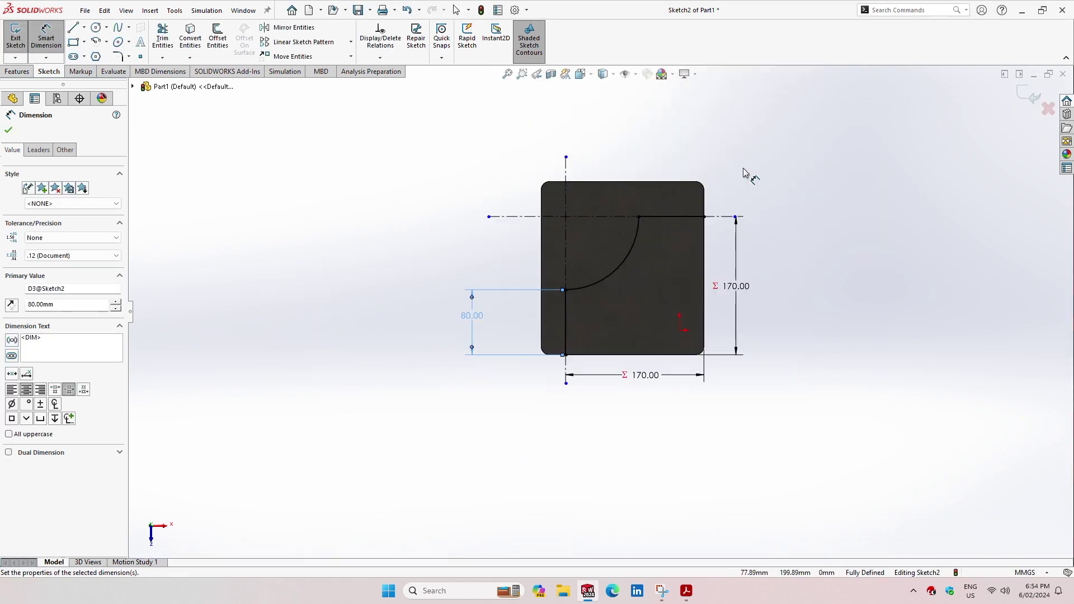
key("Escape")
scroll(561, 426, "down", 3)
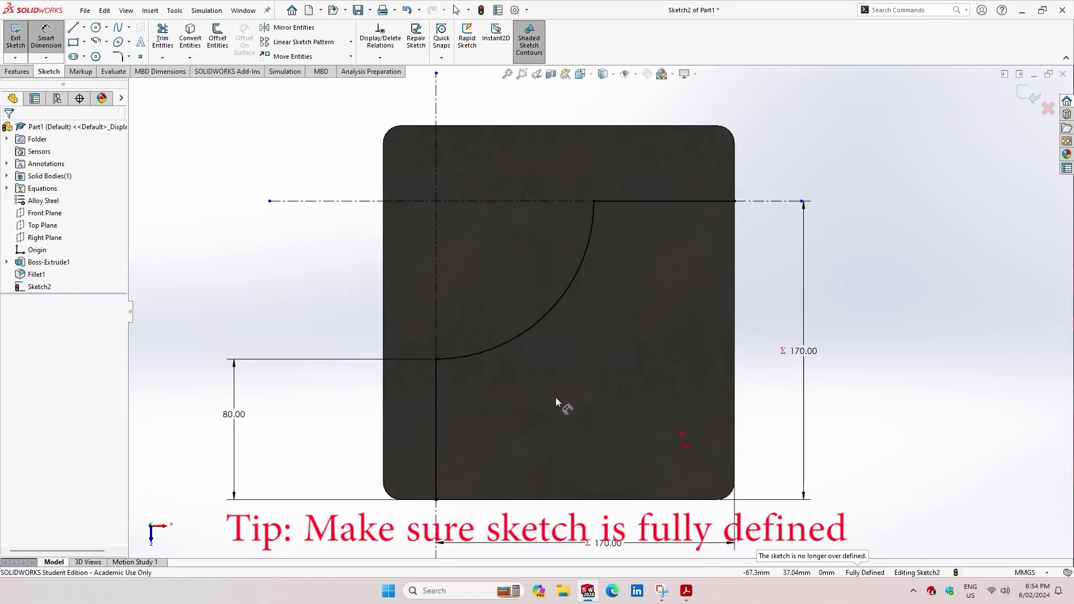
left_click(687, 592)
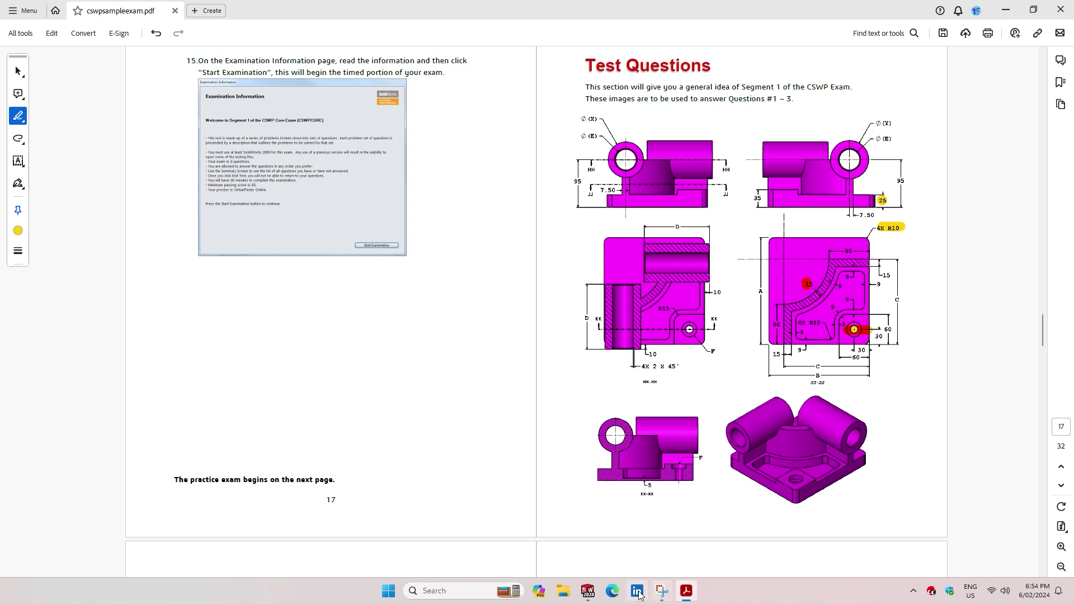
left_click(587, 591)
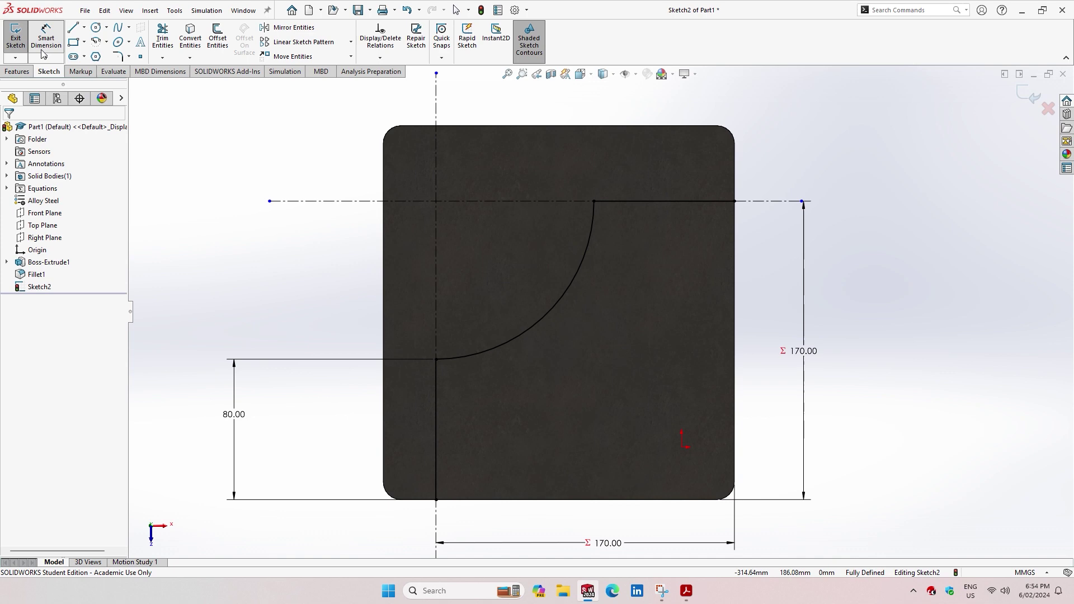
- Offset the arc, vertical line and top line by 10 mm with straight-line end caps
left_click(217, 38)
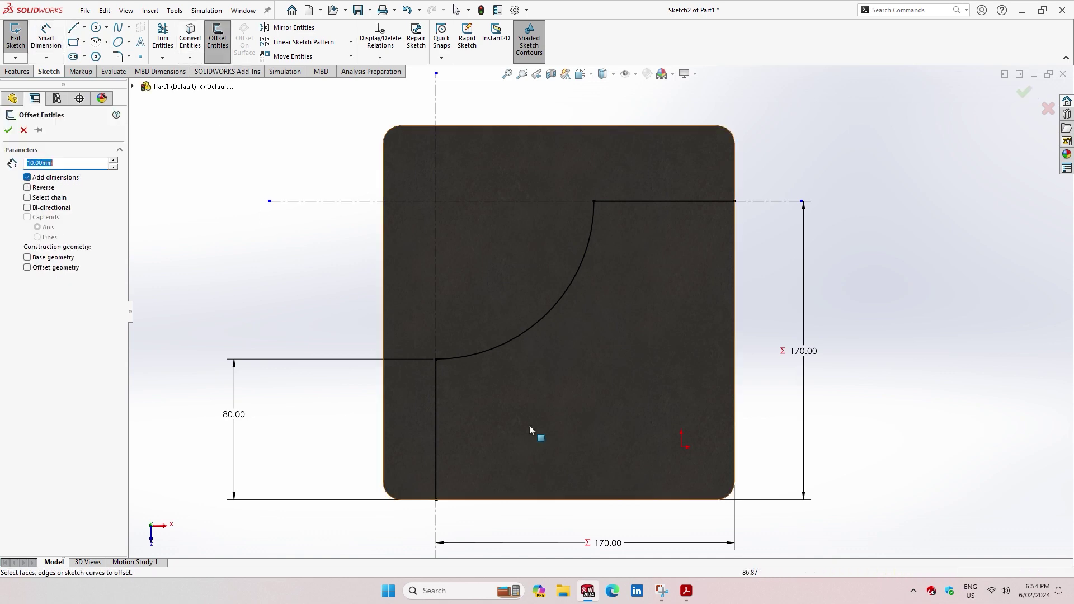
left_click(496, 347)
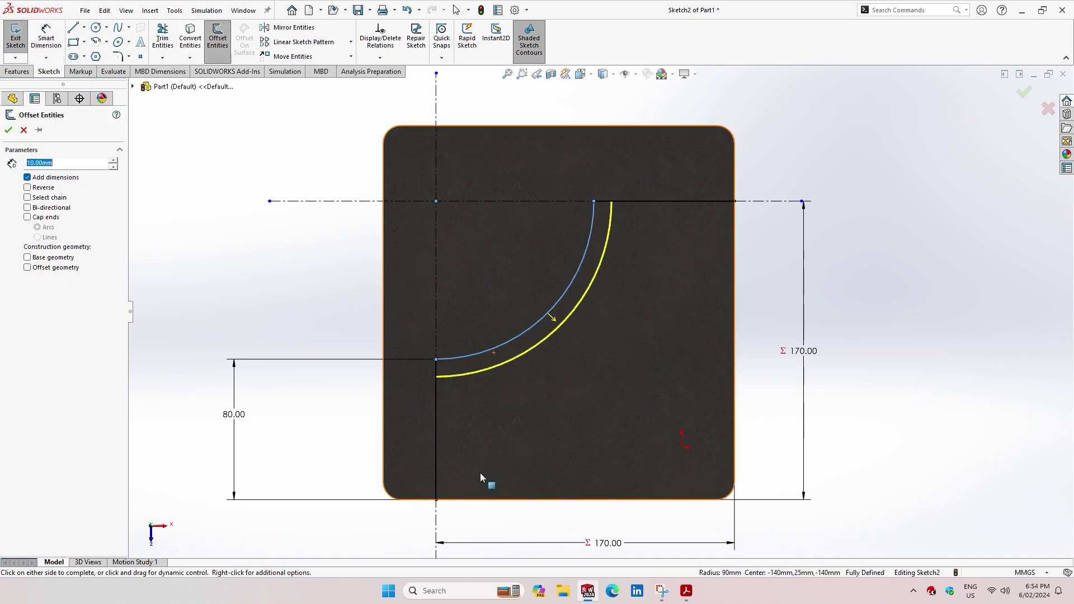
left_click(438, 445)
left_click(649, 201)
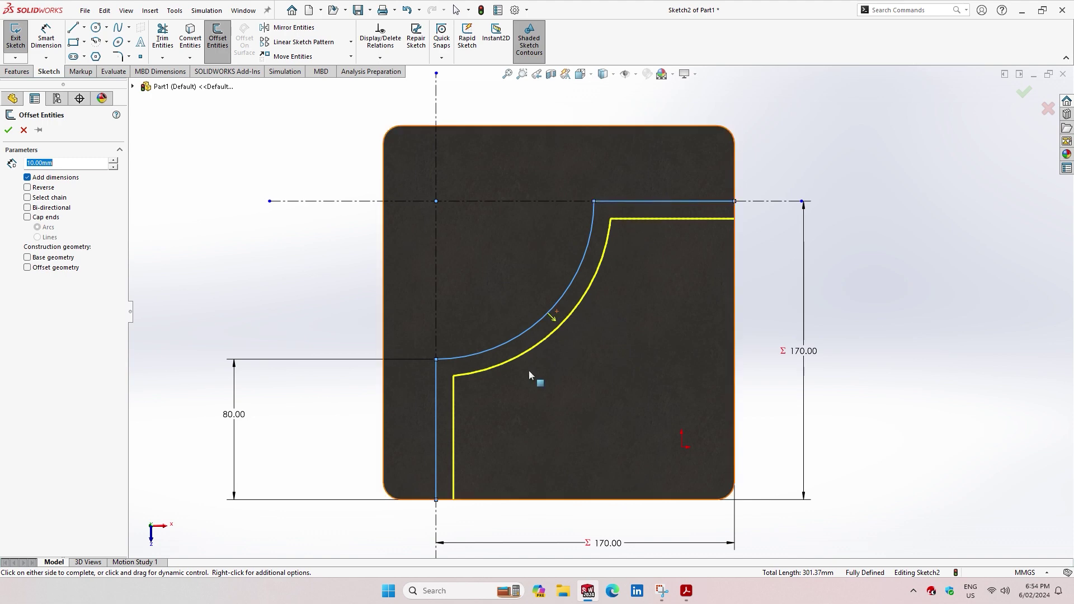
left_click(27, 218)
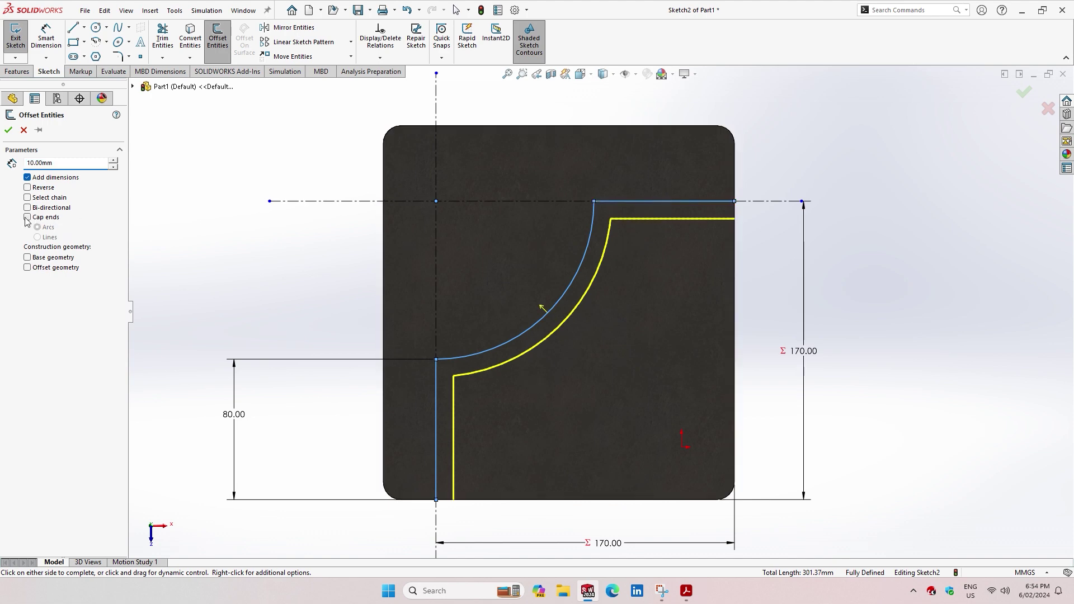
left_click(37, 237)
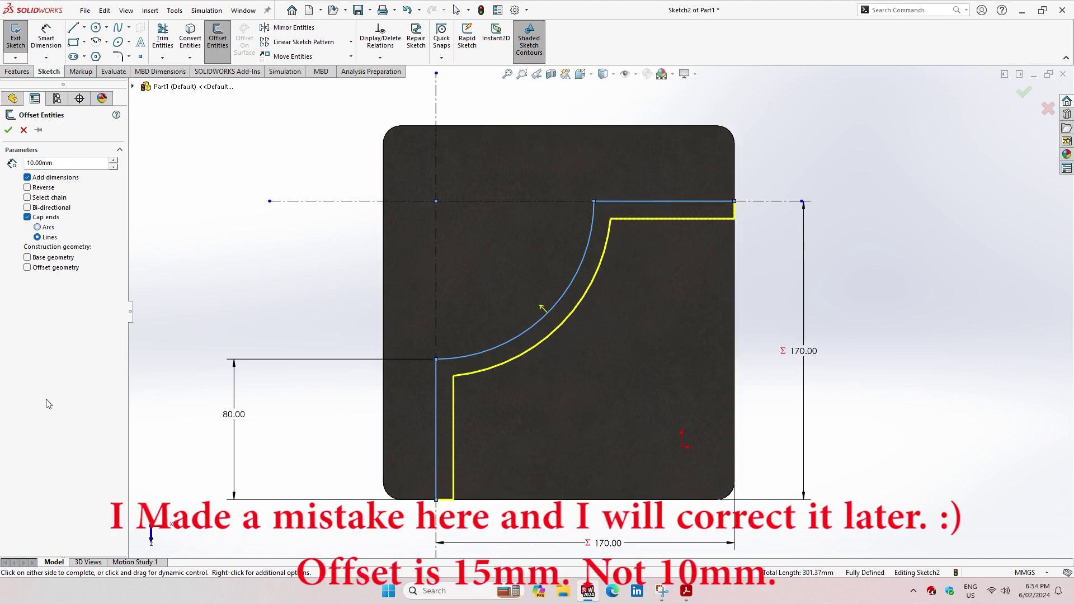
left_click(9, 130)
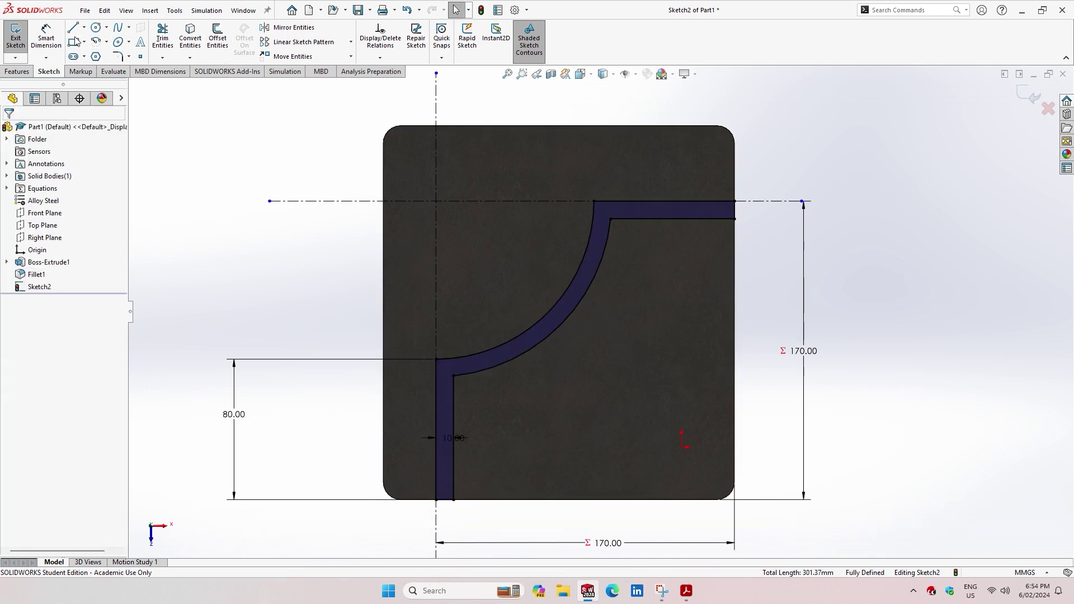
left_click(20, 71)
- Extrude the wall profile Blind to a depth of =95-25, checking the 95 dimension in the exam drawing
left_click(29, 54)
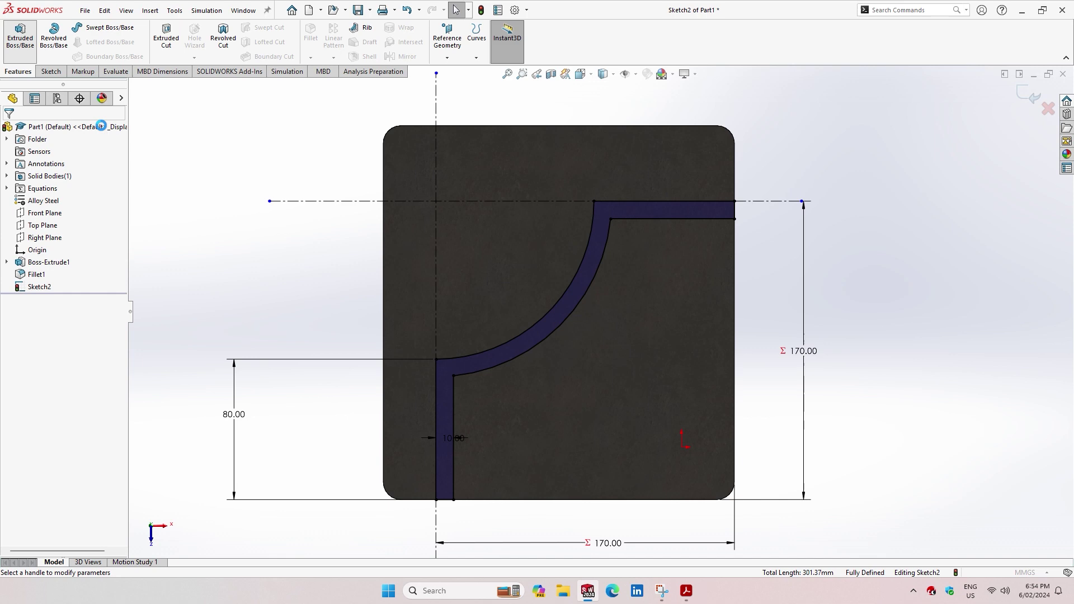
middle_click_drag(925, 488, 906, 273)
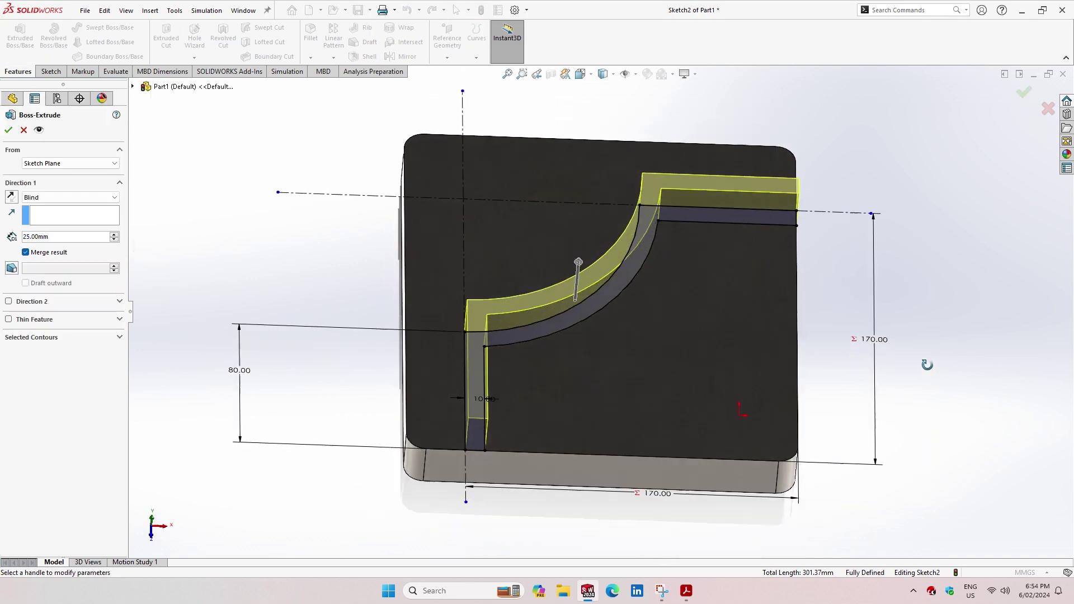
middle_click_drag(624, 492, 643, 480)
left_click(688, 598)
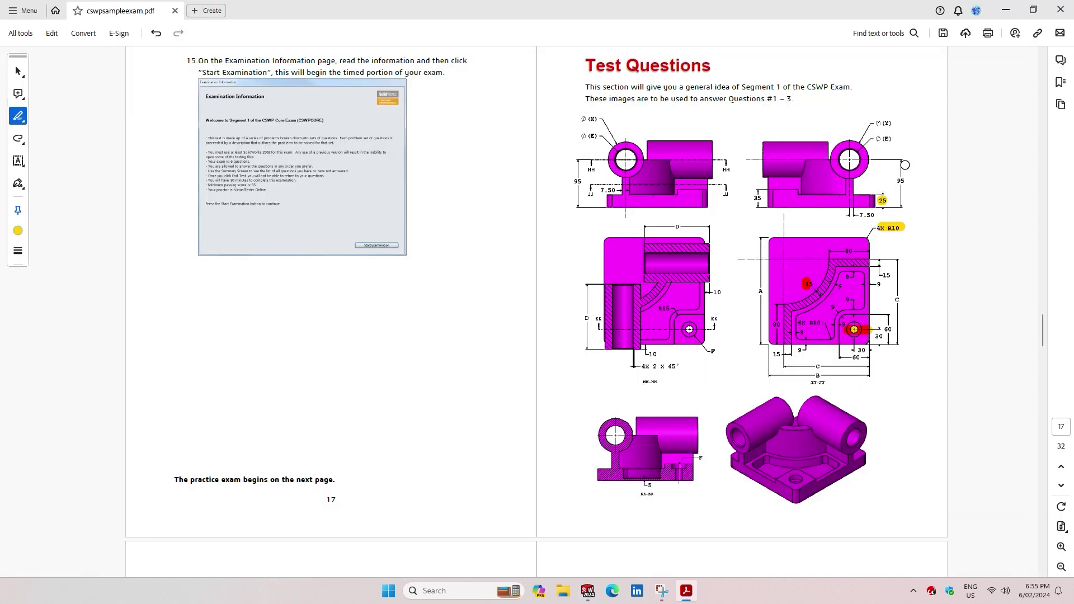
left_click_drag(907, 181, 892, 182)
left_click(588, 591)
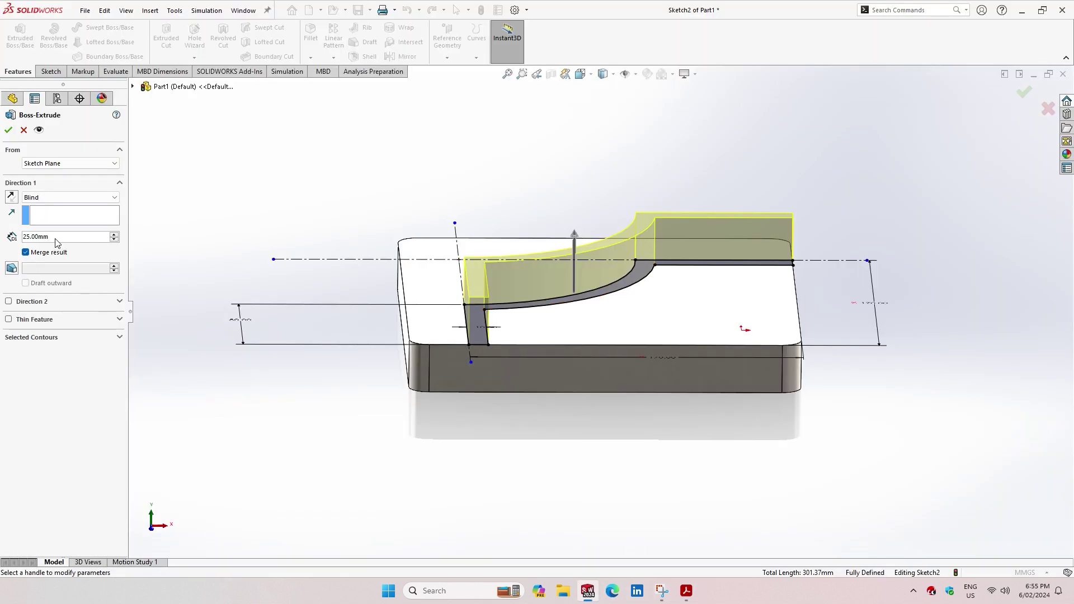
left_click_drag(56, 237, 2, 236)
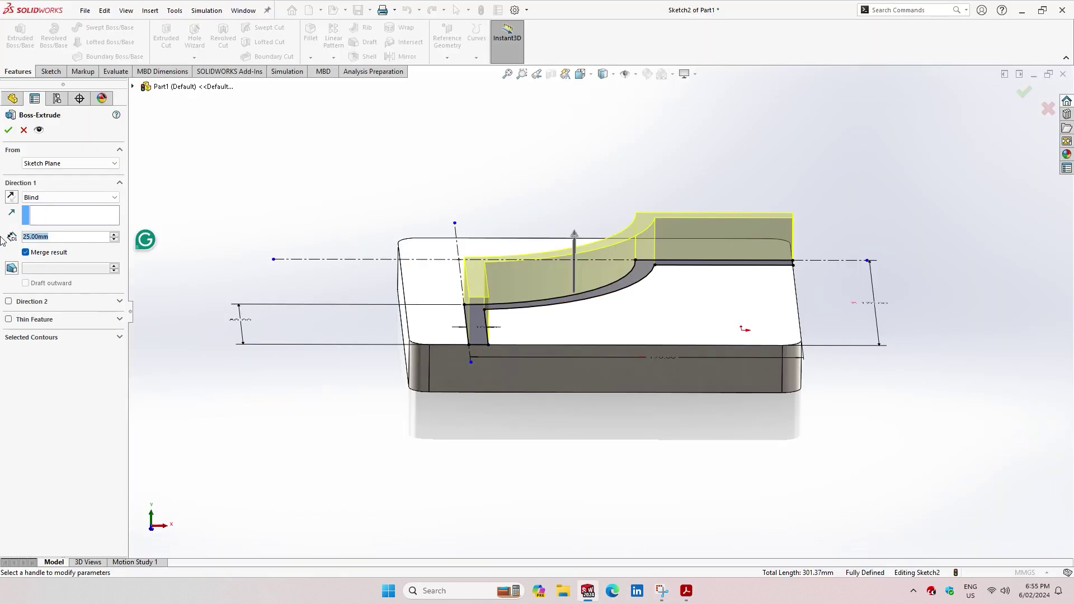
type("=95-25")
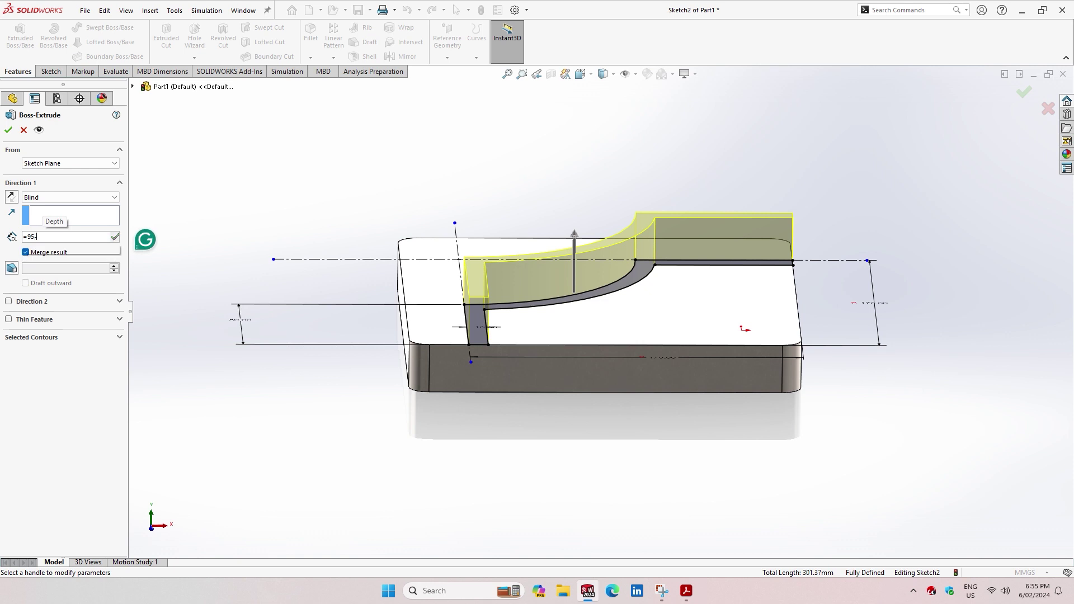
key("Return")
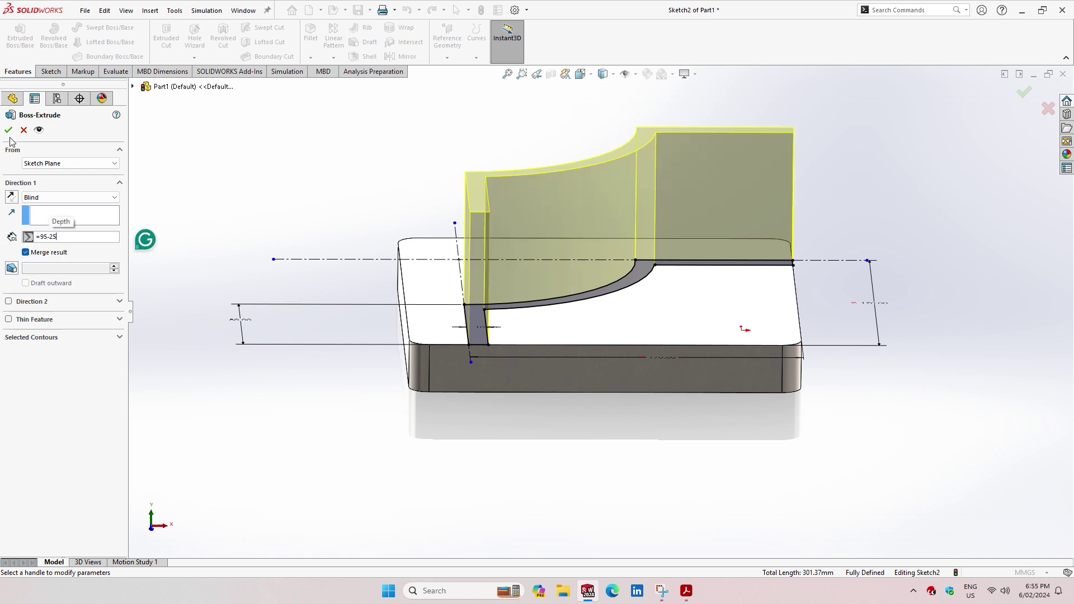
left_click(9, 130)
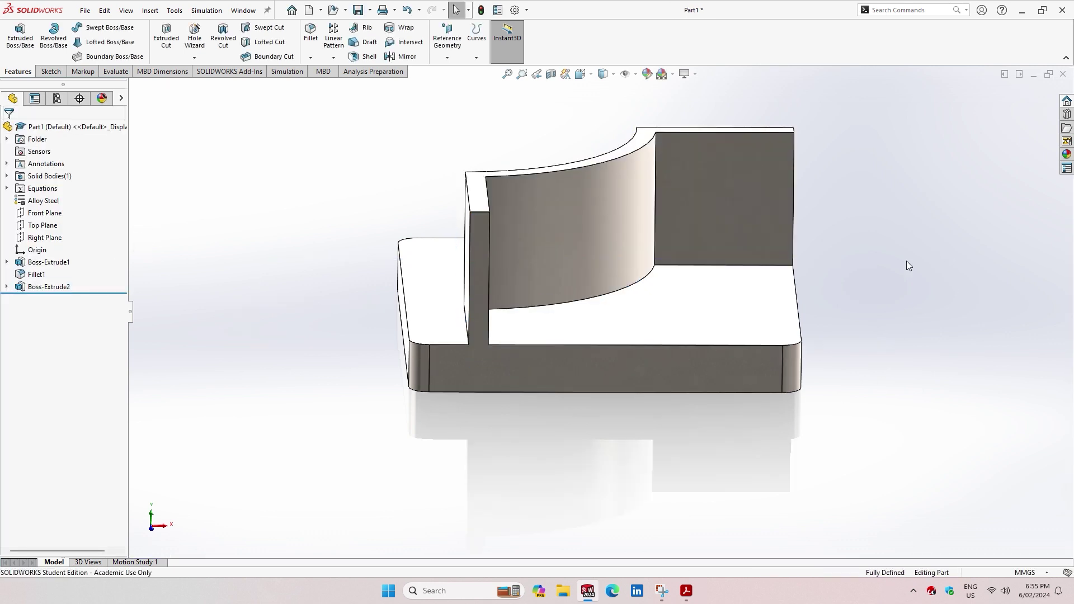
- View the plate's top face Normal To, then highlight the 35 dimension on the exam drawing
middle_click_drag(867, 233, 864, 377)
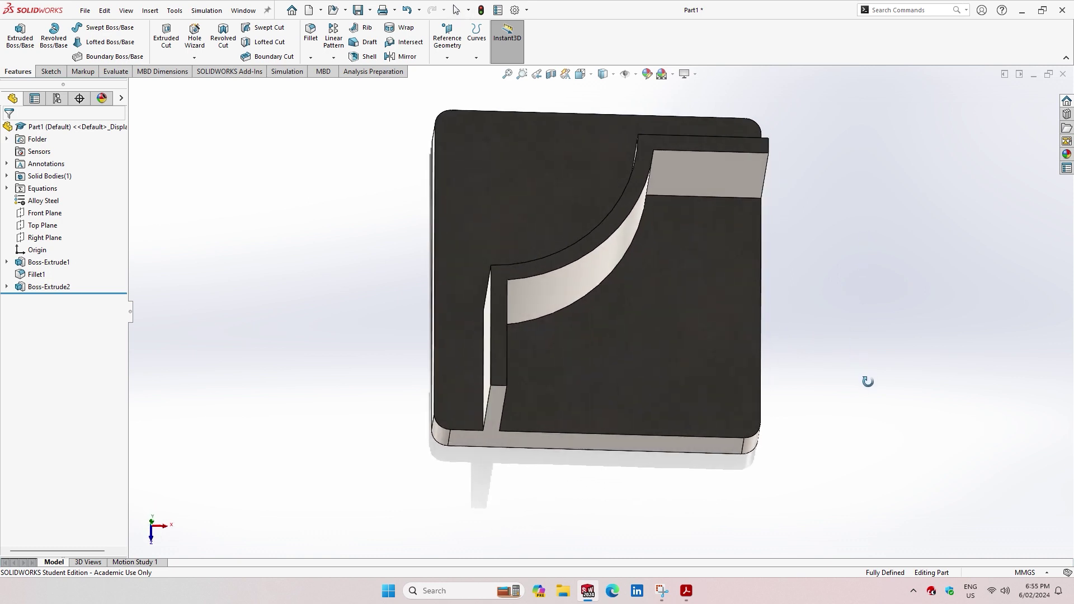
right_click(683, 338)
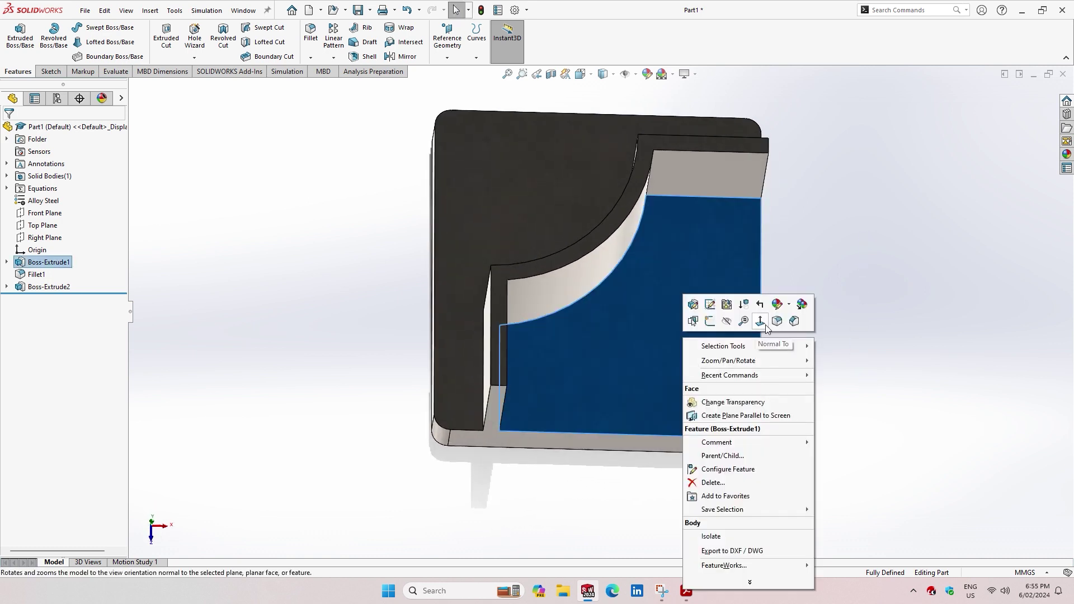
left_click(765, 325)
left_click(687, 591)
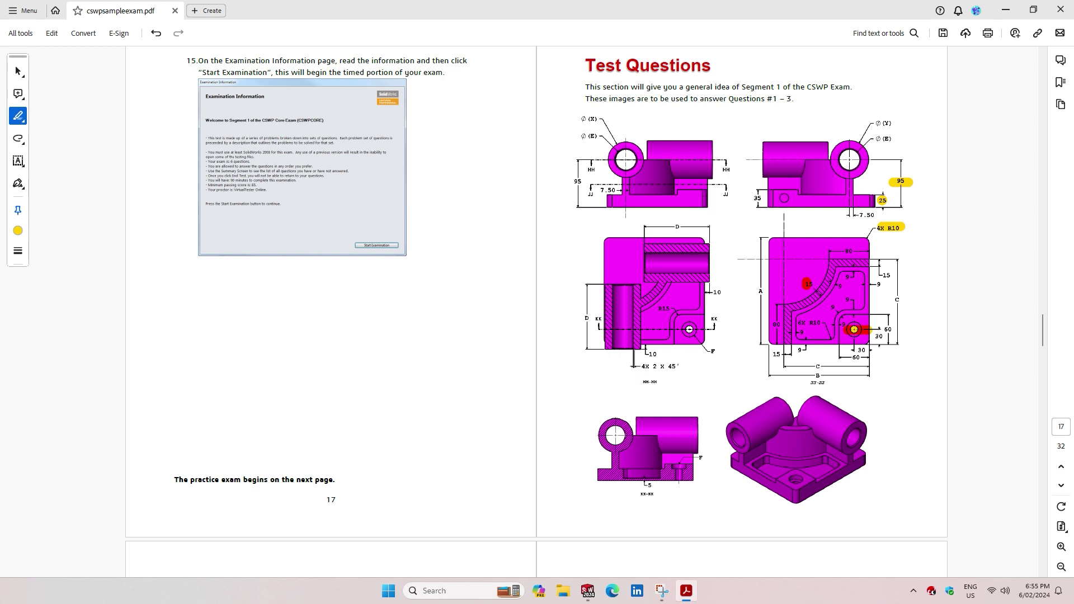
left_click(759, 197)
- Start a sketch on the plate face beside the wall and draw a corner rectangle at the lower-right corner
left_click(587, 590)
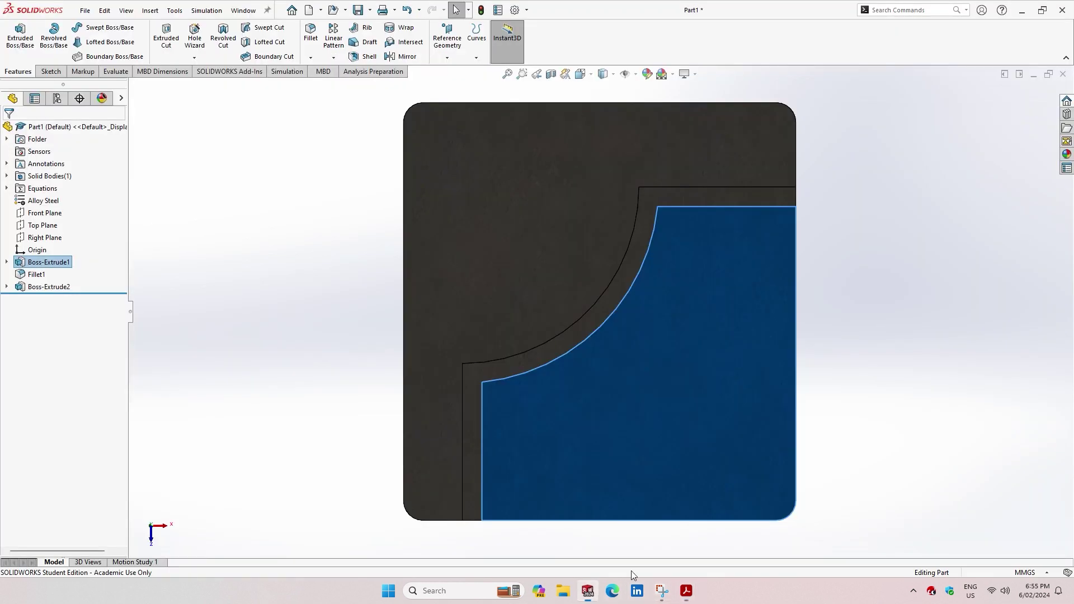
right_click(734, 309)
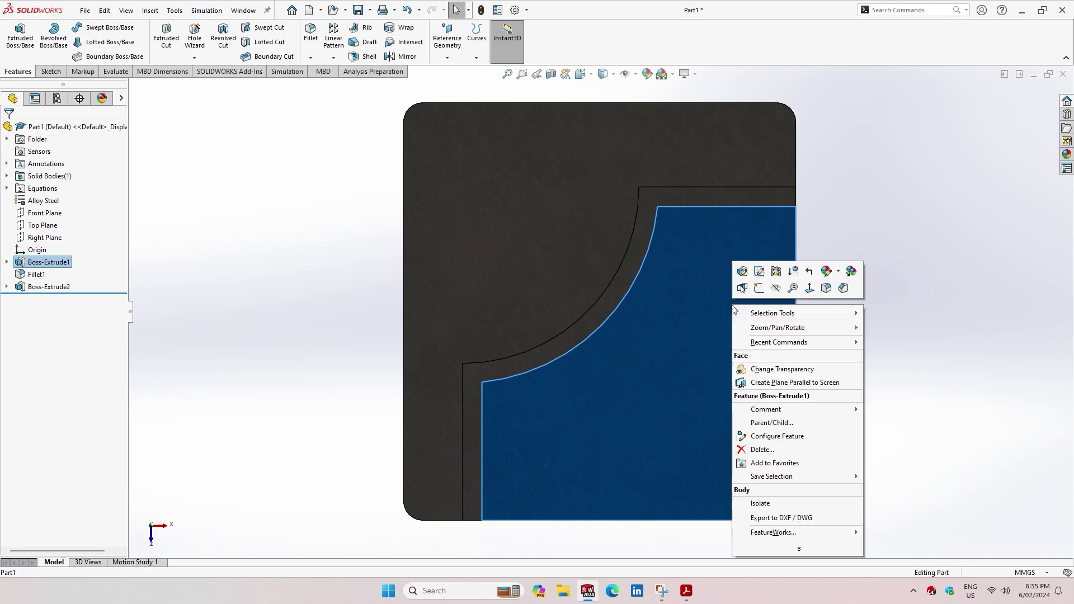
left_click(763, 292)
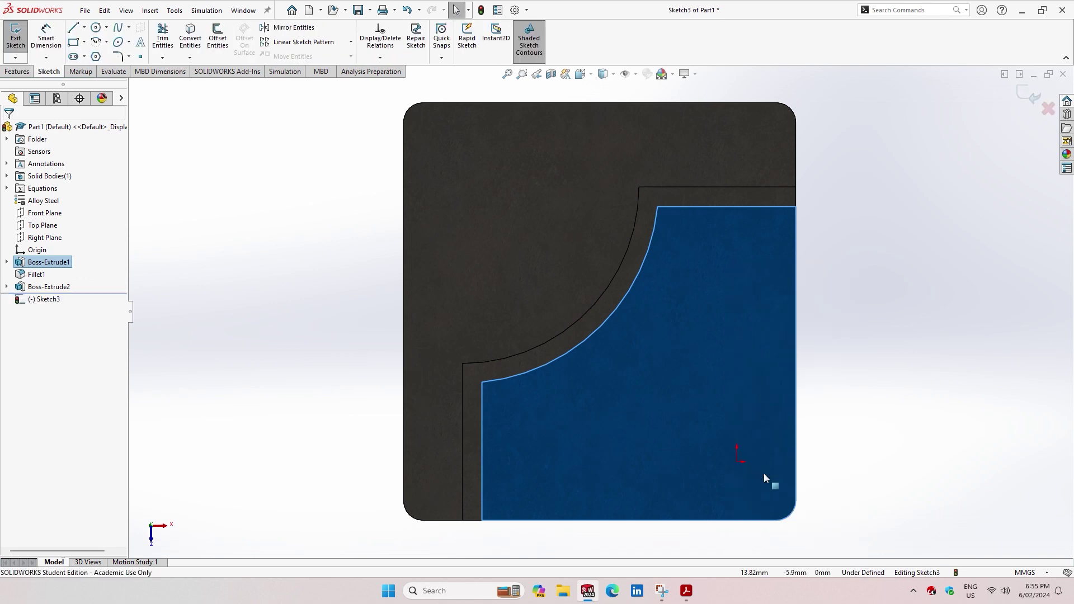
left_click(83, 42)
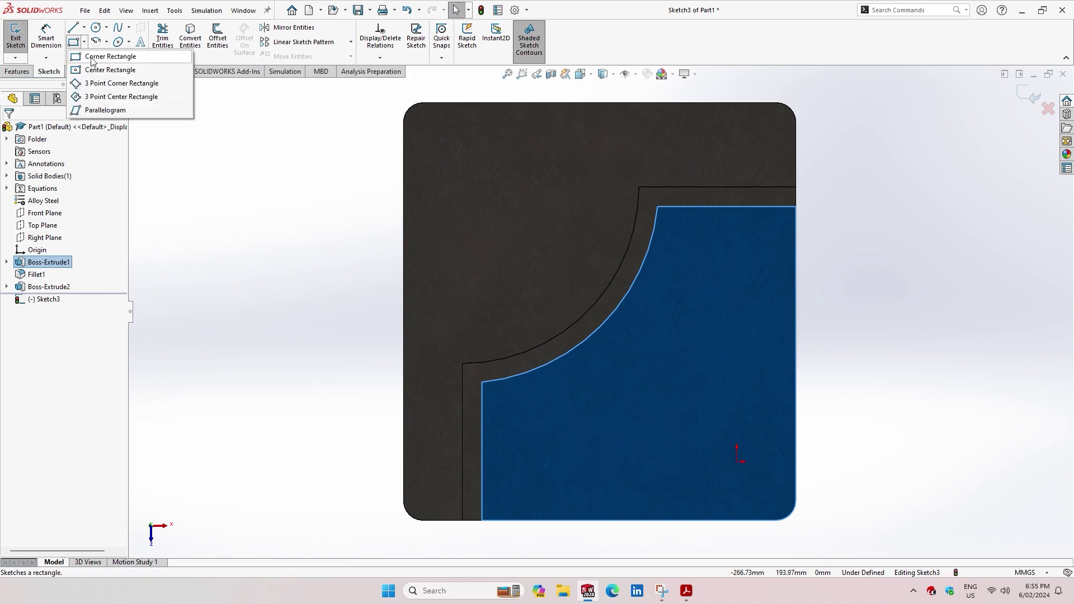
left_click(91, 61)
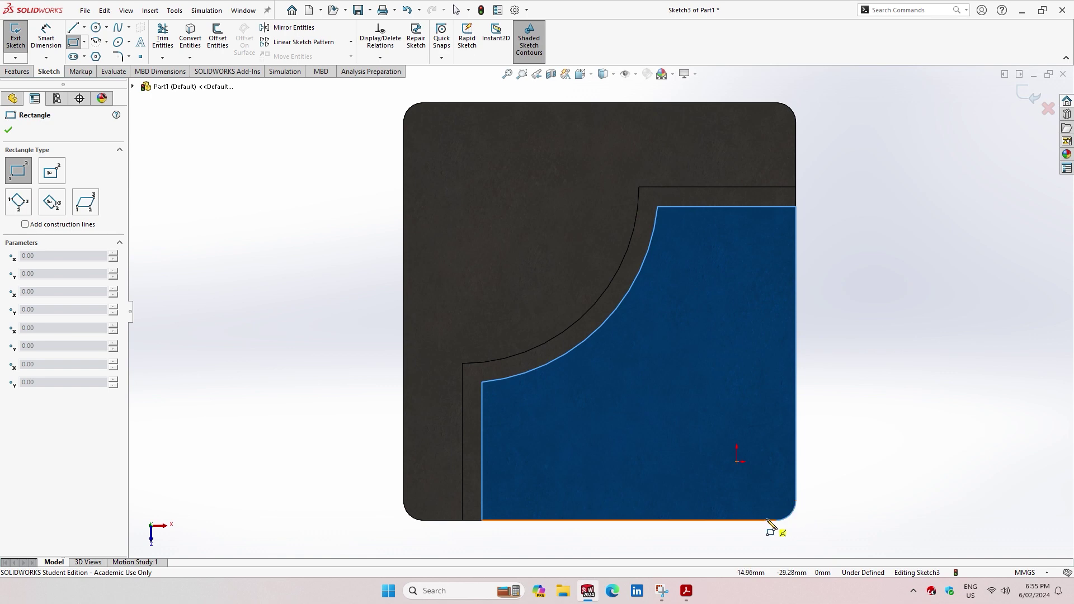
left_click(768, 519)
left_click(647, 394)
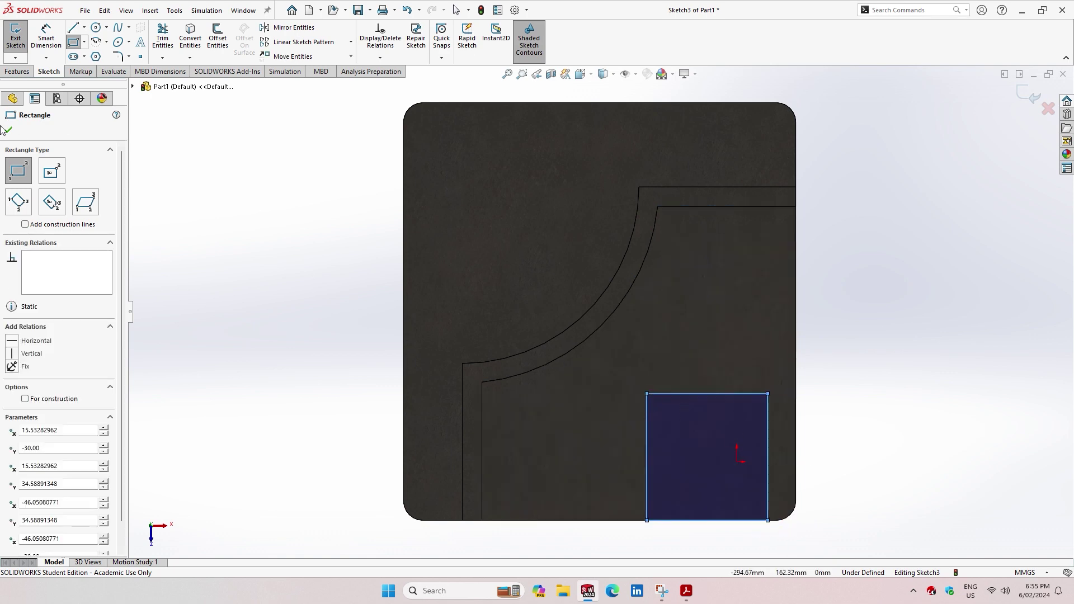
key("Escape")
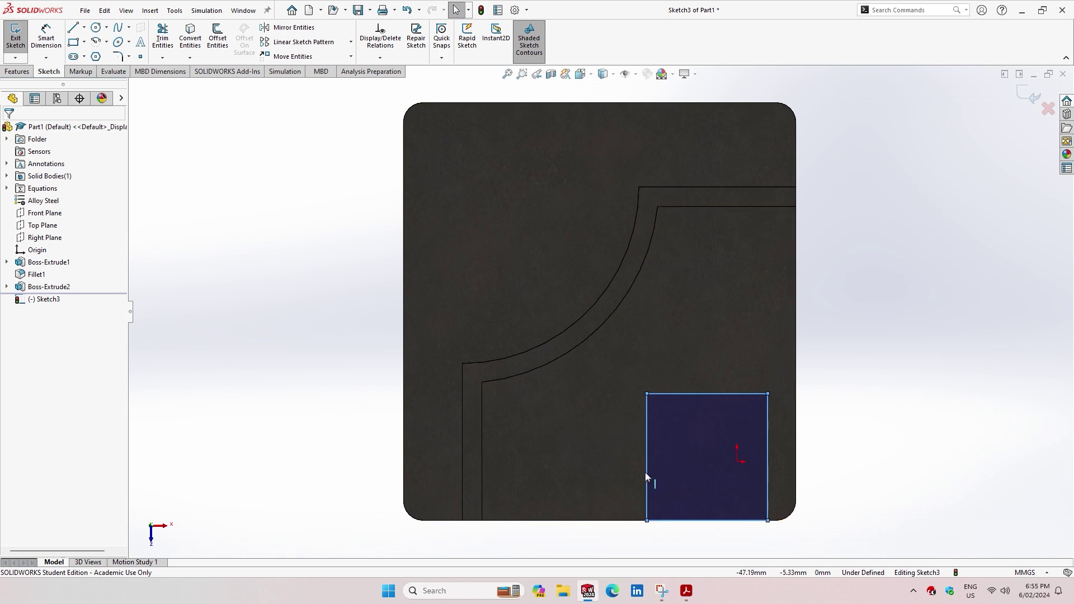
- Add an Equal relation between the rectangle's left and top sides
left_click(647, 473)
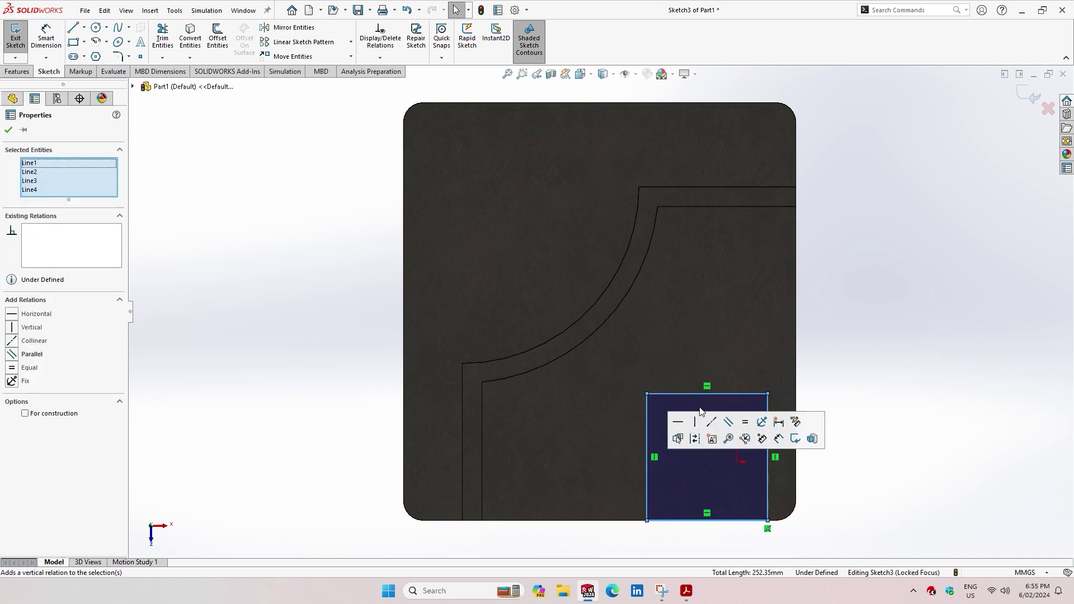
left_click(230, 222)
left_click(650, 458)
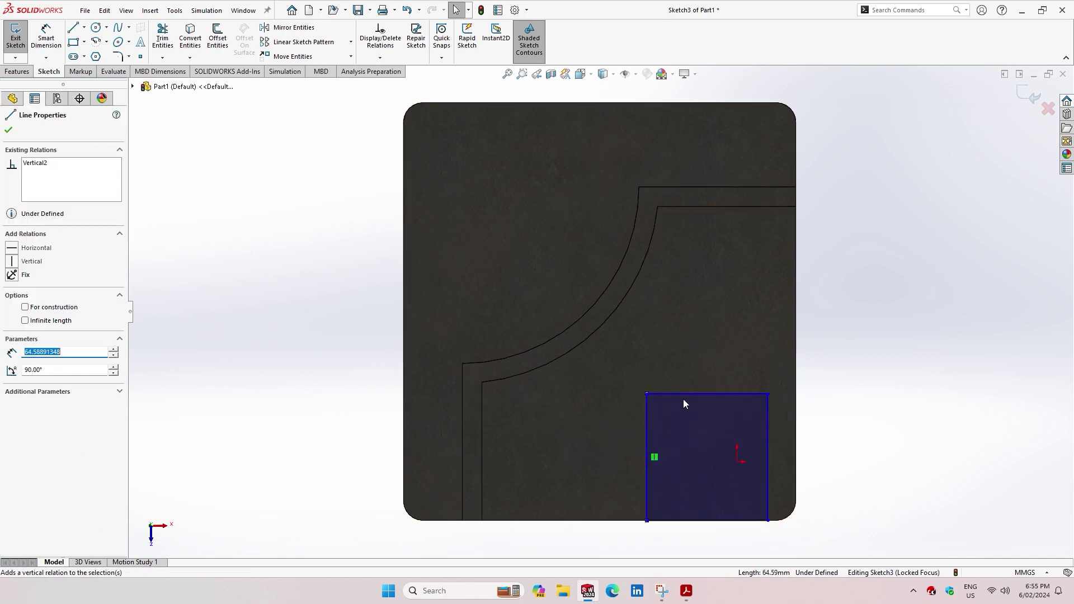
left_click(669, 394, "ctrl")
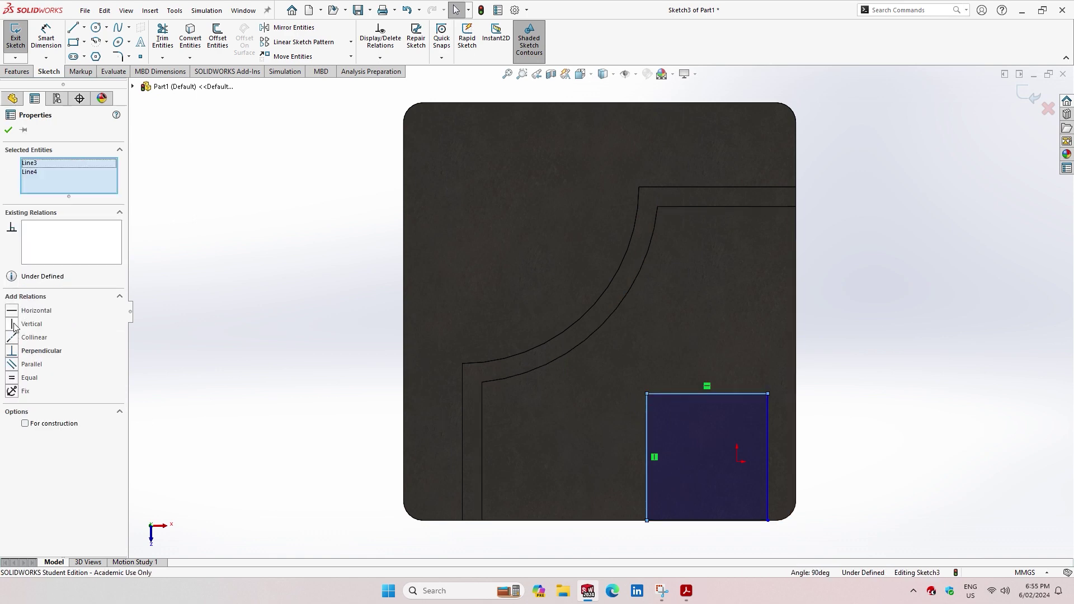
left_click(11, 378)
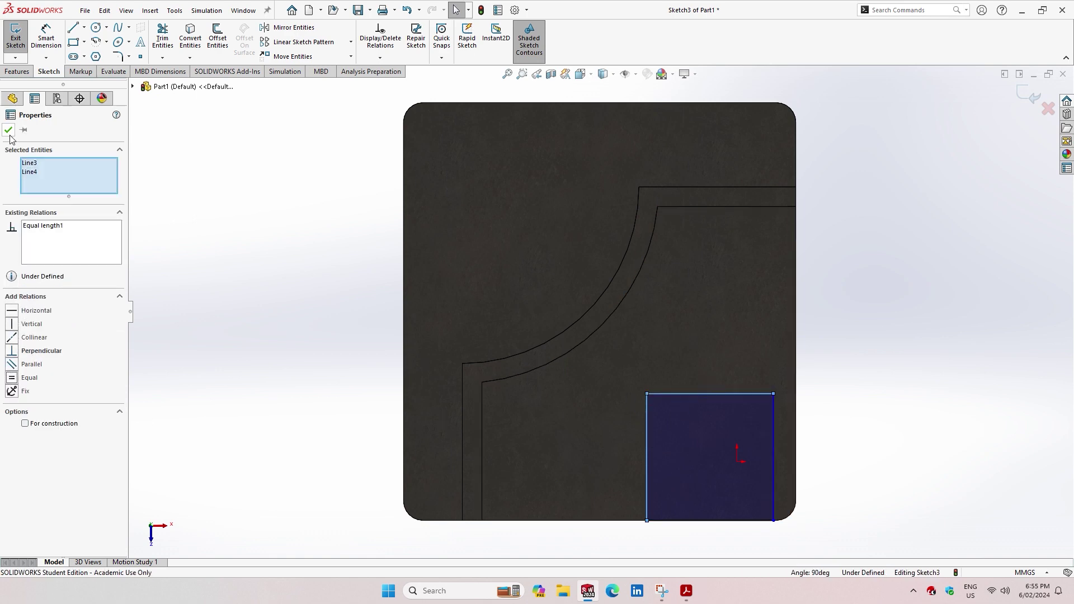
key("Escape")
- Make the rectangle's right side Collinear with the plate's right edge, then bring up the exam PDF
left_click(774, 485)
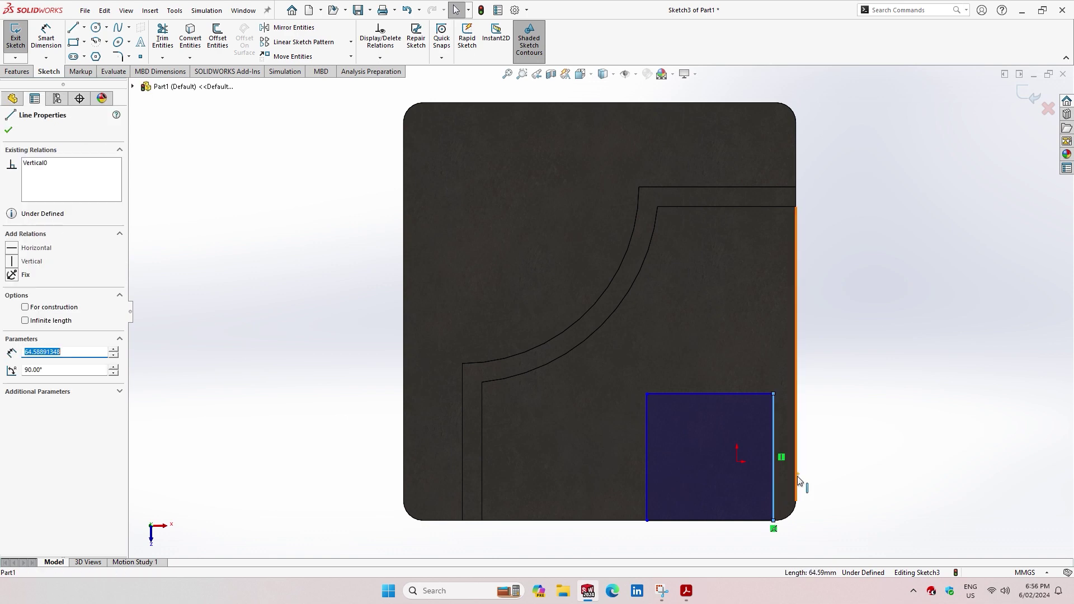
left_click(796, 476, "ctrl")
left_click(11, 310)
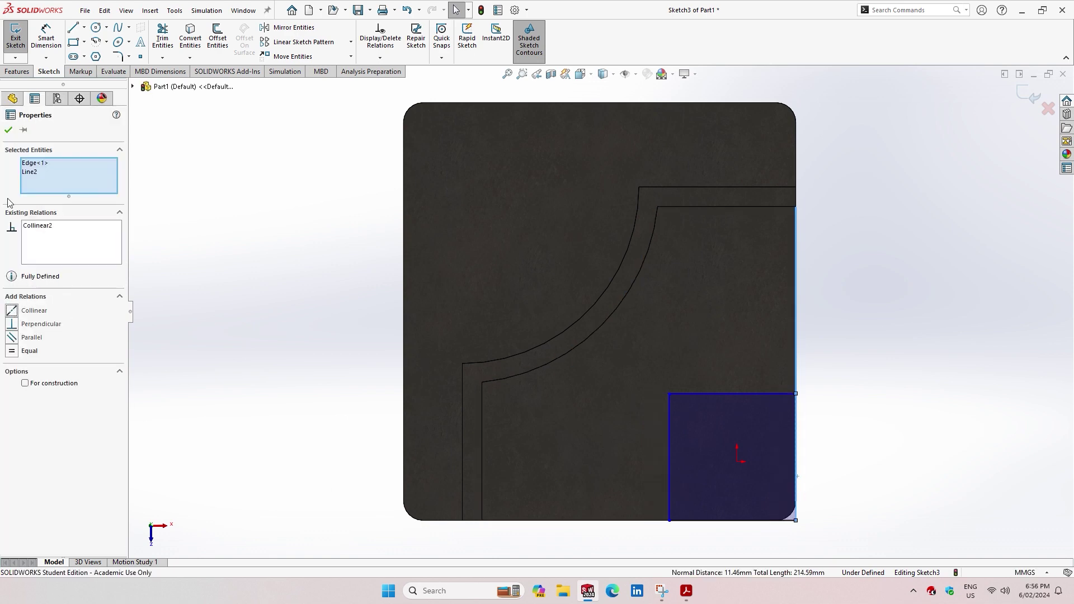
left_click(8, 130)
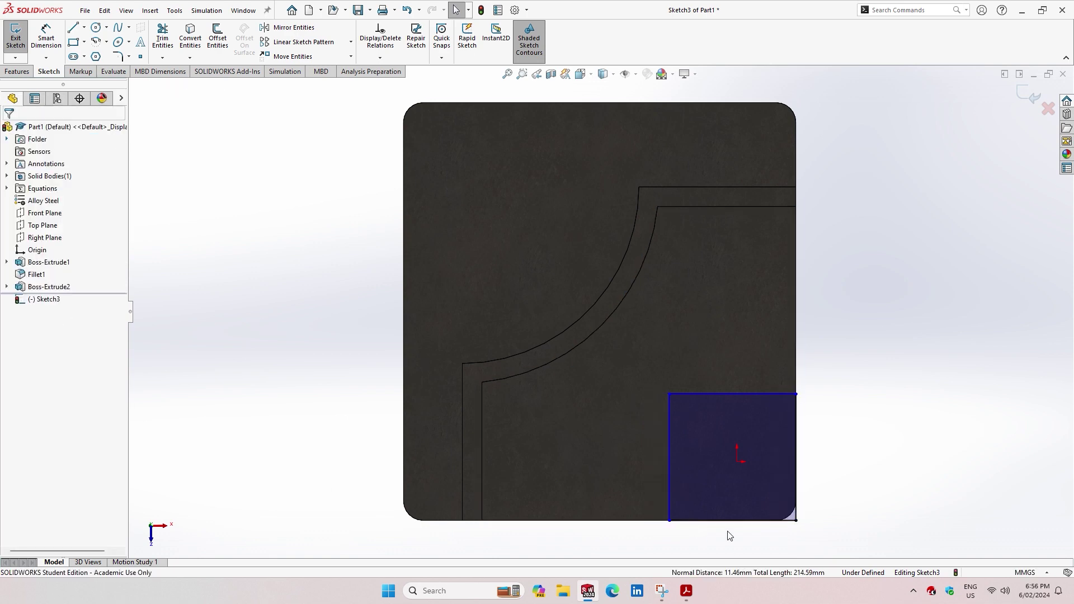
scroll(729, 536, "down", 2)
scroll(754, 395, "up", 1)
scroll(713, 246, "down", 1)
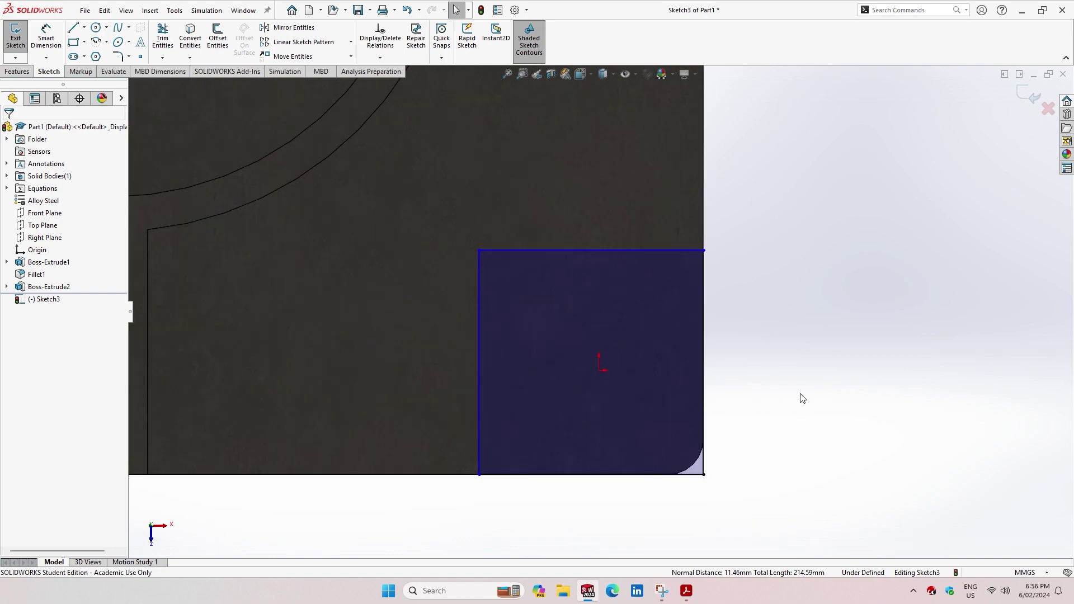
left_click(687, 590)
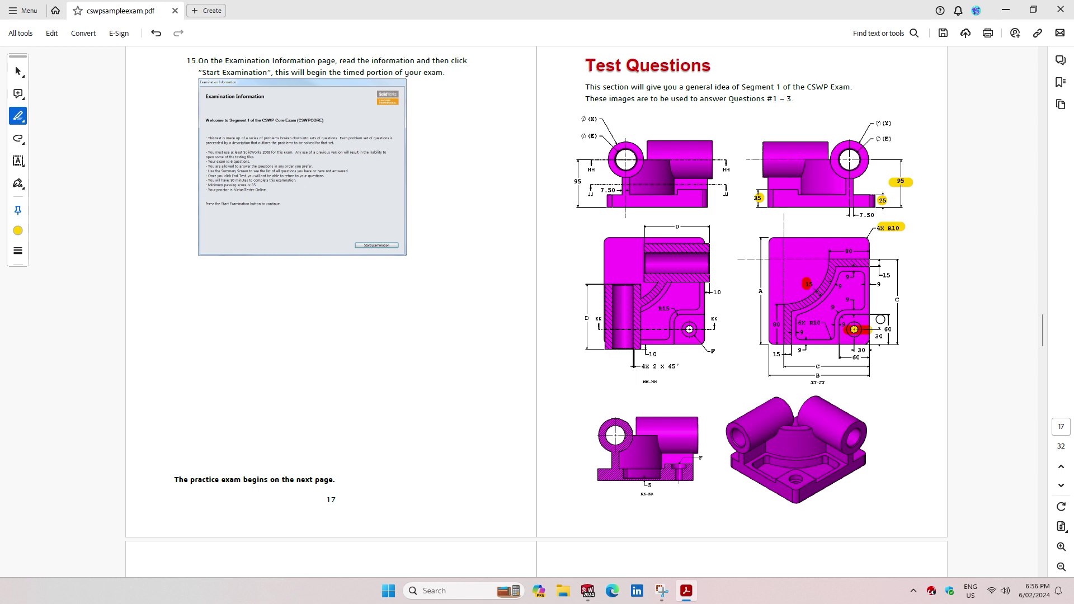
- Scroll through the exam's page 17 part drawings, then minimize Acrobat
scroll(879, 319, "down", 2)
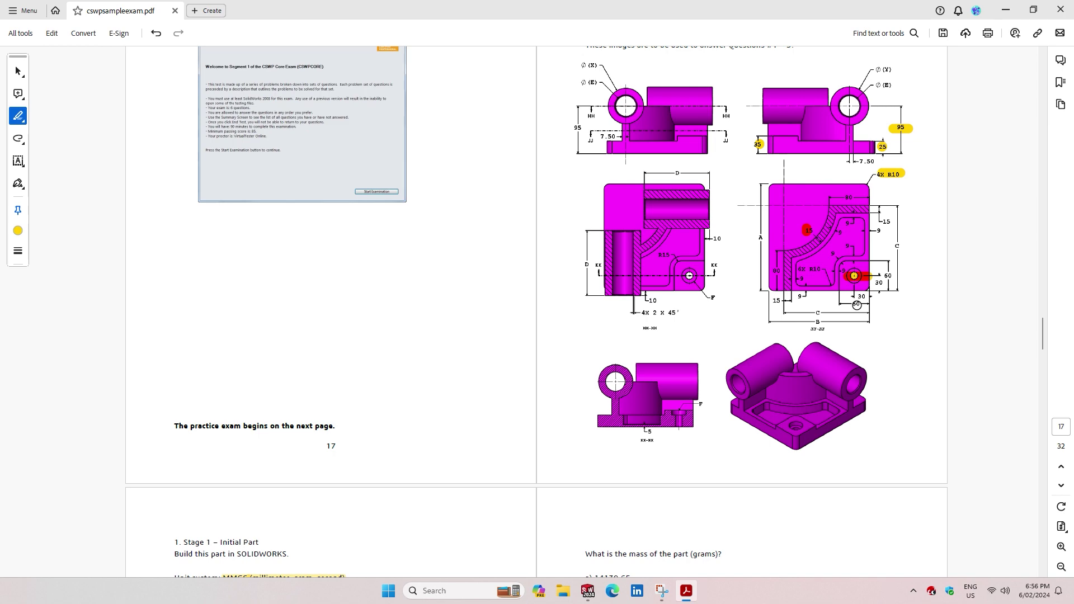
scroll(857, 305, "up", 1)
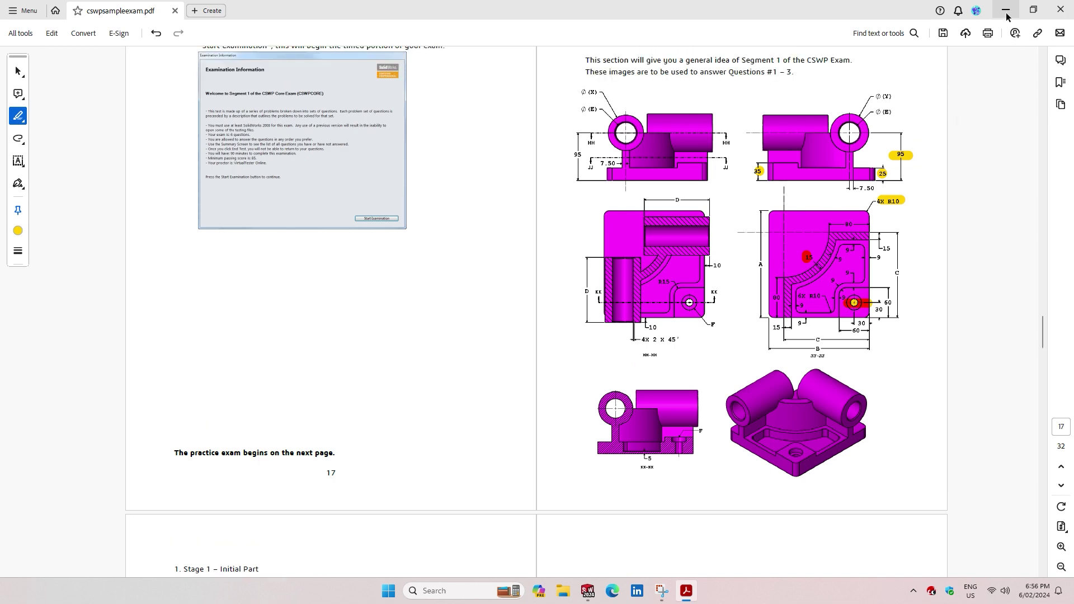
left_click(1006, 10)
- Dimension the square's left side to 60 mm
left_click(42, 36)
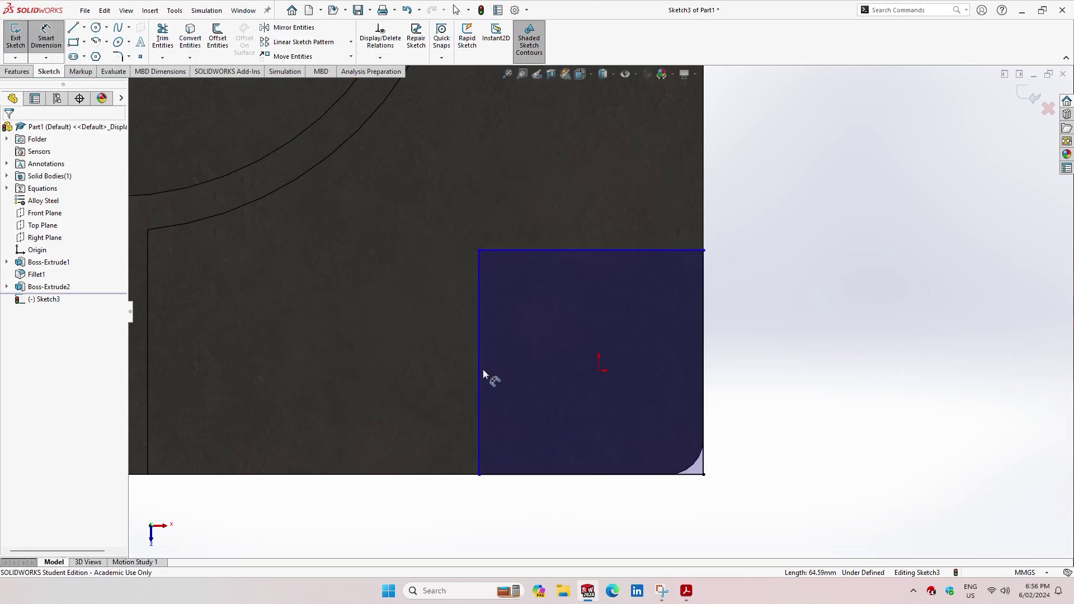
left_click(480, 375)
left_click(371, 367)
type("60")
key("Return")
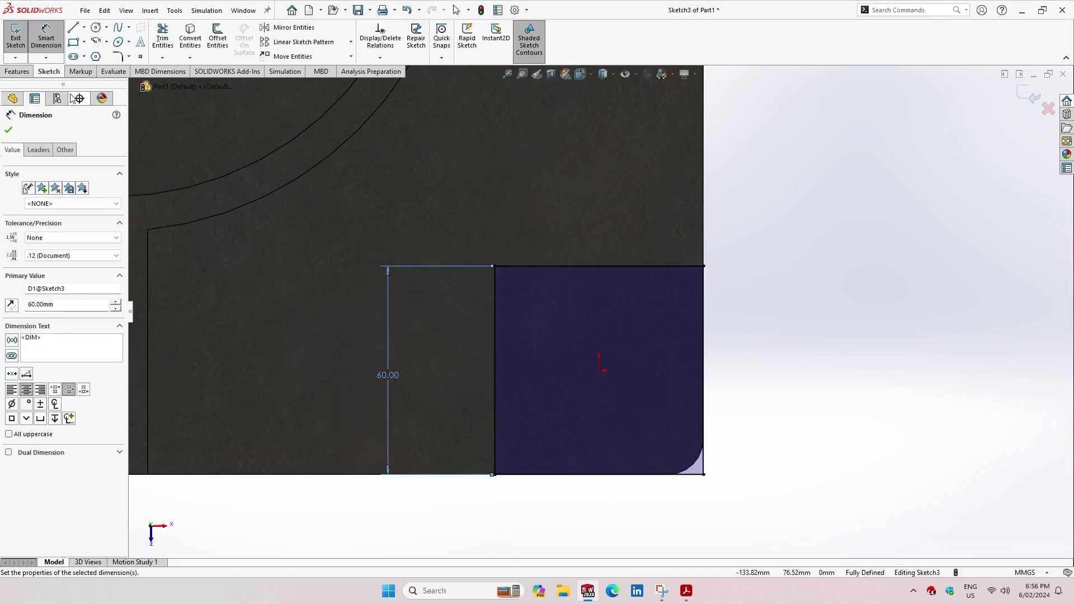
left_click(8, 128)
key("Escape")
scroll(702, 480, "down", 1)
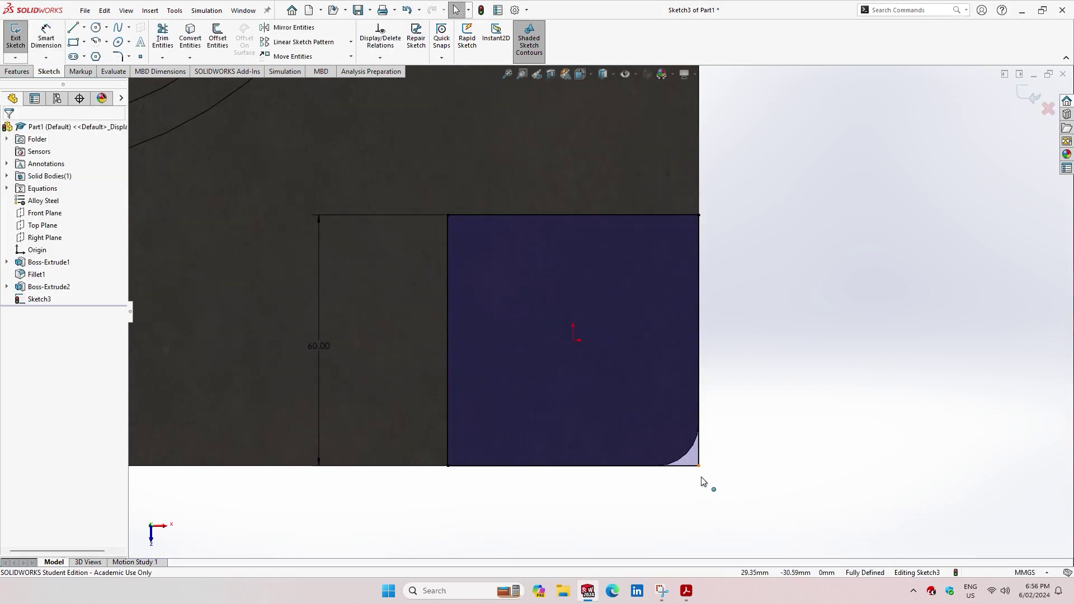
scroll(671, 414, "down", 3)
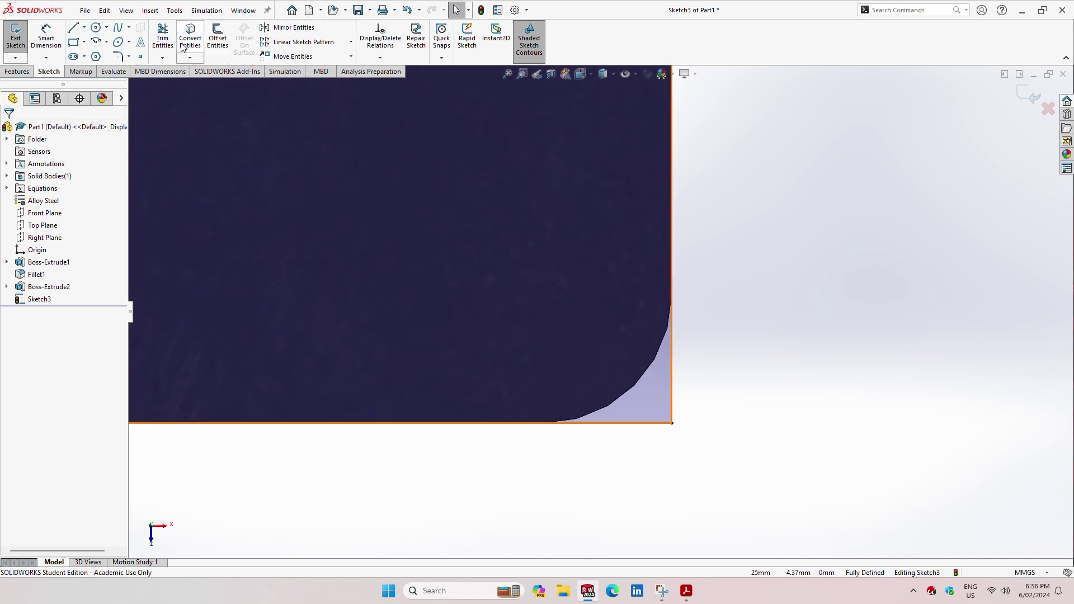
- Convert the plate's rounded corner edge into a sketch arc
left_click(201, 51)
left_click(627, 394)
left_click(627, 394)
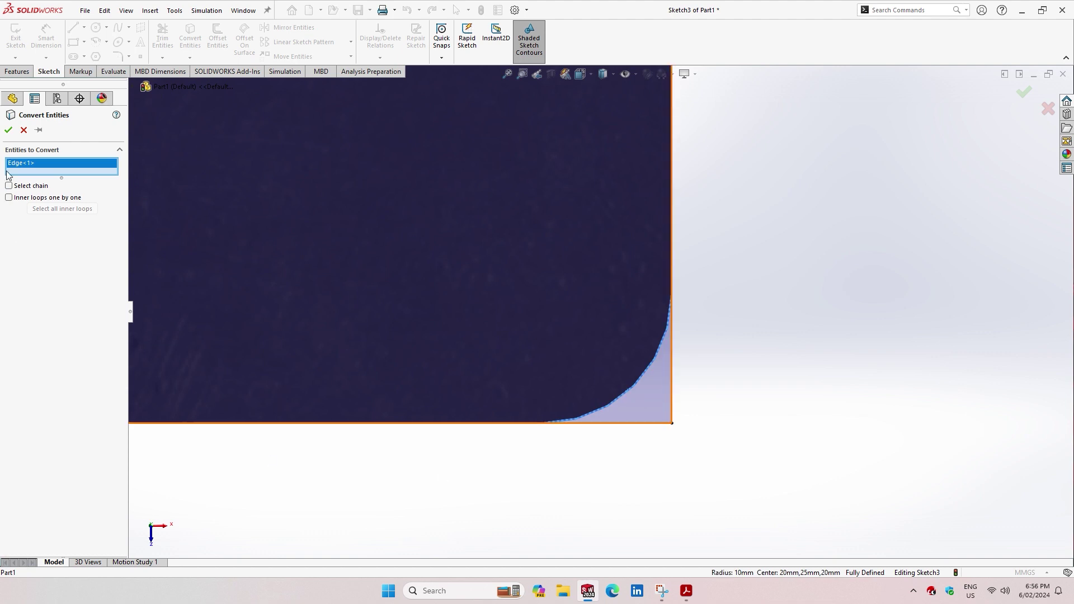
left_click(8, 131)
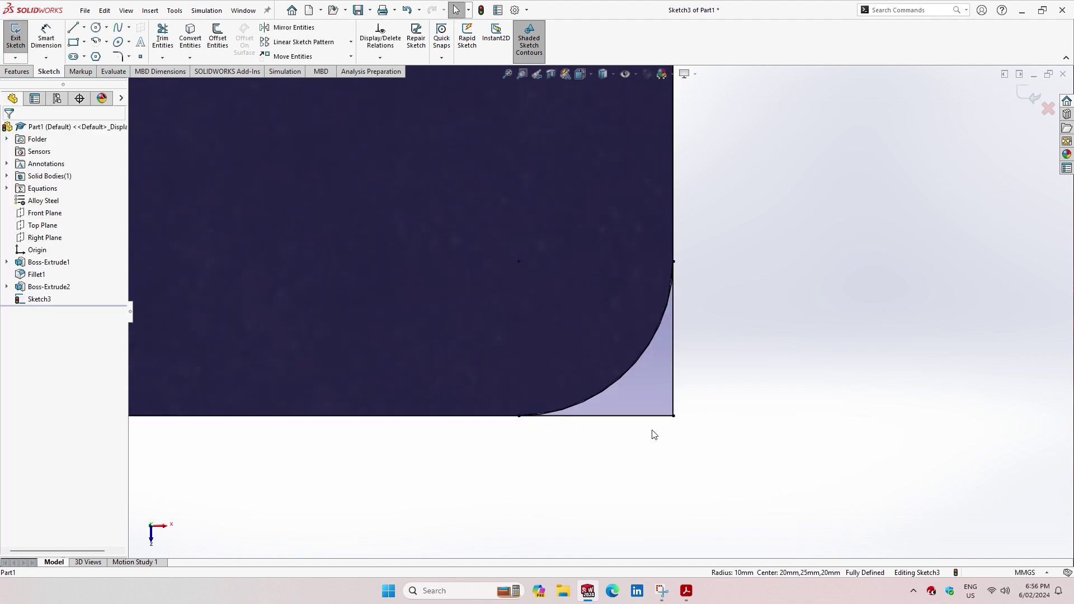
- Trim away the square's sharp corner outside the converted arc
left_click(162, 36)
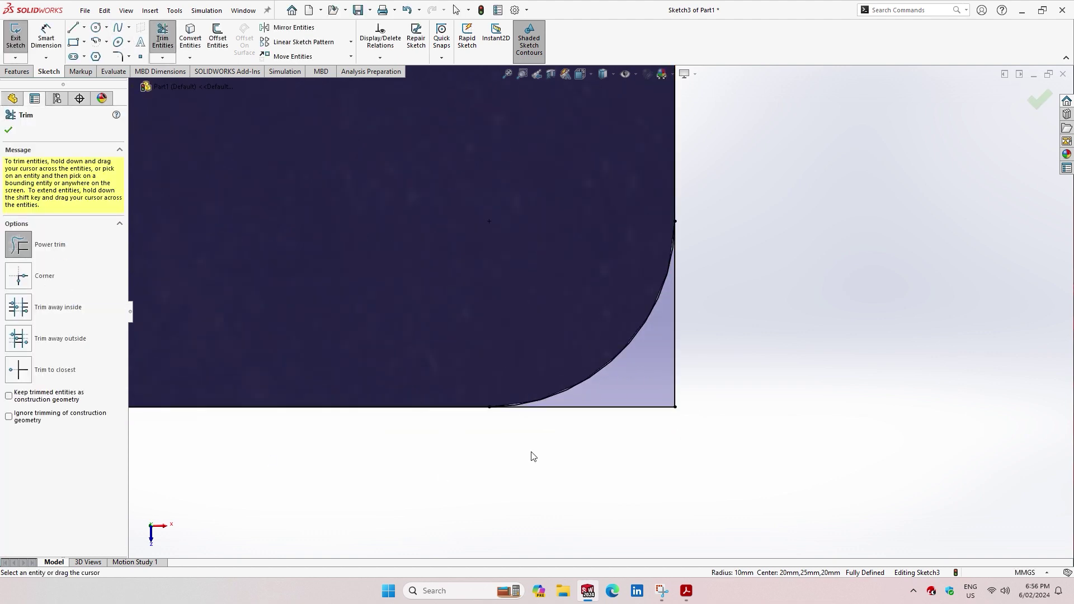
left_click_drag(540, 444, 704, 367)
scroll(563, 176, "up", 2)
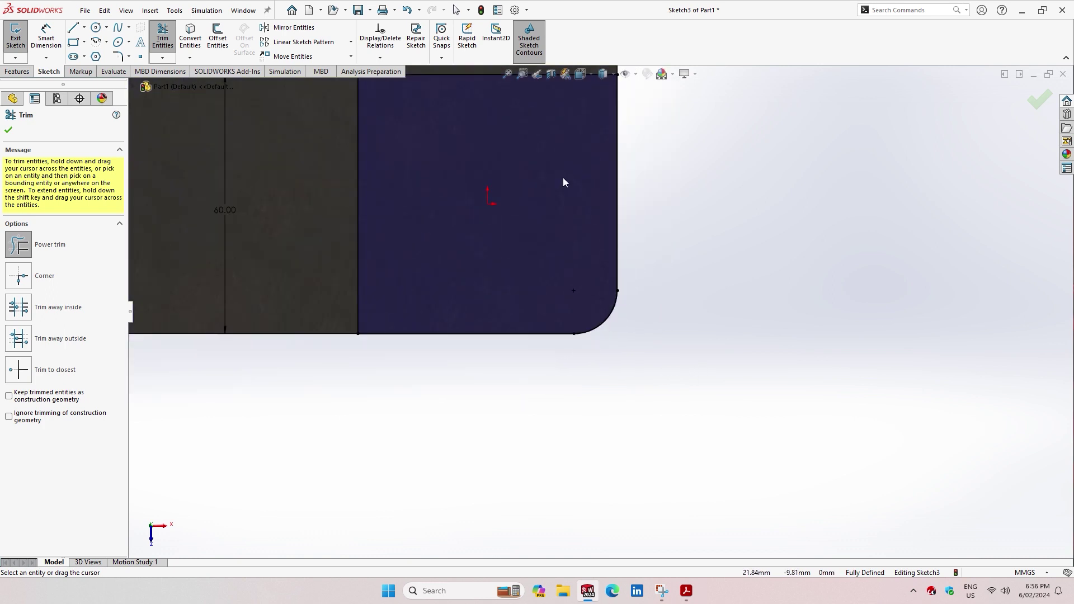
scroll(537, 156, "down", 3)
scroll(543, 175, "up", 2)
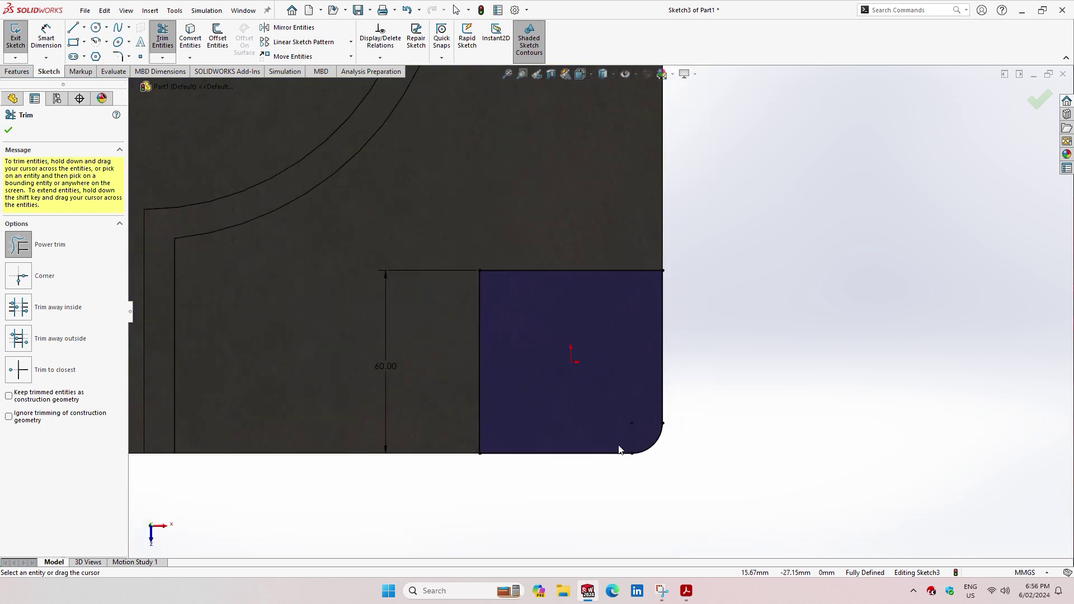
left_click(9, 130)
left_click(17, 71)
left_click(22, 39)
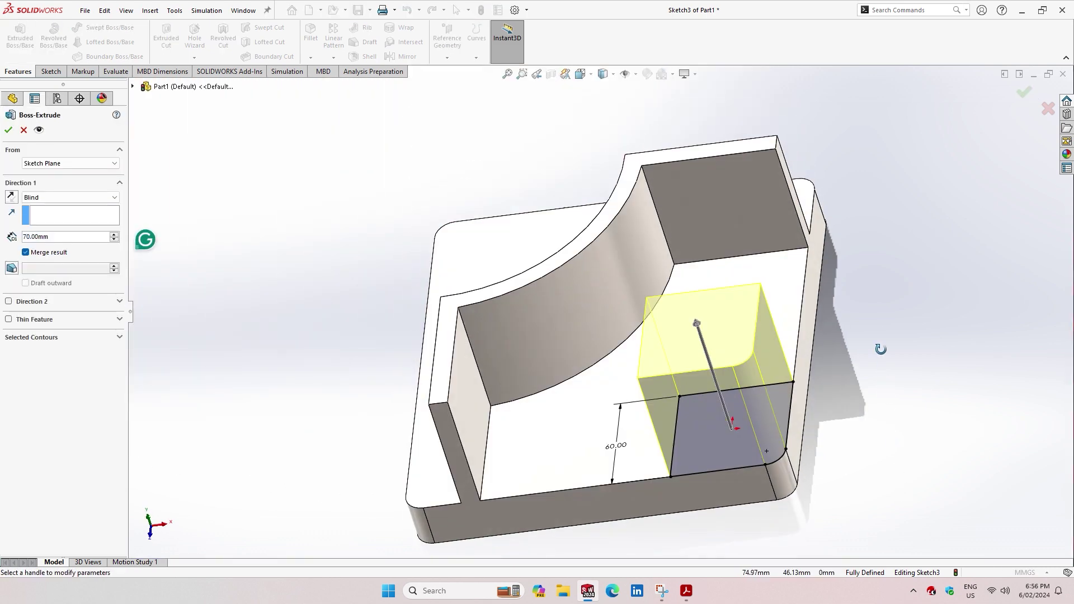
- Extrude the corner sketch Blind to =35-25 after checking the height in the exam PDF
left_click(686, 592)
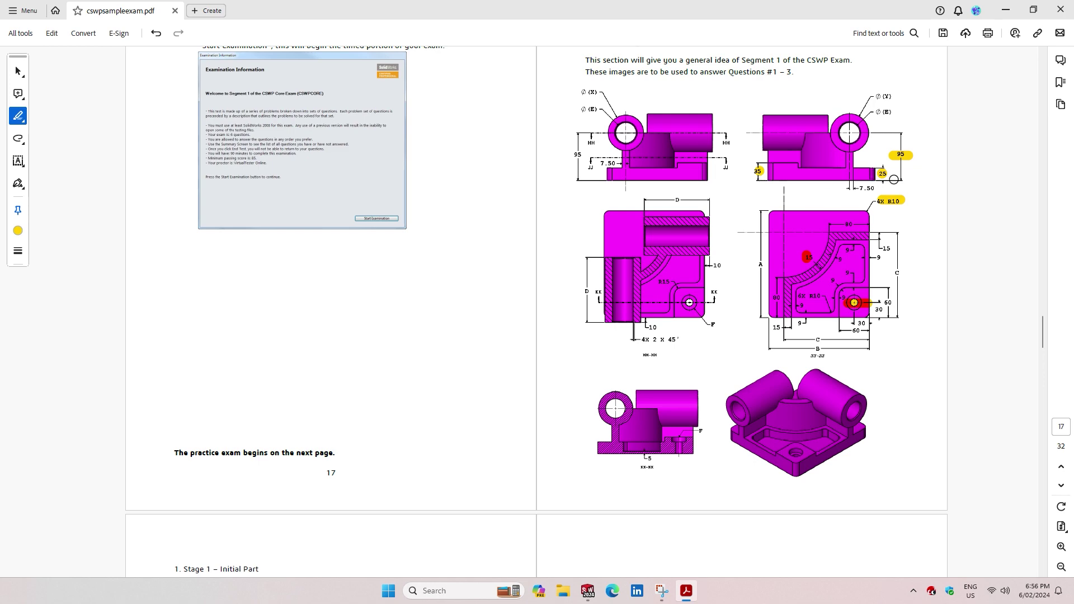
left_click(587, 592)
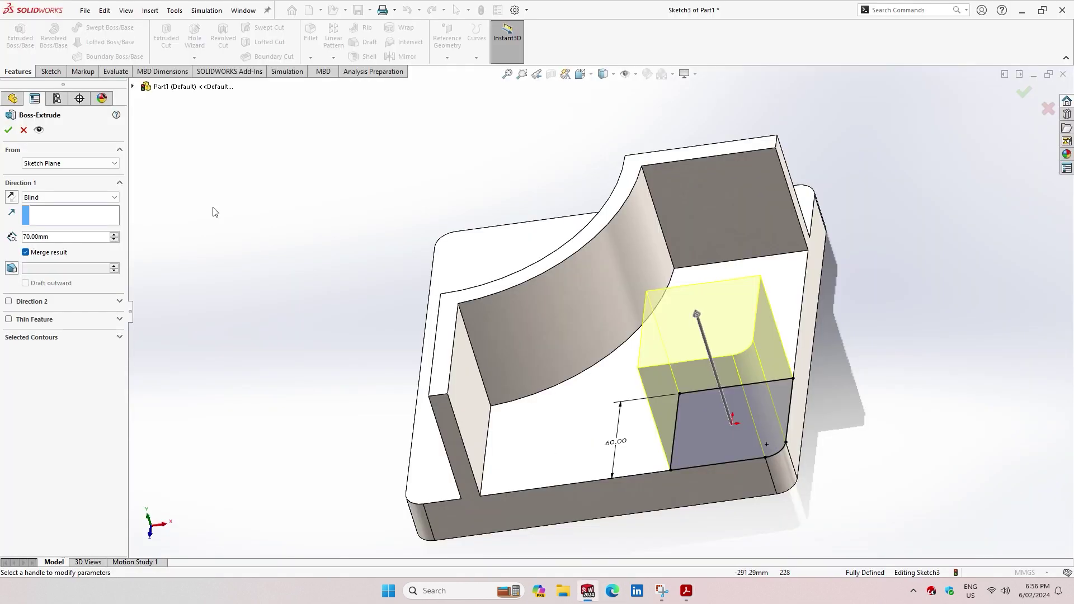
double_click(62, 241)
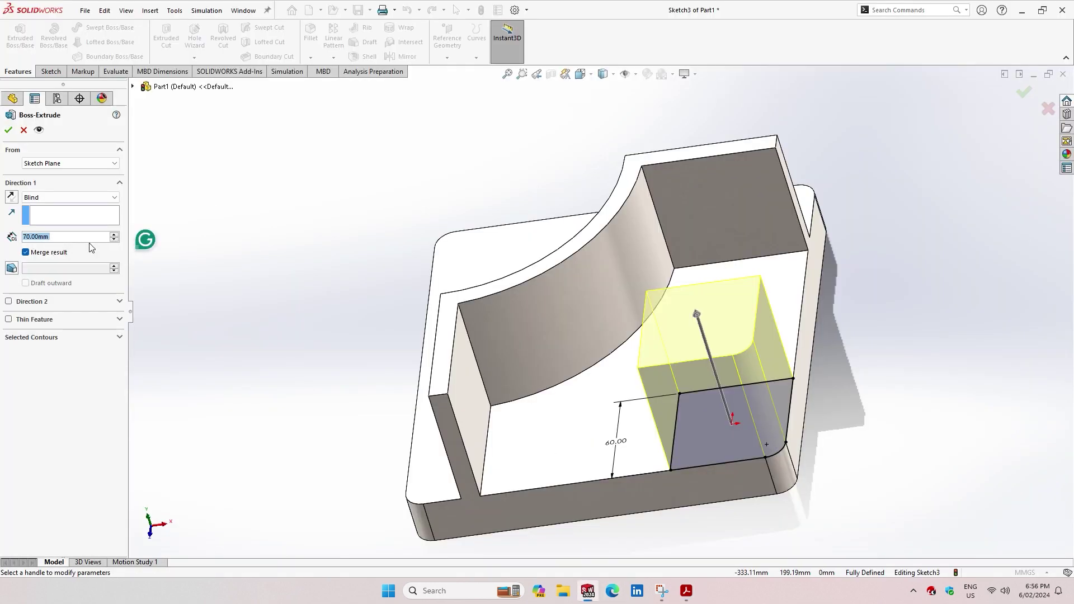
type("=35-25")
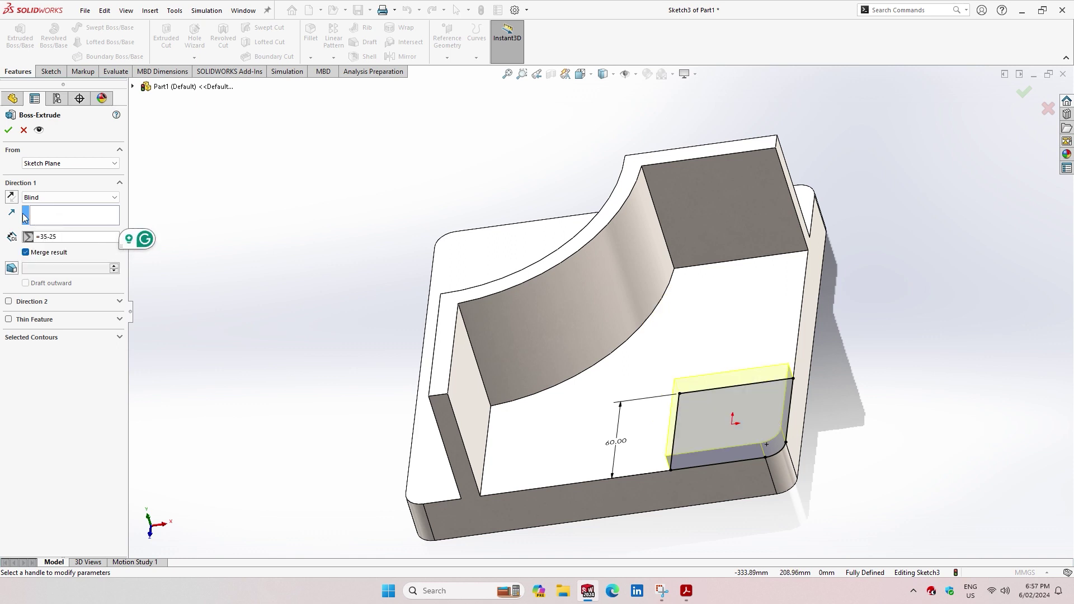
left_click(8, 129)
mouse_move(847, 465)
middle_mouse_down()
mouse_move(877, 342)
mouse_move(815, 333)
mouse_move(832, 372)
middle_mouse_up()
scroll(691, 384, "down", 3)
scroll(683, 381, "down", 3)
left_click(684, 592)
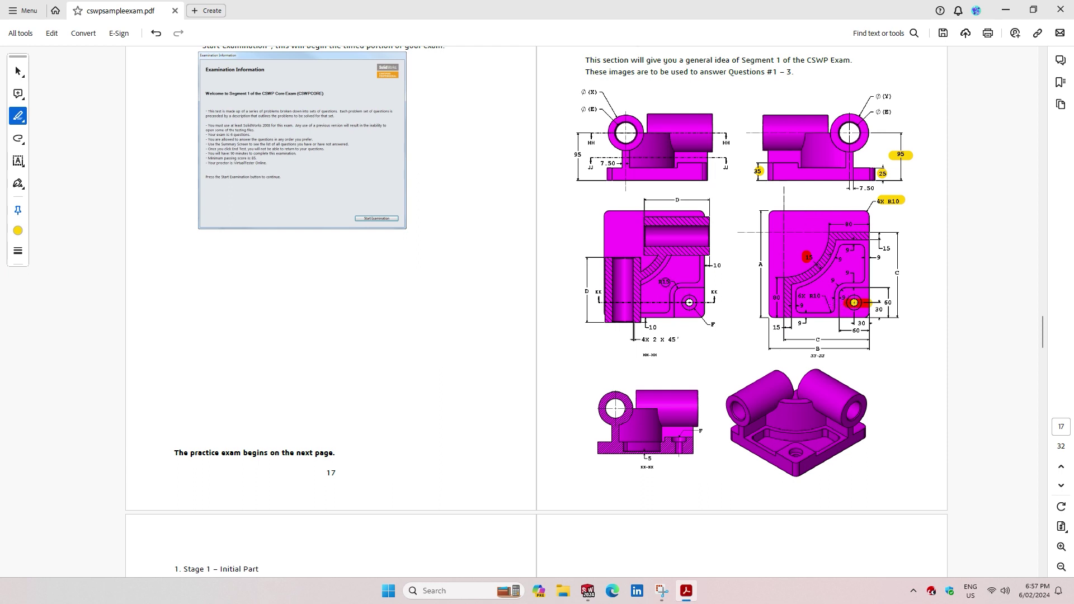
- Return from the exam PDF to the SOLIDWORKS part
left_click(588, 590)
- Fillet the corner block's vertical edge with a 15 mm radius
scroll(820, 330, "down", 2)
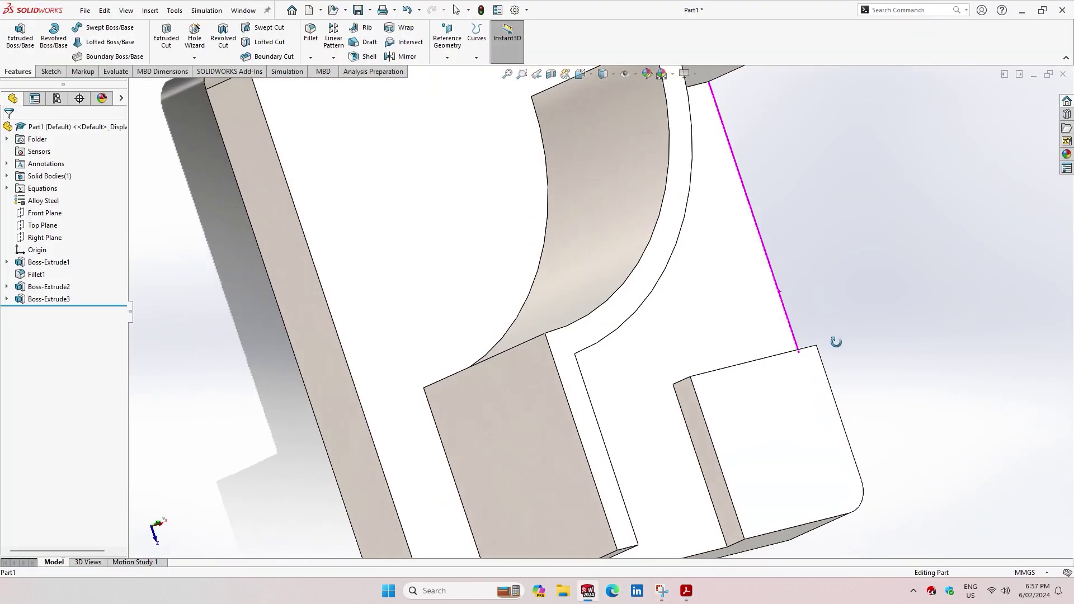
left_click(311, 34)
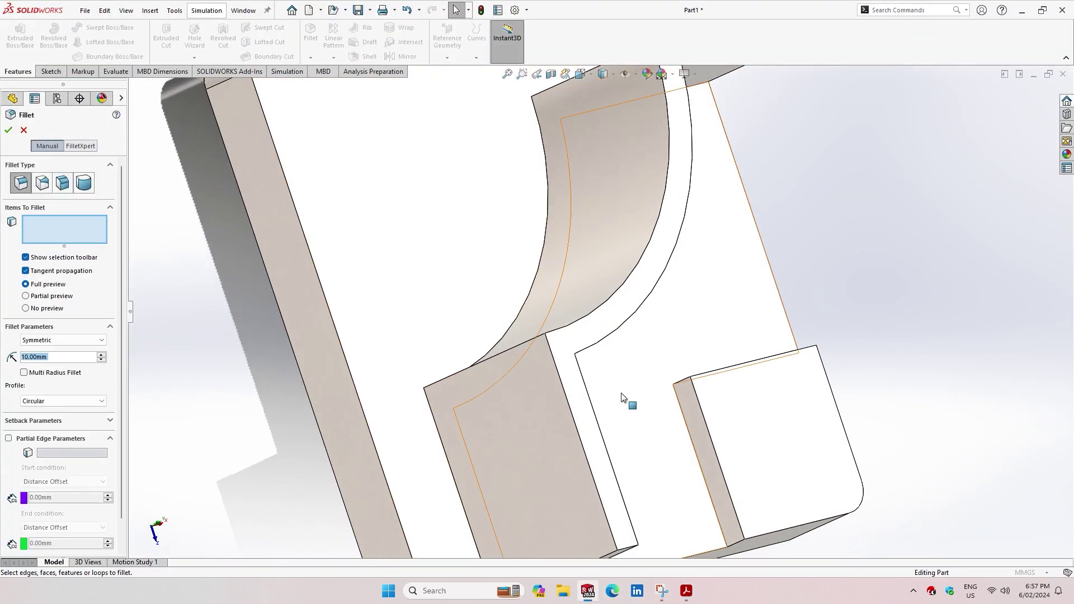
left_click(684, 387)
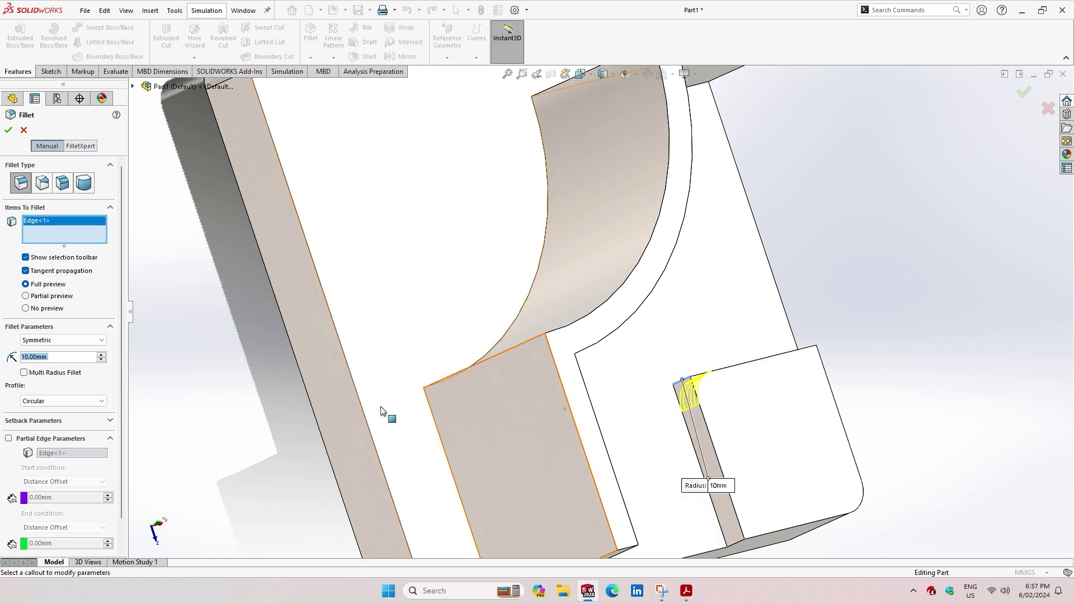
left_click(51, 358)
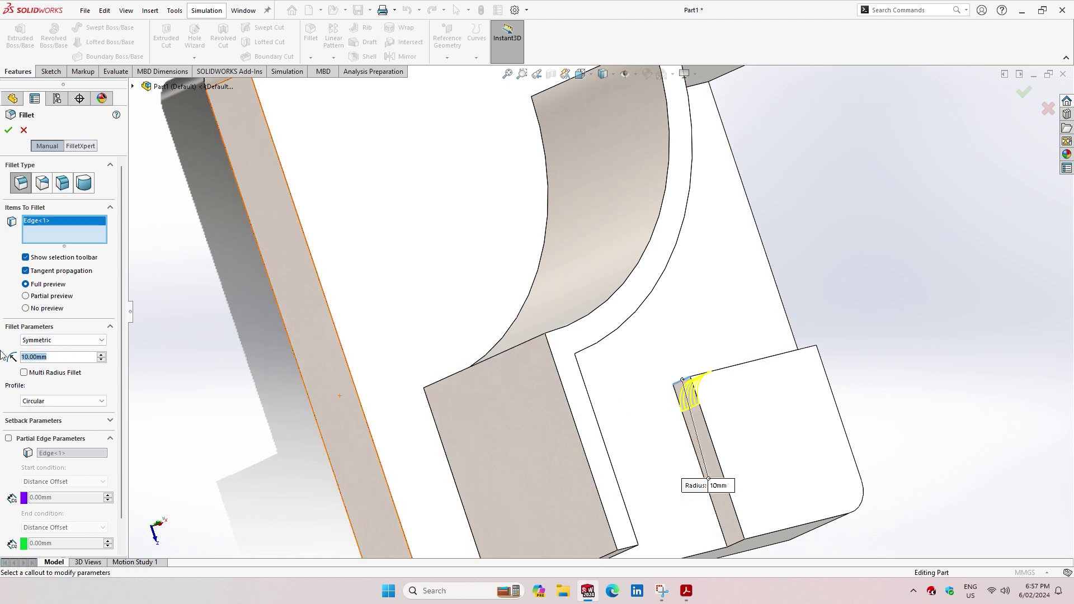
type("15")
key("Return")
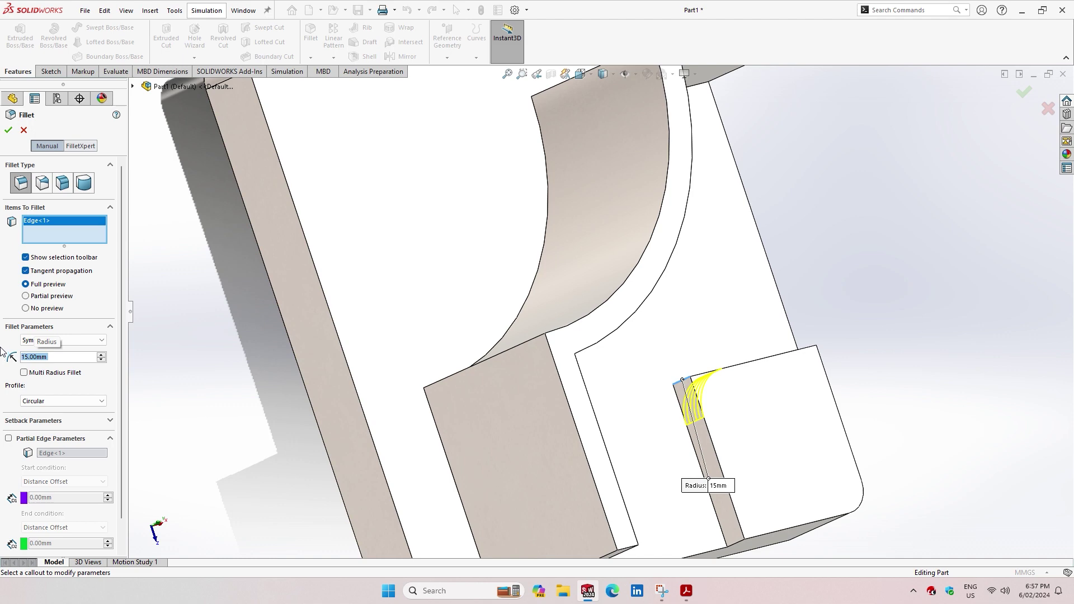
left_click(8, 130)
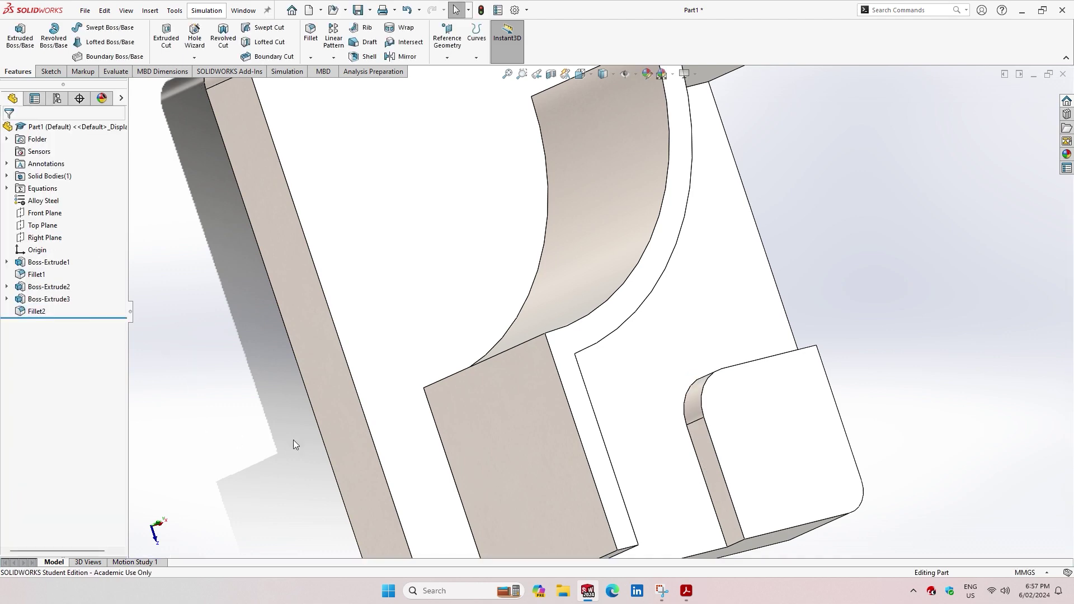
- Zoom and orbit to inspect the fillet, then consult the exam drawing and return
key("z")
mouse_move(820, 403)
middle_mouse_down()
mouse_move(758, 307)
mouse_move(754, 376)
mouse_move(758, 343)
middle_mouse_up()
scroll(737, 394, "down", 3)
scroll(615, 265, "up", 2)
scroll(461, 300, "down", 1)
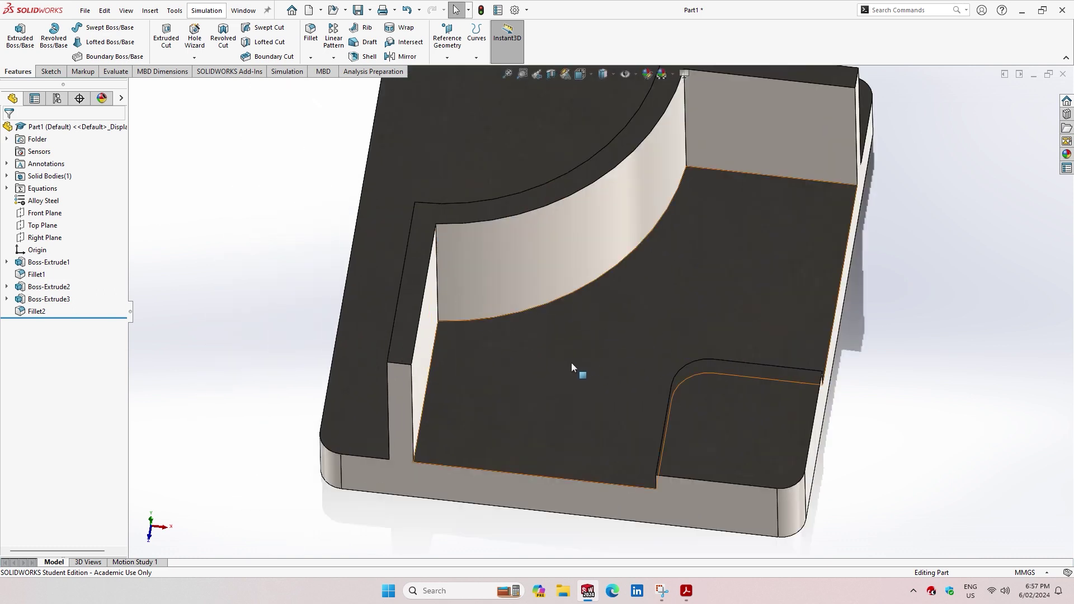
left_click(686, 594)
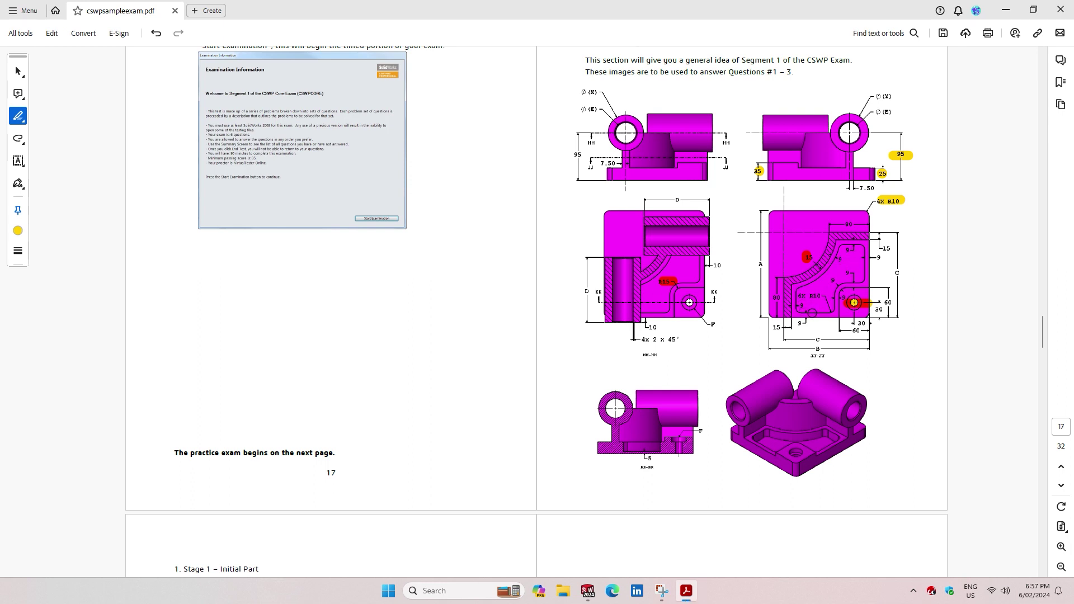
left_click(588, 591)
- View the plate face inside the curved wall Normal To and start a sketch on it
right_click(671, 307)
left_click(748, 290)
right_click(731, 263)
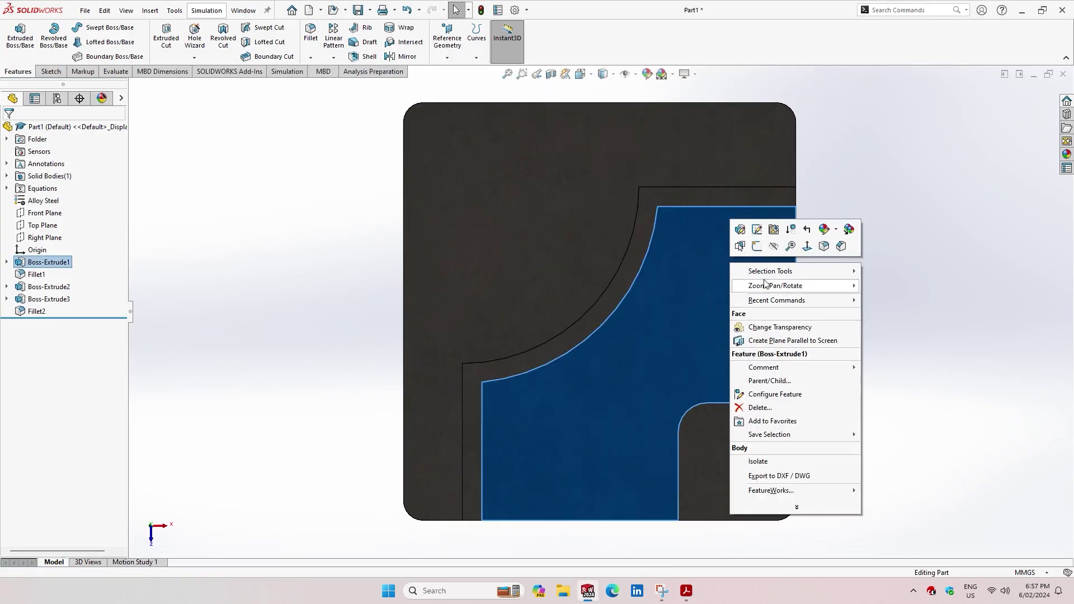
left_click(757, 246)
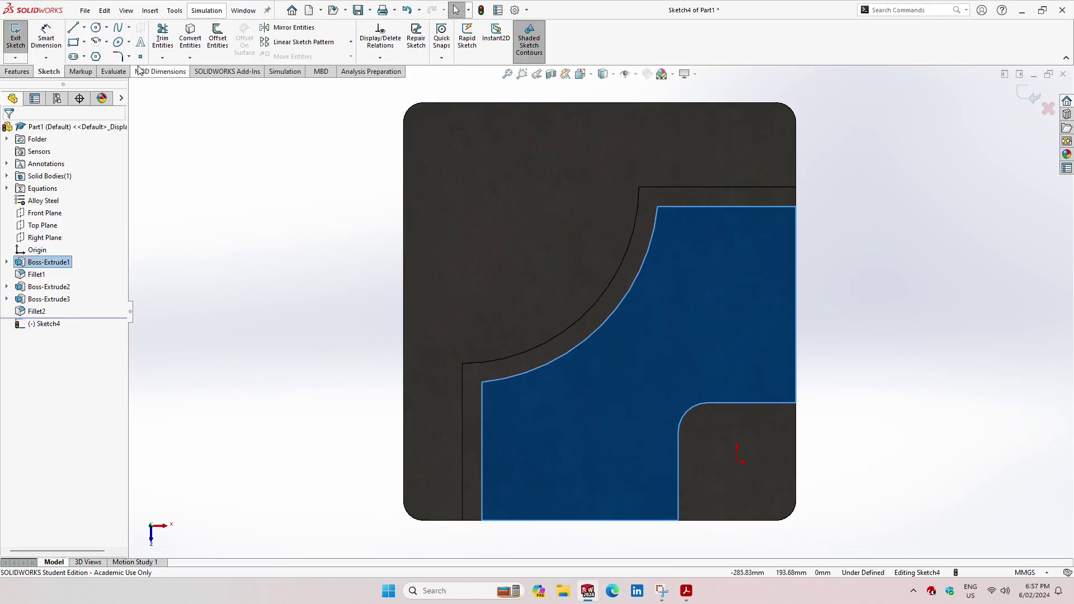
- Offset the face's outline 9 mm inward using Reverse
left_click(222, 43)
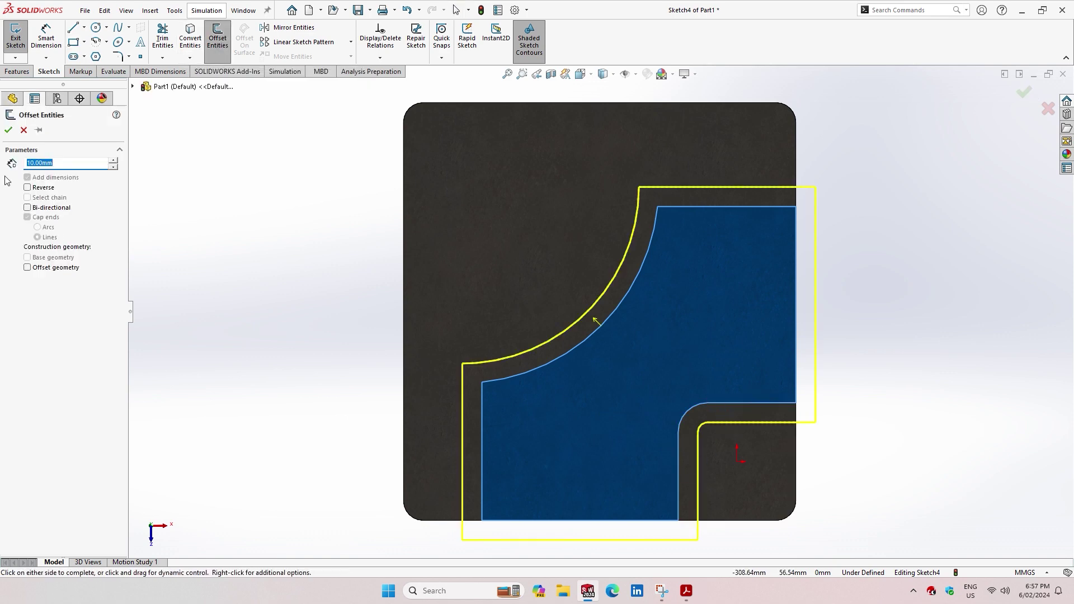
left_click(28, 188)
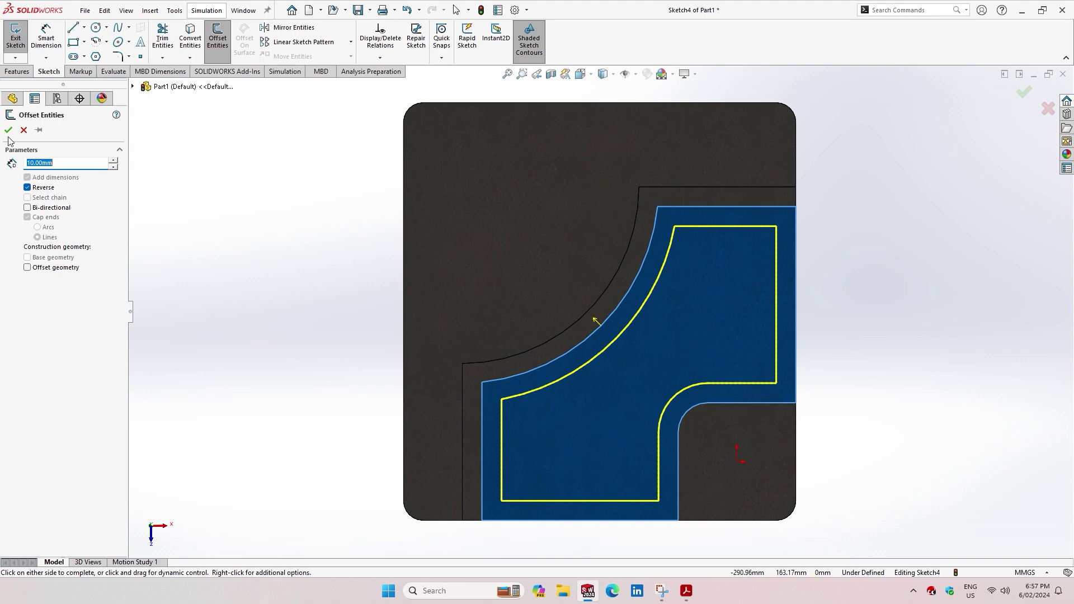
left_click(69, 162)
type("9")
key("Return")
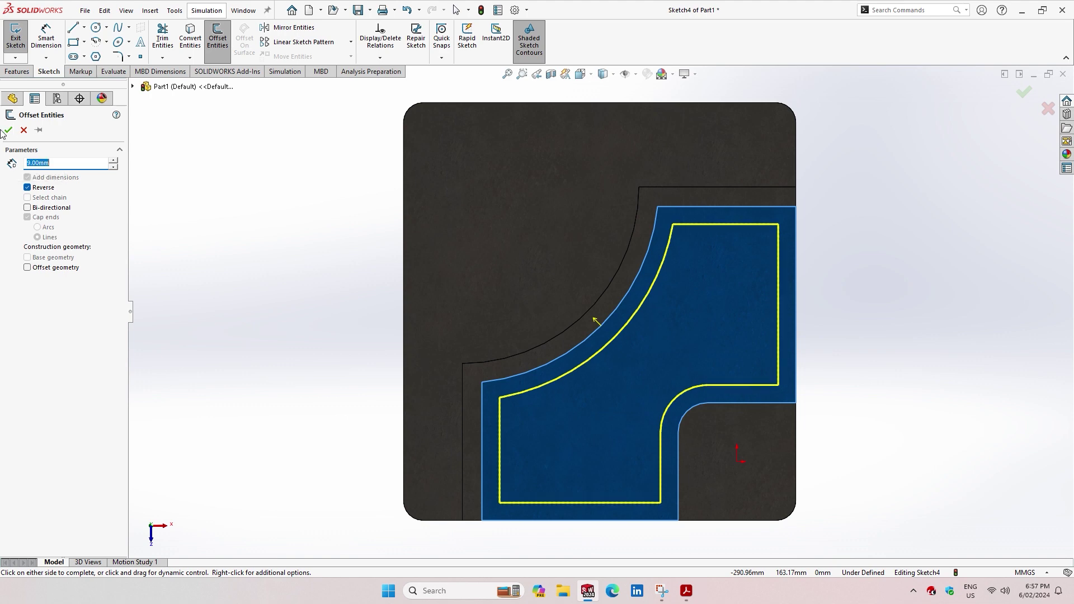
left_click(7, 130)
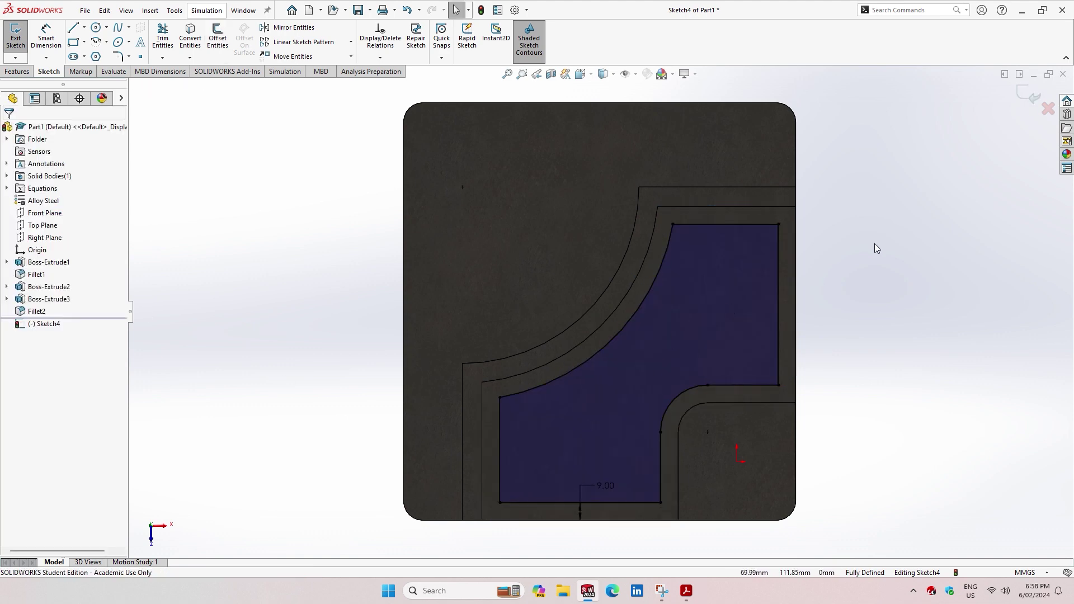
scroll(608, 460, "down", 3)
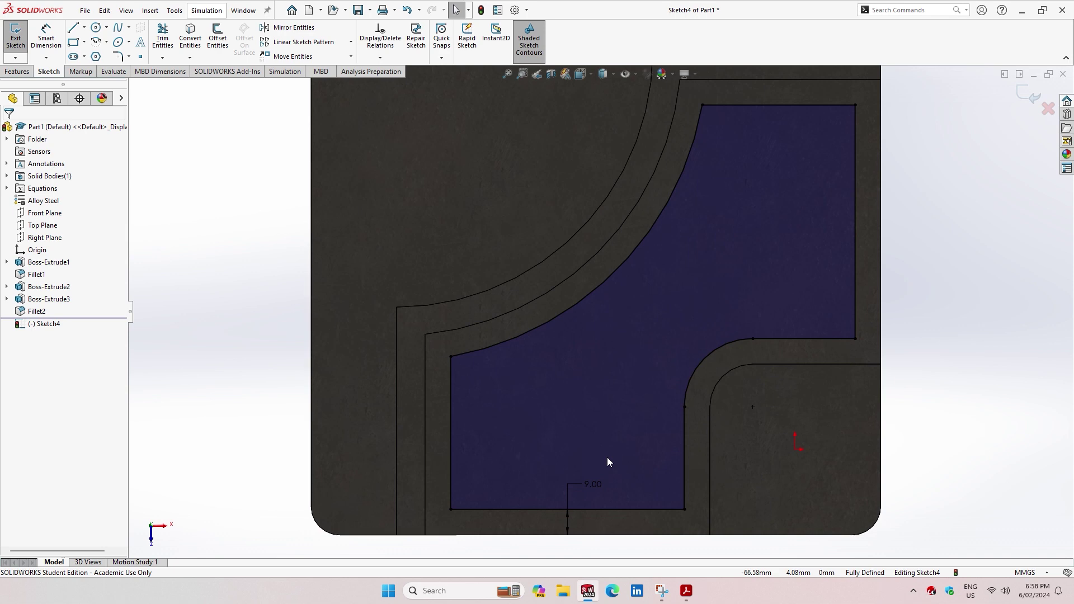
left_click(17, 71)
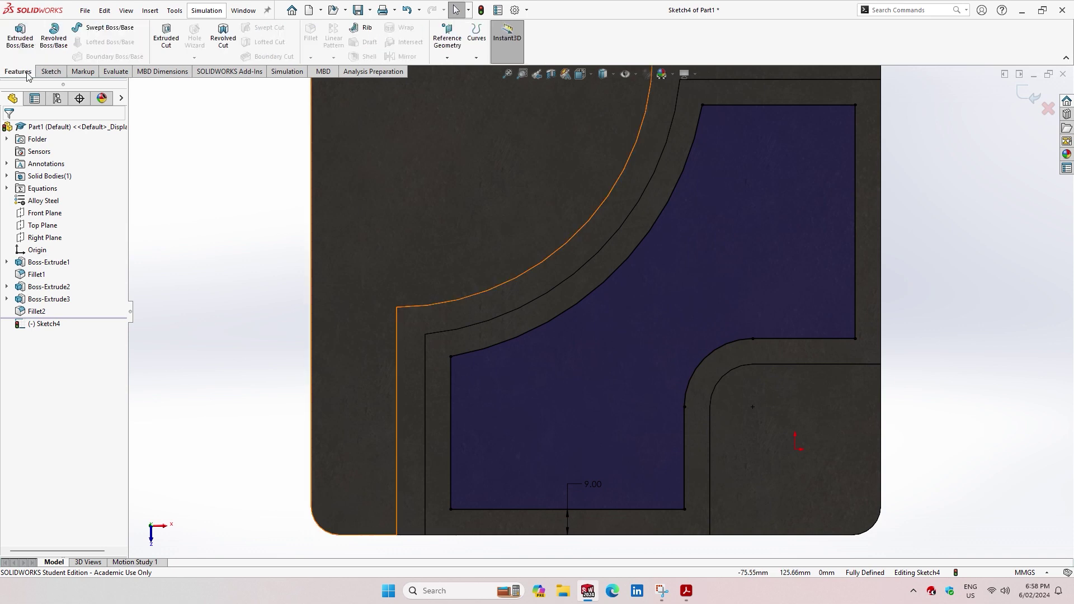
- Start an extruded cut ending Offset From Surface, referenced to the part's underside face
left_click(156, 55)
middle_click_drag(923, 463, 912, 247)
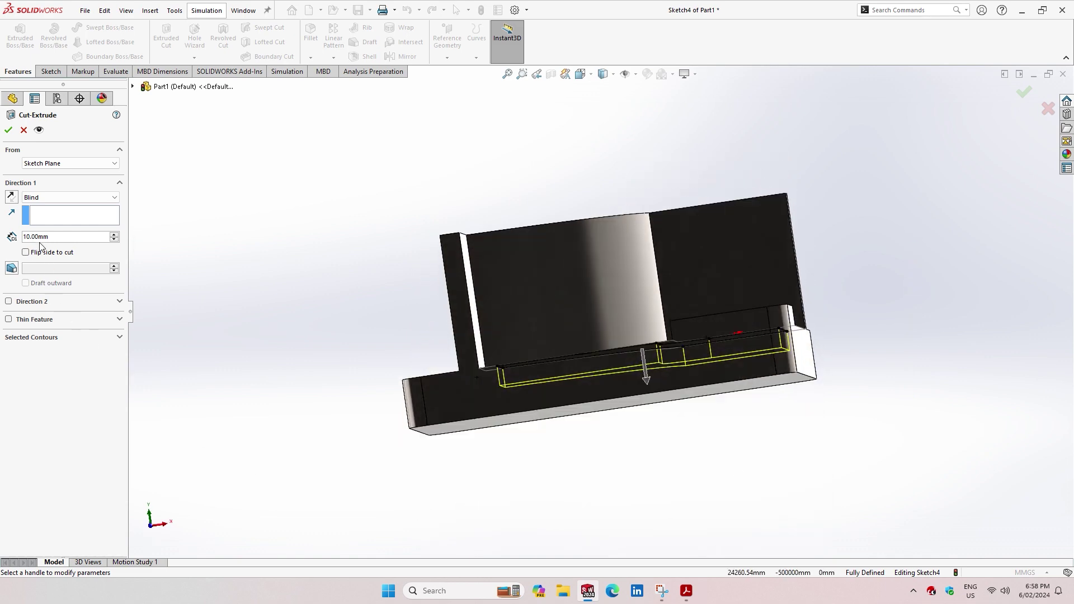
left_click(58, 198)
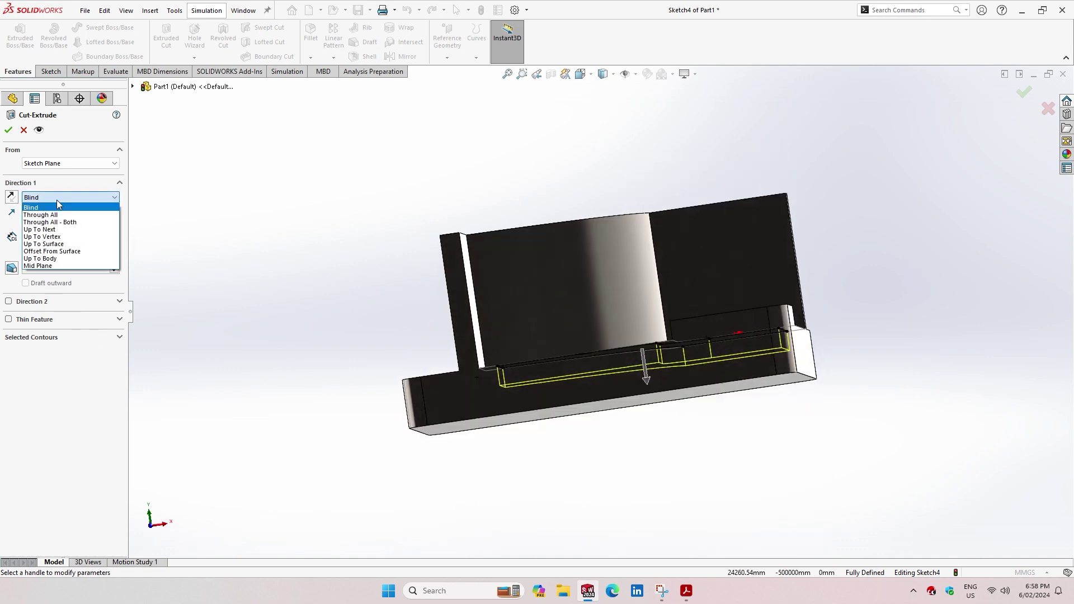
left_click(52, 252)
mouse_move(668, 521)
middle_mouse_down()
mouse_move(532, 360)
mouse_move(962, 283)
mouse_move(919, 317)
middle_mouse_up()
left_click(532, 360)
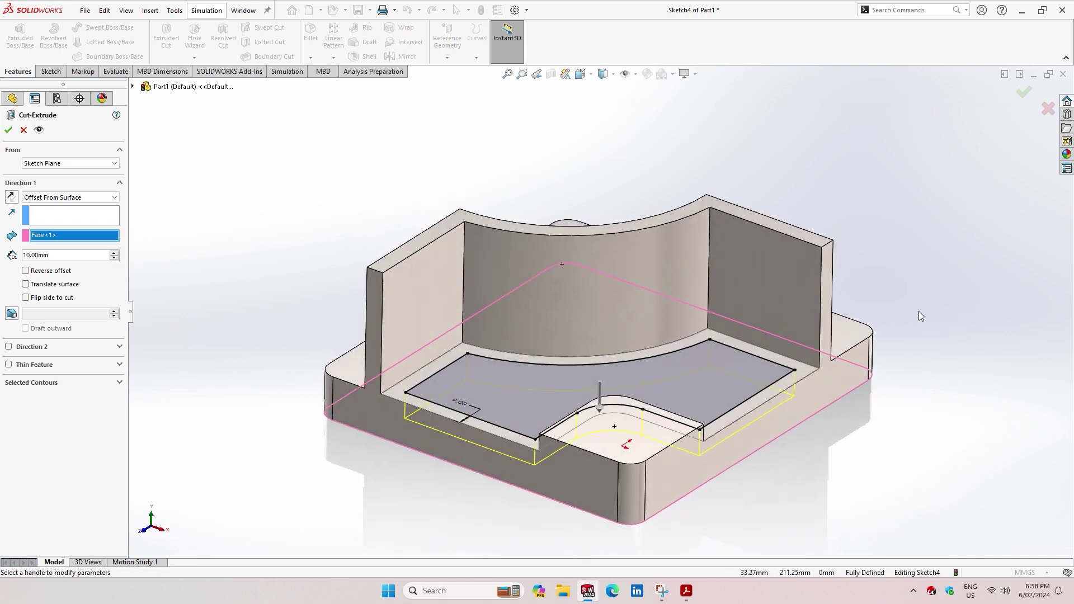
- After checking the exam drawing, set the offset to 5 mm and confirm the pocket cut
left_click(687, 591)
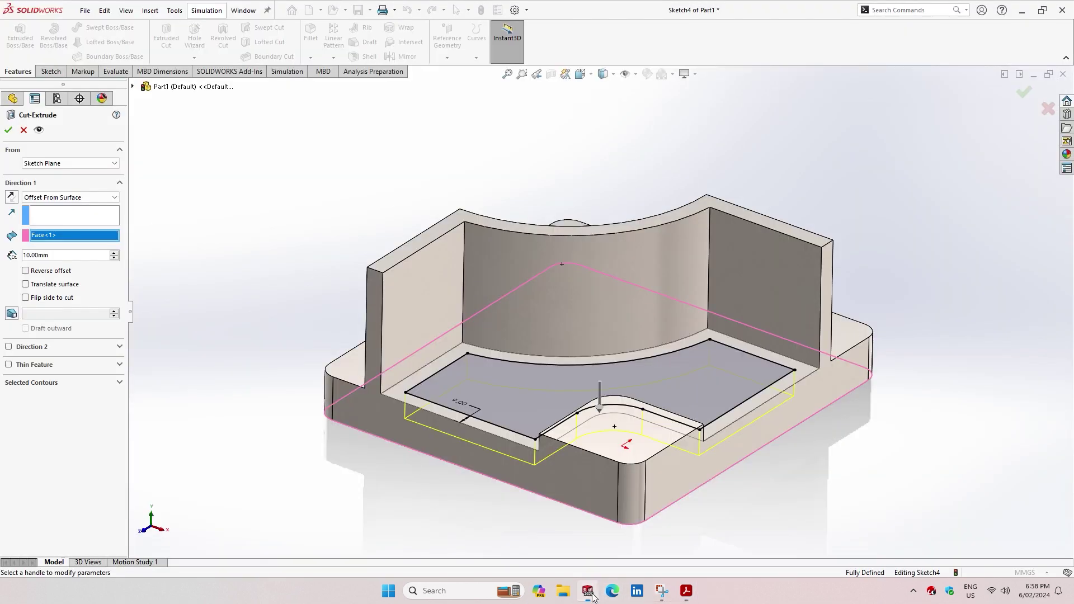
left_click(588, 591)
double_click(85, 256)
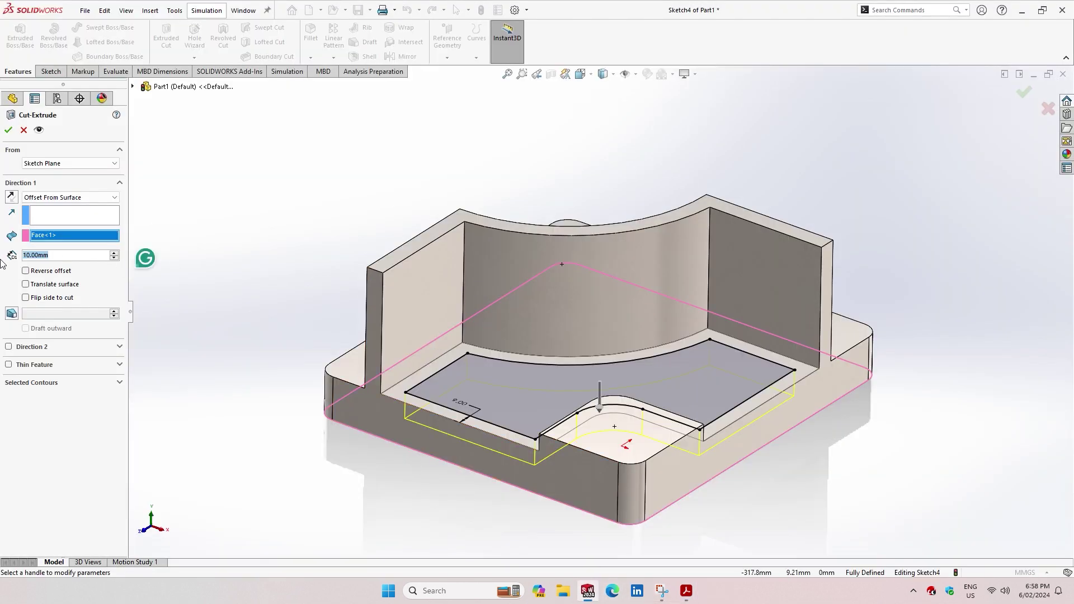
type("5")
key("Return")
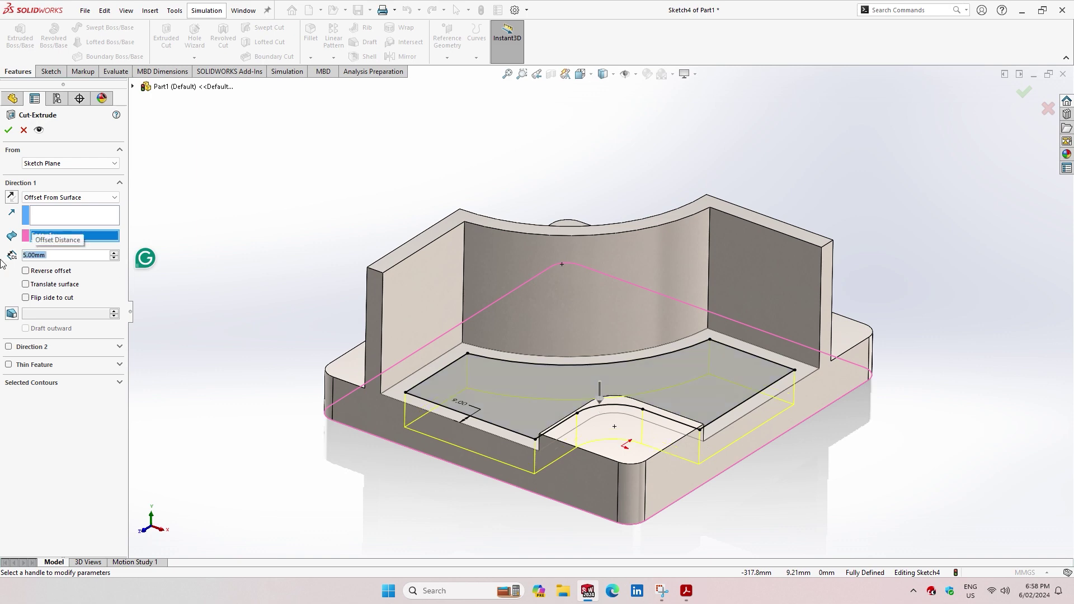
left_click(8, 129)
- Tilt the part to inspect the new pocket and compare it with the exam drawing
mouse_move(992, 166)
middle_mouse_down()
mouse_move(959, 261)
mouse_move(972, 232)
middle_mouse_up()
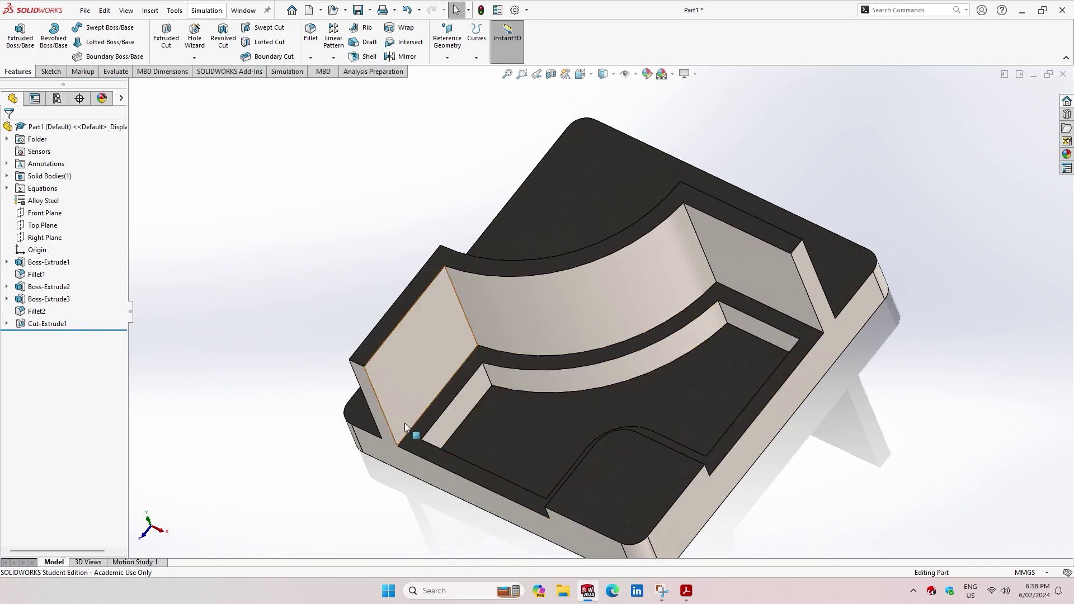
scroll(437, 417, "down", 3)
scroll(588, 486, "up", 2)
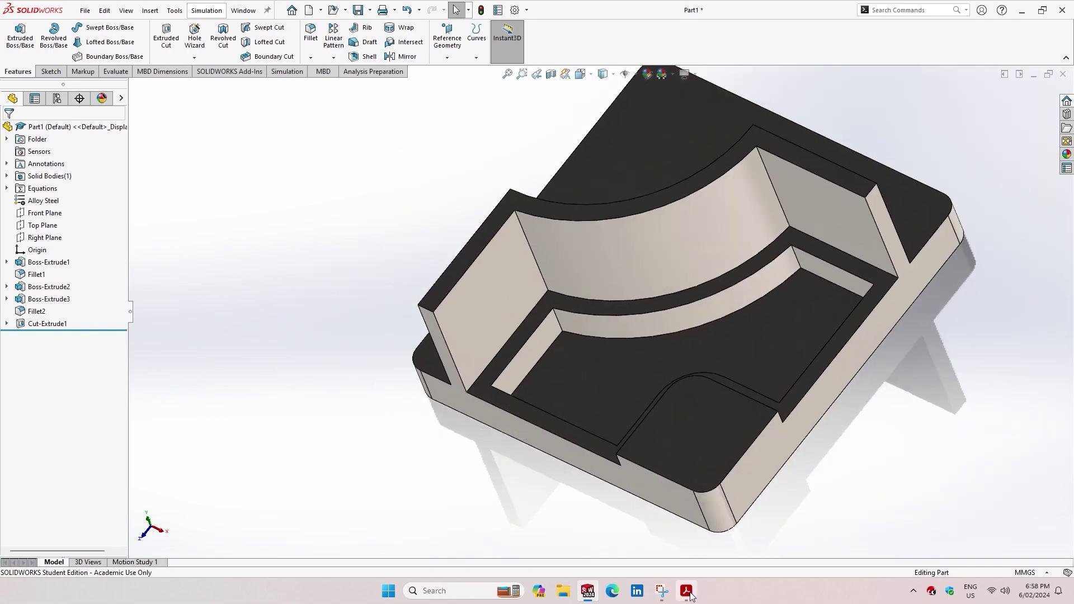
left_click(687, 592)
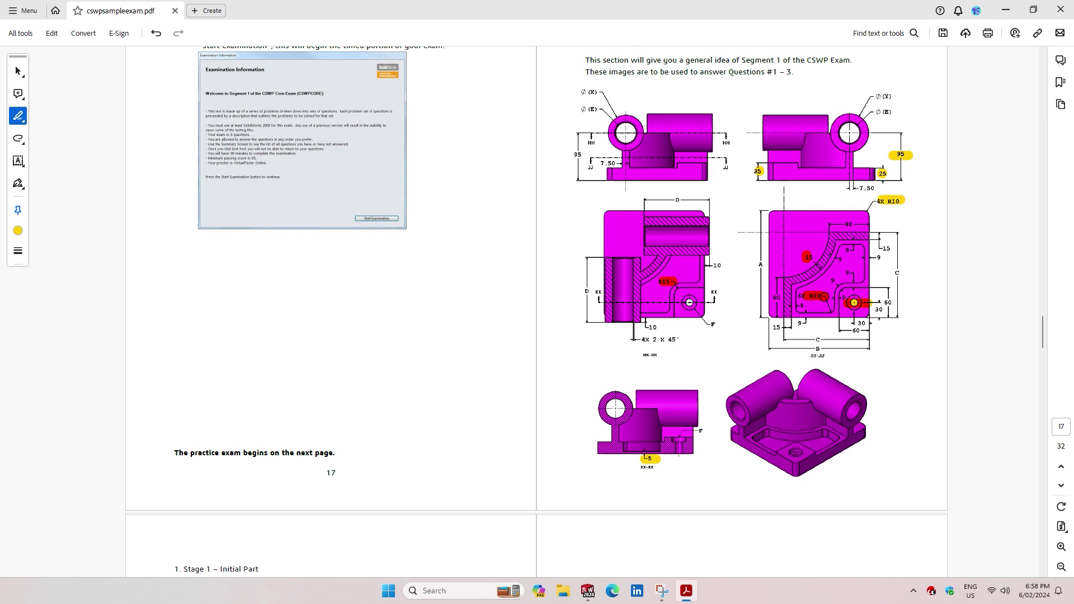
left_click(587, 591)
left_click(311, 33)
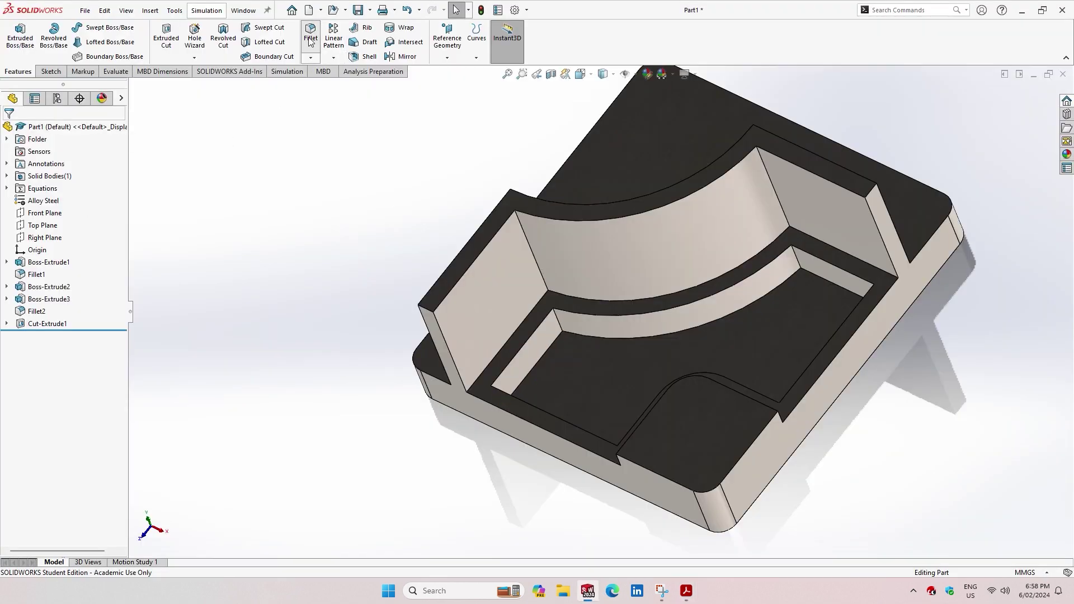
- Set the fillet radius to 10 mm and select the first three pocket corner edges
left_click(58, 357)
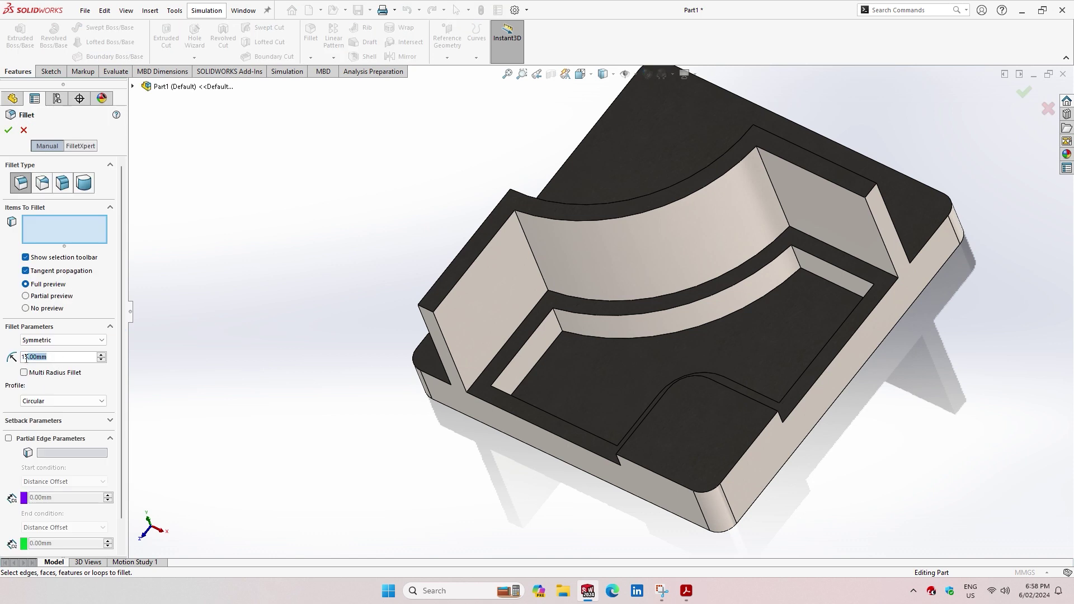
type("10")
key("Return")
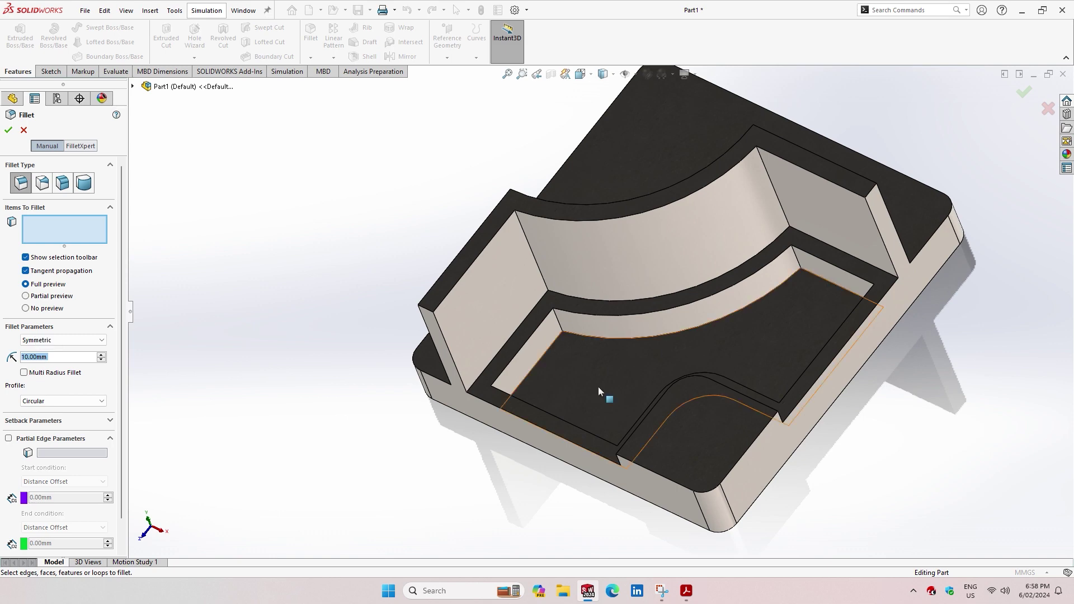
scroll(588, 358, "down", 5)
left_click(526, 281)
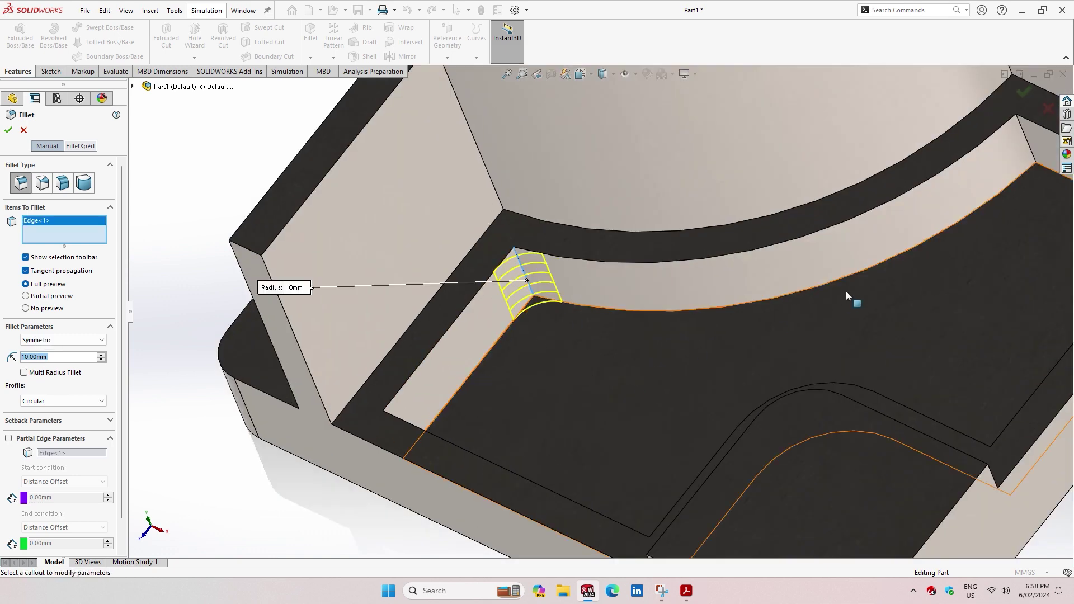
scroll(836, 261, "up", 5)
scroll(794, 241, "down", 5)
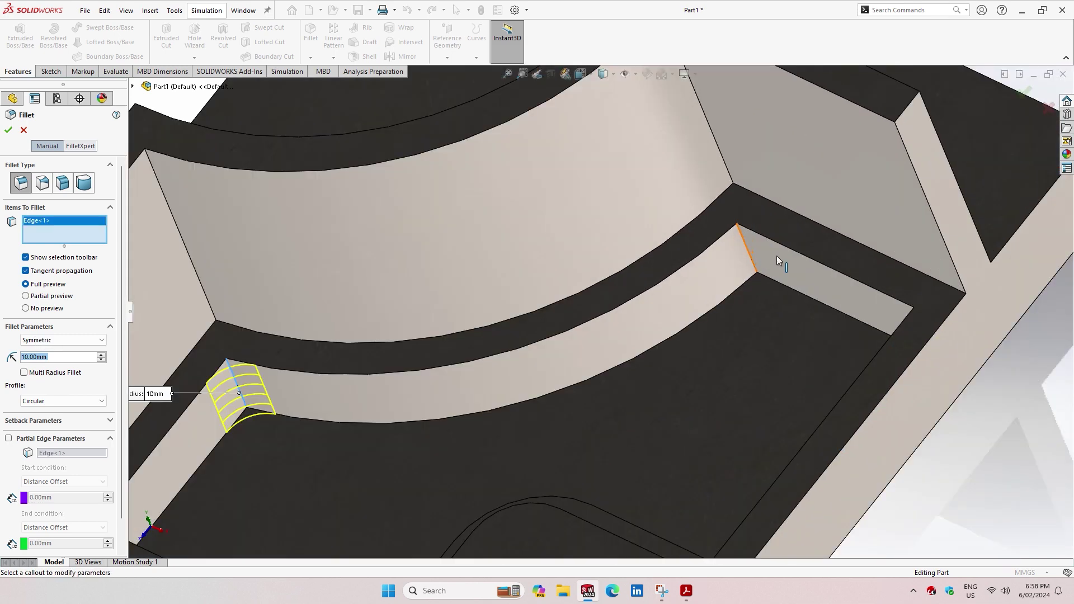
left_click(749, 253)
scroll(768, 347, "up", 5)
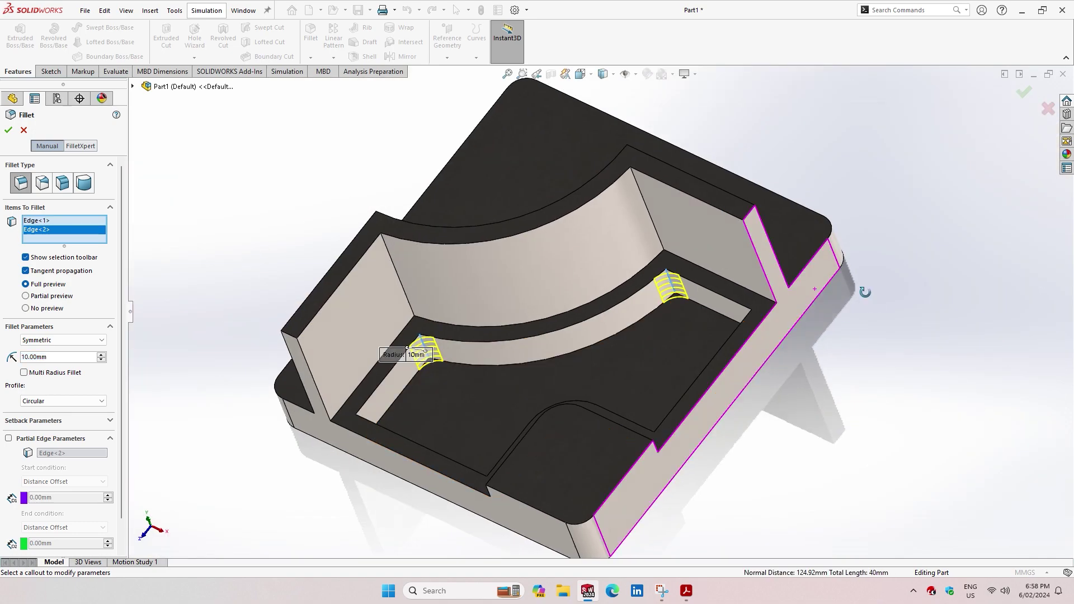
middle_click_drag(772, 352, 925, 340)
scroll(721, 308, "down", 4)
scroll(646, 311, "down", 2)
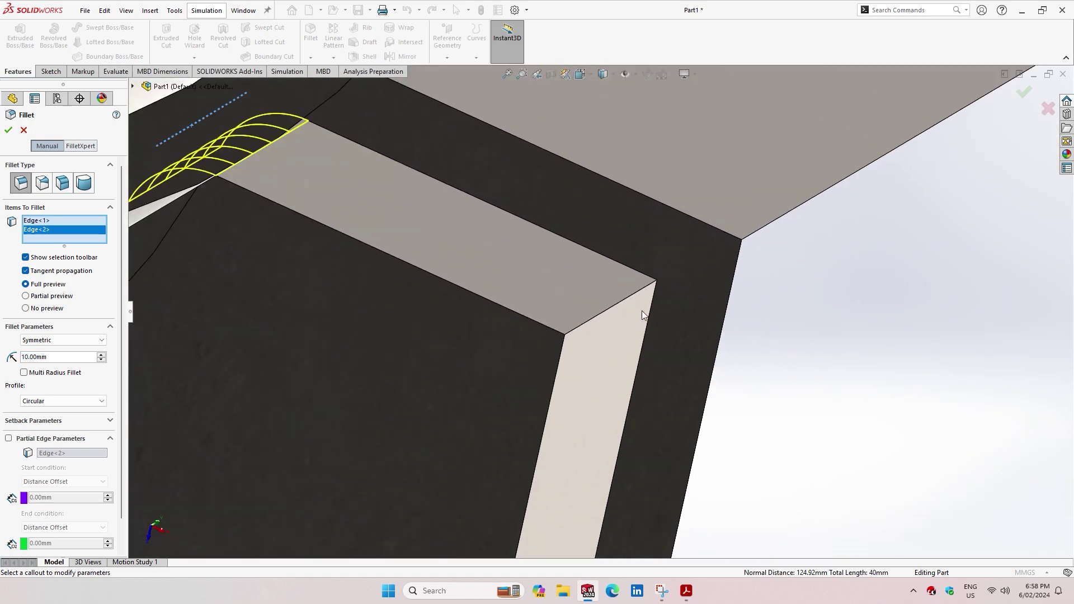
left_click(619, 307)
- Add the remaining three pocket corner edges and confirm the 10 mm fillet as Fillet3
scroll(697, 369, "up", 5)
middle_click_drag(783, 389, 720, 483)
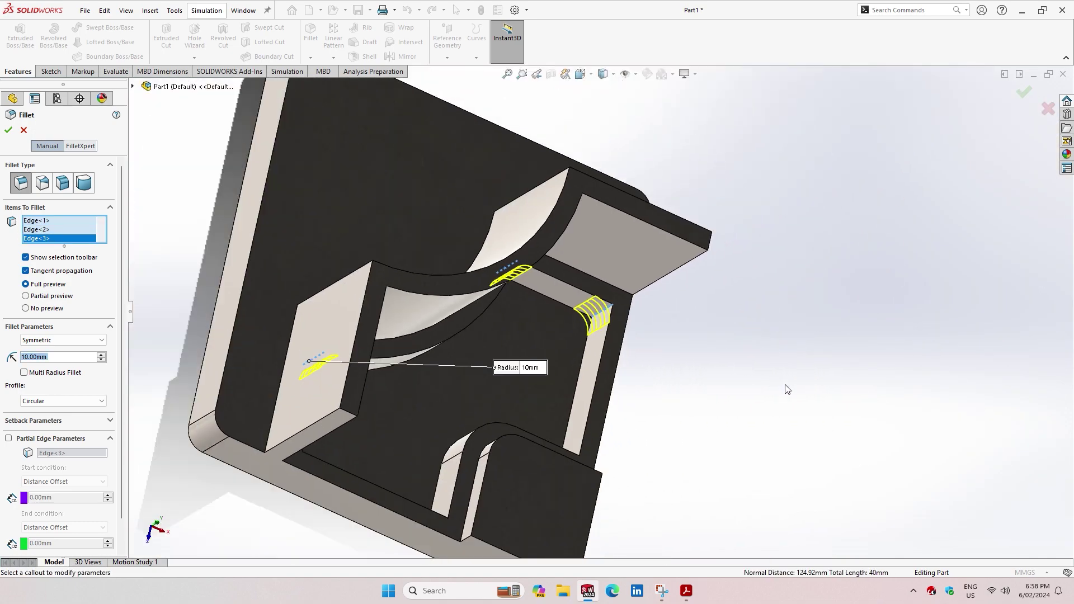
scroll(539, 401, "down", 3)
scroll(783, 431, "down", 2)
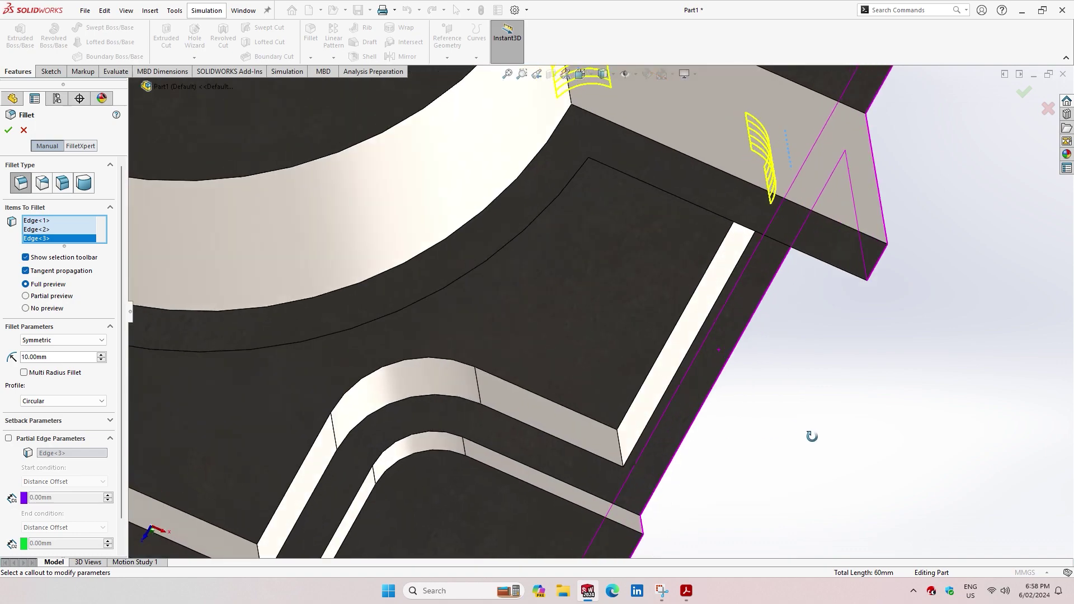
scroll(813, 435, "down", 2)
scroll(636, 454, "down", 2)
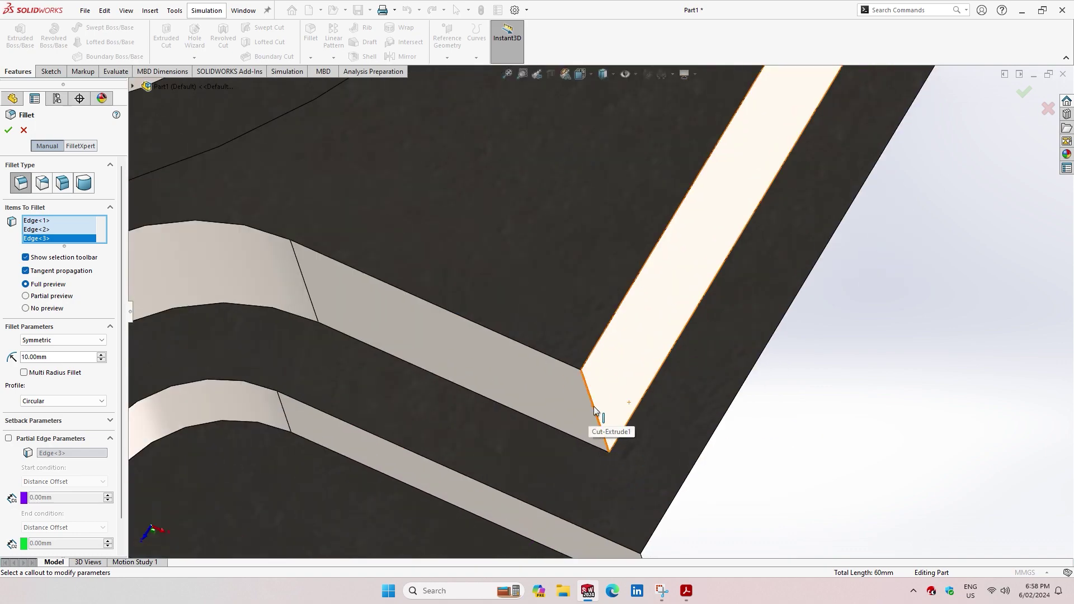
left_click(594, 411)
scroll(595, 411, "up", 3)
scroll(744, 456, "up", 2)
mouse_move(744, 457)
middle_mouse_down()
mouse_move(728, 335)
mouse_move(670, 372)
middle_mouse_up()
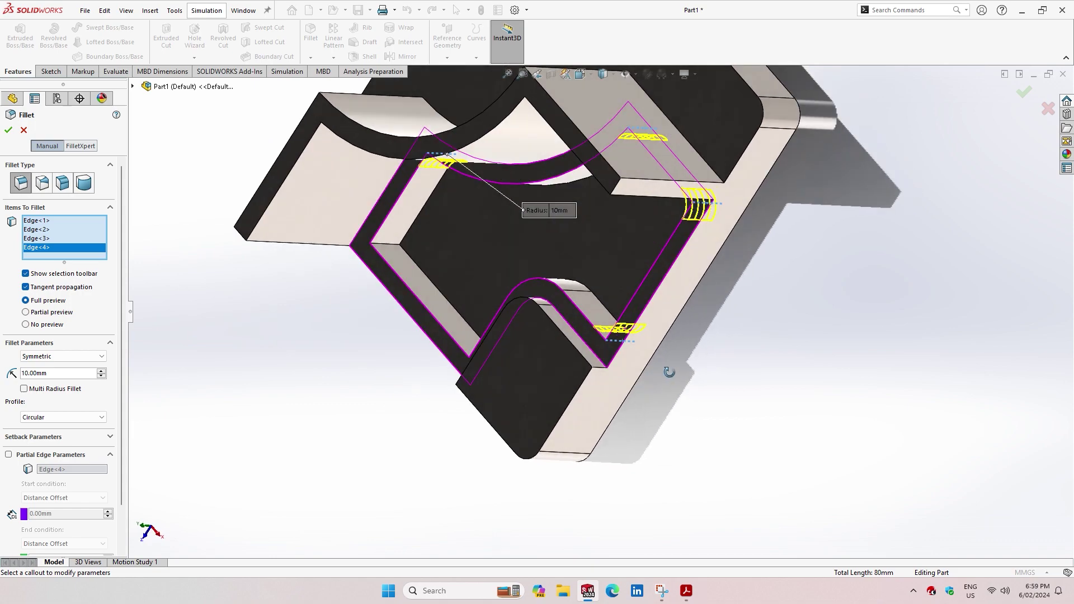
scroll(427, 244, "down", 3)
scroll(474, 303, "down", 2)
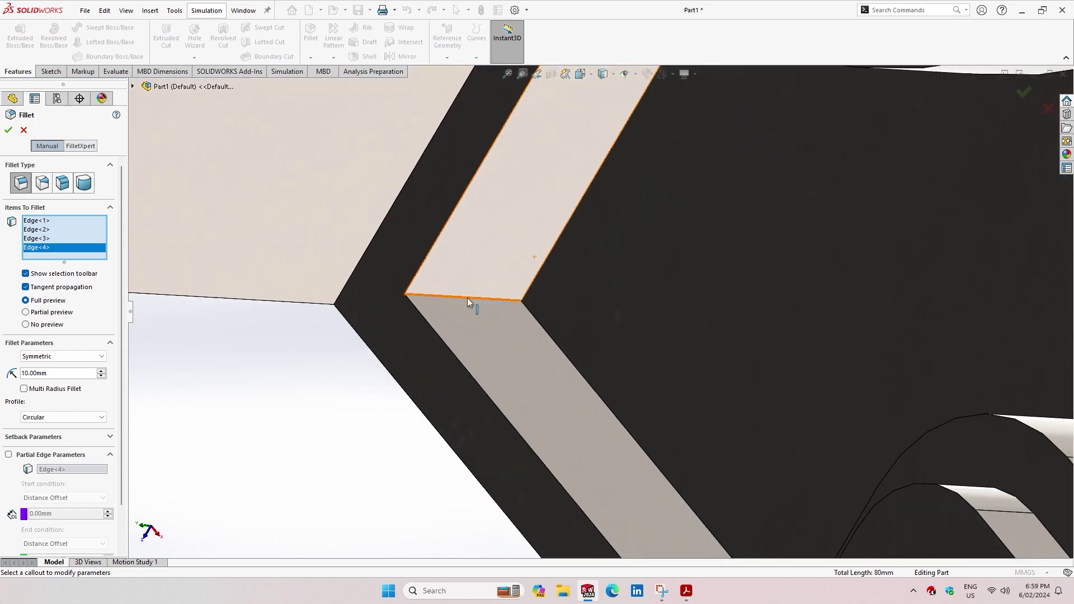
left_click(468, 298)
scroll(415, 367, "up", 2)
scroll(445, 422, "up", 2)
scroll(797, 433, "down", 3)
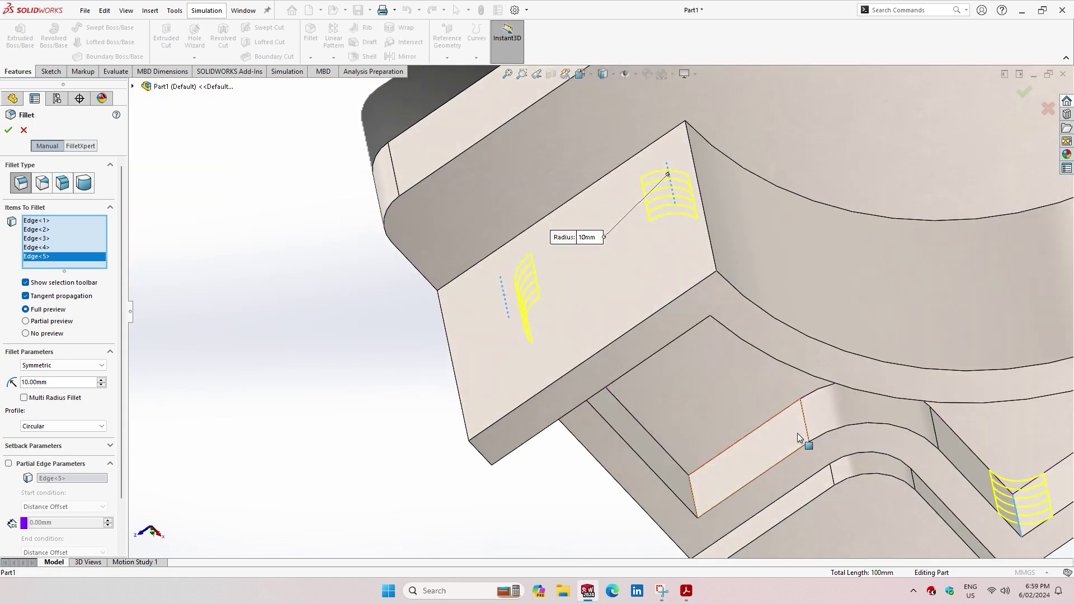
scroll(797, 433, "down", 3)
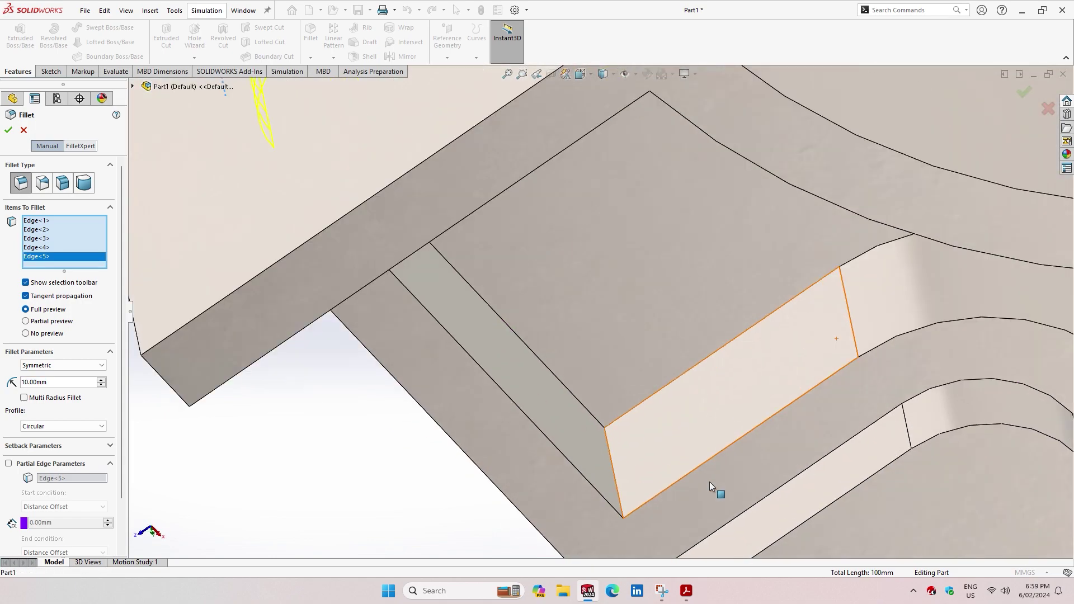
left_click(613, 465)
scroll(615, 492, "up", 3)
scroll(646, 490, "up", 2)
mouse_move(794, 497)
middle_mouse_down()
mouse_move(862, 321)
mouse_move(633, 299)
middle_mouse_up()
left_click(9, 130)
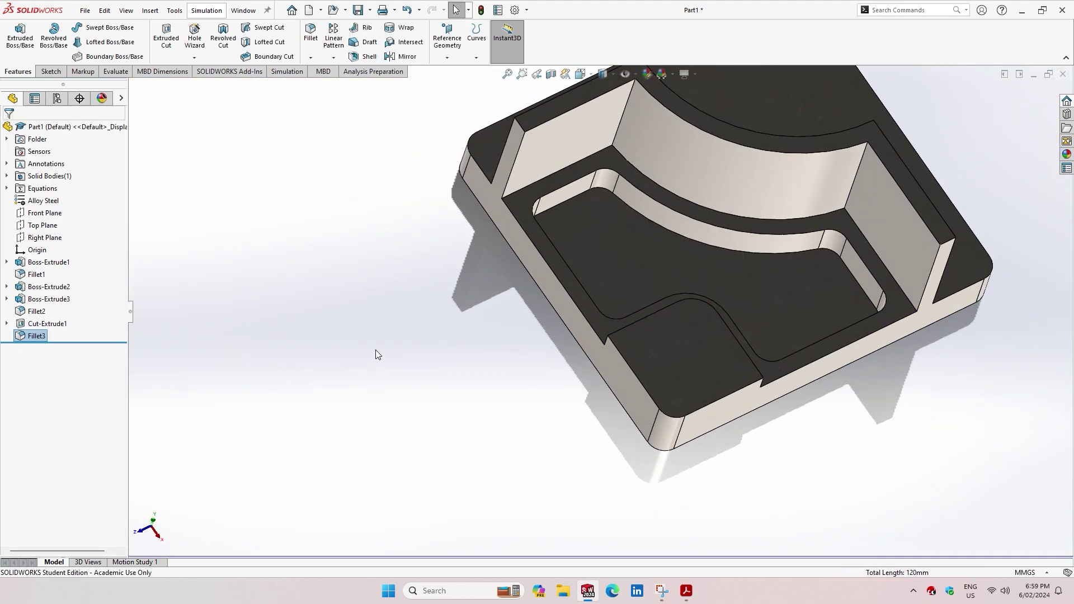
- Compare the filleted part with the exam drawing PDF, then right-click the plate's left side face
scroll(694, 385, "up", 3)
mouse_move(795, 380)
middle_mouse_down()
mouse_move(866, 298)
mouse_move(846, 376)
mouse_move(846, 302)
mouse_move(934, 346)
mouse_move(842, 401)
middle_mouse_up()
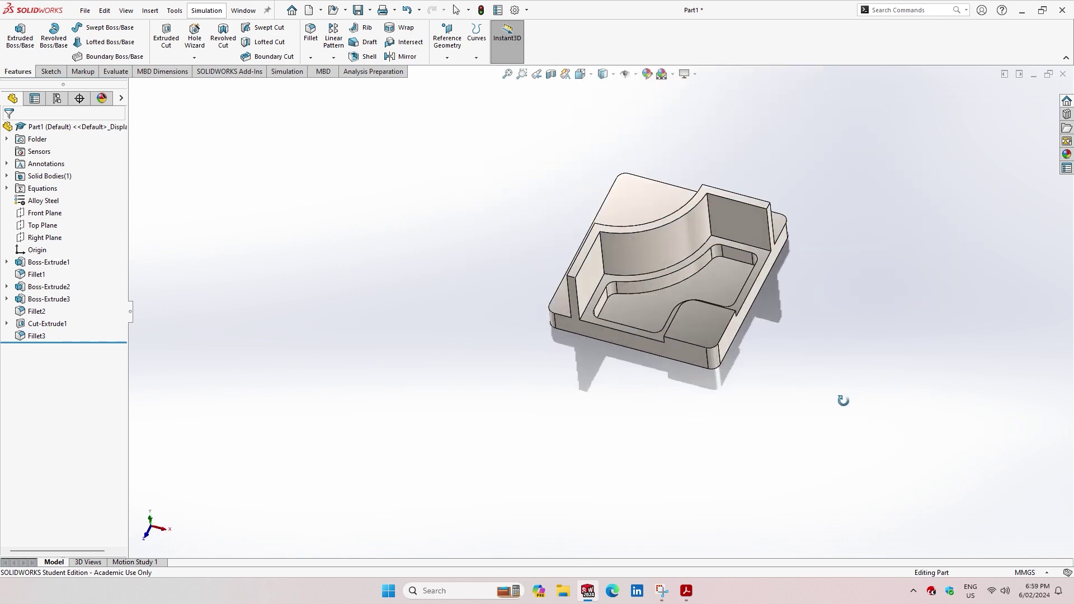
scroll(720, 285, "down", 5)
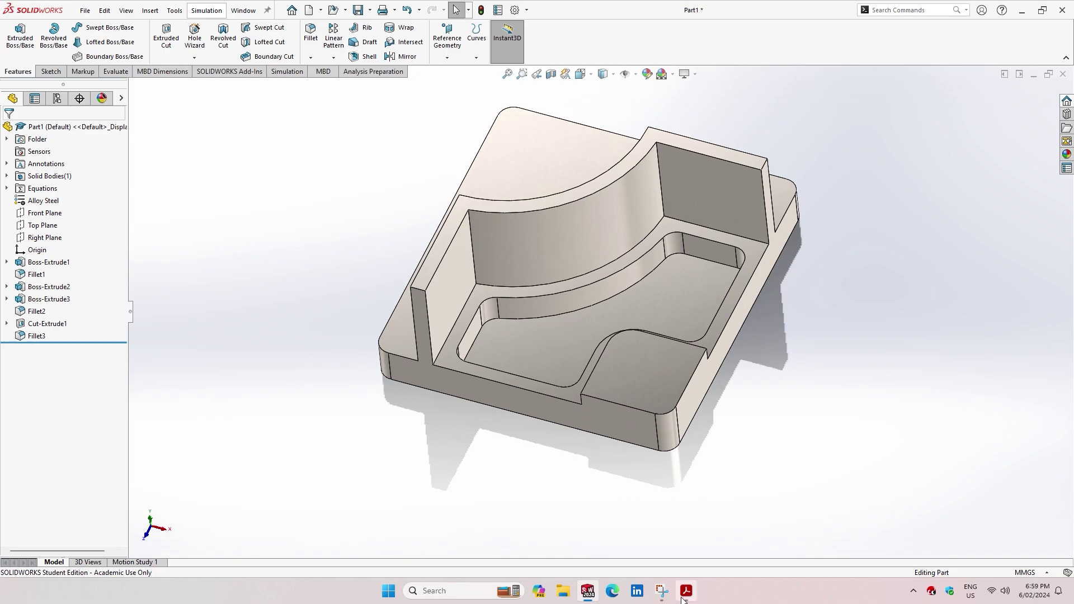
left_click(686, 594)
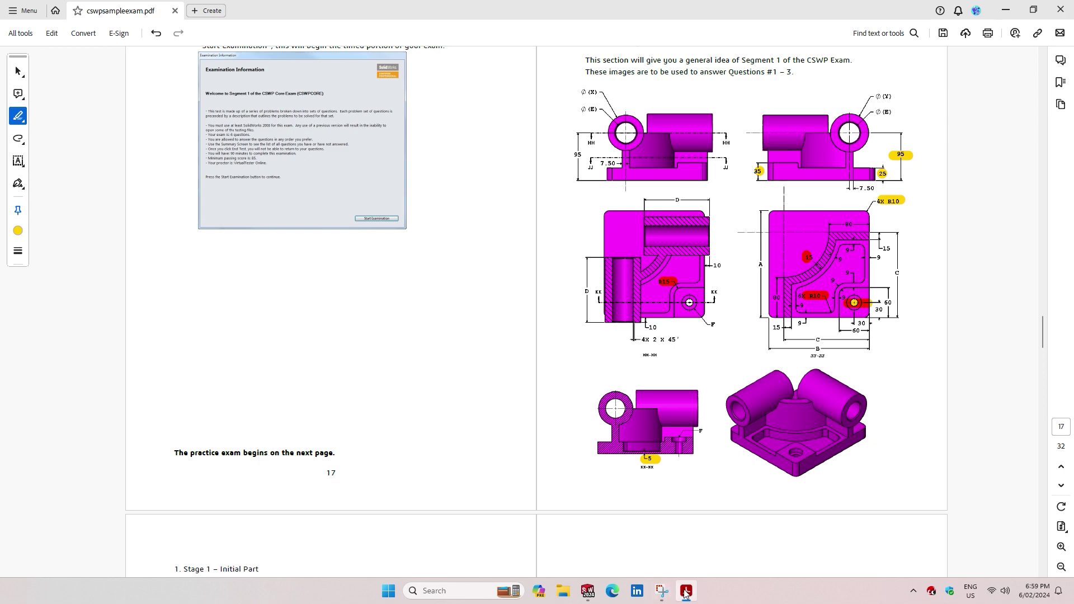
left_click(588, 591)
scroll(484, 390, "down", 5)
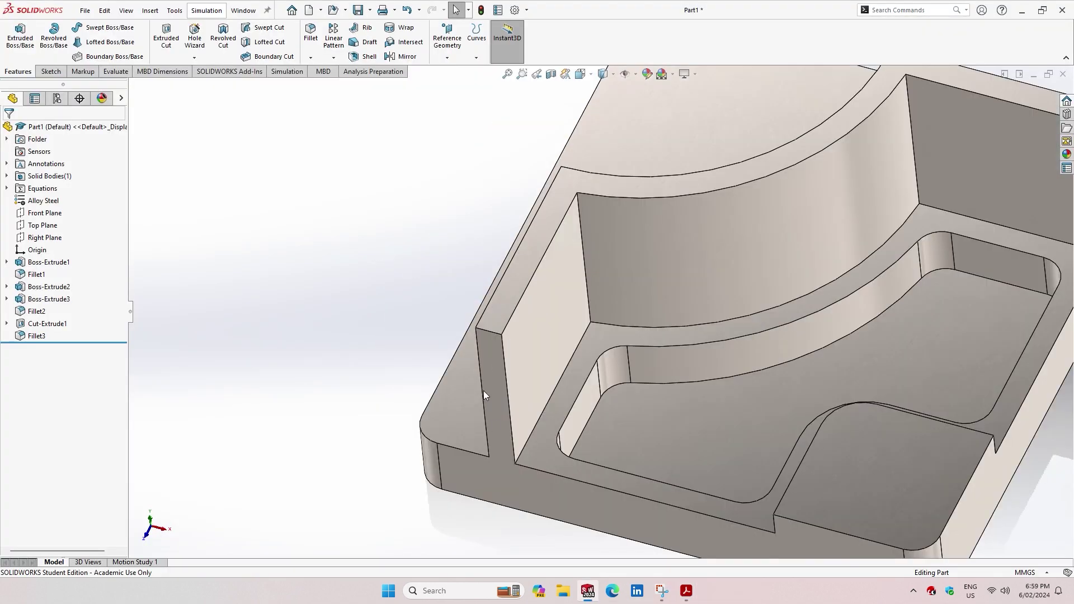
right_click(495, 369)
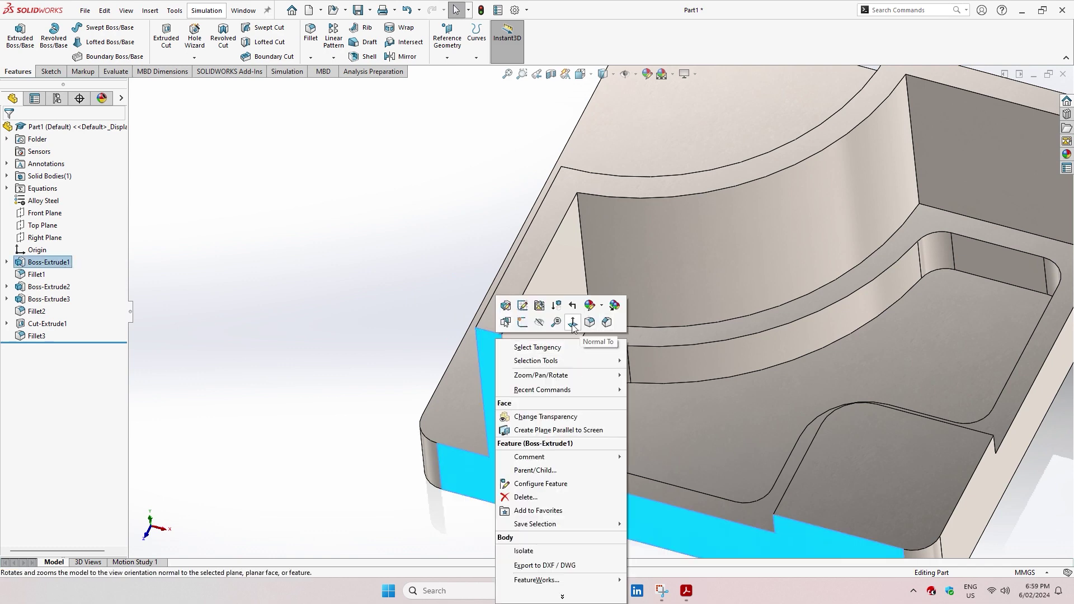
- View the side face Normal To and begin a new sketch on it
left_click(573, 323)
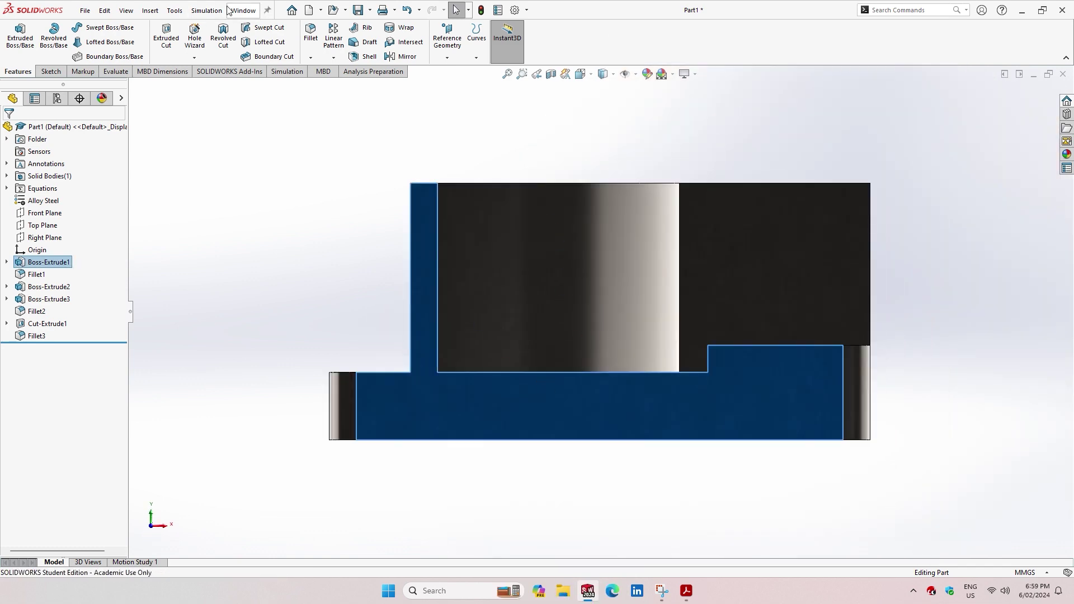
left_click(51, 71)
left_click(10, 45)
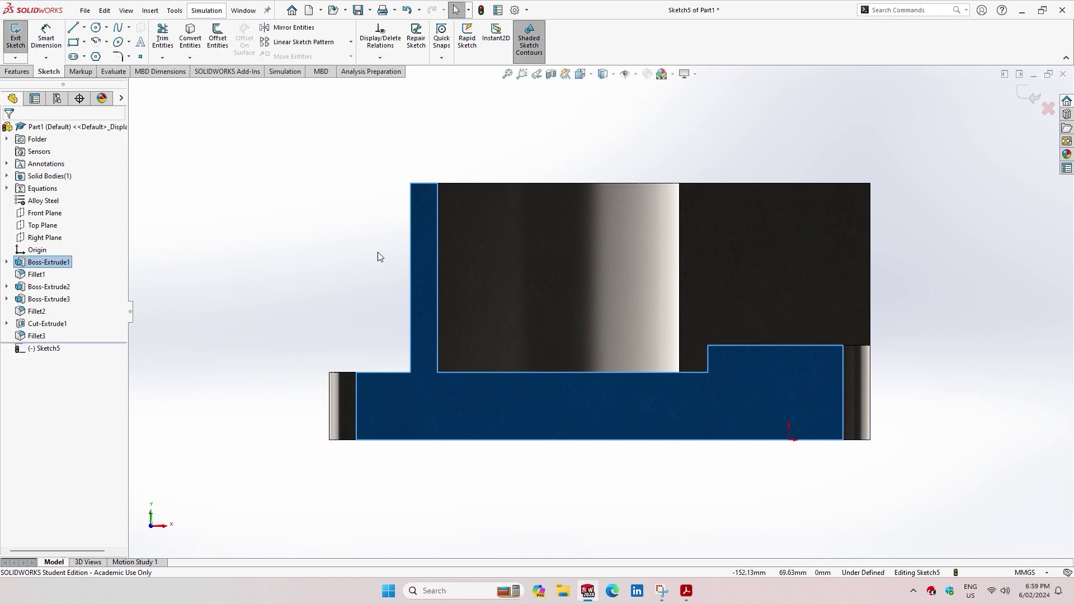
scroll(425, 202, "down", 1)
scroll(448, 193, "down", 1)
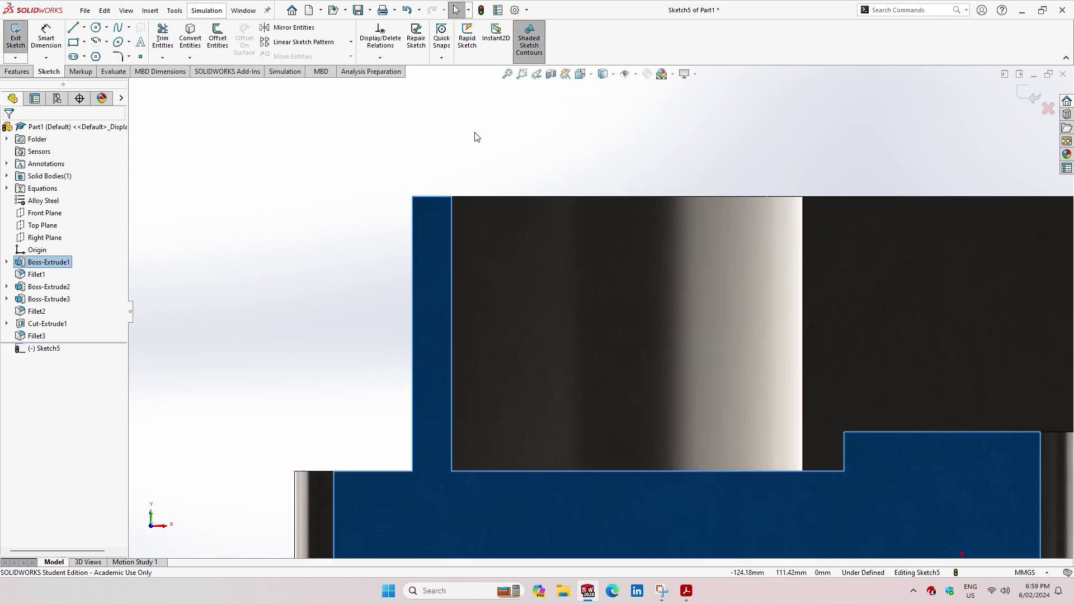
- Draw a circle of about 33.8 radius centred at the wall's top corner, then revisit the drawing
left_click(95, 27)
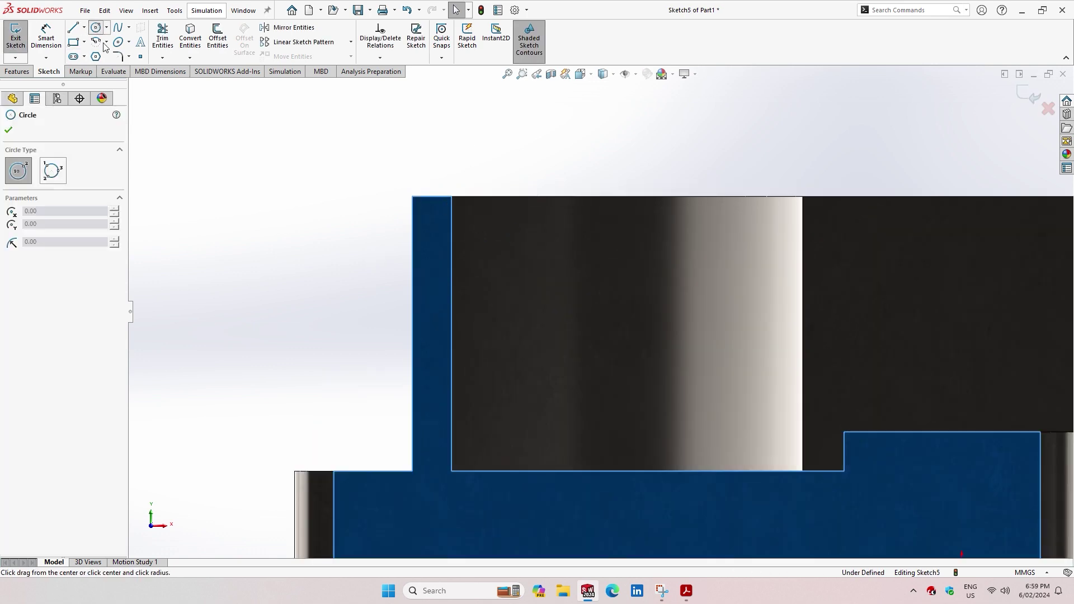
left_click(433, 234)
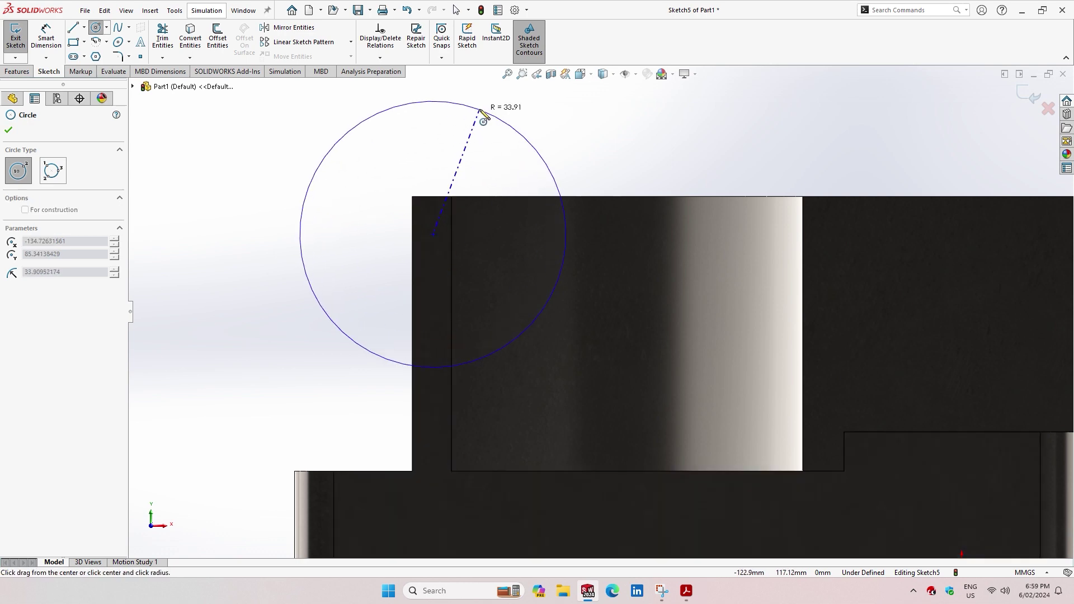
left_click(482, 110)
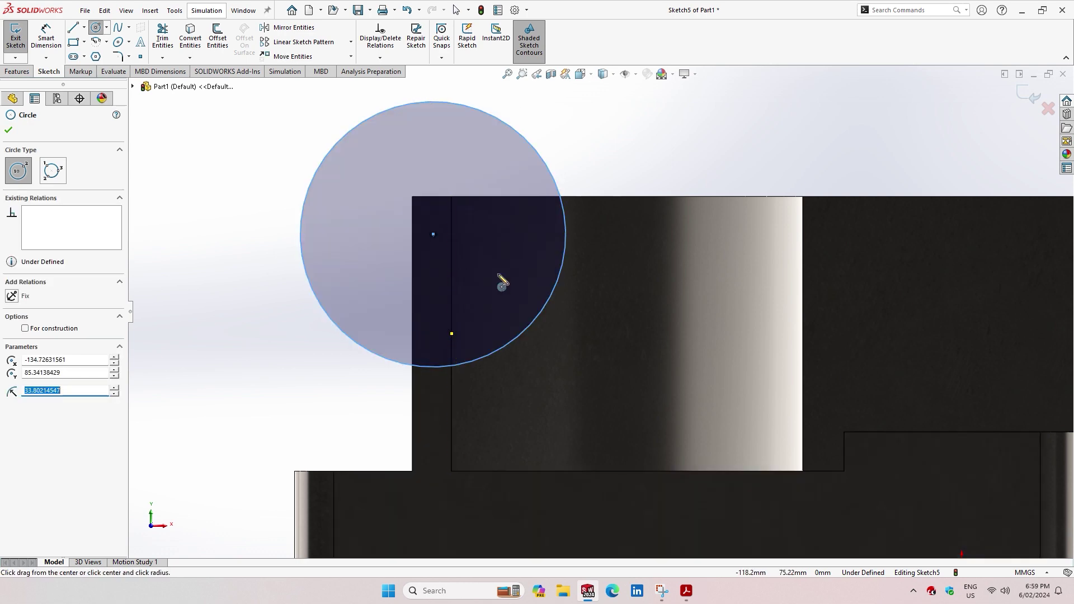
left_click(9, 131)
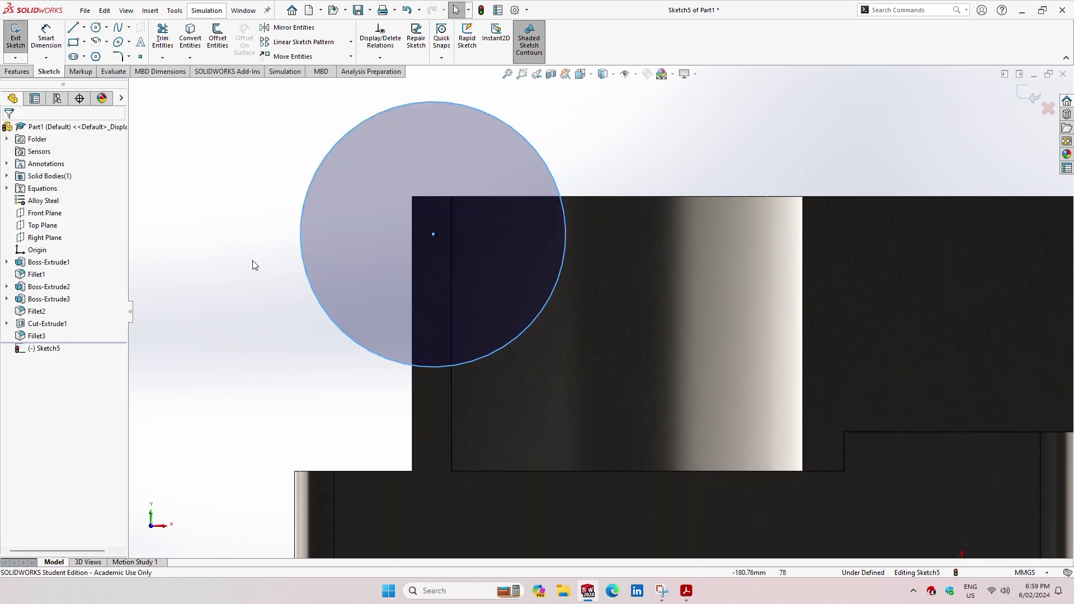
key("f")
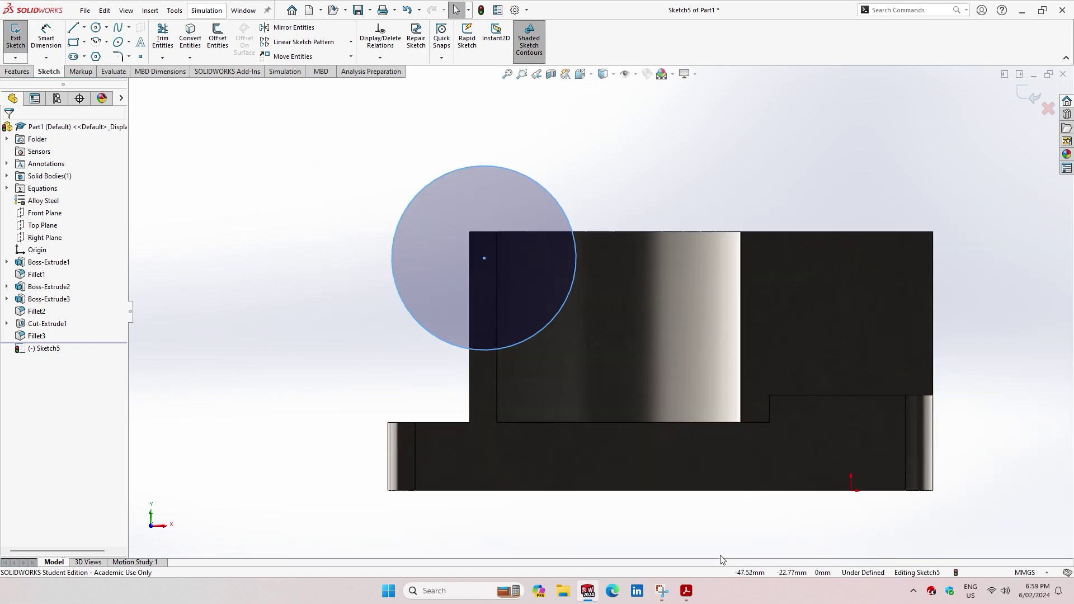
left_click(686, 591)
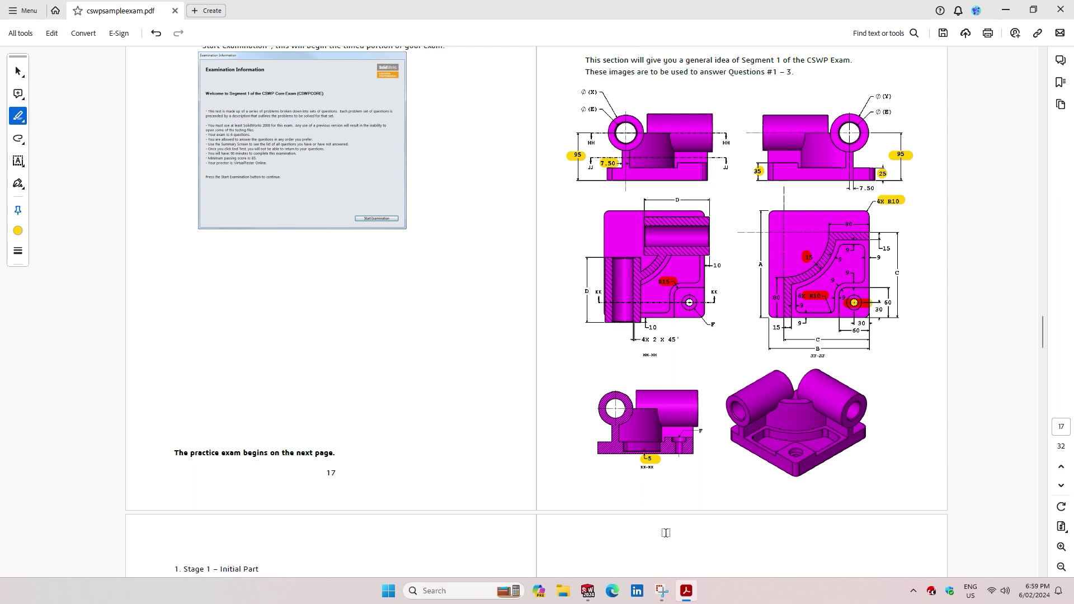
- Return from the exam PDF to the Part1 sketch in SOLIDWORKS
left_click(588, 590)
left_click(46, 39)
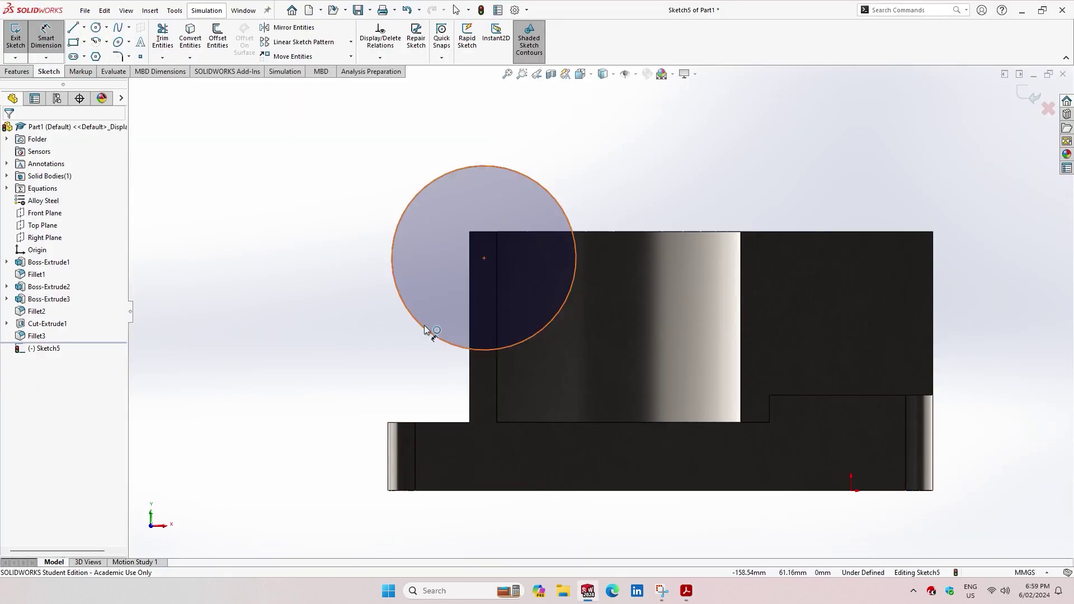
- Place the circle centre 7.5 mm from the upright's left edge
left_click(484, 259)
left_click(470, 275)
left_click(480, 523)
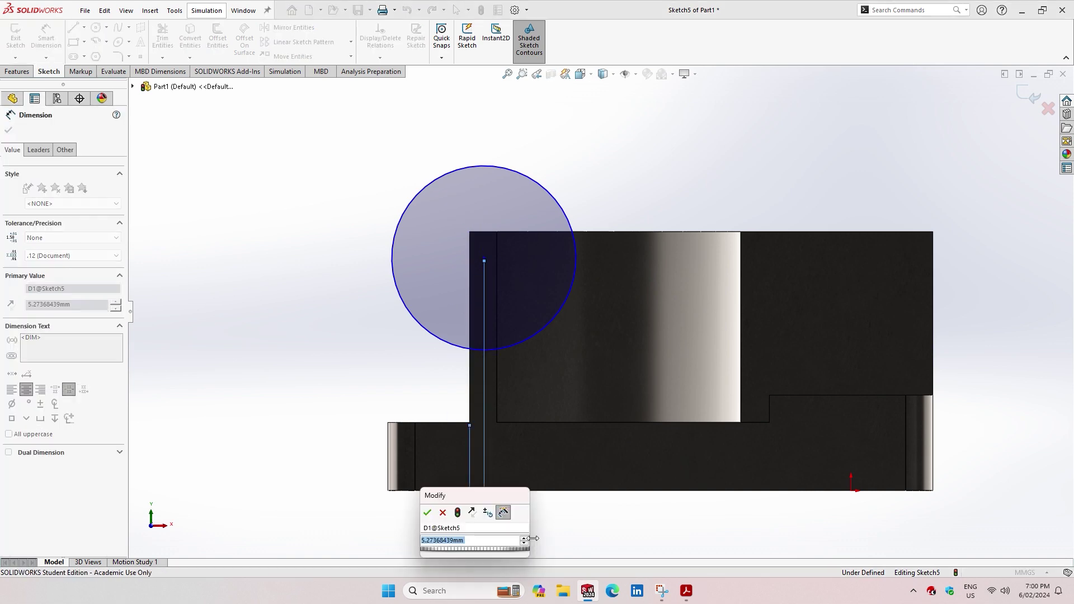
type("7.5")
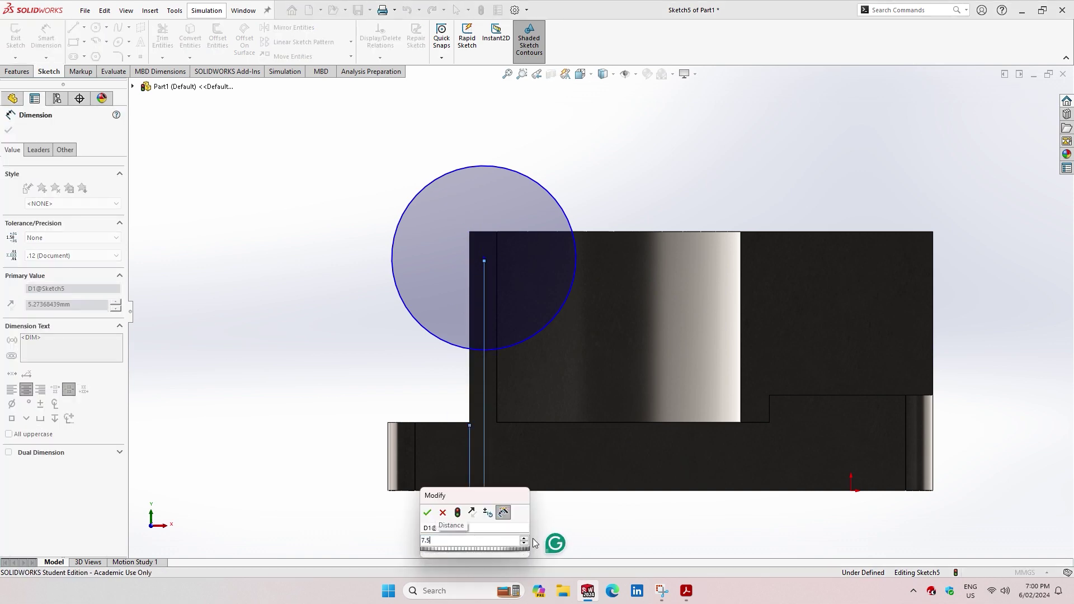
key("Return")
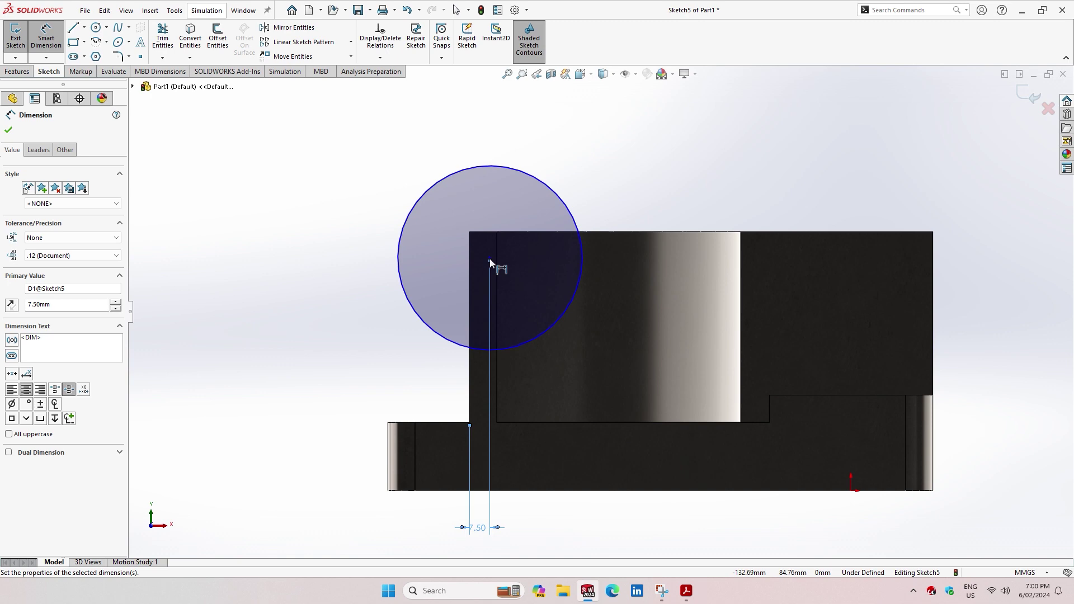
- Set the circle centre's height to 95 mm above the part's bottom edge
left_click(489, 259)
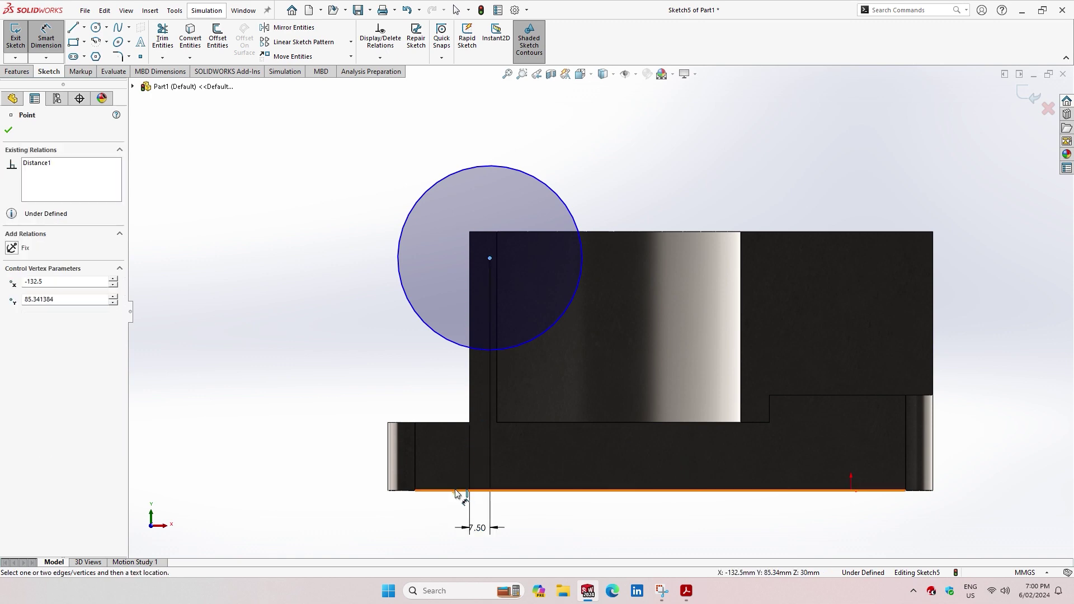
left_click(456, 491)
left_click(278, 358)
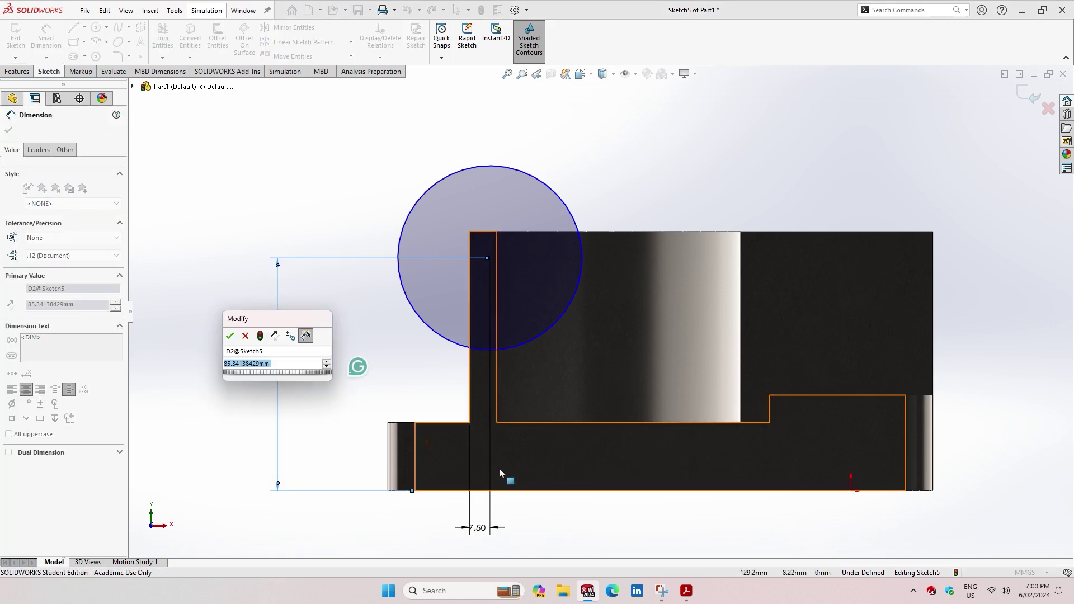
type("95")
key("Return")
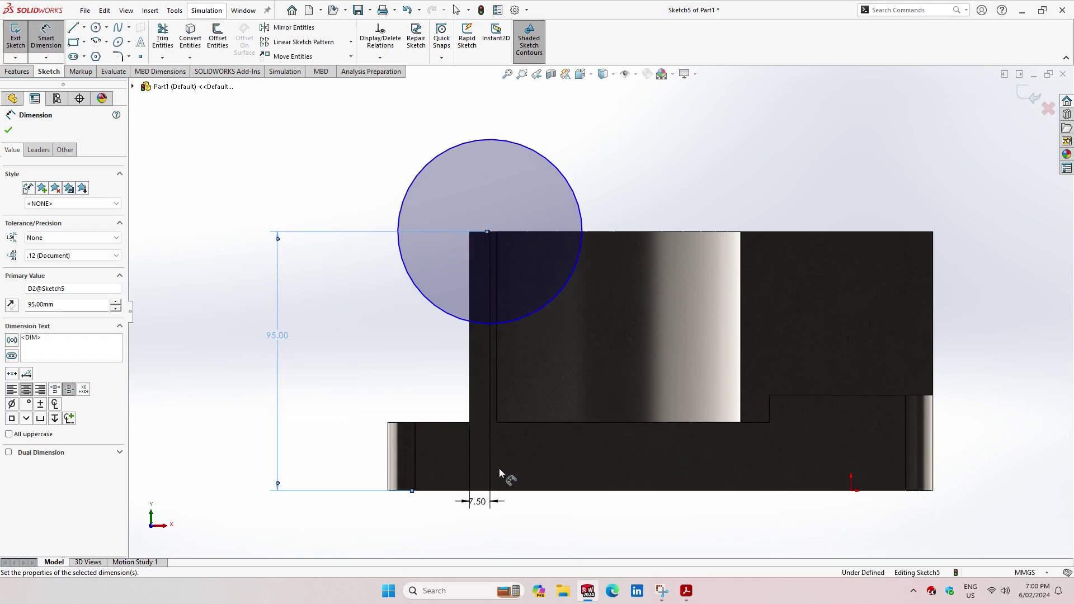
scroll(598, 196, "down", 3)
scroll(539, 286, "up", 1)
scroll(539, 286, "up", 1)
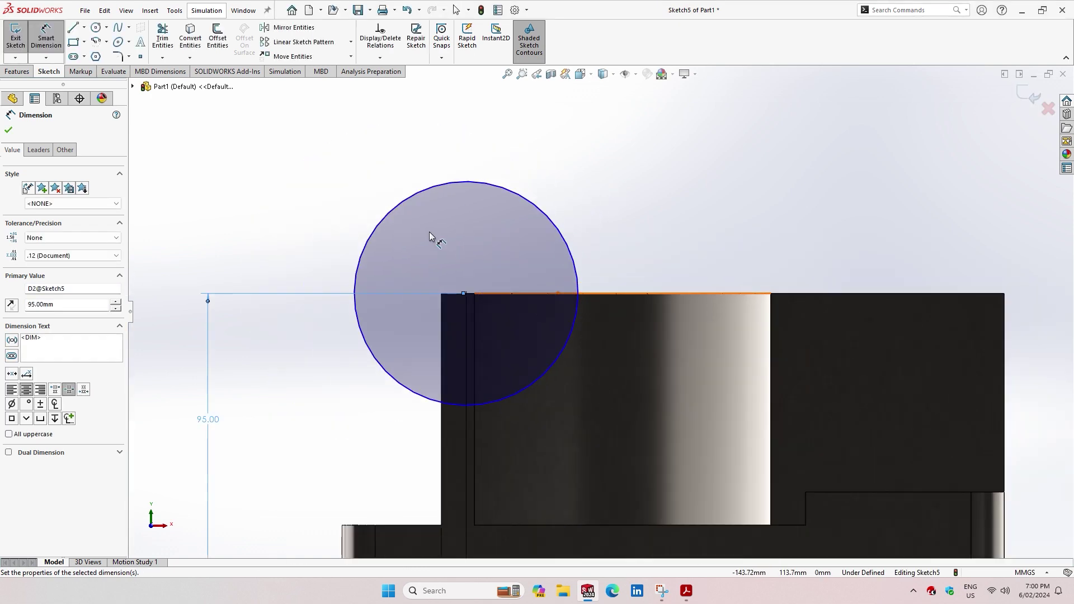
- Link the circle diameter to global variable X (71) and finish the sketch
left_click(400, 205)
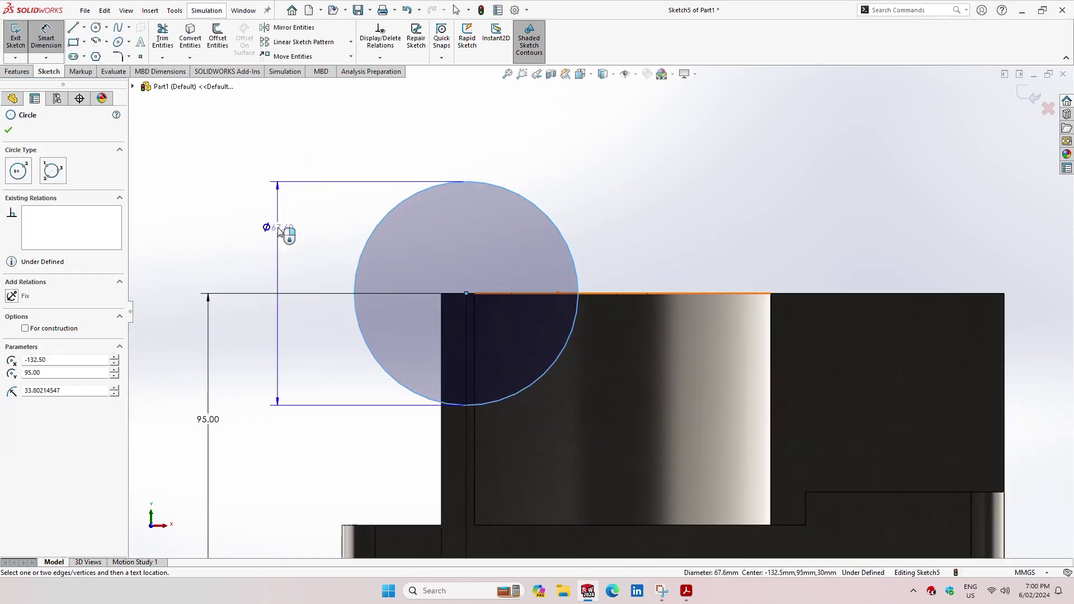
left_click(278, 227)
type("=")
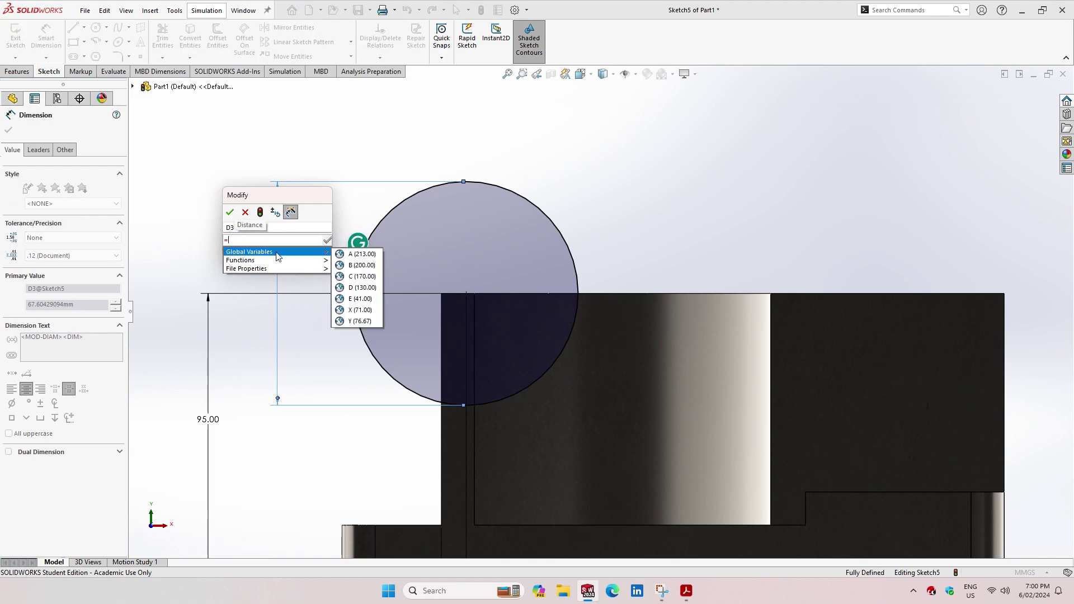
left_click(357, 310)
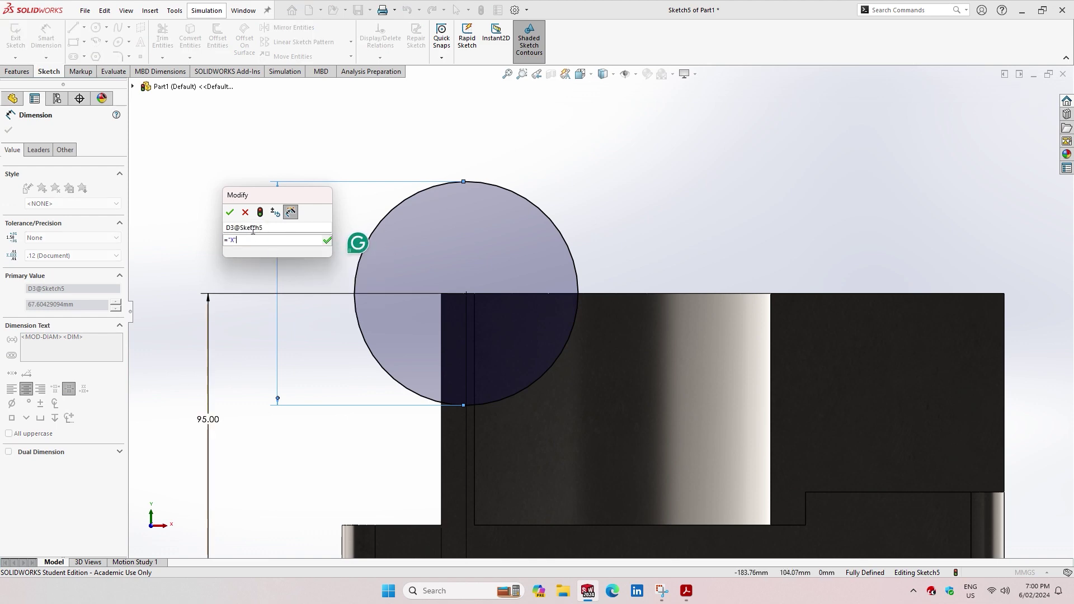
left_click(229, 212)
scroll(598, 200, "up", 4)
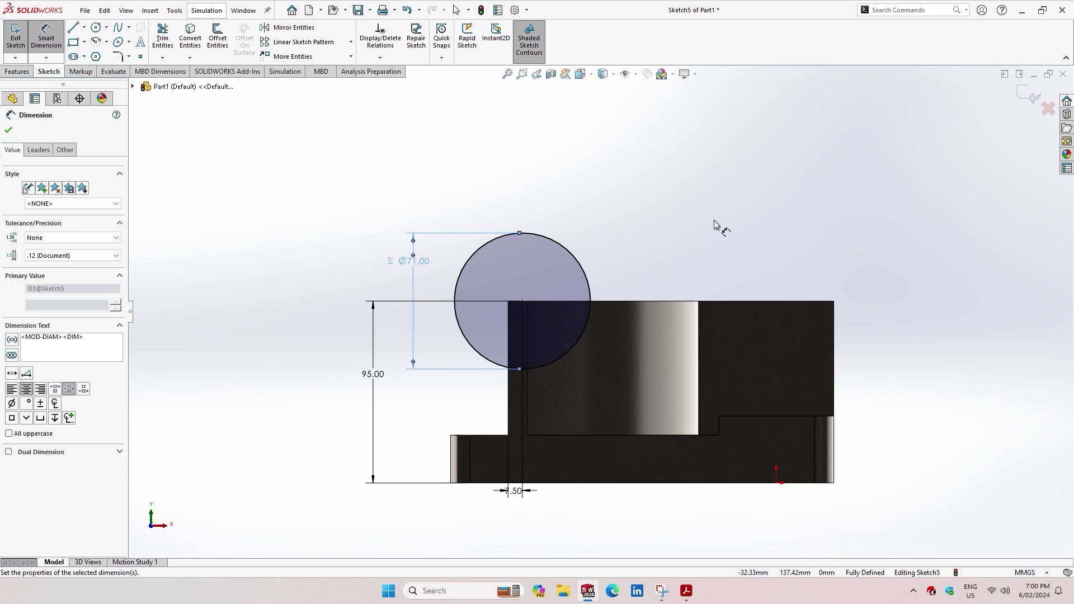
left_click(8, 131)
left_click(18, 71)
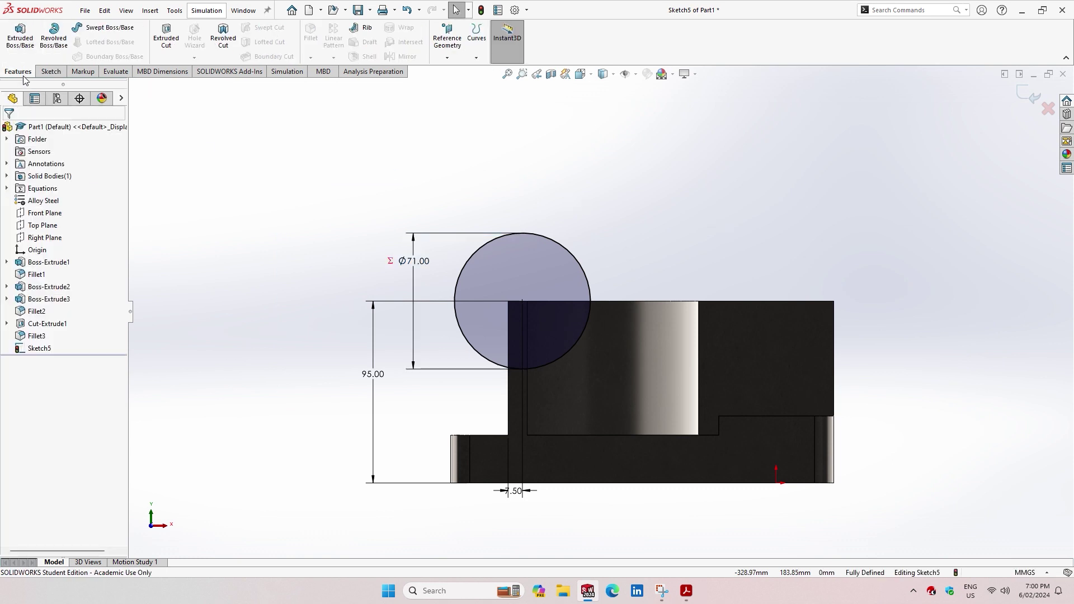
- Start an extruded boss from the circle, beginning at a 10 mm offset from the sketch plane
left_click(20, 35)
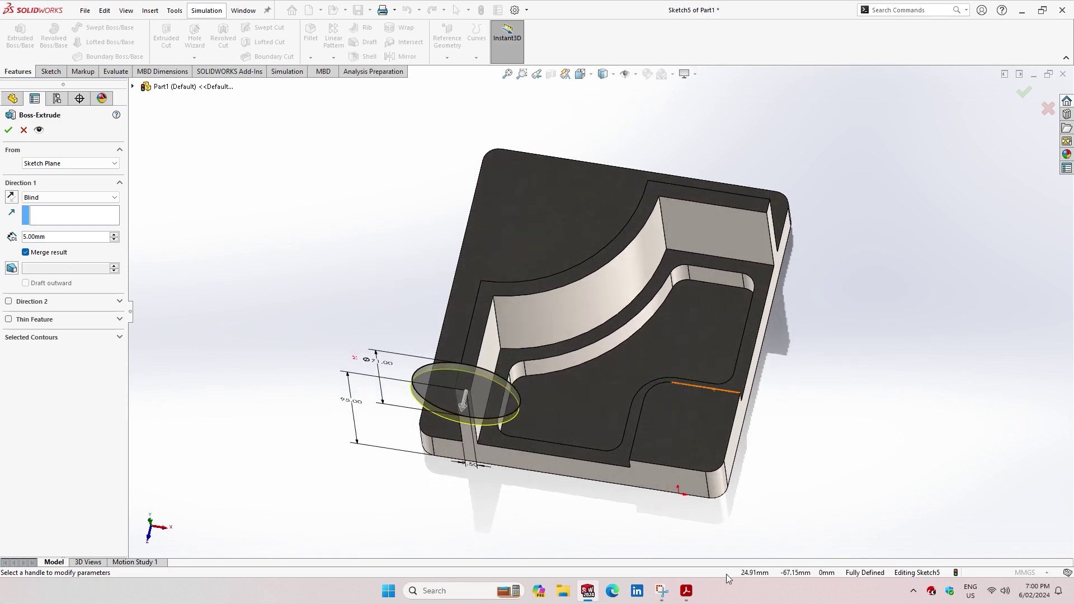
left_click(692, 597)
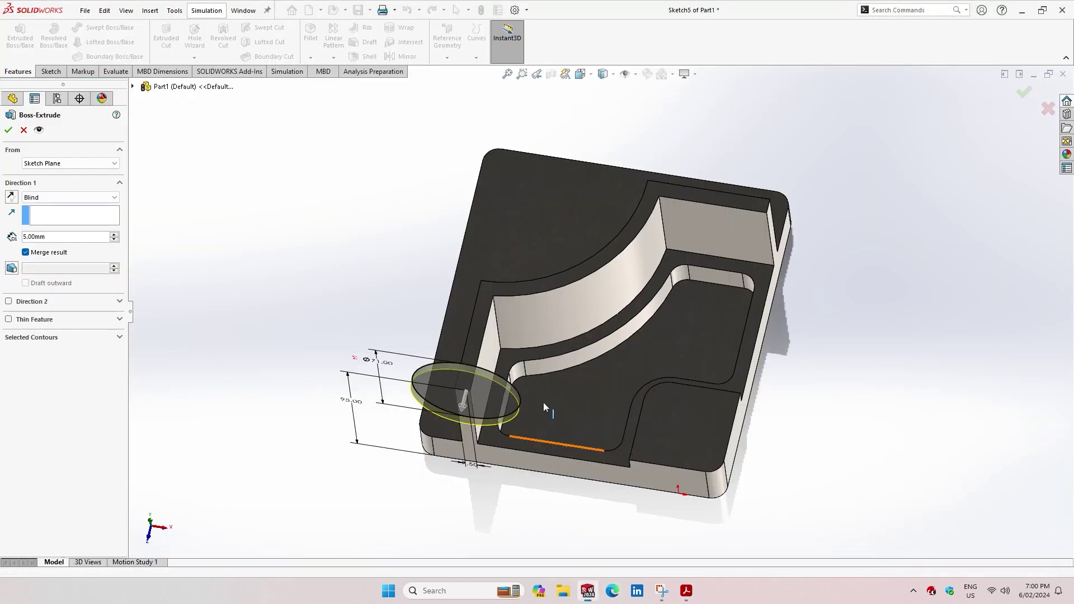
left_click(587, 591)
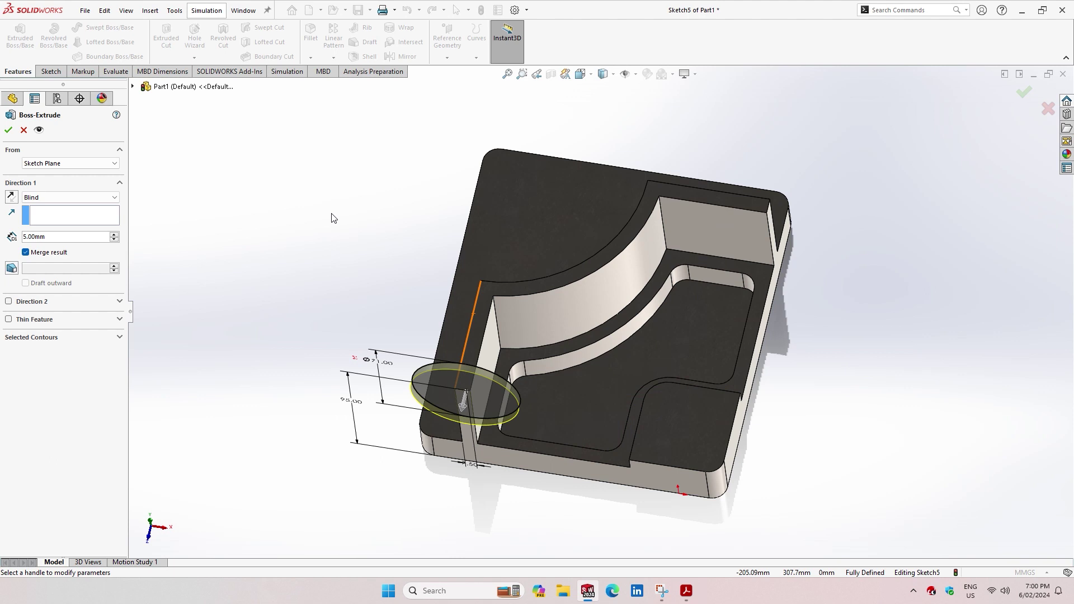
left_click(65, 198)
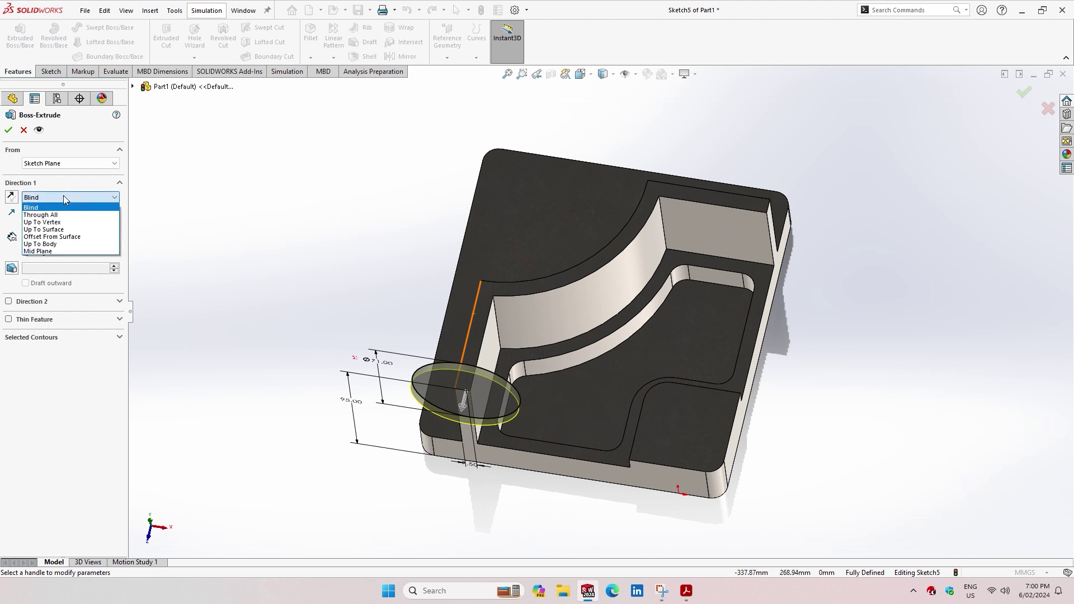
left_click(68, 165)
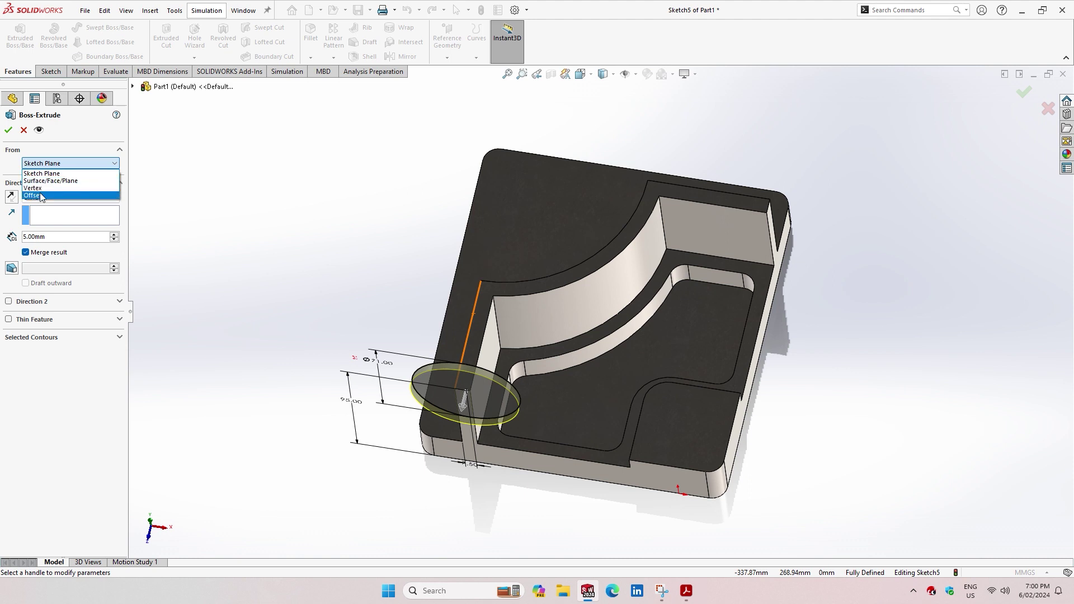
left_click(41, 196)
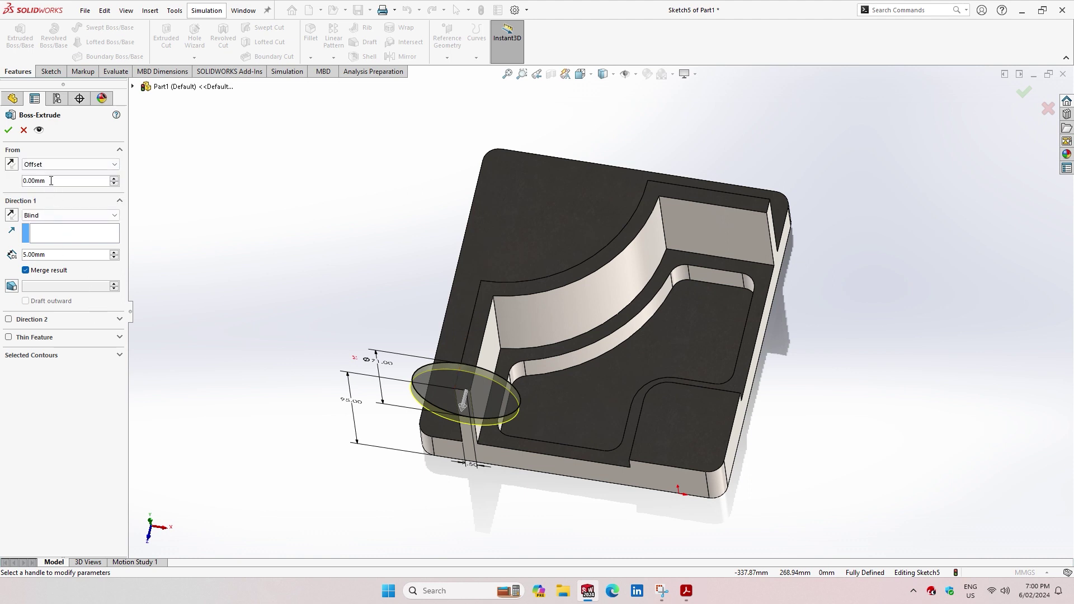
type("10")
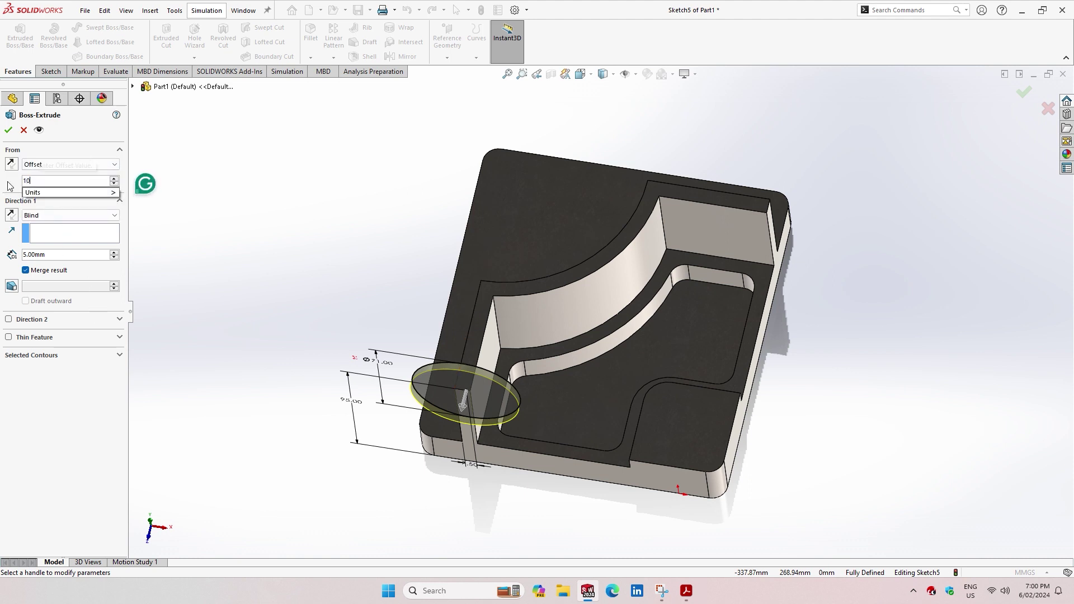
key("Return")
- Set the extrusion depth to variable D (130 mm), reverse it, and accept the cylinder
mouse_move(266, 213)
middle_mouse_down()
mouse_move(273, 300)
mouse_move(271, 272)
middle_mouse_up()
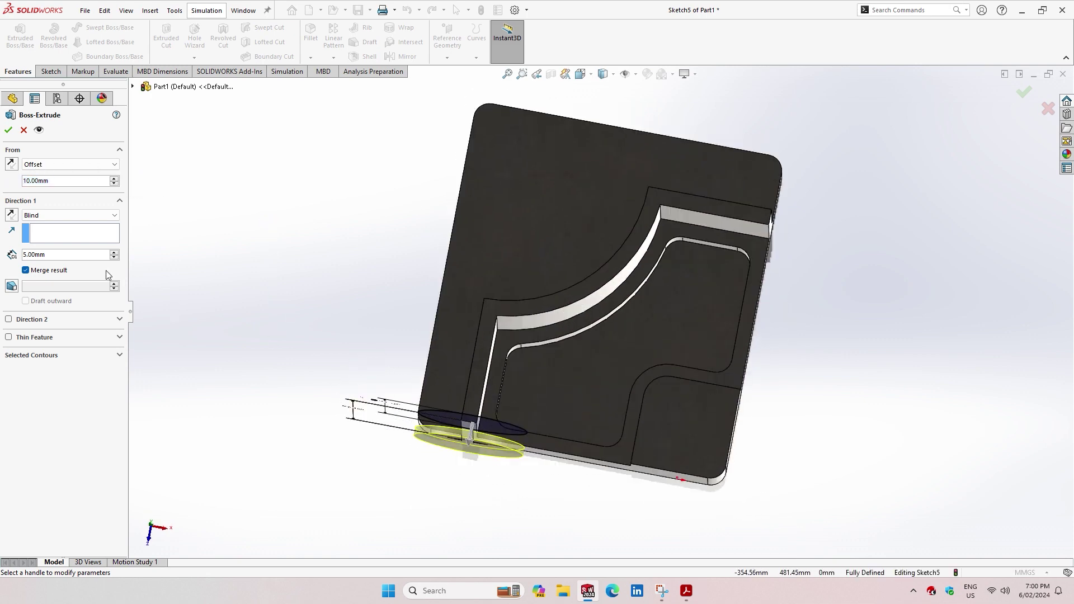
left_click(72, 219)
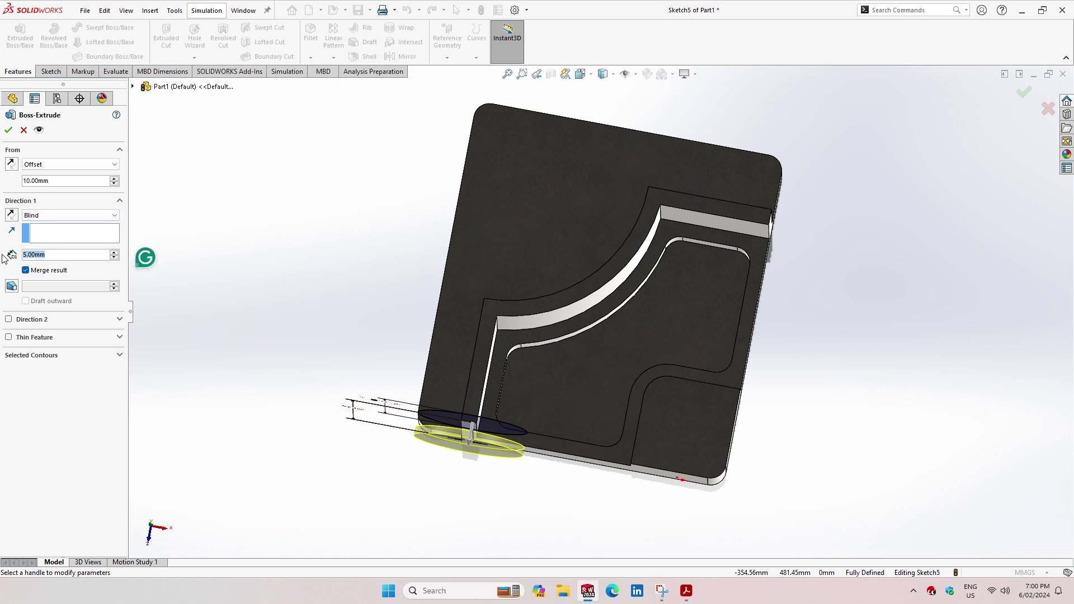
type("=")
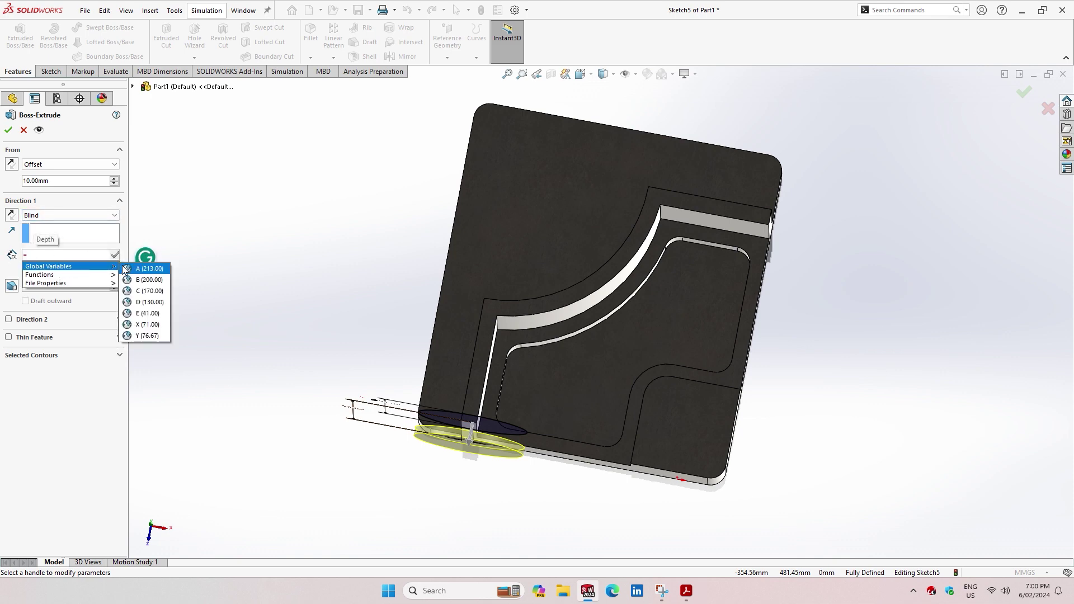
key("Return")
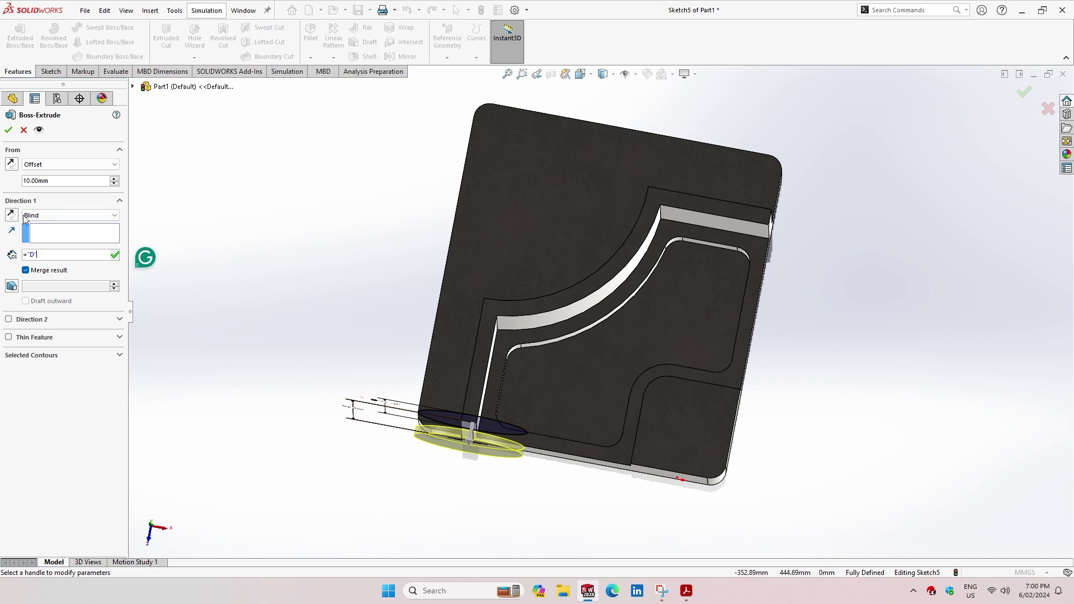
left_click(54, 202)
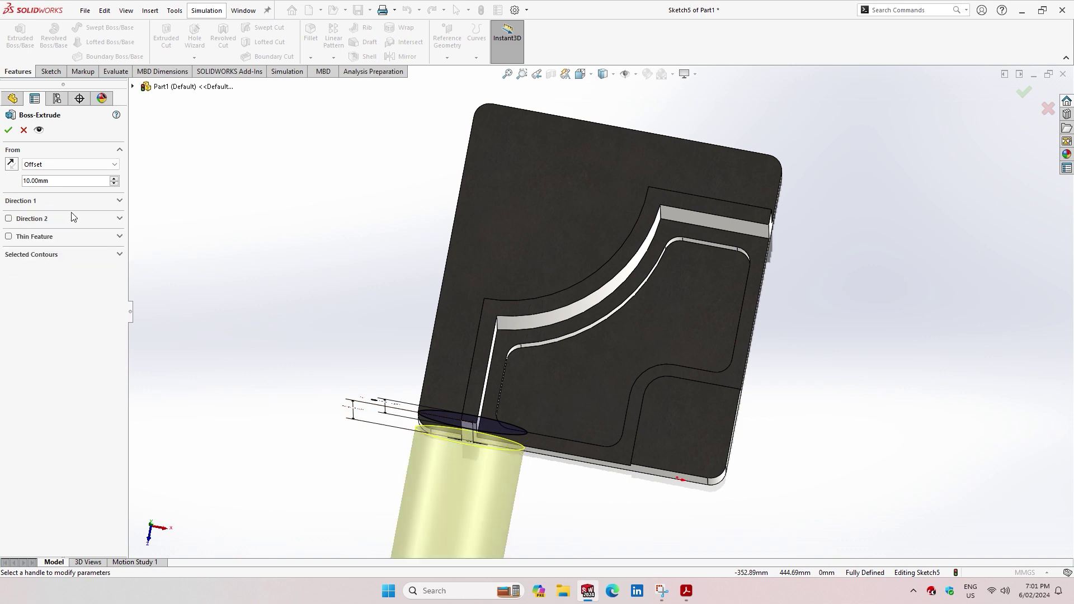
left_click(63, 203)
scroll(518, 472, "down", 2)
scroll(519, 472, "up", 3)
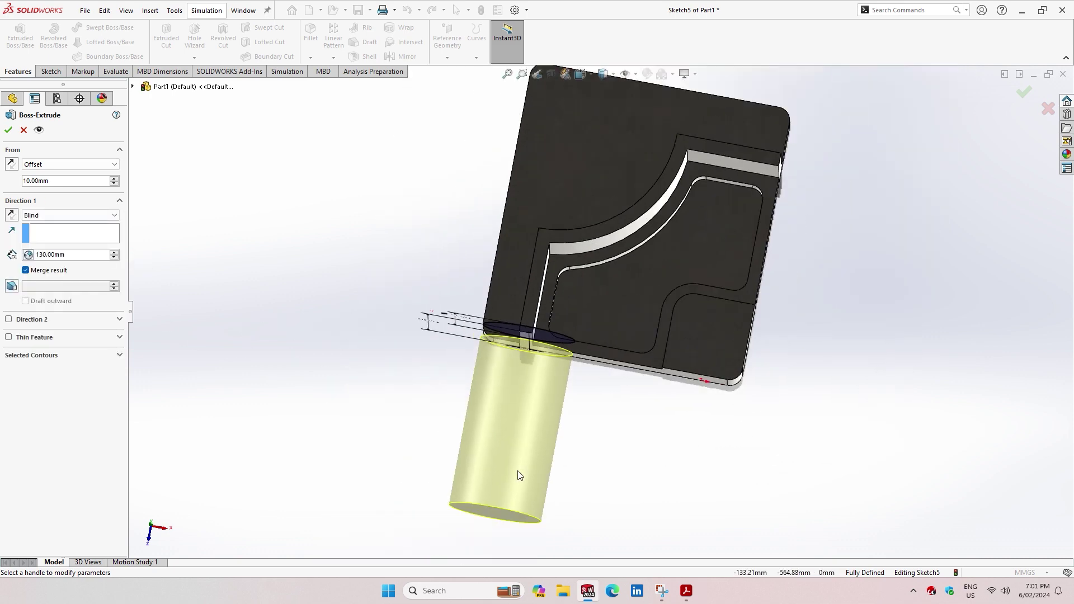
left_click(12, 215)
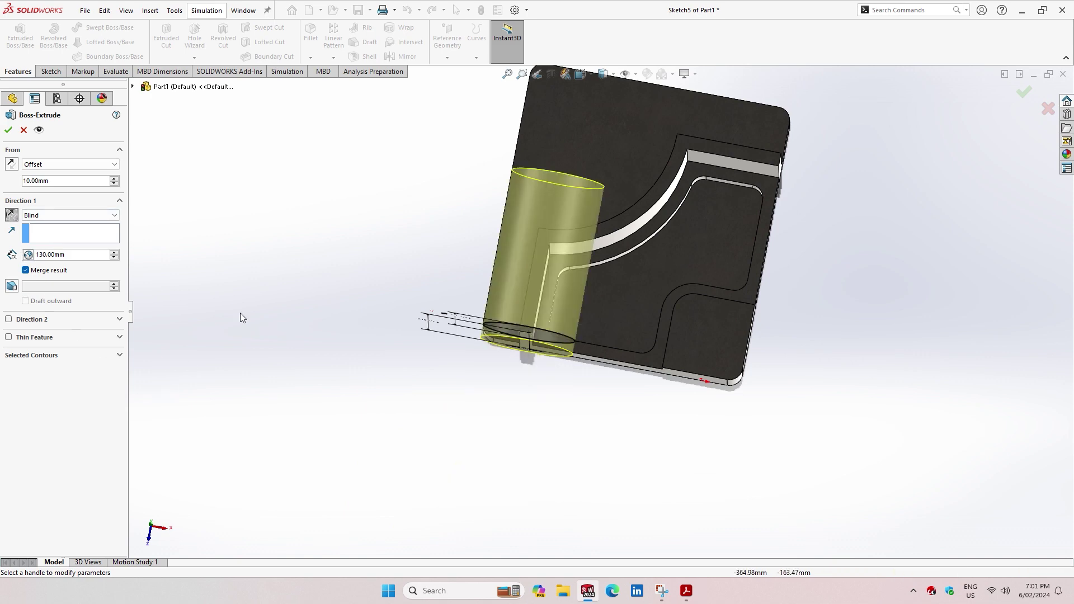
scroll(456, 260, "up", 2)
scroll(457, 259, "down", 3)
left_click(9, 130)
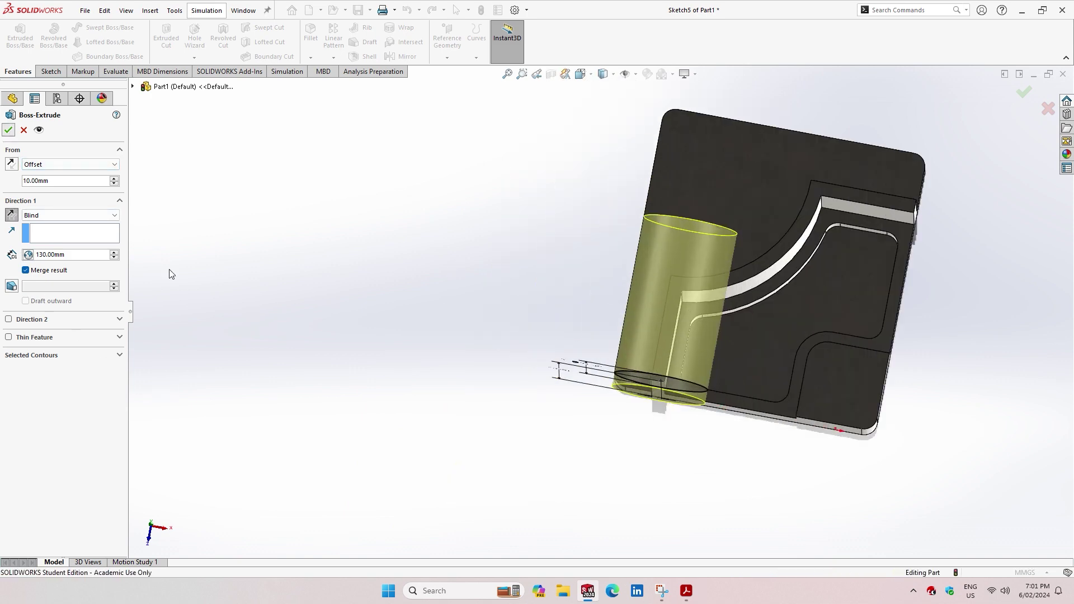
middle_click_drag(828, 464, 757, 404)
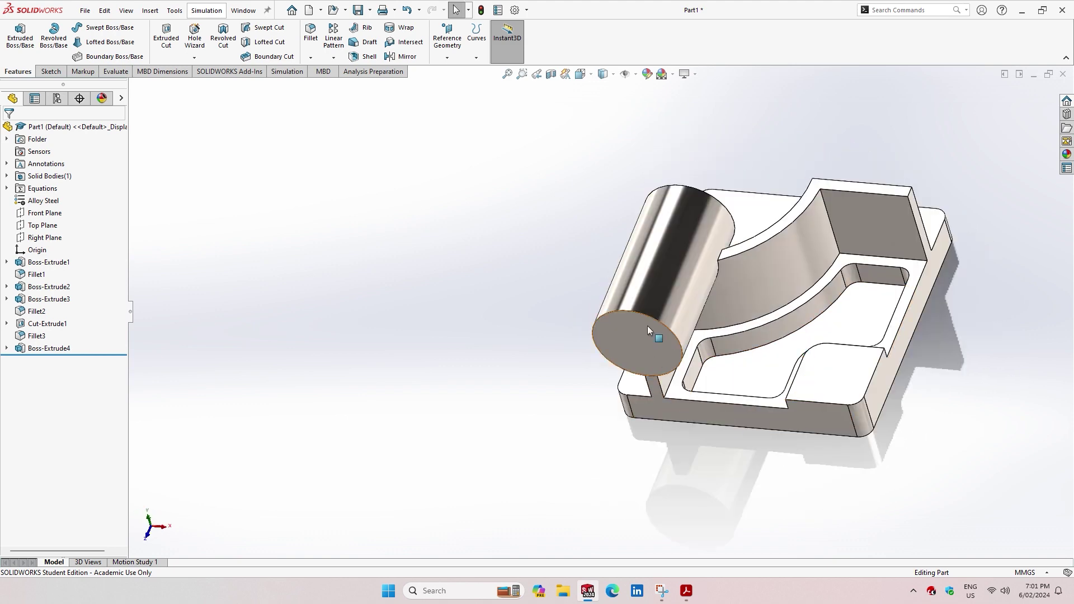
- Sketch a circle centred on the cylinder's end face
right_click(647, 326)
left_click(724, 309)
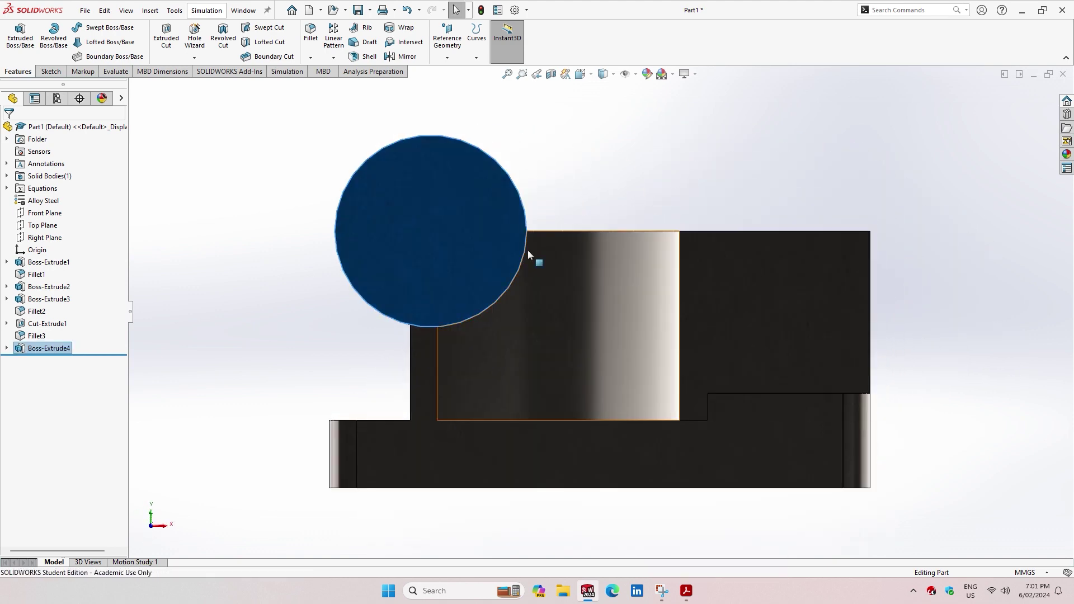
right_click(453, 160)
left_click(479, 186)
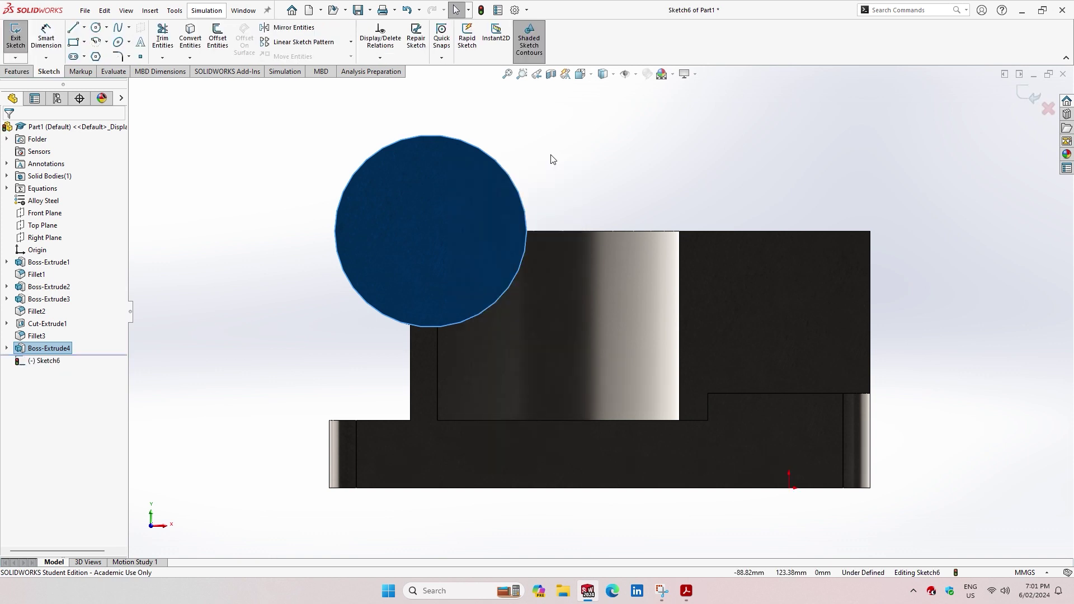
left_click(101, 31)
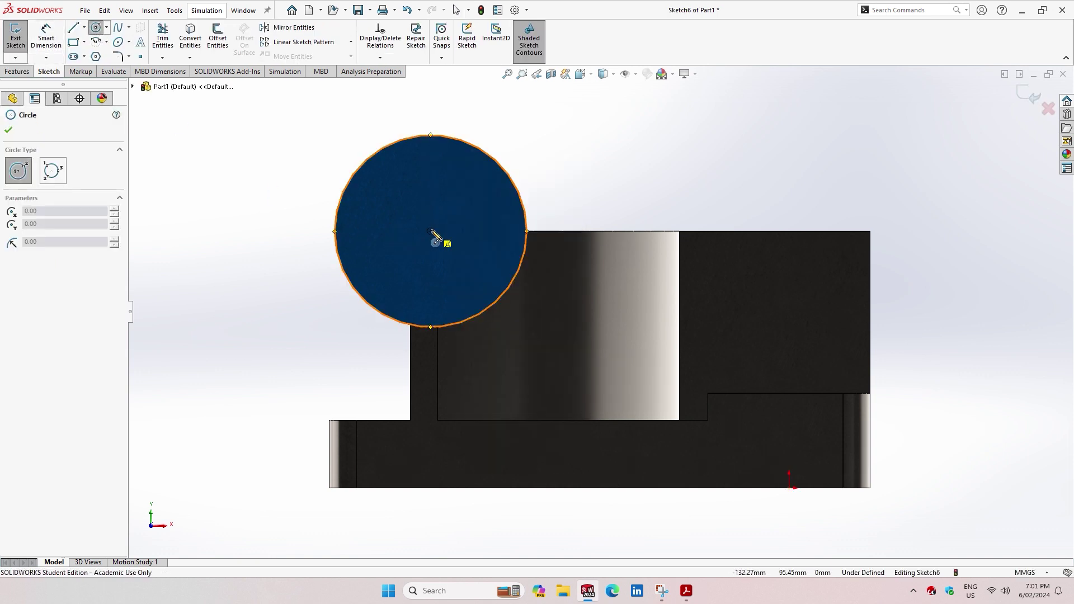
left_click(431, 231)
left_click(445, 186)
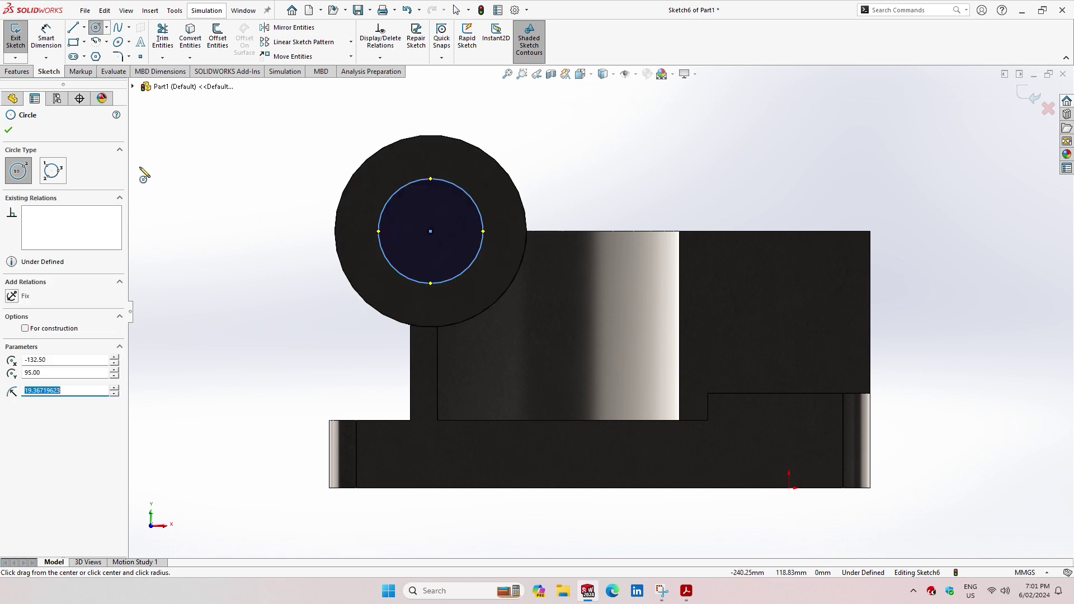
left_click(8, 130)
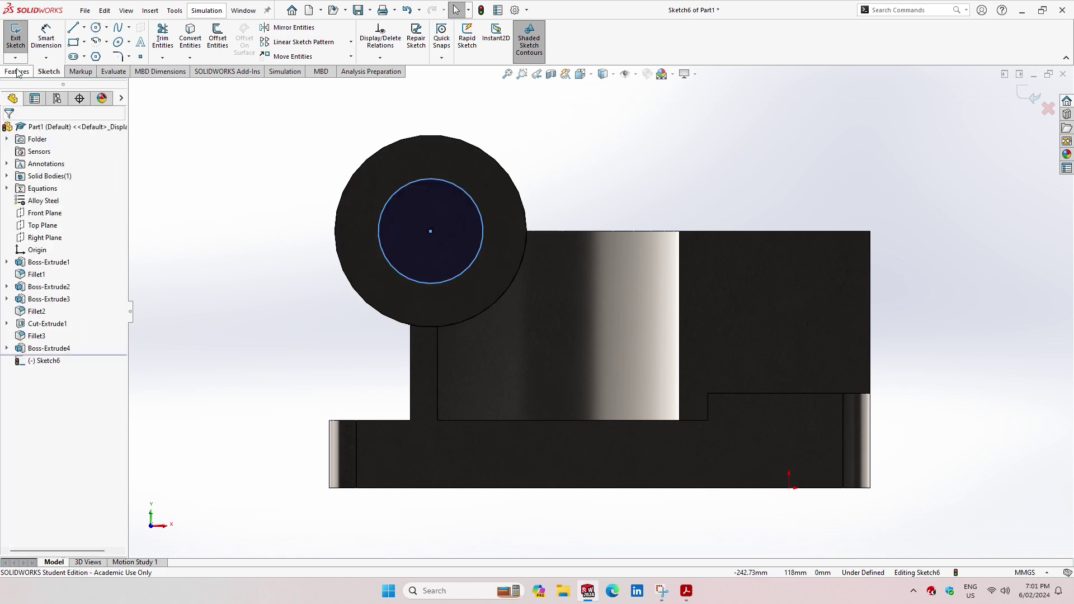
- Drive the circle's diameter with global variable E (Ø41)
left_click(688, 595)
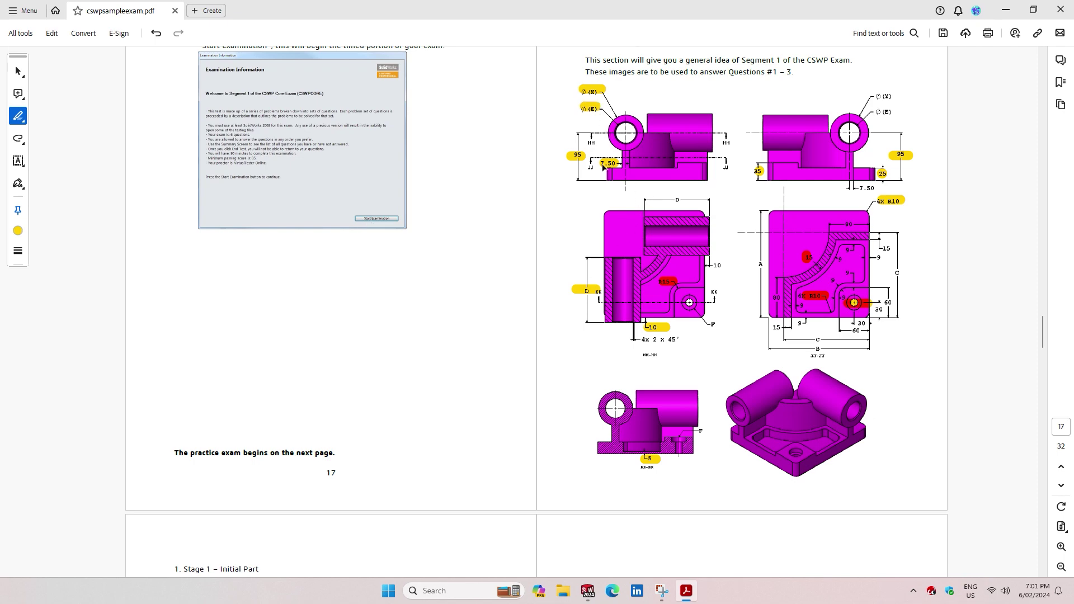
left_click(588, 591)
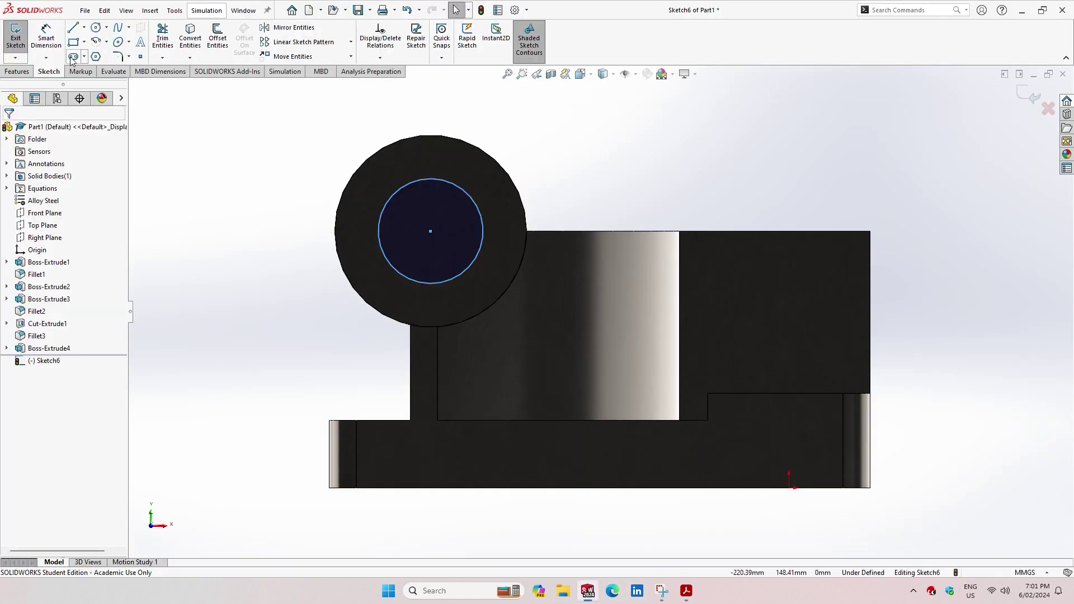
left_click(46, 36)
left_click(388, 262)
left_click(247, 230)
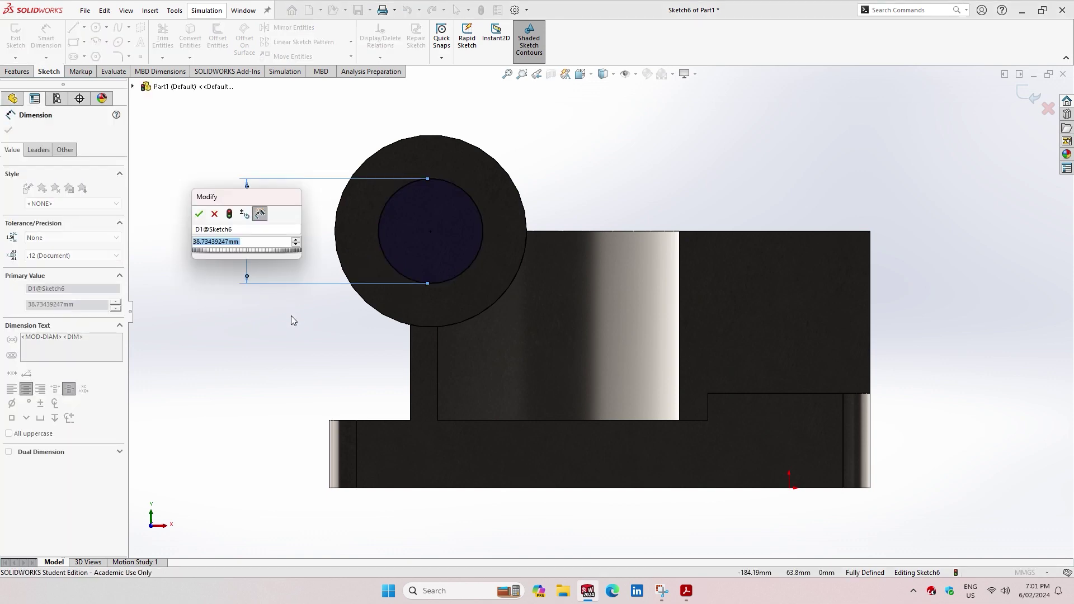
type("=")
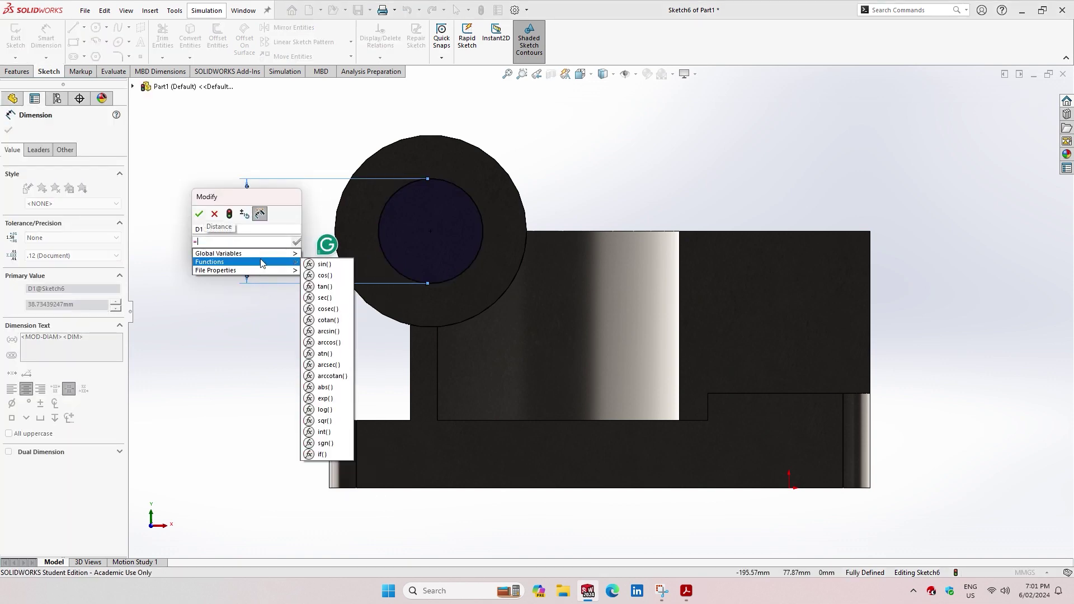
left_click(317, 300)
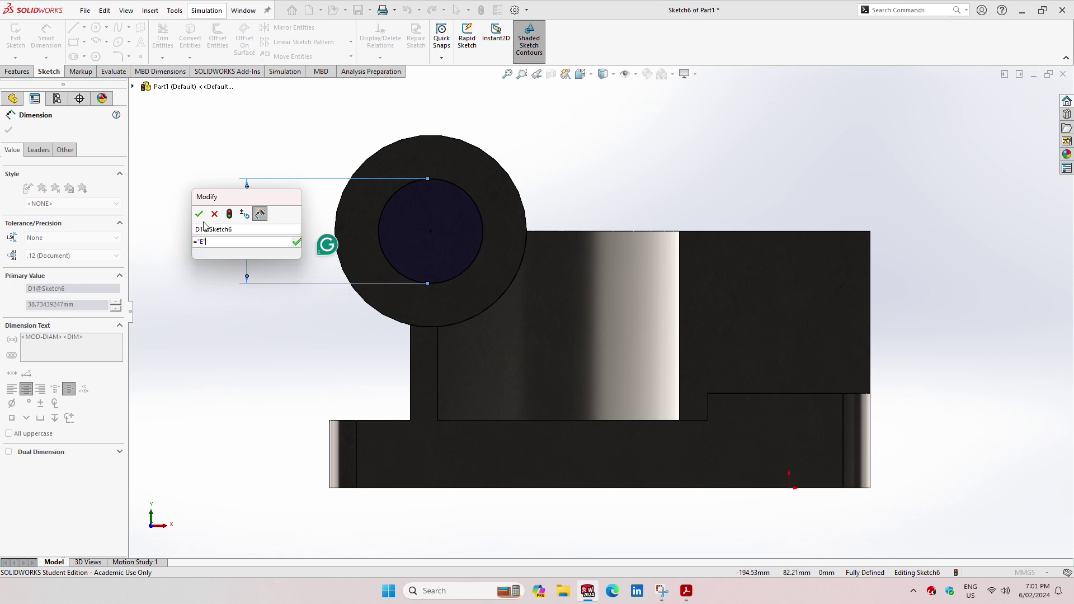
left_click(198, 214)
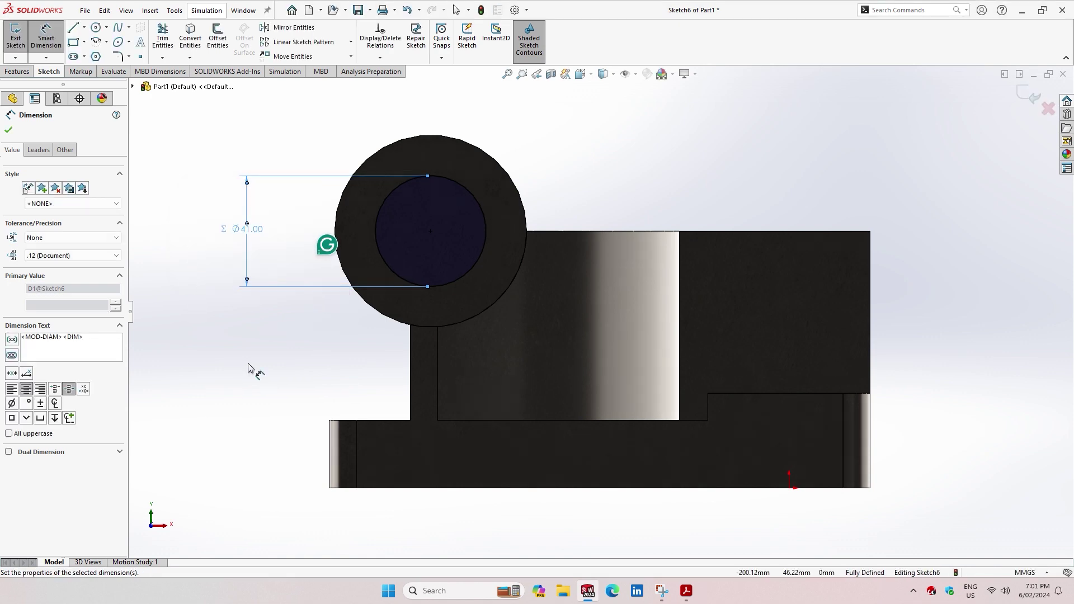
left_click(19, 72)
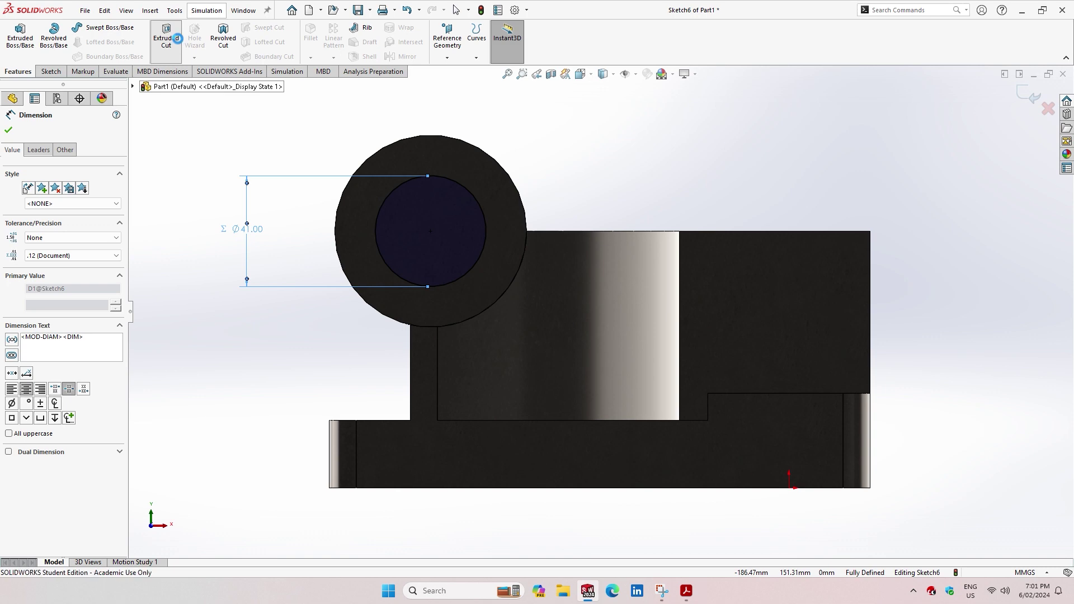
- Extrude-cut the Ø41 circle Up To Next, boring the cylinder as Cut-Extrude2
left_click(166, 38)
left_click(84, 198)
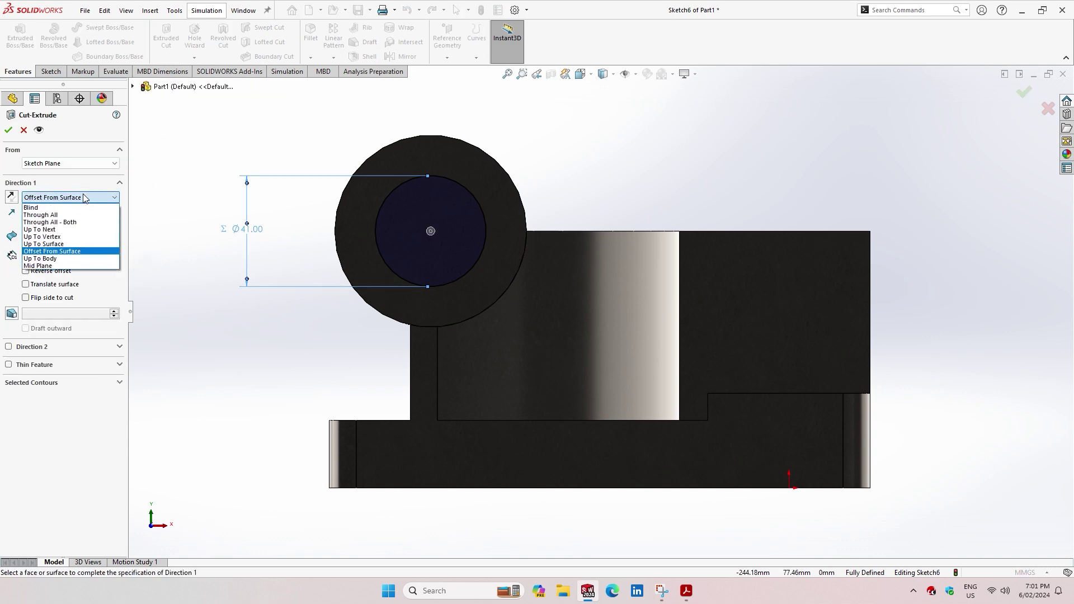
left_click(49, 230)
scroll(573, 234, "up", 3)
middle_click_drag(572, 234, 562, 314)
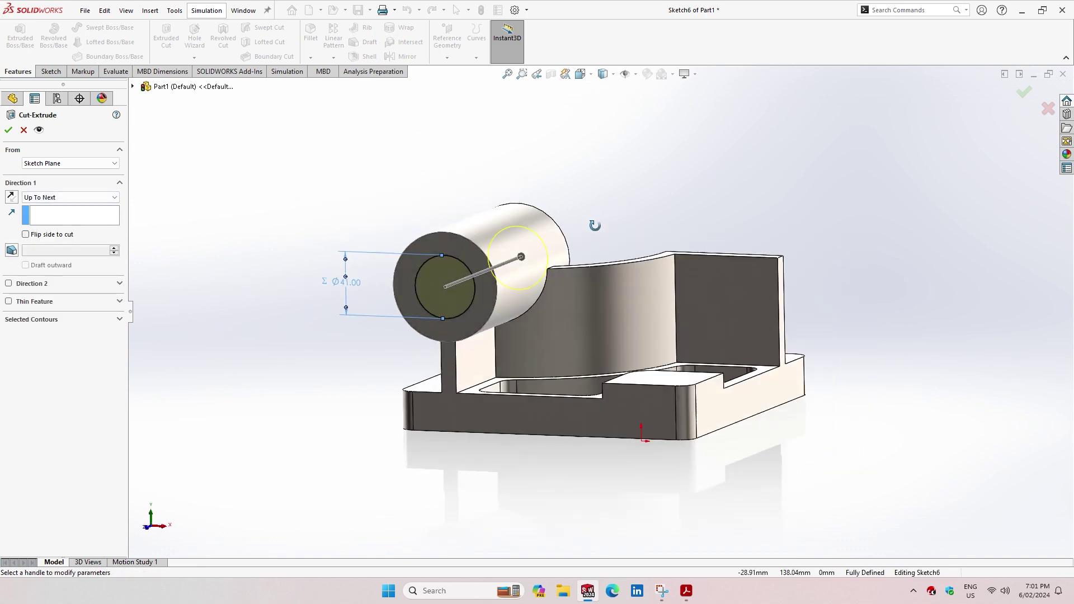
left_click(8, 129)
mouse_move(867, 243)
middle_mouse_down()
mouse_move(950, 264)
mouse_move(997, 178)
mouse_move(927, 241)
middle_mouse_up()
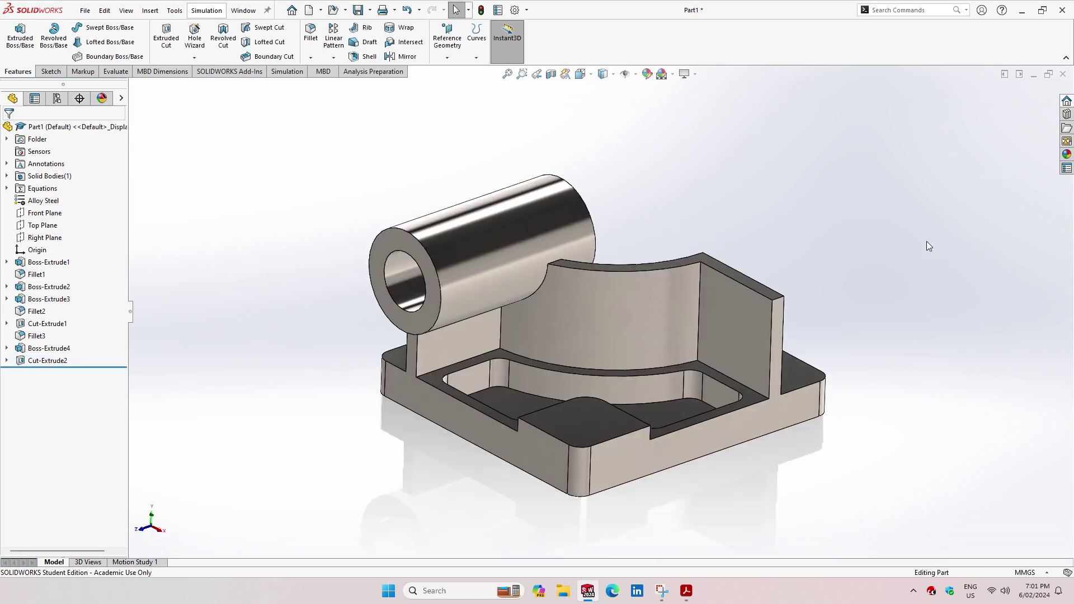
- Sketch a circle near the top of the part's side face
right_click(777, 322)
left_click(851, 312)
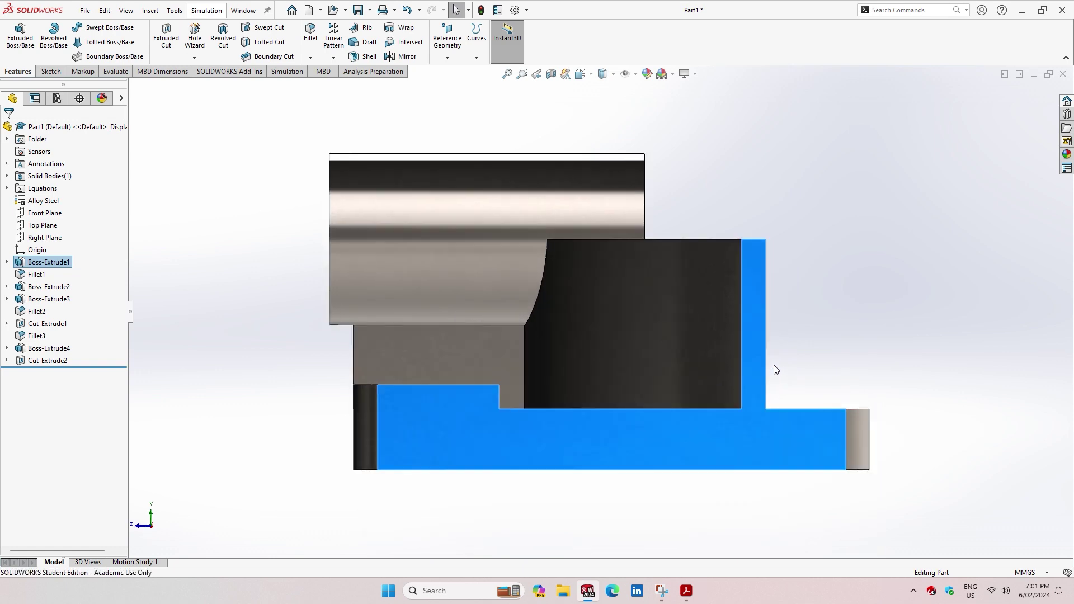
right_click(754, 316)
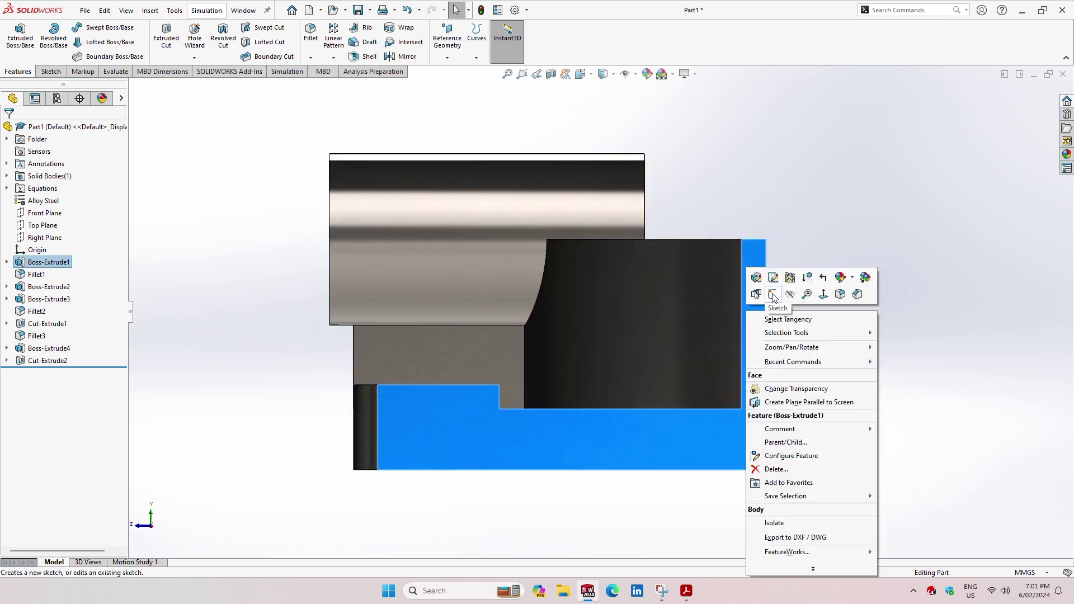
left_click(772, 293)
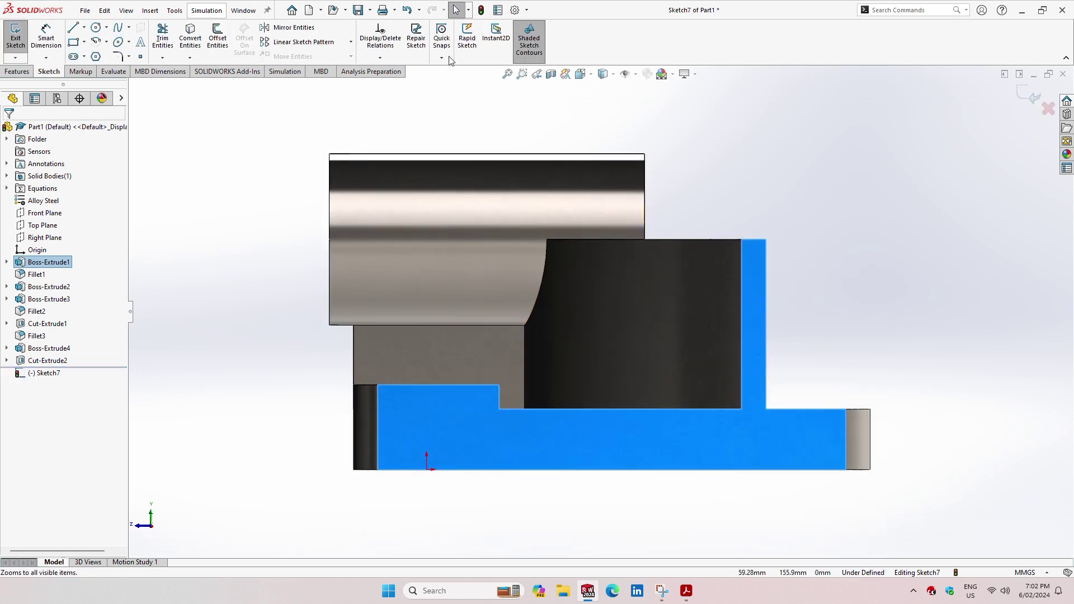
left_click(97, 27)
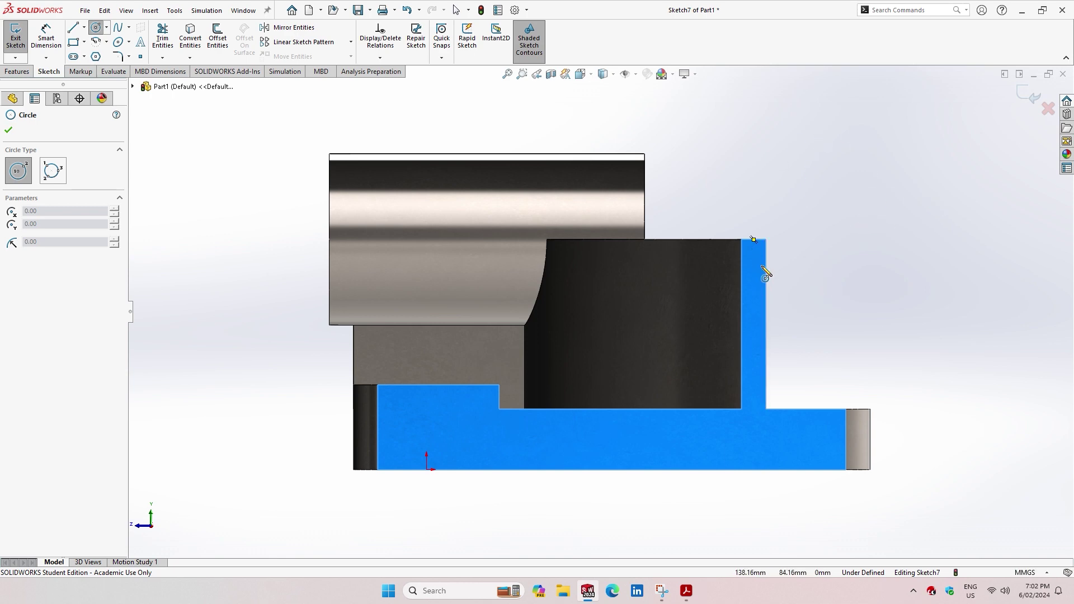
left_click(761, 266)
left_click(788, 166)
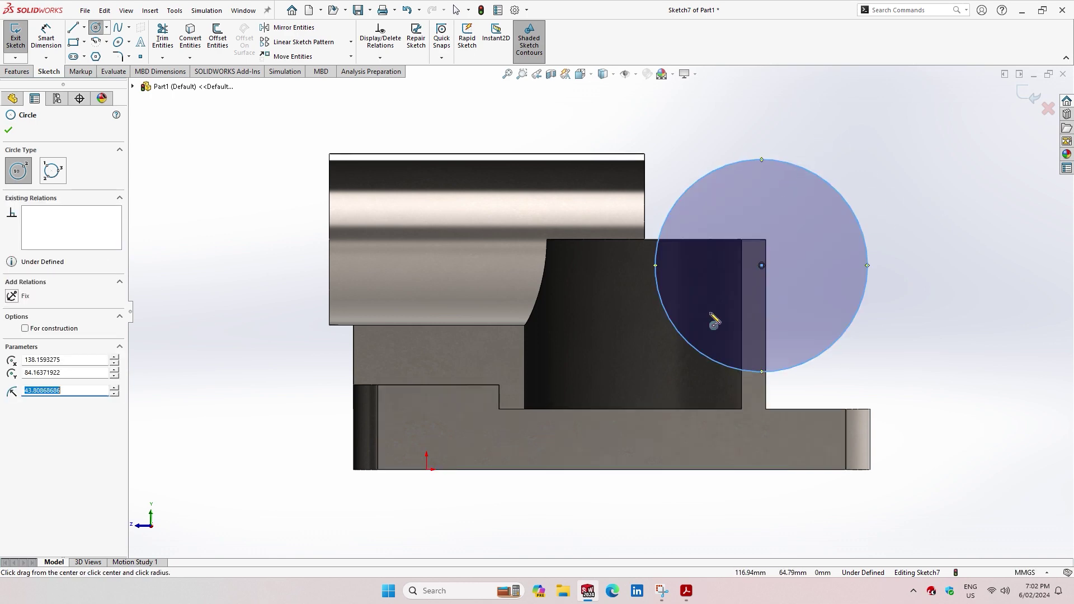
- Place the circle centre 7.50 mm from the wall edge
left_click(44, 35)
left_click(761, 267)
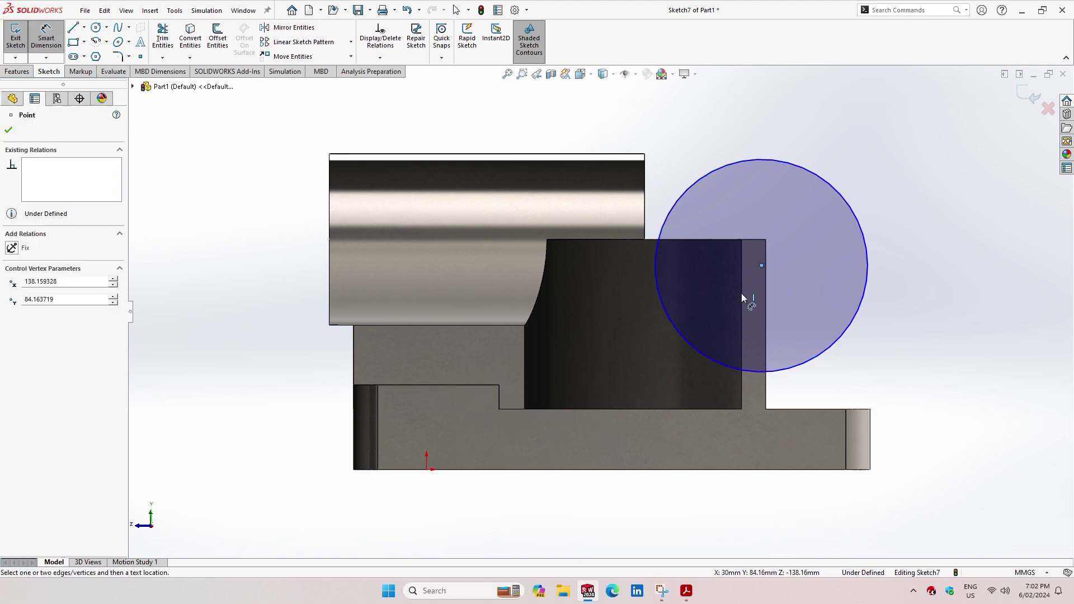
left_click(765, 308)
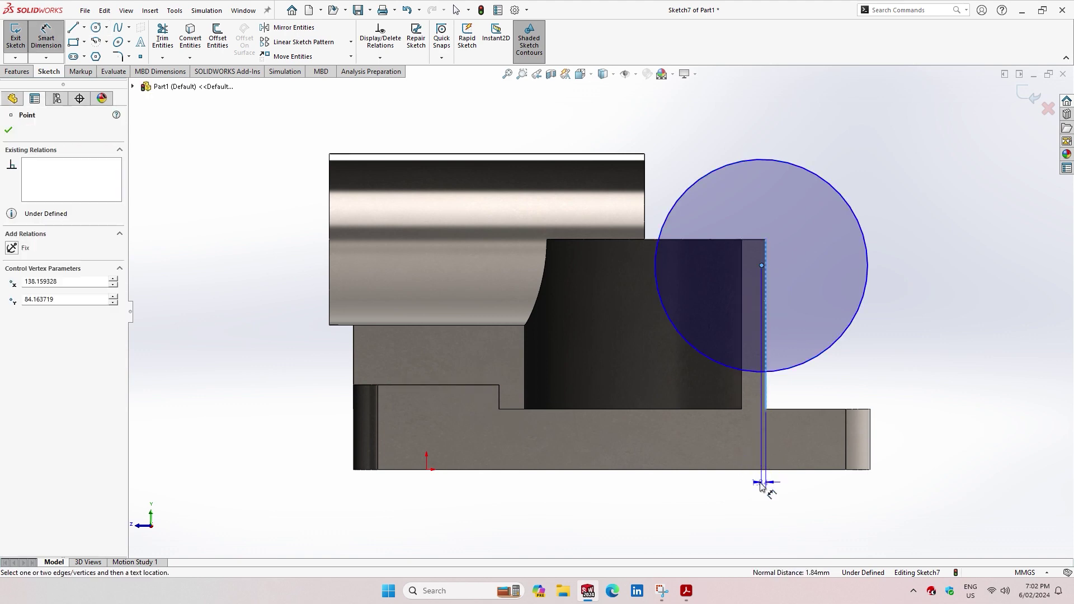
left_click(762, 487)
type("7.5")
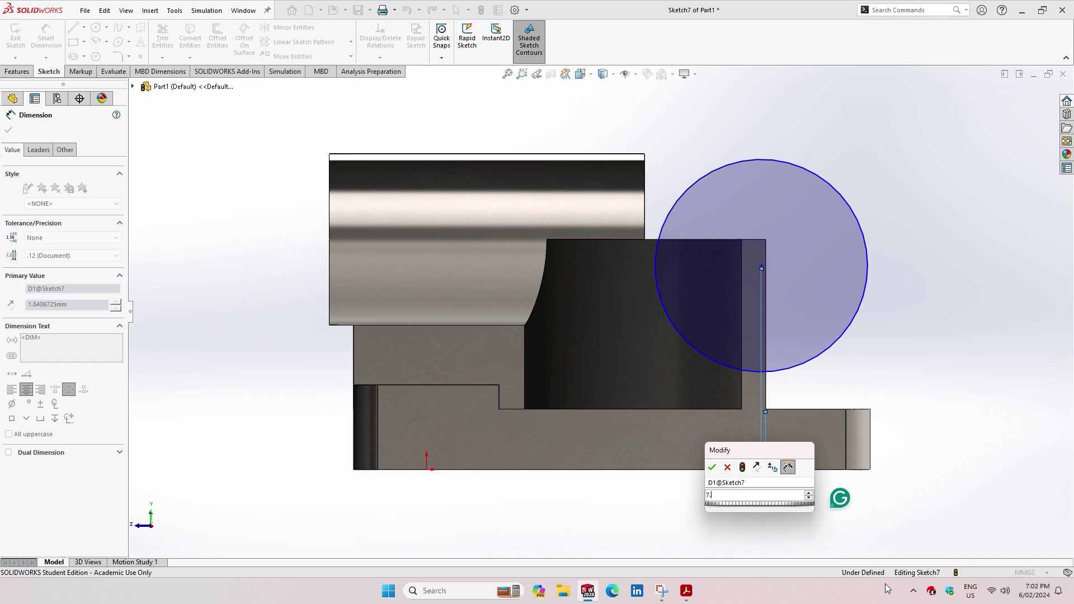
key("Return")
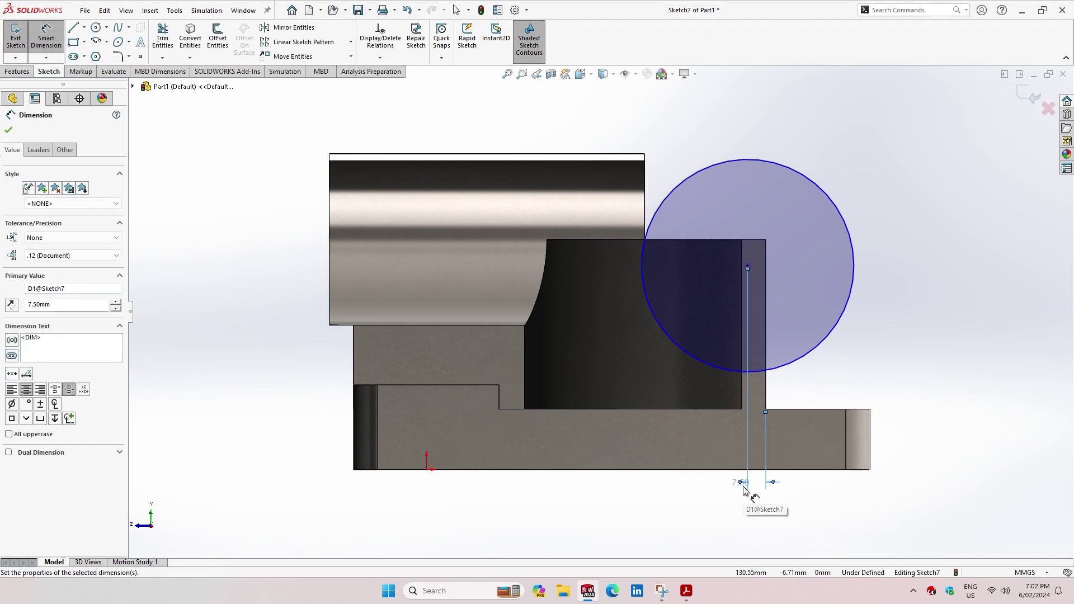
scroll(772, 287, "down", 3)
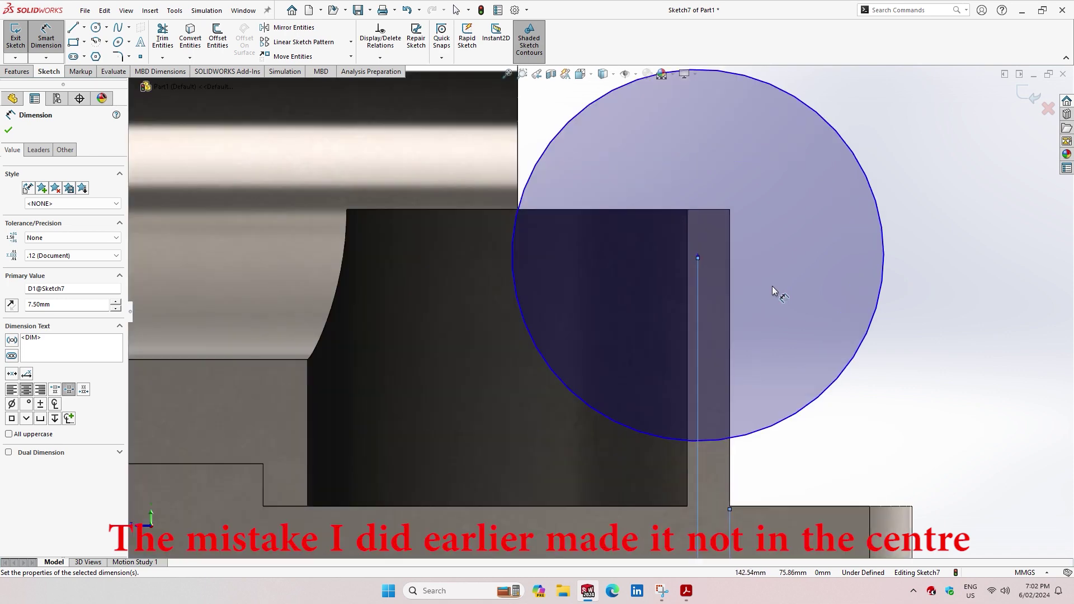
scroll(719, 357, "up", 2)
scroll(720, 357, "up", 1)
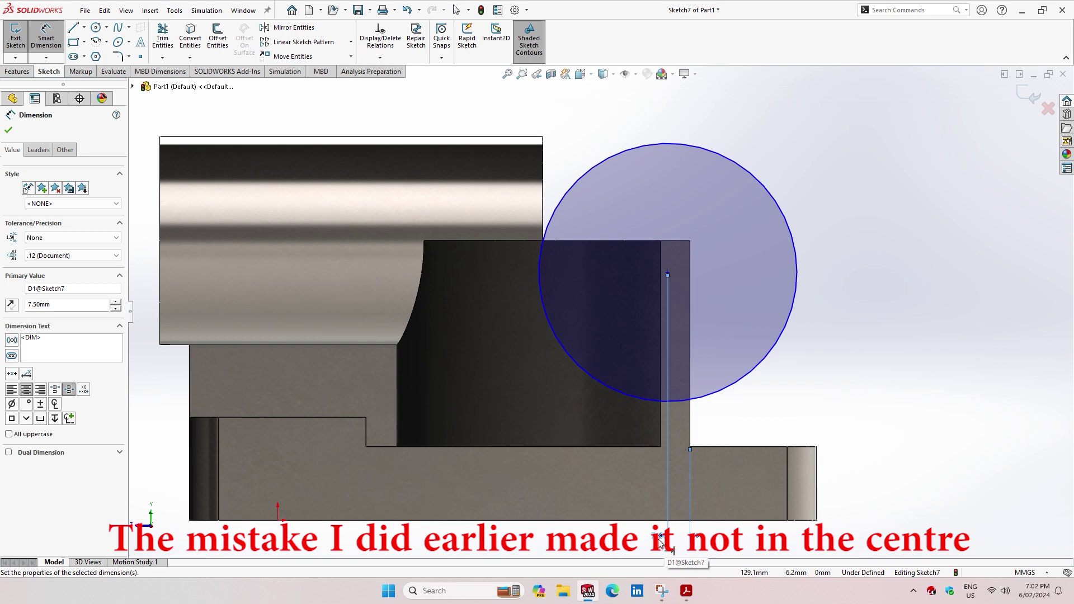
scroll(659, 503, "up", 1)
scroll(694, 387, "up", 1)
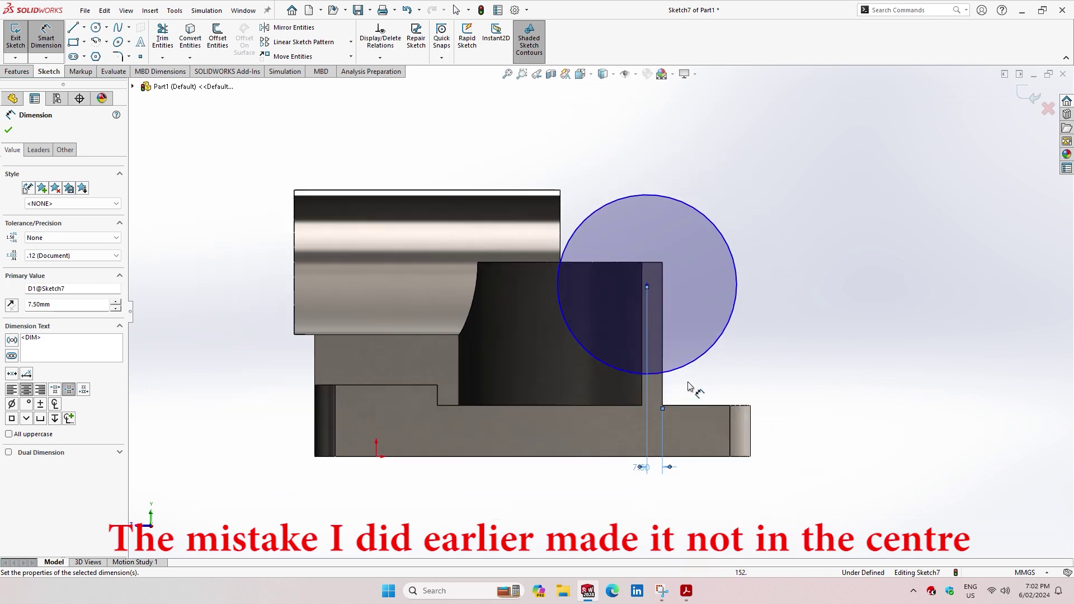
- Set the circle centre's height to 95 mm above the base
middle_click_drag(575, 505, 688, 500)
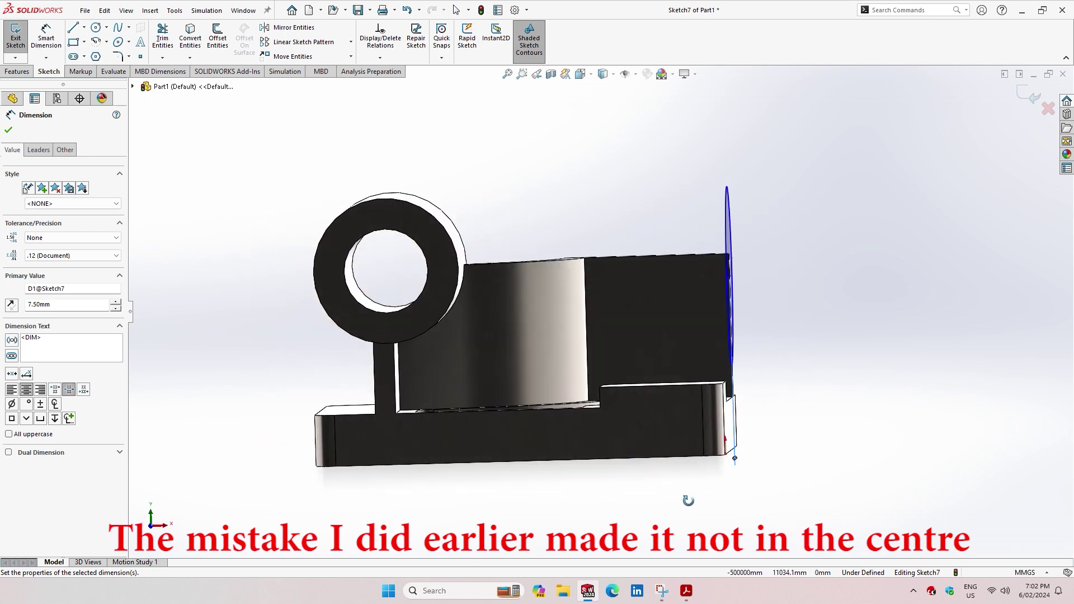
middle_click_drag(688, 500, 593, 503)
scroll(699, 343, "down", 3)
scroll(699, 342, "down", 3)
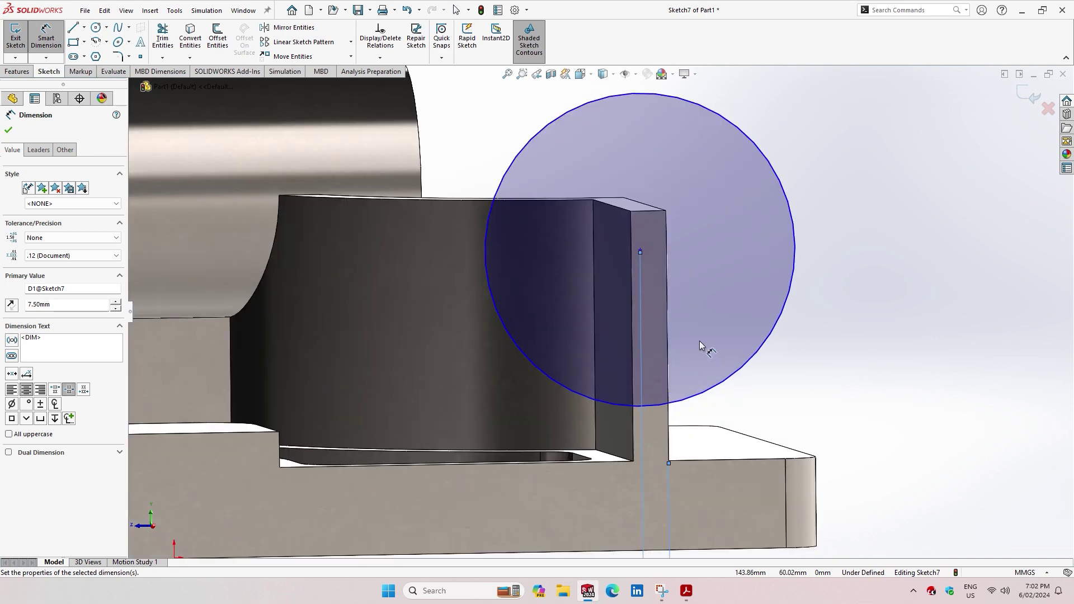
scroll(699, 341, "up", 3)
middle_click_drag(815, 384, 798, 382)
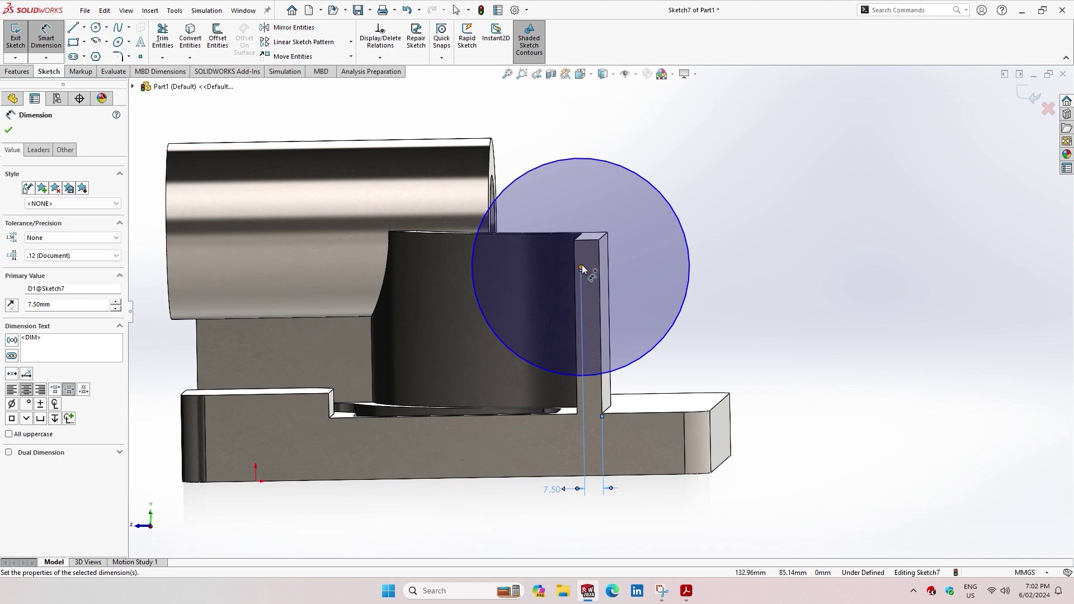
left_click(582, 269)
left_click(649, 476)
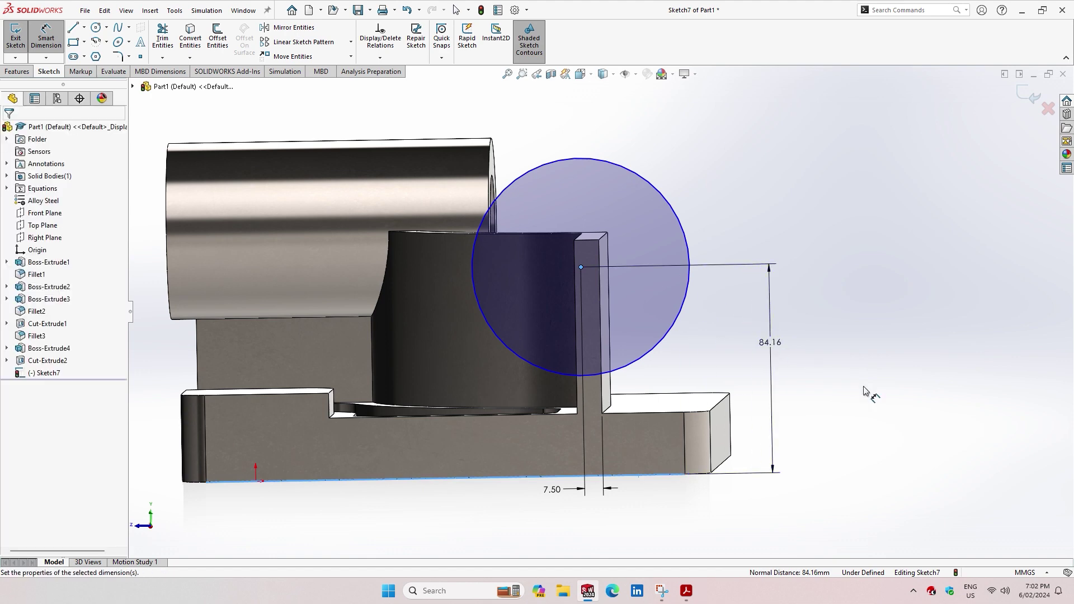
left_click(865, 392)
type("95")
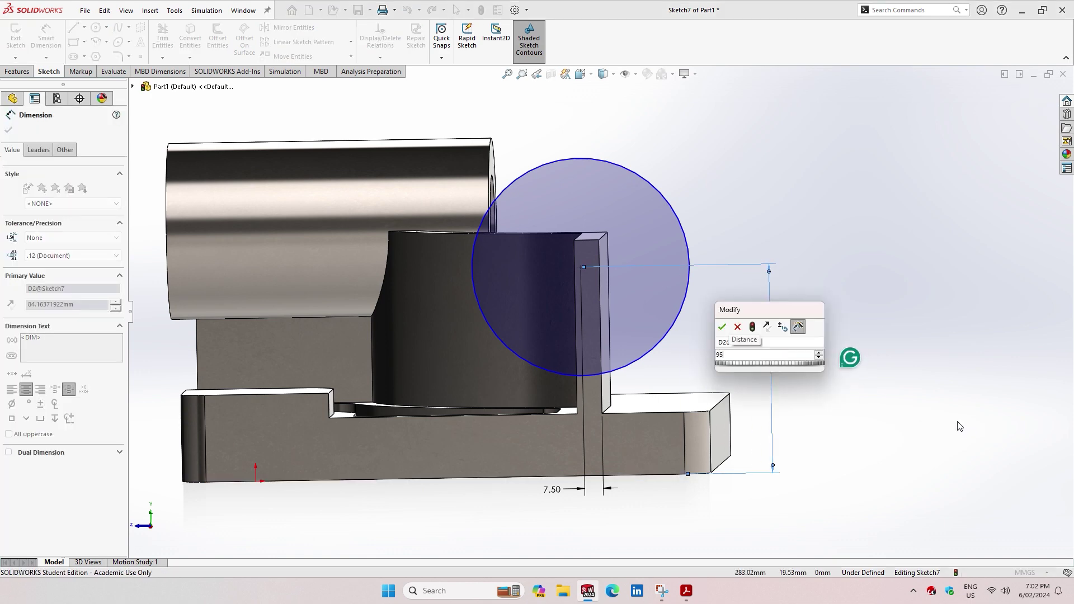
key("Return")
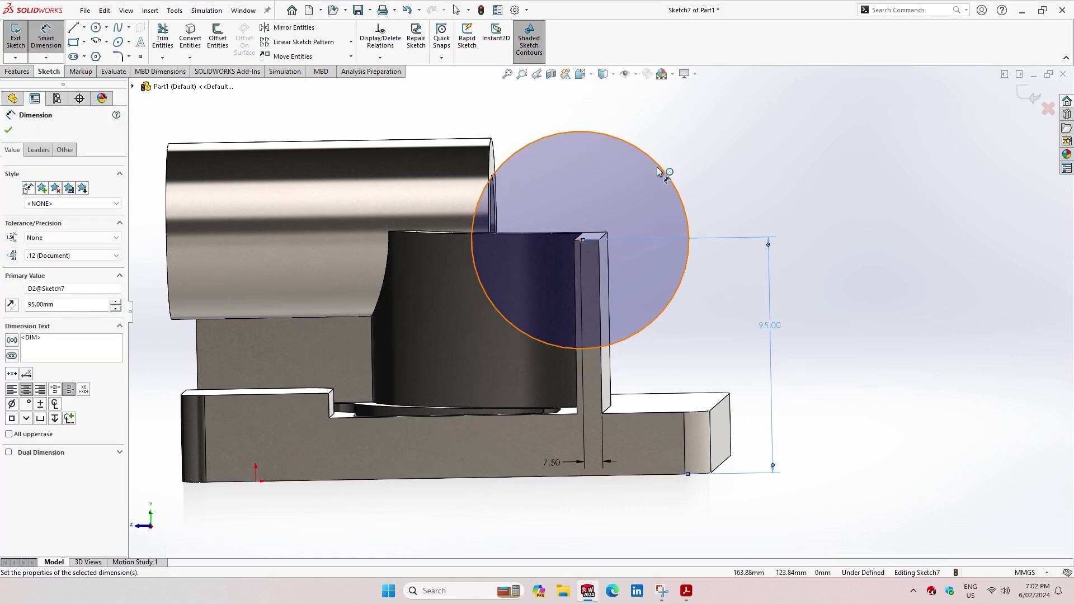
- Link the circle diameter to global variable Y (Ø76.67) and finish the sketch
left_click(659, 170)
left_click(816, 181)
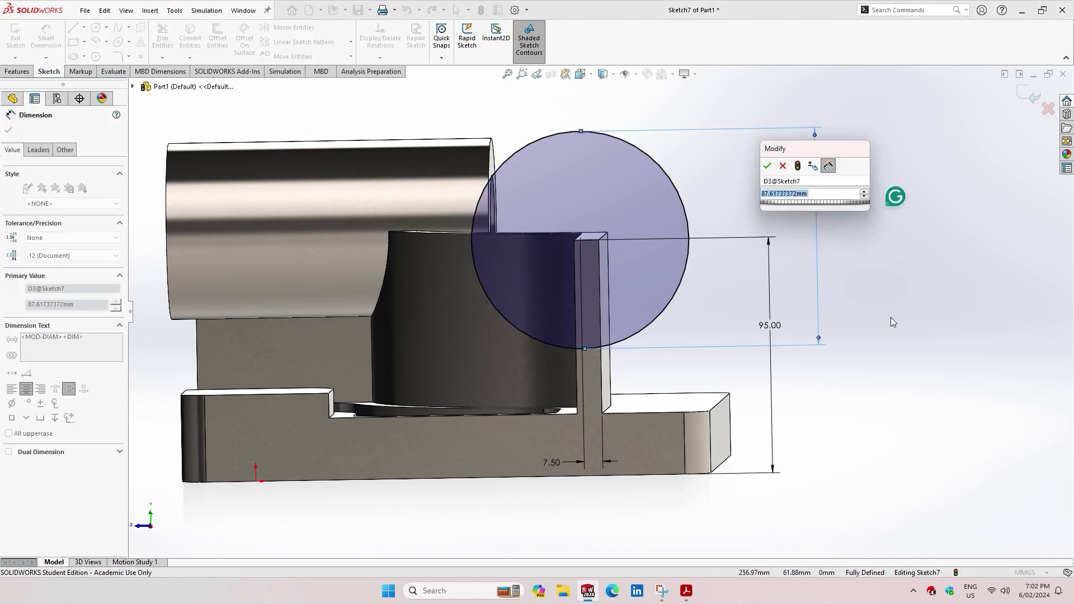
type("=\"Y")
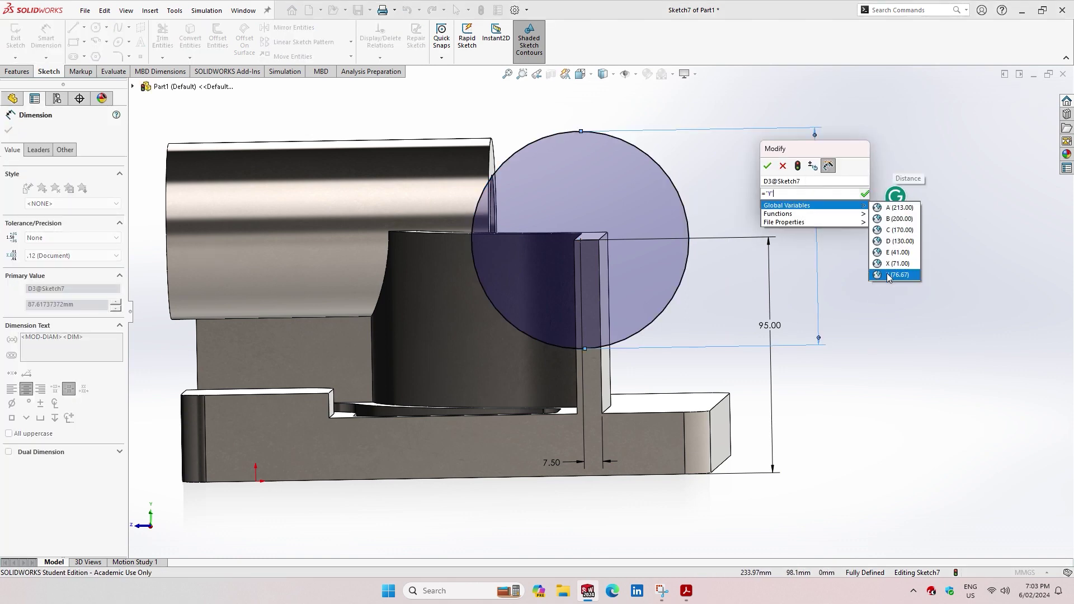
left_click(895, 275)
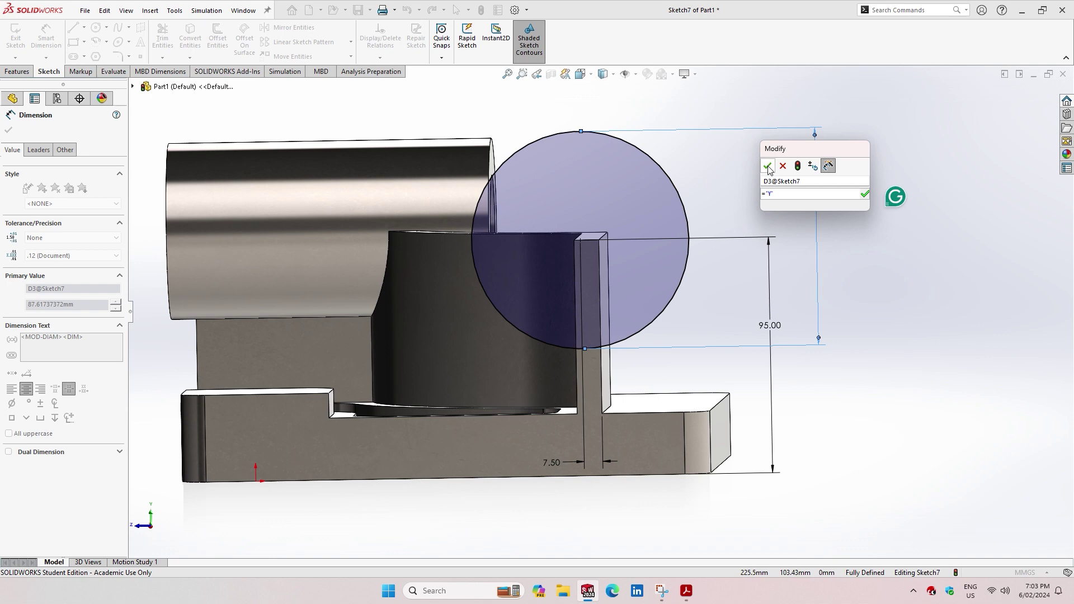
left_click(767, 166)
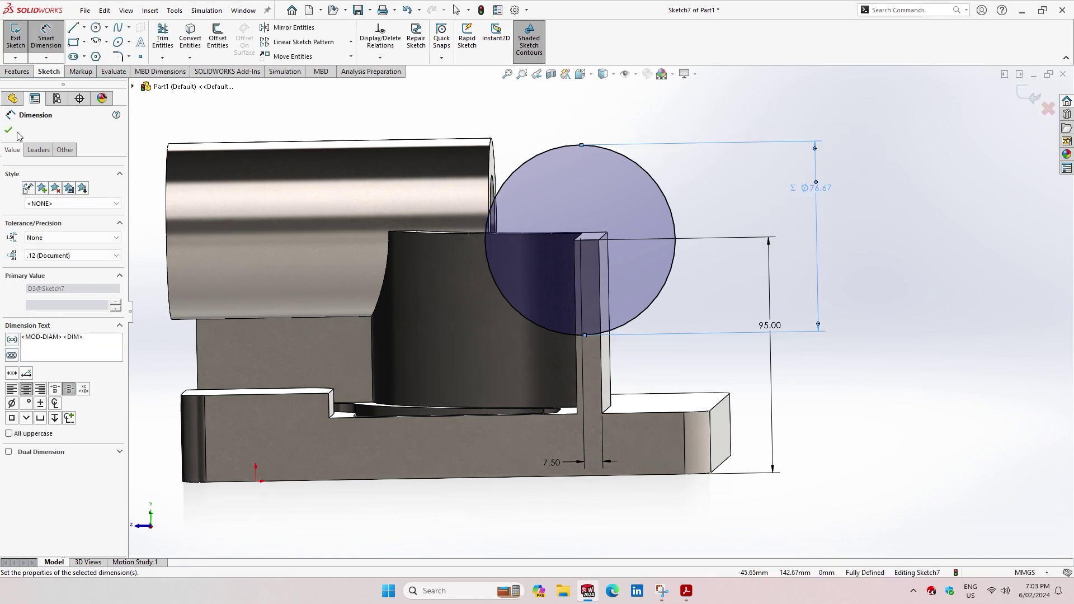
left_click(8, 130)
left_click(17, 72)
left_click(19, 34)
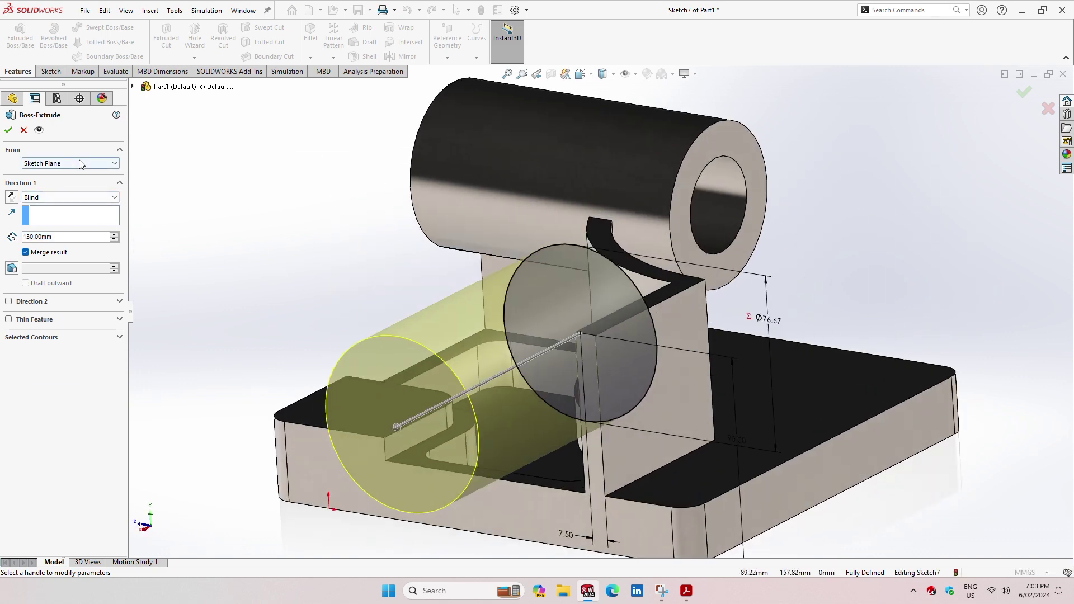
- Extrude the Ø76.67 circle from a 10 mm offset, reversed, with depth ="D" as Boss-Extrude5
left_click(70, 162)
left_click(65, 192)
double_click(62, 180)
type("10.00mm")
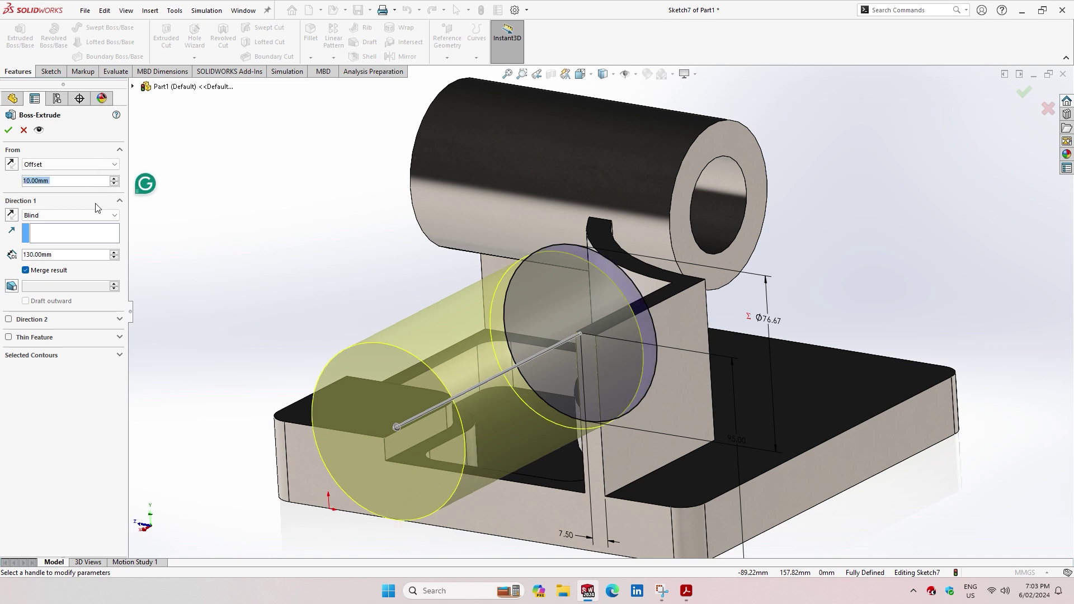
left_click(11, 215)
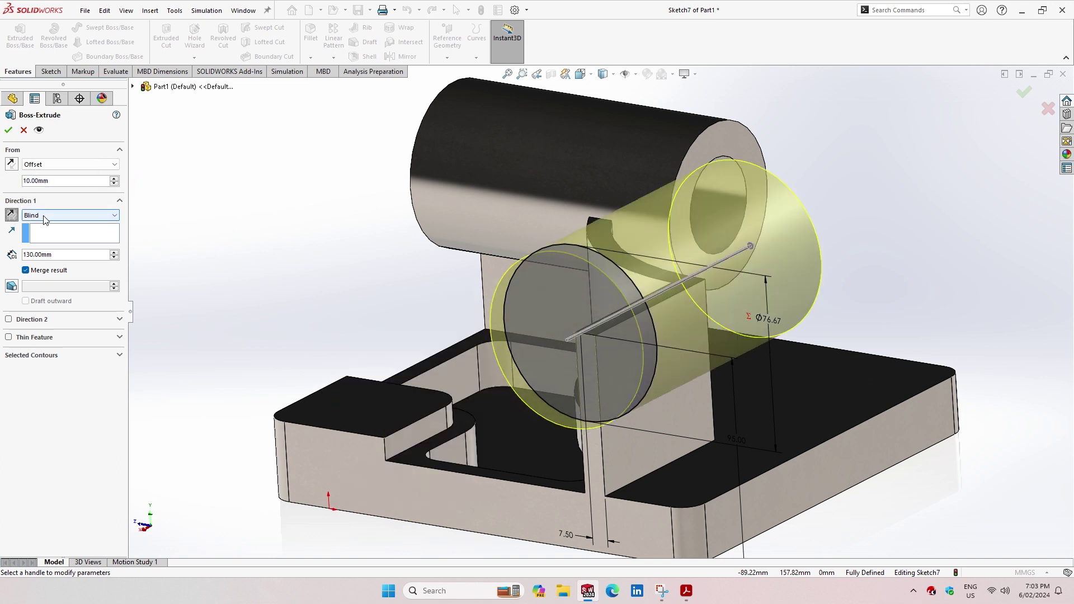
double_click(66, 255)
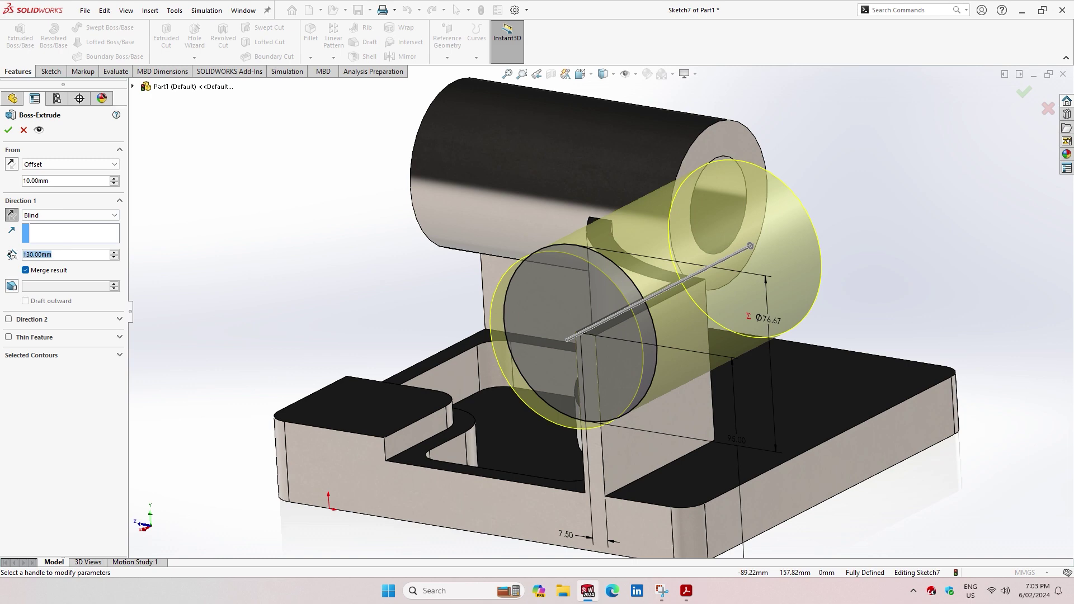
type("=")
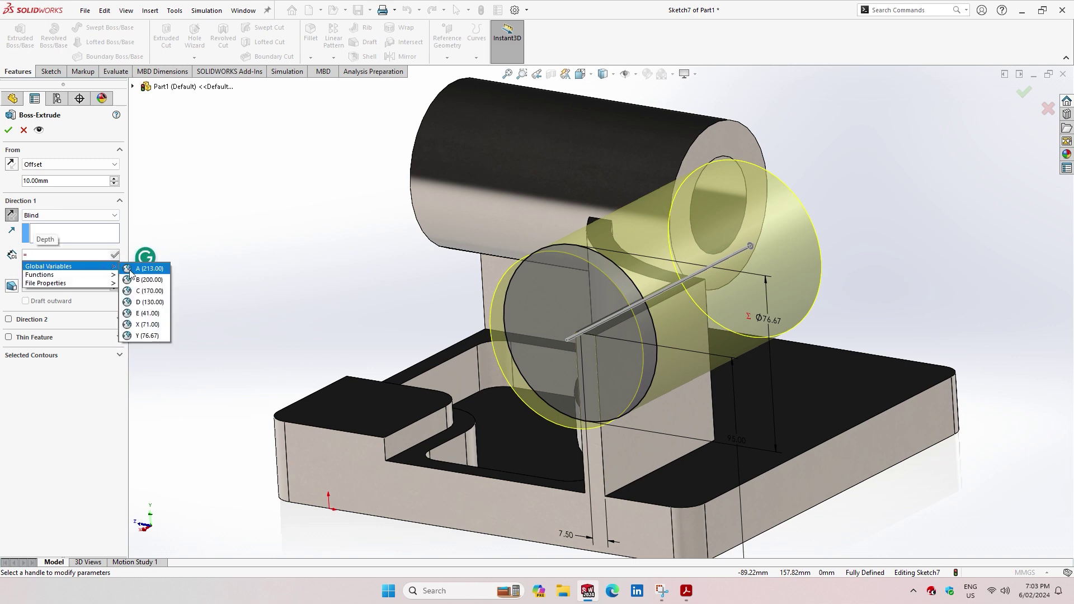
type("\"D")
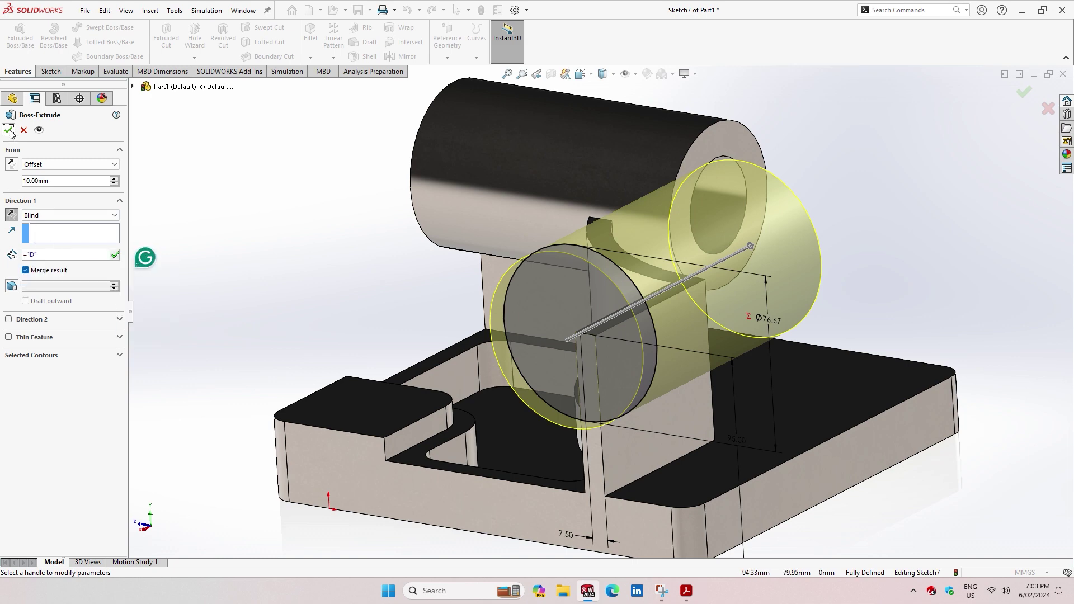
key("Return")
right_click(604, 310)
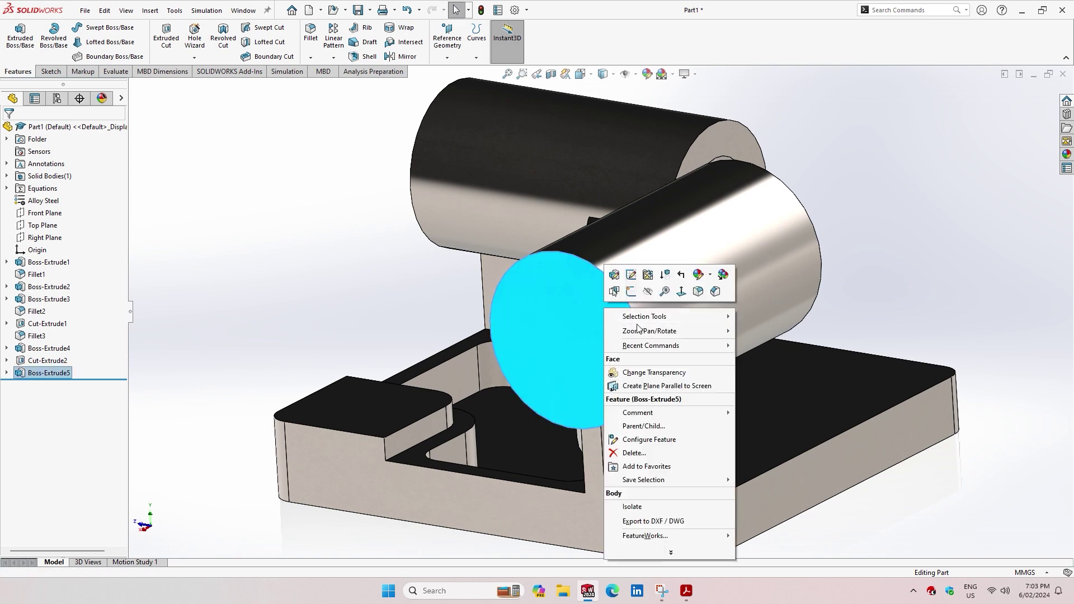
- Sketch a circle on the new cylinder's end face with diameter ="E" (41 mm)
left_click(631, 292)
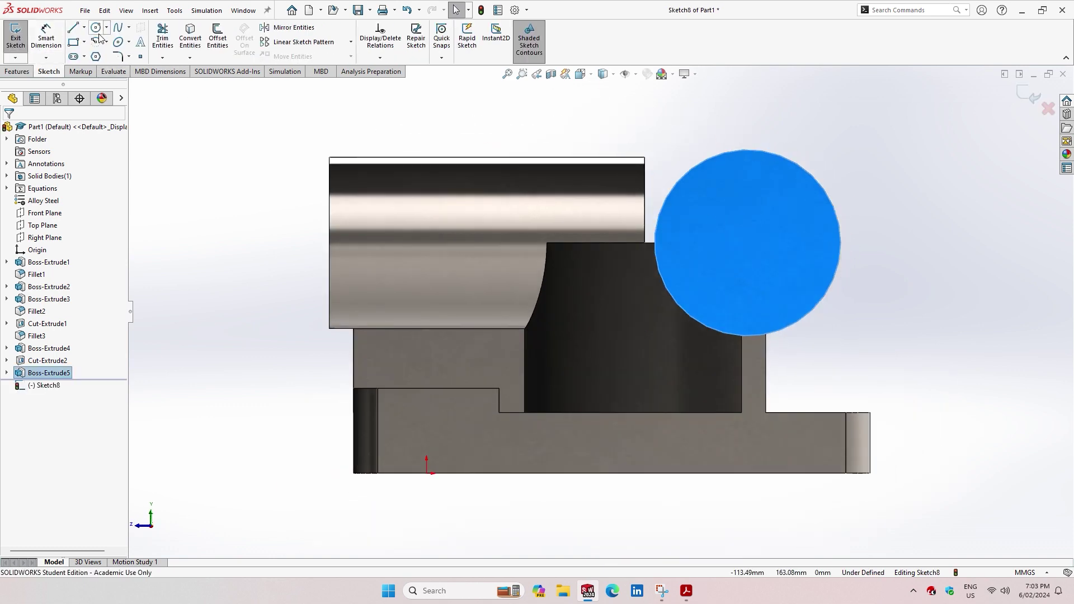
left_click(96, 27)
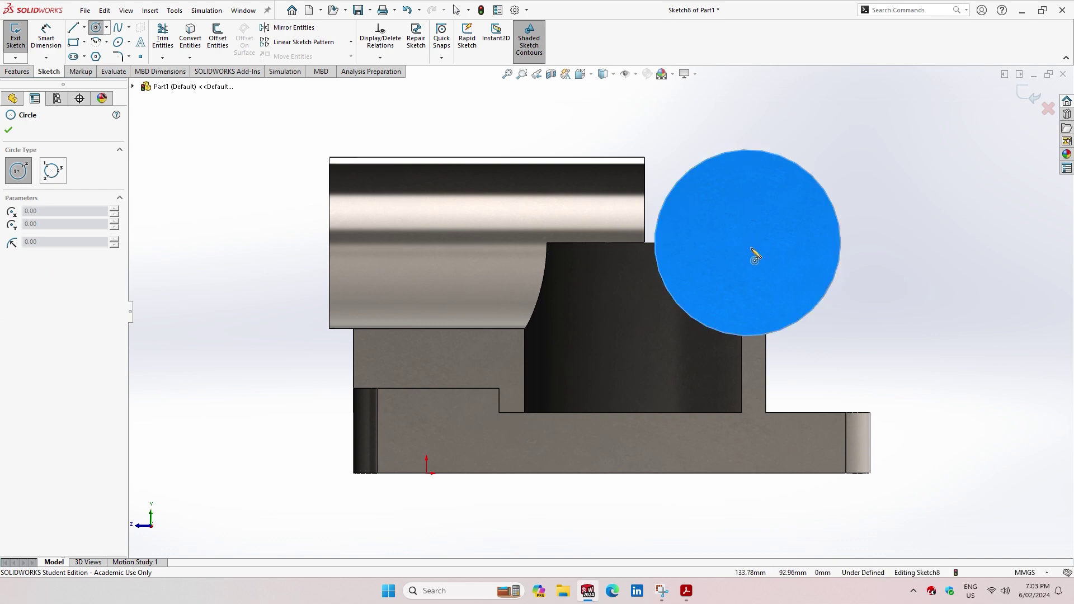
left_click(748, 243)
left_click(760, 192)
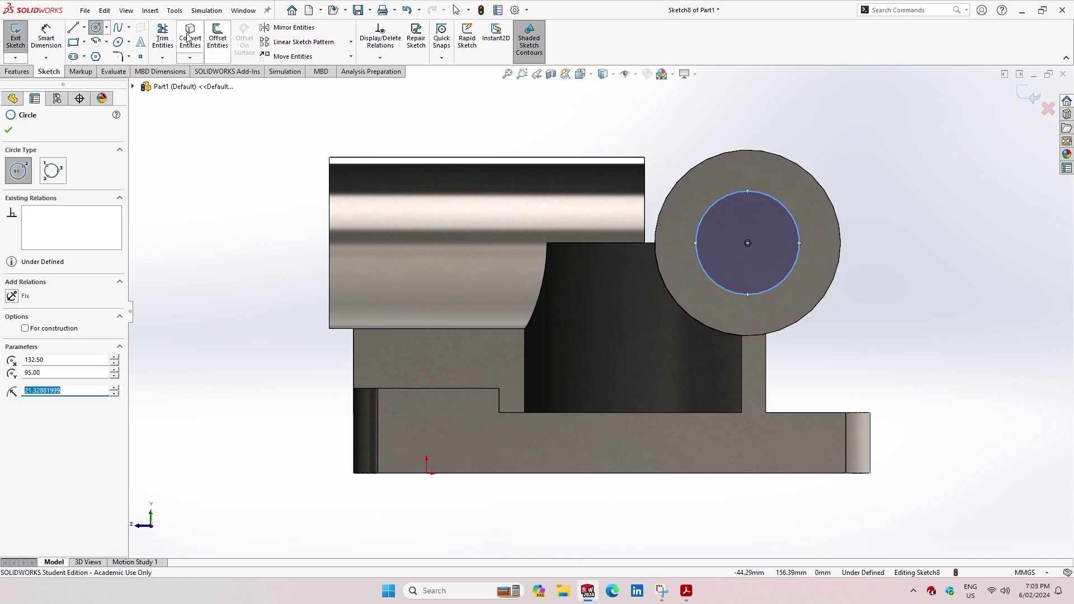
left_click(42, 35)
left_click(709, 208)
left_click(666, 138)
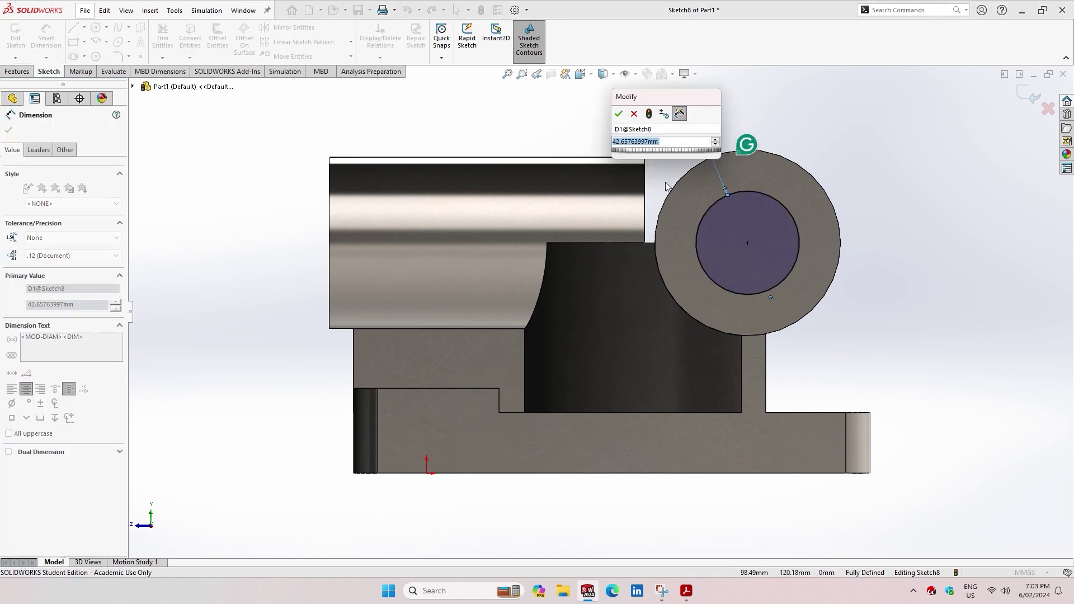
type("=")
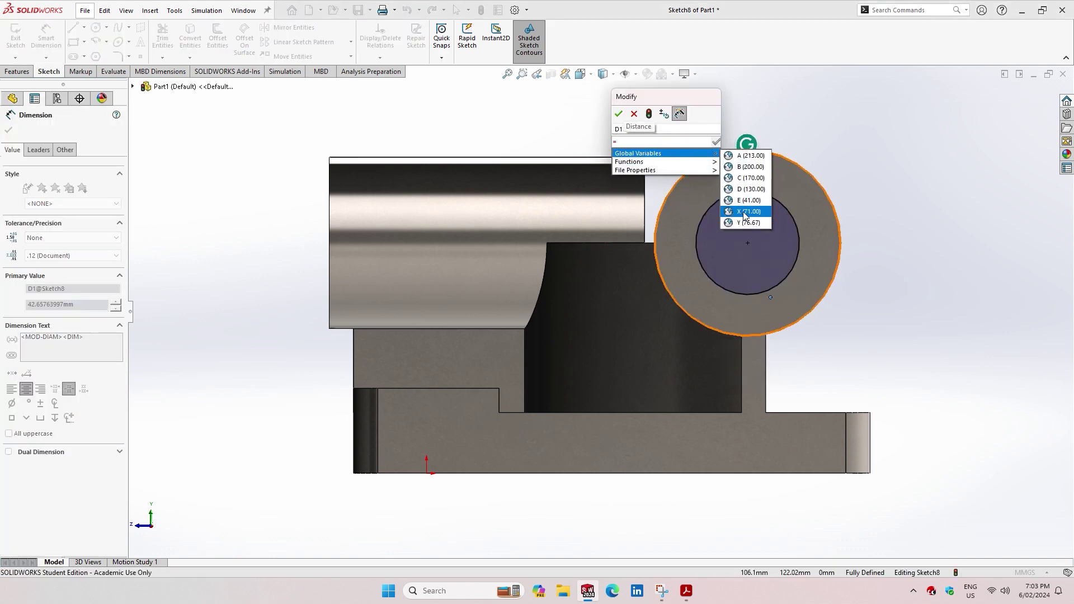
left_click(749, 201)
left_click(618, 113)
- Extrude-cut the Ø41 circle Up To Next as Cut-Extrude3
left_click(17, 71)
left_click(167, 36)
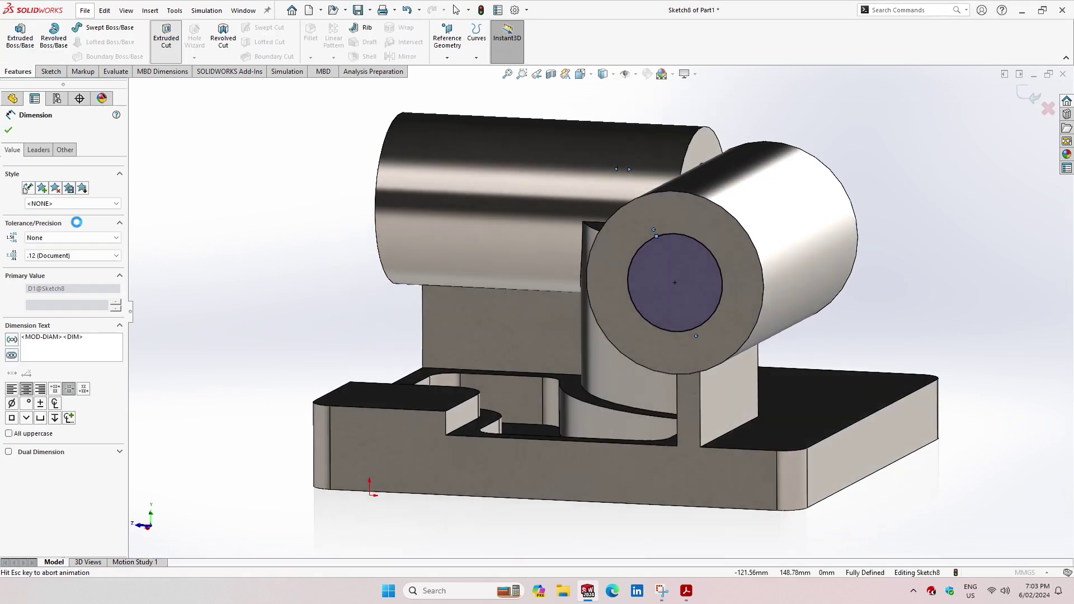
left_click(70, 197)
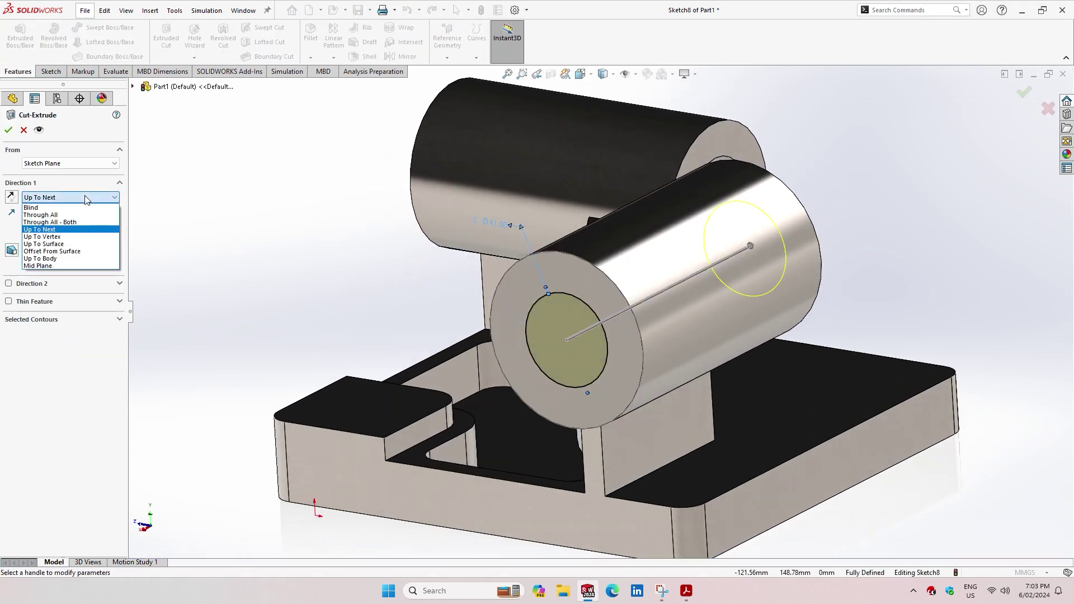
left_click(10, 131)
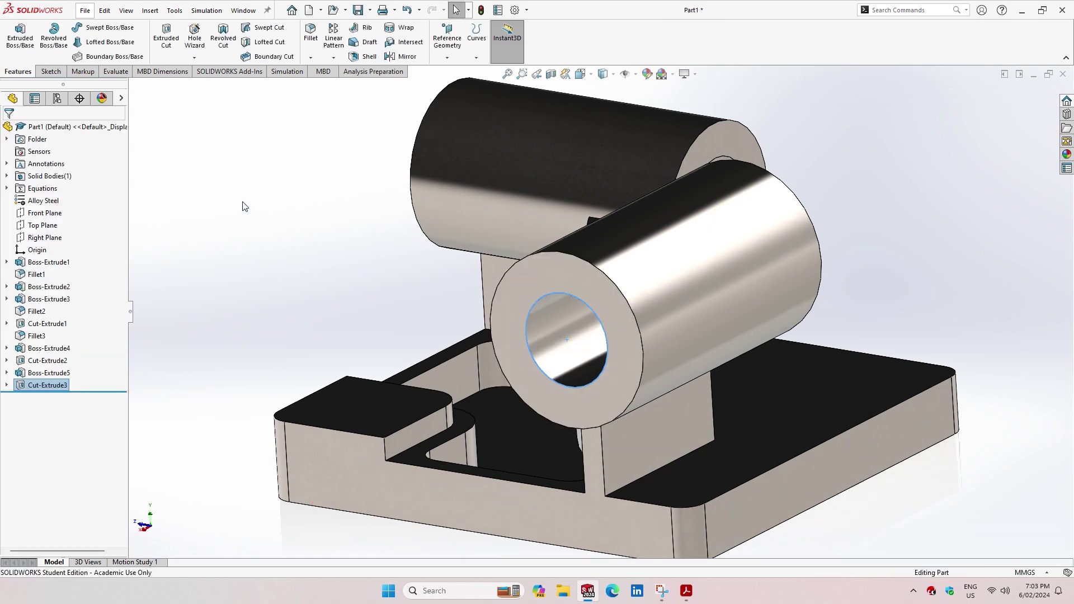
- Open Sketch2 under Boss-Extrude2 for editing
scroll(331, 290, "up", 4)
mouse_move(556, 490)
middle_mouse_down()
mouse_move(667, 468)
mouse_move(247, 274)
middle_mouse_up()
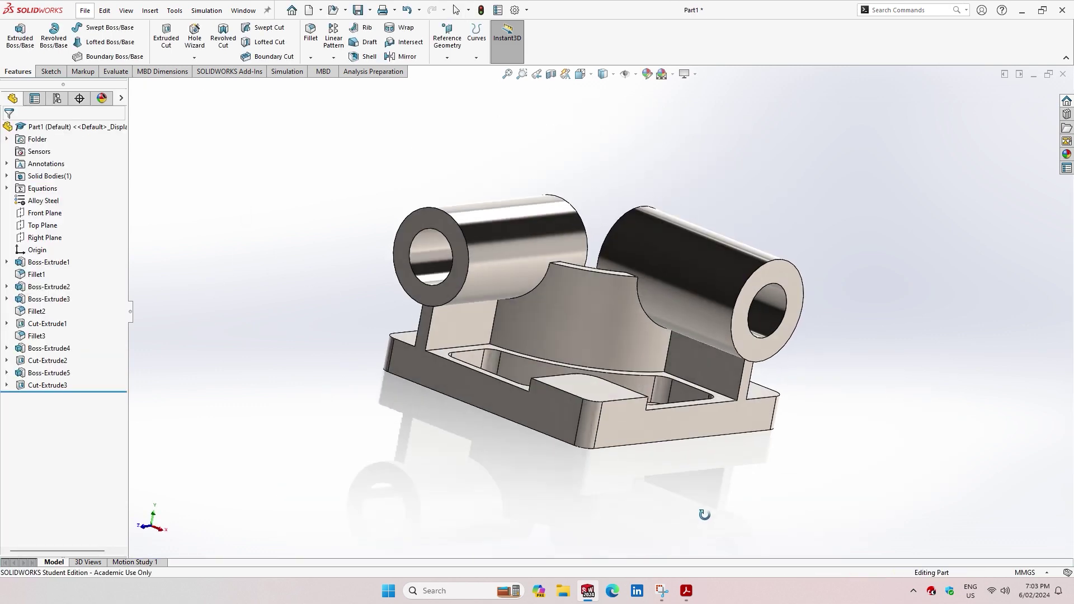
left_click(46, 289)
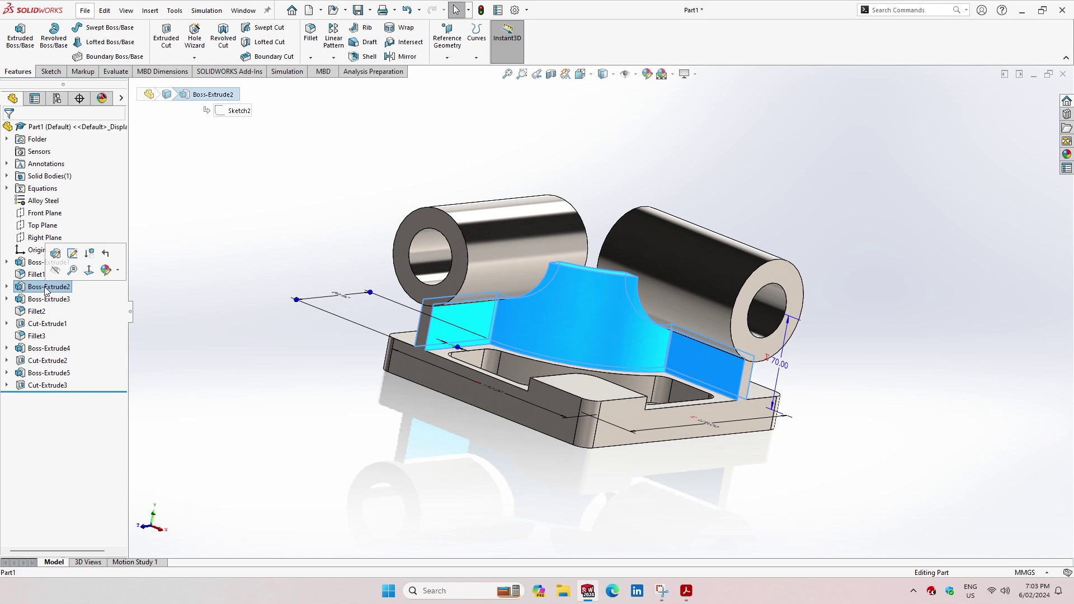
left_click(55, 253)
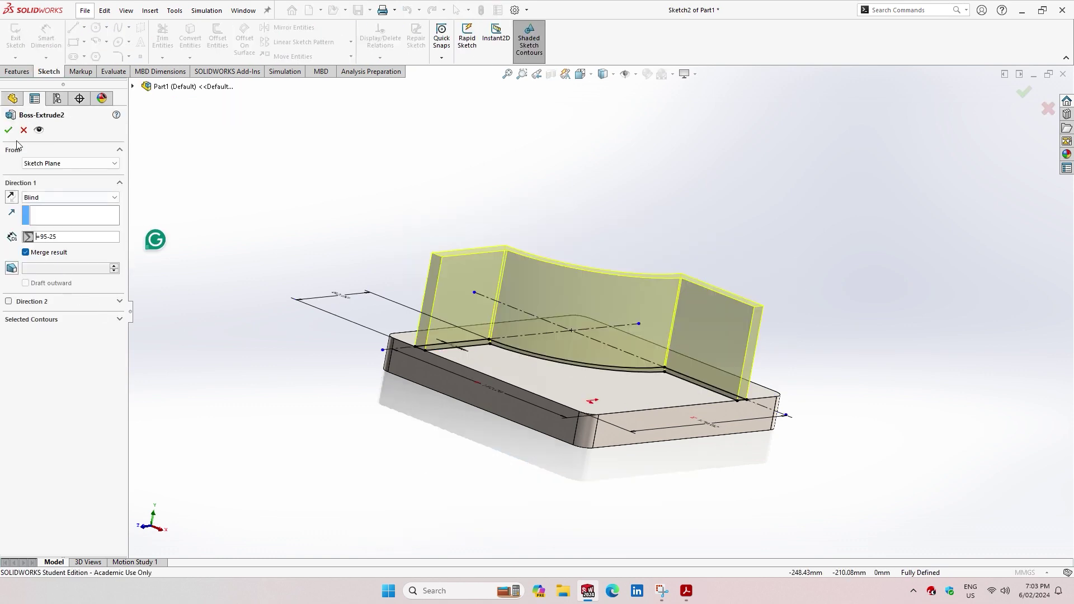
left_click(9, 130)
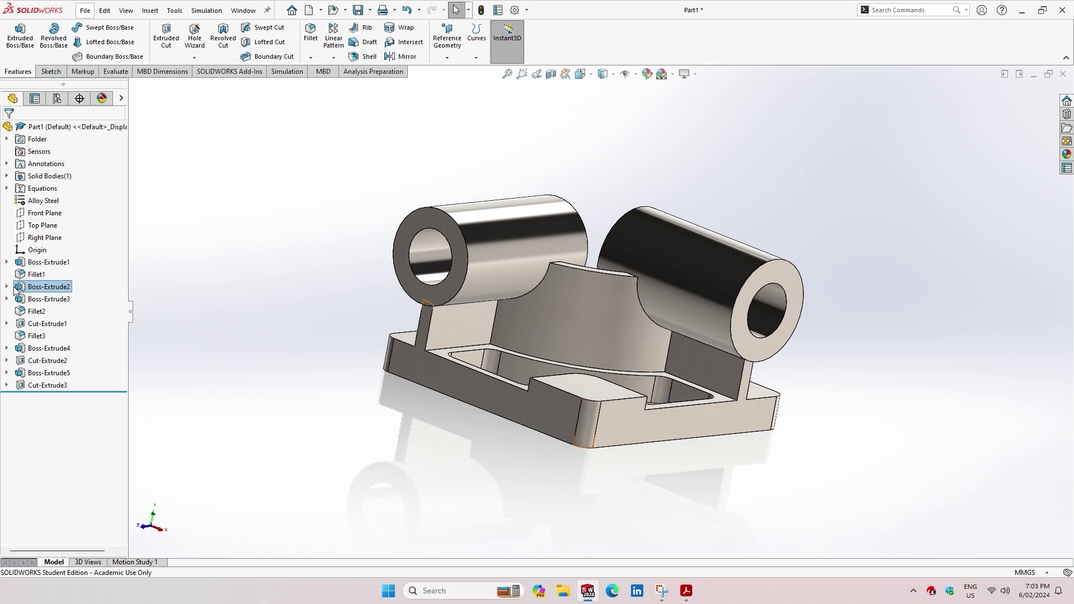
left_click(7, 286)
left_click(52, 299)
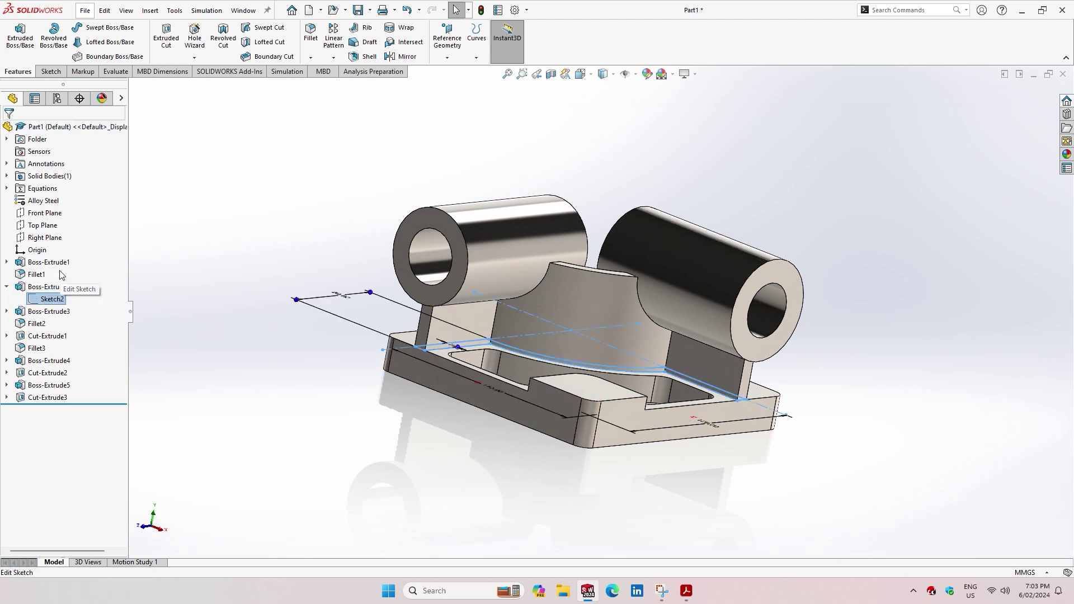
left_click(93, 269)
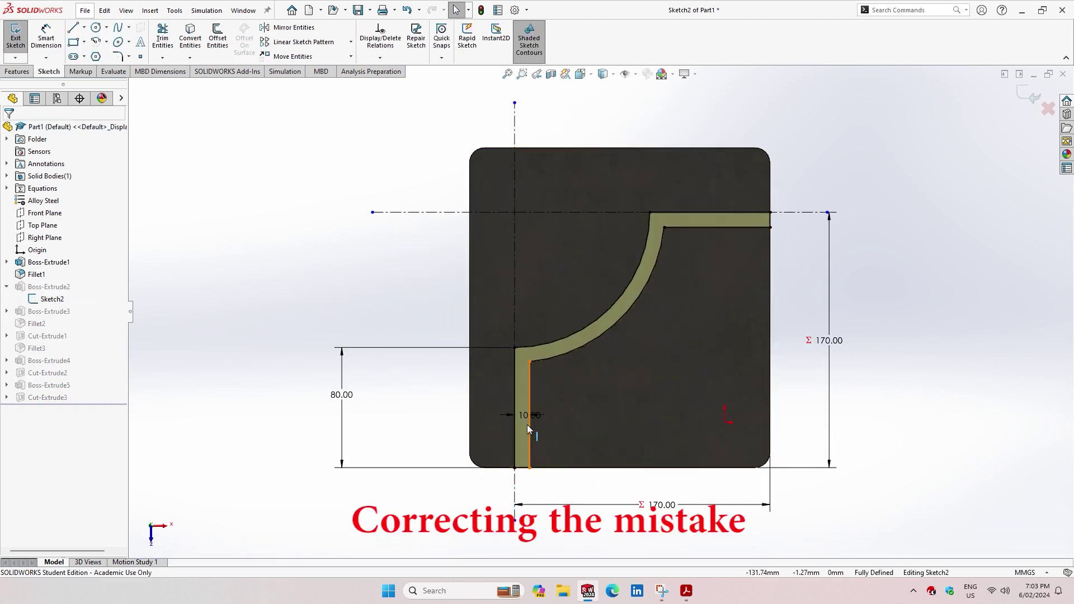
- Change the band's 10 mm wall-width dimension to 15 mm and check the exam PDF
scroll(529, 422, "down", 3)
scroll(529, 422, "down", 1)
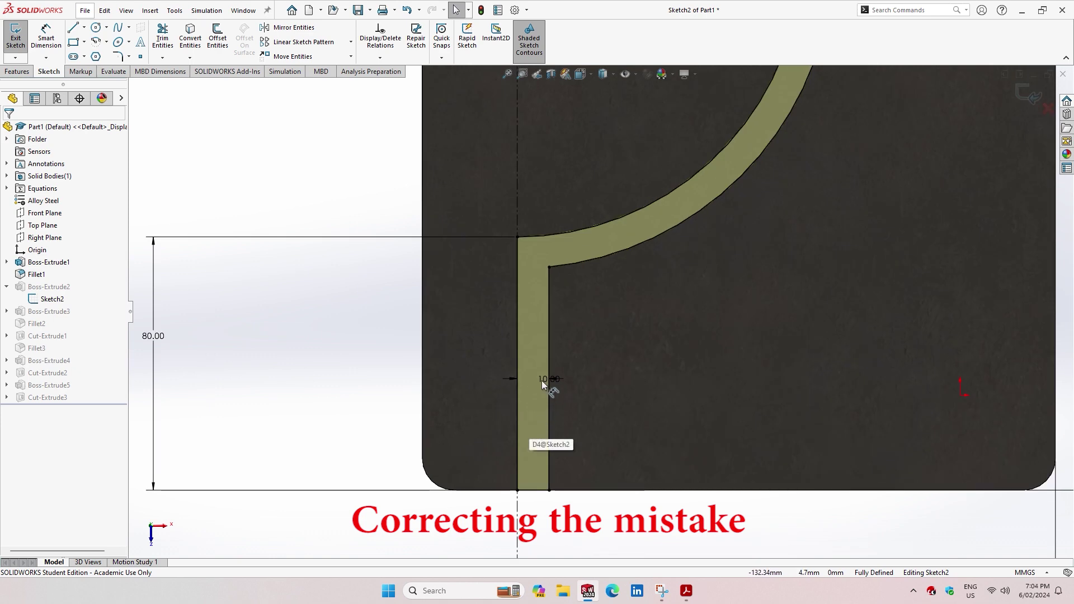
double_click(541, 381)
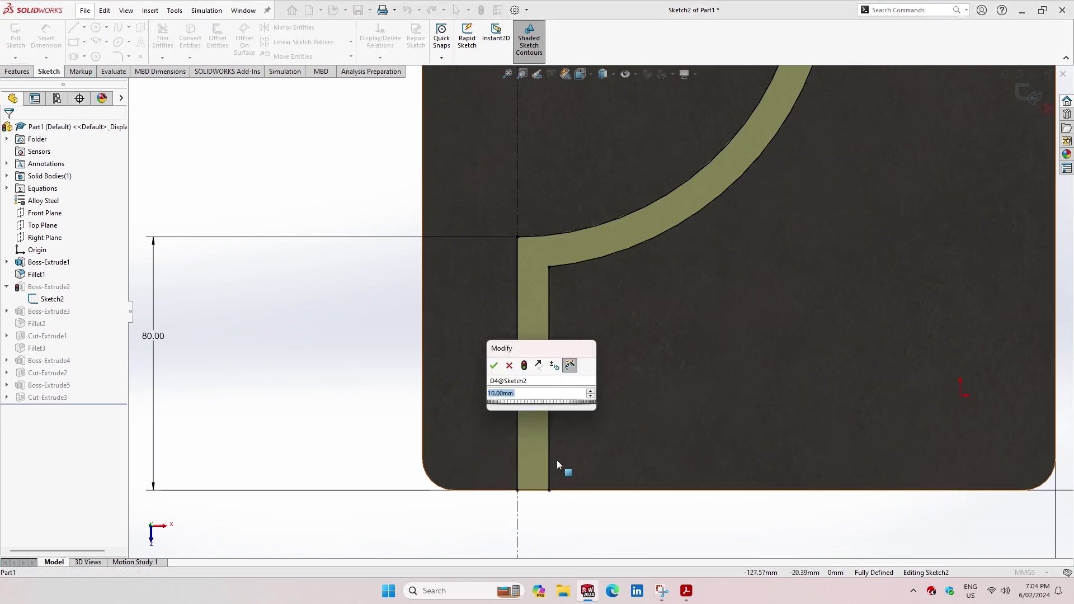
type("15")
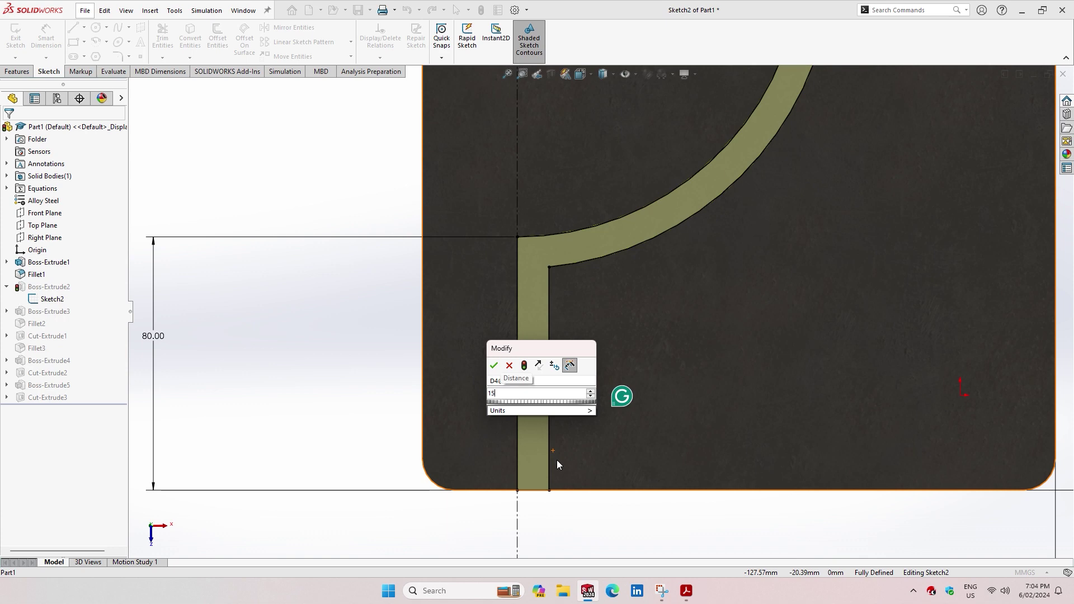
key("Return")
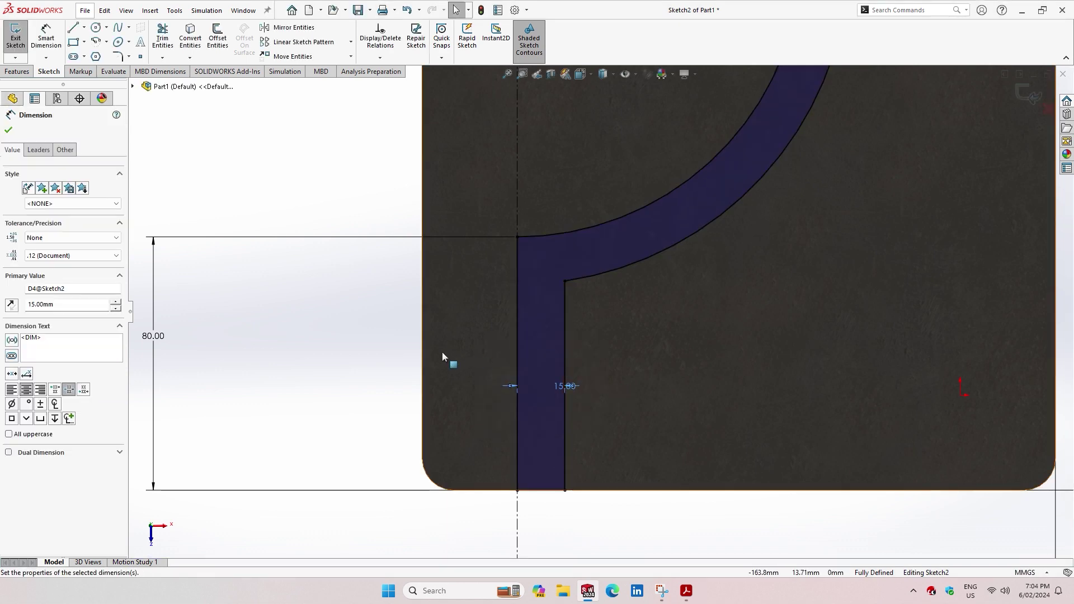
left_click(9, 130)
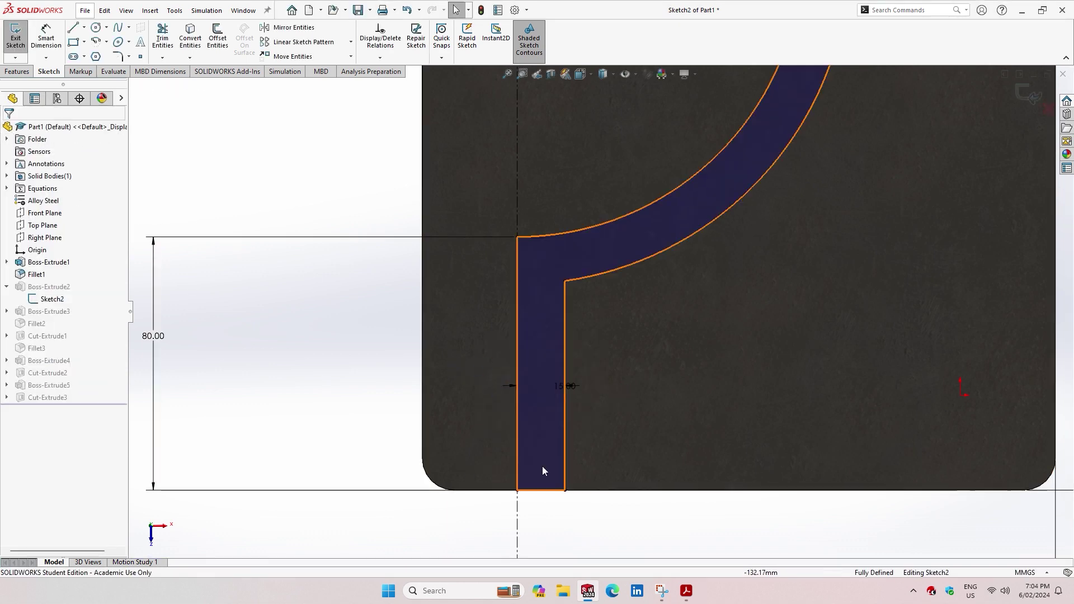
left_click(686, 591)
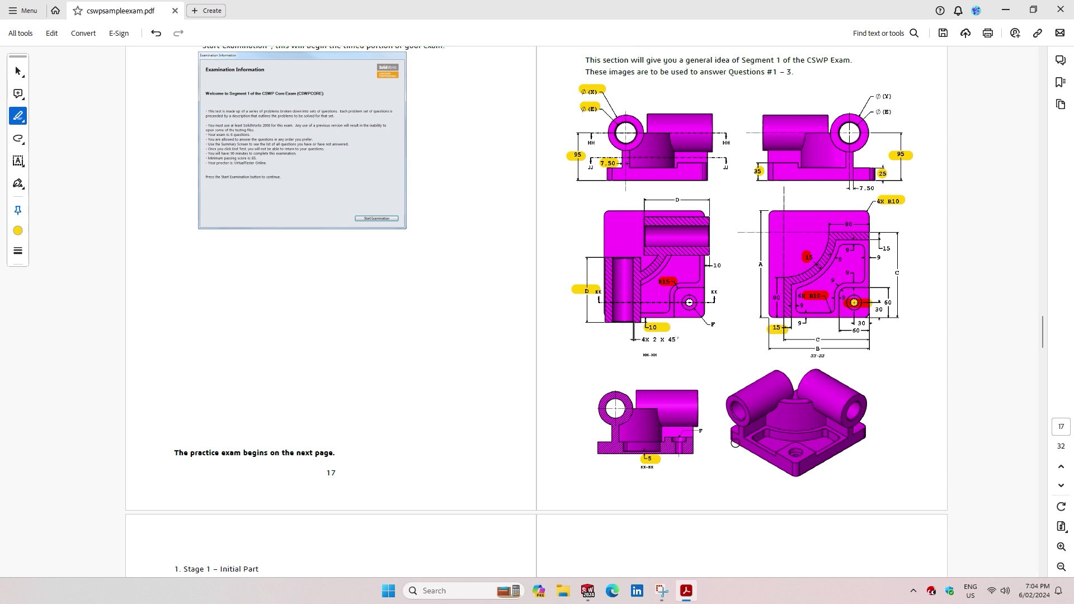
left_click(588, 591)
- Exit Sketch2 to rebuild the part and orbit to a front view
scroll(790, 226, "down", 3)
left_click(1029, 96)
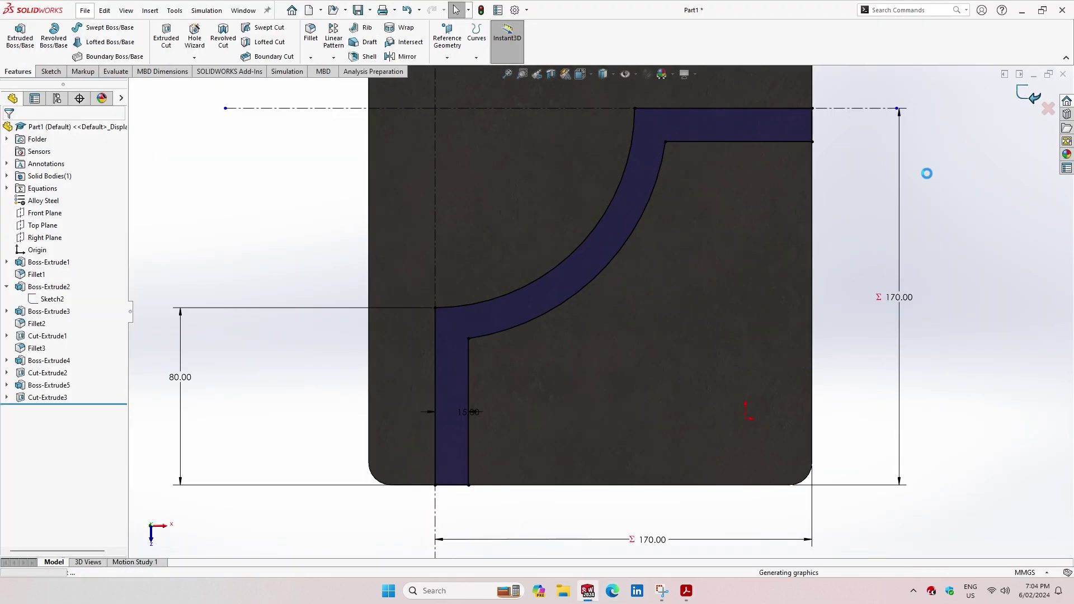
mouse_move(858, 358)
middle_mouse_down()
mouse_move(844, 149)
mouse_move(951, 342)
mouse_move(979, 370)
mouse_move(913, 365)
middle_mouse_up()
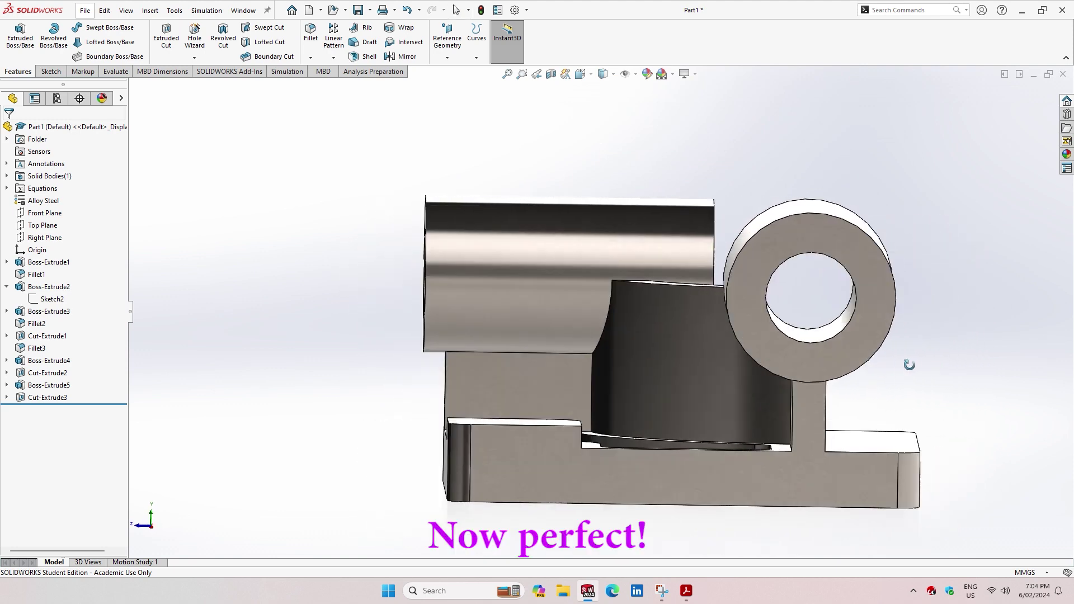
scroll(822, 384, "down", 3)
mouse_move(857, 345)
middle_mouse_down()
mouse_move(861, 321)
mouse_move(860, 339)
mouse_move(832, 337)
middle_mouse_up()
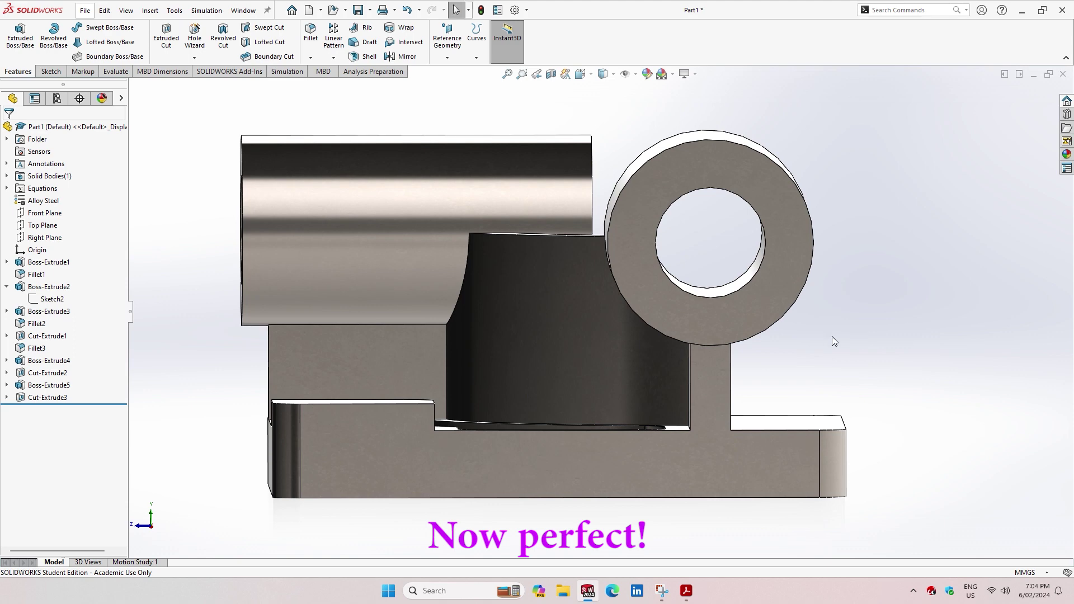
- Review the Boss-Extrude5 ring sketch, exit it, and compare with the exam PDF
left_click(42, 398)
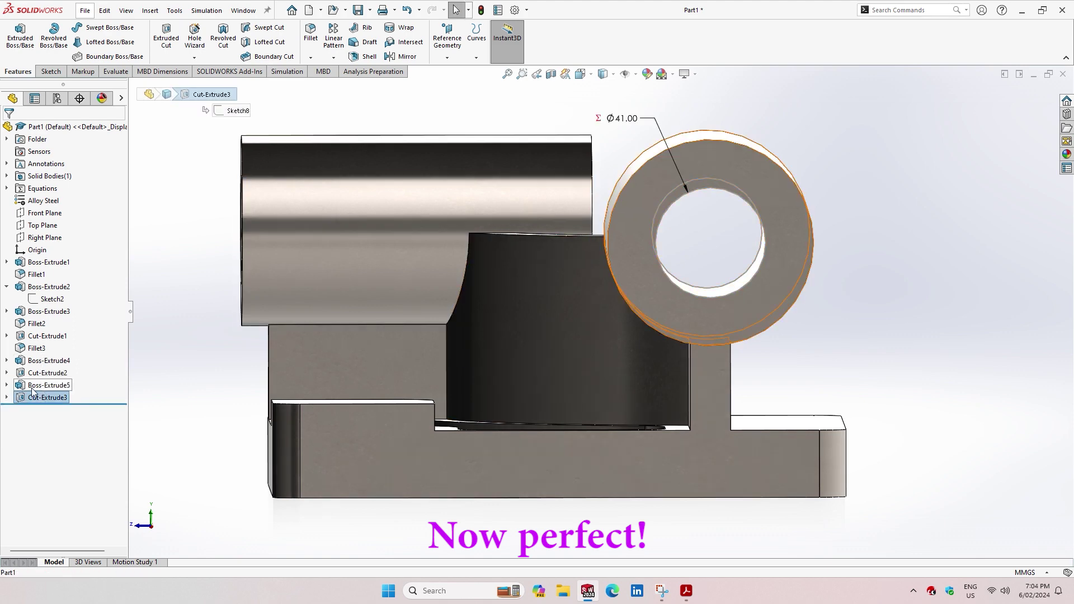
left_click(42, 385)
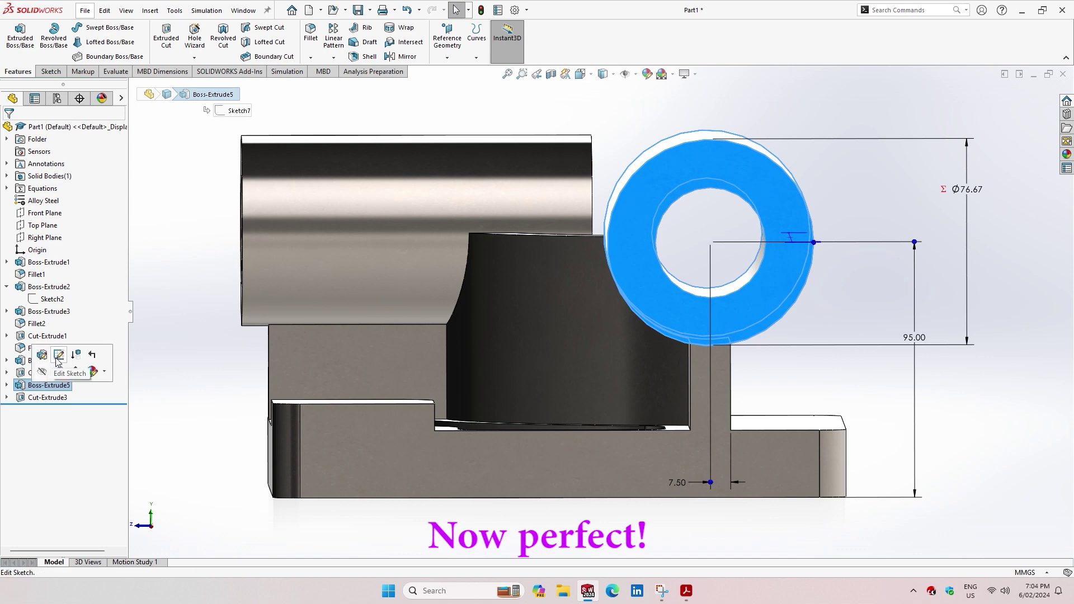
left_click(57, 356)
scroll(750, 269, "down", 3)
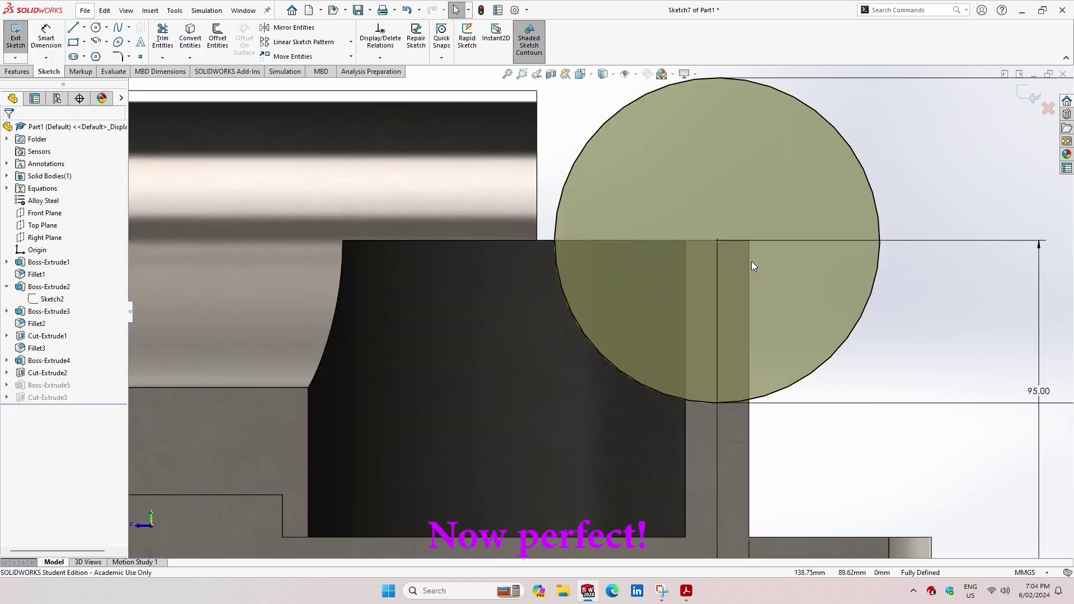
left_click(1019, 100)
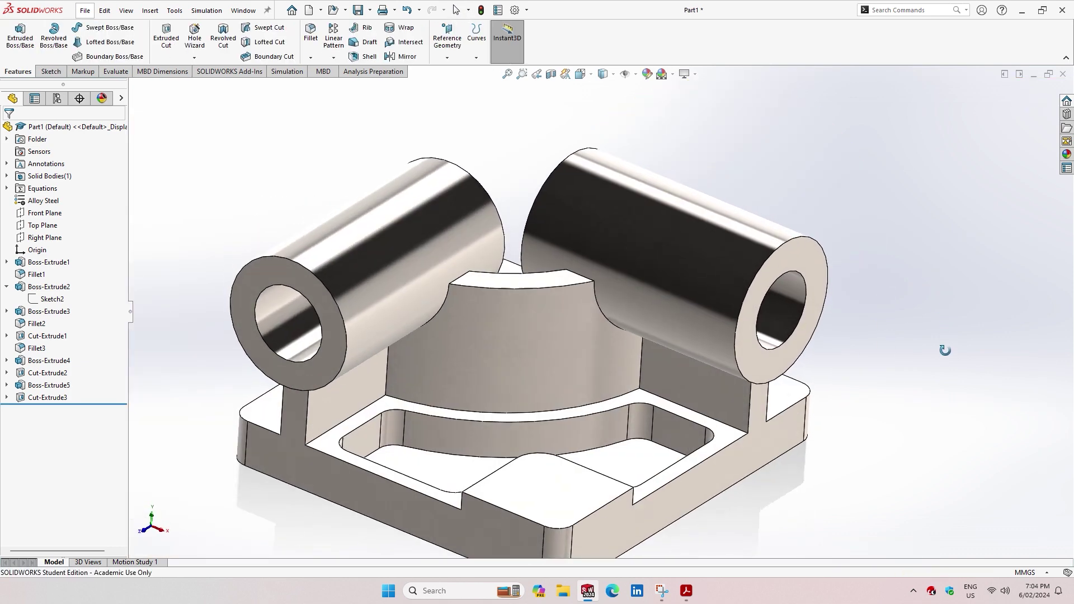
left_click(687, 592)
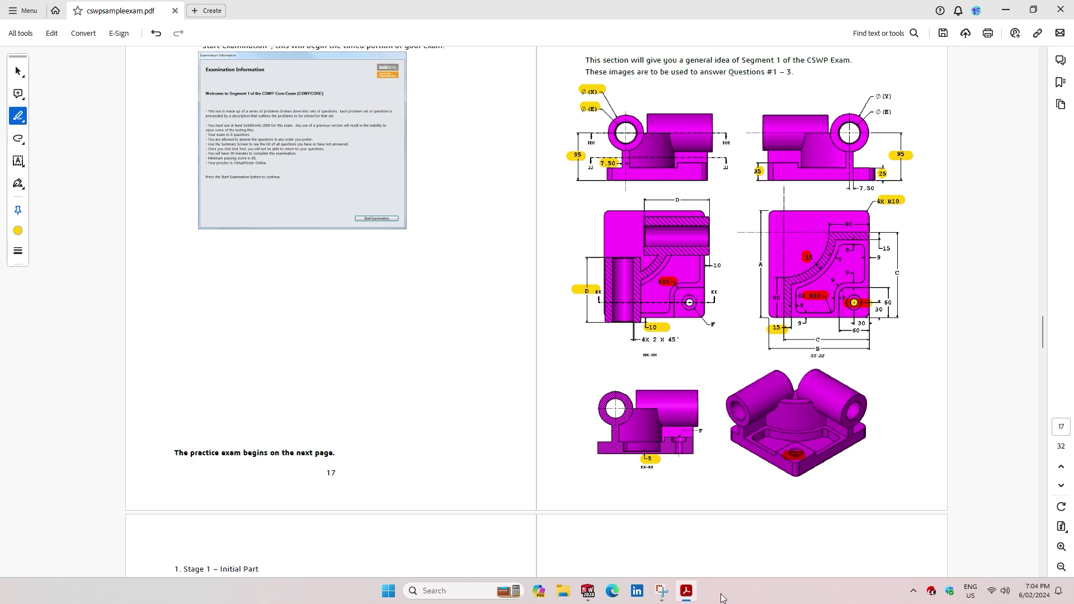
mouse_move(587, 591)
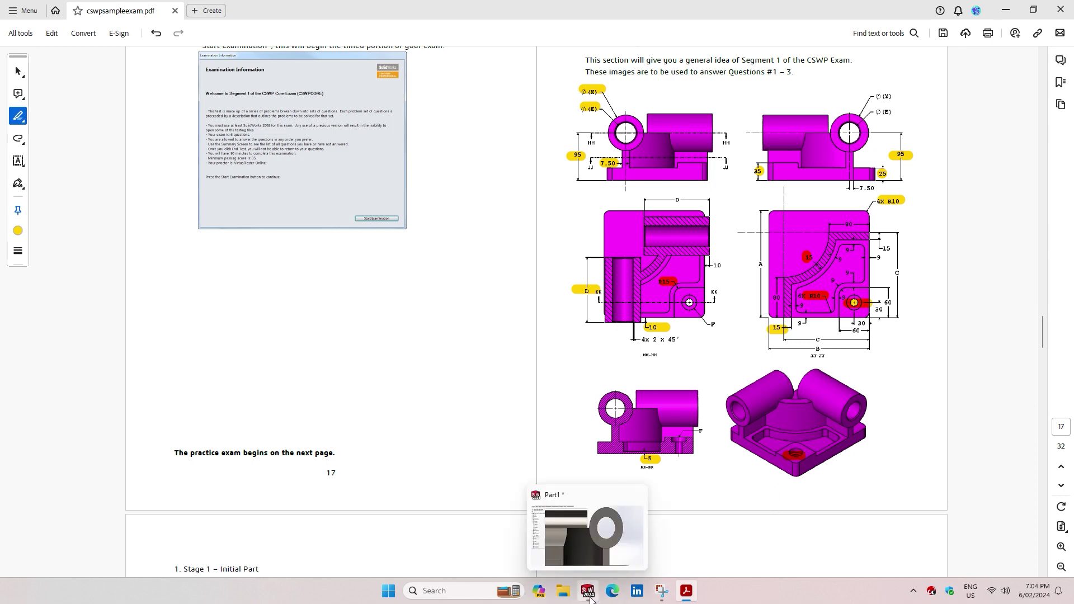
left_click(590, 598)
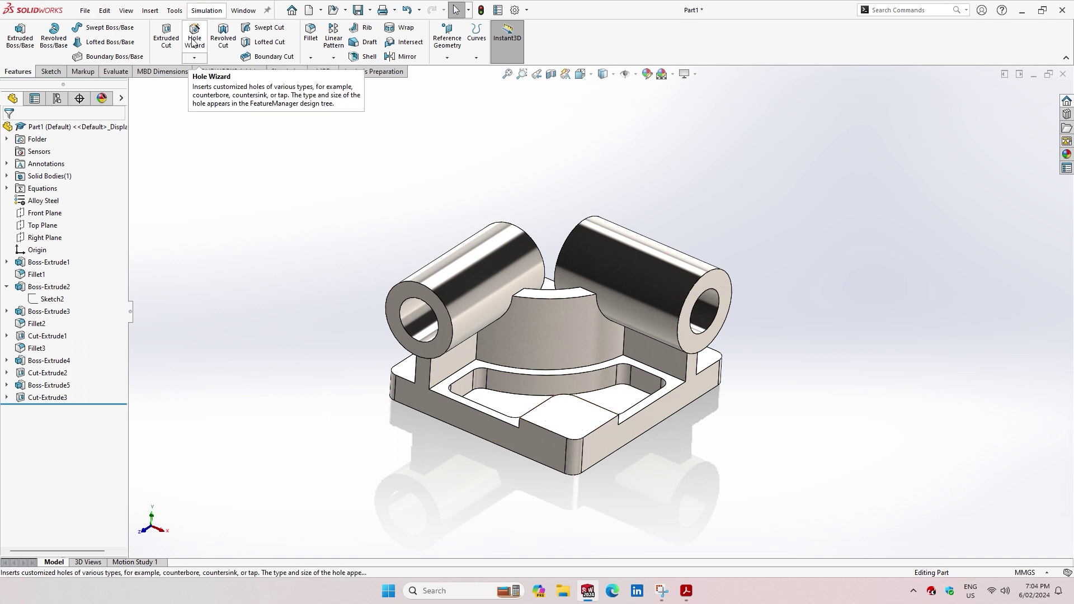
- Start a Hole Wizard hole and scroll the exam PDF to the Stage 1 hole specs
left_click(194, 38)
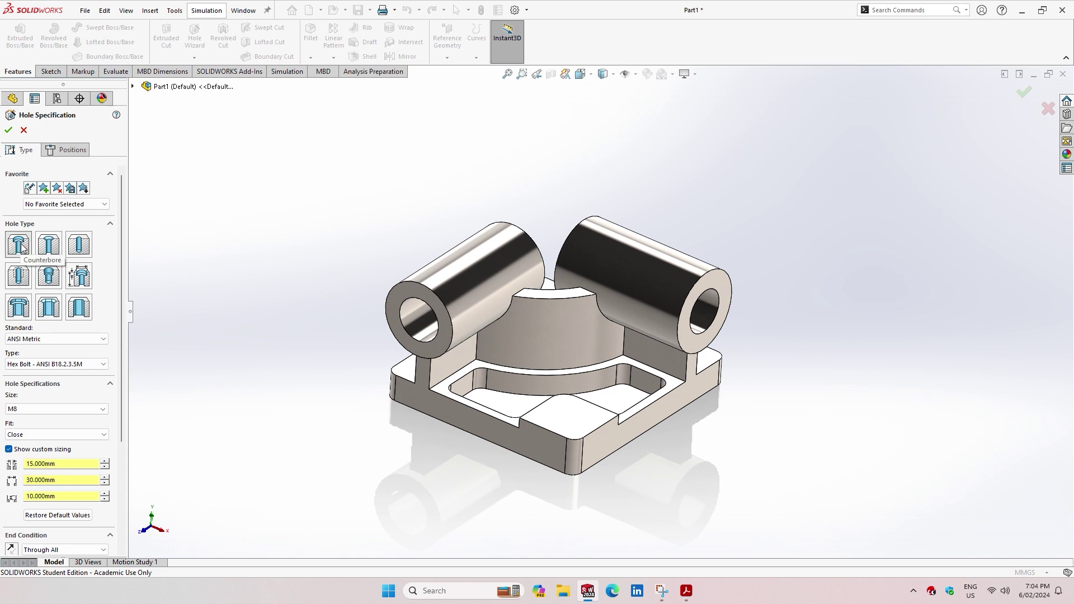
left_click(681, 594)
scroll(408, 371, "down", 3)
scroll(417, 379, "down", 3)
scroll(416, 380, "down", 2)
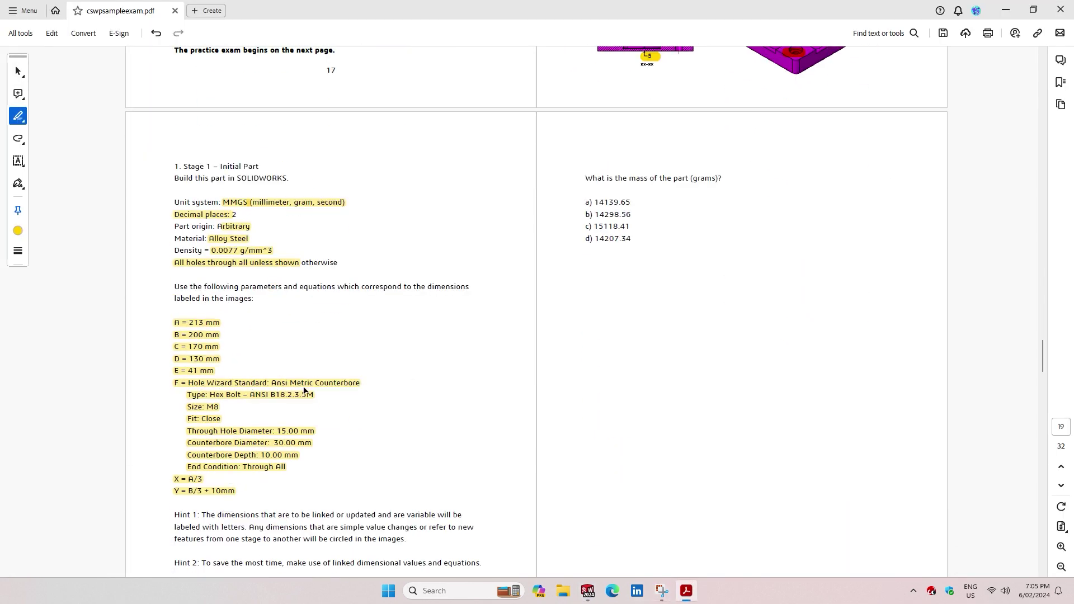
- Select the highlighted Stage 1 parameters in the PDF, then return to SOLIDWORKS
left_click(321, 387)
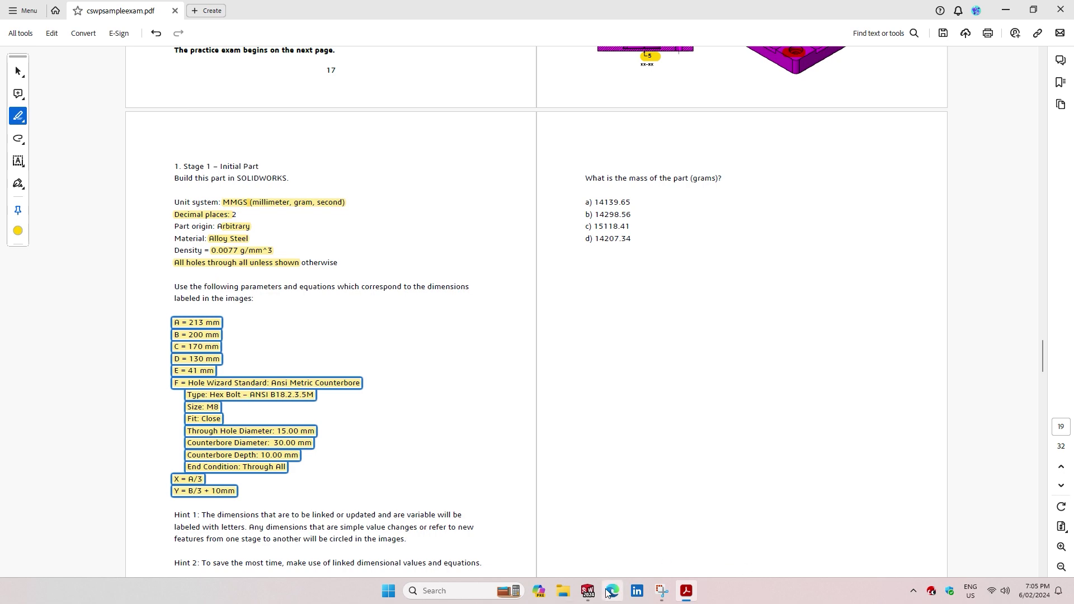
left_click(587, 591)
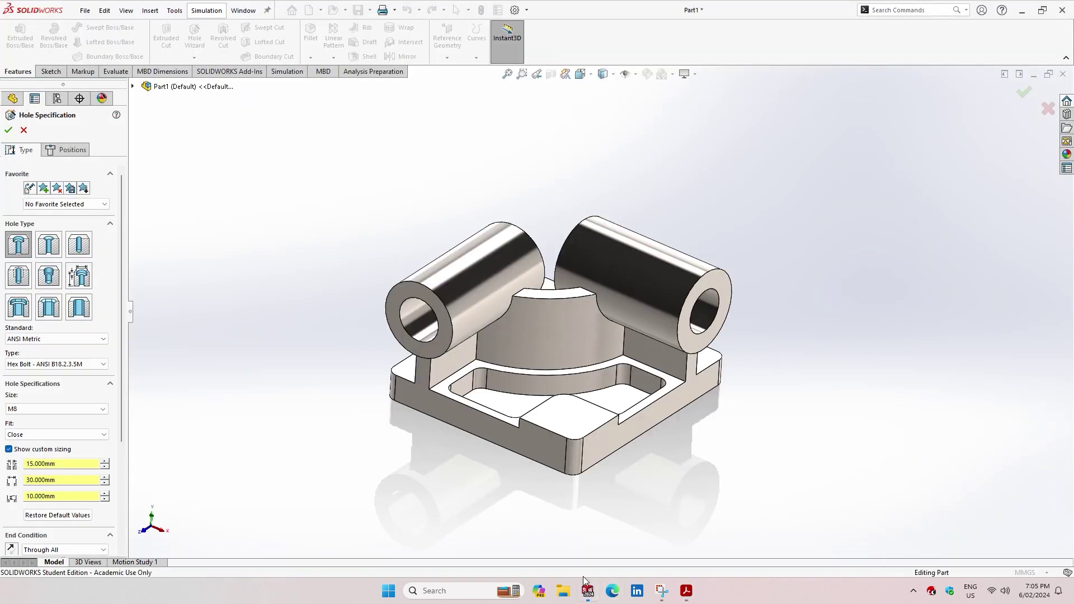
- Set the hole to ANSI Metric Hex Bolt, size M8, Close fit
left_click(50, 339)
left_click(51, 349)
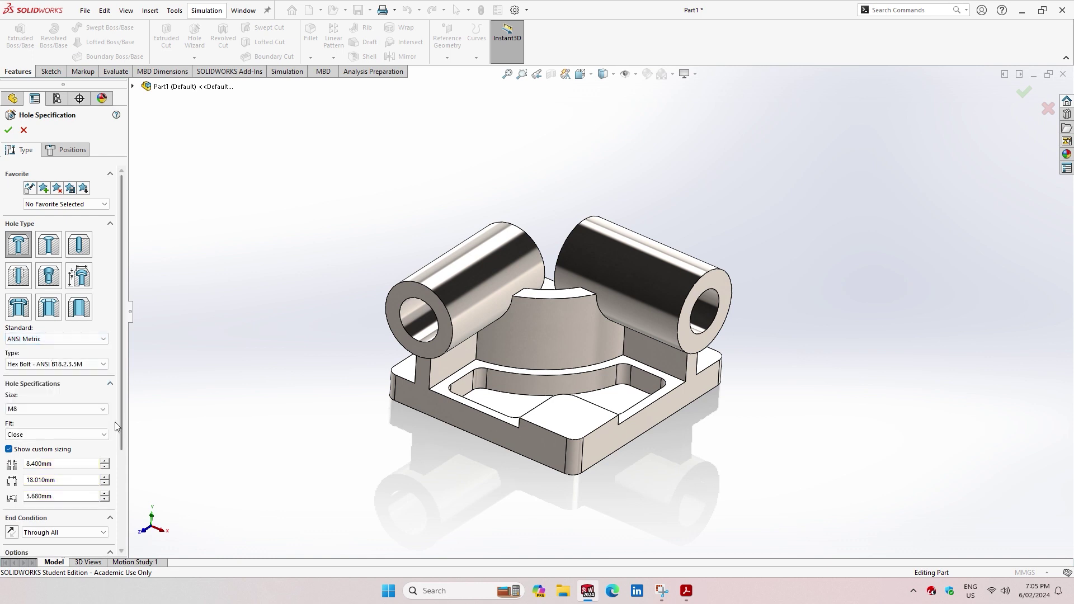
left_click(63, 365)
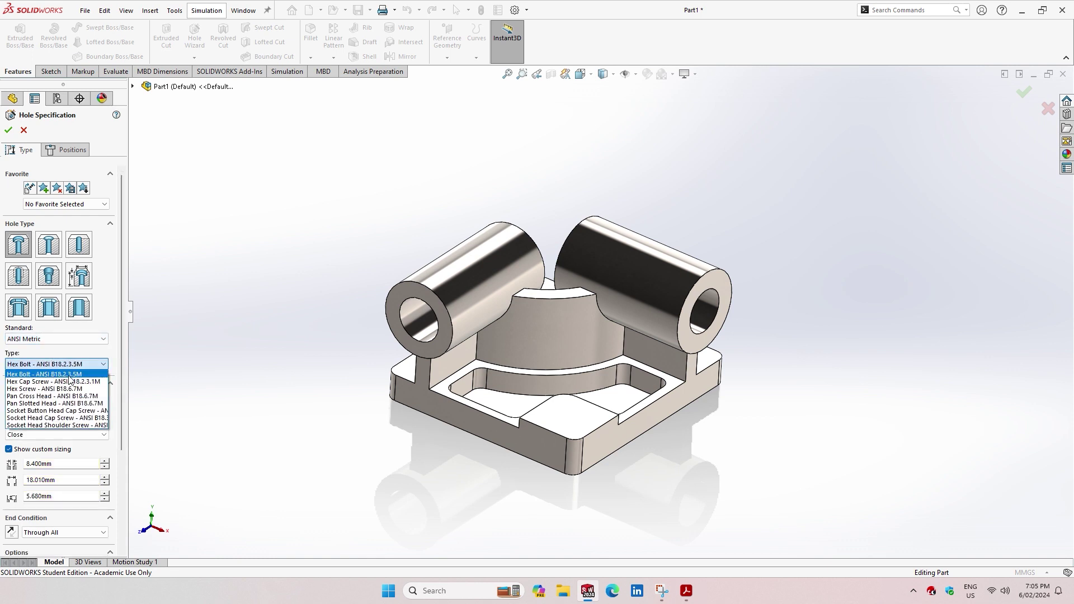
left_click(77, 375)
left_click(687, 591)
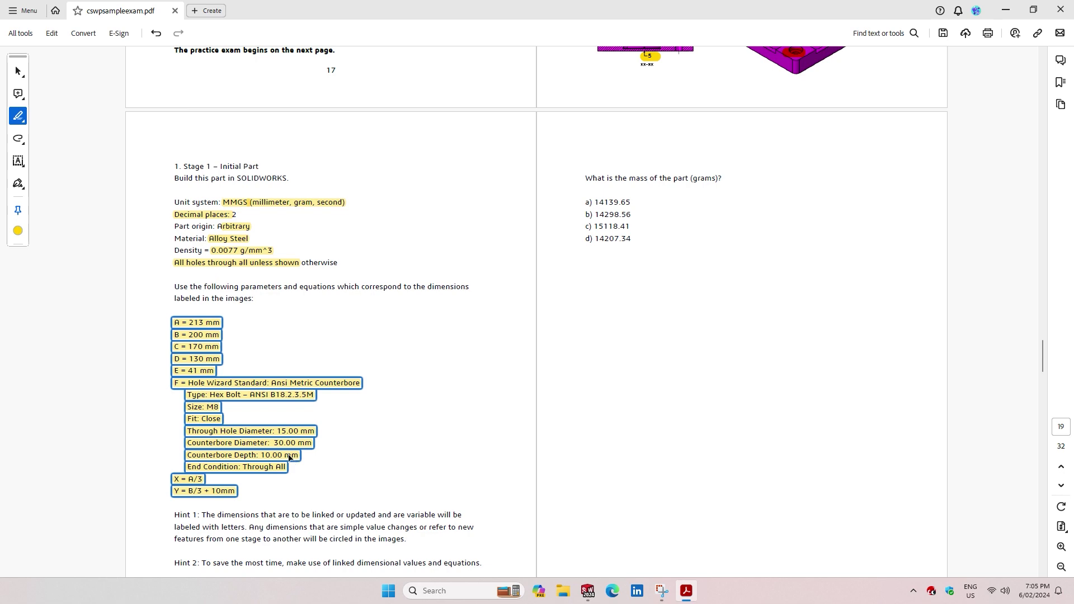
left_click(588, 591)
left_click(33, 411)
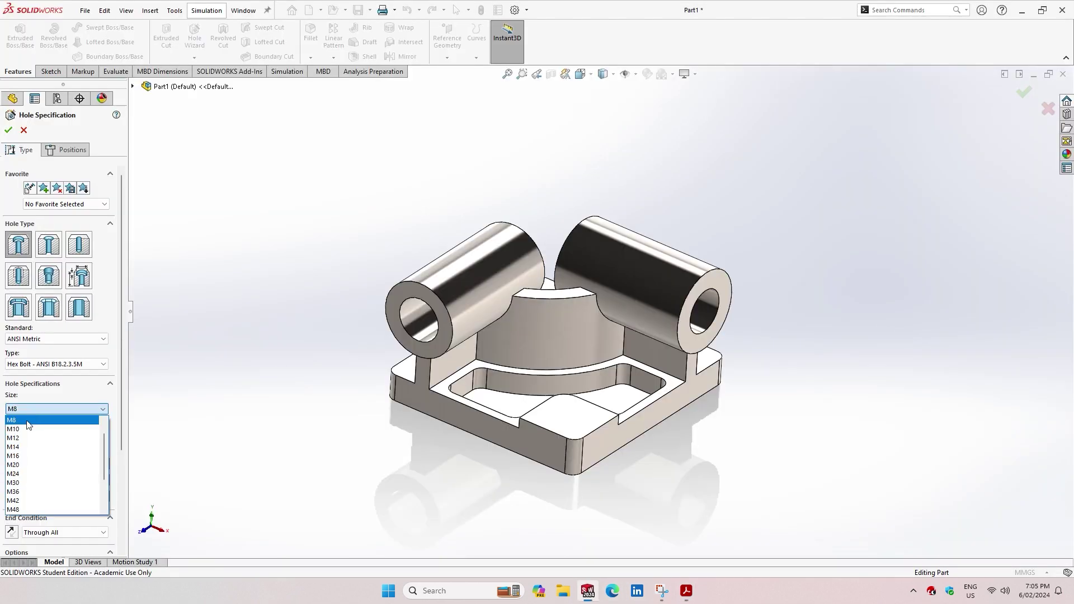
left_click(33, 420)
left_click(43, 433)
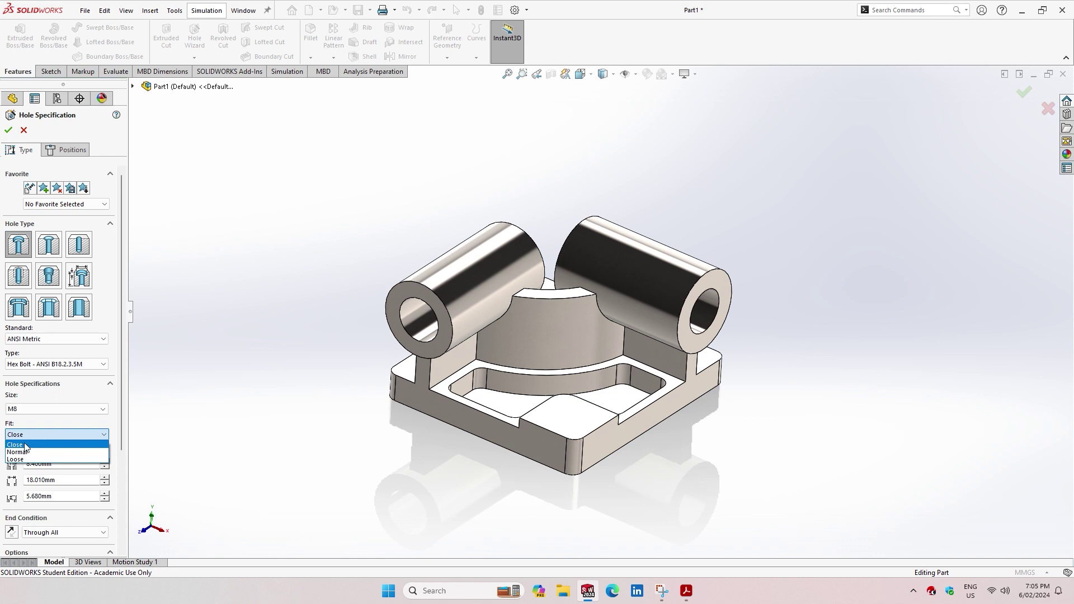
left_click(25, 446)
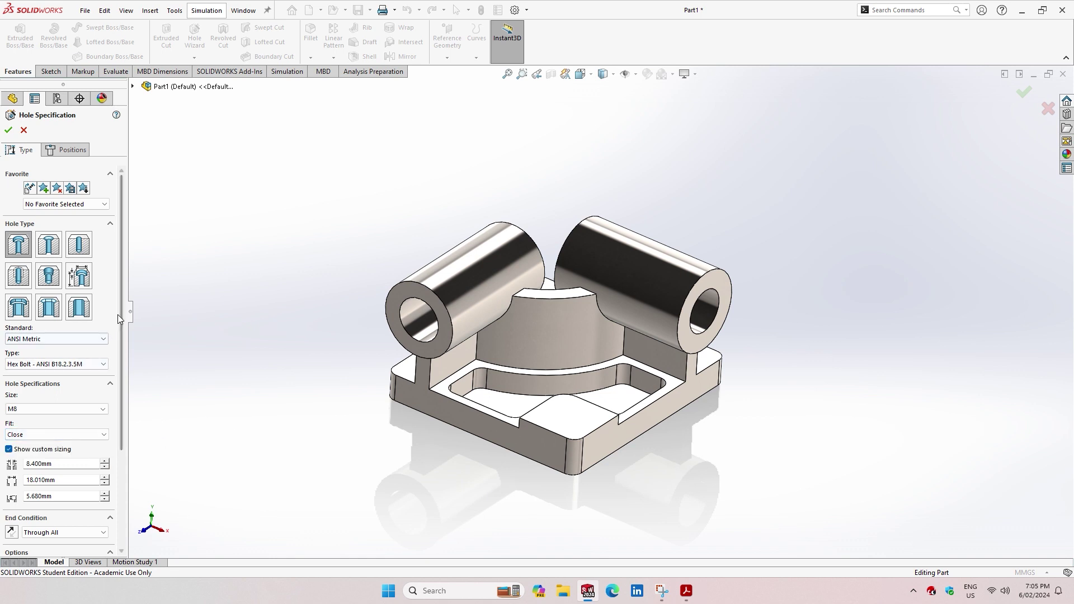
- Enable custom sizing and set the through-hole diameter to 15 mm
scroll(114, 403, "down", 3)
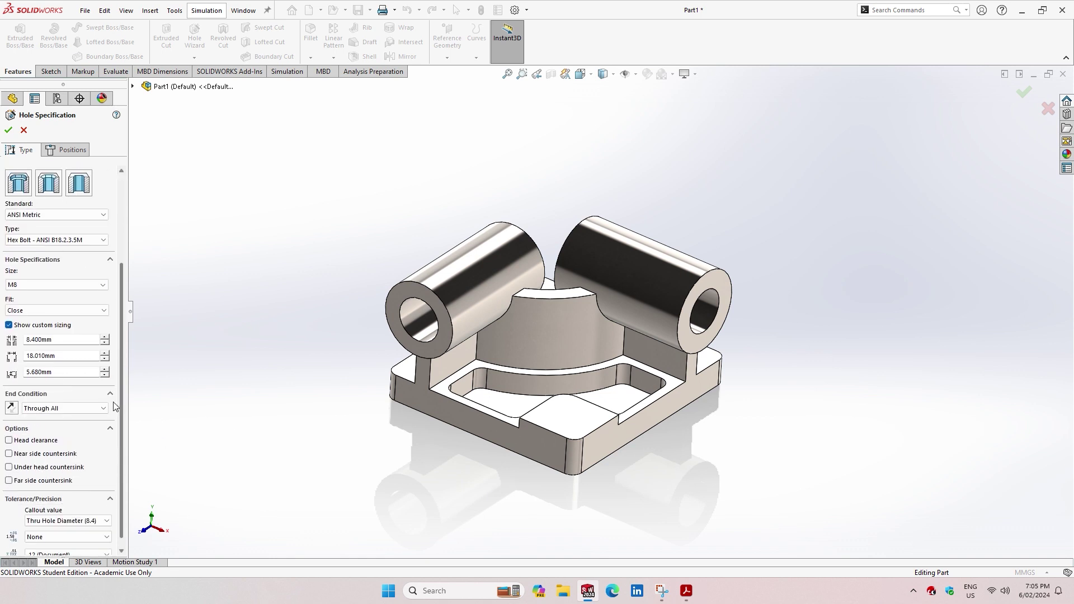
left_click(9, 319)
left_click(9, 364)
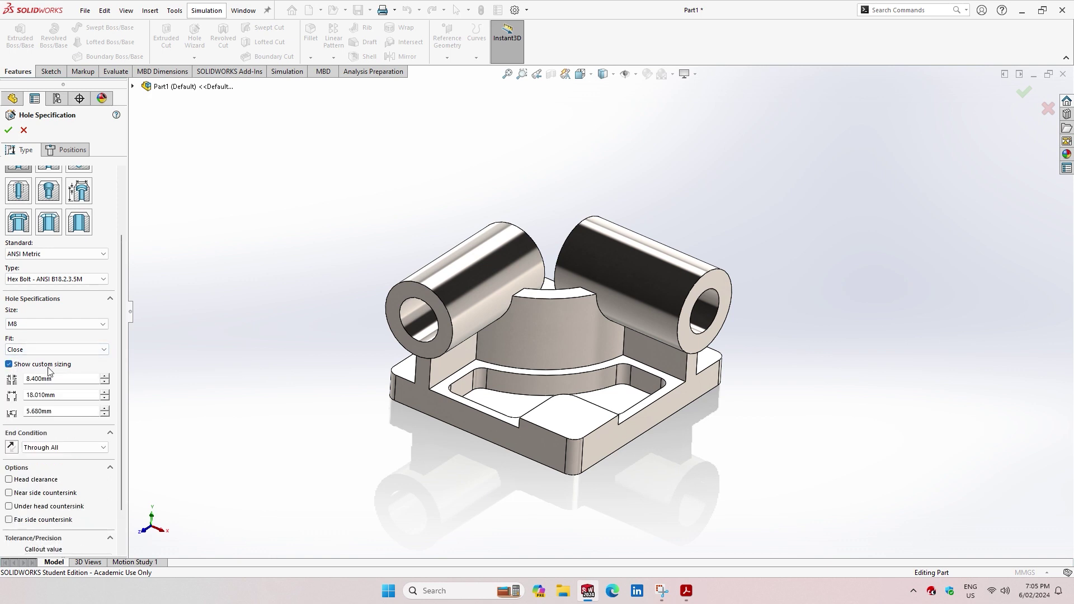
left_click(686, 590)
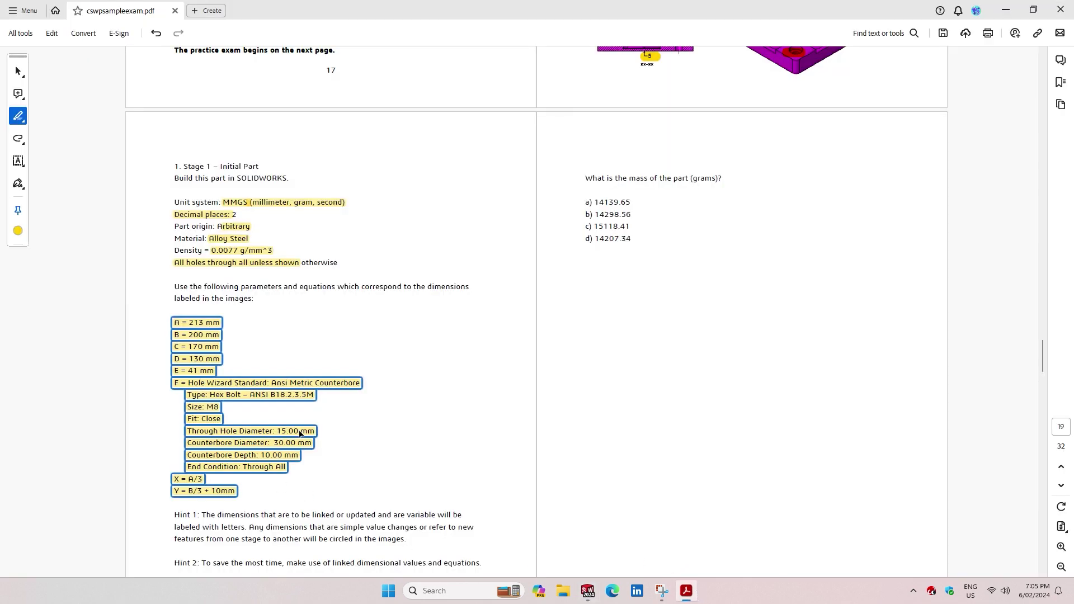
left_click(588, 591)
left_click(34, 379)
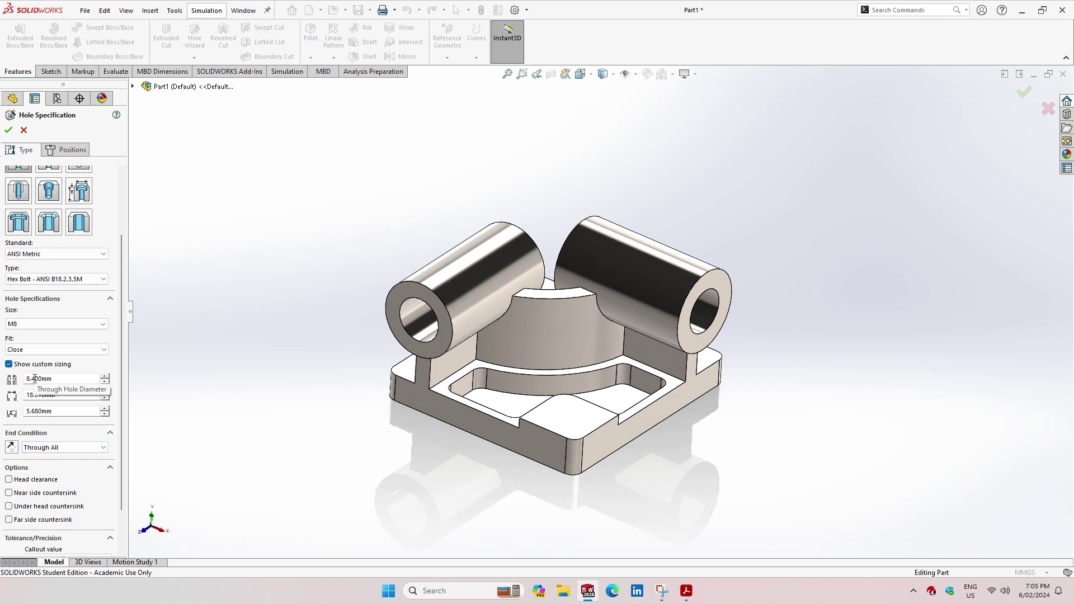
double_click(26, 377)
type("15")
key("Return")
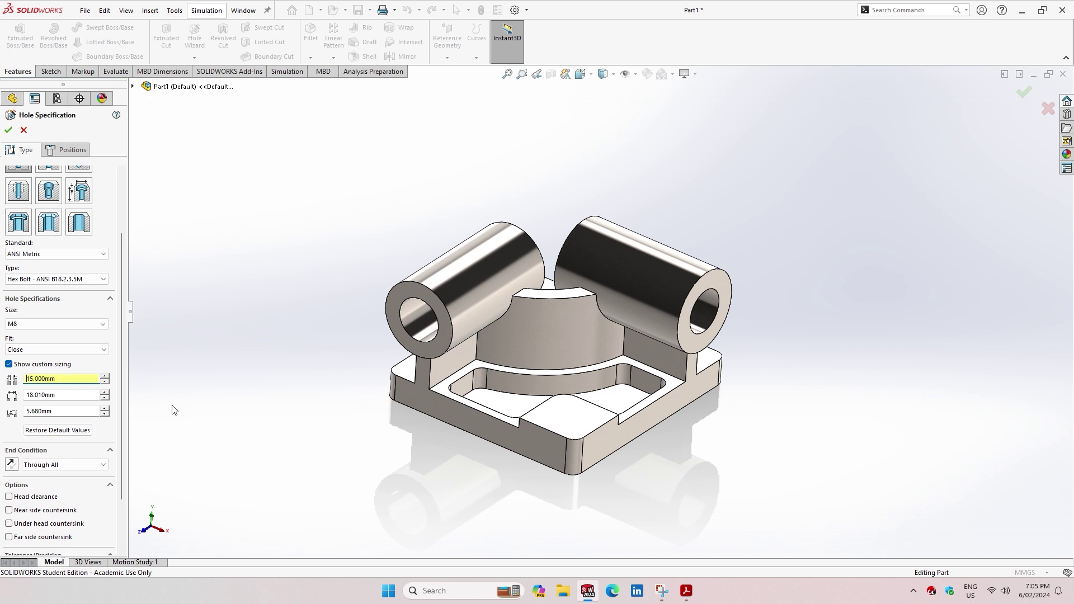
- Set the counterbore diameter to 30 mm and counterbore depth to 10 mm
left_click(61, 396)
left_click_drag(68, 394, 3, 399)
left_click(687, 591)
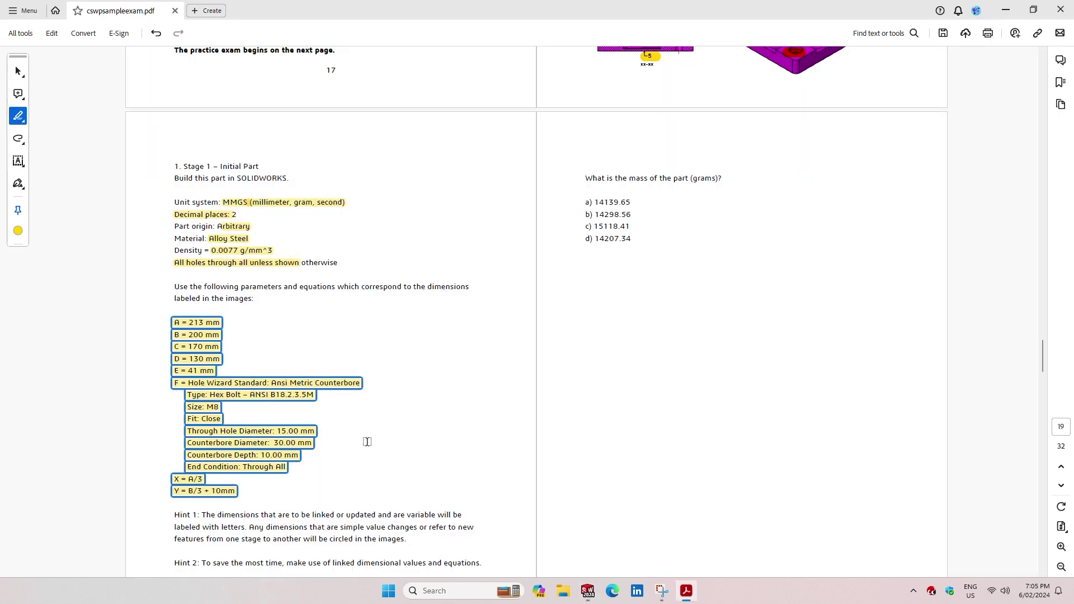
left_click(588, 591)
double_click(61, 395)
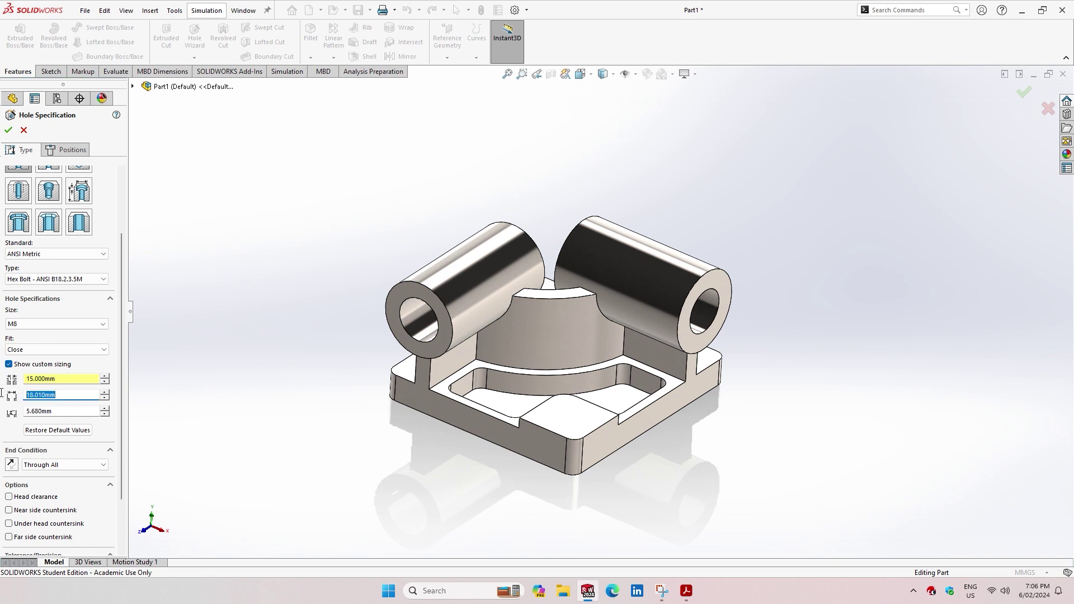
type("30")
key("Return")
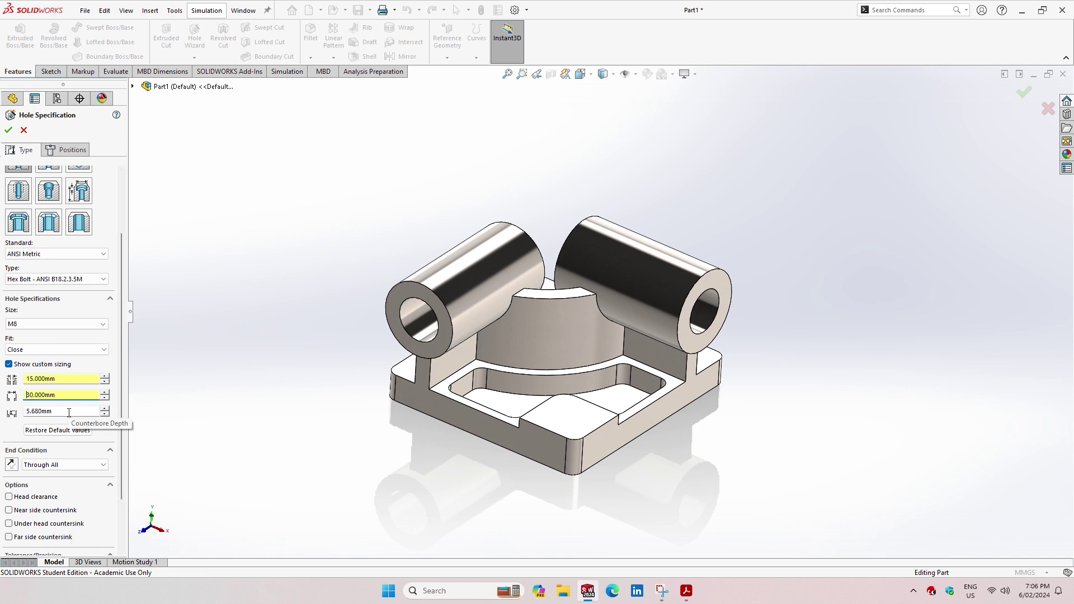
left_click(687, 591)
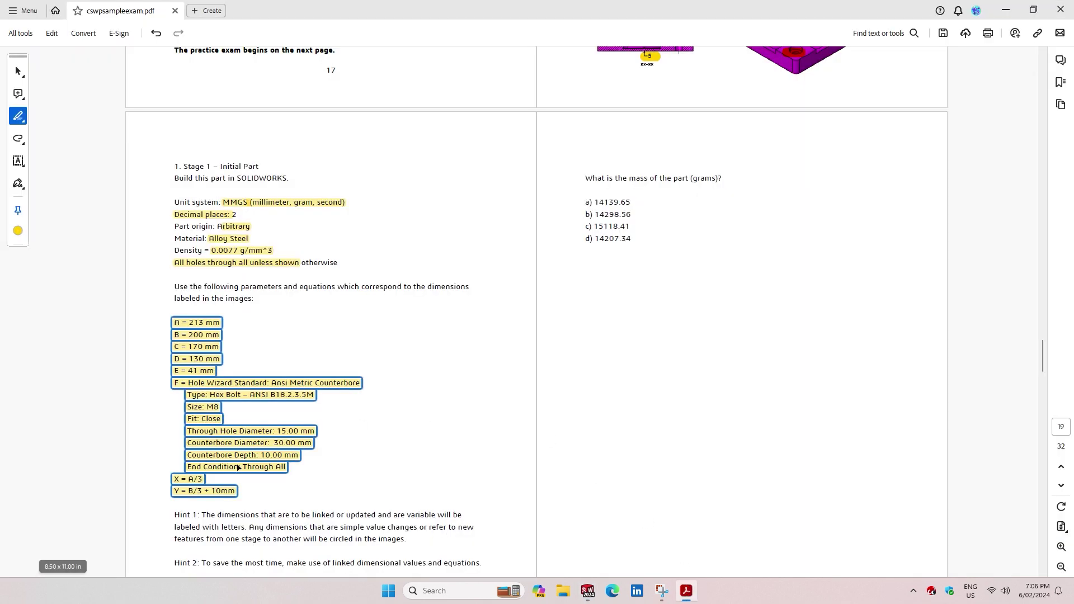
left_click(588, 591)
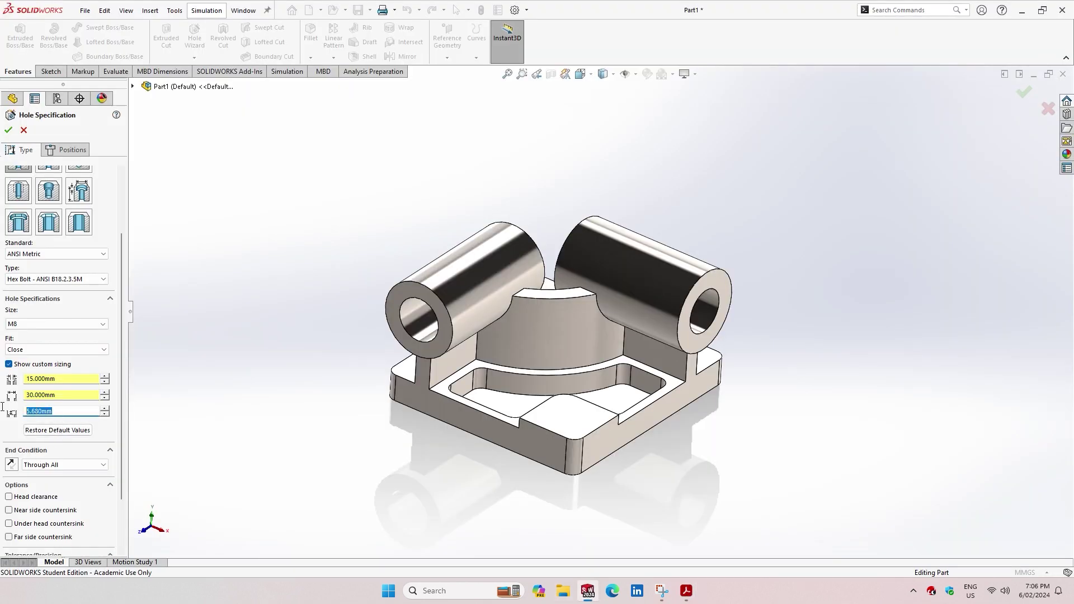
type("10")
key("Return")
- Recheck the PDF requirements and keep the end condition at Through All
left_click_drag(122, 373, 123, 436)
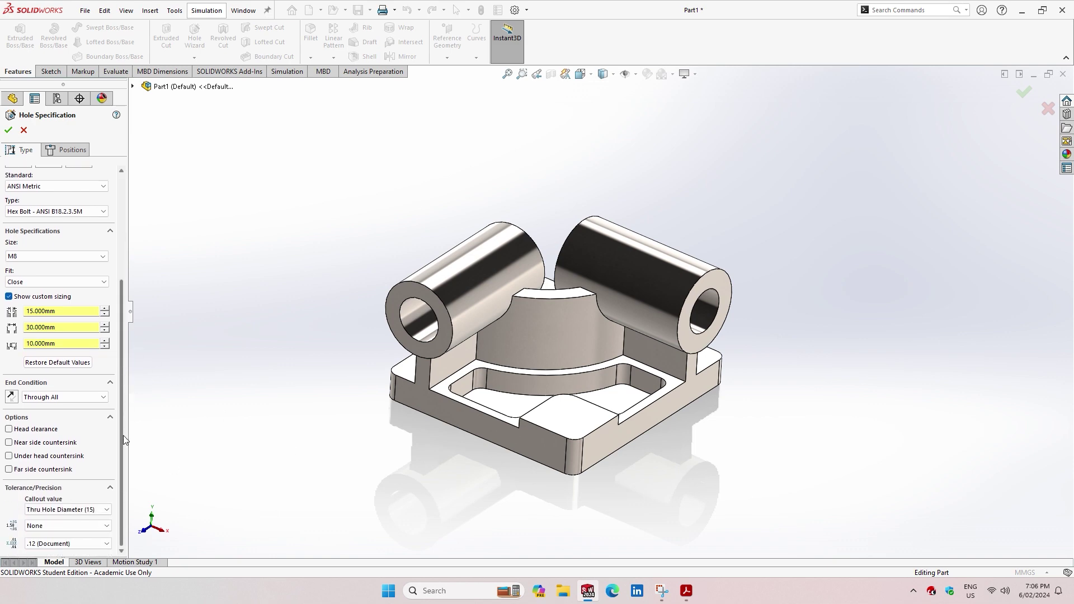
left_click(687, 593)
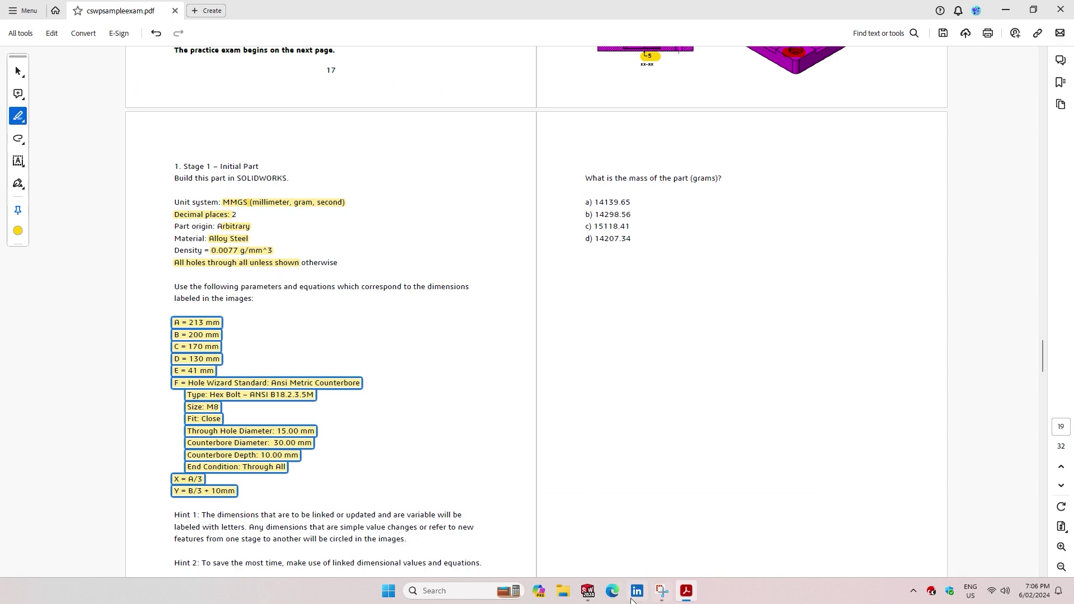
left_click(587, 592)
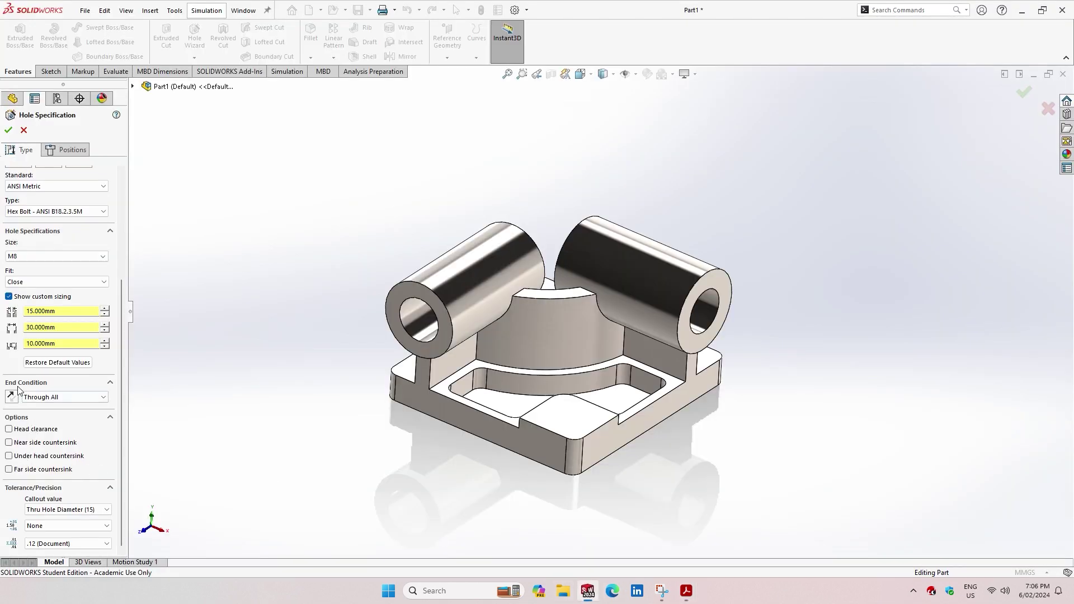
left_click(48, 398)
left_click(44, 417)
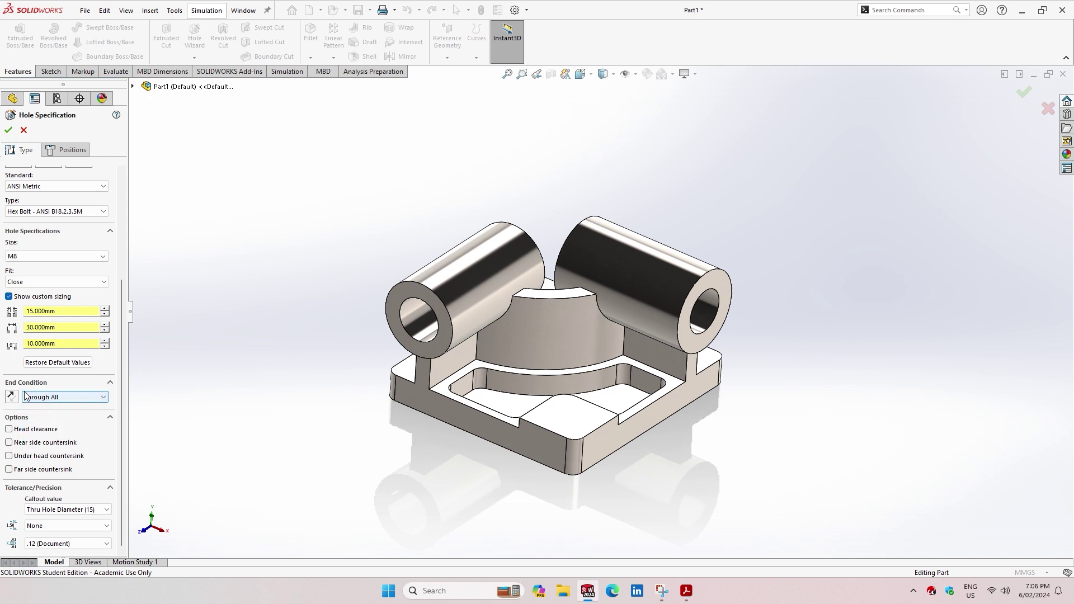
left_click(65, 151)
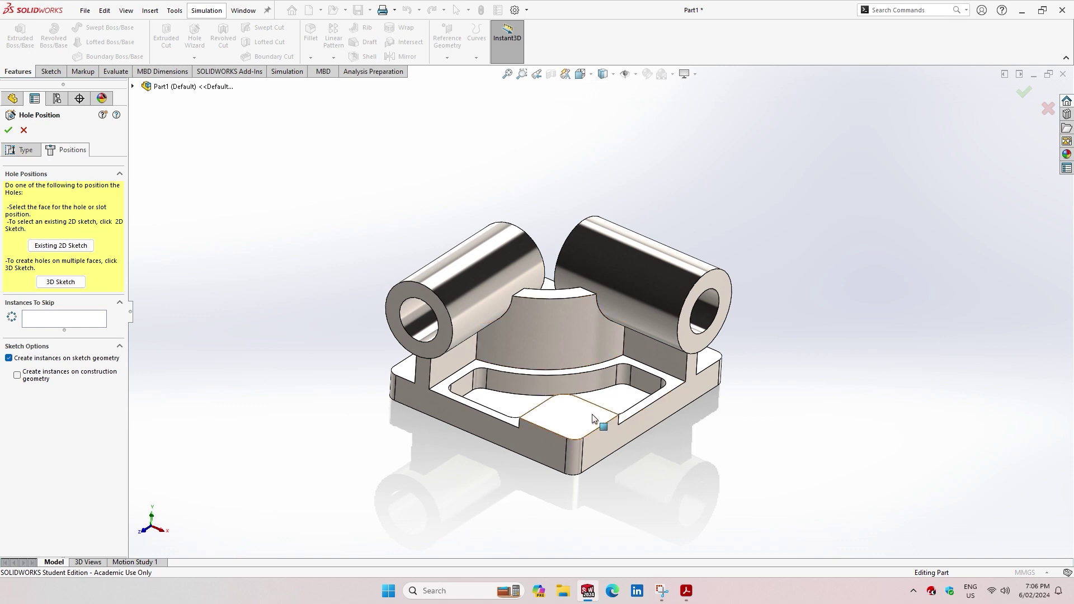
- Place the hole on the base's top corner pad, creating CBORE for M8 Hex Head Bolt1
left_click(599, 439)
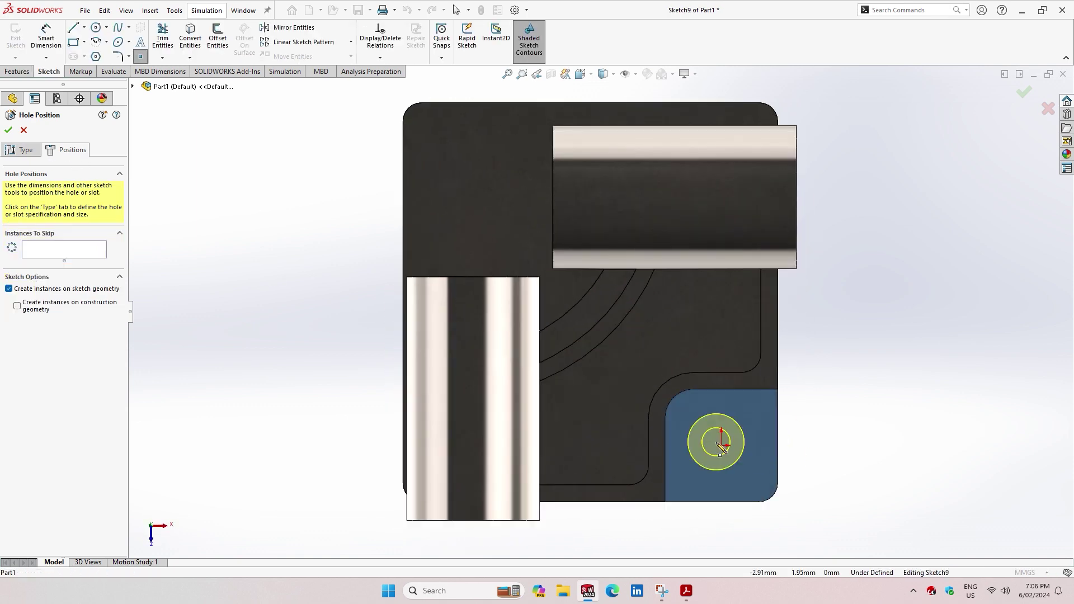
left_click(722, 446)
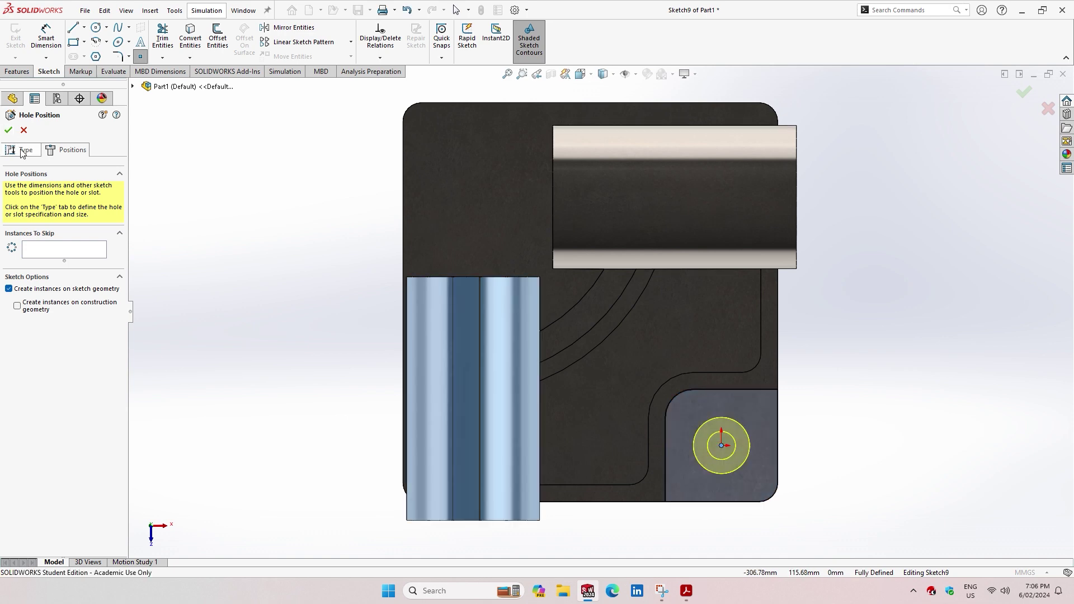
left_click(9, 130)
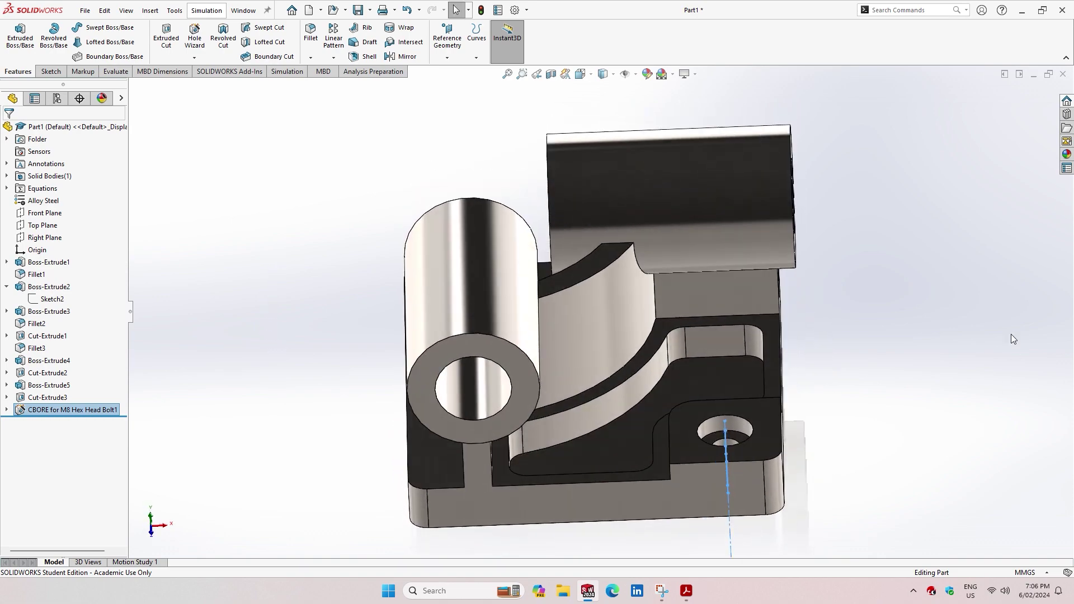
- Orbit to inspect the new counterbore hole, then set an isometric view
left_click(932, 348)
middle_click_drag(932, 348, 860, 417)
scroll(612, 422, "down", 3)
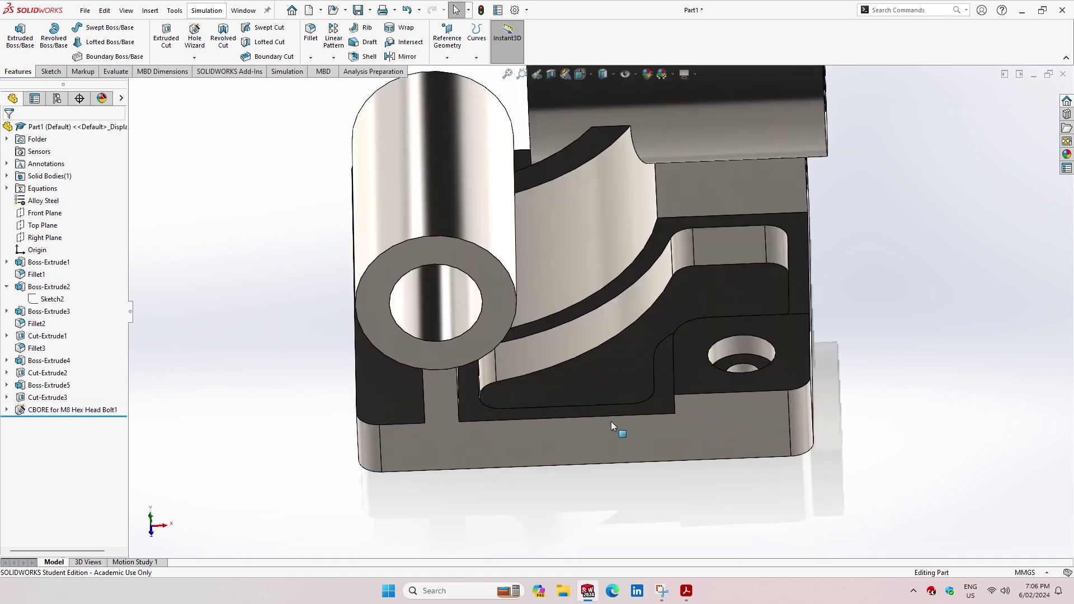
mouse_move(907, 464)
middle_mouse_down()
mouse_move(896, 407)
mouse_move(876, 492)
middle_mouse_up()
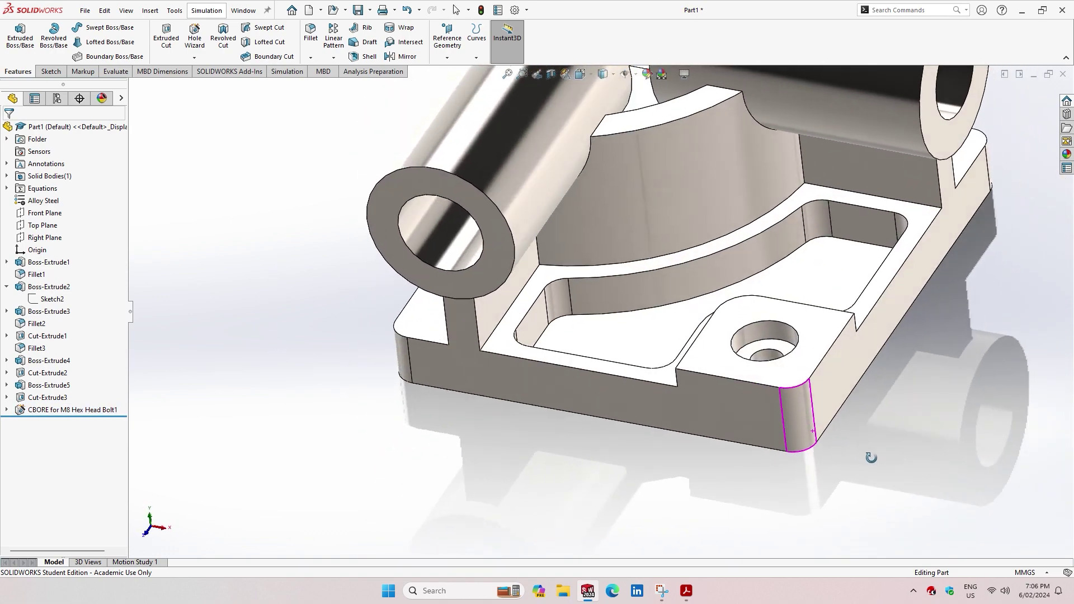
left_click(611, 78)
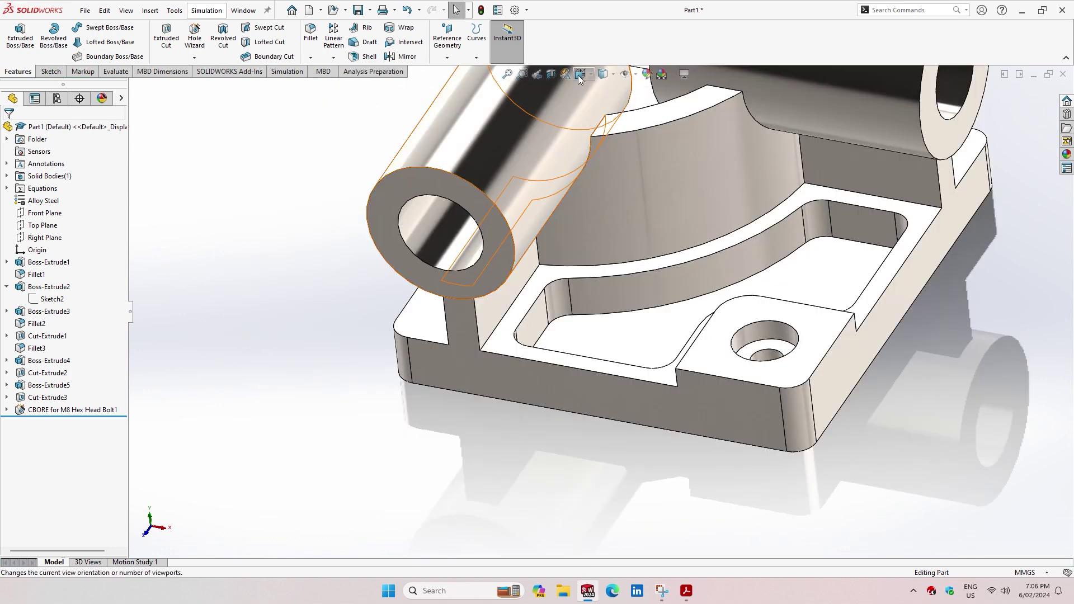
left_click(579, 75)
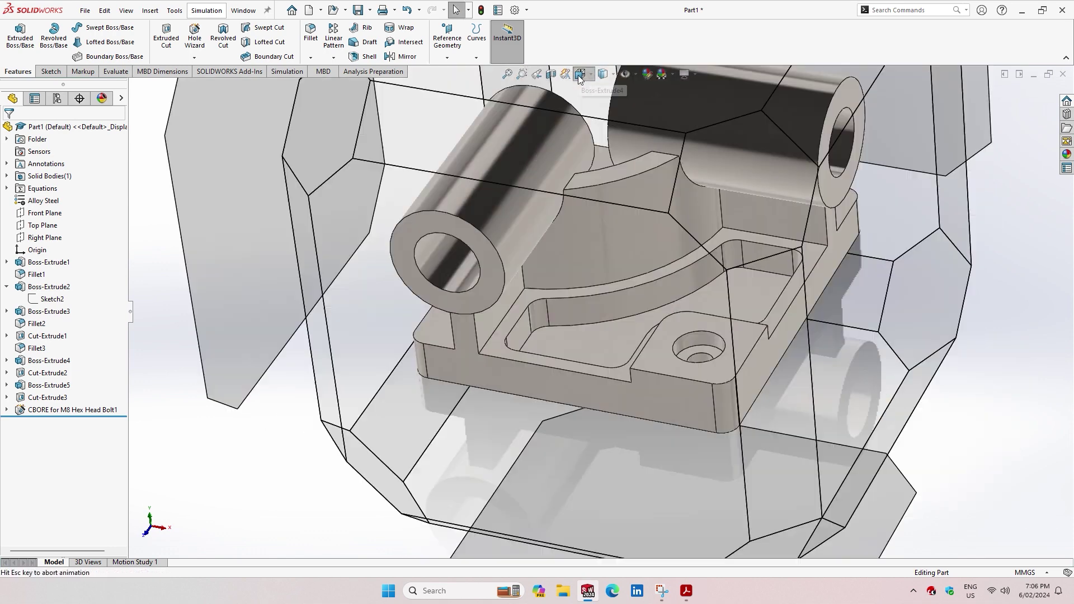
left_click(644, 108)
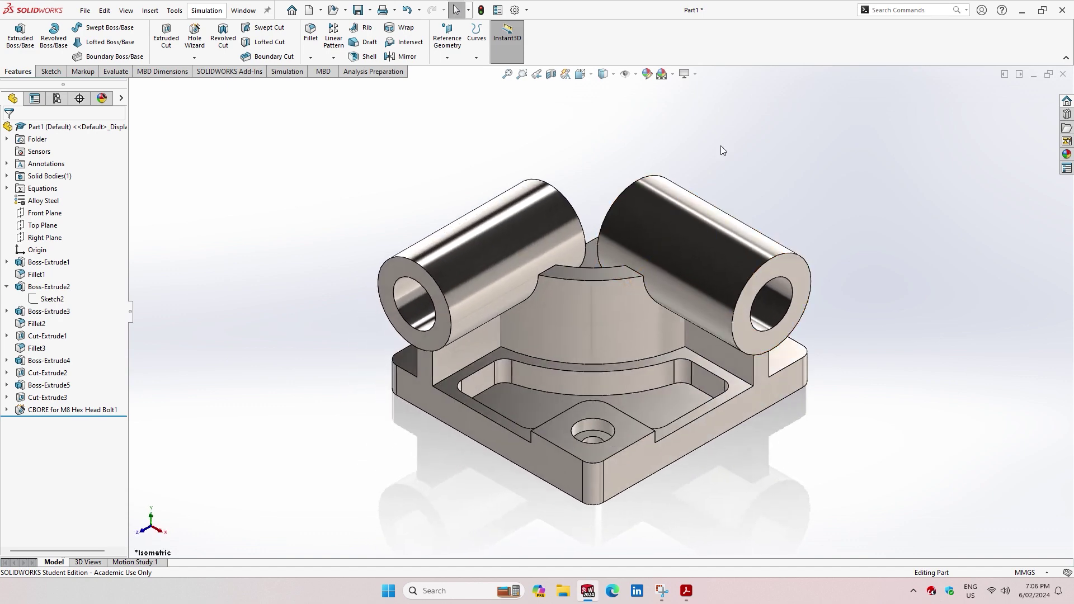
mouse_move(737, 134)
middle_mouse_down()
mouse_move(849, 314)
mouse_move(832, 364)
middle_mouse_up()
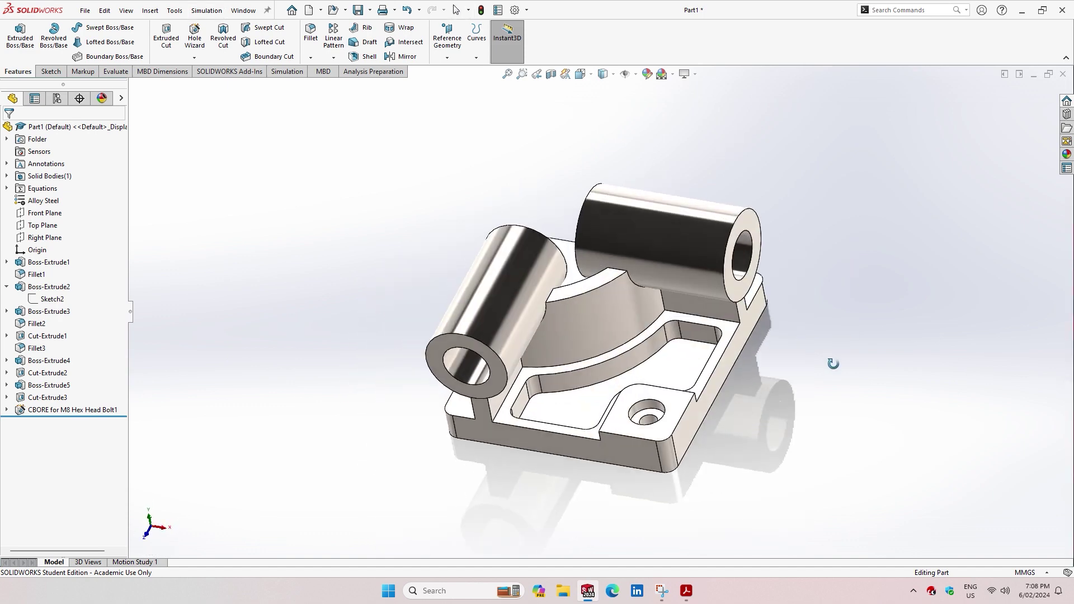
middle_click_drag(414, 509, 449, 439)
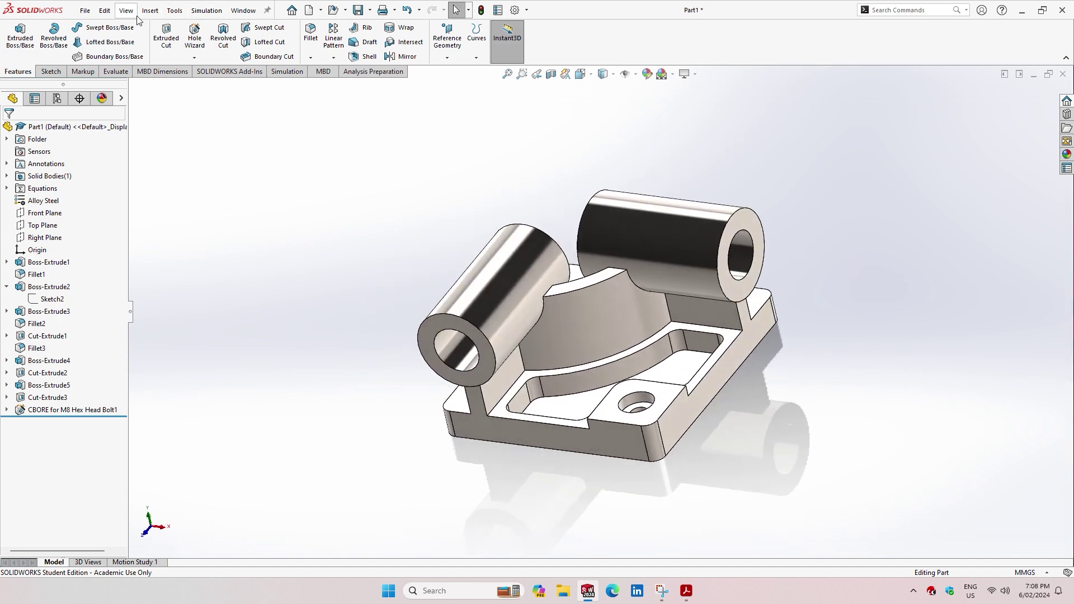
- Calculate Mass Properties and select the 14215.53 g mass
left_click(116, 71)
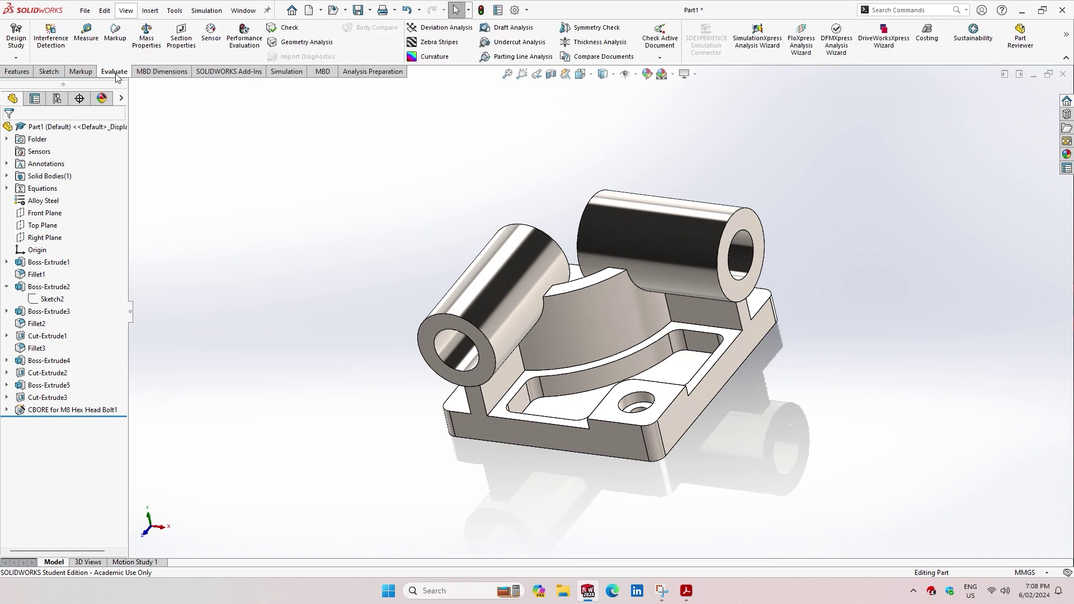
left_click(145, 38)
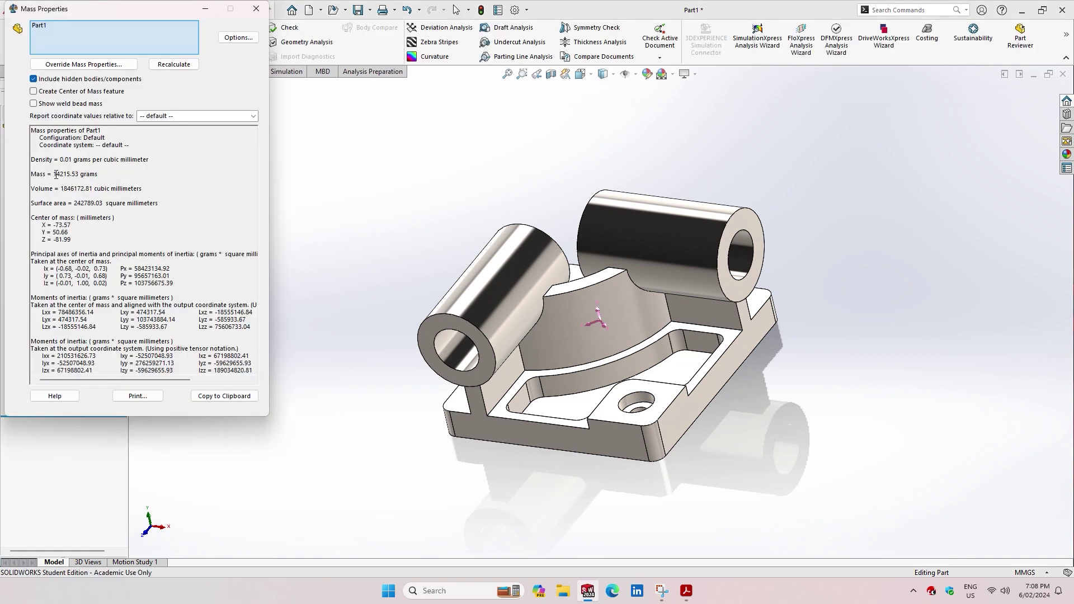
left_click_drag(53, 174, 86, 176)
- Compare the mass with the answer choices and highlight the missed 4X 2 X 45° chamfer note
left_click(686, 590)
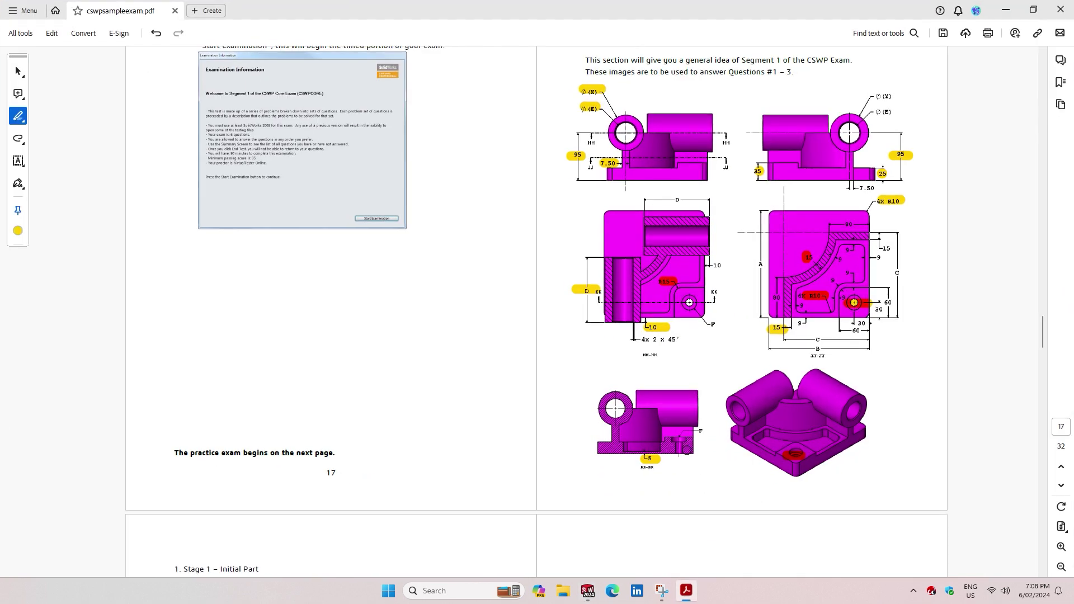
scroll(687, 450, "down", 3)
scroll(680, 443, "down", 3)
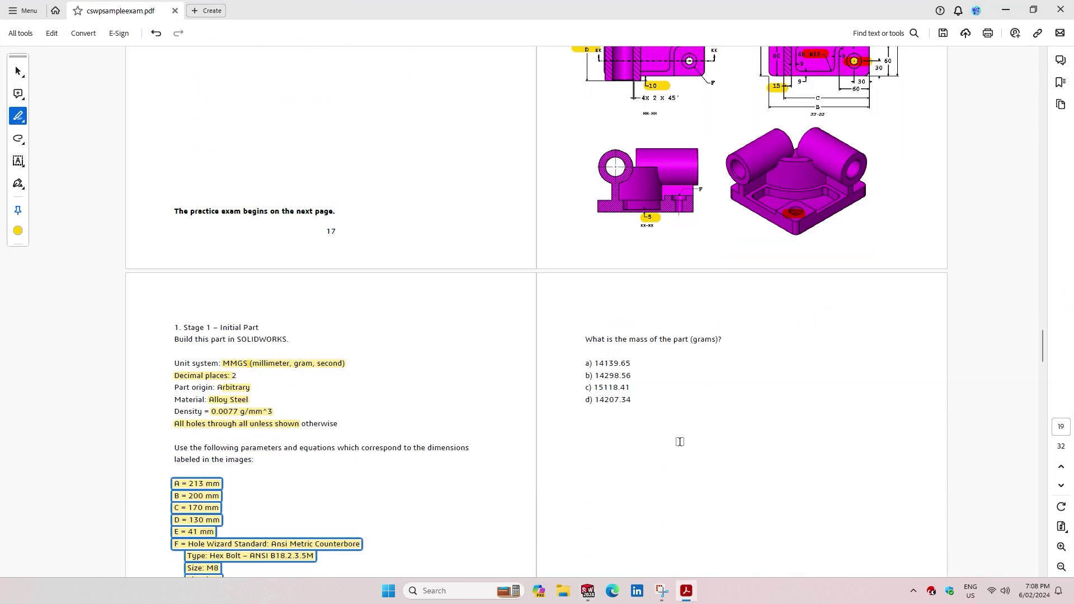
scroll(680, 442, "down", 4)
scroll(680, 442, "down", 2)
scroll(680, 442, "down", 2)
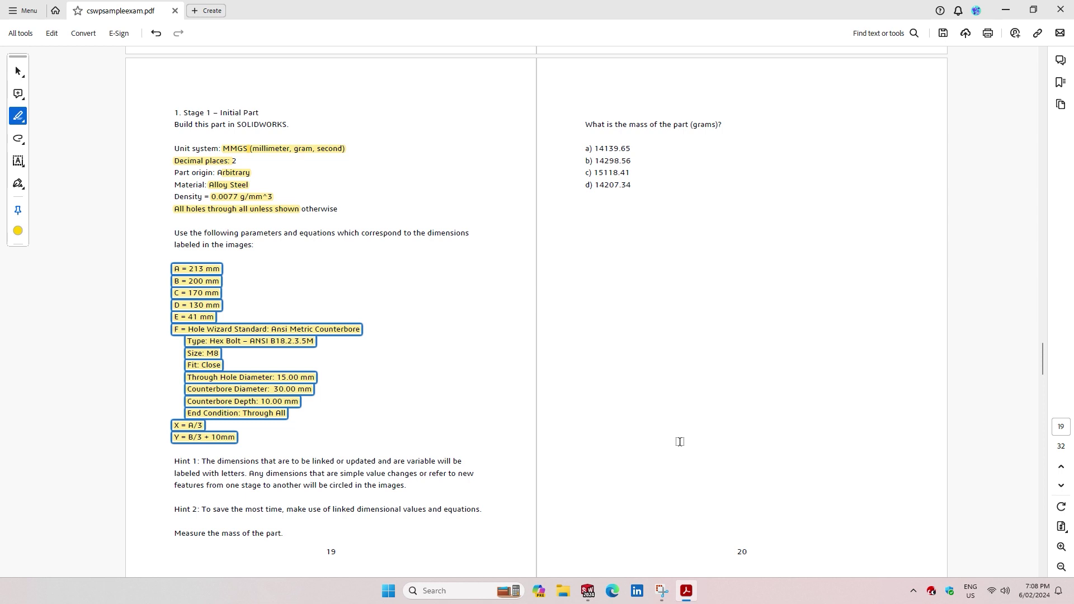
scroll(680, 442, "down", 1)
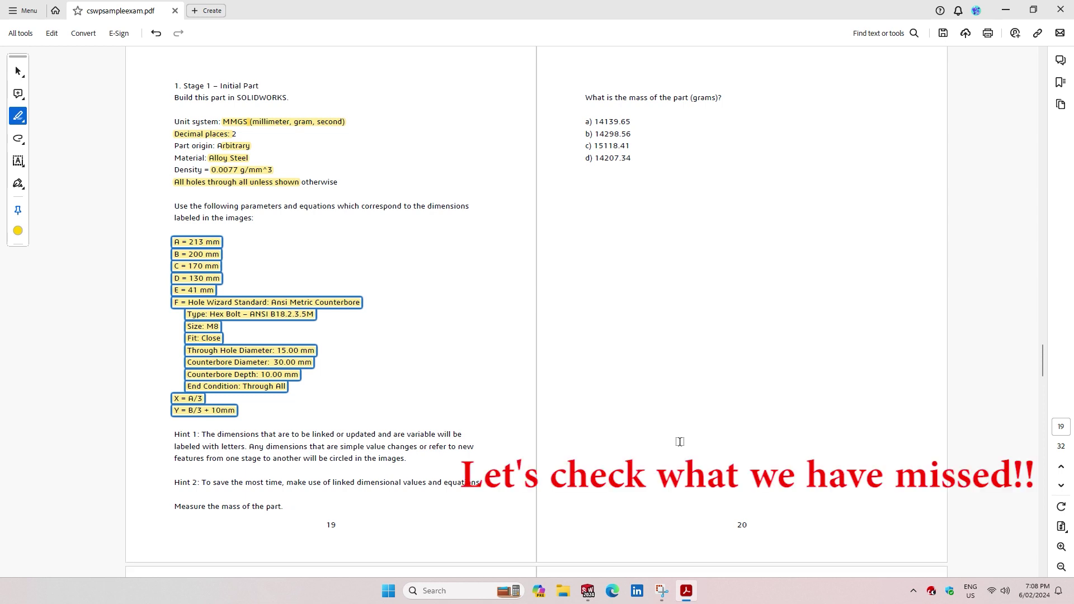
scroll(684, 281, "up", 10)
scroll(683, 280, "up", 3)
scroll(685, 282, "up", 2)
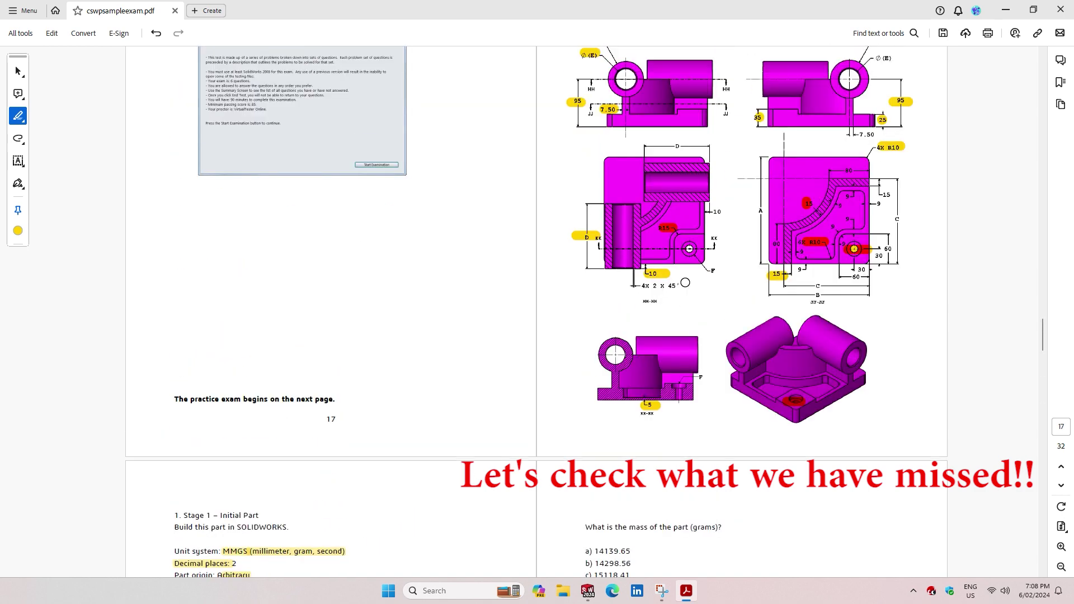
scroll(686, 283, "up", 2)
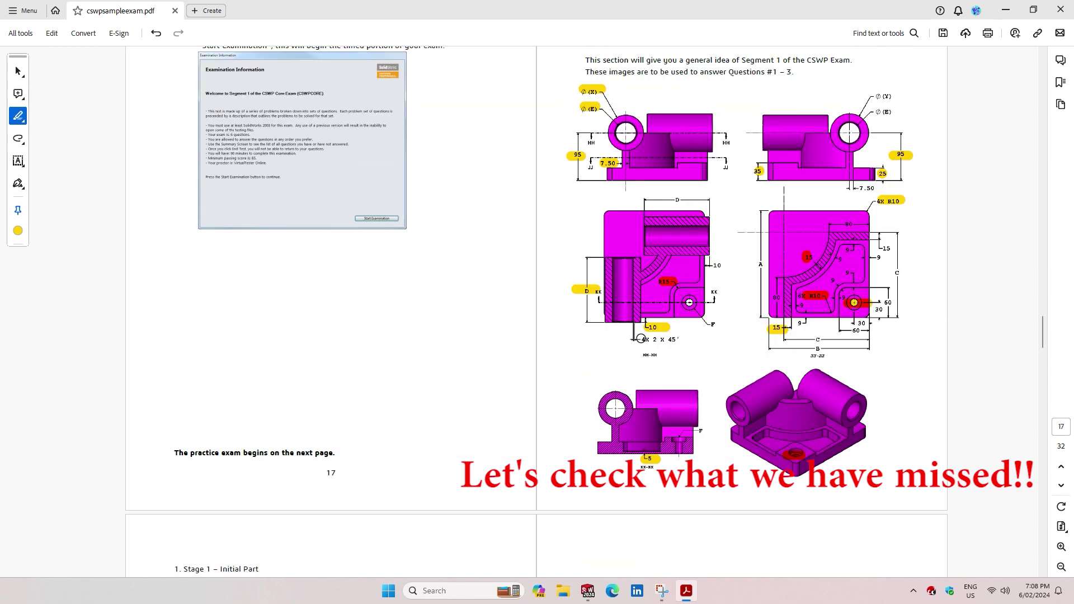
left_click_drag(638, 340, 677, 341)
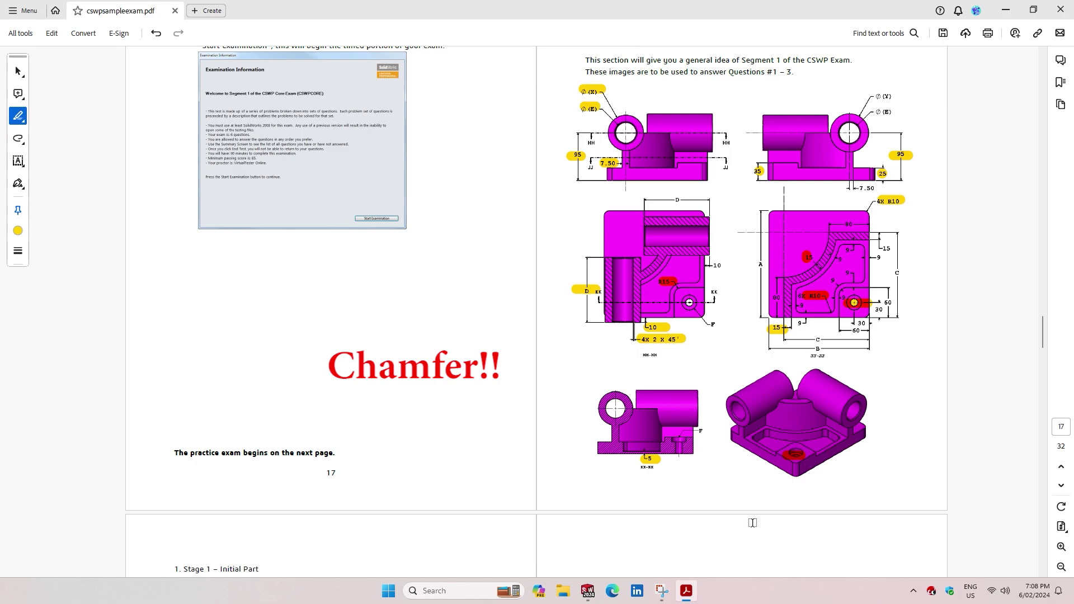
left_click(587, 591)
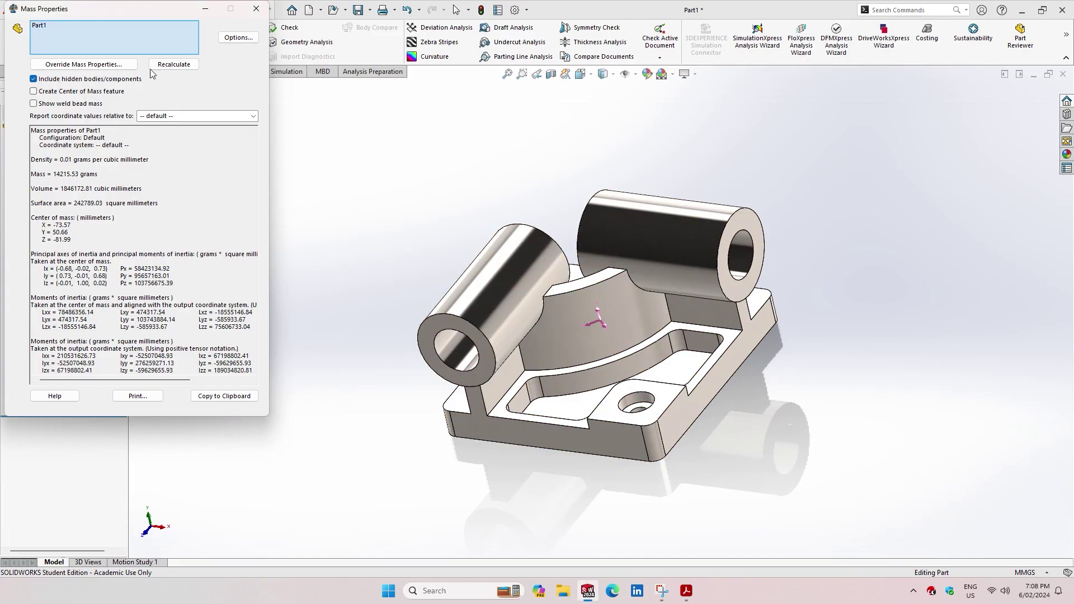
- Chamfer the bore edges of both cylinders by 2 mm
left_click(257, 9)
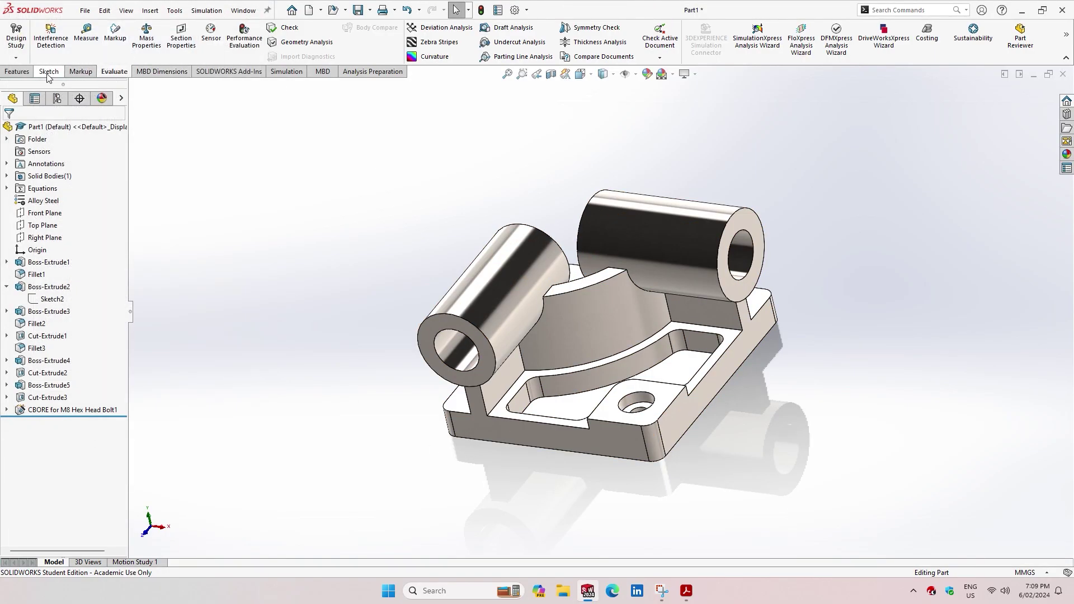
left_click(17, 72)
left_click(314, 58)
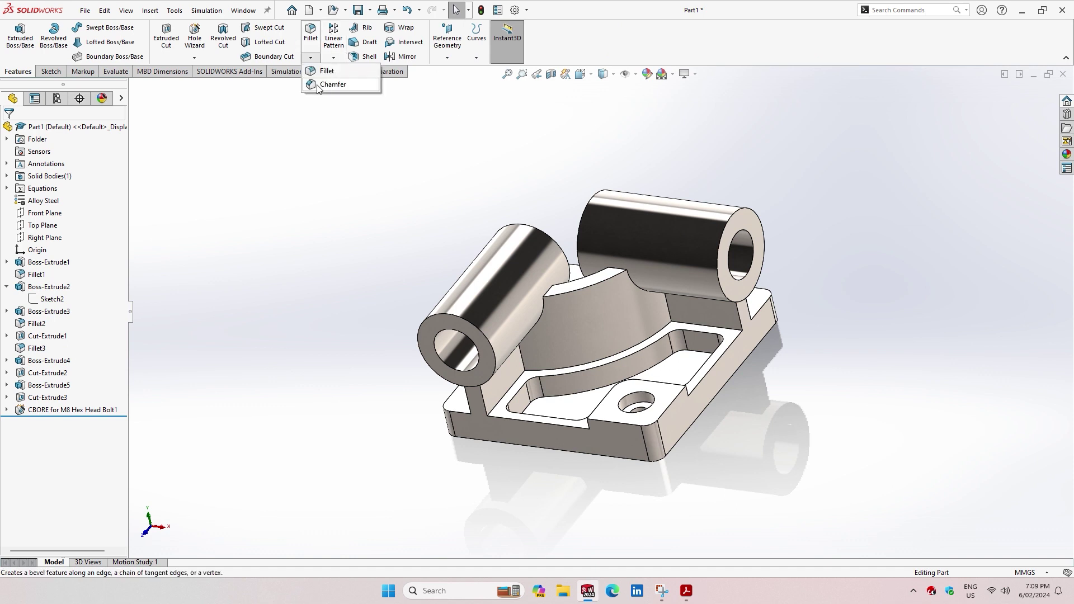
left_click(322, 88)
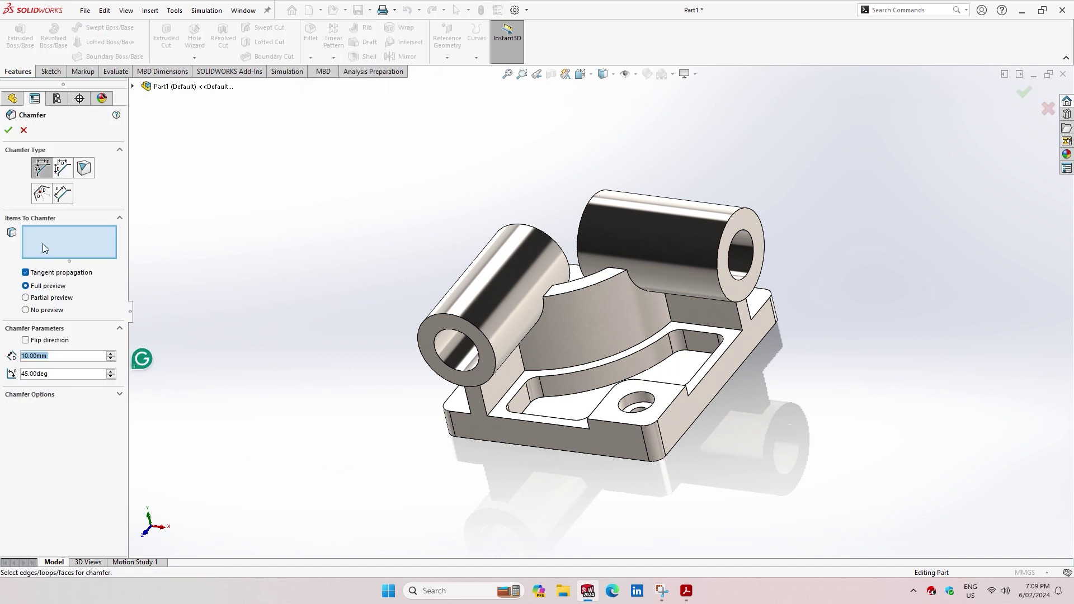
left_click(454, 355)
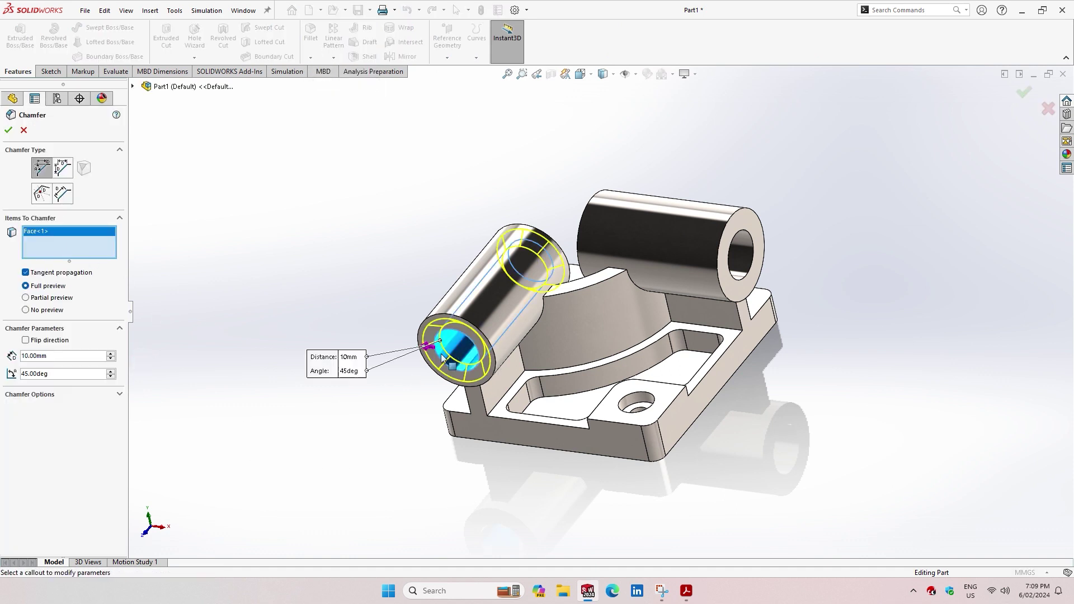
left_click(746, 254)
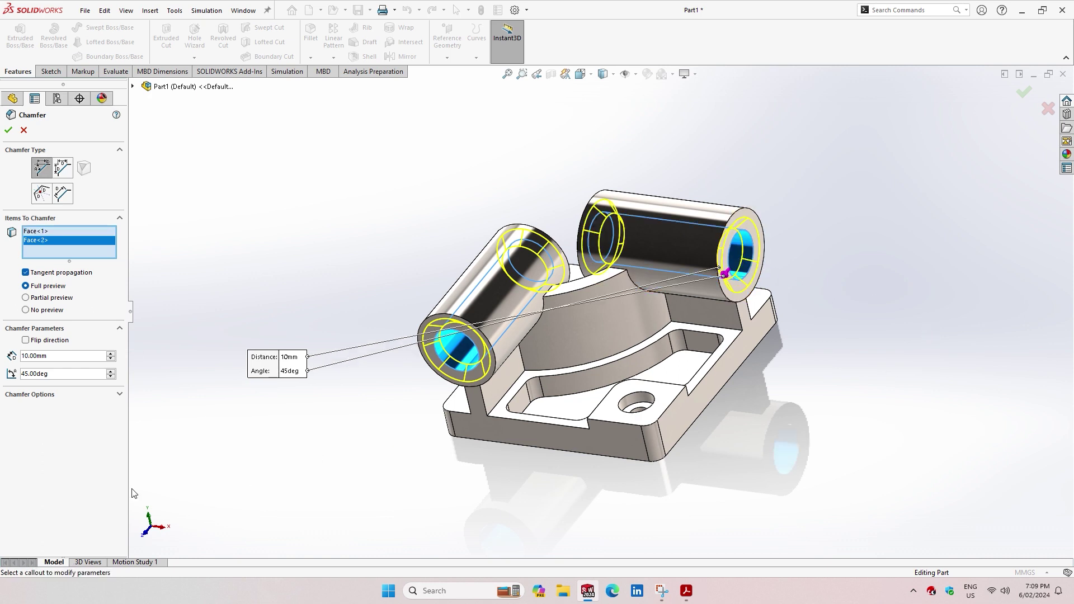
double_click(52, 357)
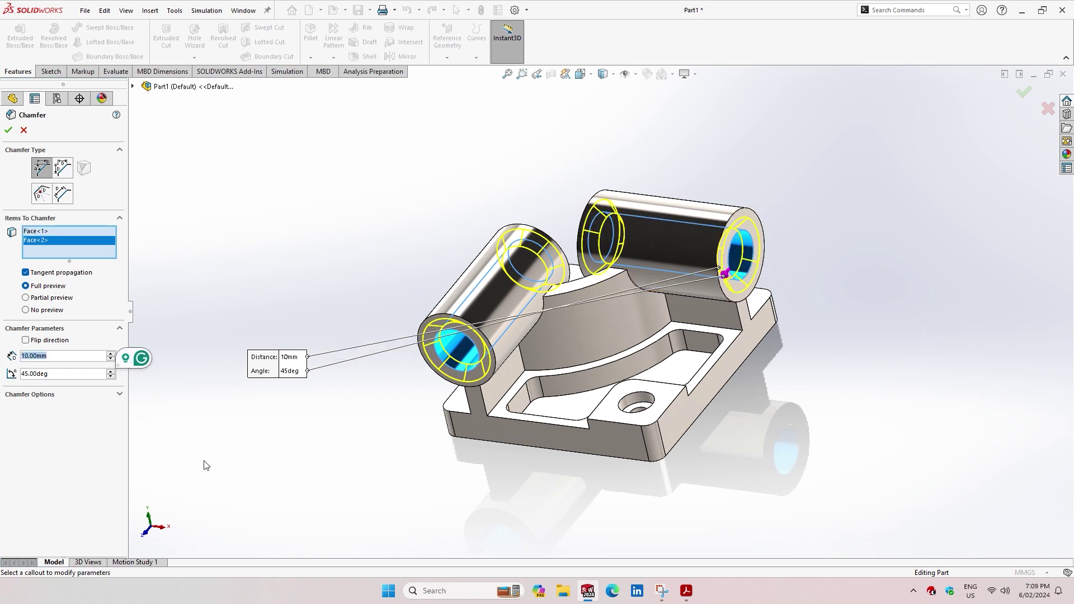
type("2")
left_click(8, 131)
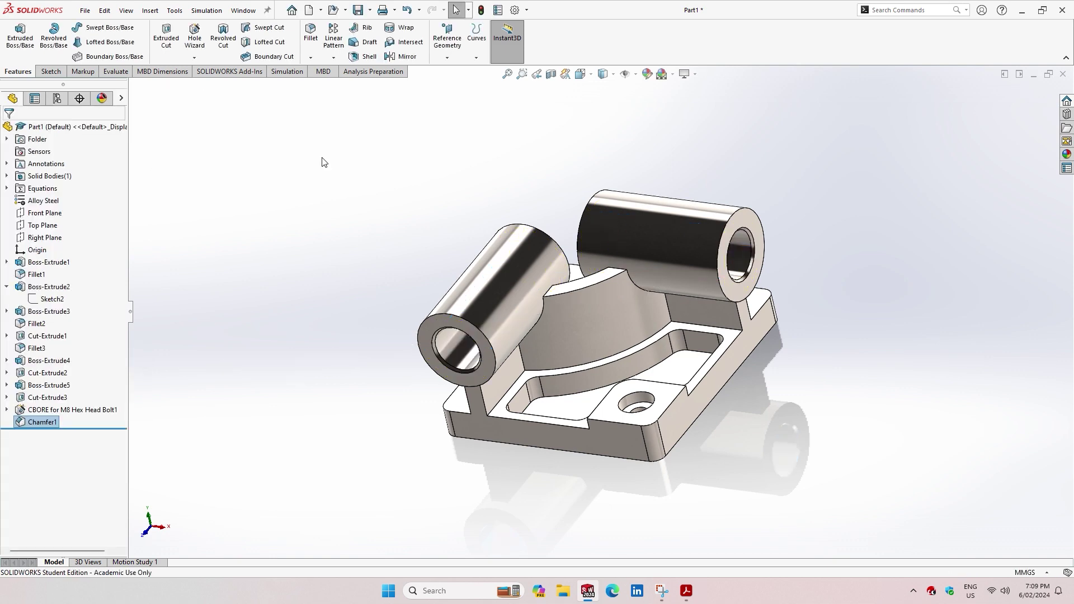
- Return to isometric view and read the new 14207.34 g mass in Mass Properties
key("ctrl+7")
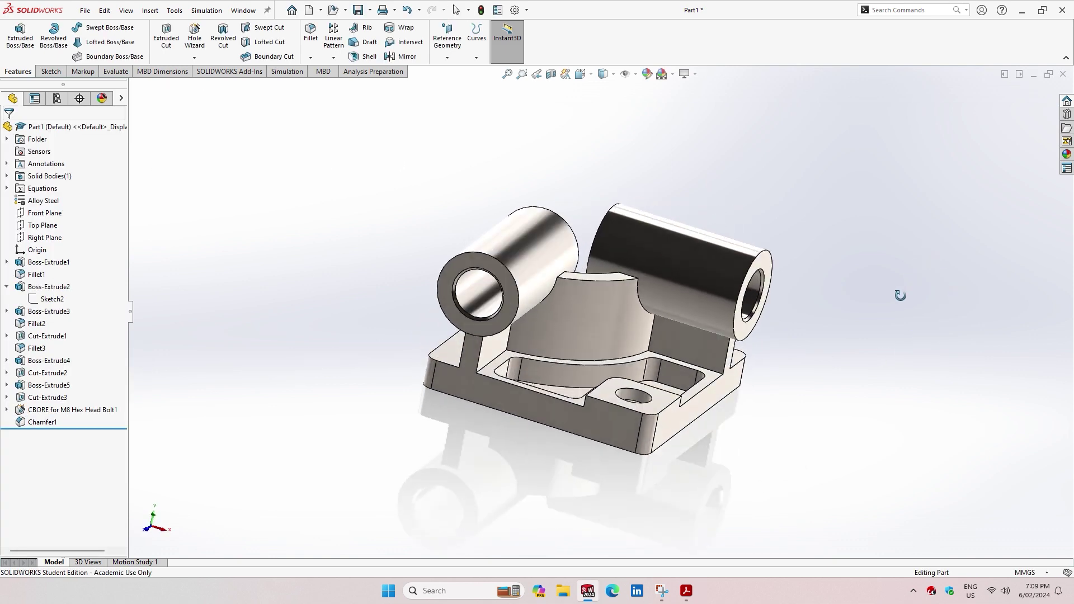
left_click(115, 71)
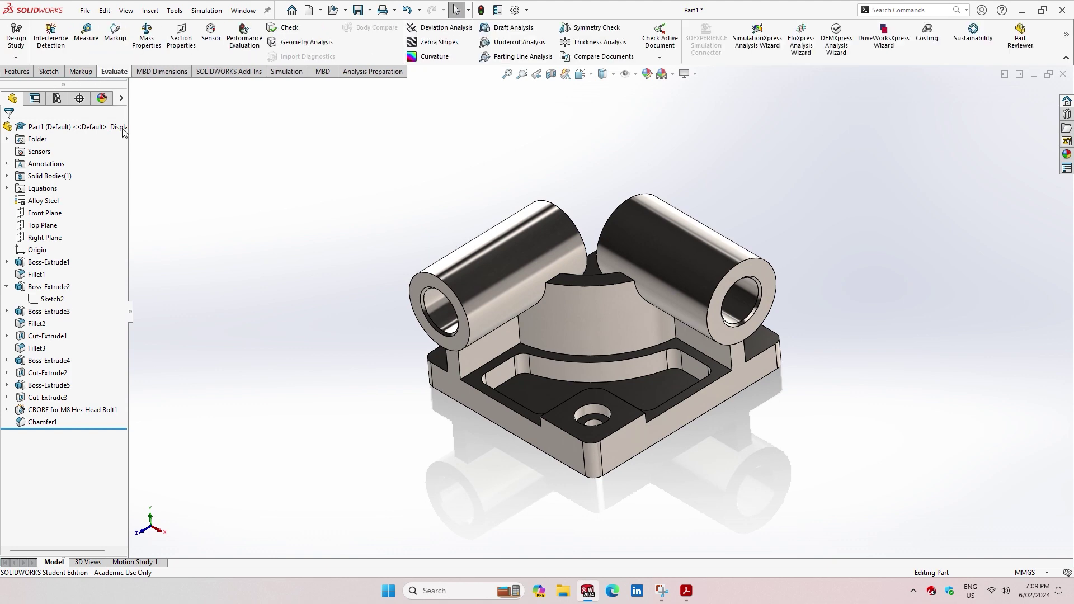
left_click(155, 43)
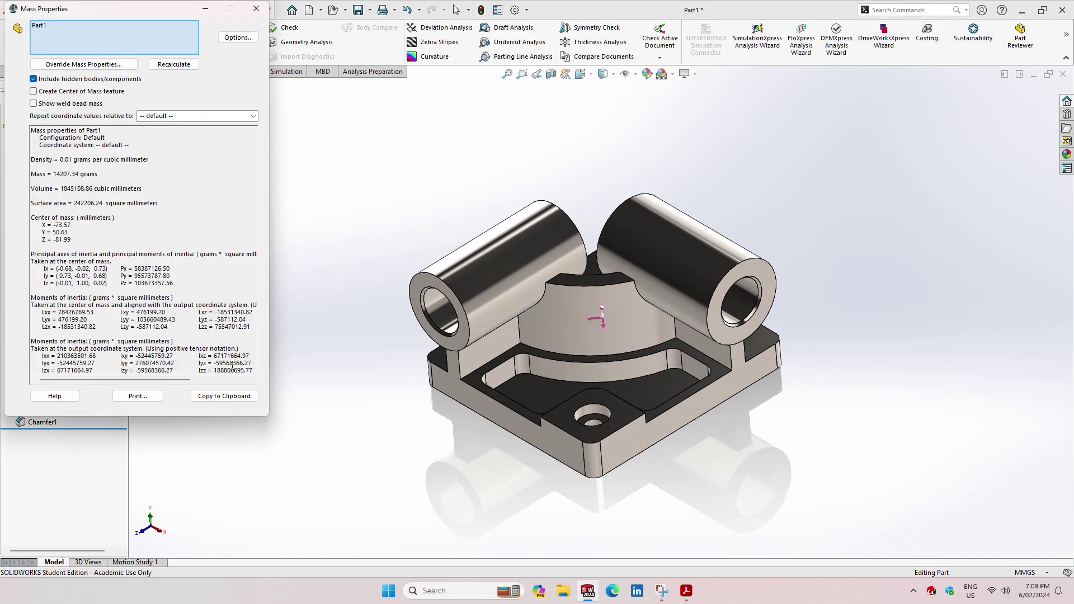
double_click(54, 174)
left_click(686, 591)
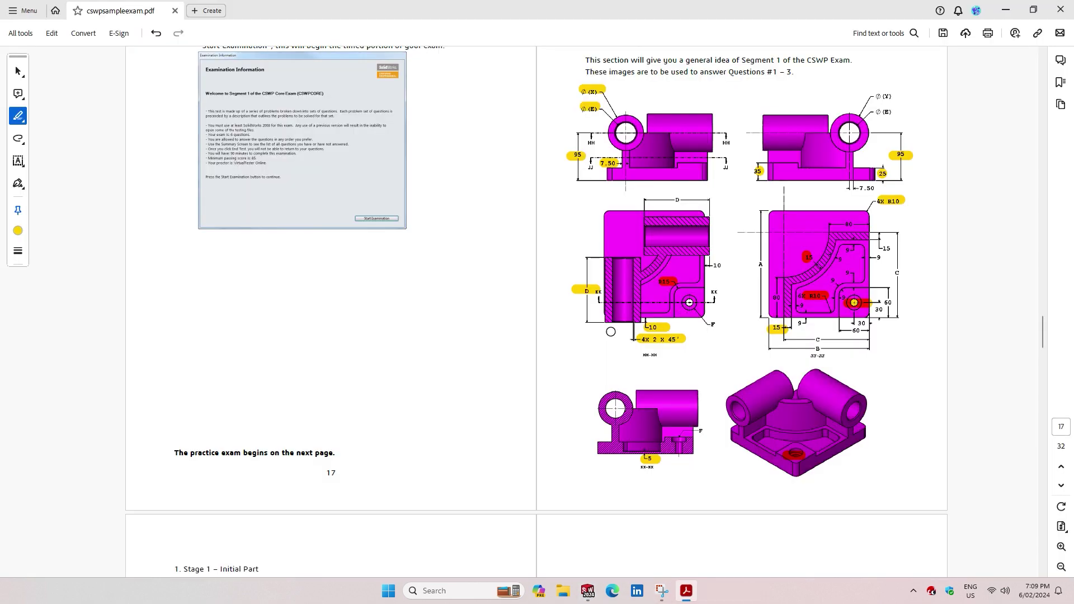
- Highlight answer d) 14207.34 as the Stage 1 mass
scroll(862, 425, "down", 1)
scroll(820, 380, "down", 10)
scroll(821, 381, "down", 4)
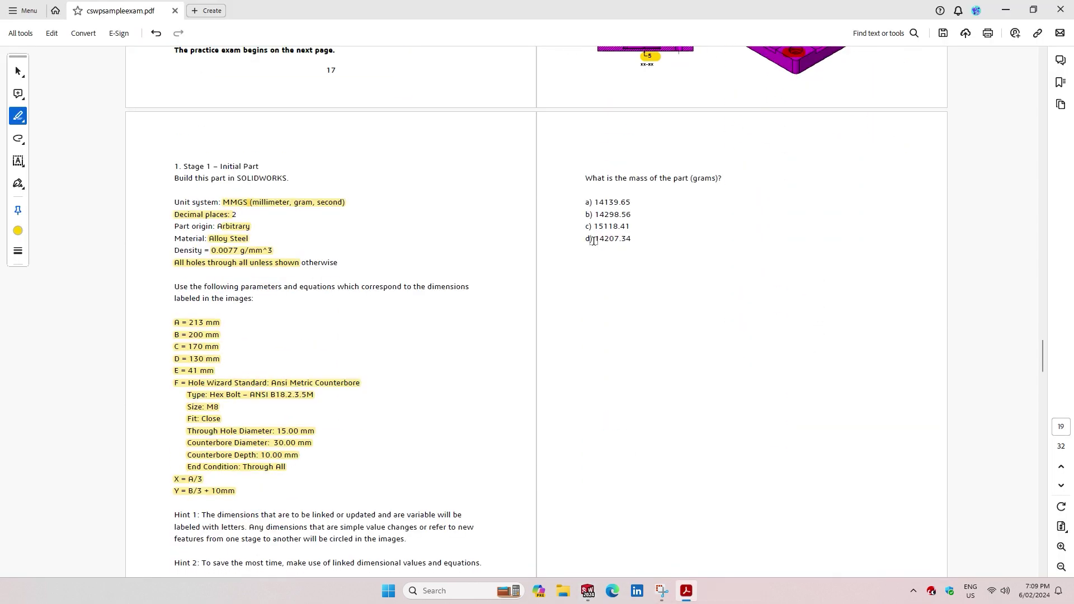
left_click_drag(634, 238, 594, 239)
- Highlight the Stage 2 X and Y equations and the F hole specification
scroll(762, 346, "down", 7)
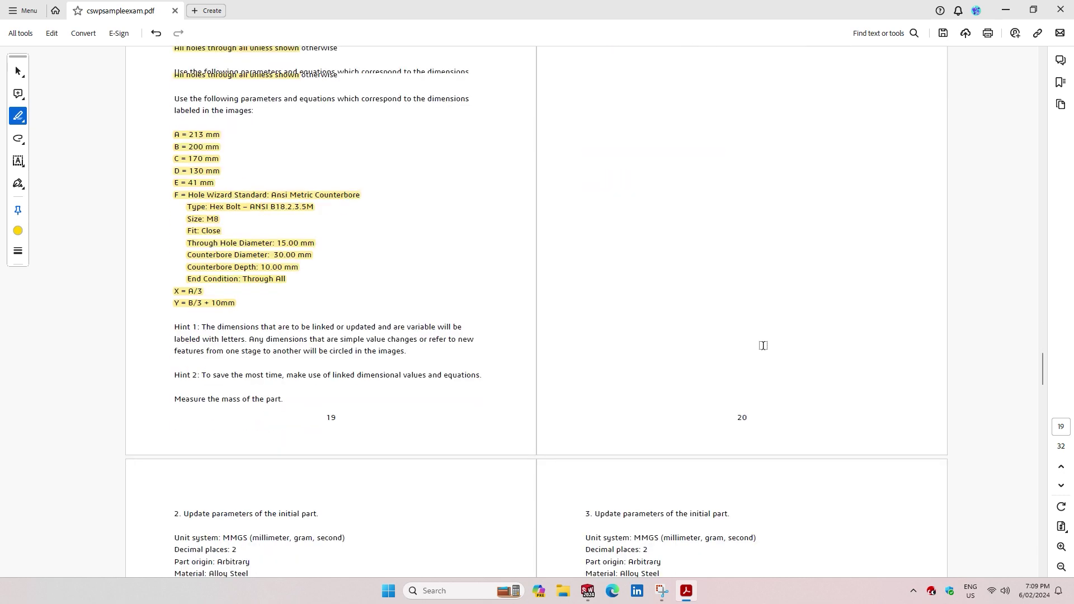
scroll(762, 345, "up", 3)
scroll(763, 343, "down", 5)
scroll(750, 338, "down", 3)
scroll(792, 334, "down", 4)
scroll(791, 333, "down", 4)
scroll(792, 333, "down", 3)
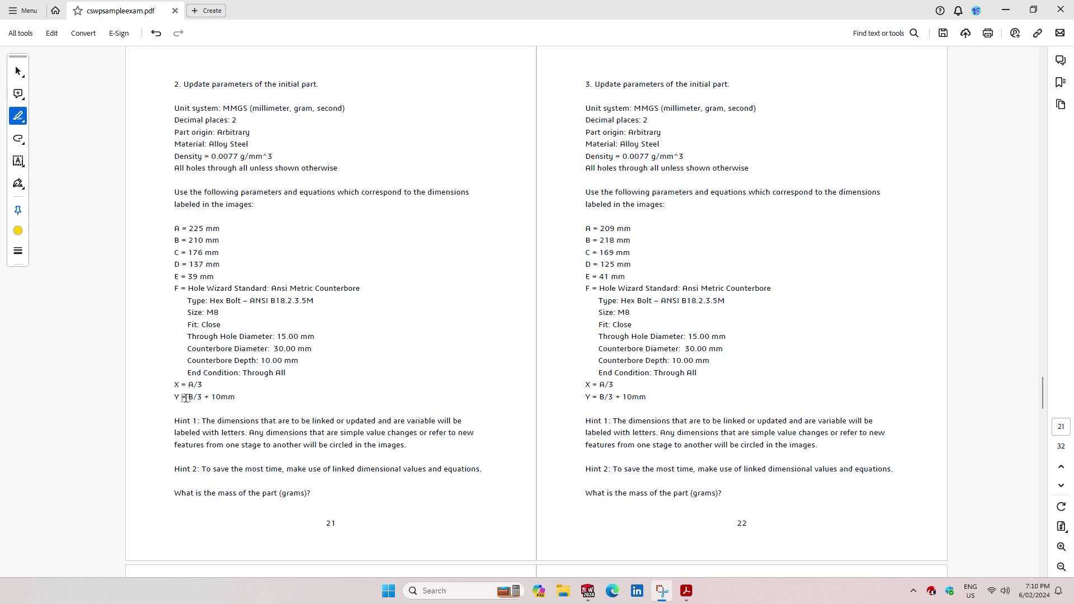
left_click_drag(174, 384, 237, 394)
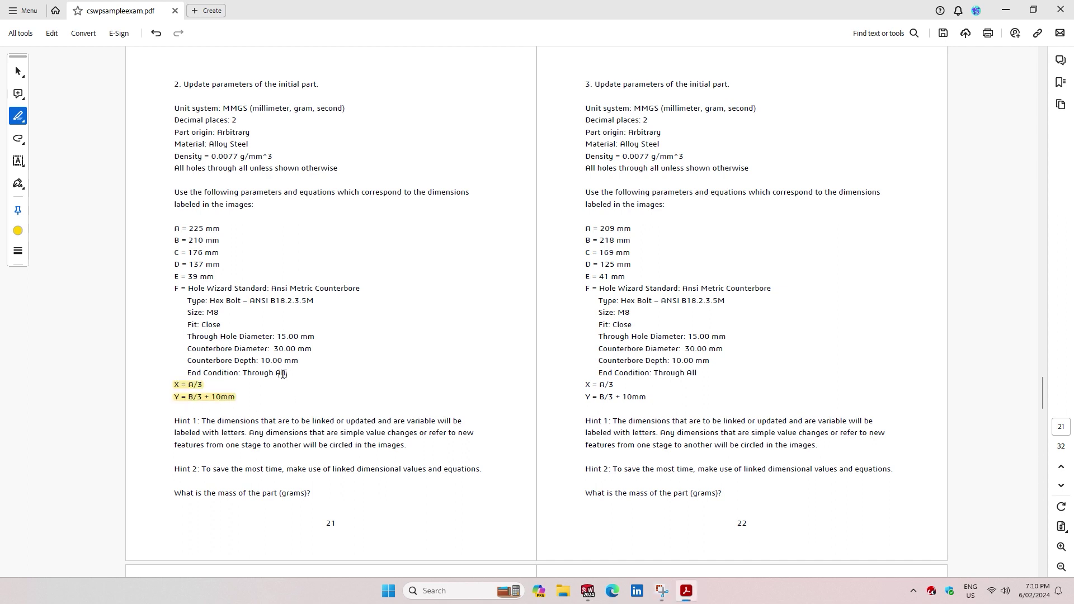
left_click_drag(290, 374, 174, 287)
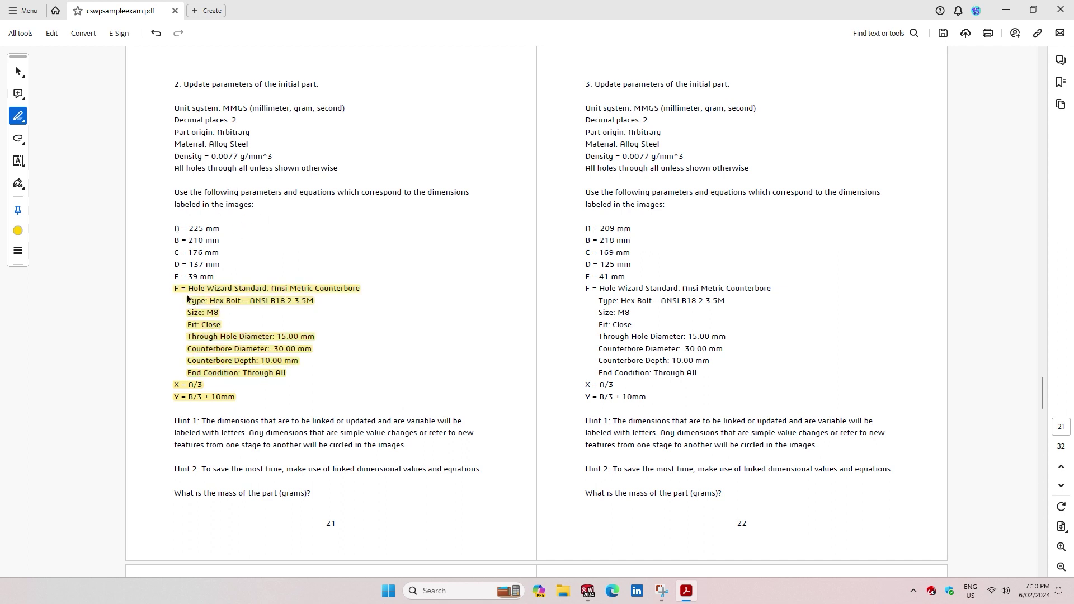
left_click(587, 591)
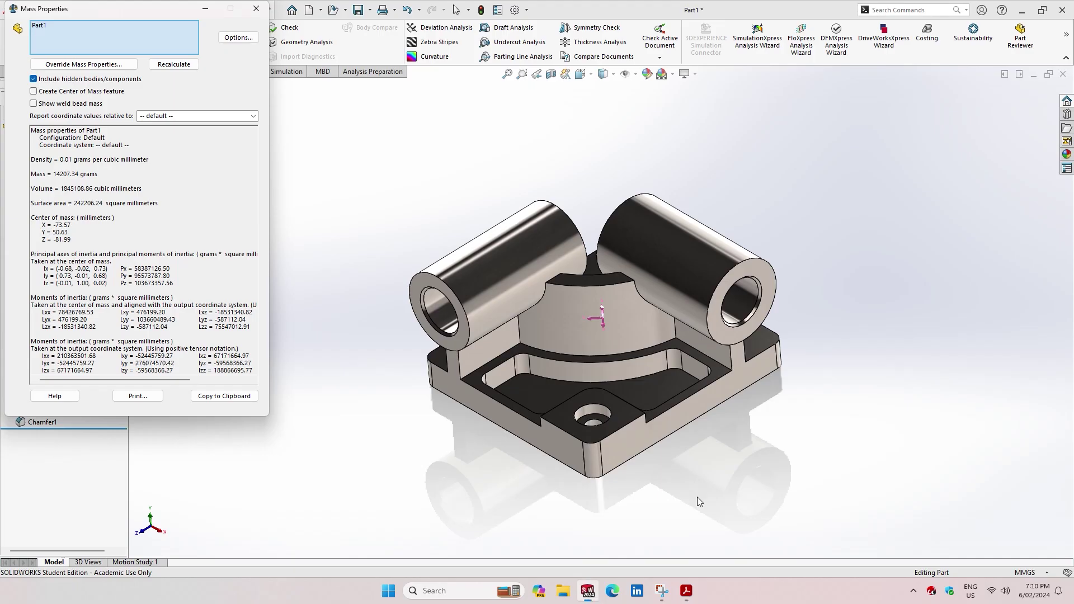
- Save the Stage 1 part as Part1 in the CSWP Sample Exam folder
left_click(257, 9)
left_click(370, 10)
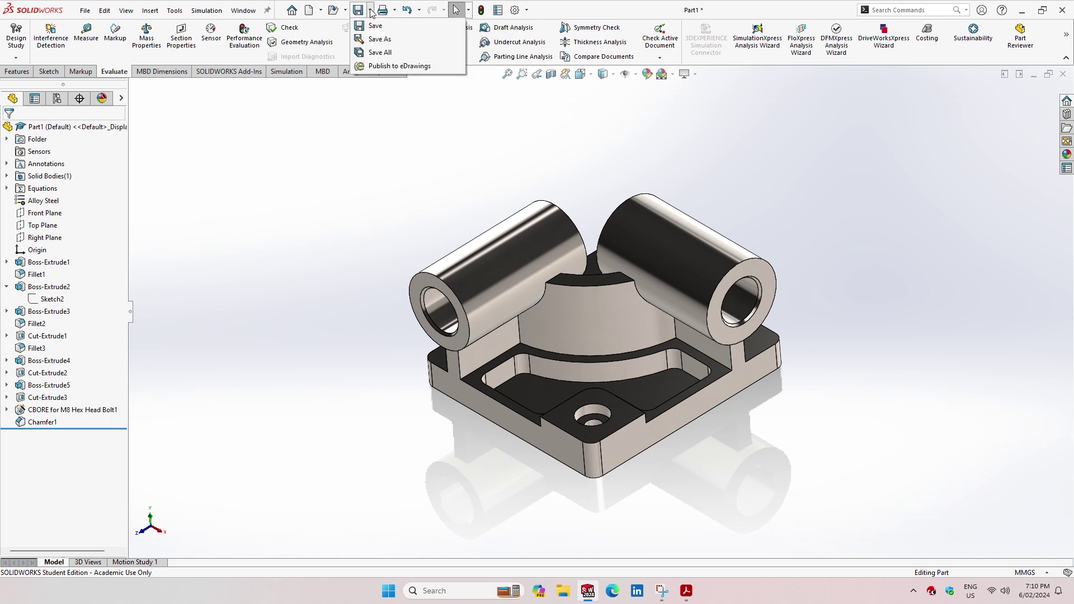
left_click(376, 40)
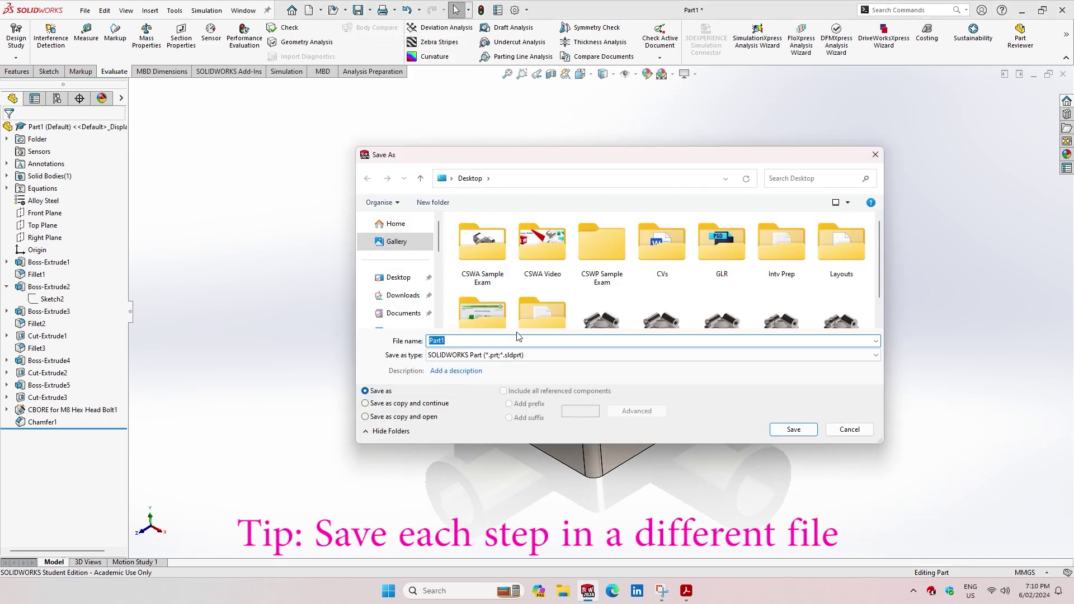
scroll(778, 305, "down", 1)
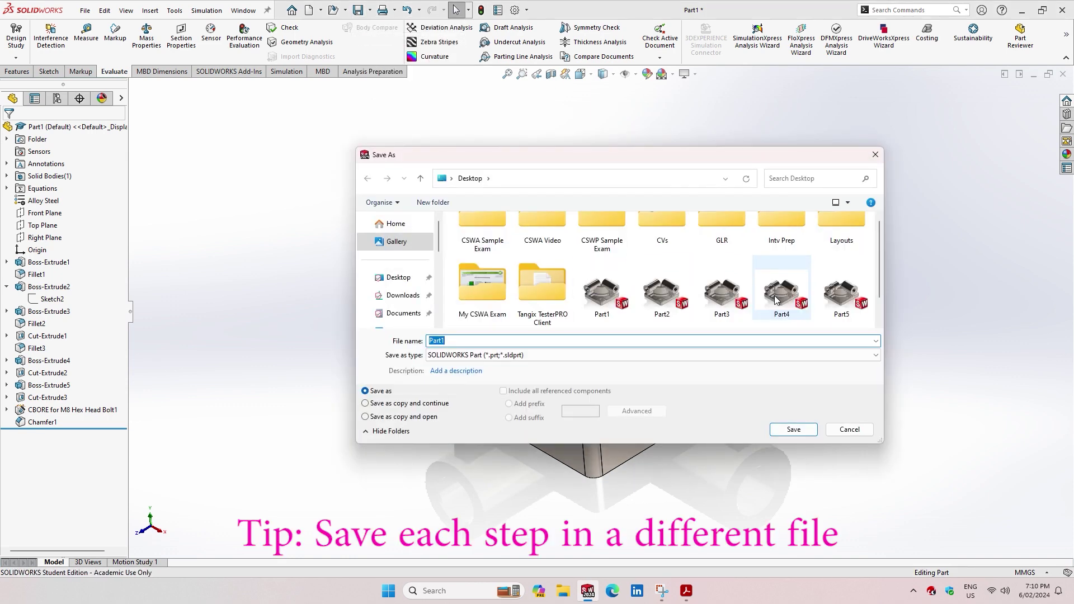
double_click(615, 238)
left_click(485, 341)
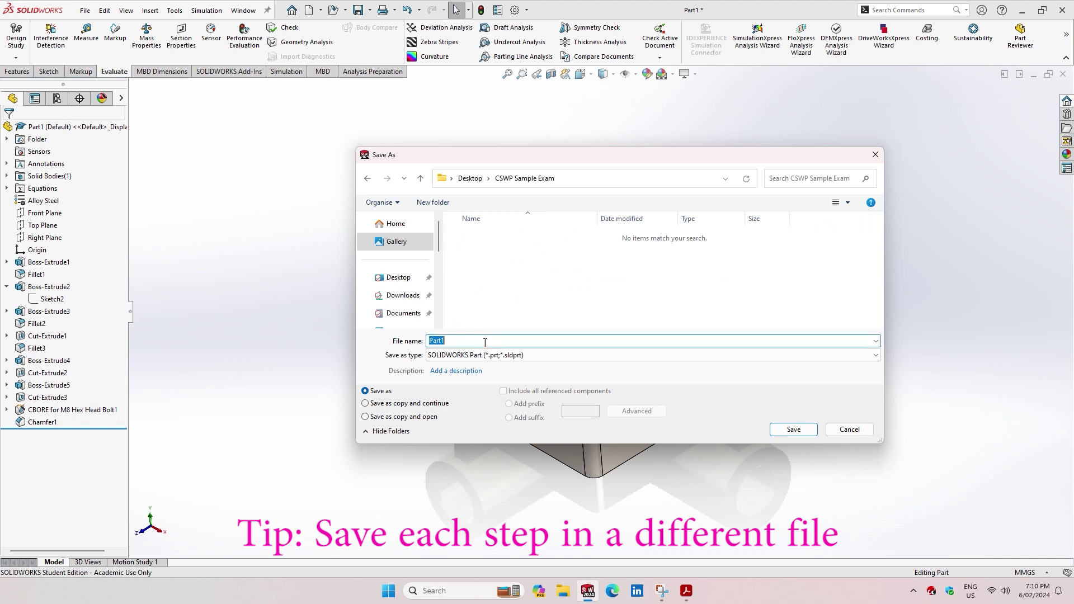
left_click(807, 435)
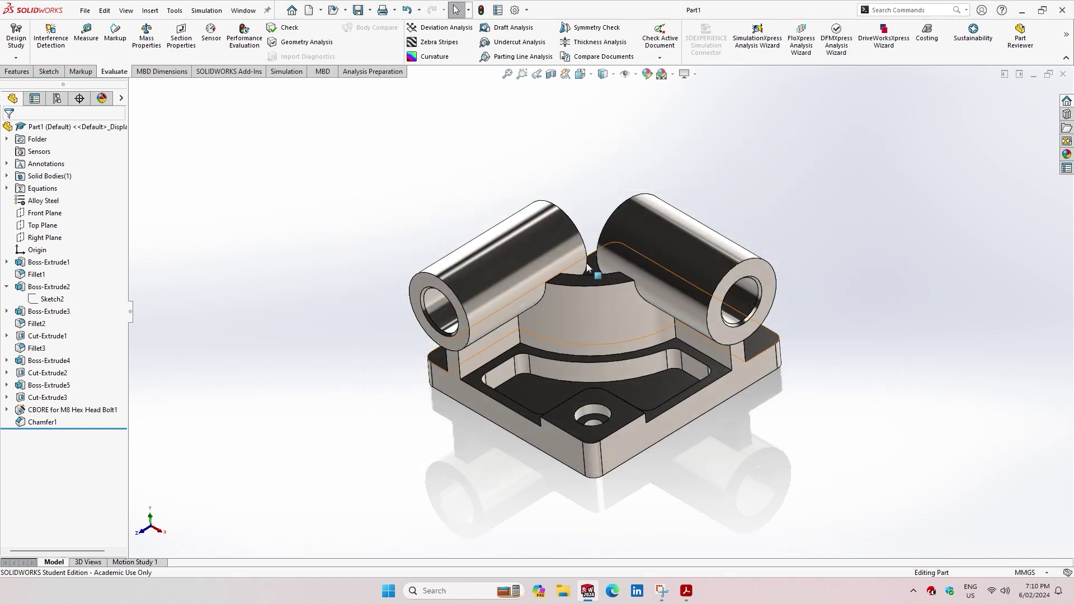
- Save the part again under the new name Part2
left_click(370, 10)
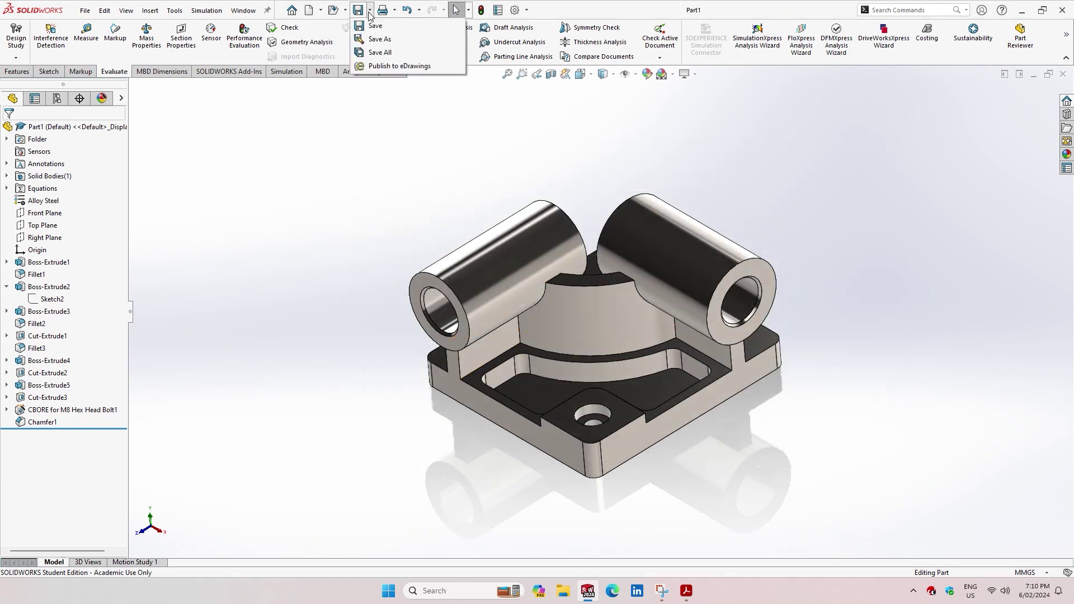
left_click(376, 39)
left_click(459, 342)
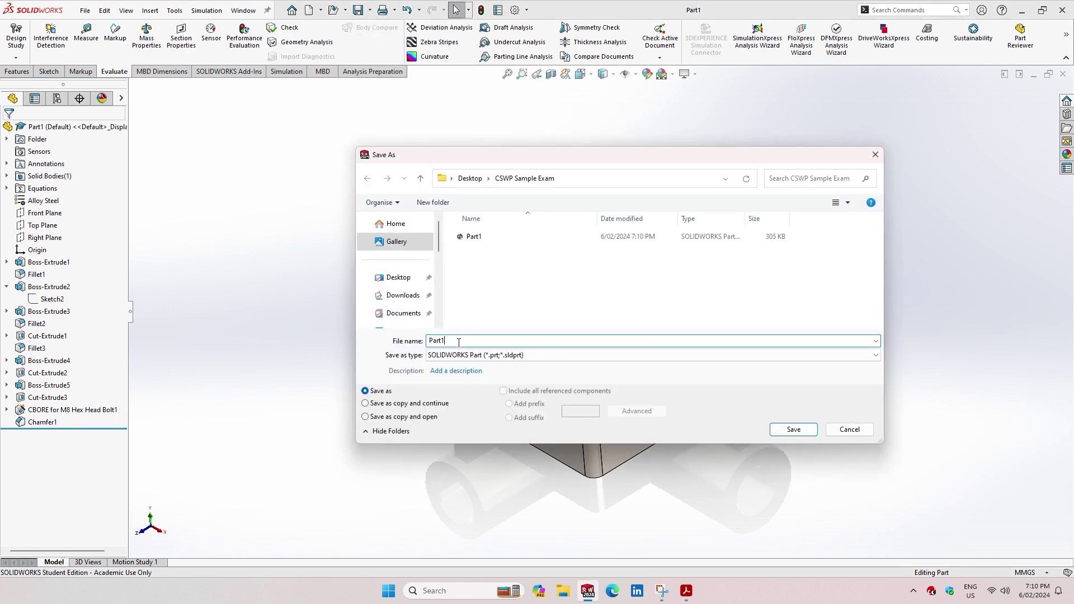
type("2")
key("Return")
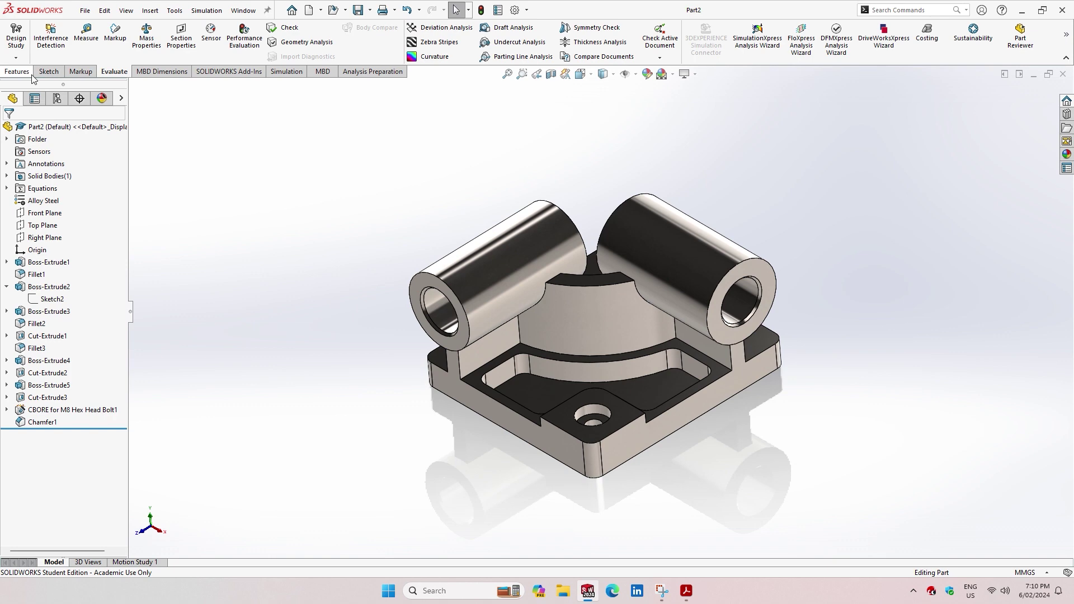
- Open the Equations manager and look up the Stage 2 values in the exam PDF
left_click(49, 193)
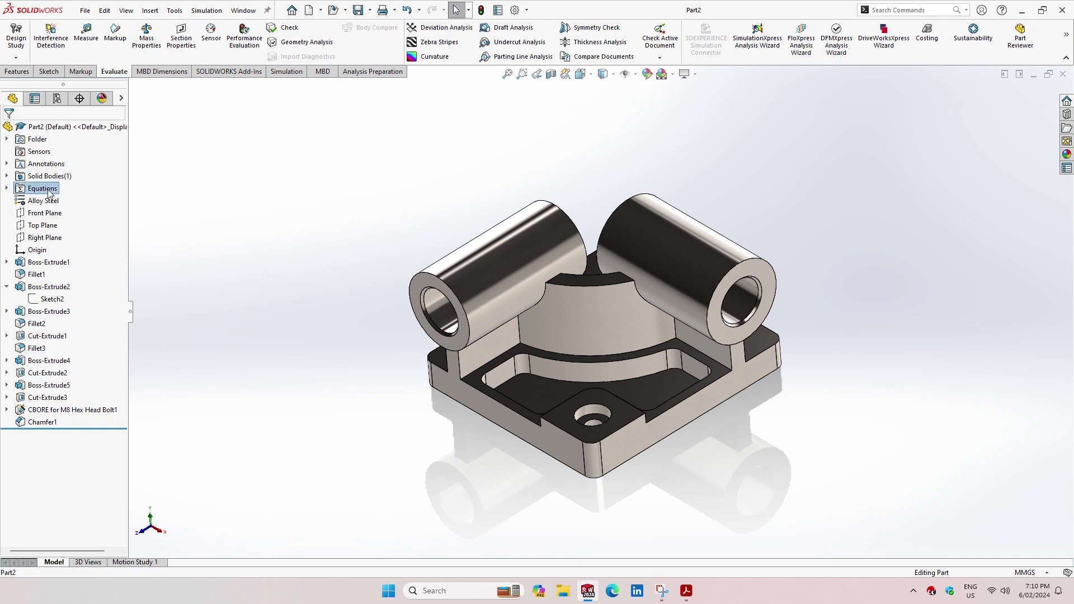
right_click(50, 193)
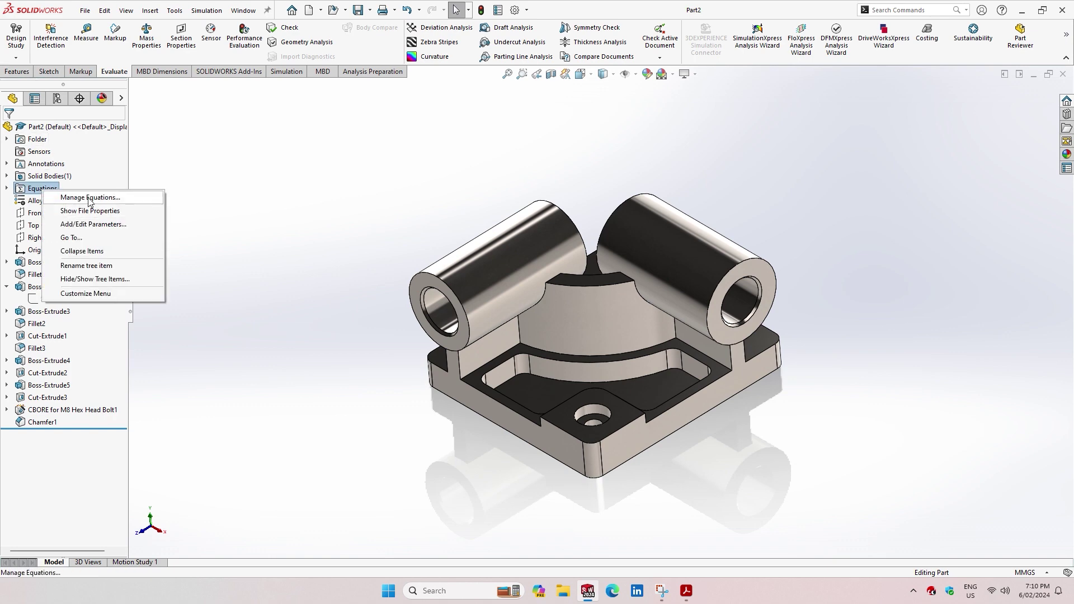
left_click(89, 200)
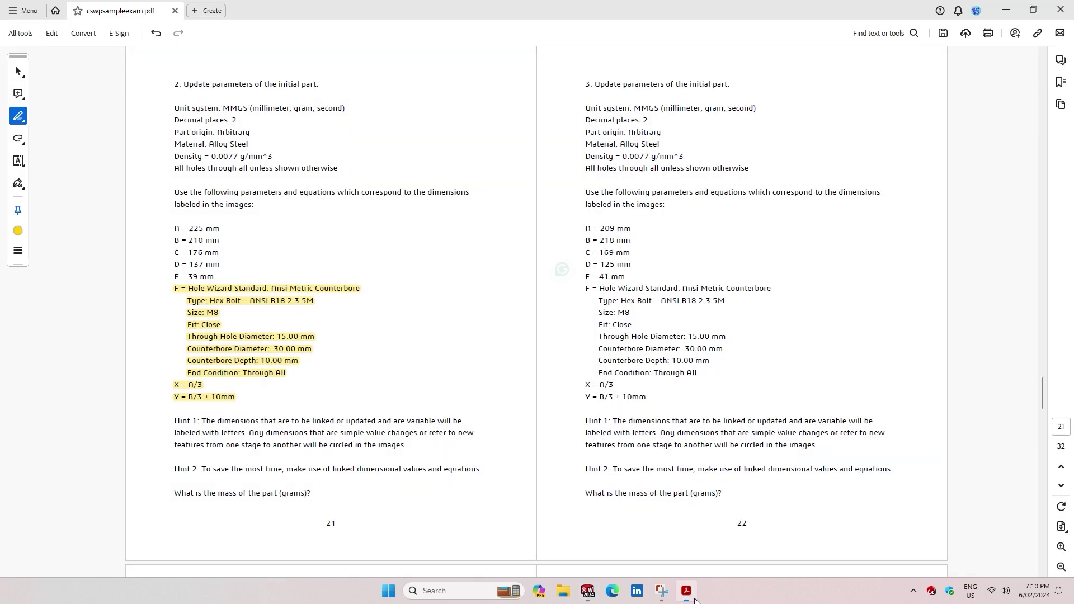
left_click(689, 594)
left_click(696, 601)
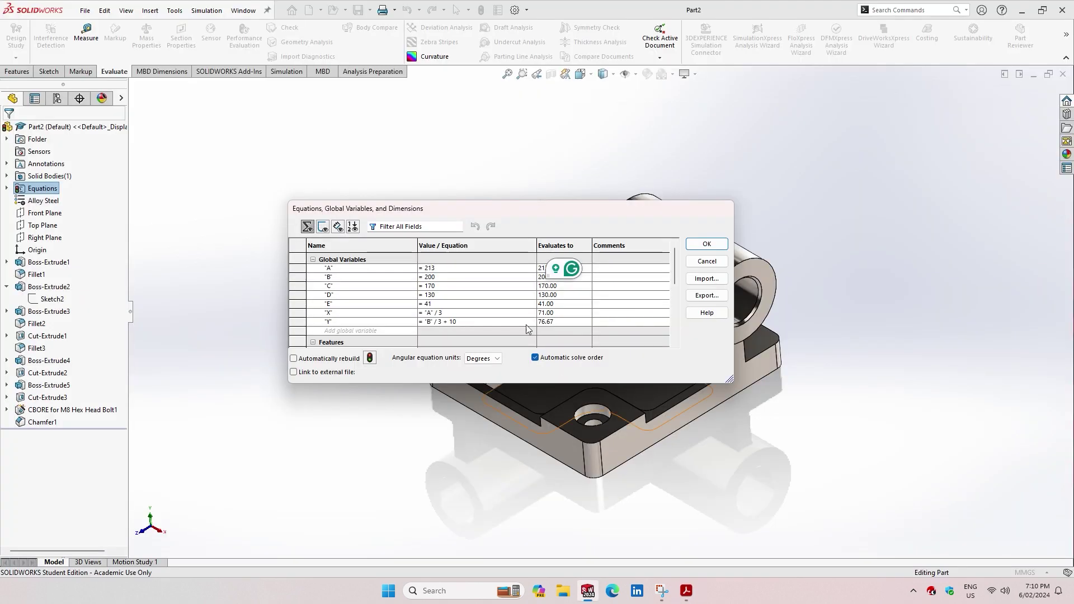
- Keep global variable A at 225 and change B to 210
left_click(459, 270)
key("BackSpace")
key("BackSpace")
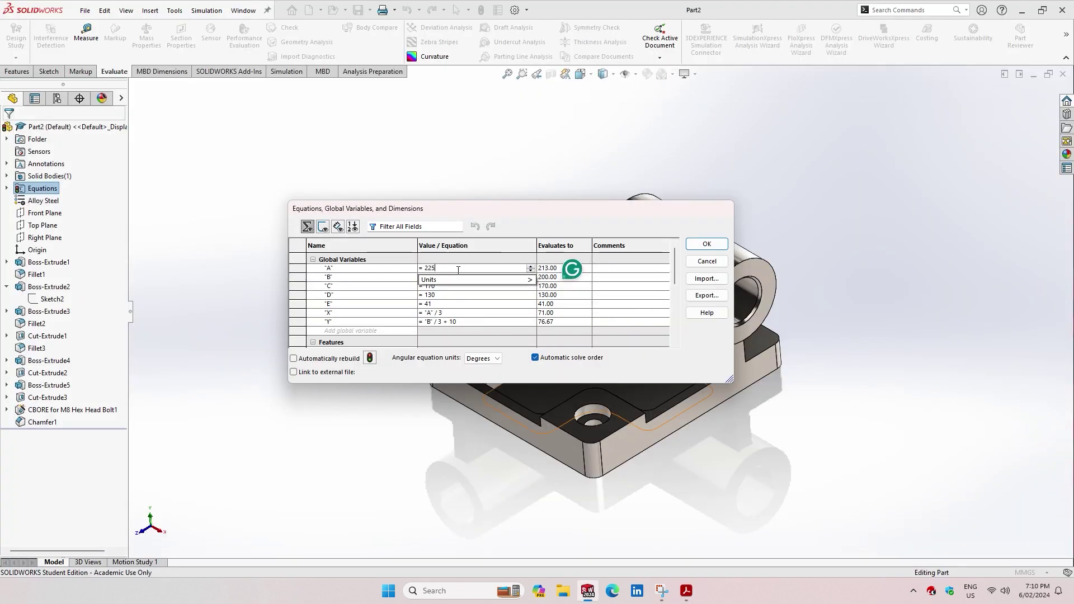
key("Return")
left_click(456, 277)
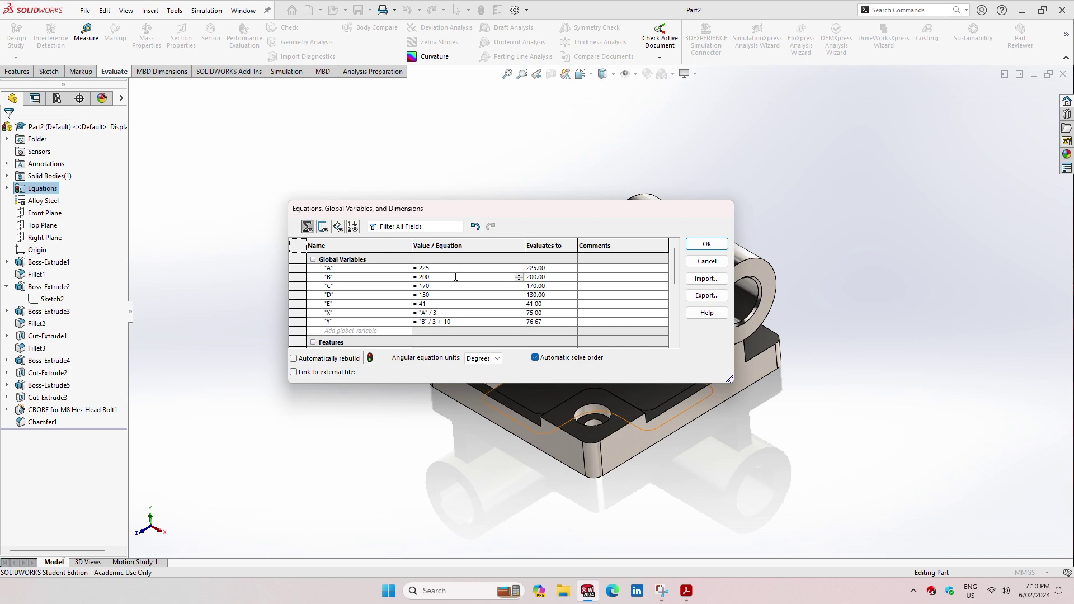
key("BackSpace")
key("BackSpace")
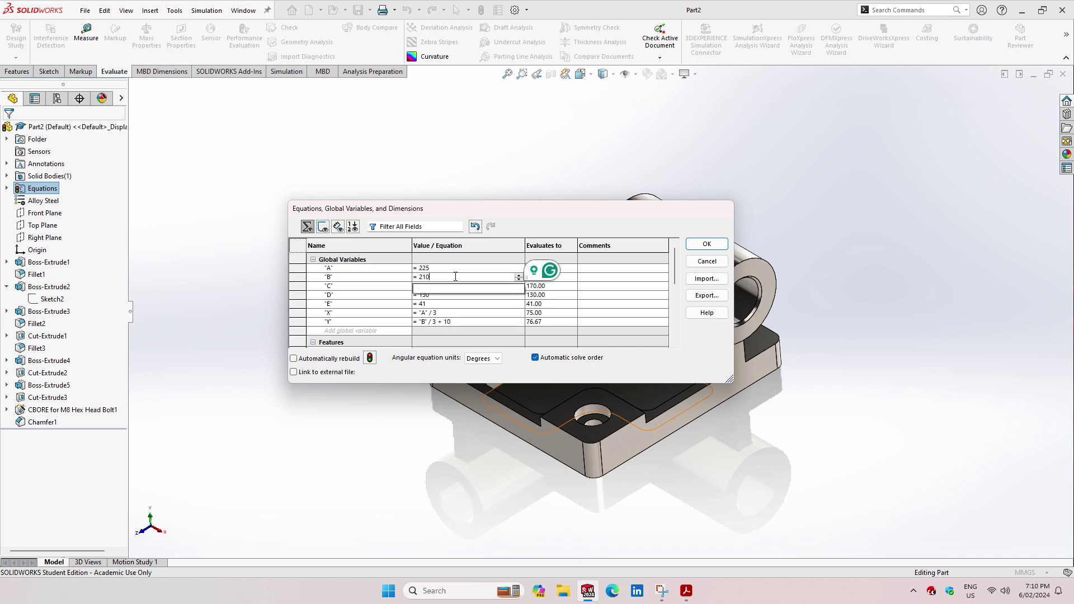
key("Tab")
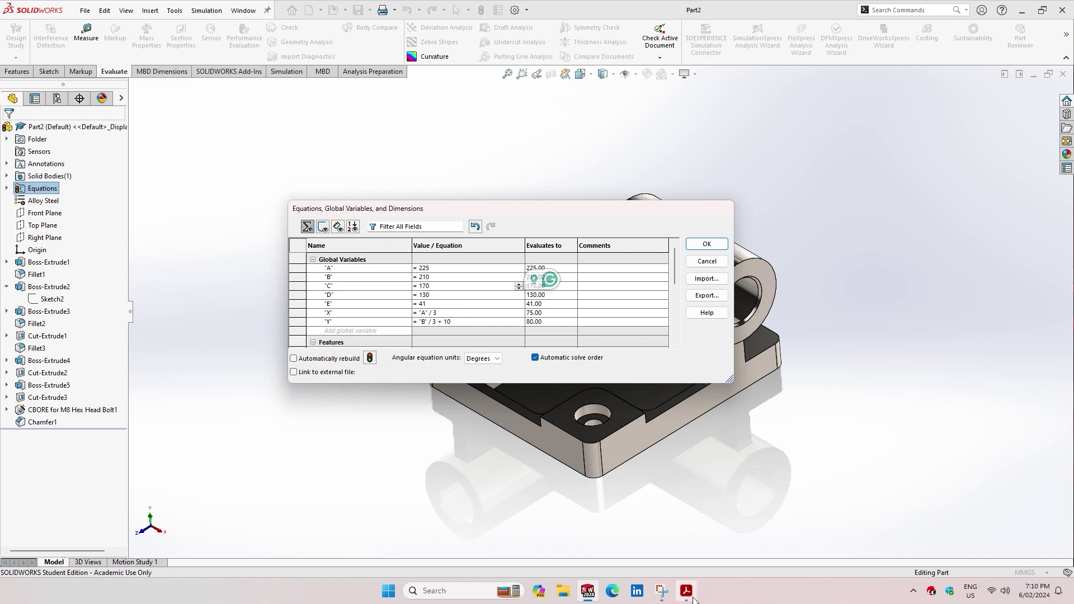
- Change global variable C to 176 after checking the exam PDF
left_click(686, 591)
left_click(694, 600)
left_click(448, 288)
key("BackSpace")
type("6")
key("Return")
- Change global variable D to 137 after checking the exam PDF
left_click(694, 597)
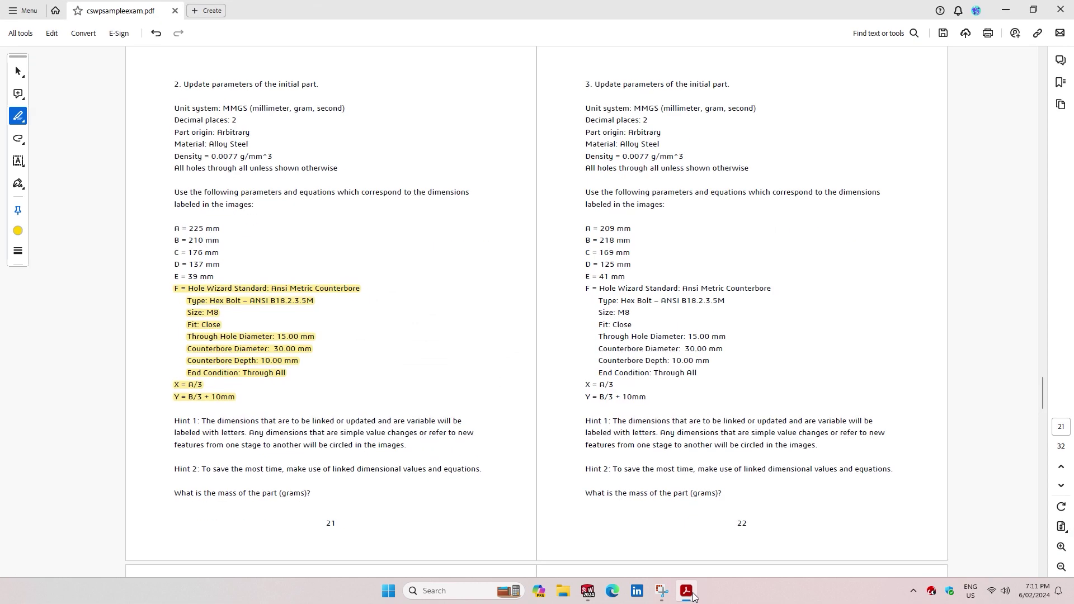
left_click(694, 598)
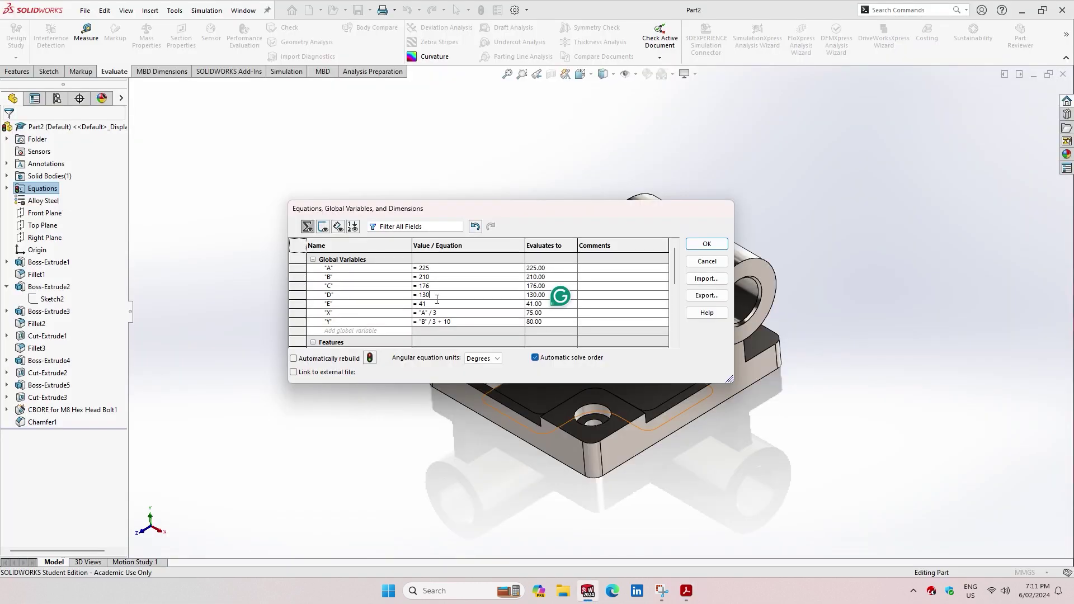
left_click(437, 299)
key("BackSpace")
type("7")
left_click(441, 305)
- Set global variable E to 39 and rebuild the part with the new values
left_click(688, 596)
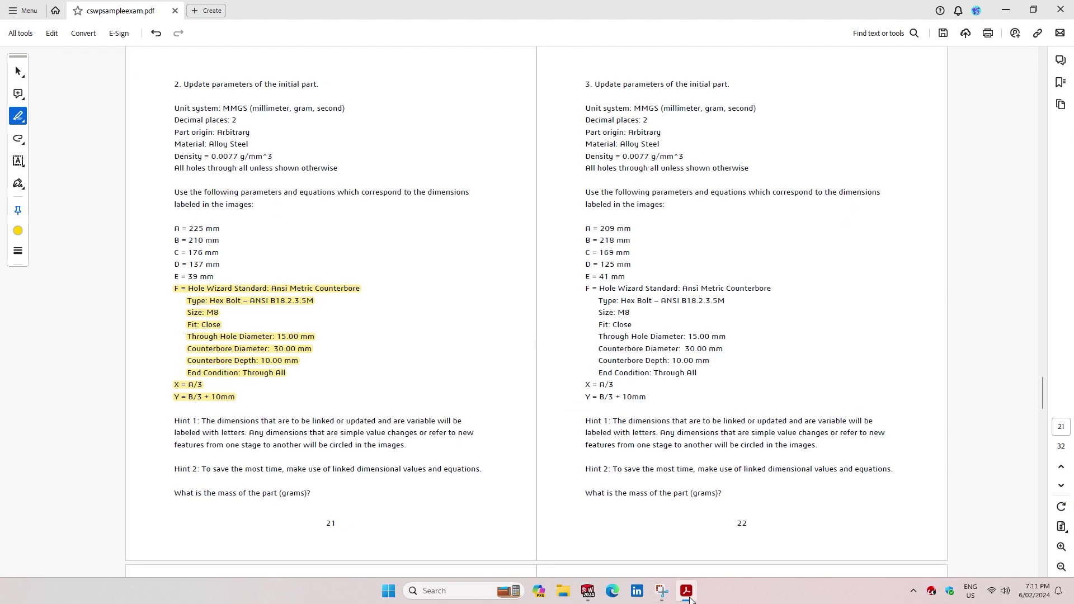
left_click(687, 593)
key("BackSpace")
key("BackSpace")
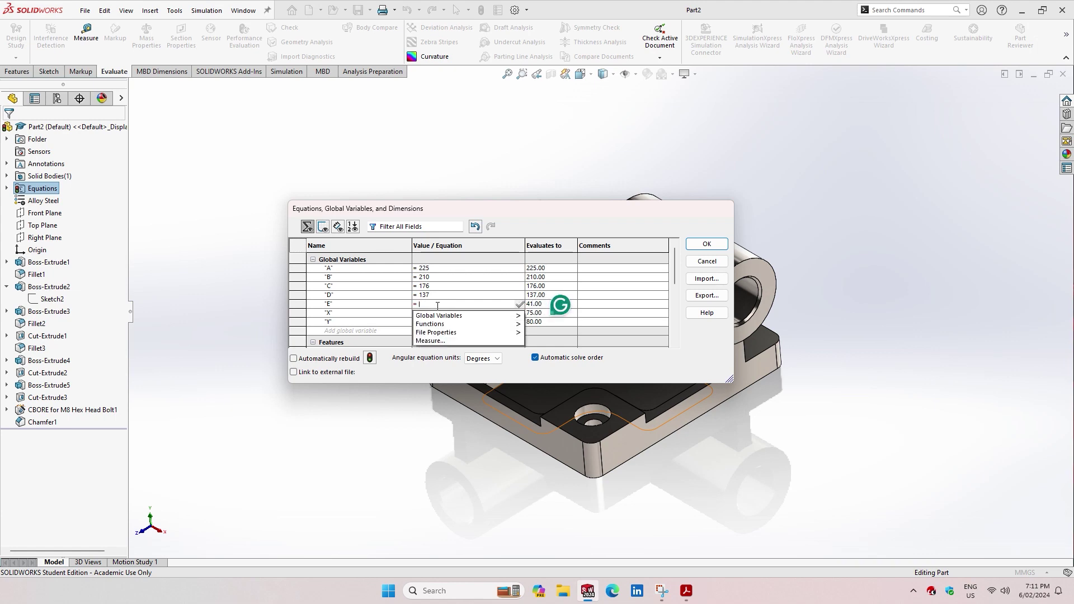
type("39")
key("Tab")
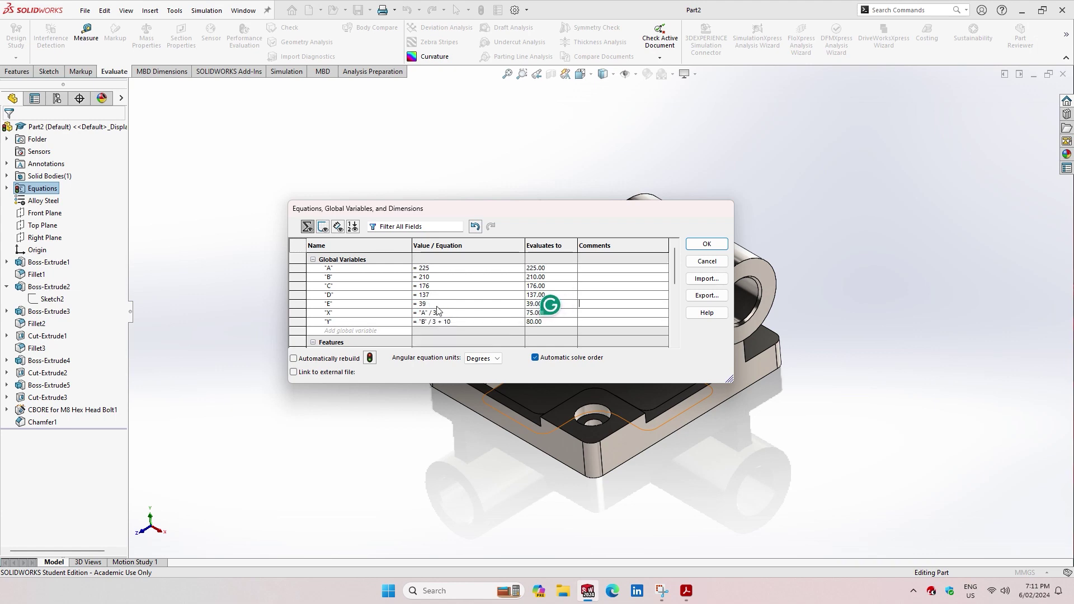
left_click(707, 245)
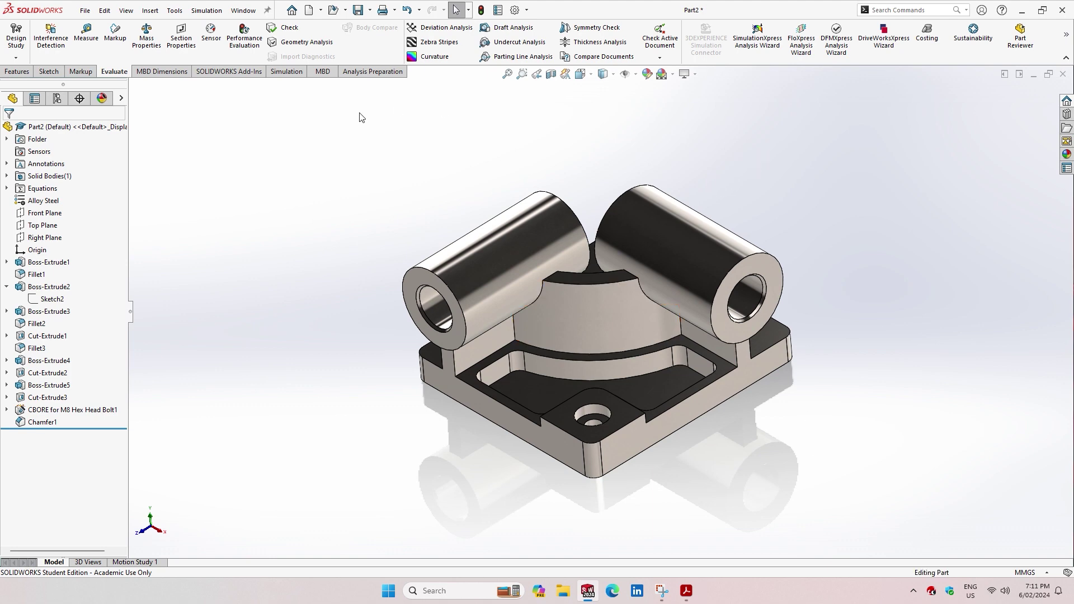
left_click(686, 591)
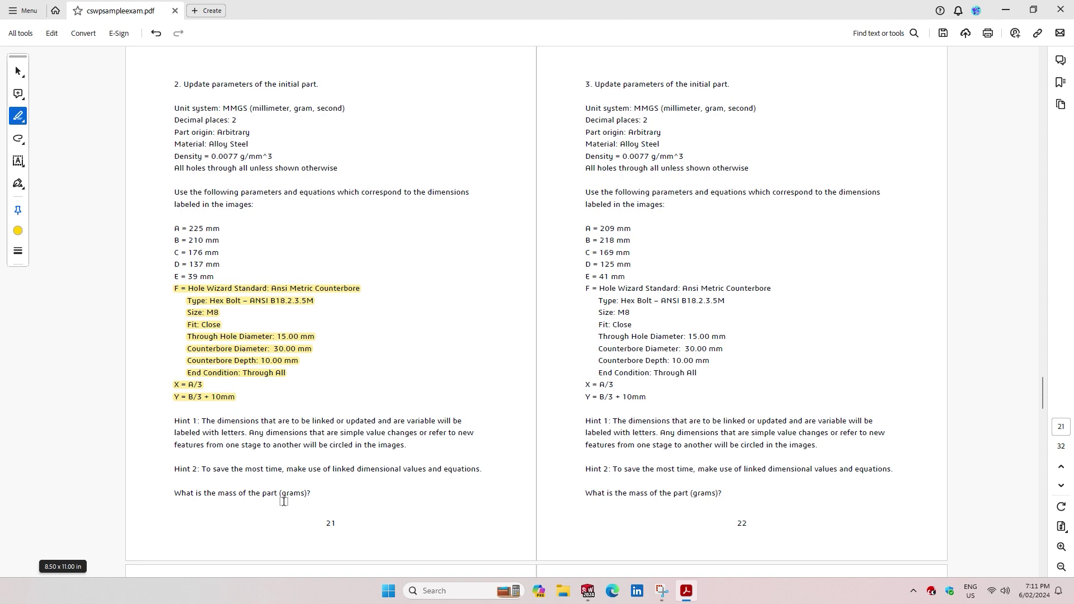
- Show Part2's mass properties and copy its 16490.46 g mass value
scroll(376, 490, "down", 1)
mouse_move(686, 591)
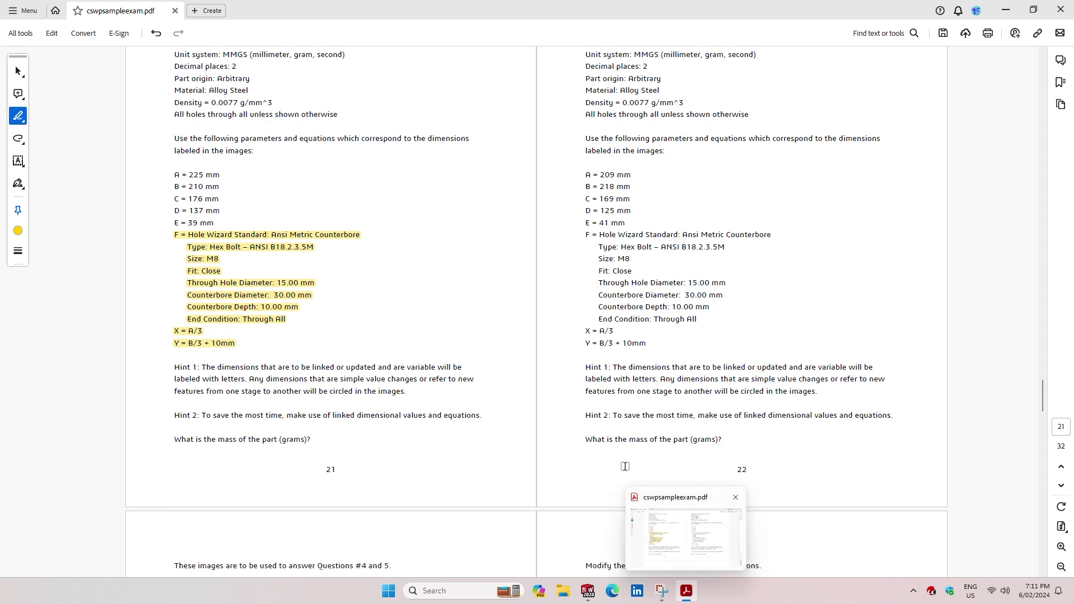
scroll(625, 466, "up", 1)
left_click(587, 591)
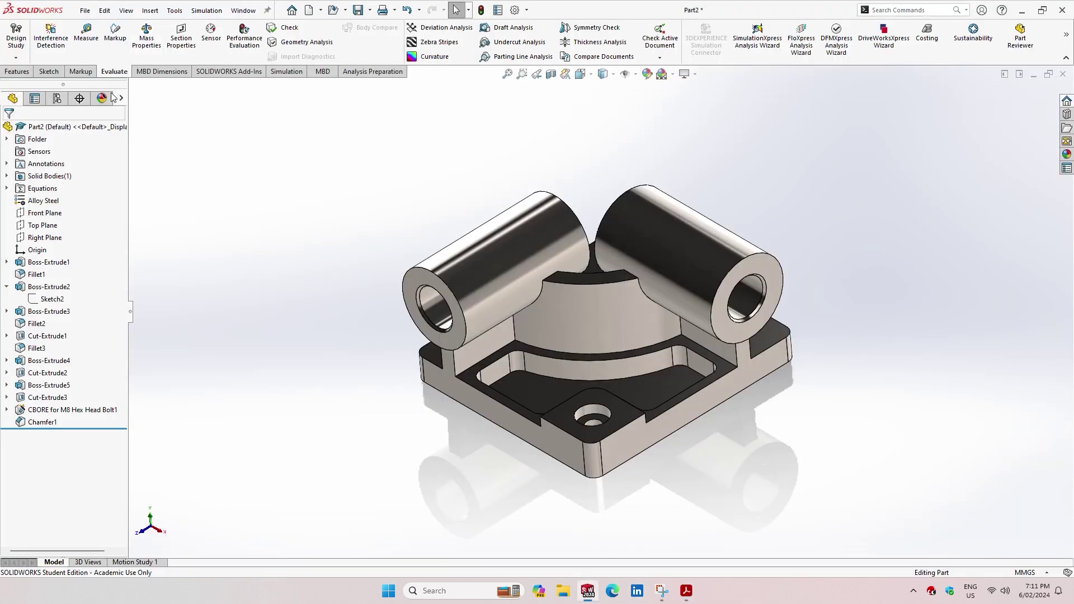
left_click(146, 36)
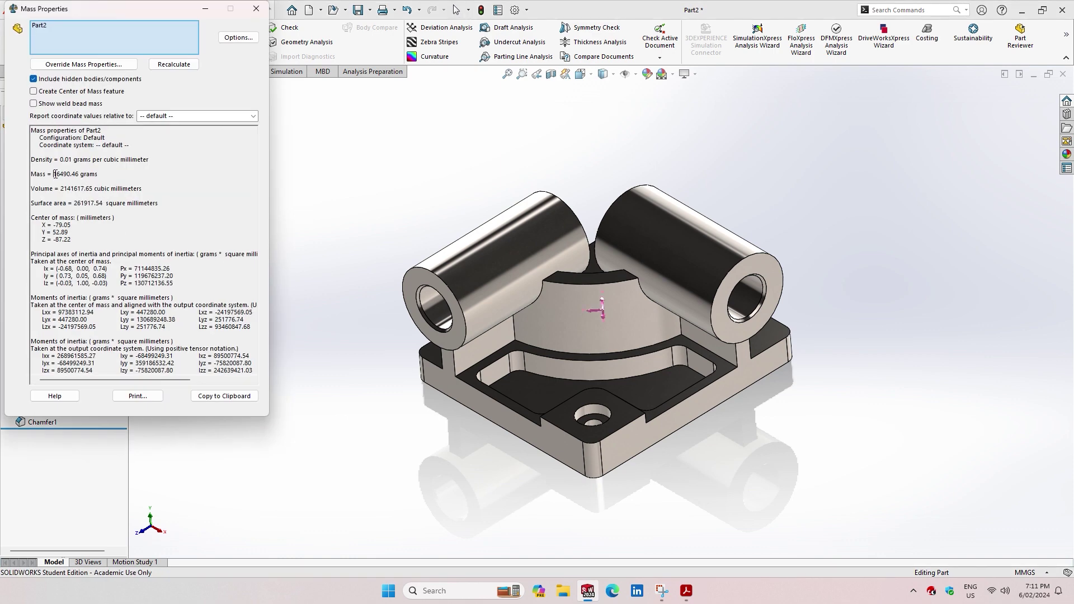
left_click_drag(53, 174, 101, 176)
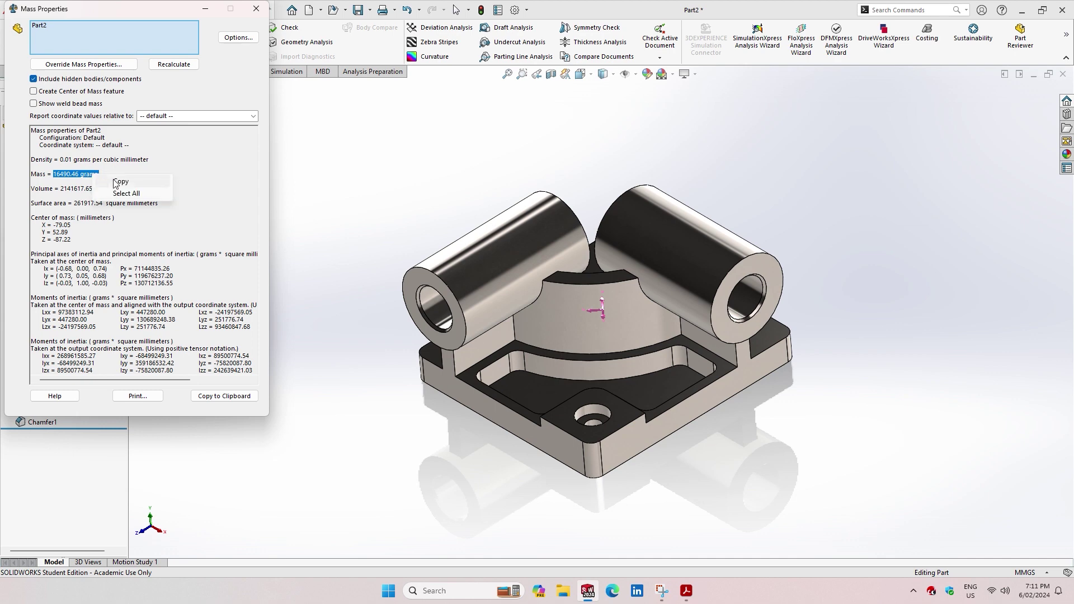
left_click(121, 182)
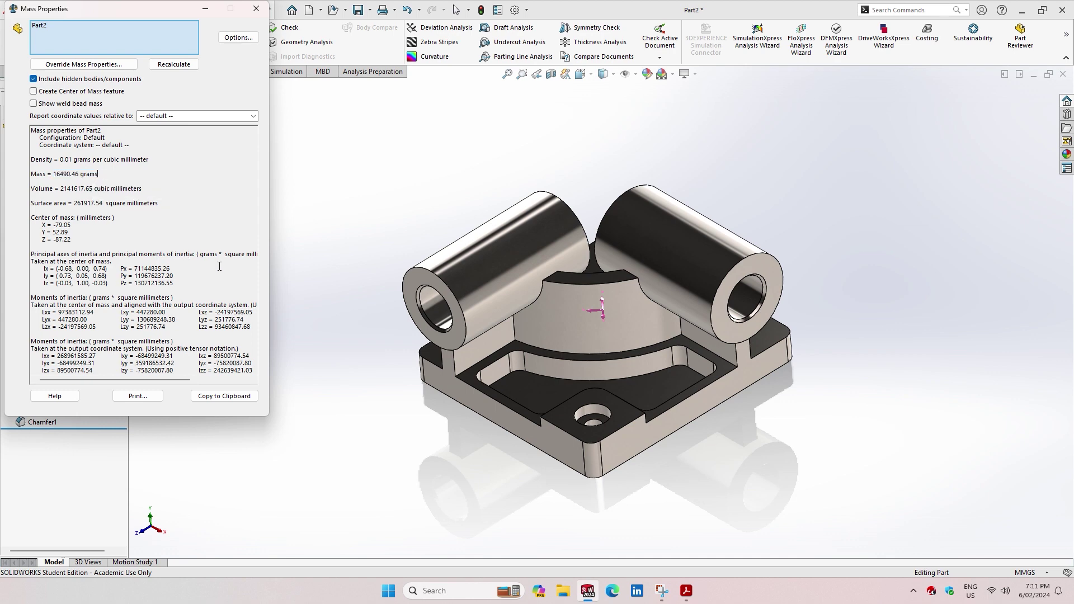
left_click(687, 591)
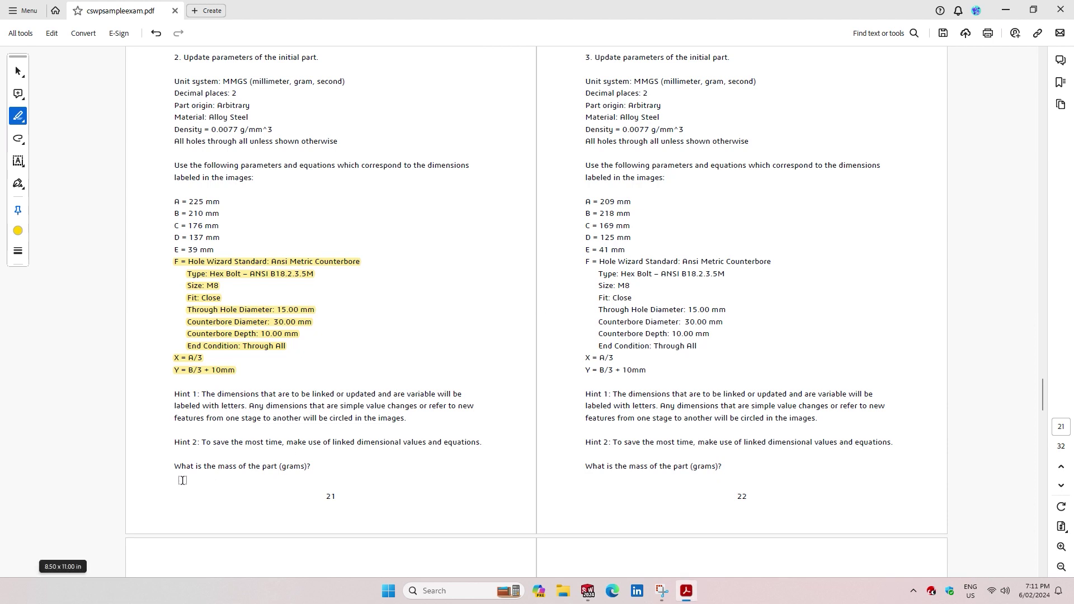
- Type 16490.46 as the answer below page 21's mass question
left_click(18, 161)
left_click(62, 163)
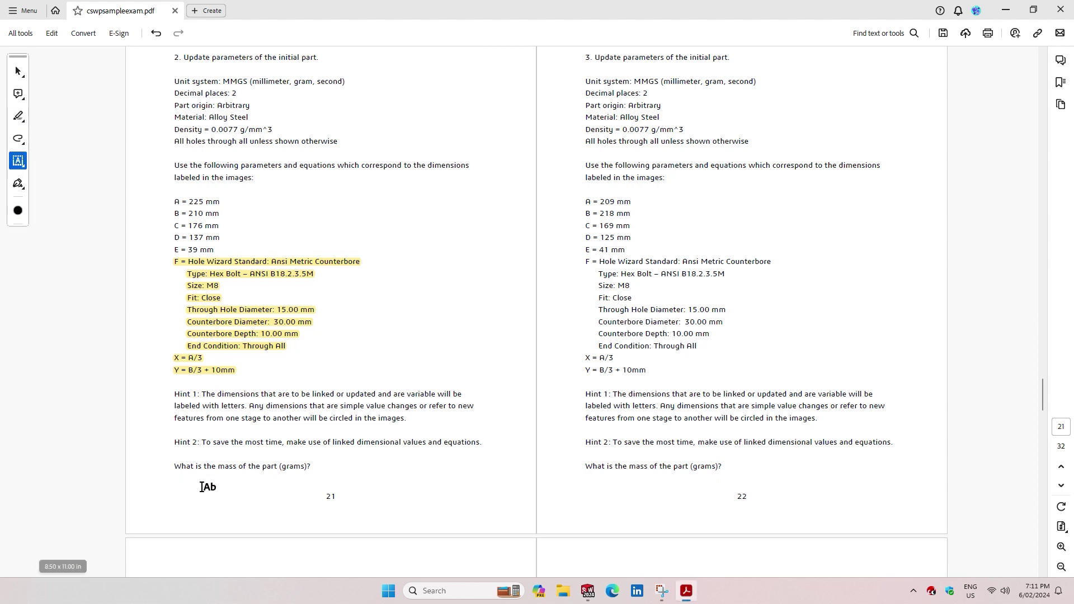
left_click(172, 484)
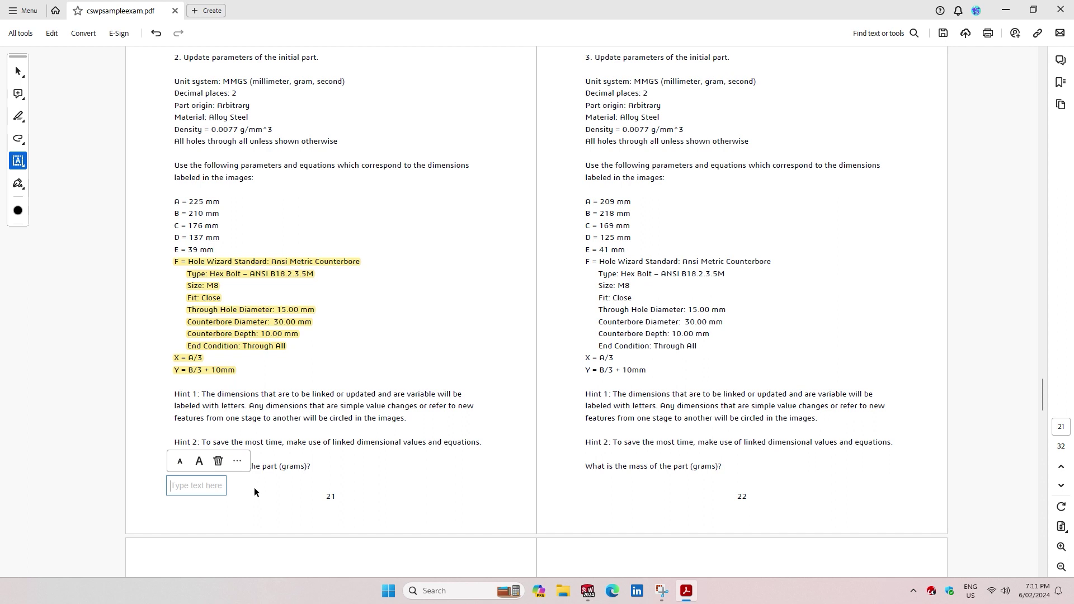
type("164")
type("90.")
type("46")
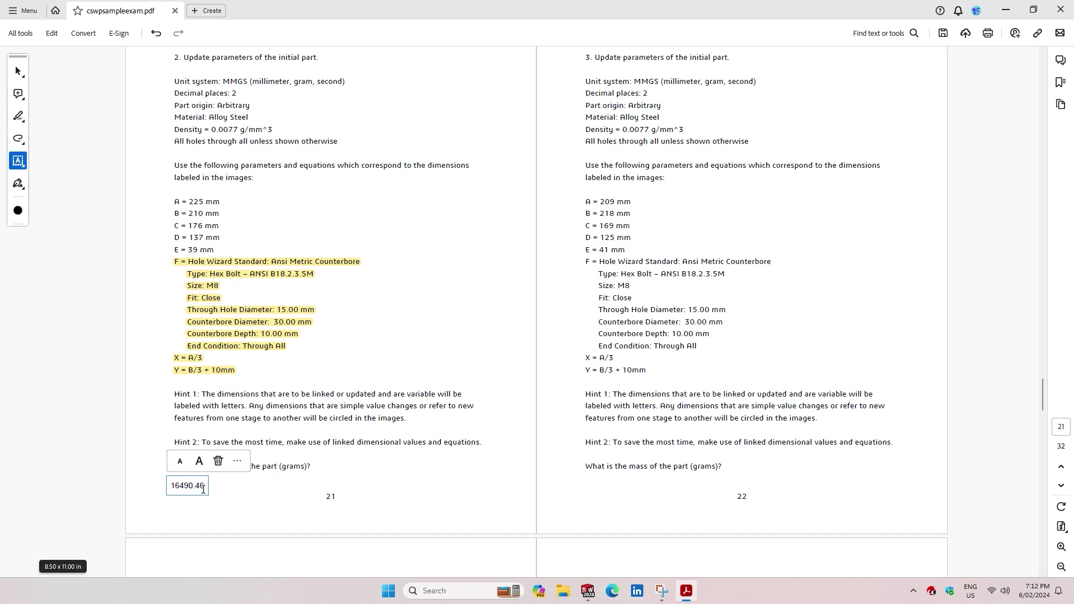
key("Escape")
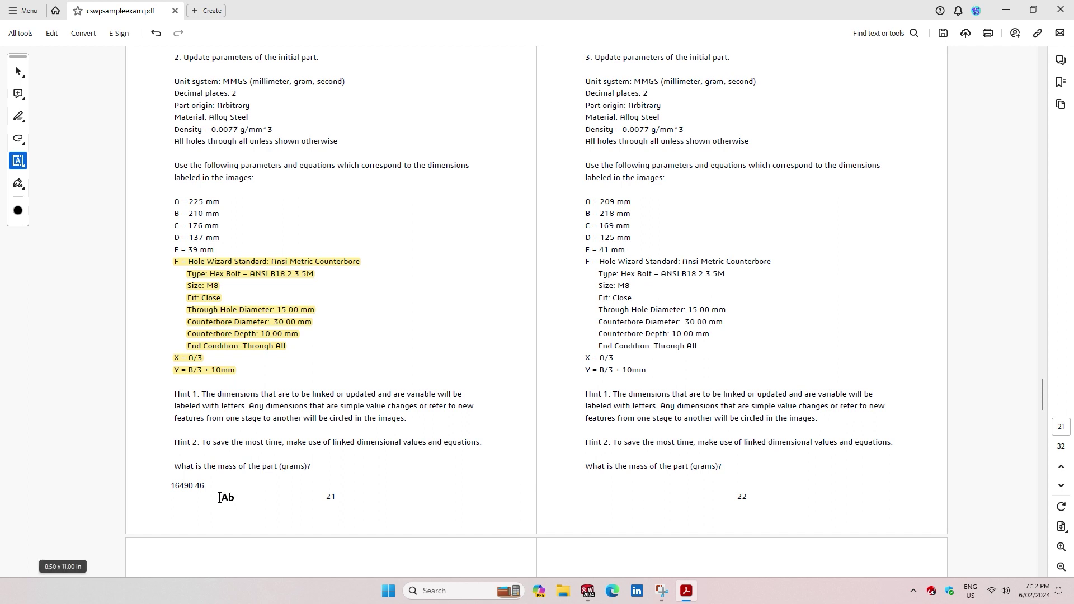
- Highlight page 22's Hole Wizard counterbore lines and the X and Y equations
scroll(643, 458, "up", 1)
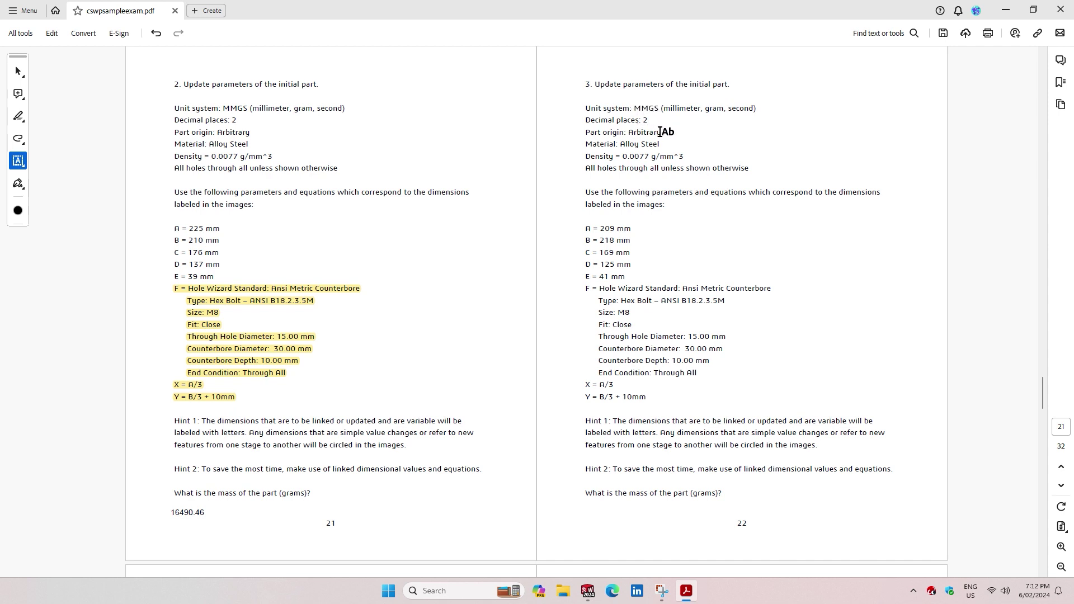
left_click(18, 114)
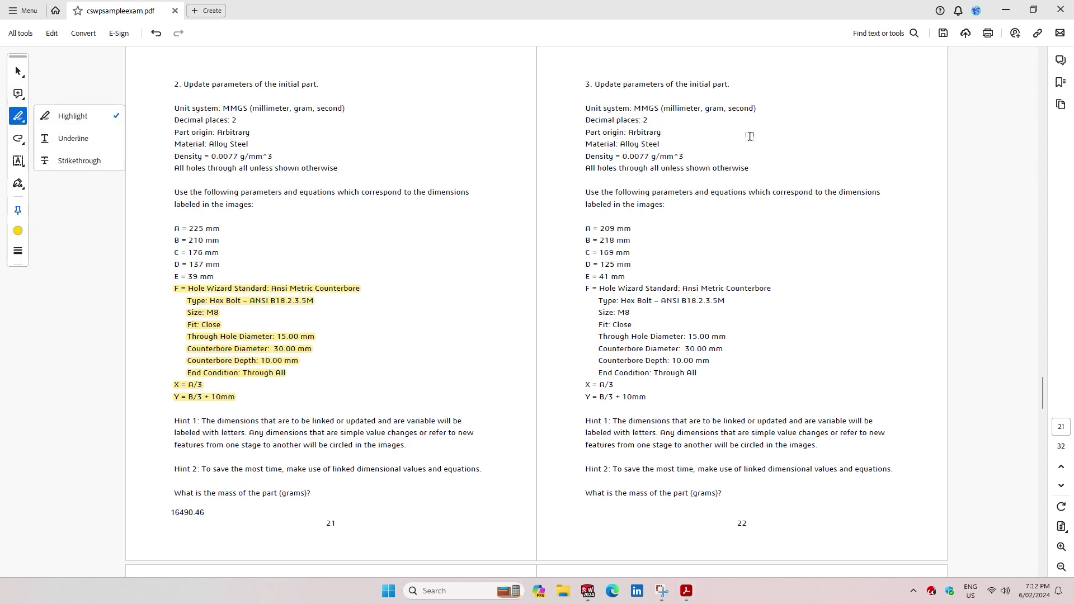
left_click(86, 118)
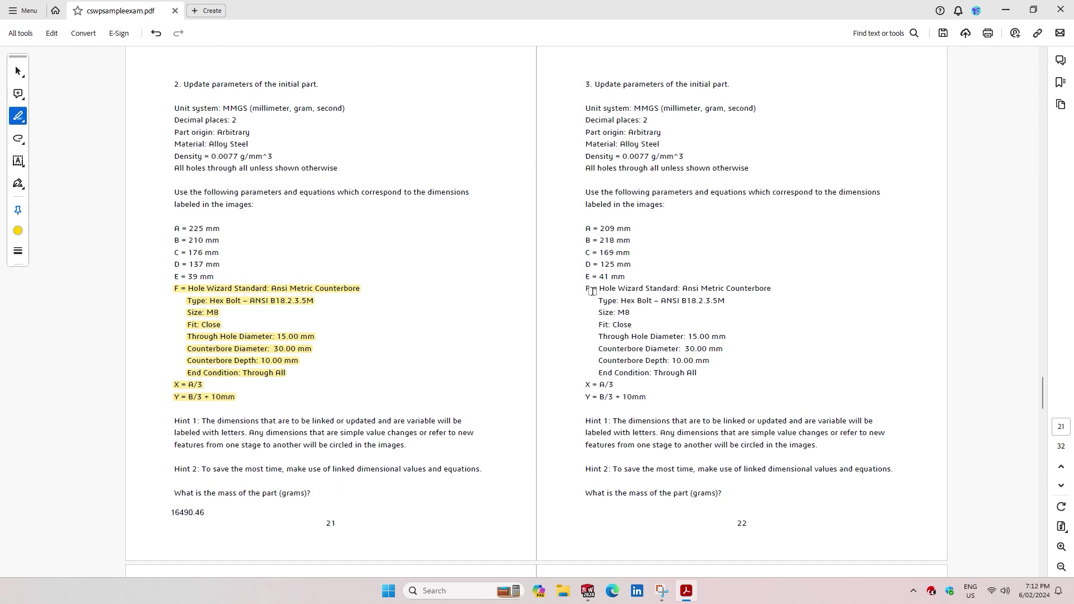
left_click_drag(586, 291, 702, 373)
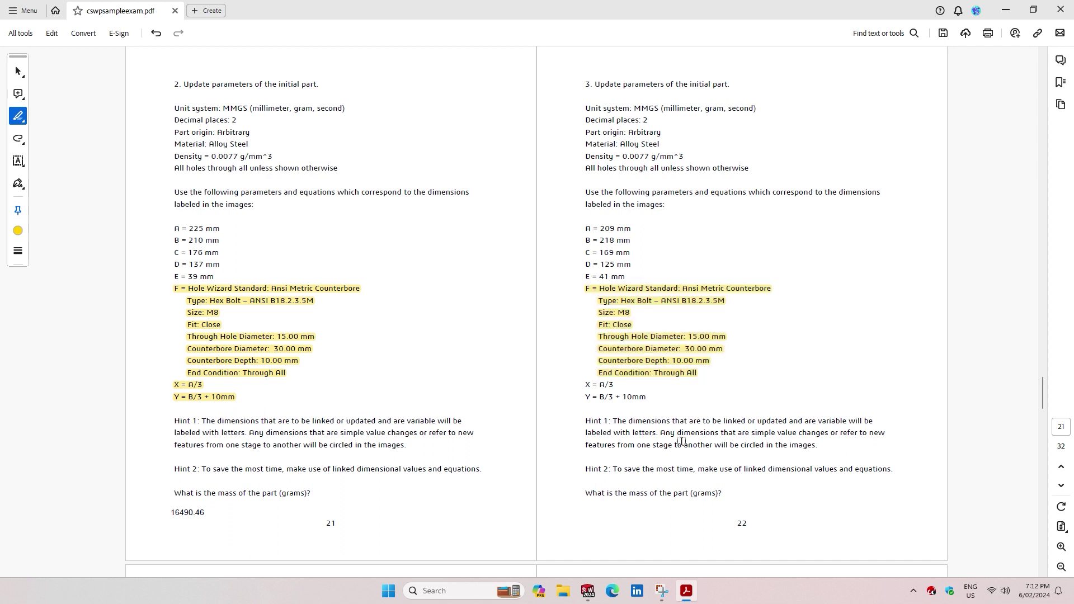
left_click_drag(648, 399, 586, 383)
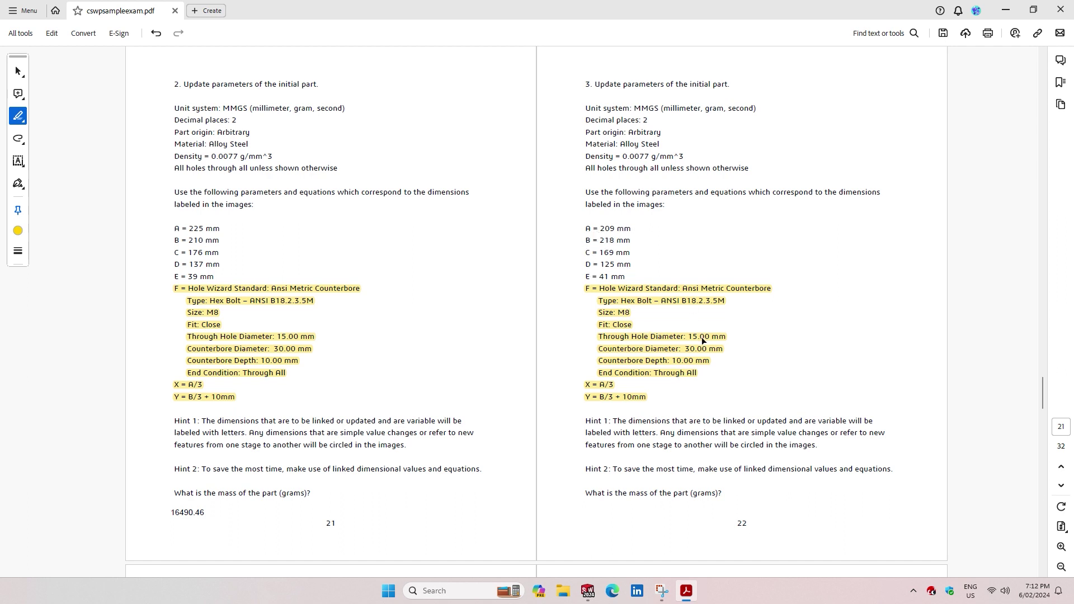
left_click(588, 591)
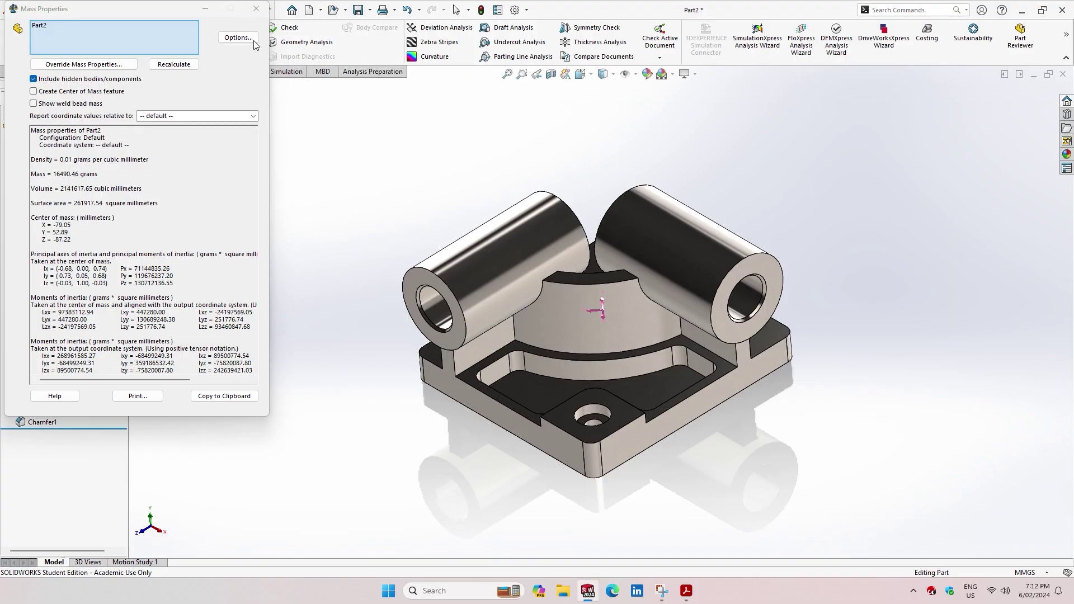
- Save the part under the new name Part3
left_click(261, 9)
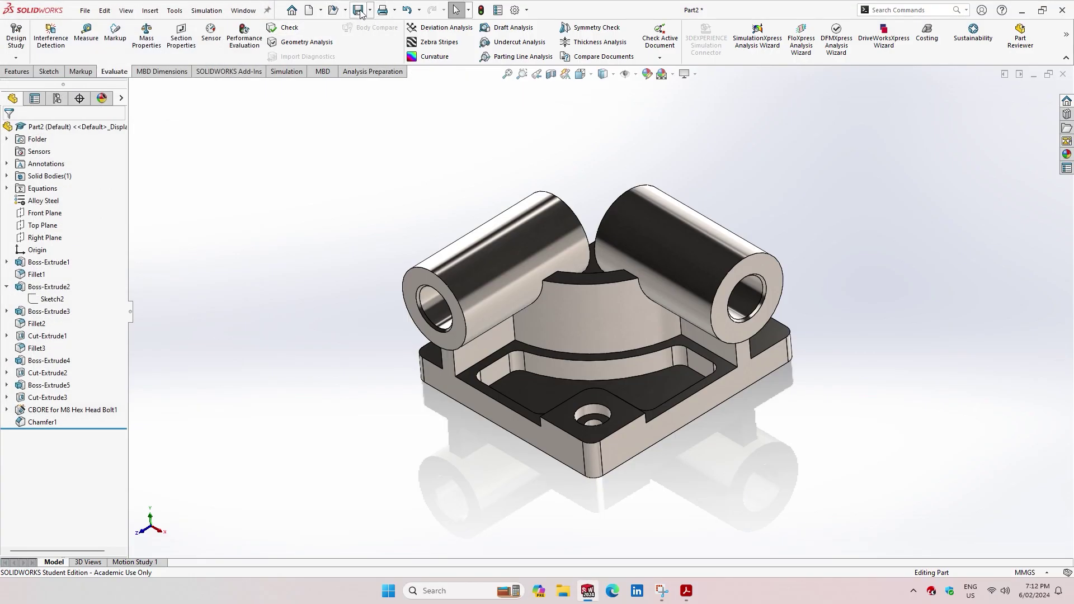
left_click(370, 10)
left_click(374, 30)
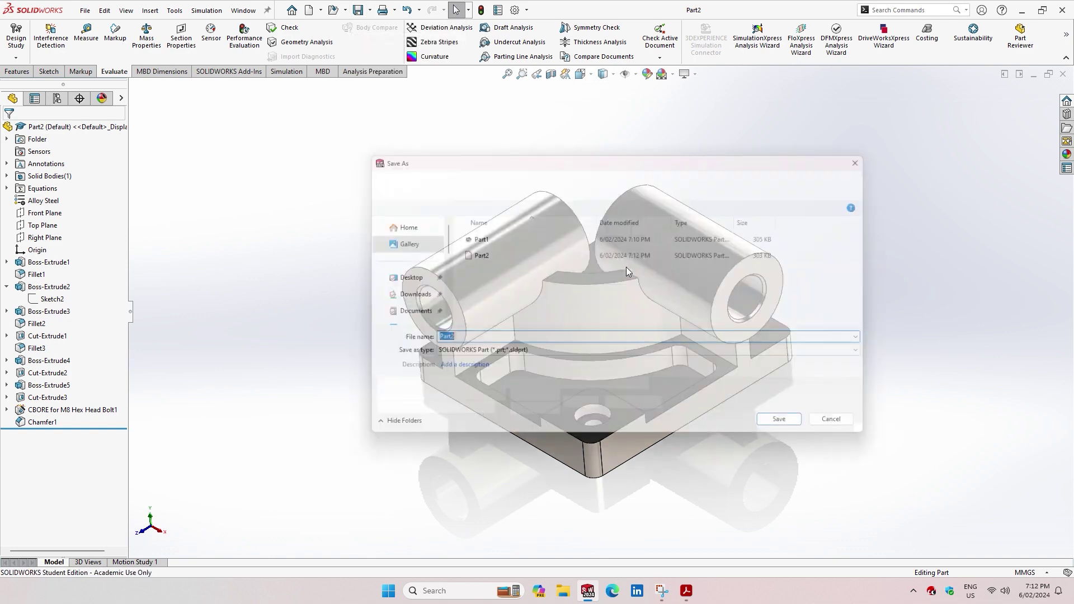
left_click(487, 338)
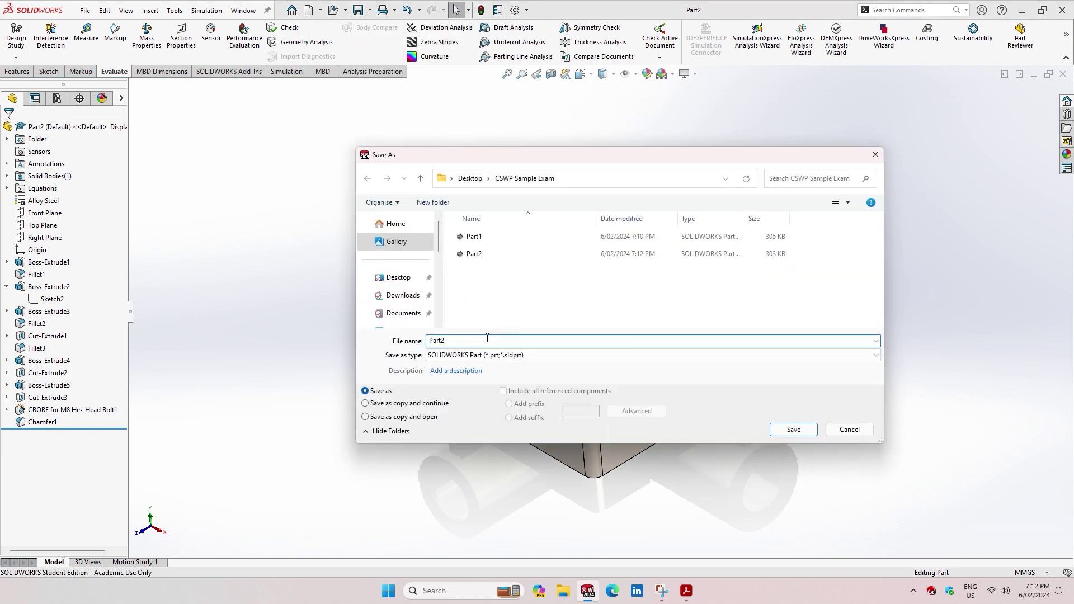
key("BackSpace")
type("3")
key("Return")
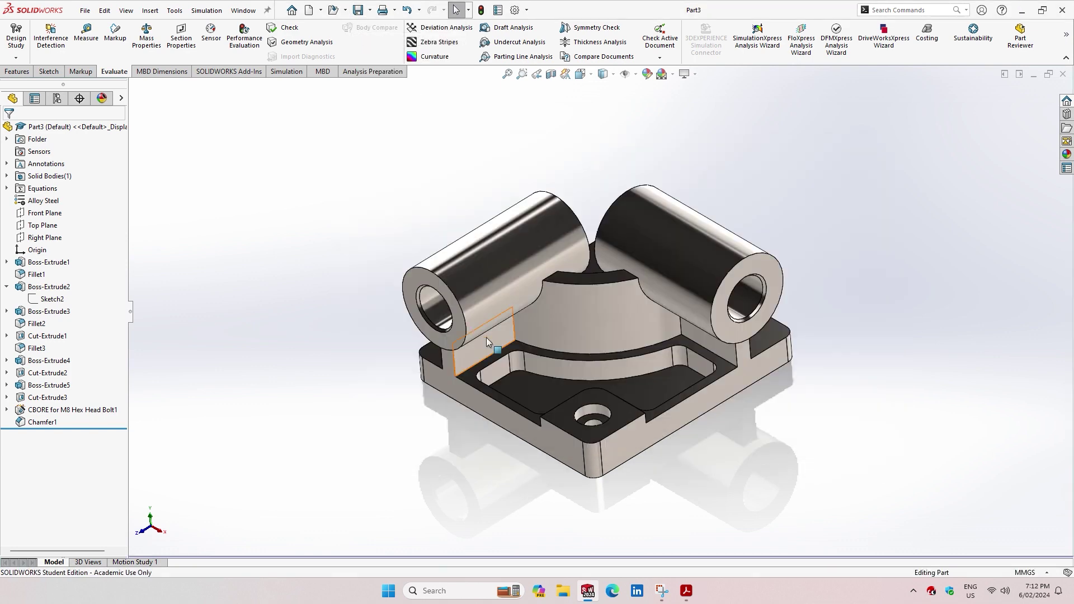
- Open the Equations manager and set global variable A to 209
right_click(46, 191)
left_click(78, 204)
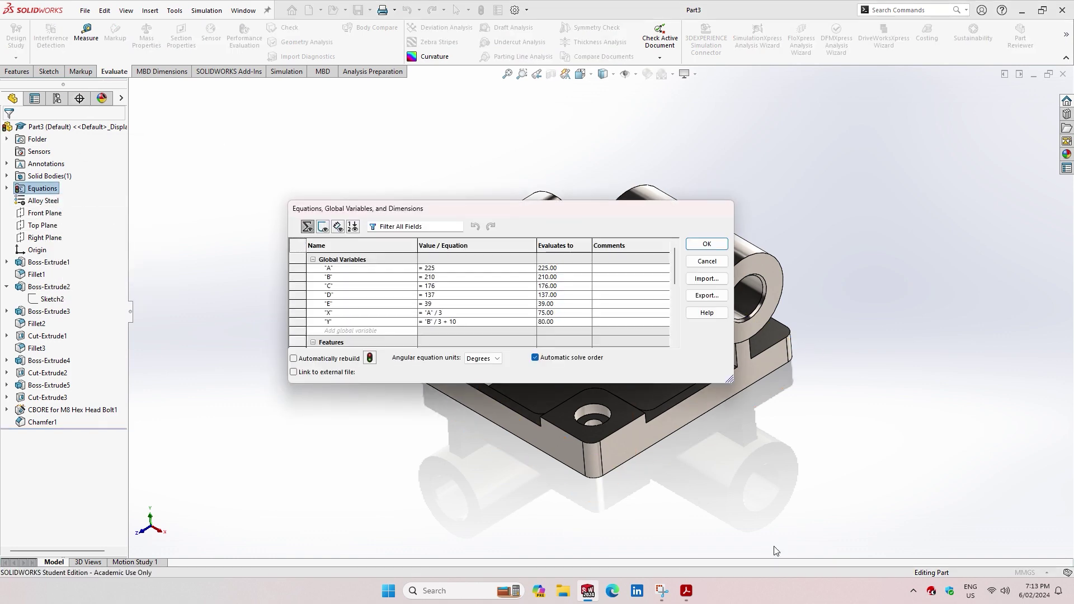
left_click(686, 592)
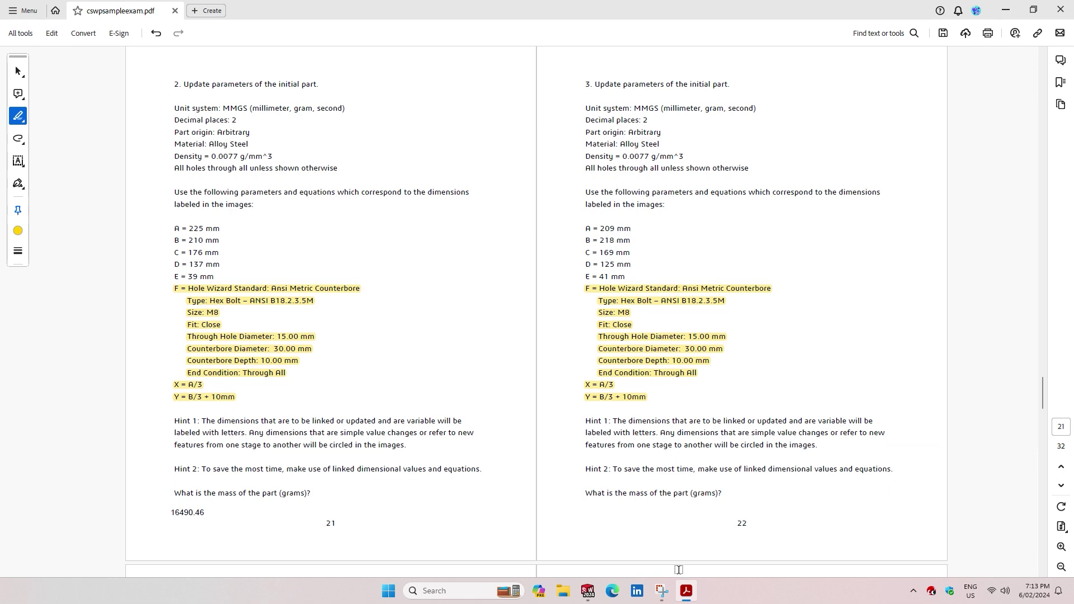
left_click(588, 591)
left_click(449, 268)
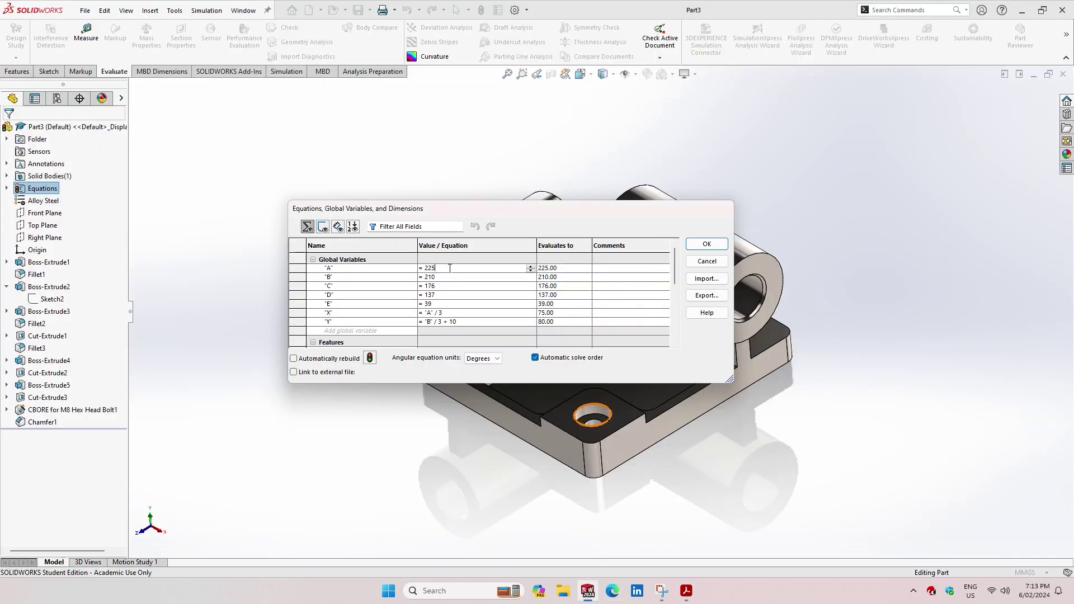
key("BackSpace")
key("BackSpace")
type("09")
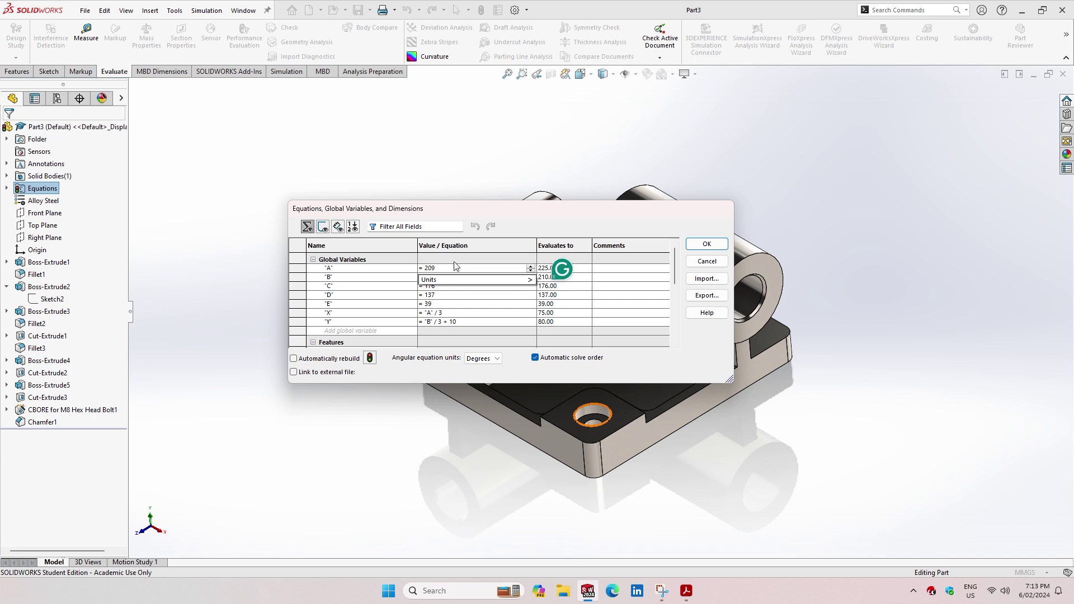
left_click(450, 277)
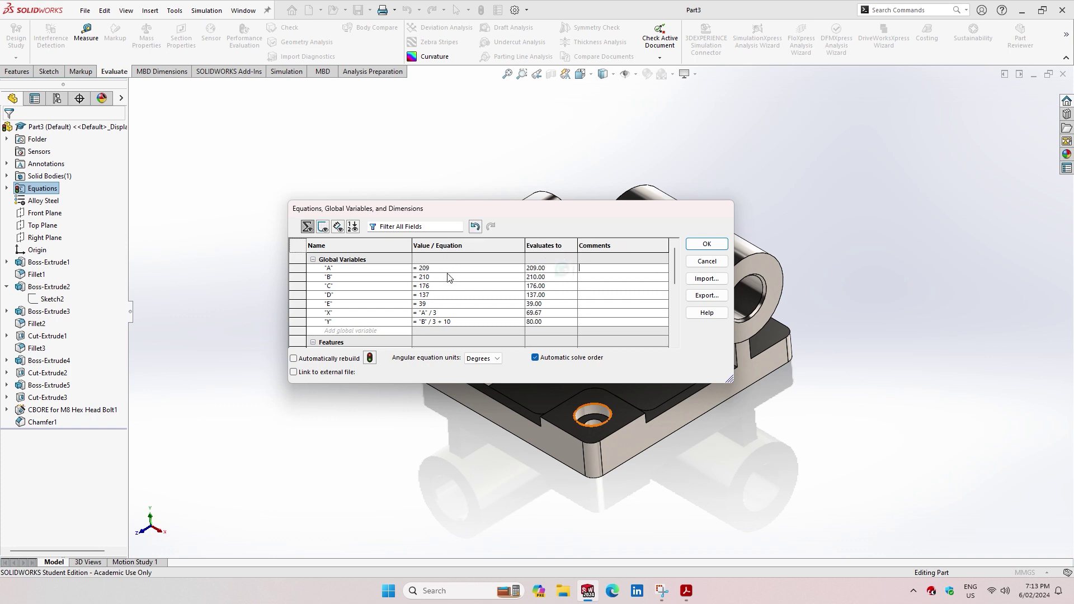
- Set global variables B to 218 and C to 169
key("BackSpace")
type("8")
left_click(439, 286)
left_click(687, 591)
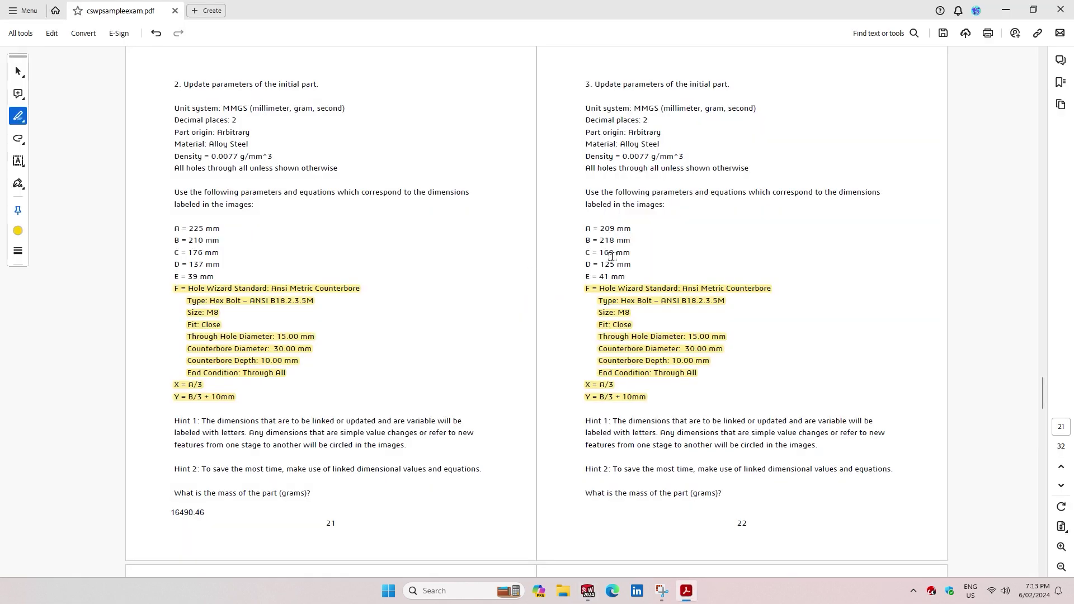
left_click(588, 591)
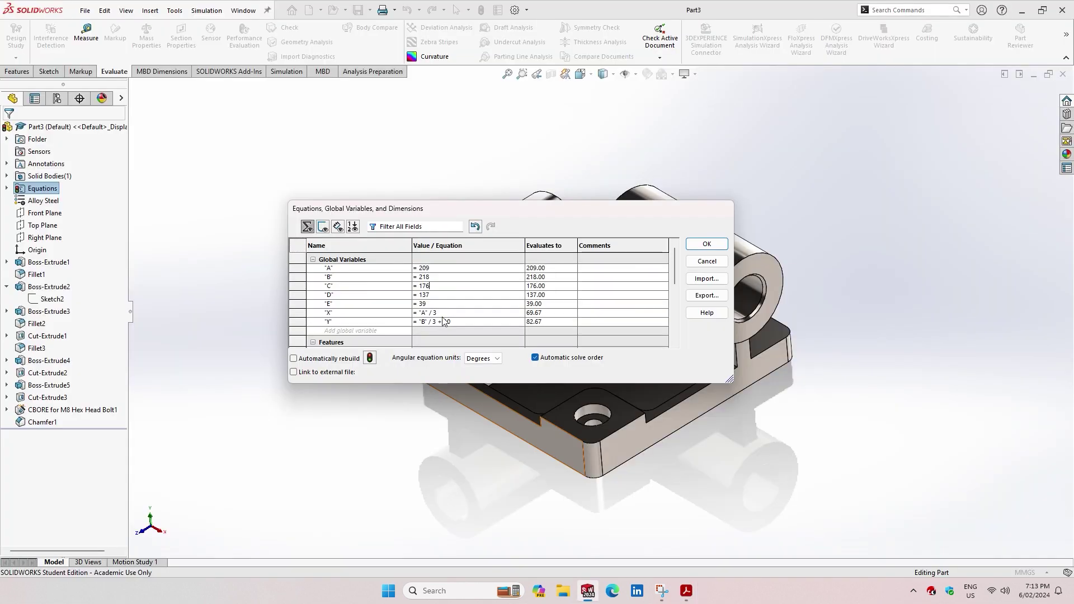
left_click(442, 289)
key("BackSpace")
key("BackSpace")
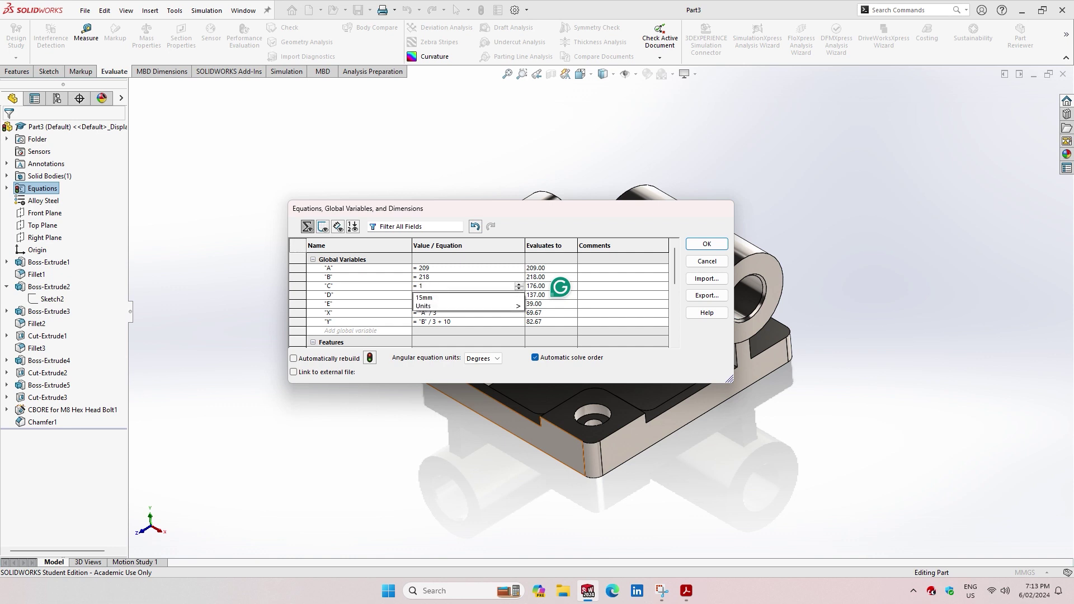
type("69")
left_click(441, 295)
- Set D to 125 and E to 41, then rebuild the model
key("BackSpace")
key("BackSpace")
type("25")
left_click(445, 304)
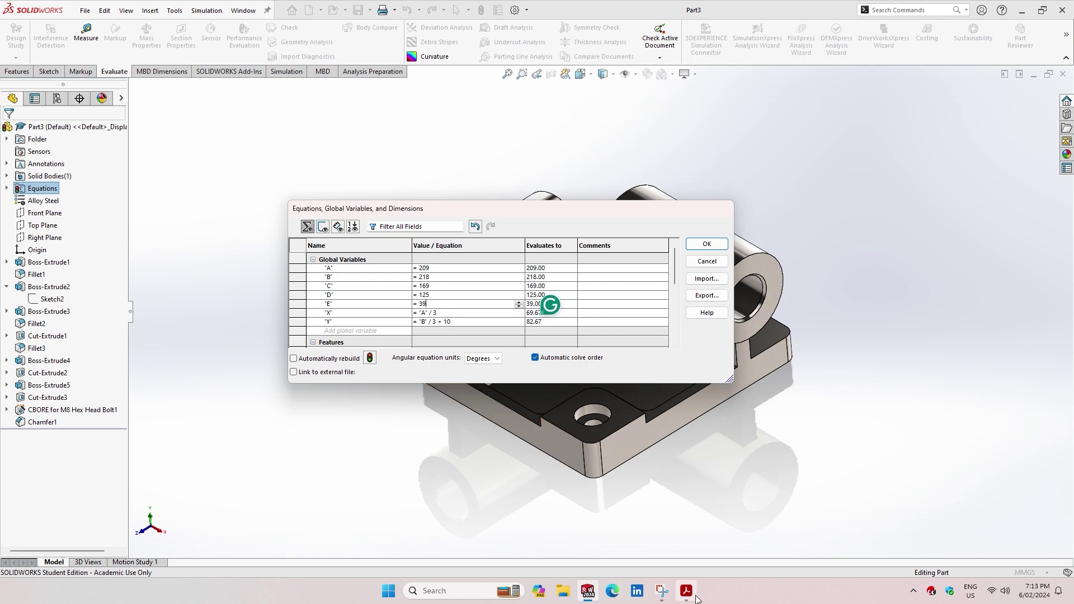
left_click(694, 596)
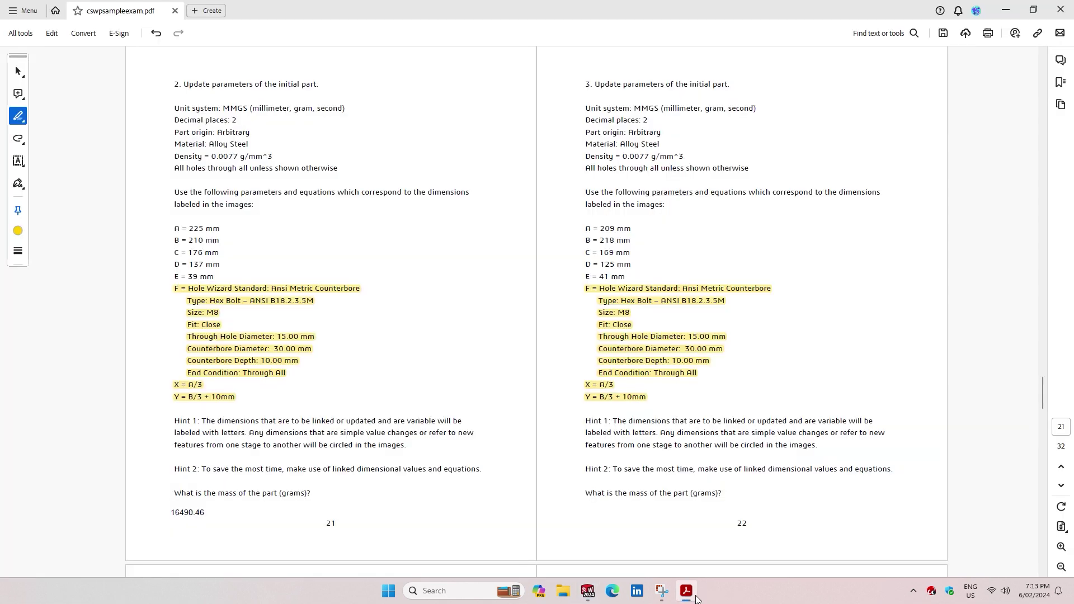
left_click(697, 598)
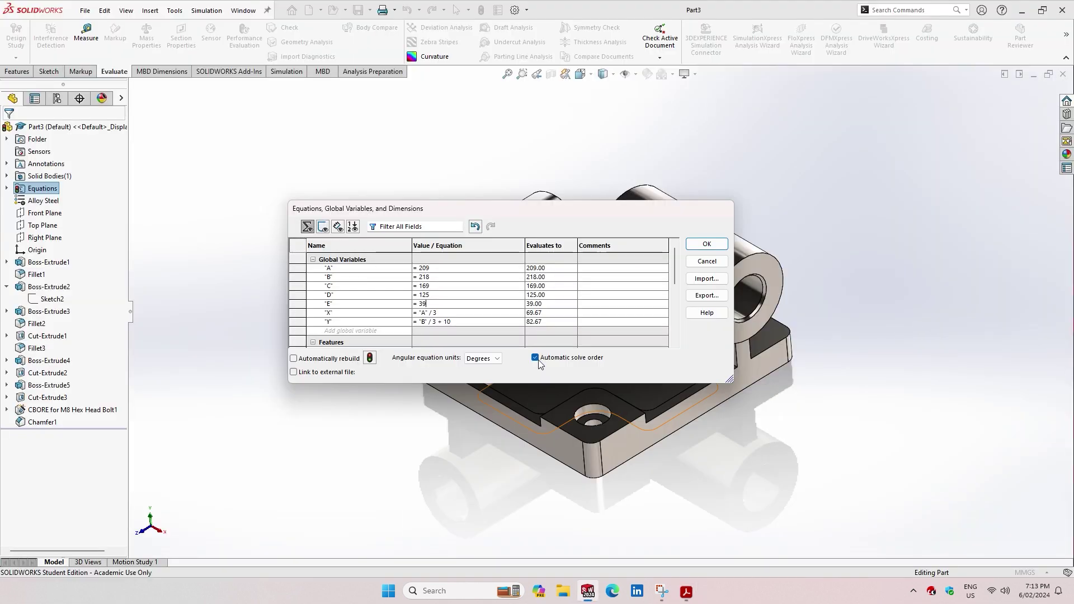
double_click(447, 304)
type("41")
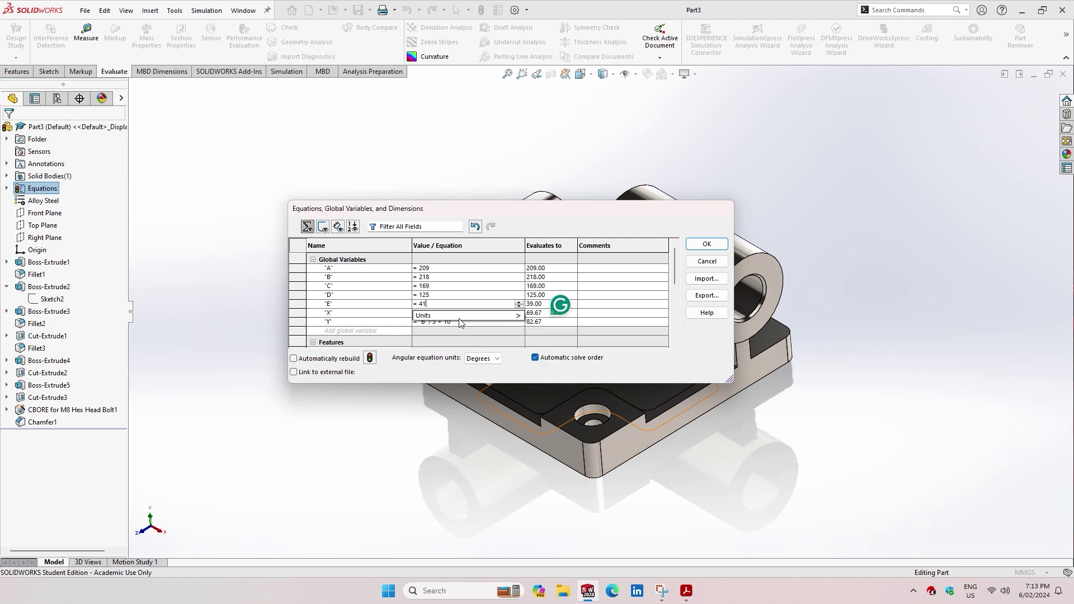
key("Return")
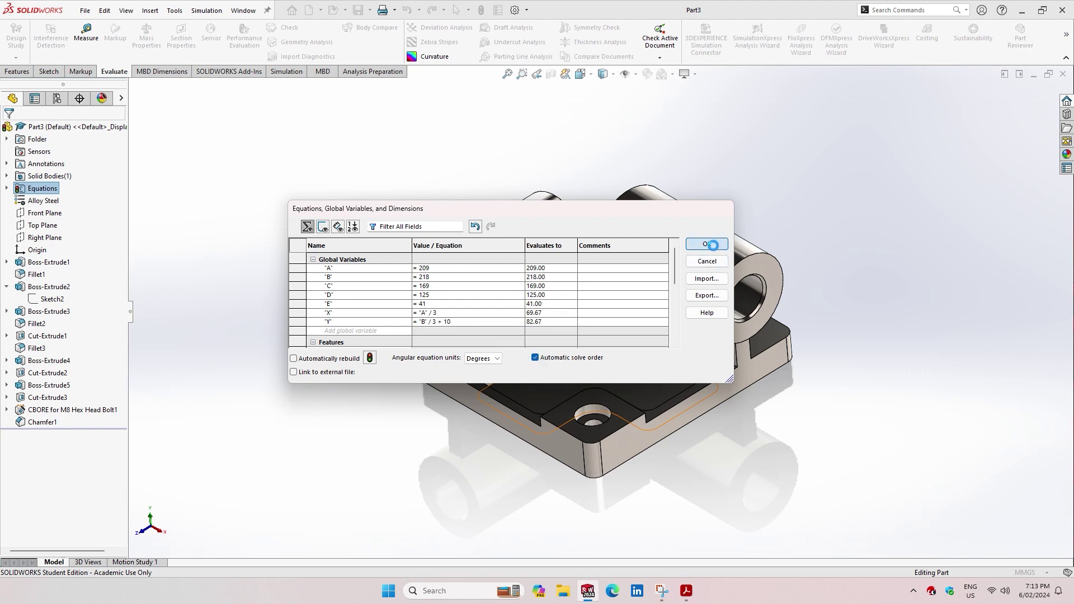
key("Return")
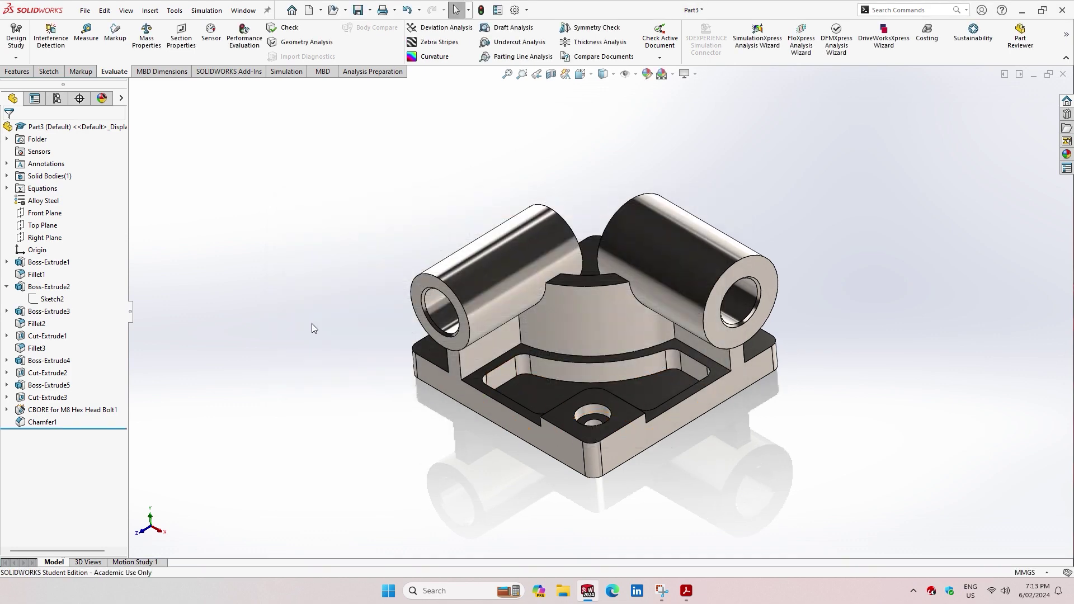
left_click(147, 49)
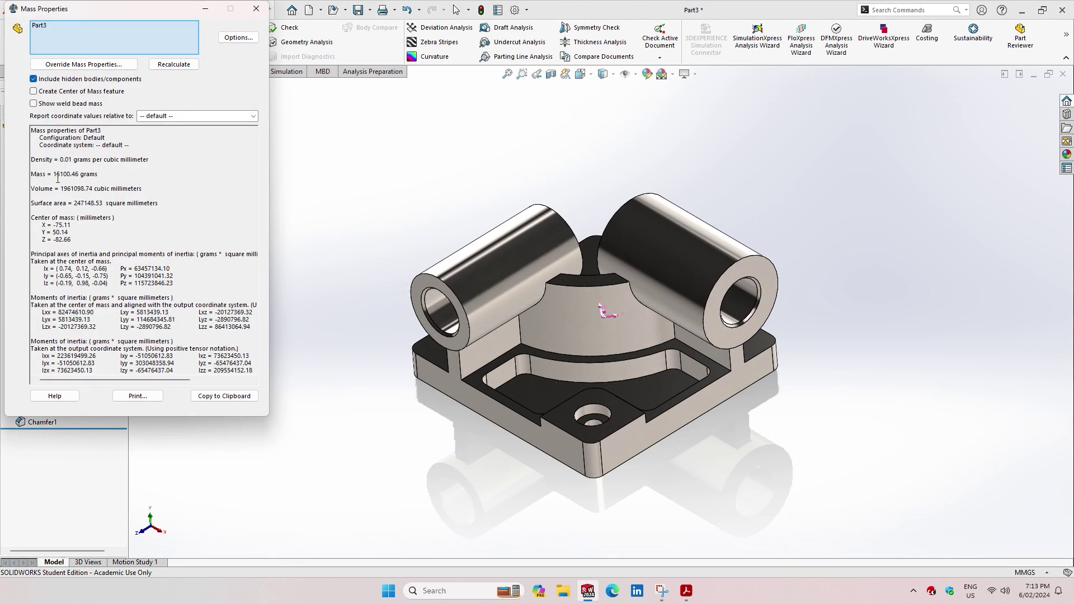
- Select the 15100.46 g mass value and return to the exam PDF
left_click_drag(54, 175, 75, 177)
mouse_move(686, 591)
left_click(629, 512)
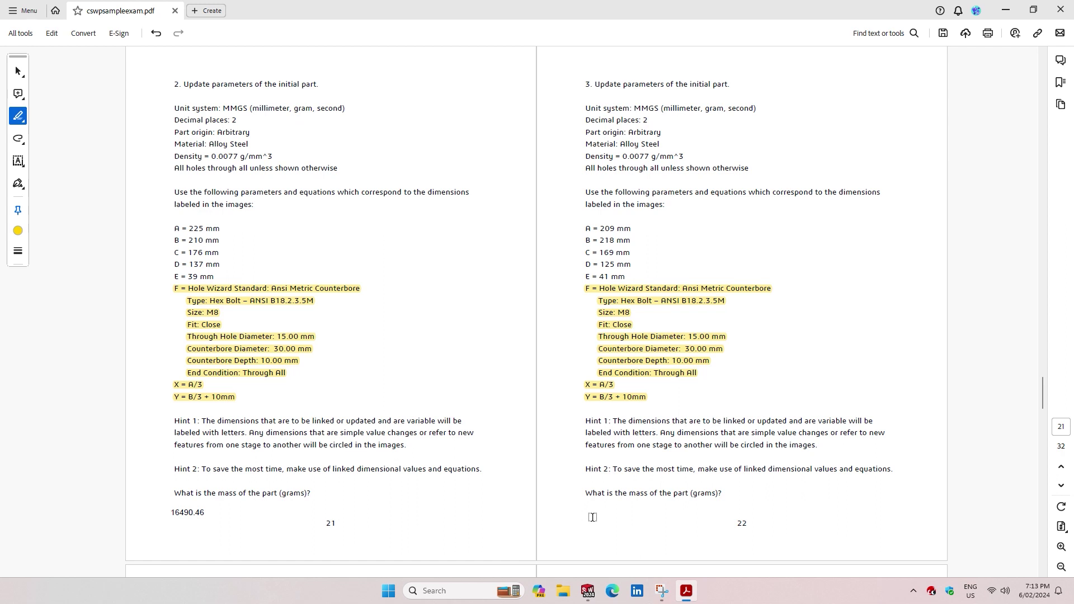
- Type 15100.46 as the answer beneath page 22's Stage 3 mass question
left_click(24, 163)
left_click(71, 161)
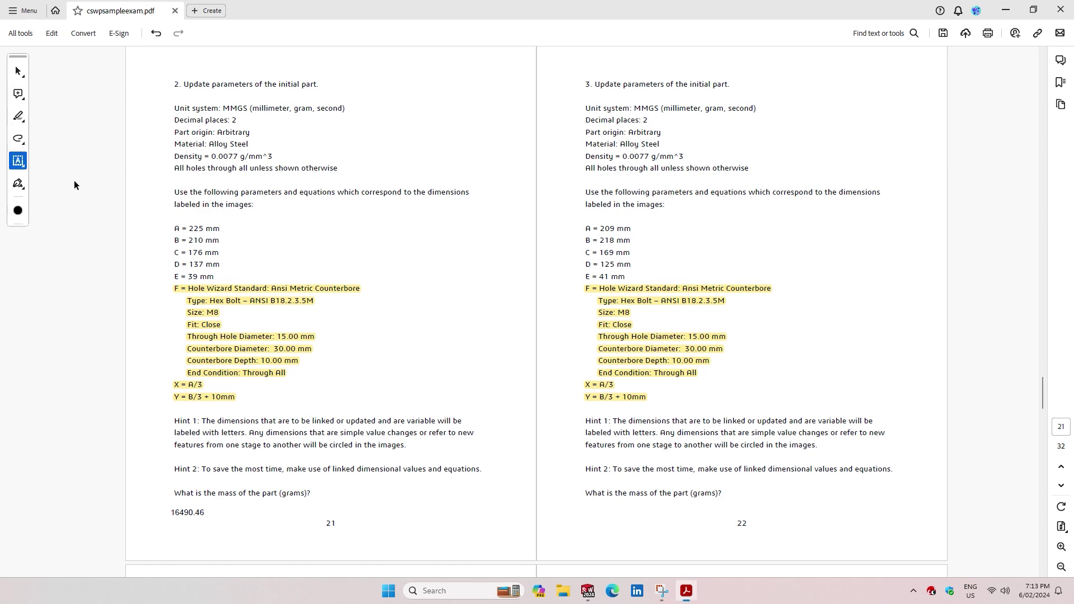
left_click(587, 515)
type("15100")
type(".46")
left_click(18, 115)
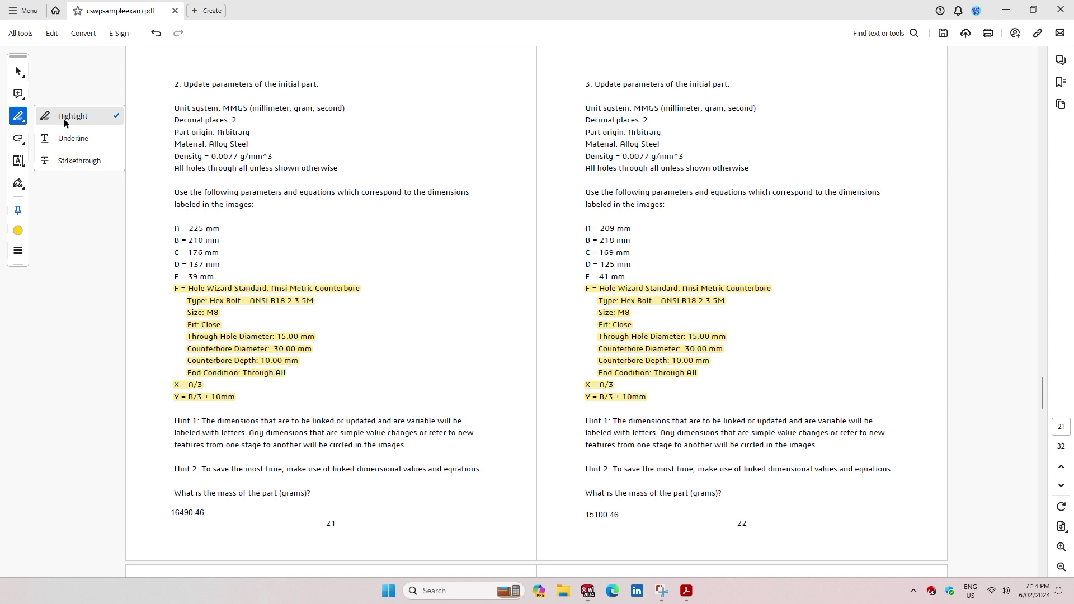
left_click(64, 119)
scroll(698, 469, "down", 3)
- Highlight both recorded mass answers, including 15100.46
scroll(698, 469, "down", 2)
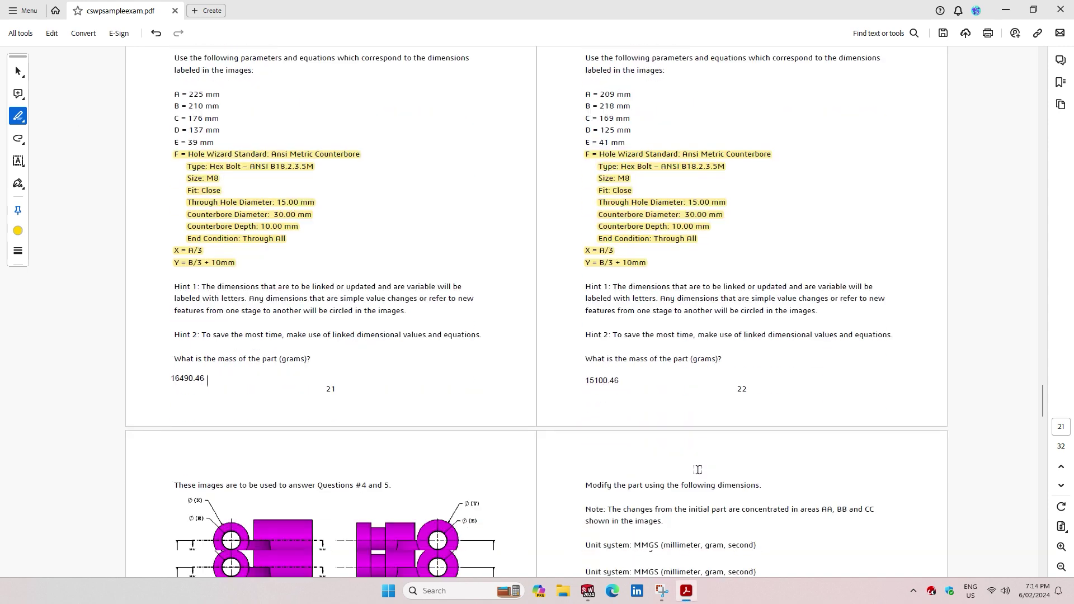
scroll(698, 470, "down", 5)
scroll(698, 469, "down", 5)
scroll(698, 469, "down", 1)
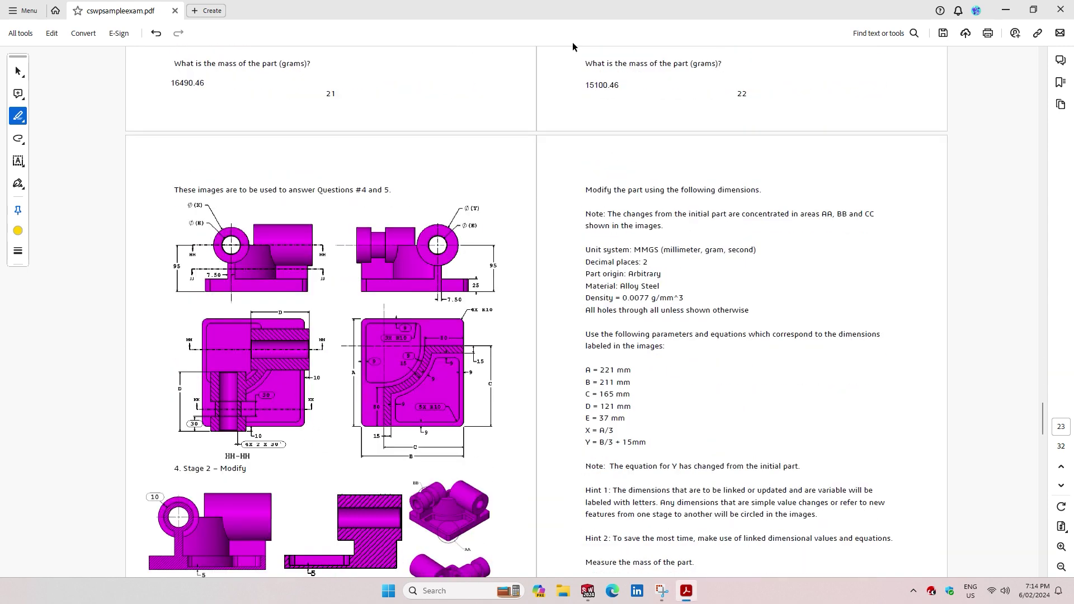
left_click_drag(579, 86, 622, 86)
left_click_drag(167, 85, 209, 85)
- Highlight page 24's modify instruction, Y = B/3 + 15mm and the changed-equation note
scroll(493, 231, "down", 1)
scroll(493, 232, "down", 3)
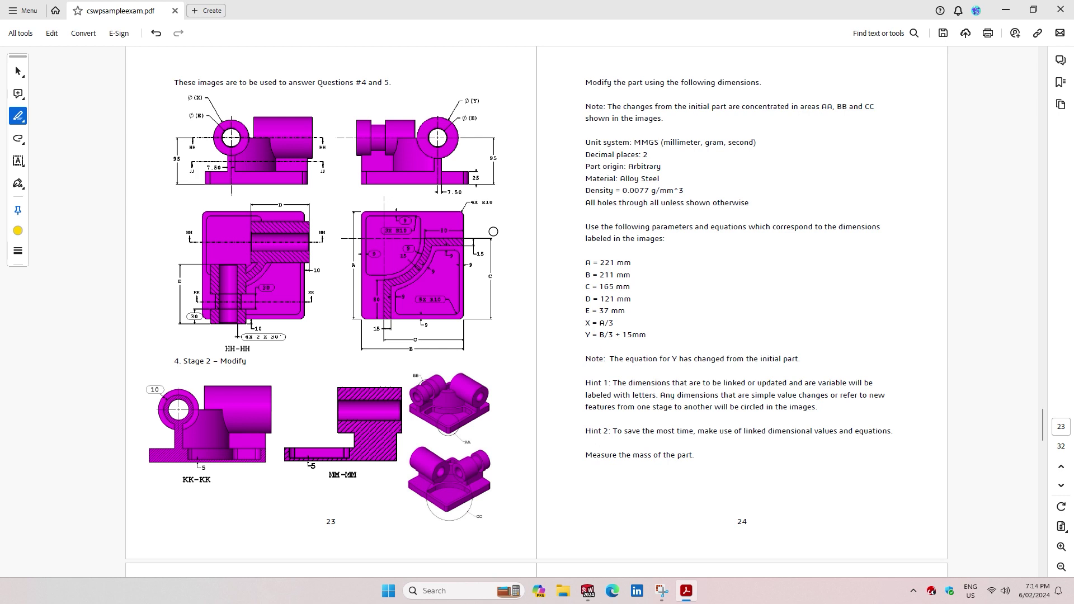
scroll(493, 231, "down", 1)
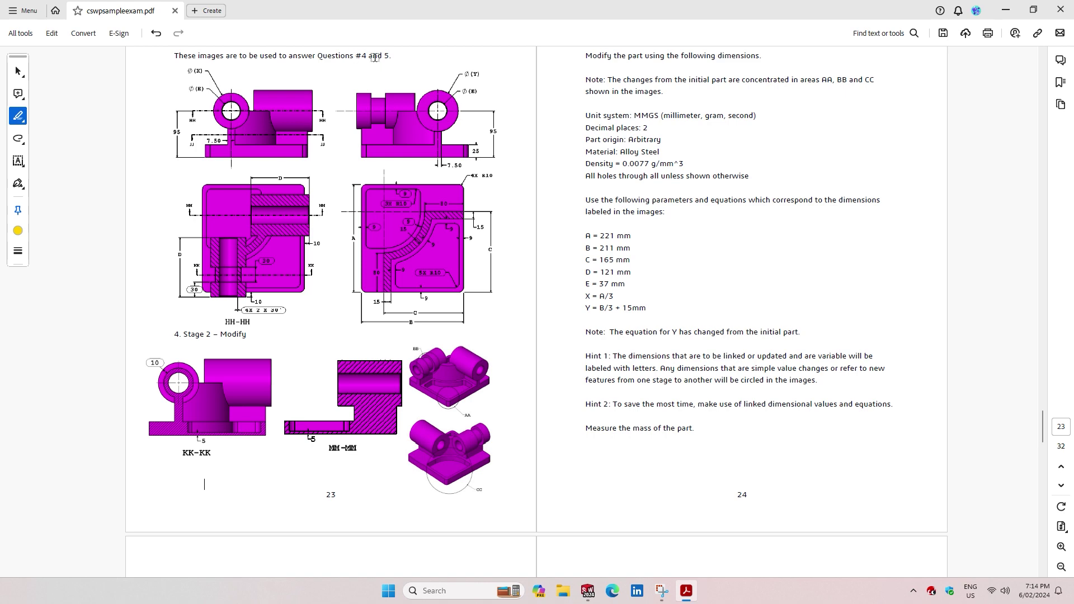
scroll(625, 181, "up", 3)
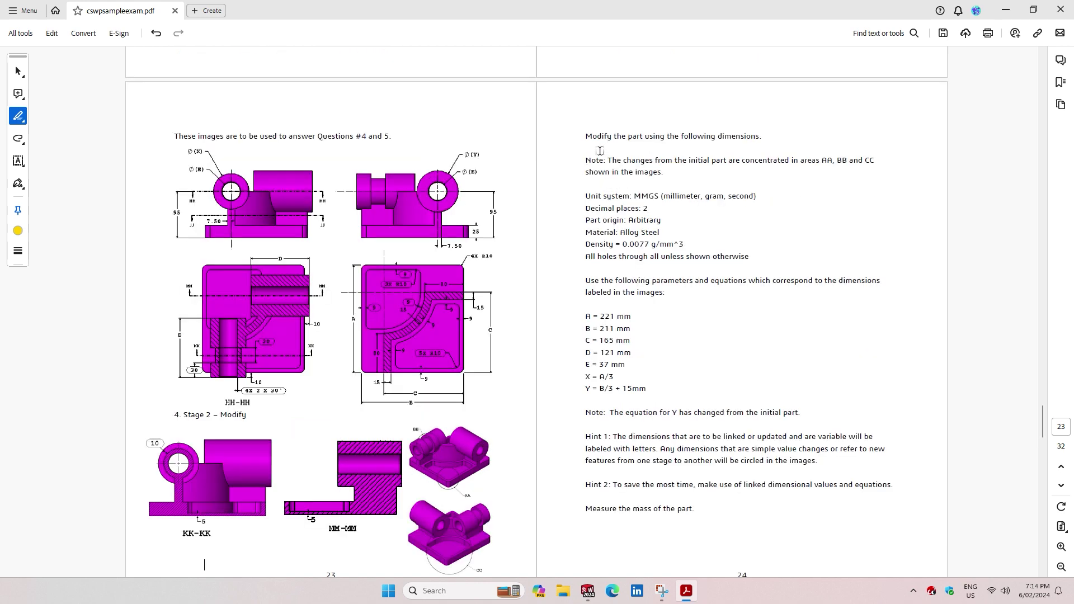
left_click_drag(587, 136, 744, 136)
scroll(697, 234, "down", 1)
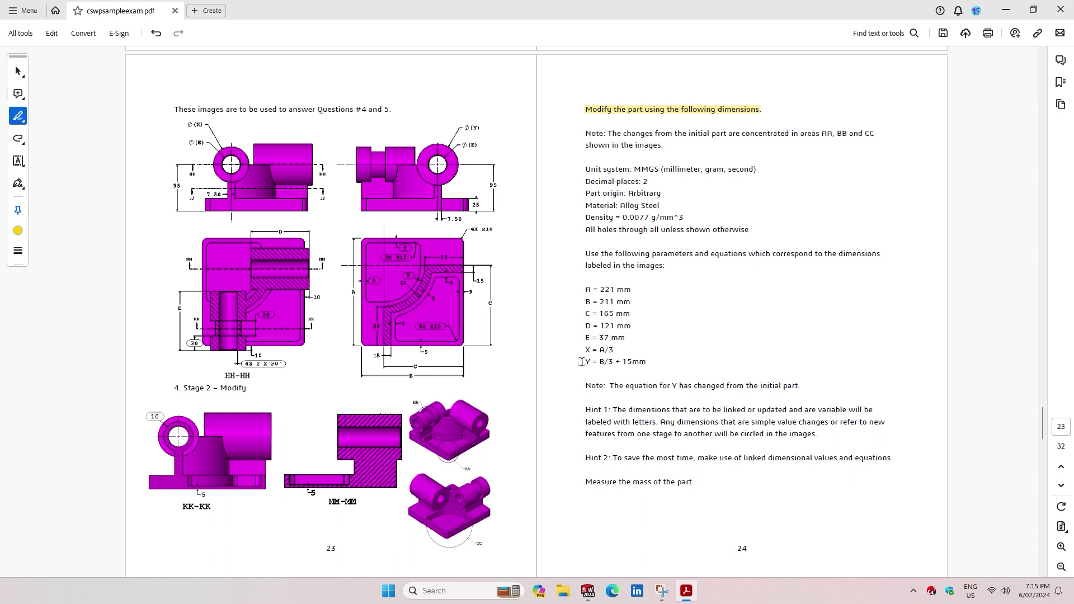
left_click_drag(582, 362, 648, 362)
left_click_drag(611, 386, 801, 386)
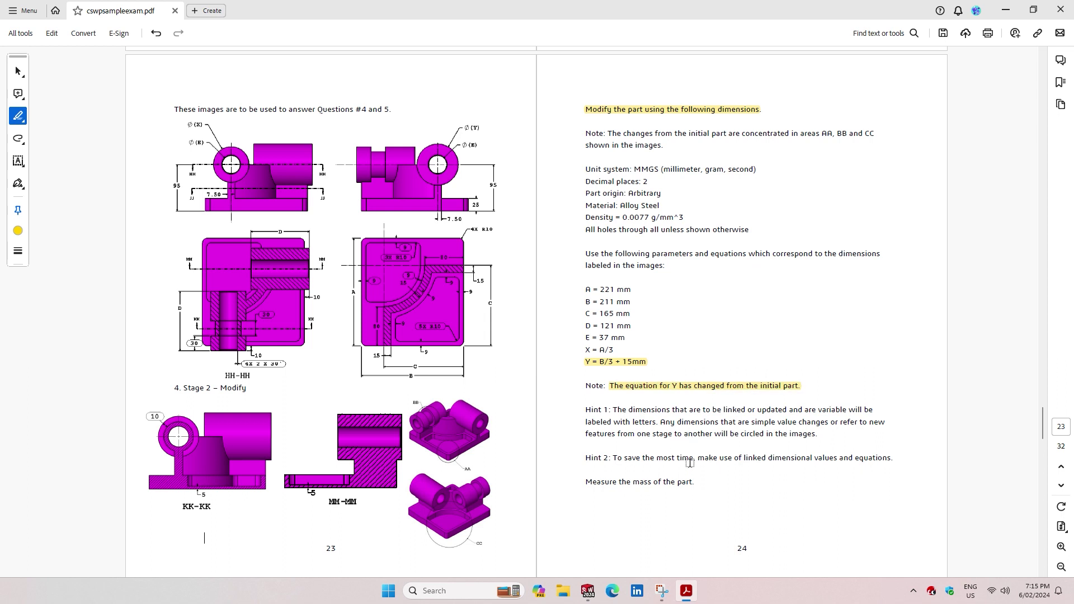
scroll(687, 431, "down", 1)
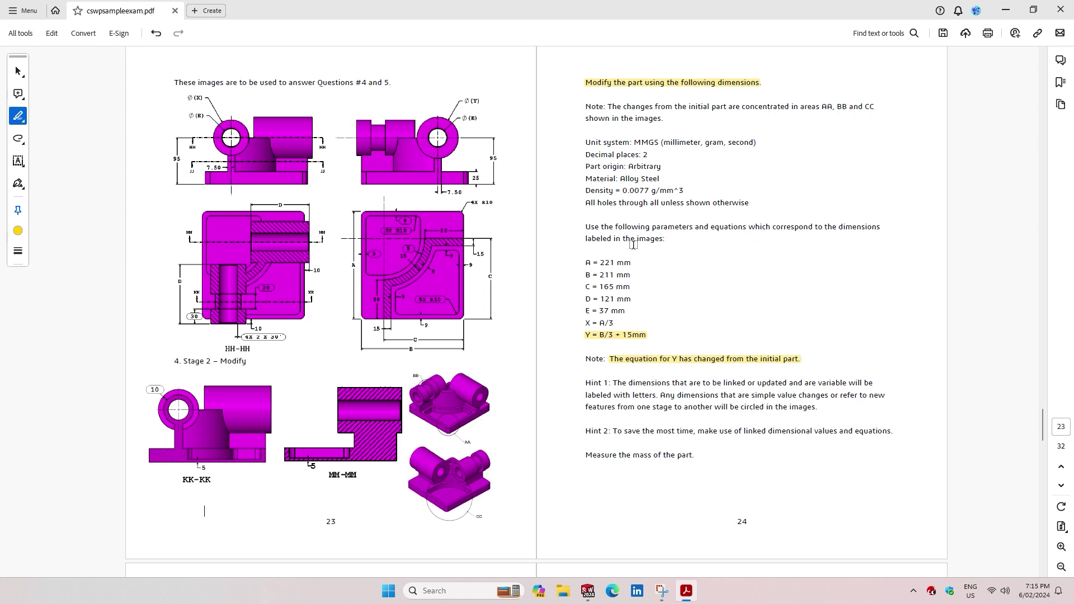
- Dismiss the Mass Properties results and save the bracket as Part4 instead of Part3
left_click(588, 591)
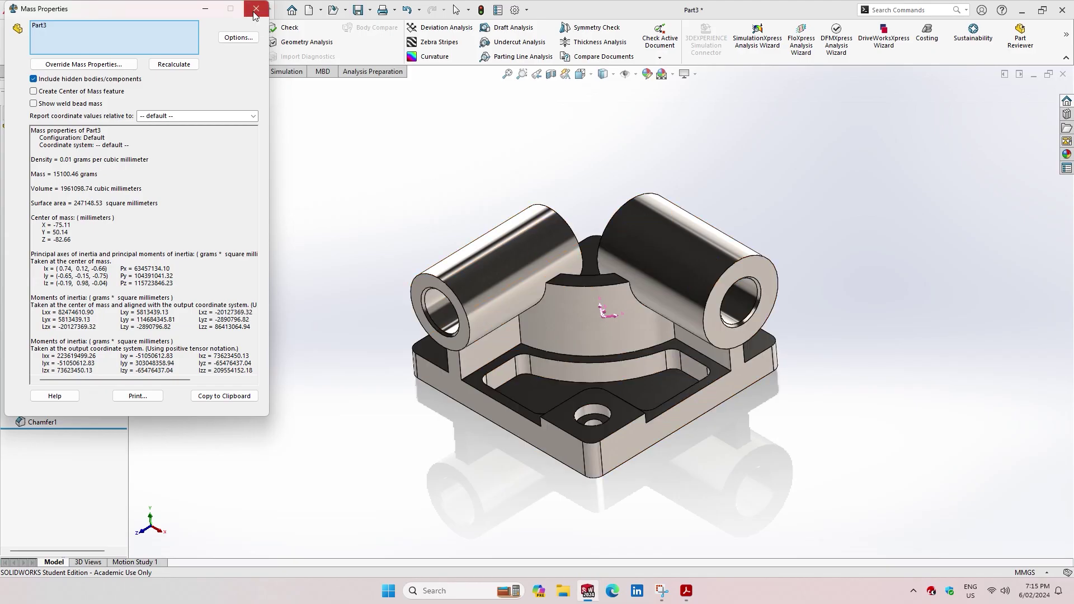
left_click(256, 9)
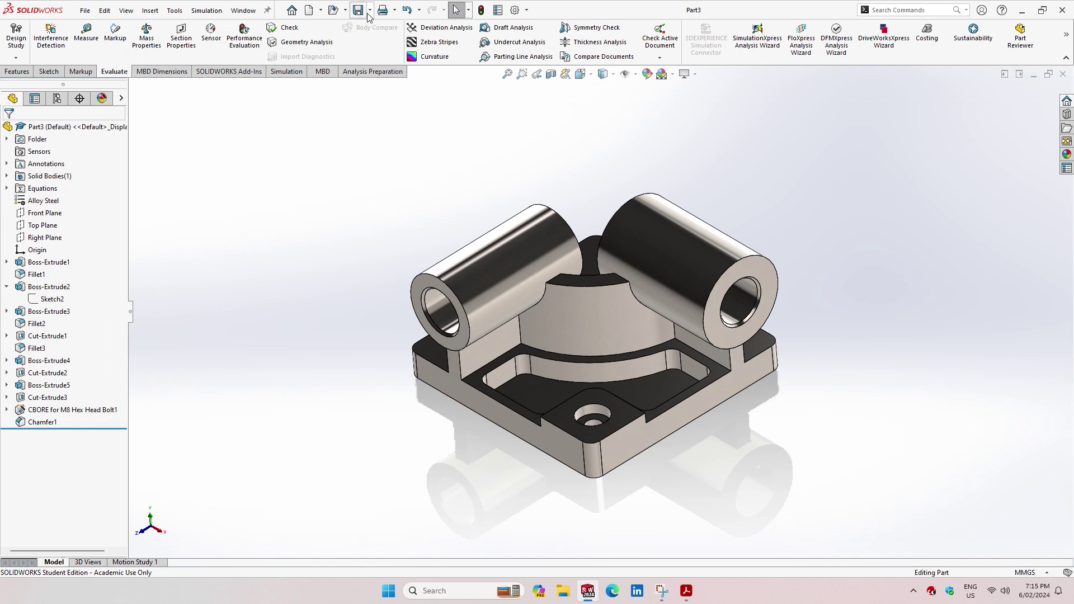
left_click(370, 9)
left_click(385, 41)
left_click(474, 342)
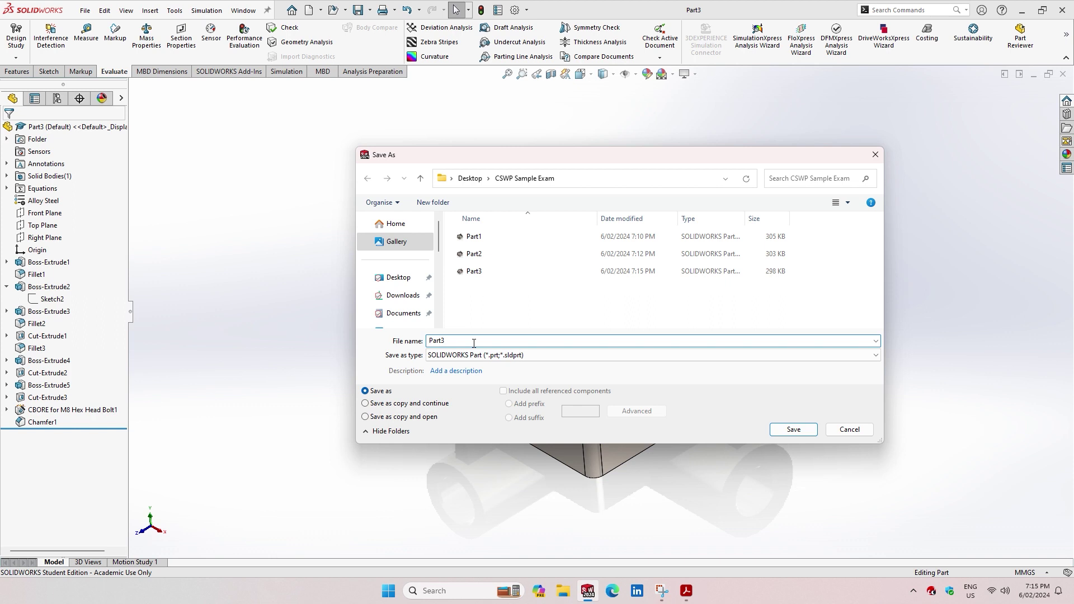
key("BackSpace")
type("4")
key("Return")
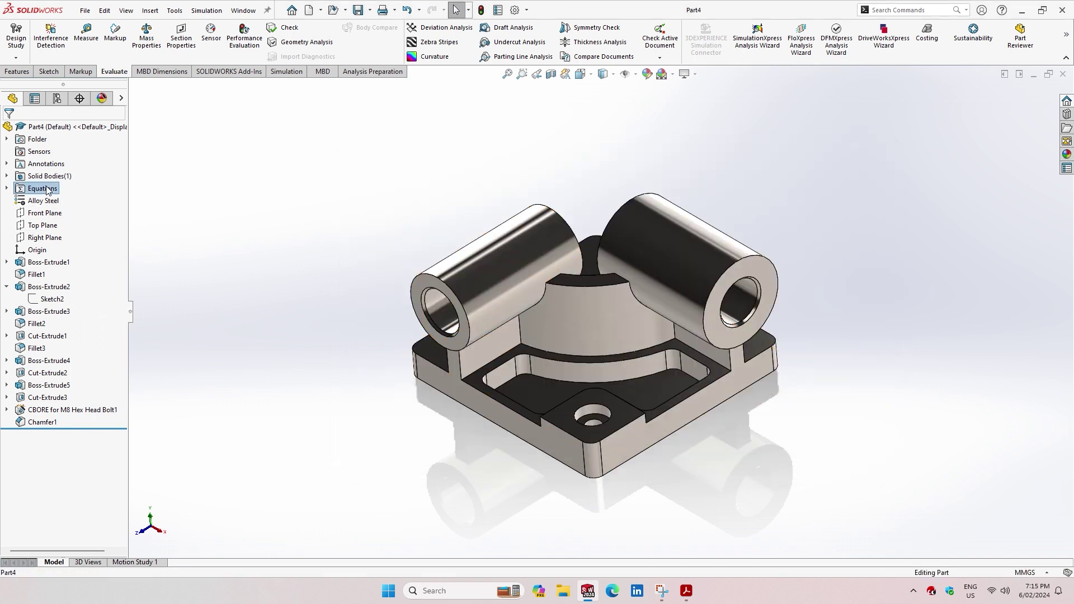
- In Manage Equations, set global variables A to 221 and B to 211
right_click(48, 188)
left_click(72, 195)
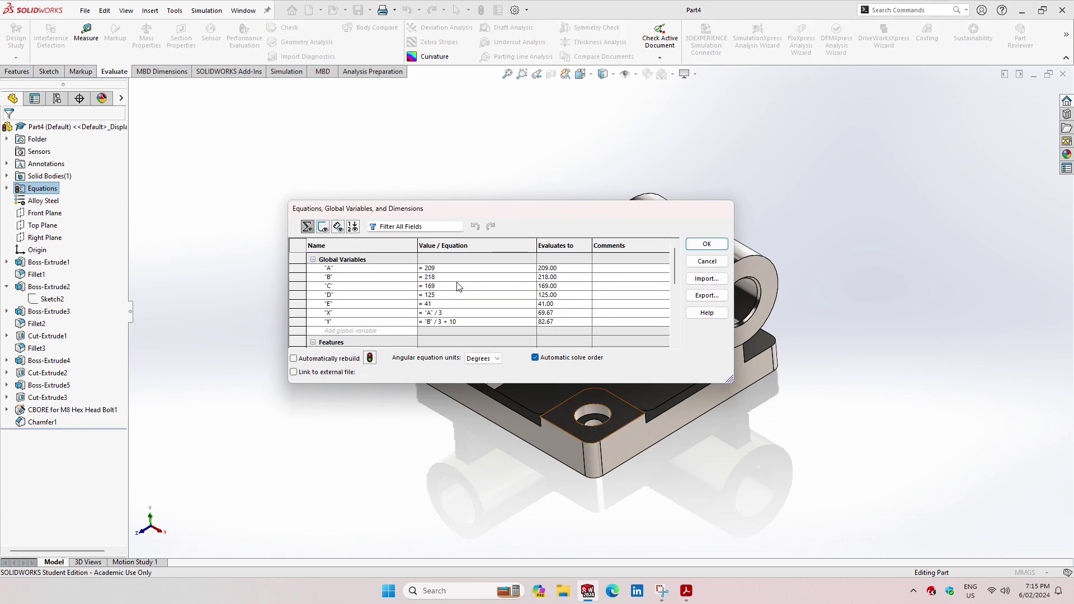
left_click(692, 594)
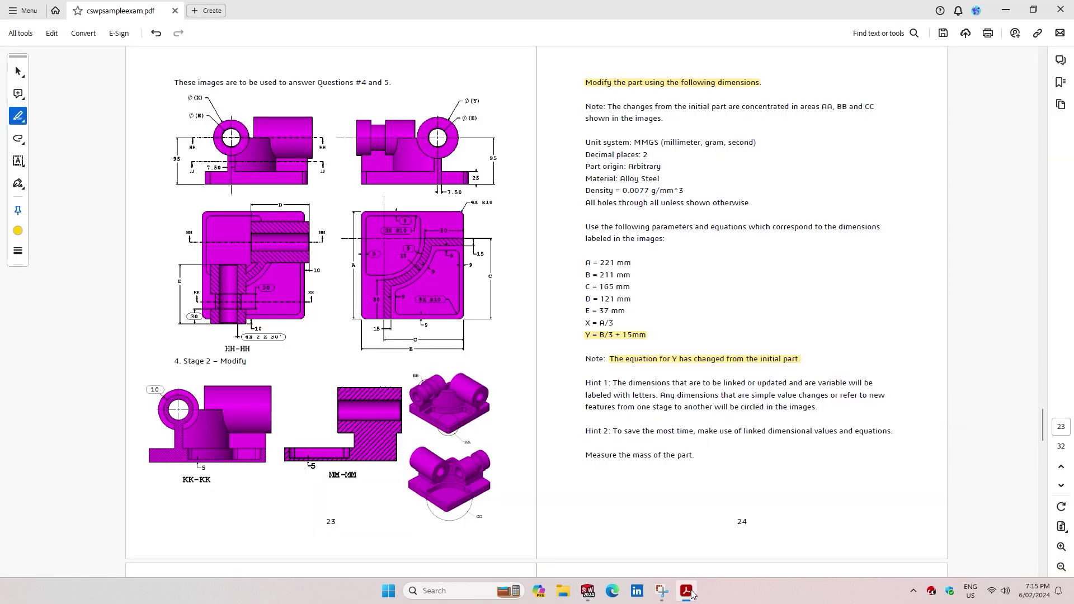
left_click(692, 594)
double_click(450, 268)
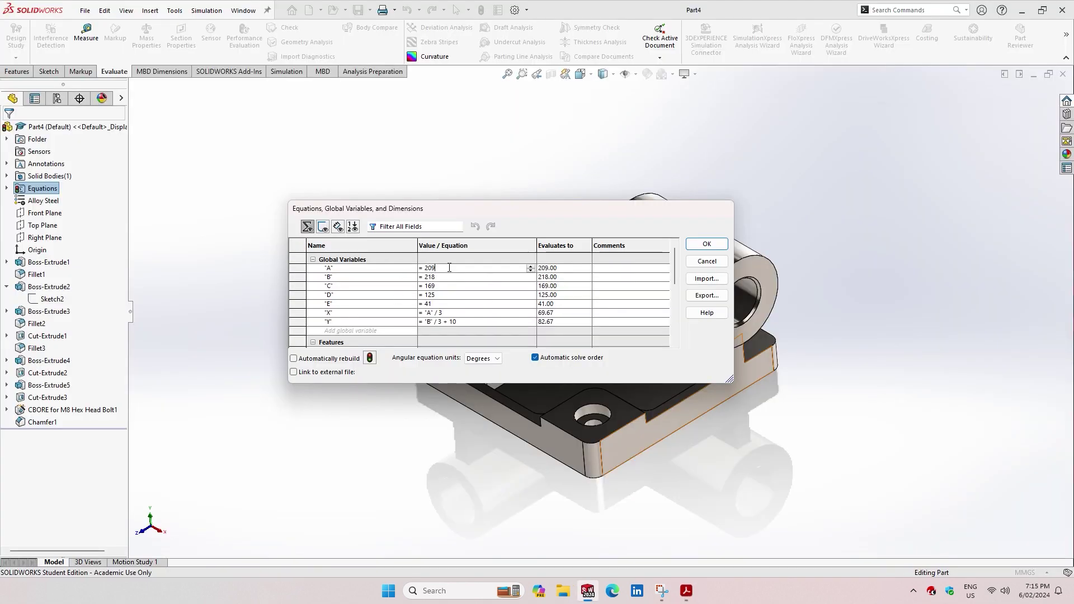
type("221")
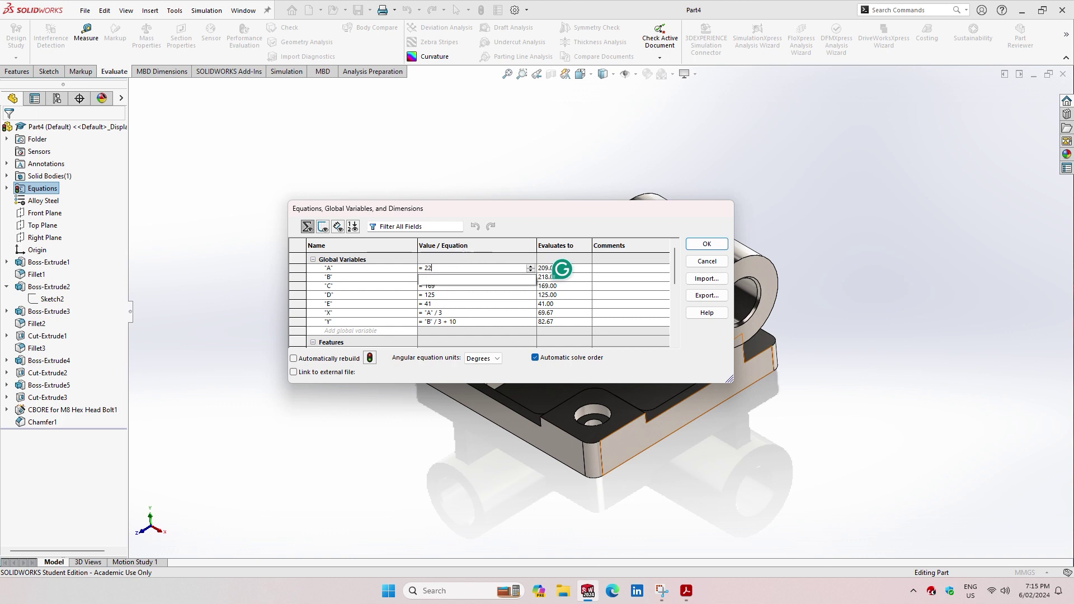
key("Tab")
double_click(448, 278)
key("BackSpace")
type("1")
key("Tab")
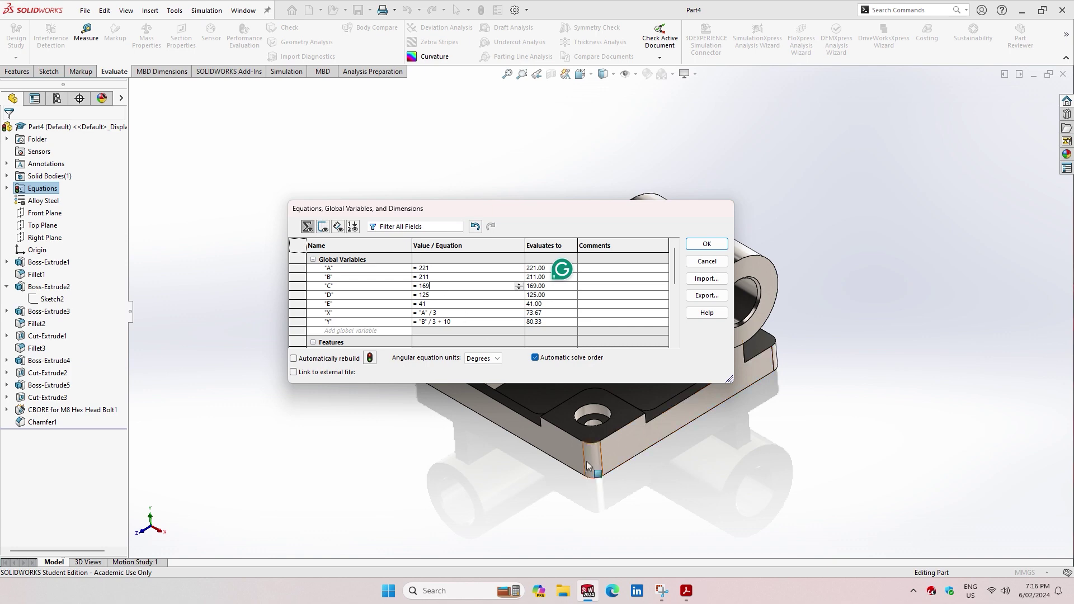
- Update C to 165, D to 121 and E to 37 from the PDF key
left_click(687, 589)
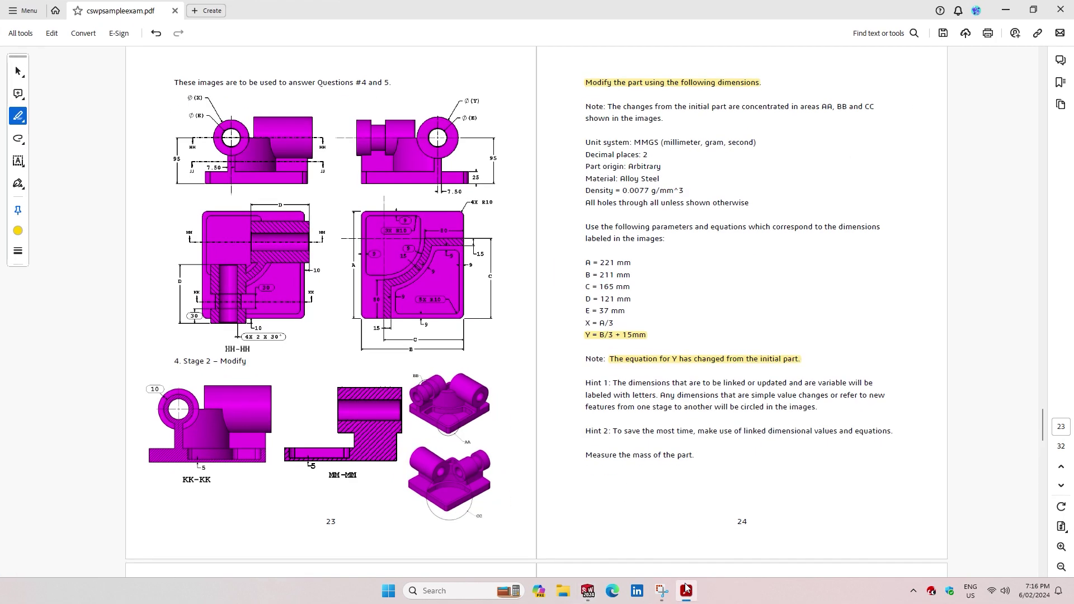
left_click(686, 589)
key("BackSpace")
type("5")
left_click(451, 295)
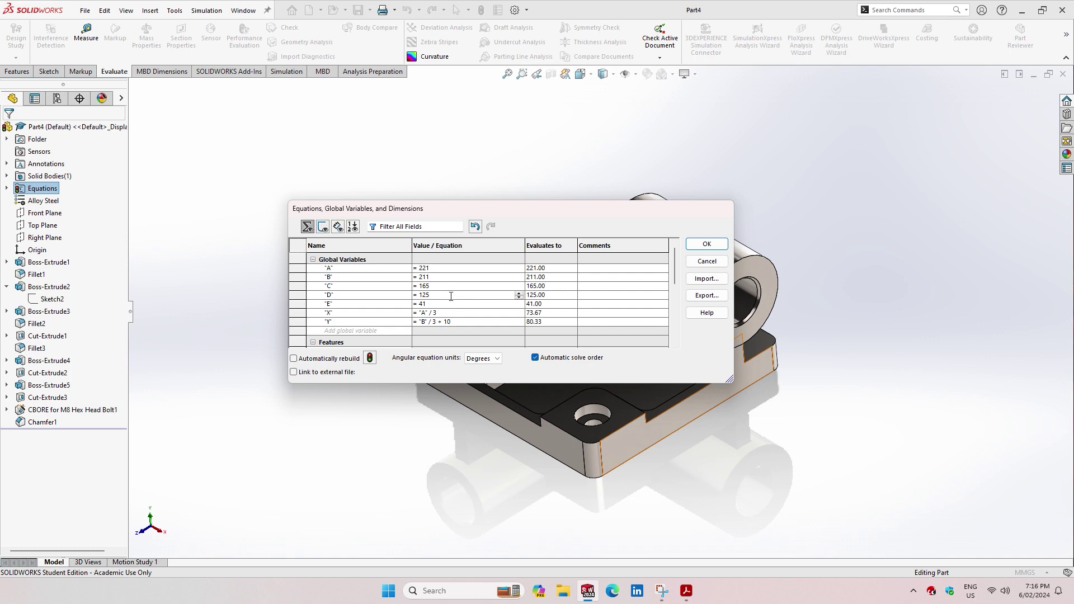
key("BackSpace")
type("1")
left_click(688, 594)
left_click(688, 594)
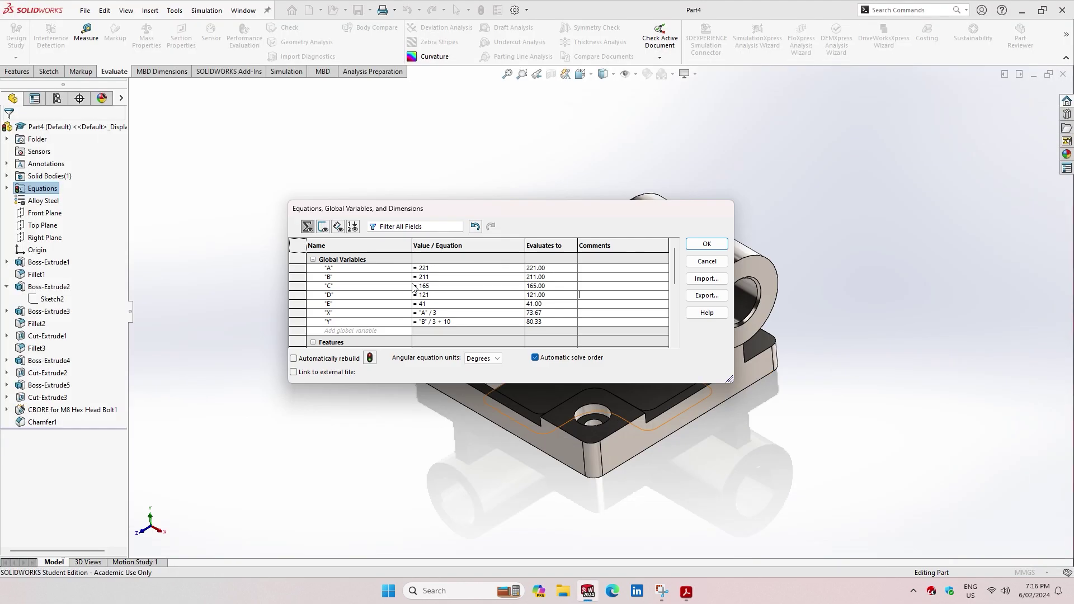
left_click(436, 304)
key("BackSpace")
key("BackSpace")
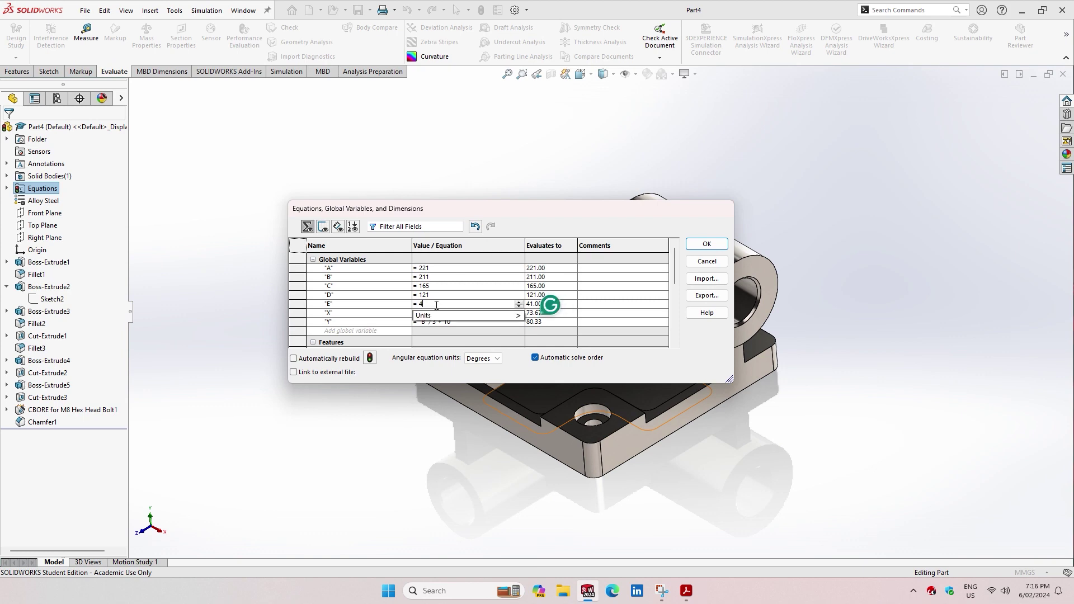
type("37")
key("Tab")
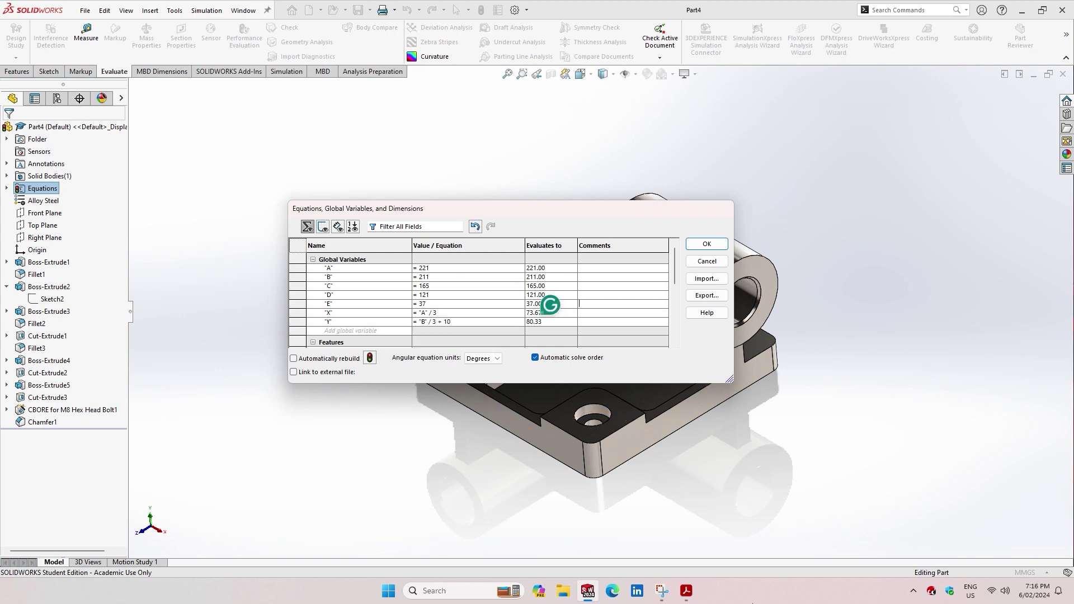
- Change Y's equation to B/3 + 15 and apply the equations to rebuild
left_click(689, 590)
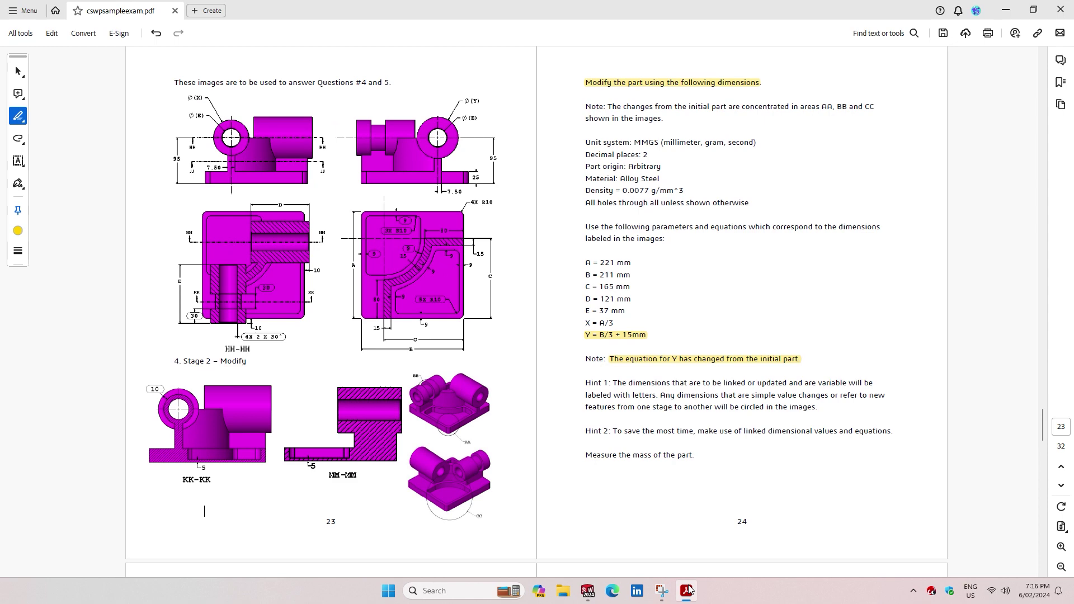
left_click(689, 590)
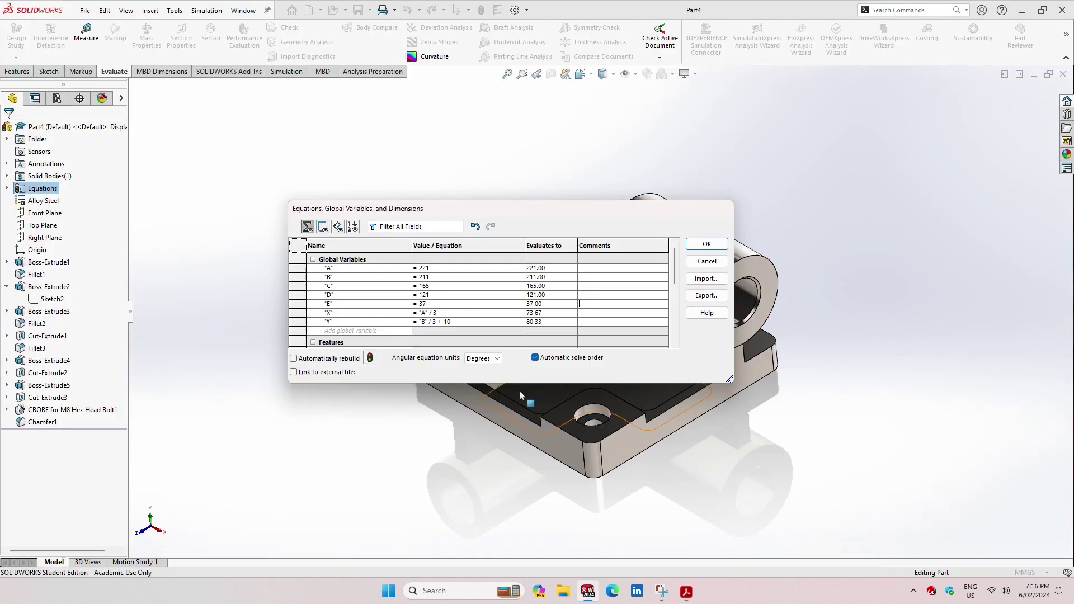
left_click(444, 318)
key("BackSpace")
type("5")
key("Tab")
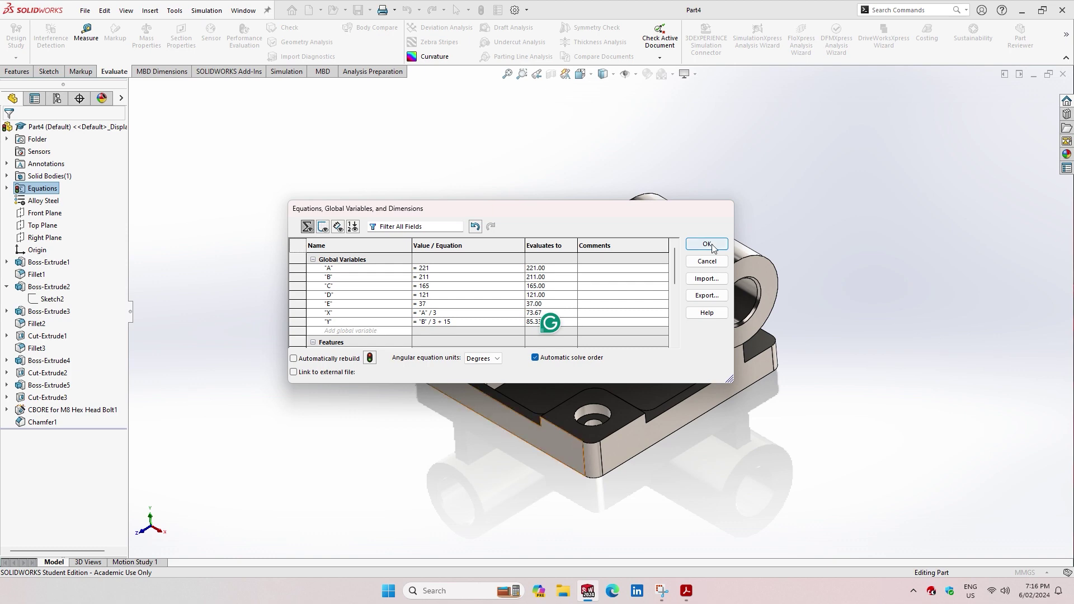
left_click(707, 245)
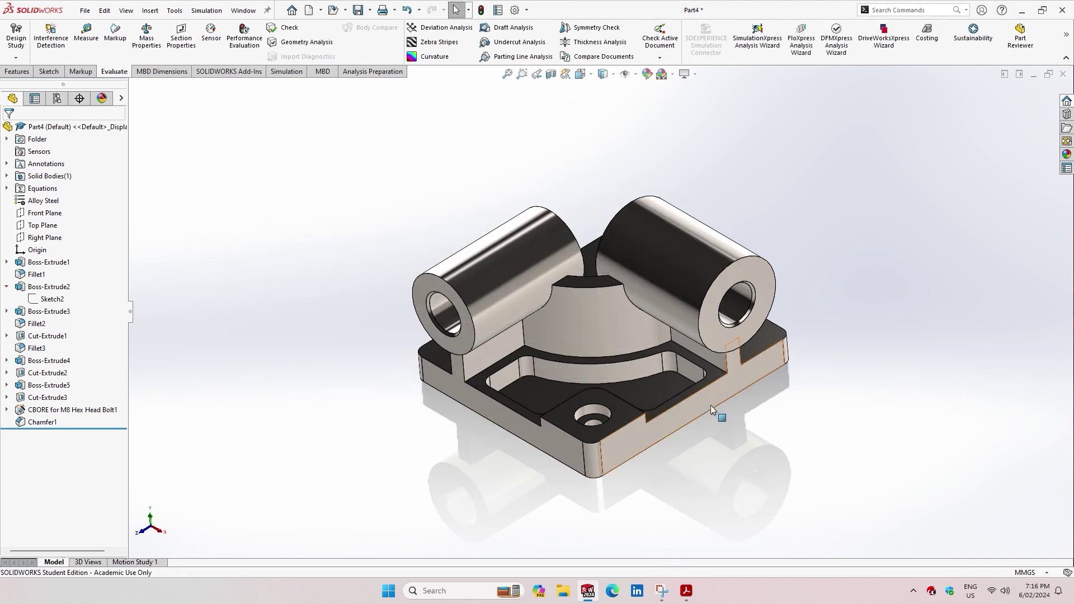
- After checking the PDF drawing, delete the CBORE for M8 Hex Head Bolt1 feature
scroll(711, 405, "down", 2)
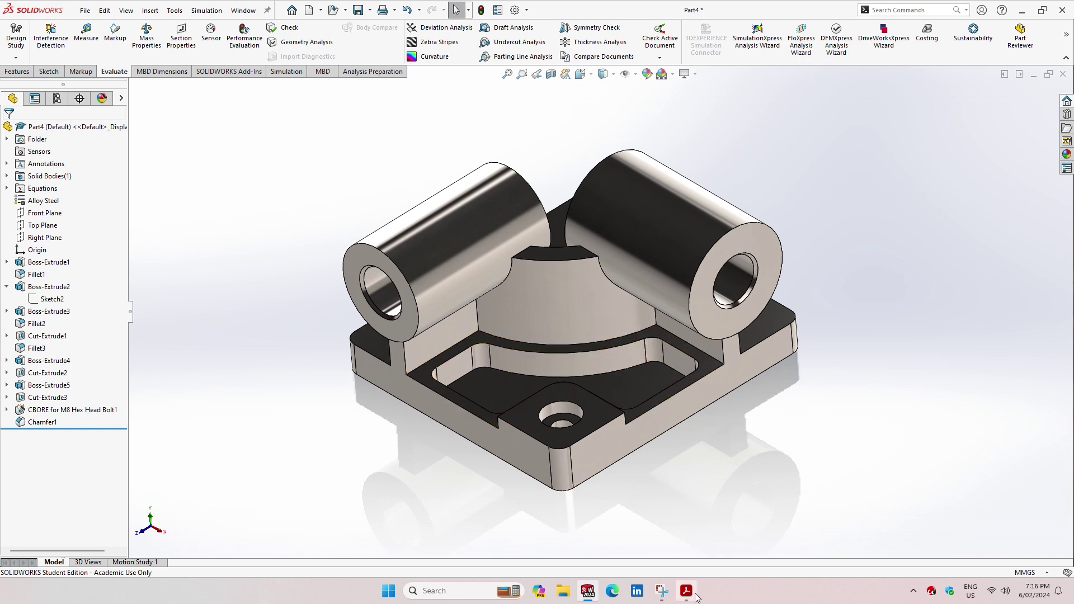
left_click(695, 596)
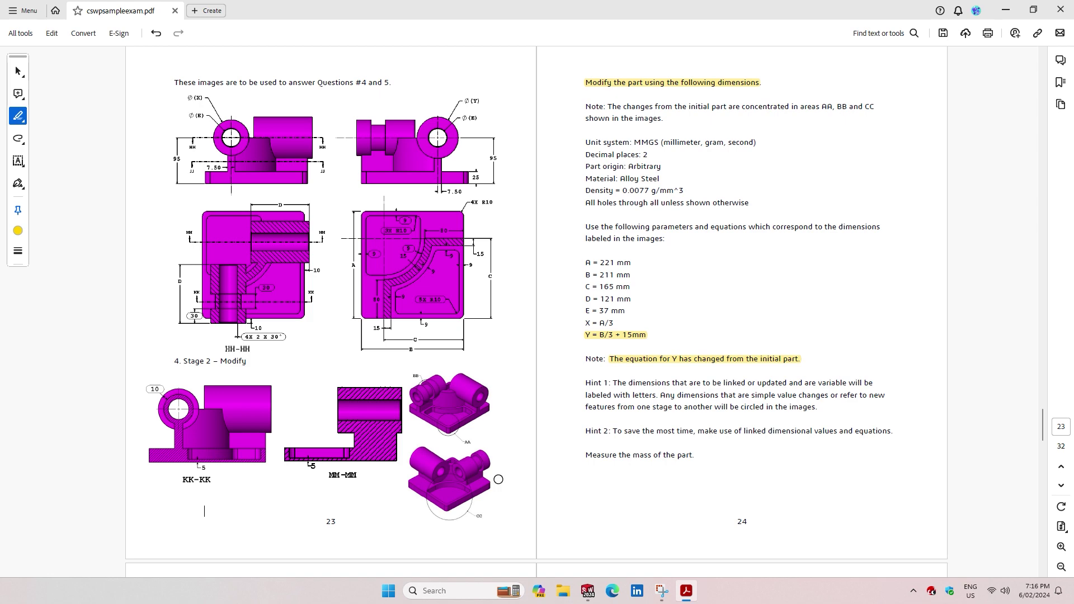
left_click(587, 591)
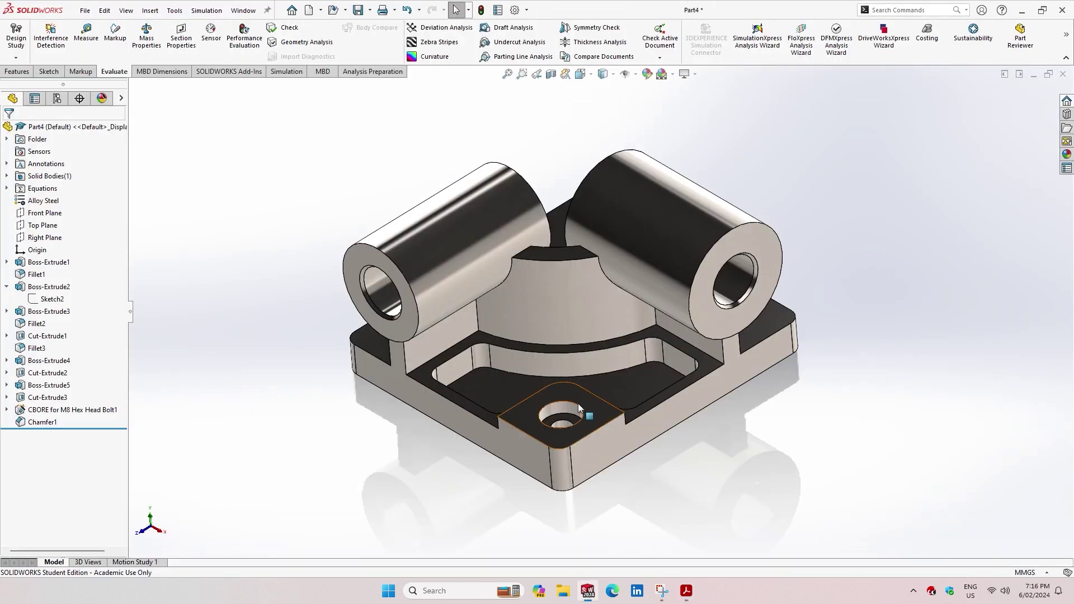
left_click(42, 413)
right_click(42, 413)
left_click(71, 431)
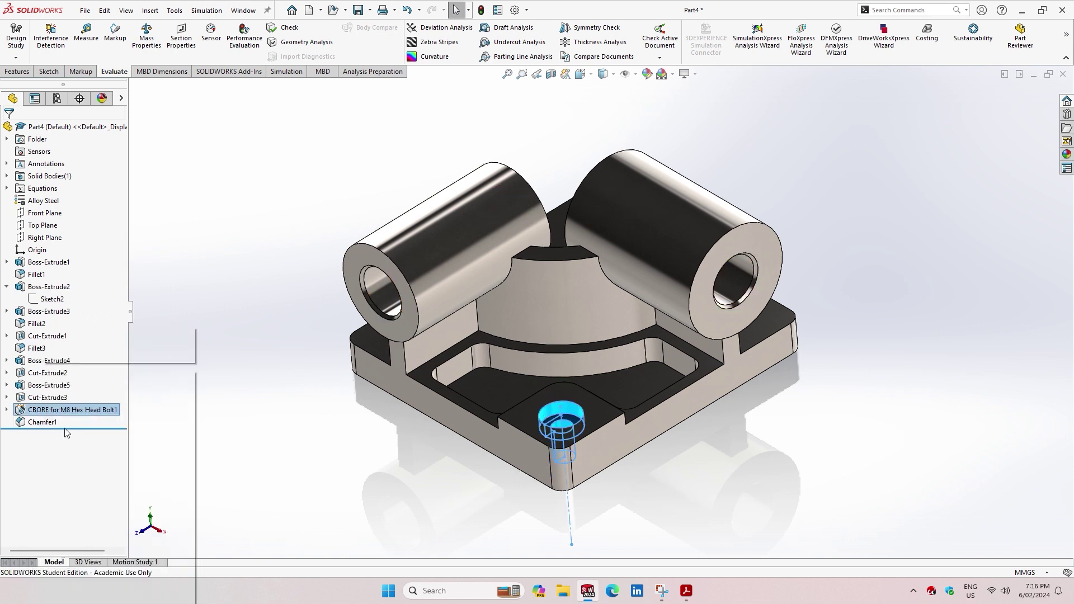
left_click(595, 240)
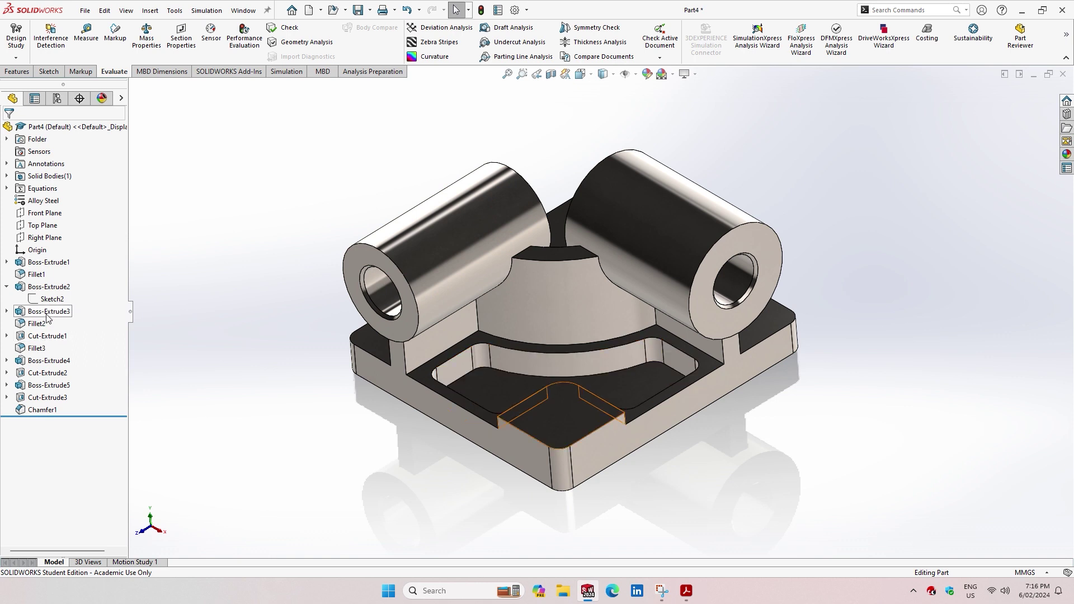
- Delete Boss-Extrude3 together with its fillet and dismiss the rebuild error
left_click(48, 313)
right_click(36, 315)
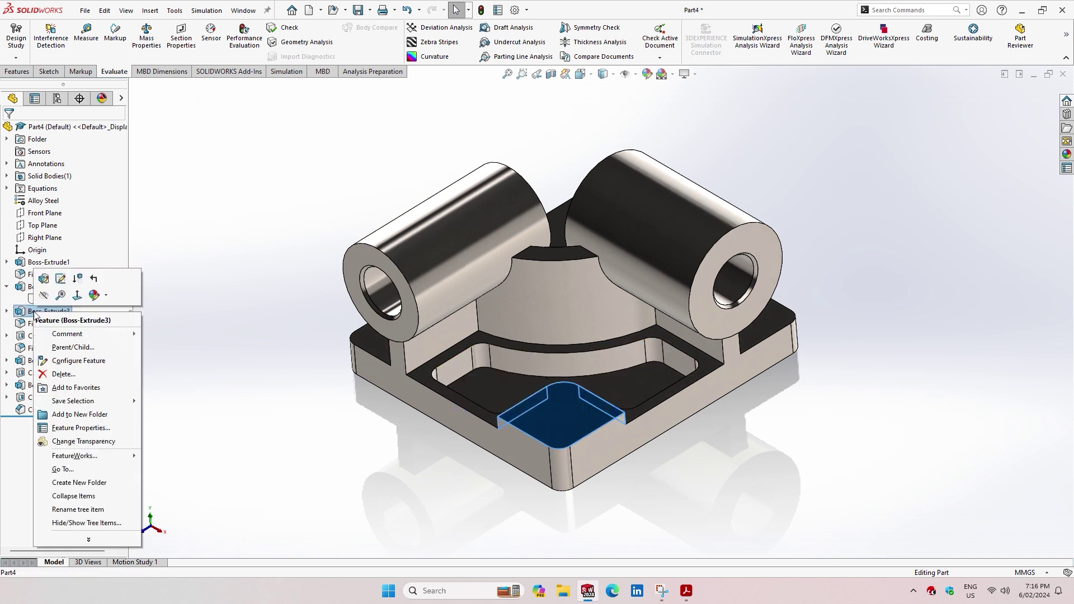
left_click(64, 374)
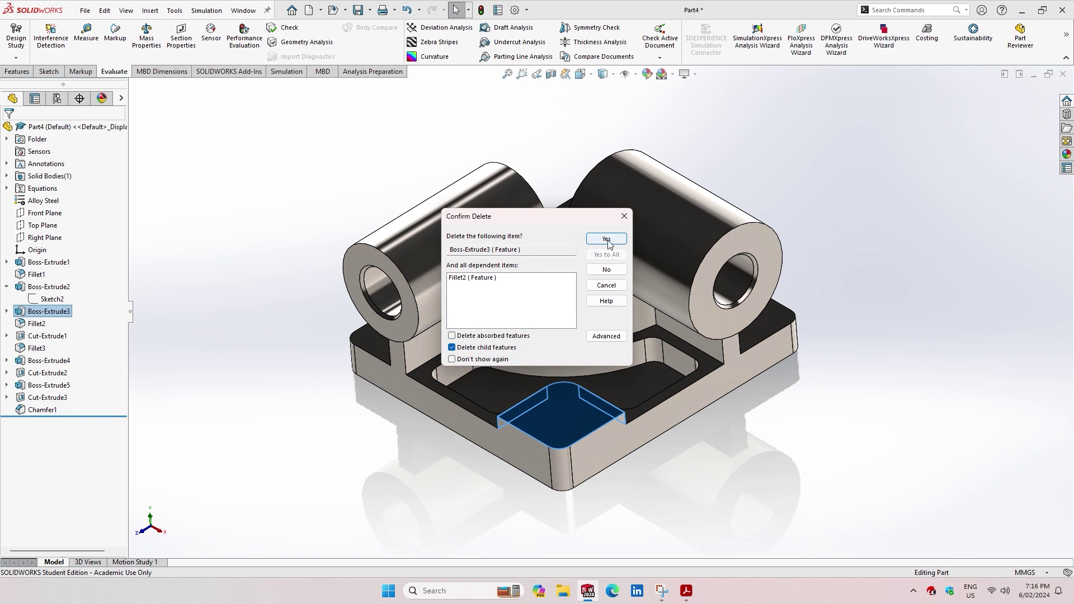
left_click(607, 239)
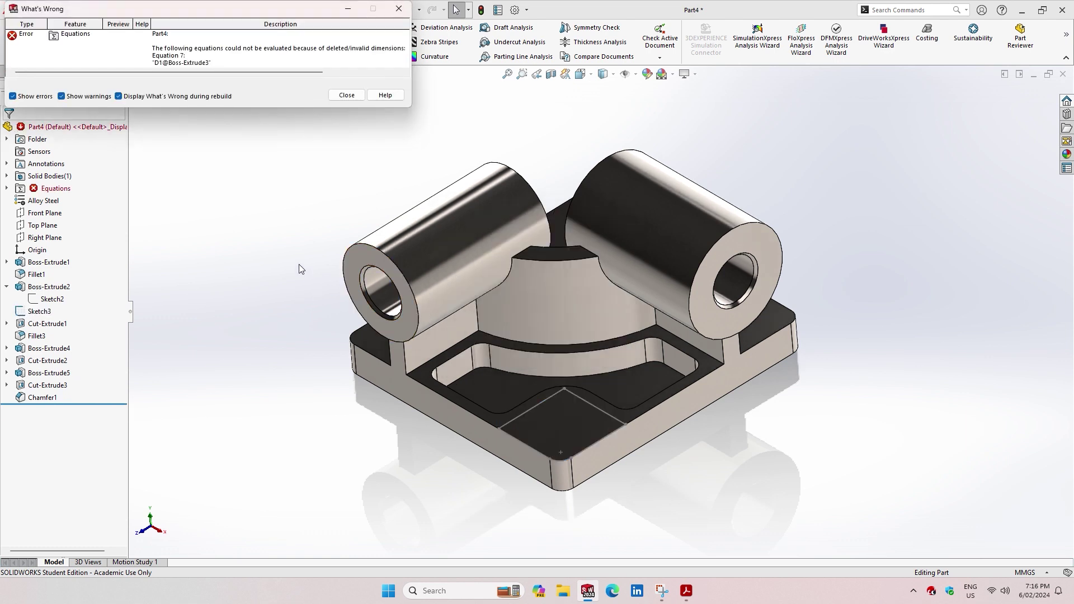
left_click(349, 94)
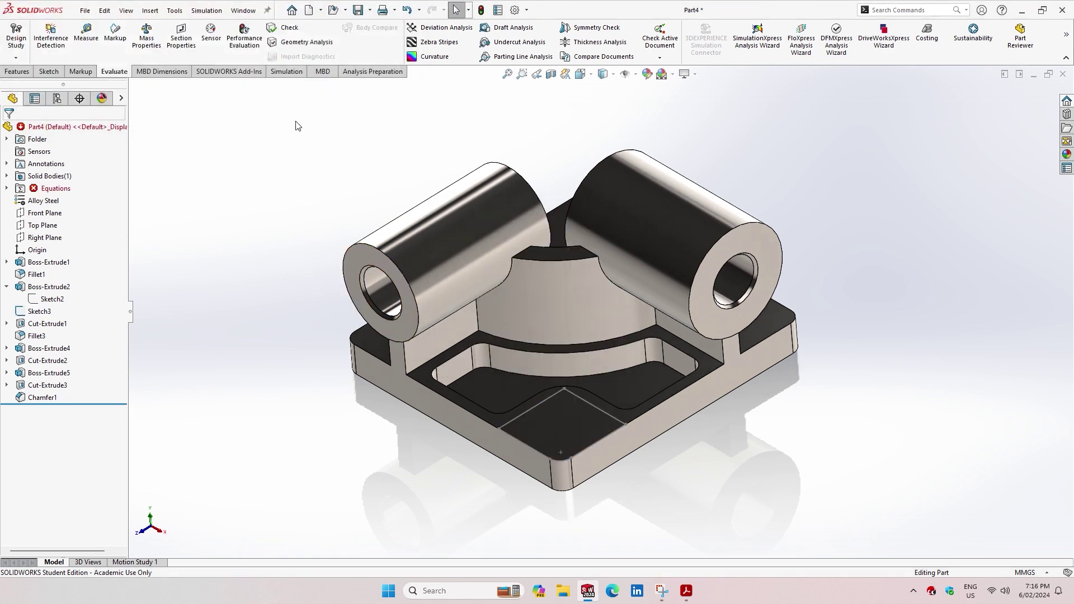
left_click(9, 189)
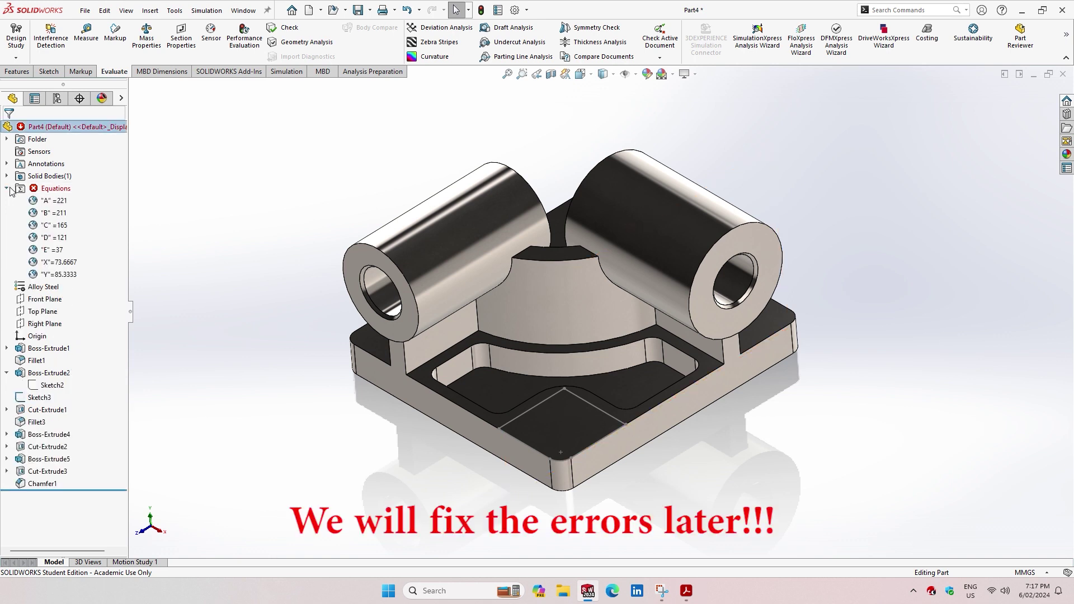
left_click(6, 189)
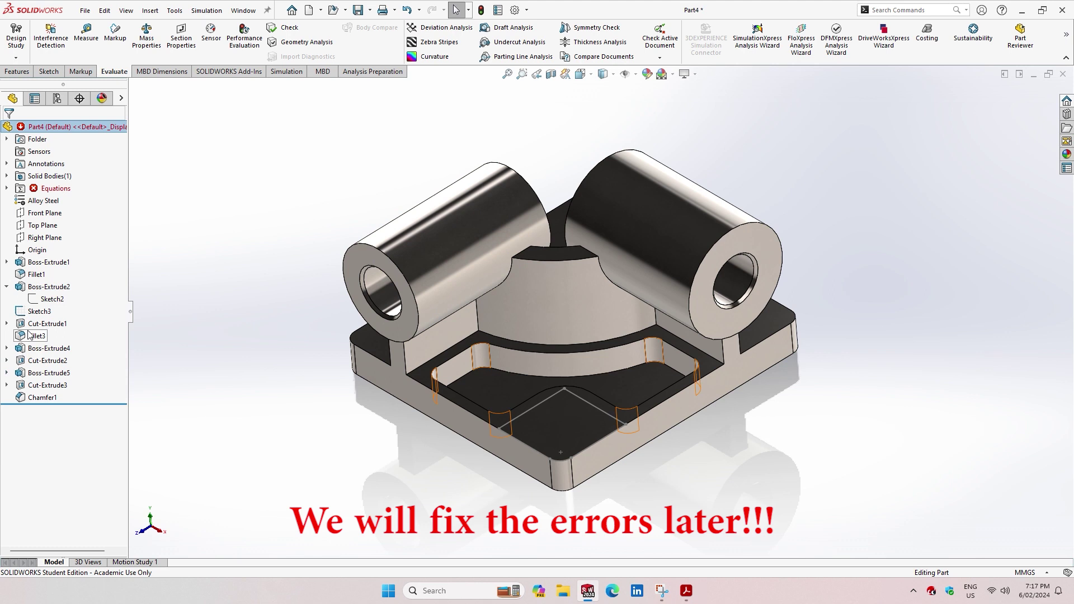
- Delete the leftover Sketch3 and dismiss the equation error report
left_click(38, 311)
right_click(36, 313)
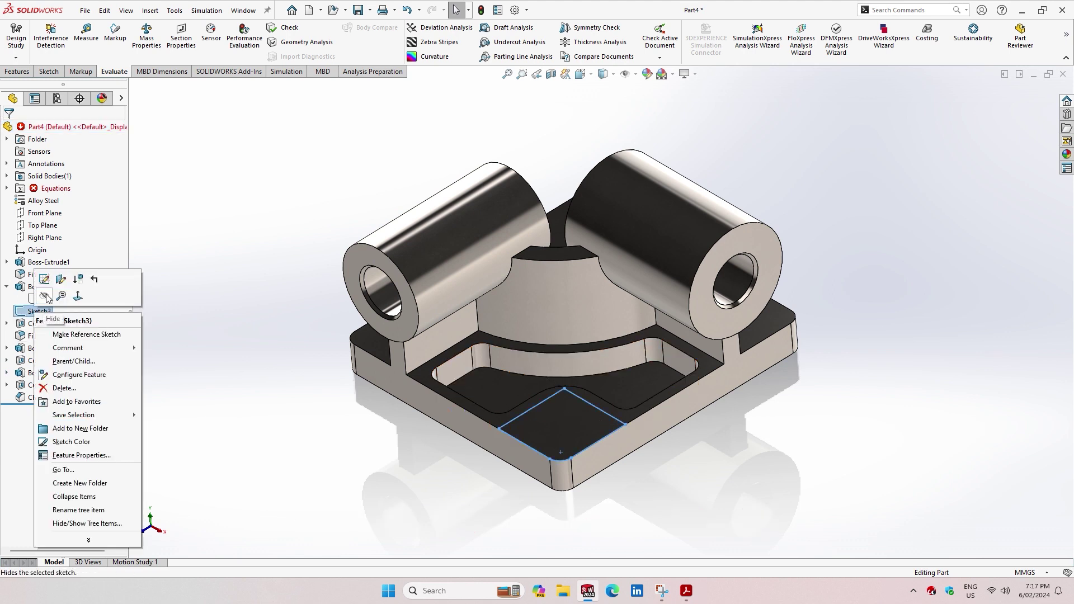
left_click(62, 388)
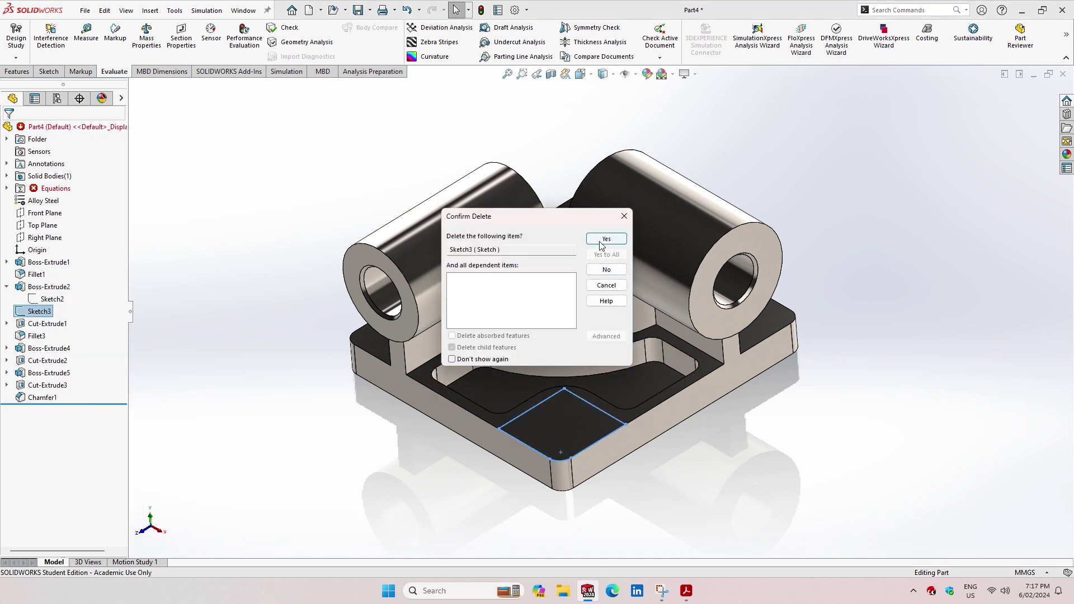
left_click(606, 239)
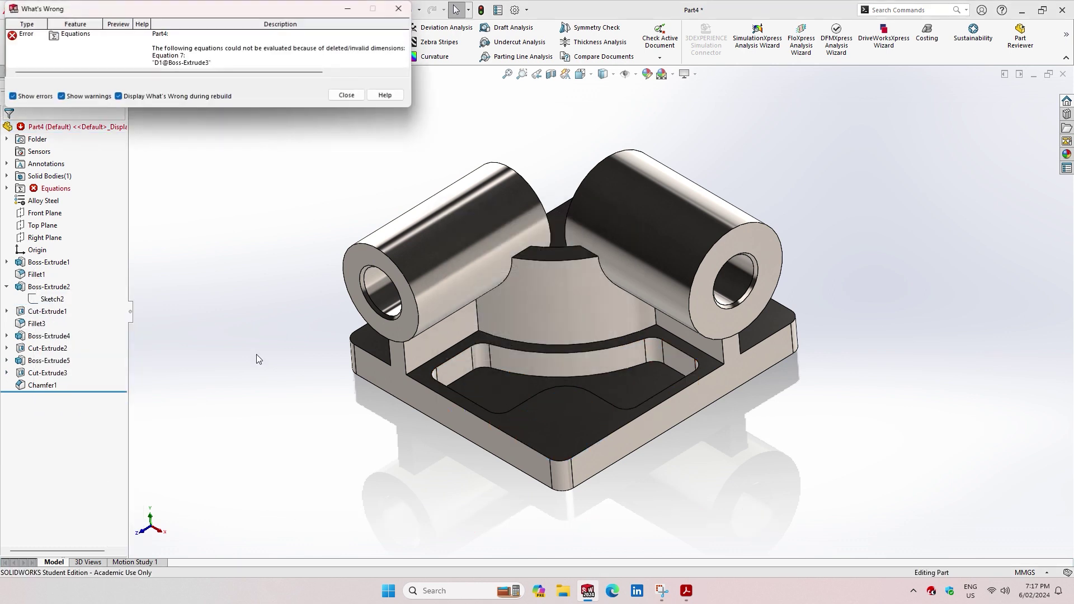
left_click(347, 95)
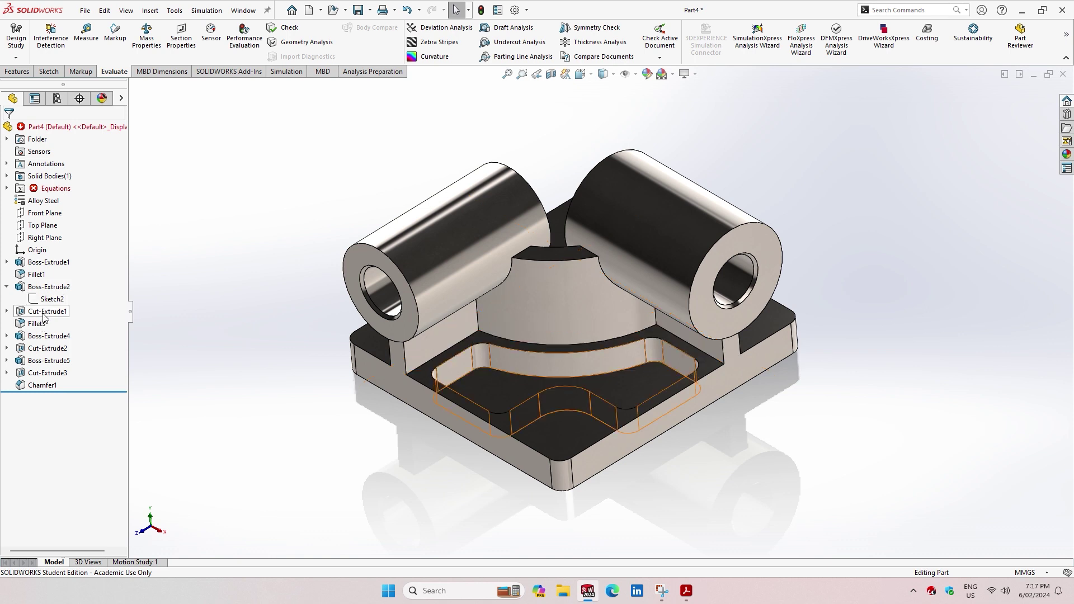
left_click(43, 318)
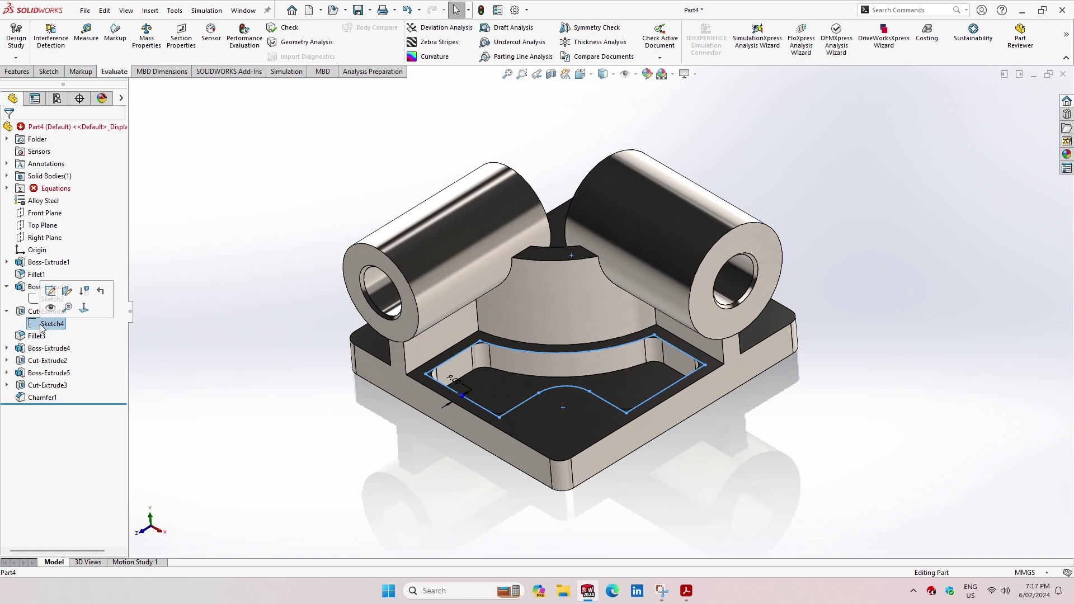
- Edit Sketch4 and review the Equations folder's What's Wrong error report
left_click(54, 297)
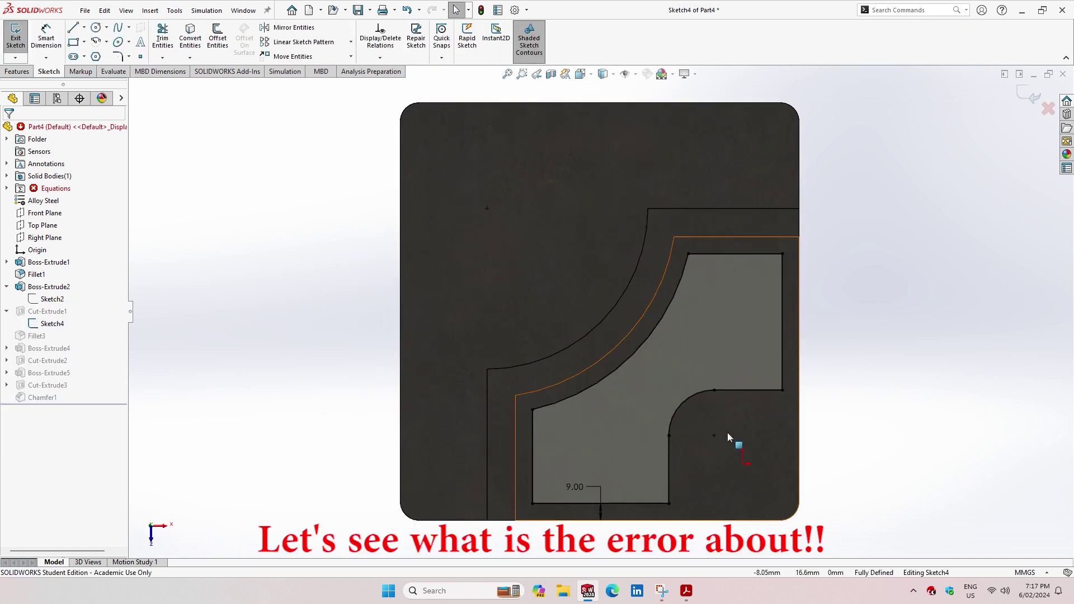
double_click(33, 191)
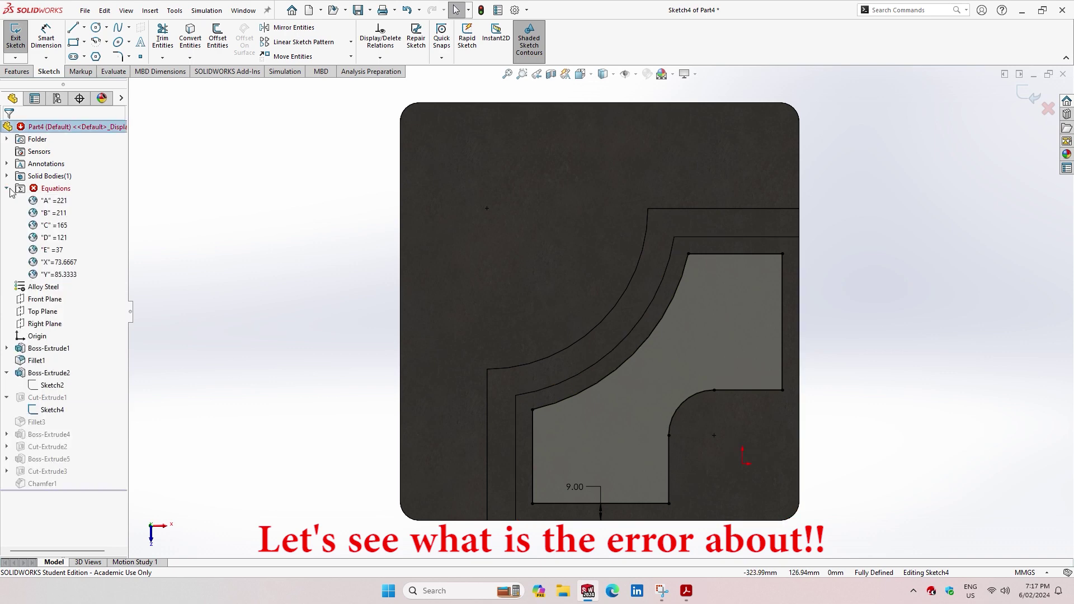
right_click(46, 191)
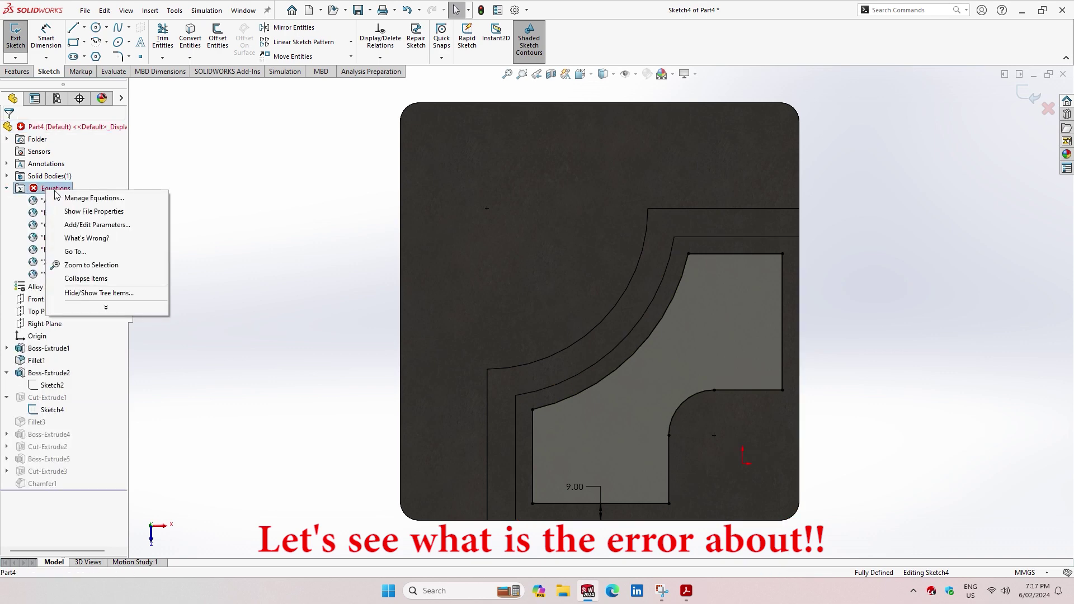
left_click(84, 241)
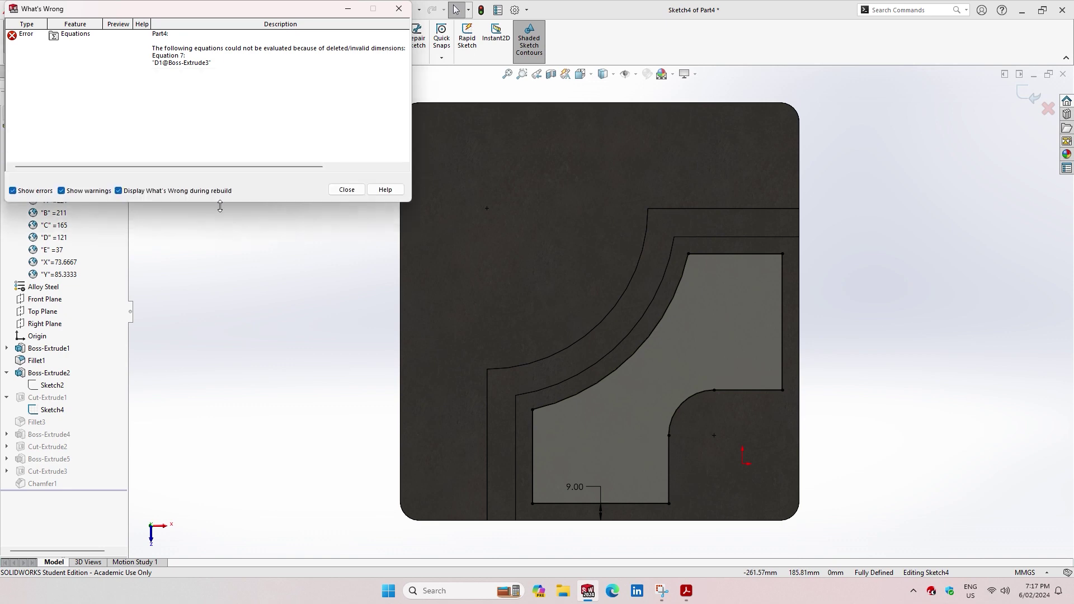
left_click_drag(214, 110, 213, 219)
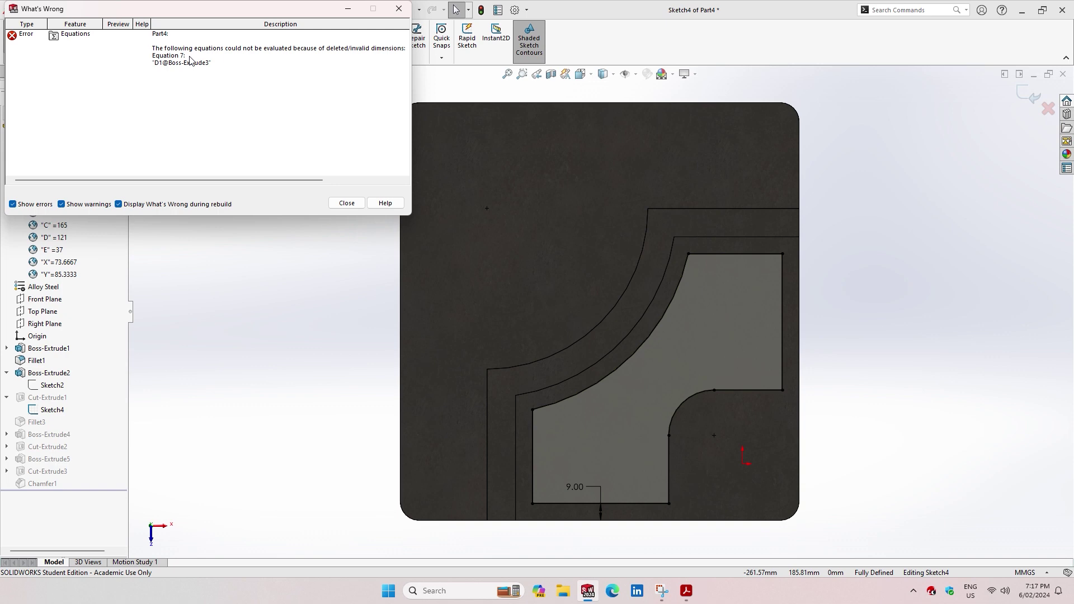
double_click(163, 67)
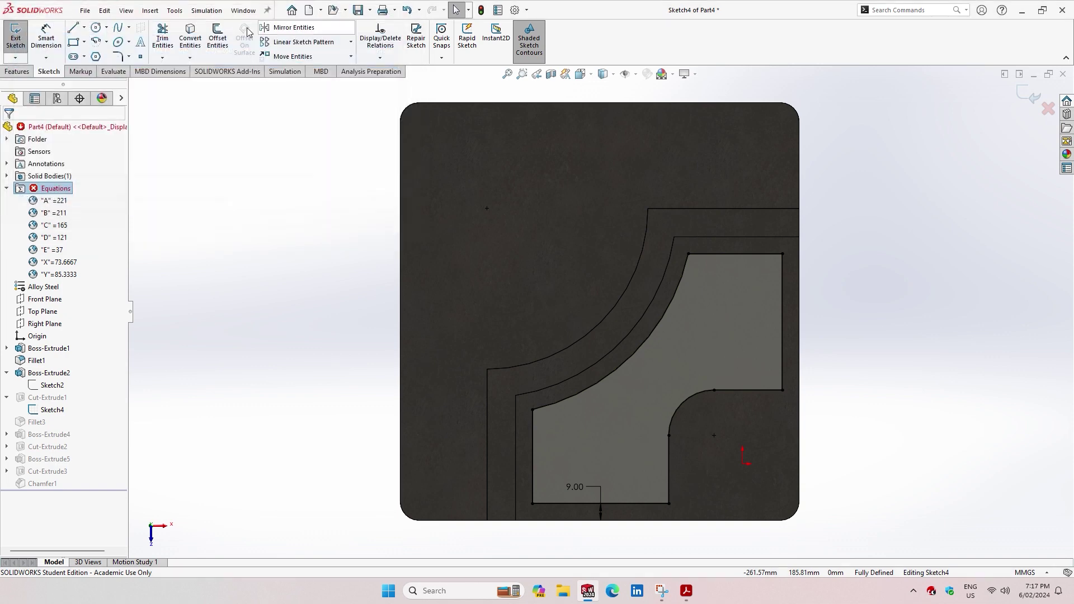
- Delete the broken D1@Boss-Extrude3 equation in the equations manager and apply
right_click(48, 193)
left_click(84, 203)
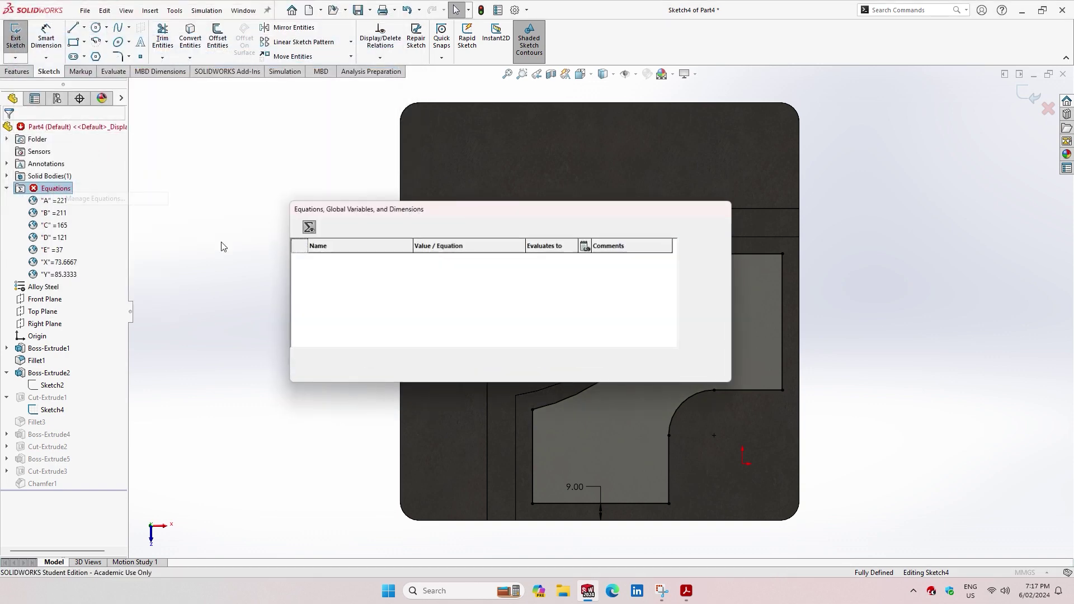
scroll(452, 301, "down", 5)
scroll(454, 301, "down", 3)
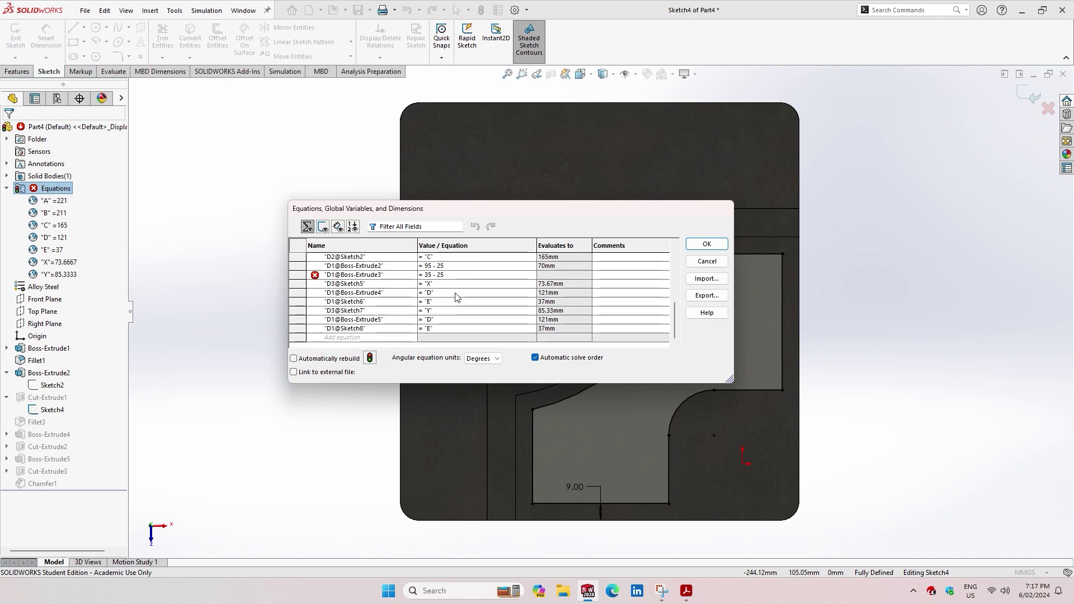
left_click(344, 276)
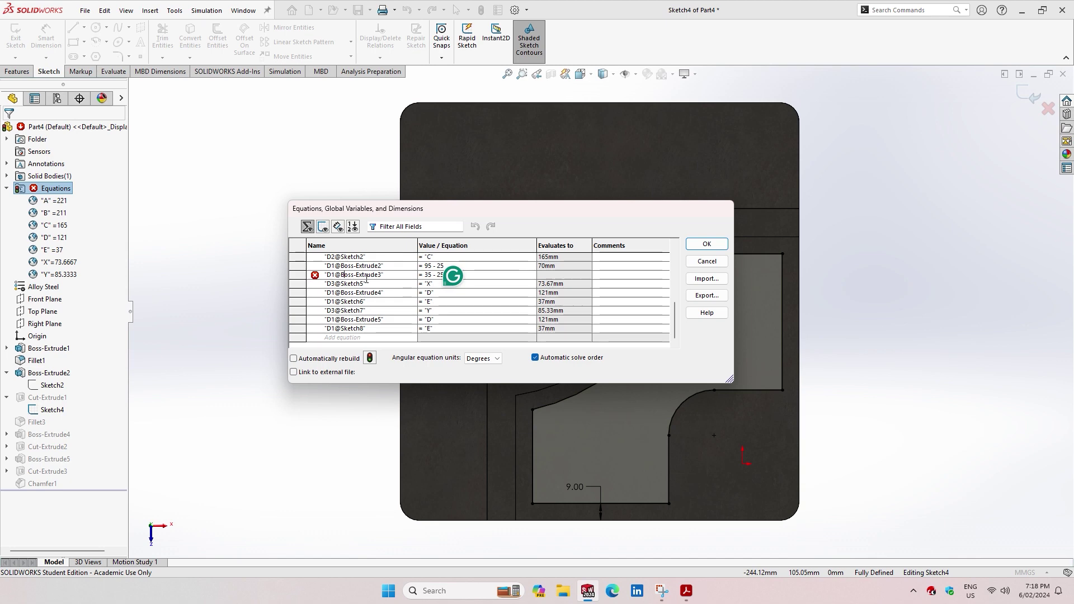
left_click(442, 275)
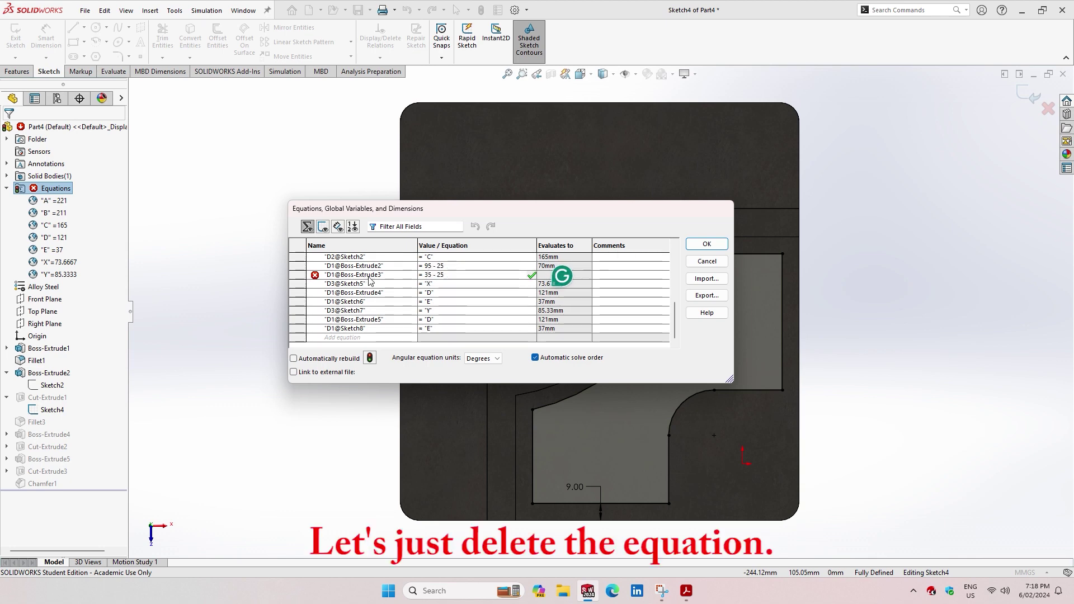
right_click(317, 278)
left_click(364, 288)
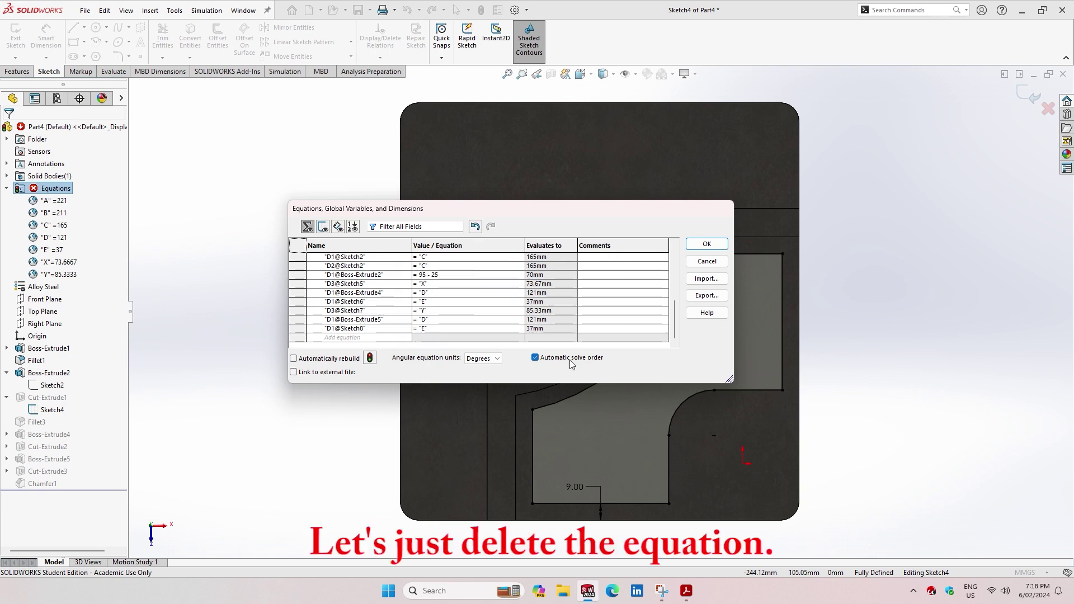
left_click(706, 244)
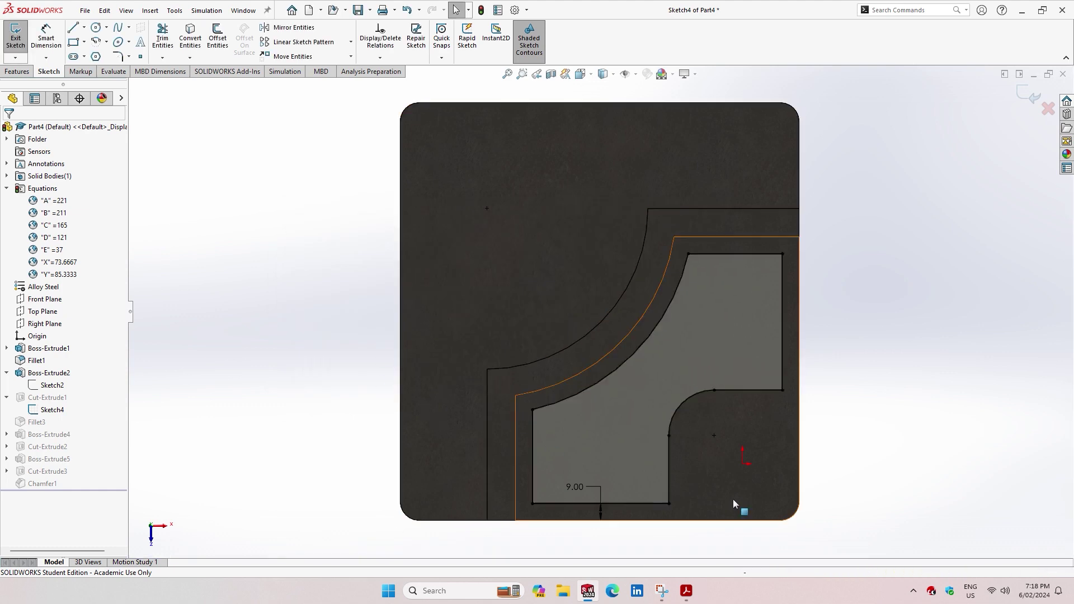
scroll(762, 448, "down", 2)
scroll(739, 448, "up", 3)
scroll(722, 393, "down", 2)
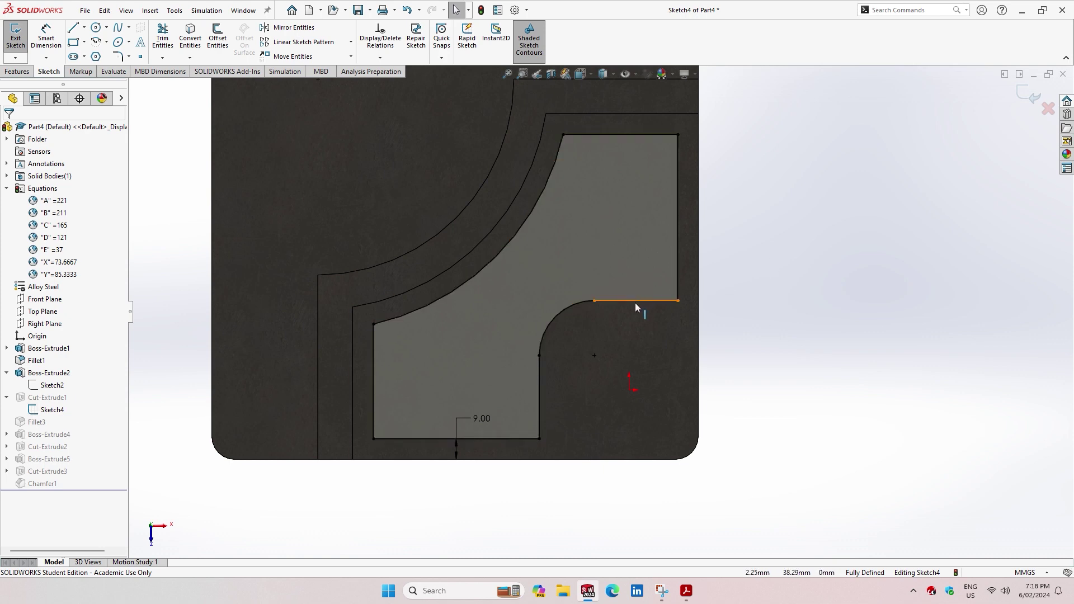
left_click(74, 27)
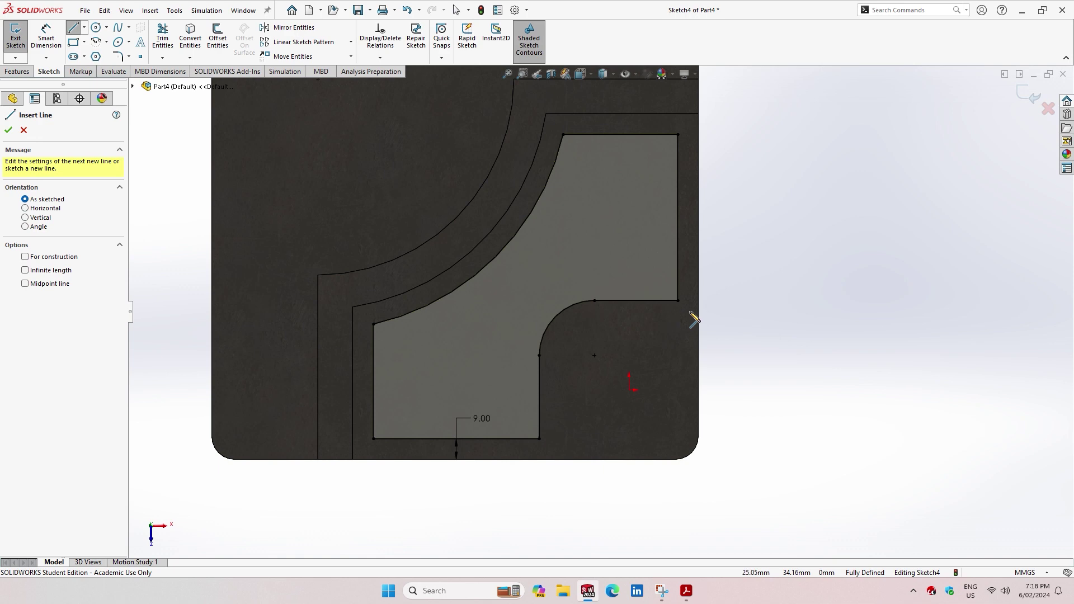
- Draw lines from the notch's right end down to the corner and along the bottom edge
left_click(678, 301)
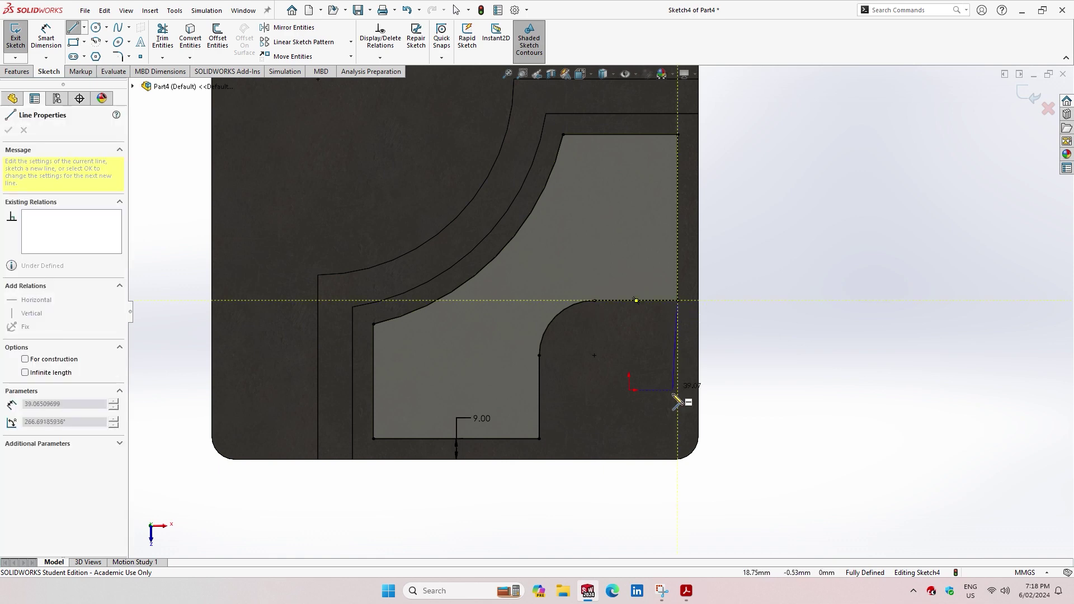
left_click(678, 439)
left_click(539, 439)
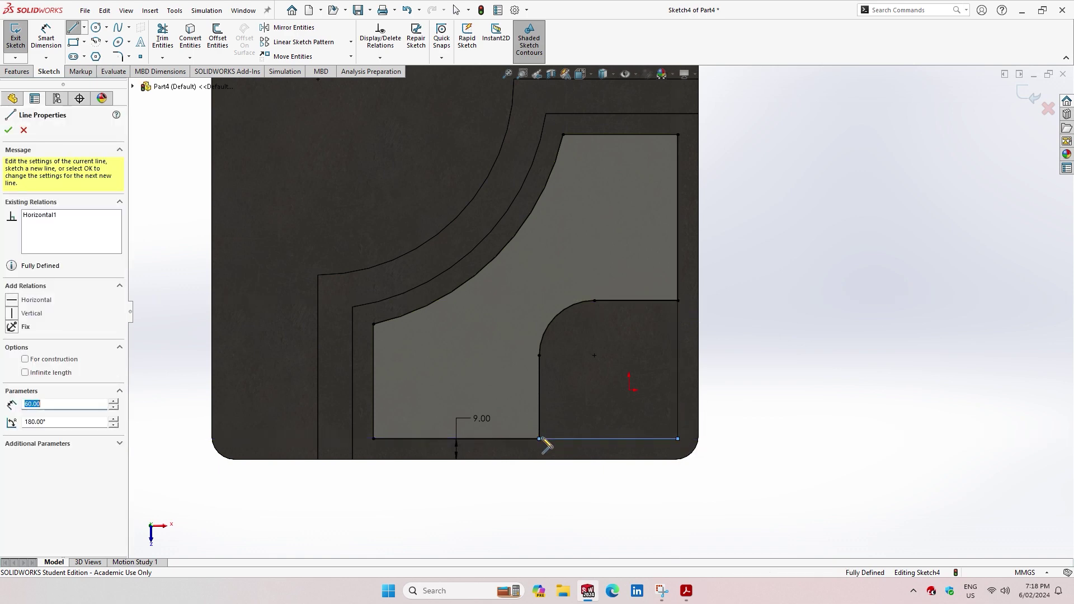
key("Escape")
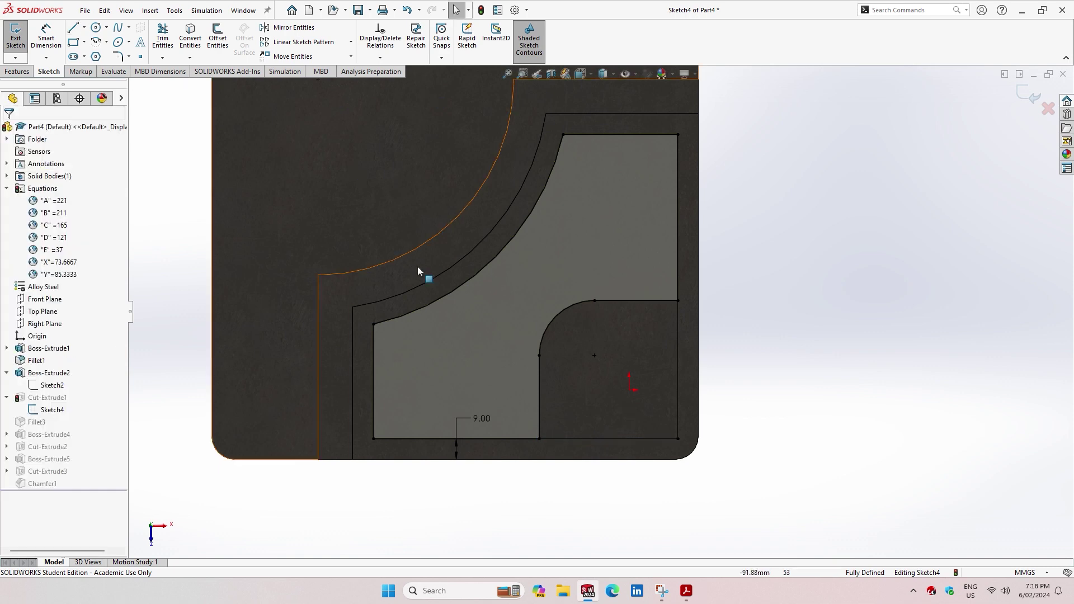
- Delete the notch's 36 mm horizontal line, arc and vertical line, then exit Sketch4
left_click(628, 301)
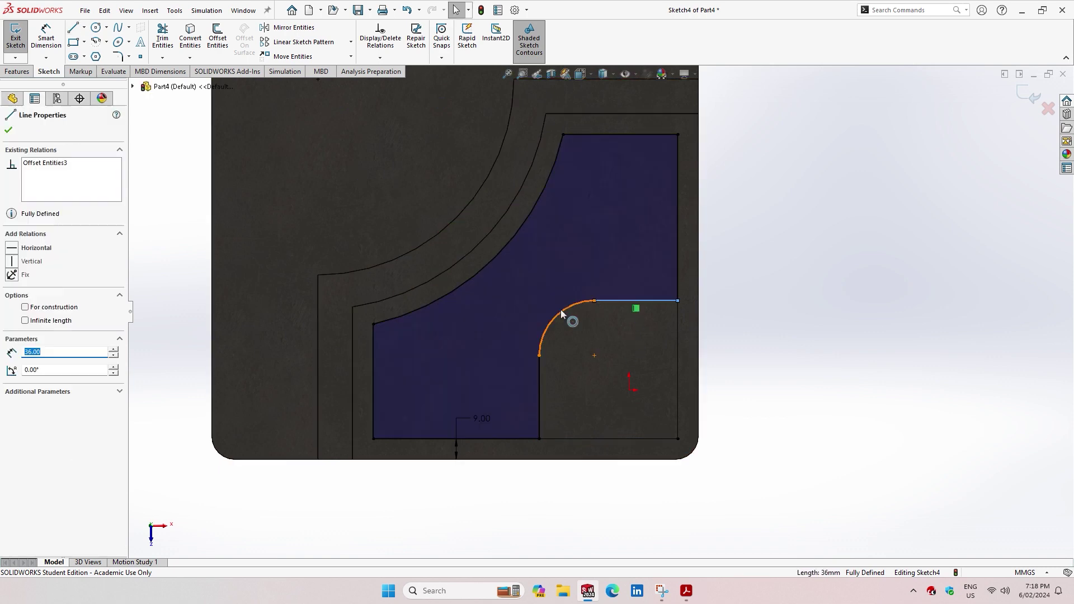
key("Delete")
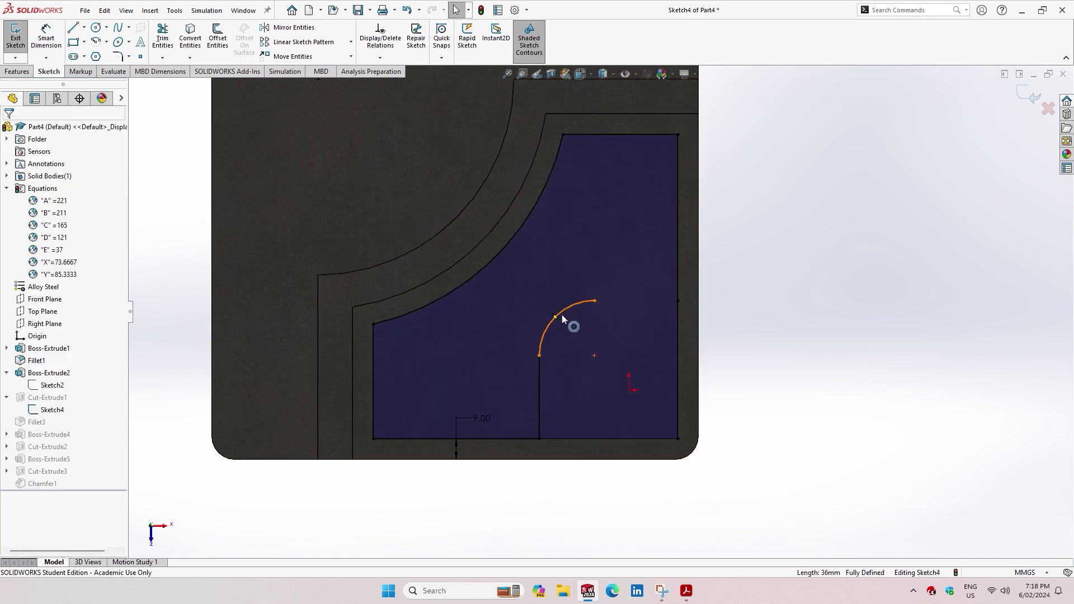
left_click(562, 311)
key("Delete")
left_click(539, 385)
key("Delete")
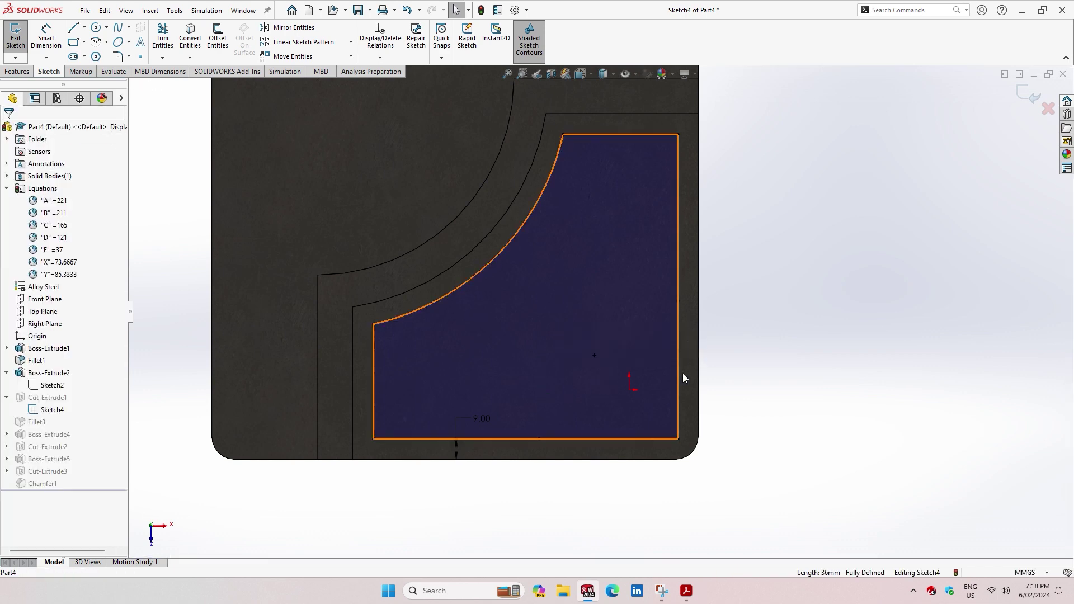
key("z")
middle_click_drag(728, 381, 712, 233)
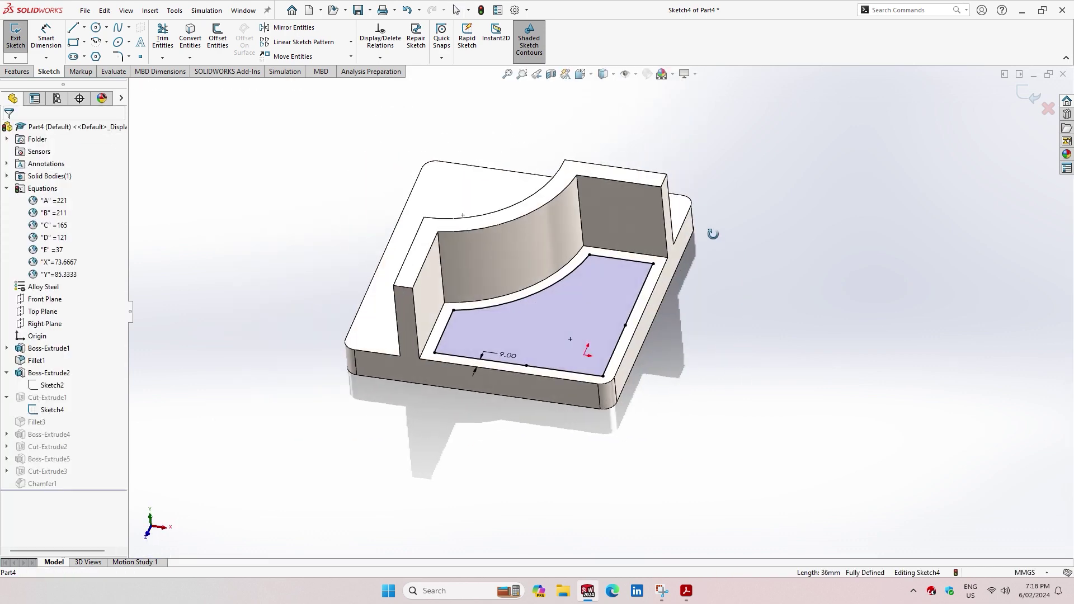
left_click(1029, 95)
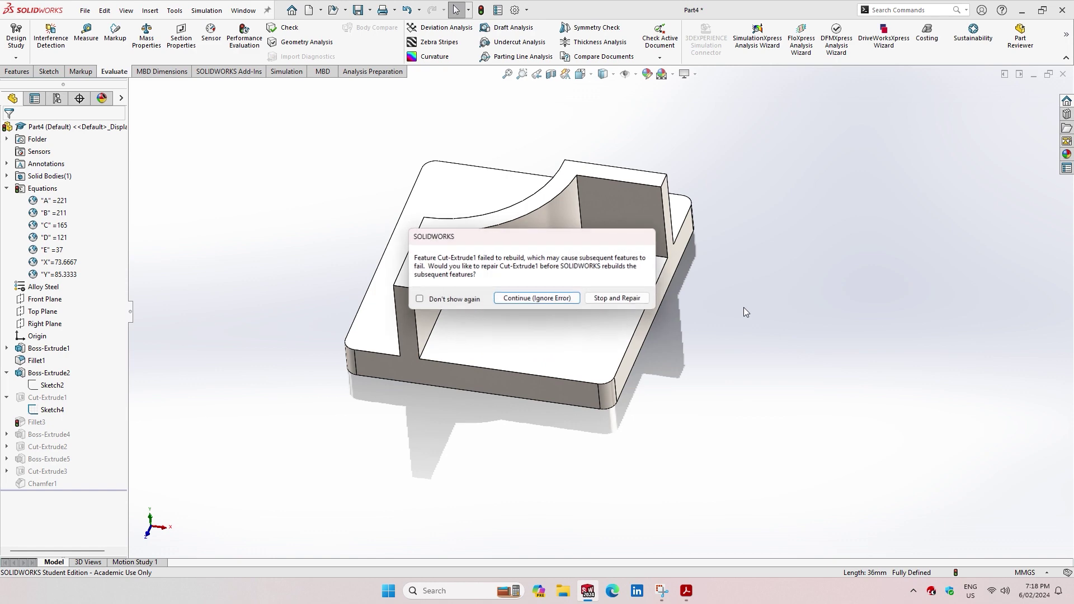
- Continue past the rebuild error and delete the Fillet3 feature
left_click(557, 300)
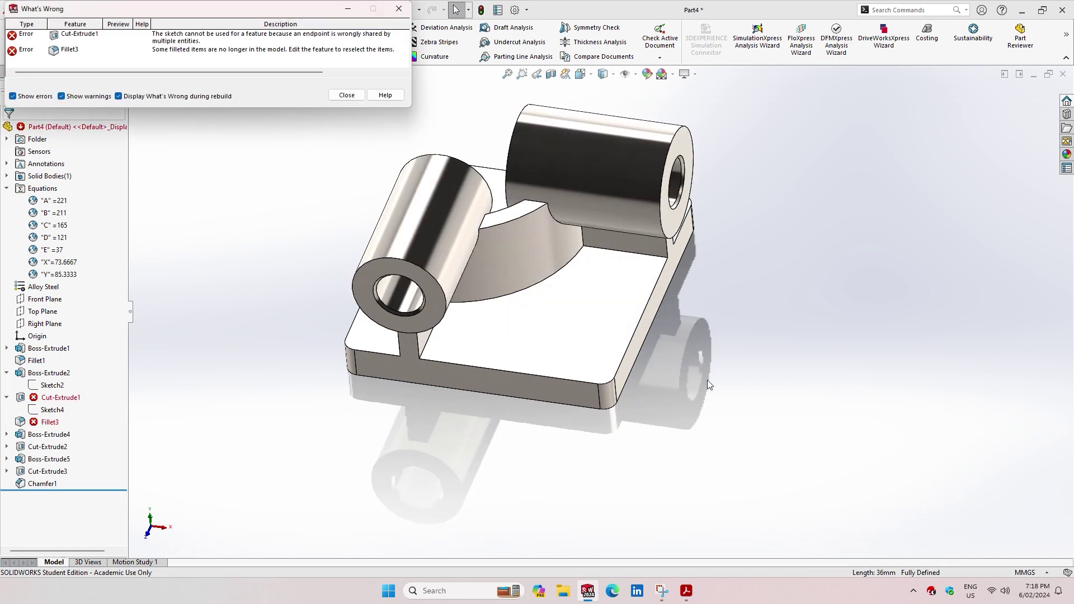
left_click(347, 95)
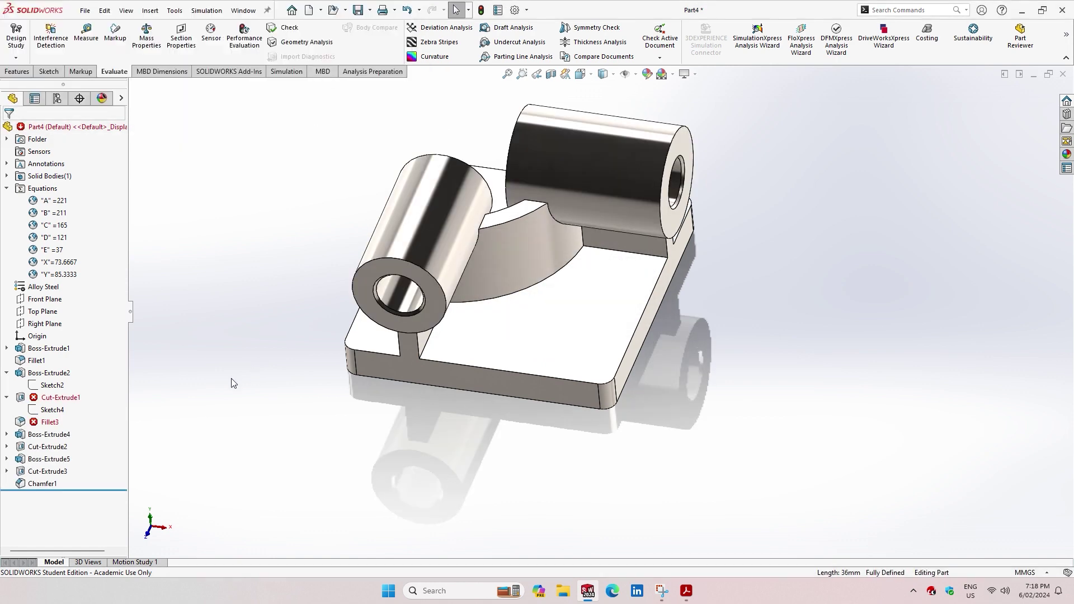
left_click(35, 423)
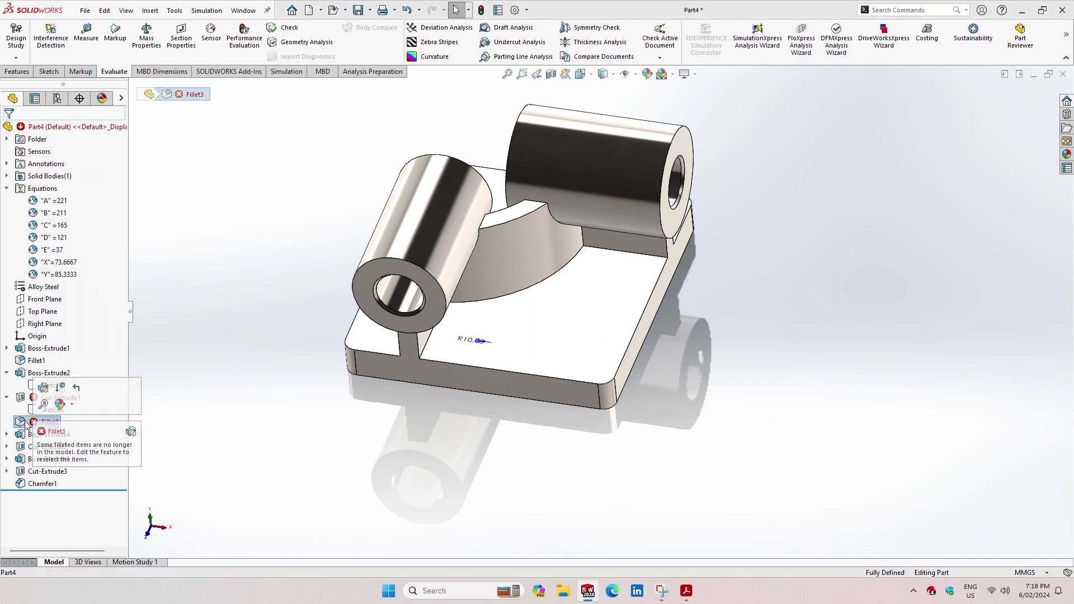
right_click(25, 425)
left_click(34, 431)
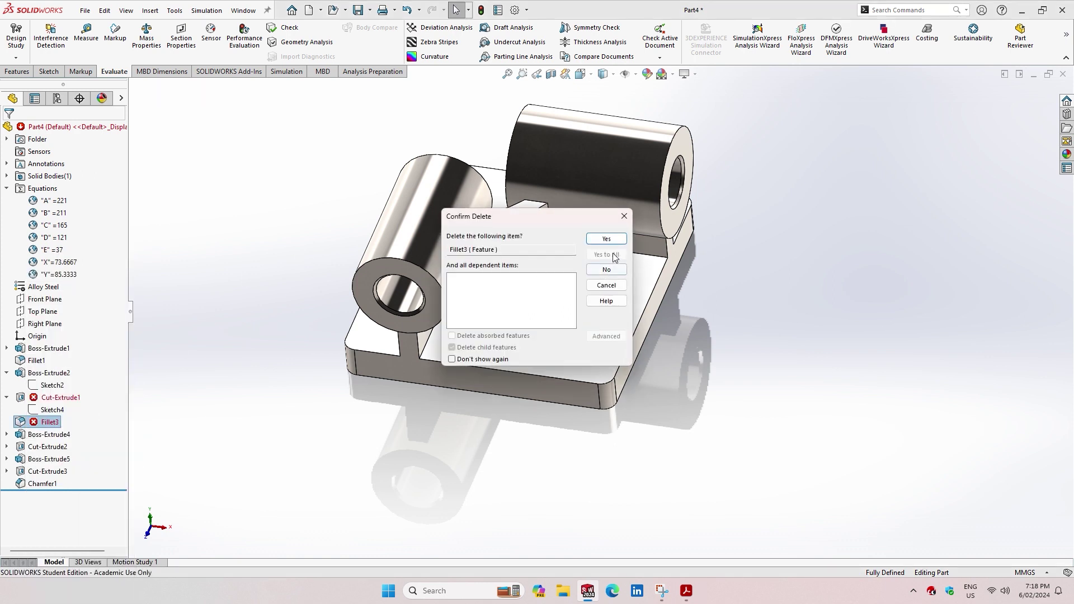
left_click(616, 250)
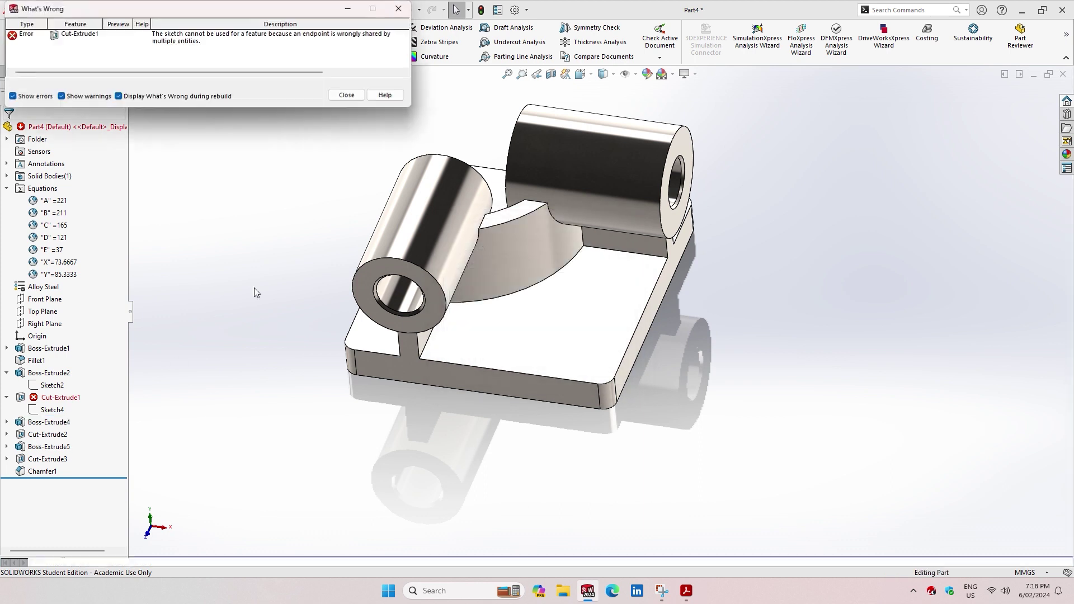
- Dismiss the error report and open the failing Cut-Extrude1 for editing
left_click(346, 95)
mouse_move(57, 397)
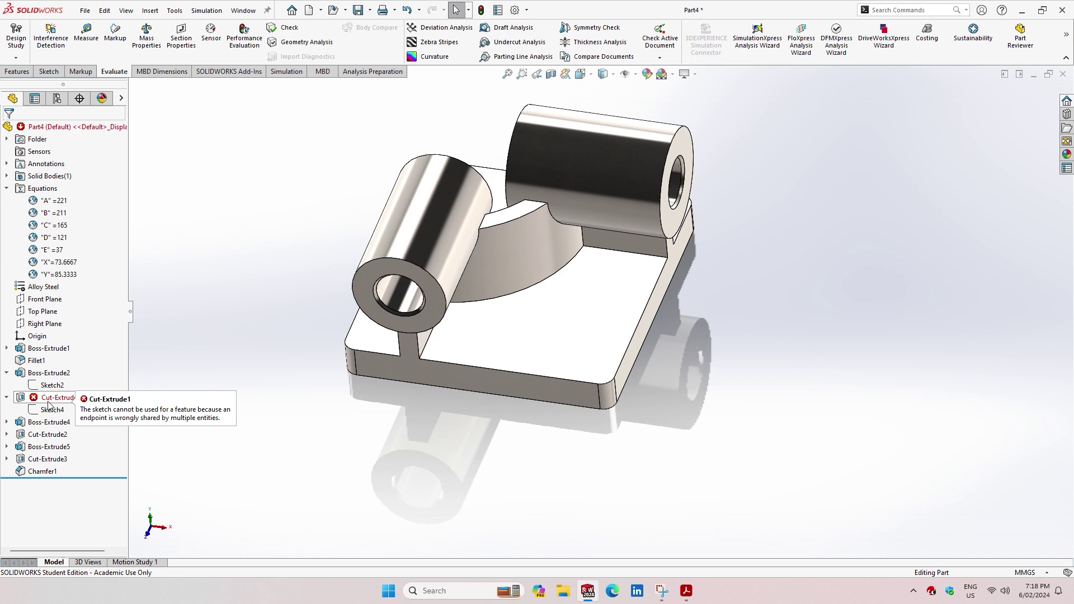
left_click(53, 398)
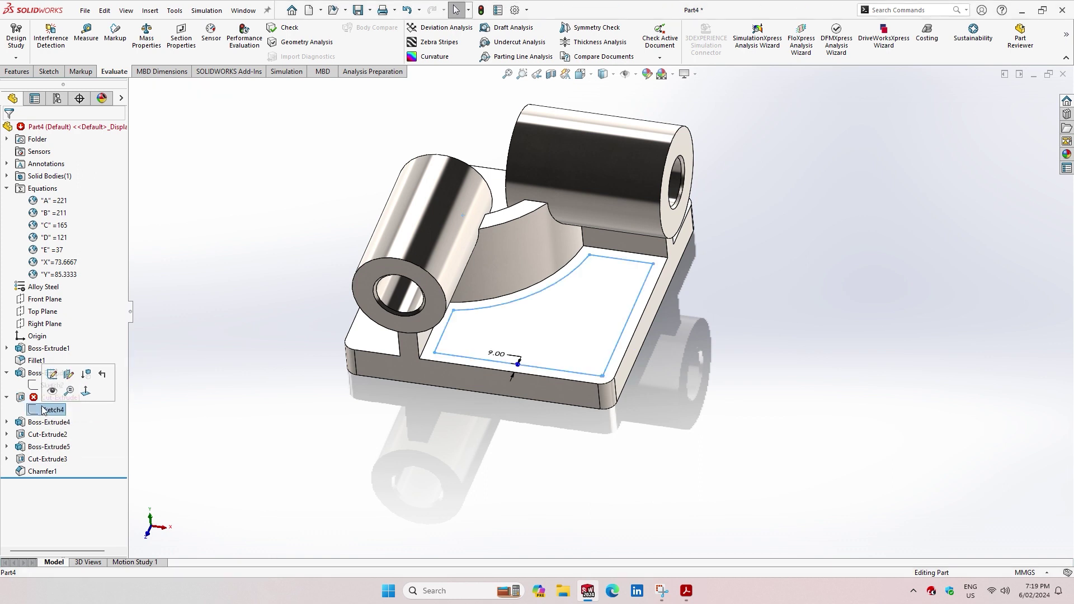
left_click(43, 364)
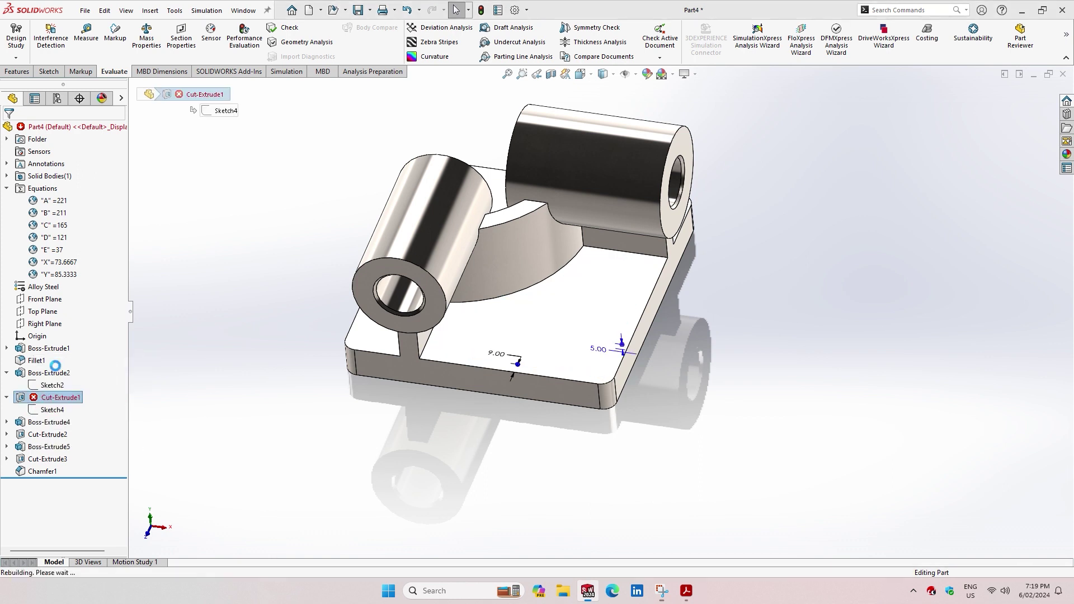
- Set the Sketch4 pocket region as Cut-Extrude1's contour and inspect the rebuilt pocket
scroll(533, 301, "down", 2)
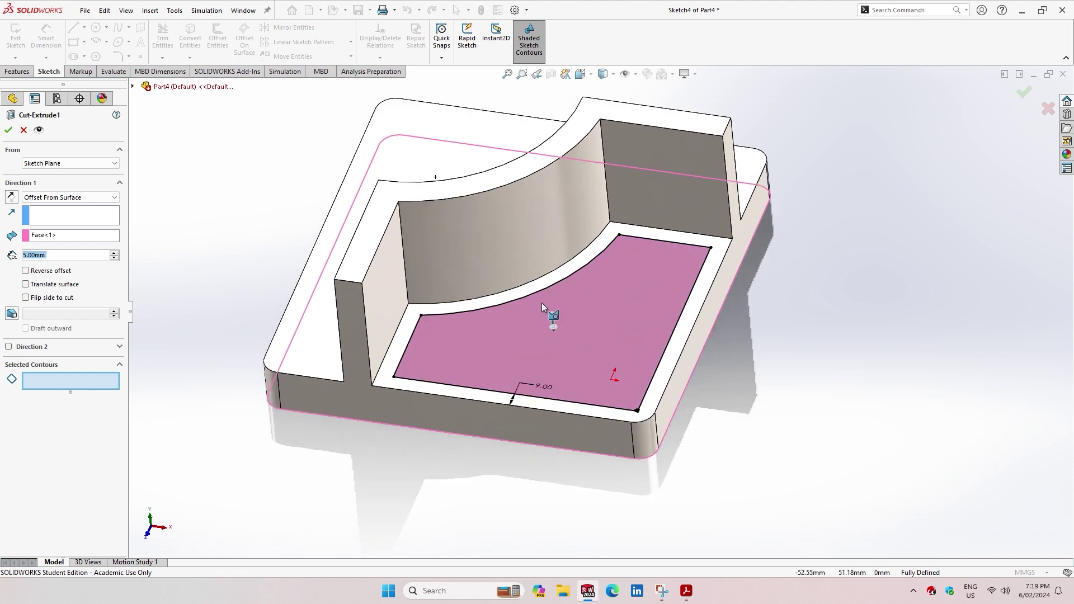
left_click(463, 357)
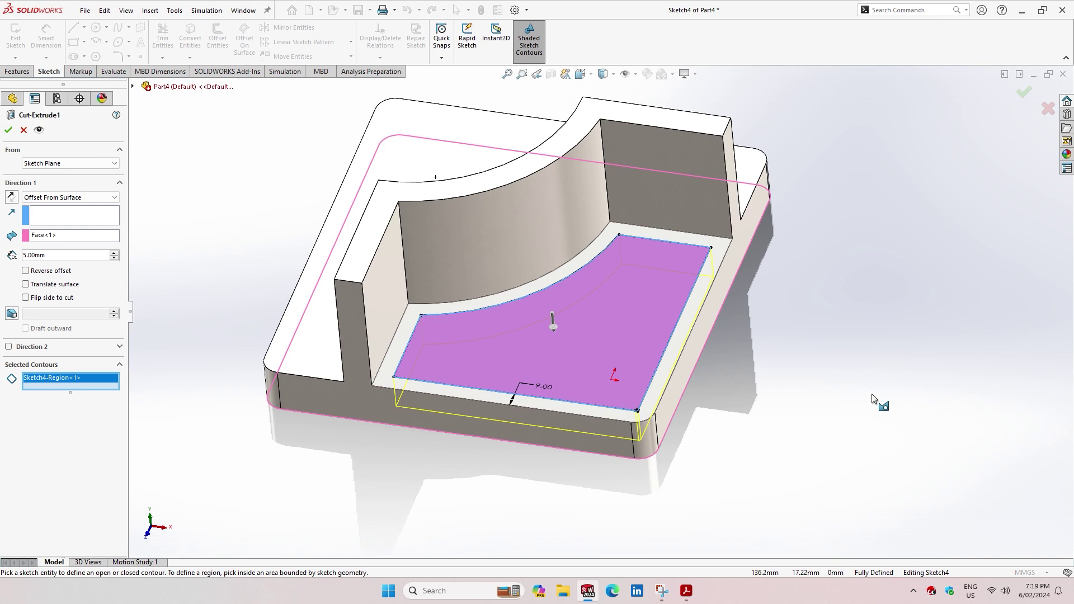
left_click(8, 130)
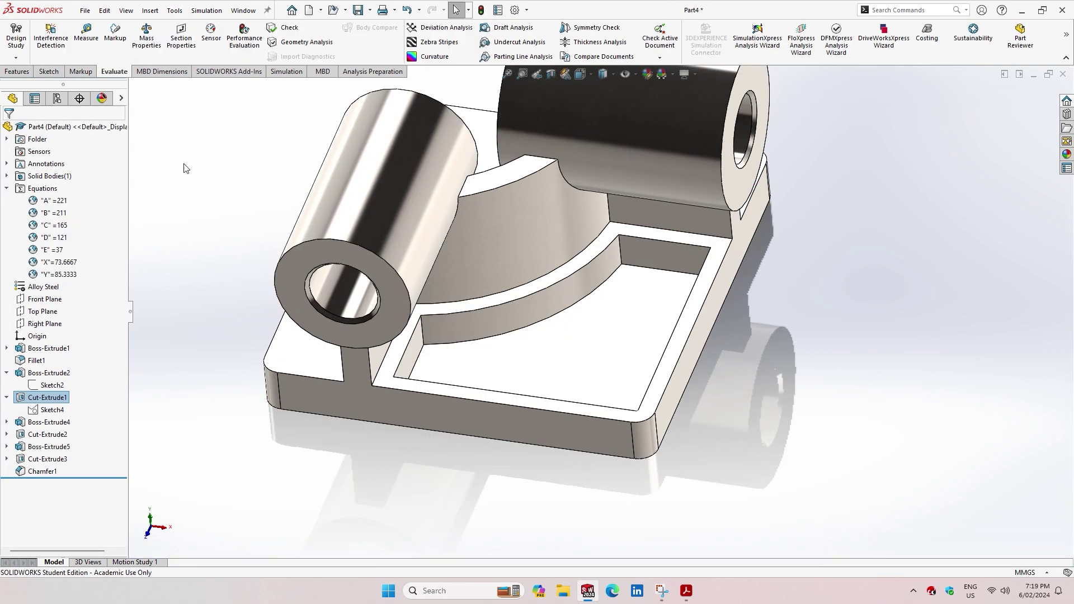
left_click(210, 379)
middle_click_drag(415, 481, 807, 410)
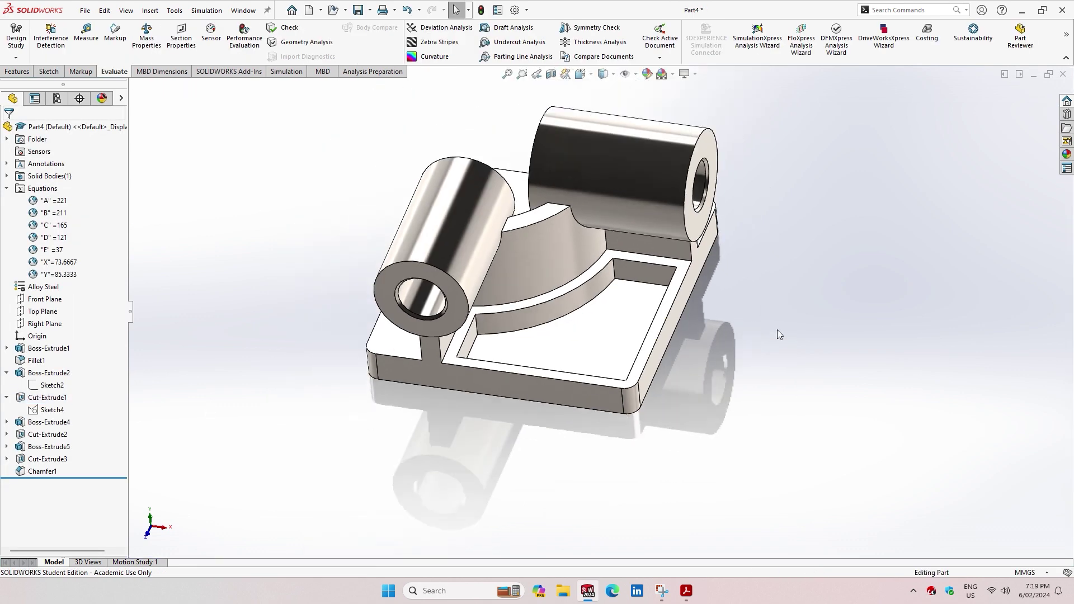
middle_click_drag(807, 410, 774, 274)
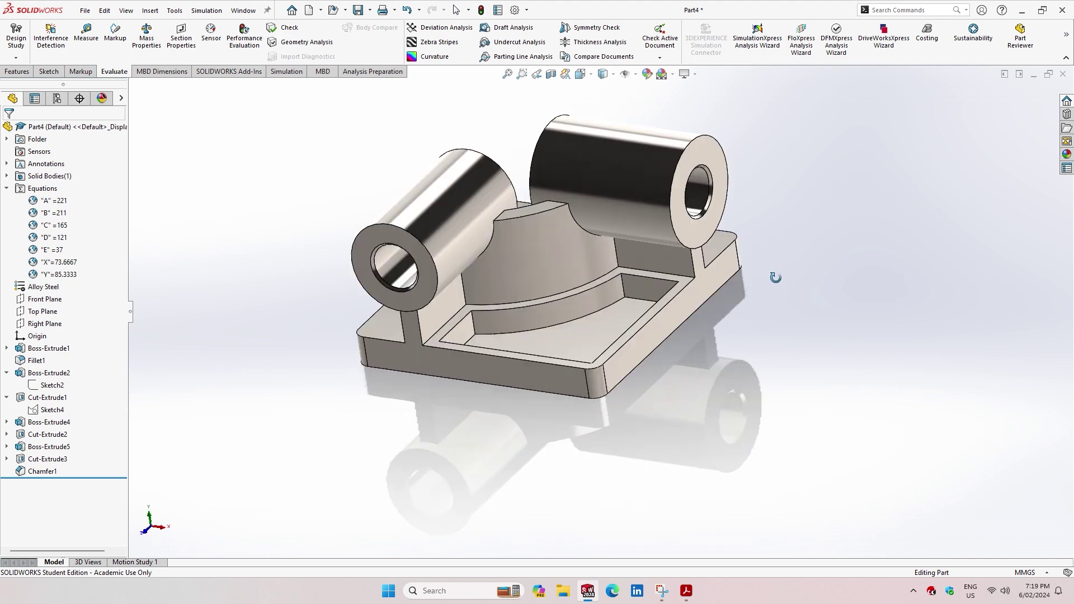
scroll(682, 374, "down", 3)
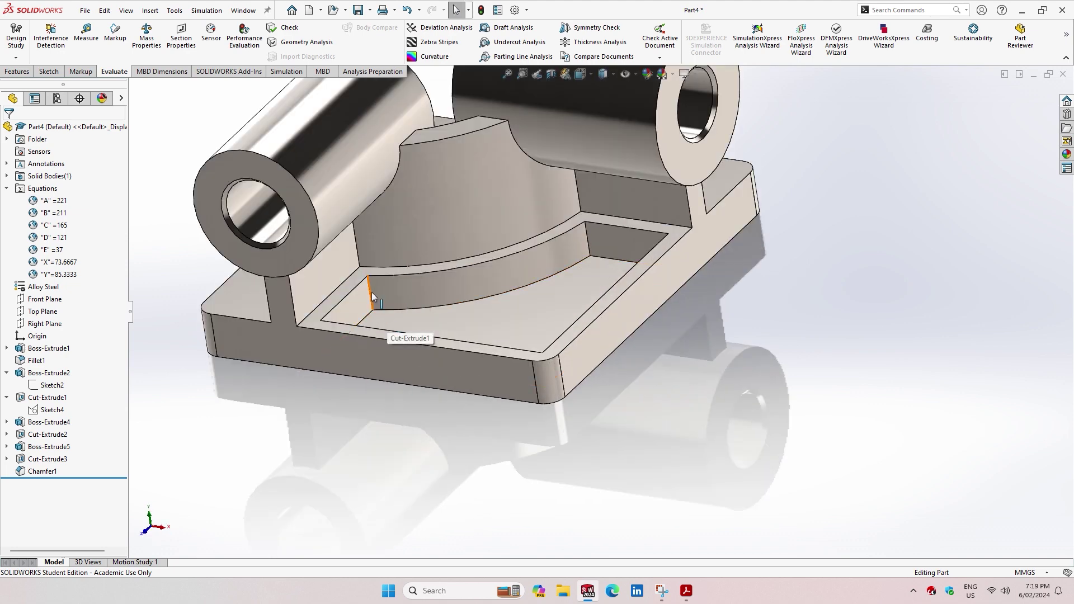
left_click(21, 72)
left_click(311, 34)
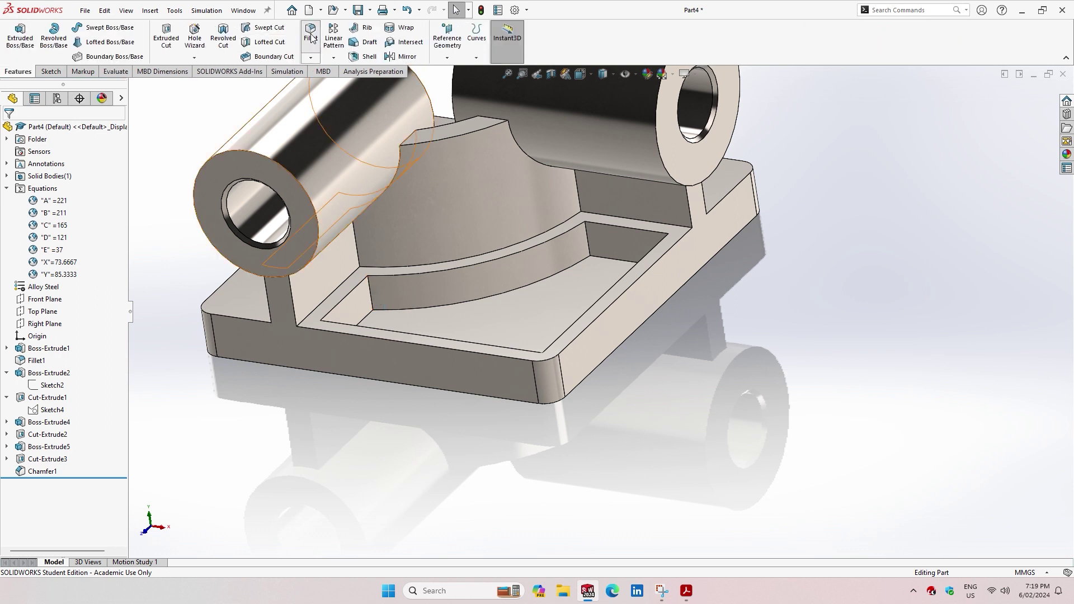
- Select the first three pocket edges for the new fillet
left_click(371, 293)
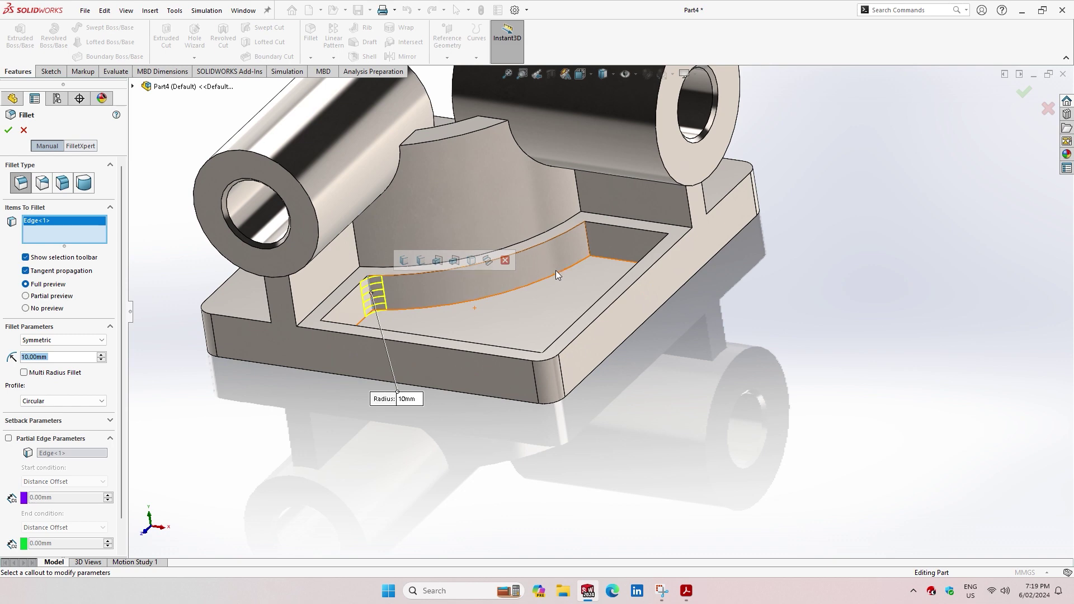
left_click(589, 243)
middle_click_drag(610, 315, 708, 267)
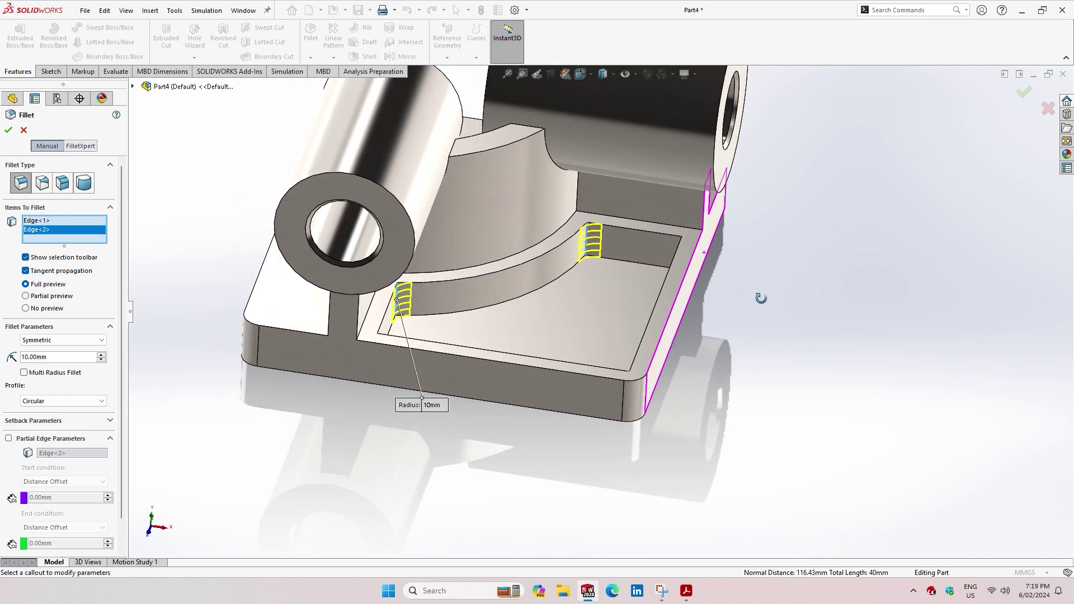
left_click(700, 260)
- Add a fourth edge from below and accept the 10 mm fillet, then inspect it
mouse_move(734, 311)
middle_mouse_down()
mouse_move(850, 295)
mouse_move(834, 444)
middle_mouse_up()
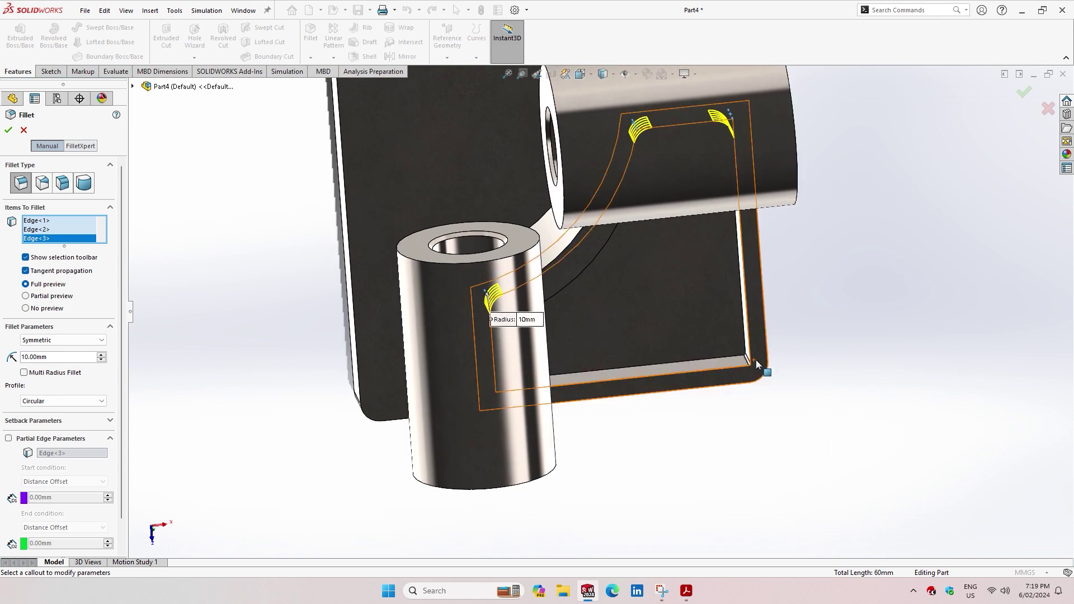
scroll(755, 359, "down", 3)
scroll(752, 356, "down", 3)
scroll(738, 358, "up", 3)
mouse_move(792, 300)
middle_mouse_down()
mouse_move(761, 291)
mouse_move(257, 383)
middle_mouse_up()
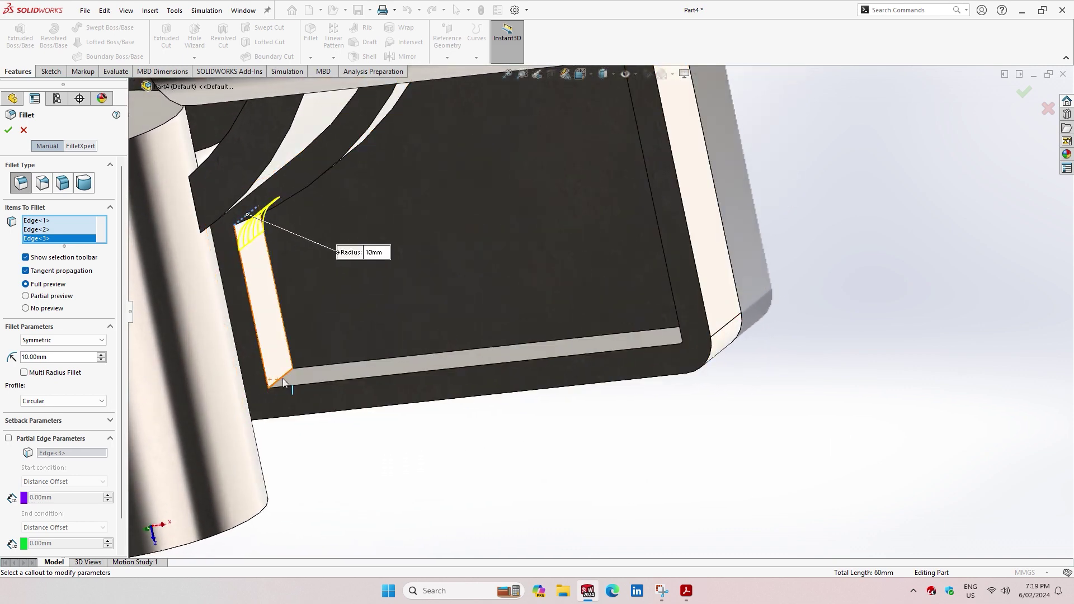
left_click(263, 385)
left_click(9, 130)
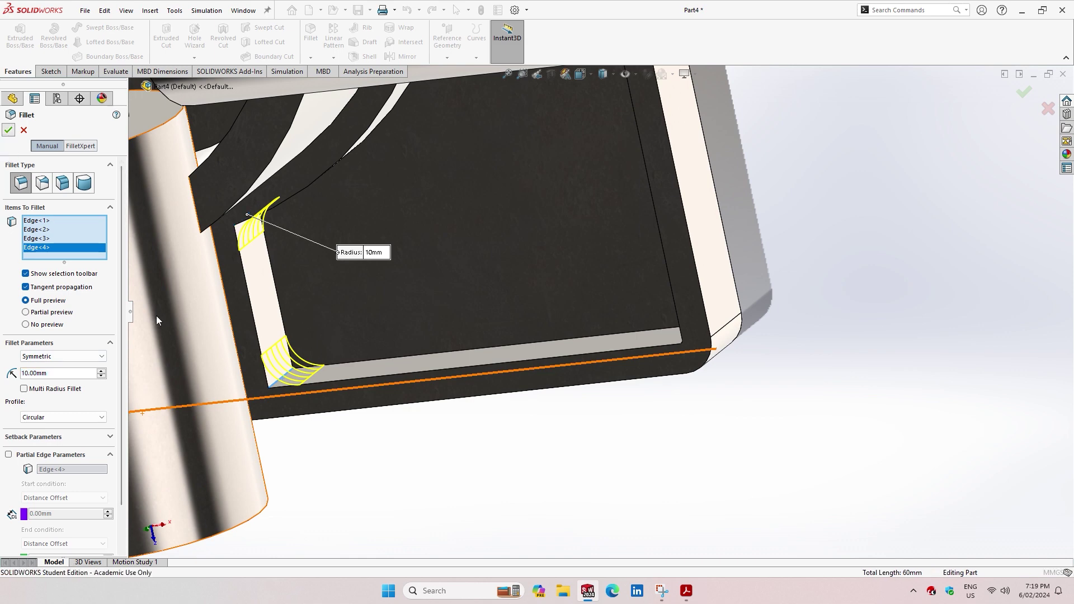
mouse_move(566, 415)
middle_mouse_down()
mouse_move(689, 377)
mouse_move(807, 383)
mouse_move(727, 367)
mouse_move(645, 313)
middle_mouse_up()
scroll(644, 314, "down", 5)
scroll(656, 352, "down", 5)
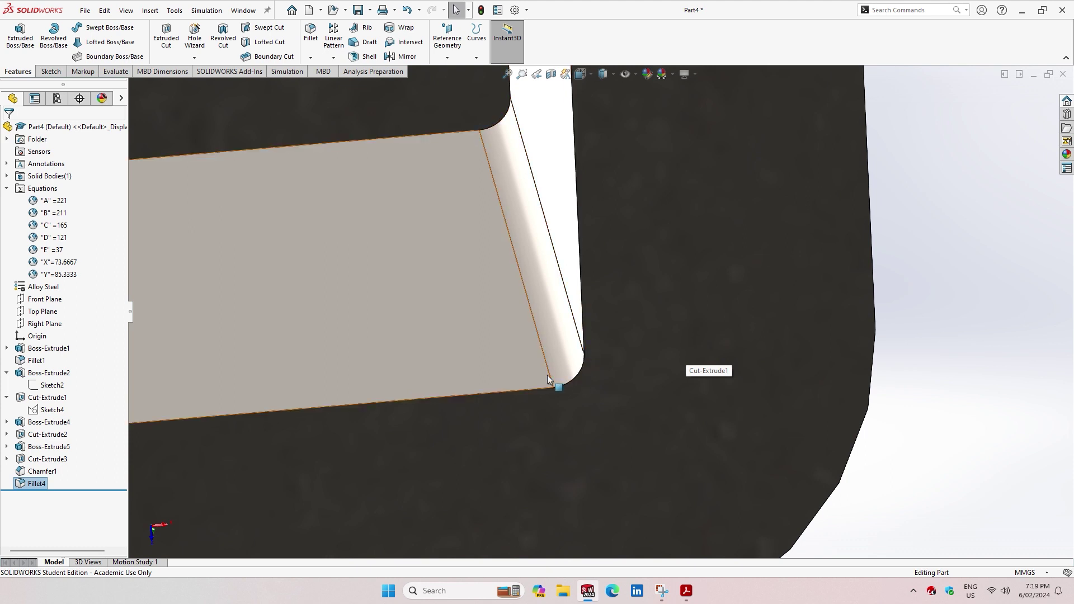
scroll(547, 376, "up", 3)
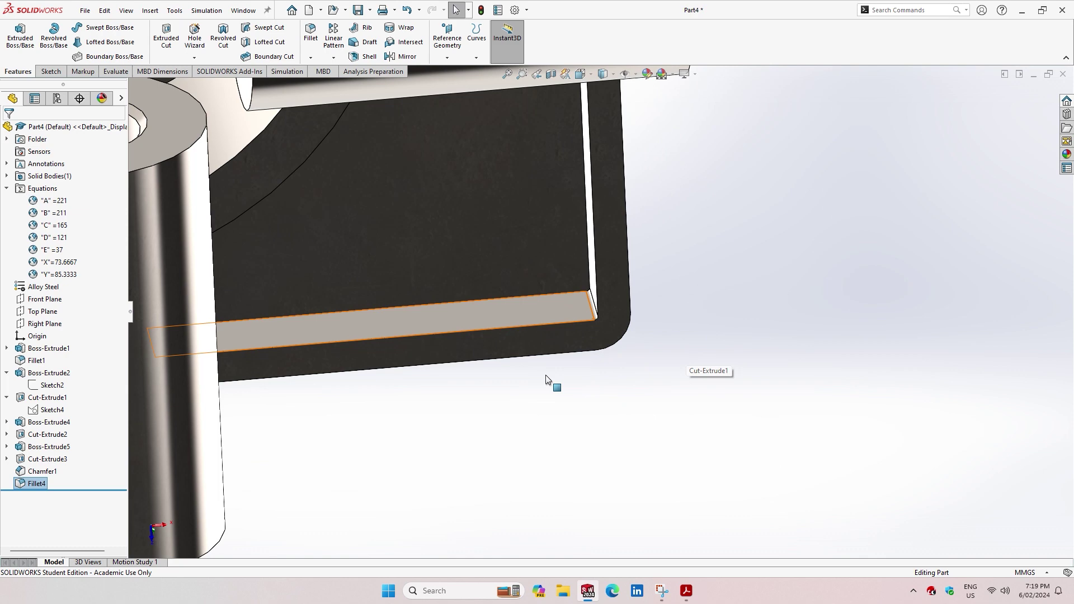
middle_click_drag(616, 372, 588, 237)
scroll(585, 238, "down", 5)
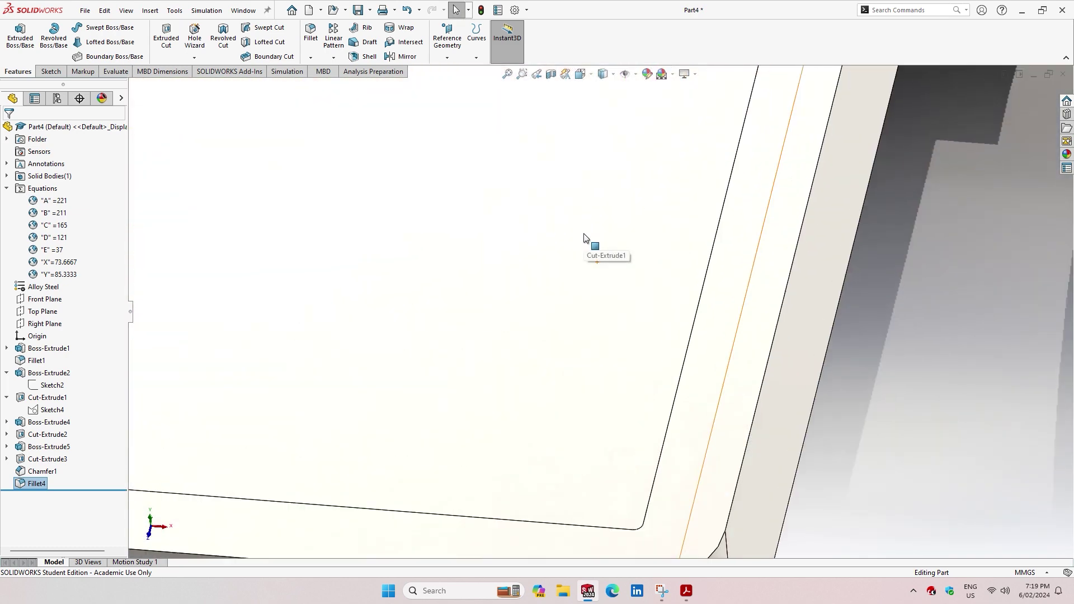
scroll(585, 237, "up", 3)
scroll(580, 240, "up", 2)
scroll(540, 203, "down", 1)
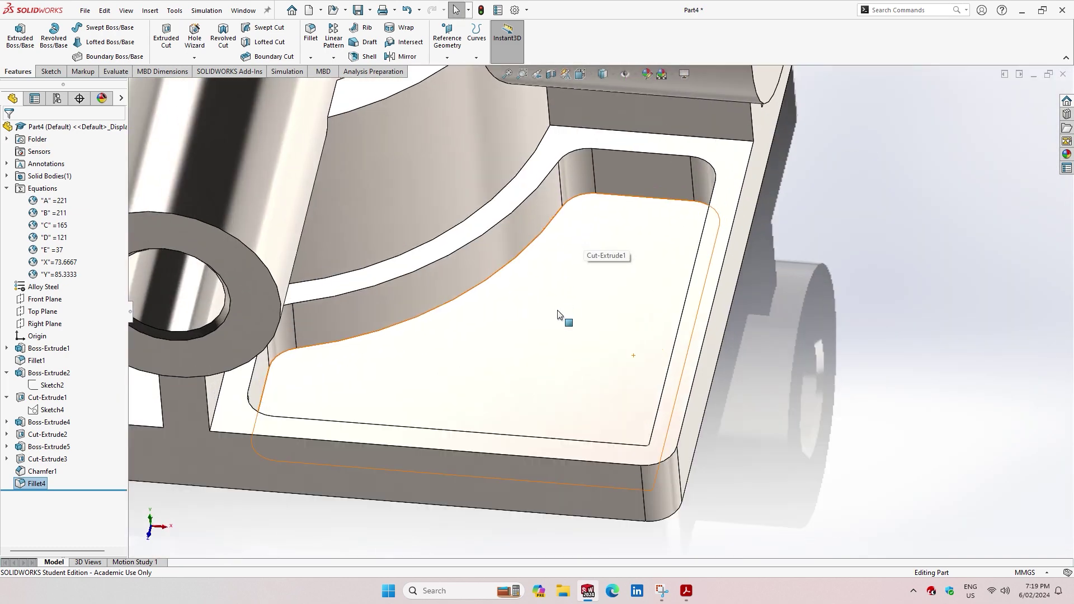
middle_click_drag(560, 313, 591, 338)
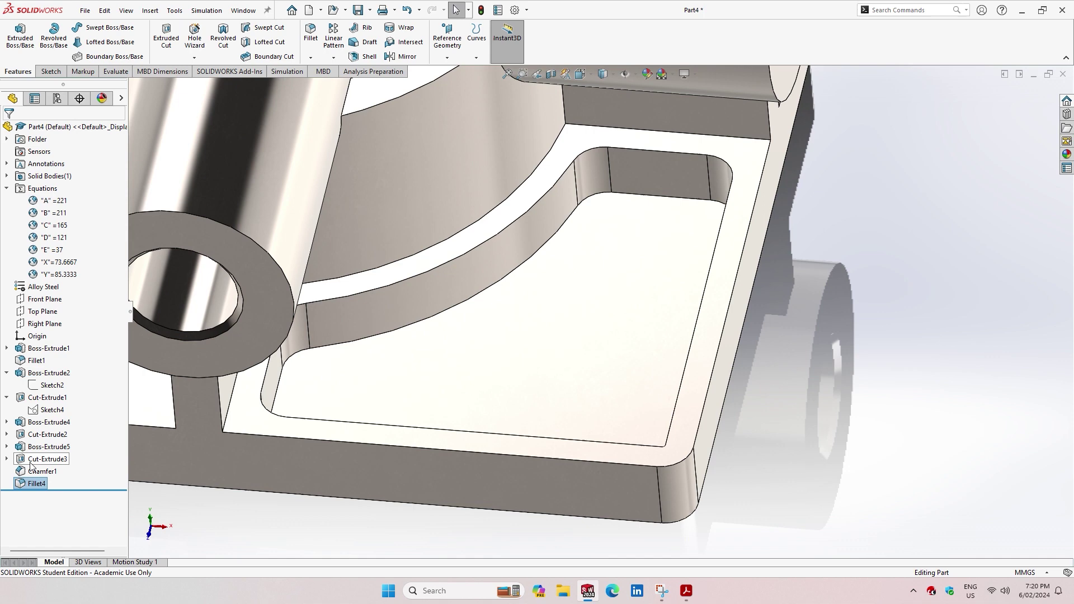
left_click(7, 459)
left_click(48, 410)
left_click(56, 384)
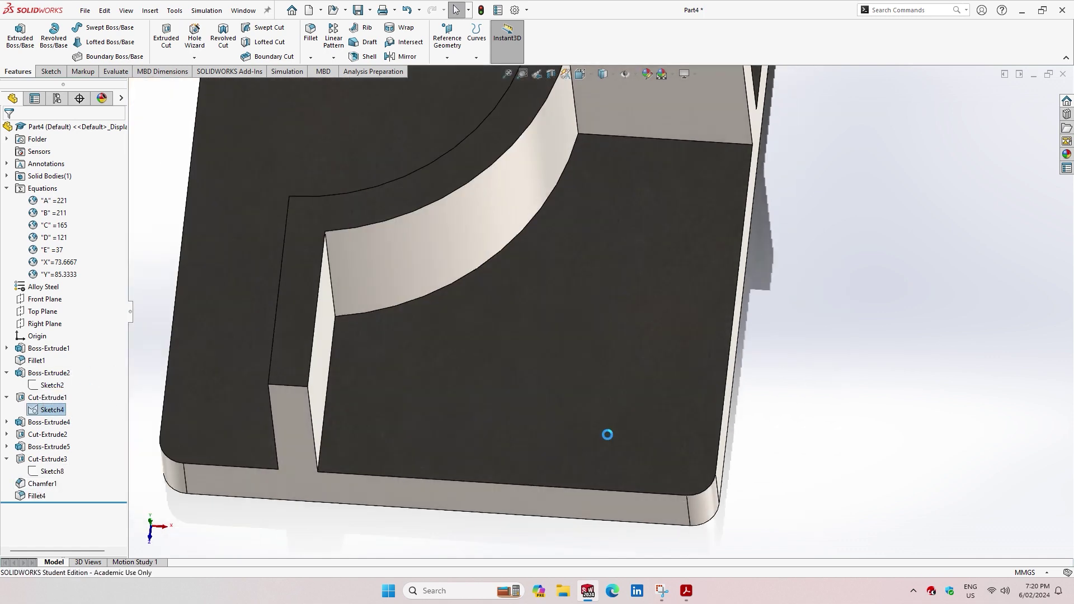
scroll(775, 440, "down", 3)
scroll(726, 421, "down", 3)
scroll(727, 421, "down", 2)
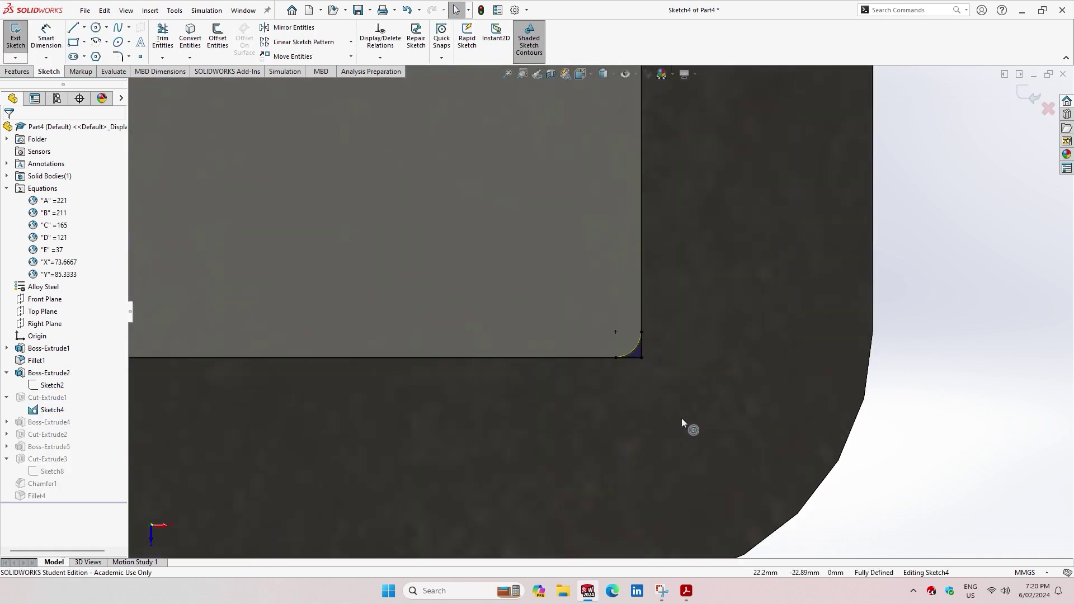
scroll(652, 356, "down", 2)
scroll(652, 355, "down", 2)
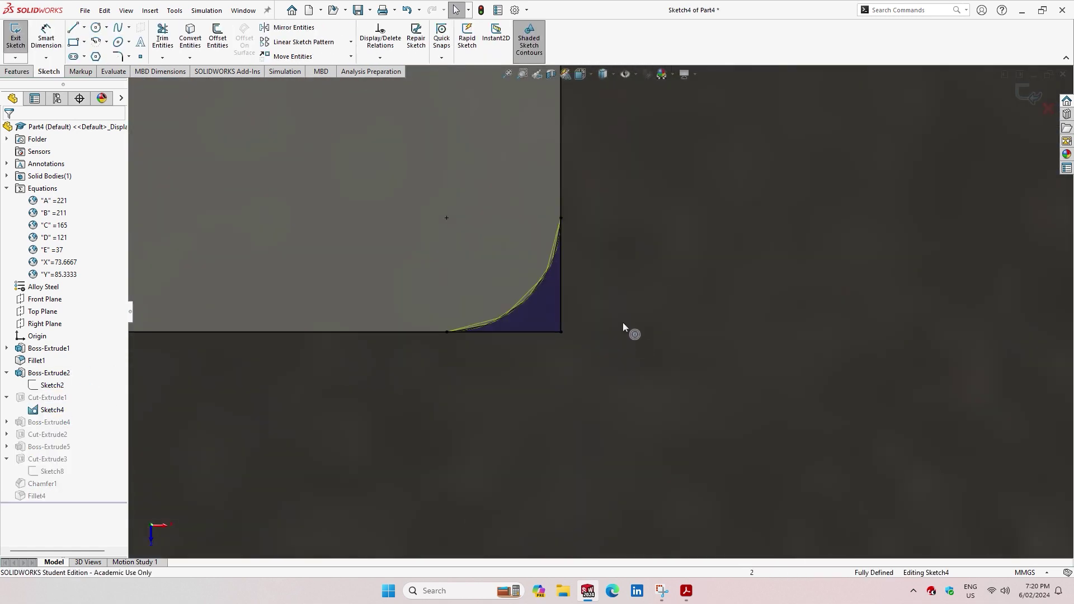
left_click(533, 295)
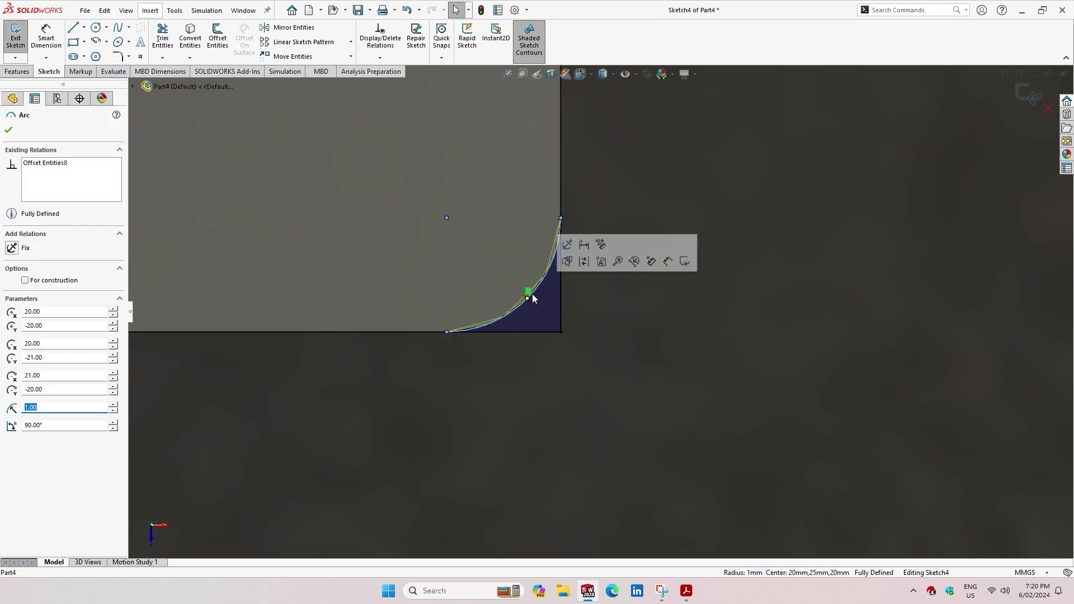
key("Escape")
scroll(506, 303, "up", 1)
scroll(514, 291, "up", 1)
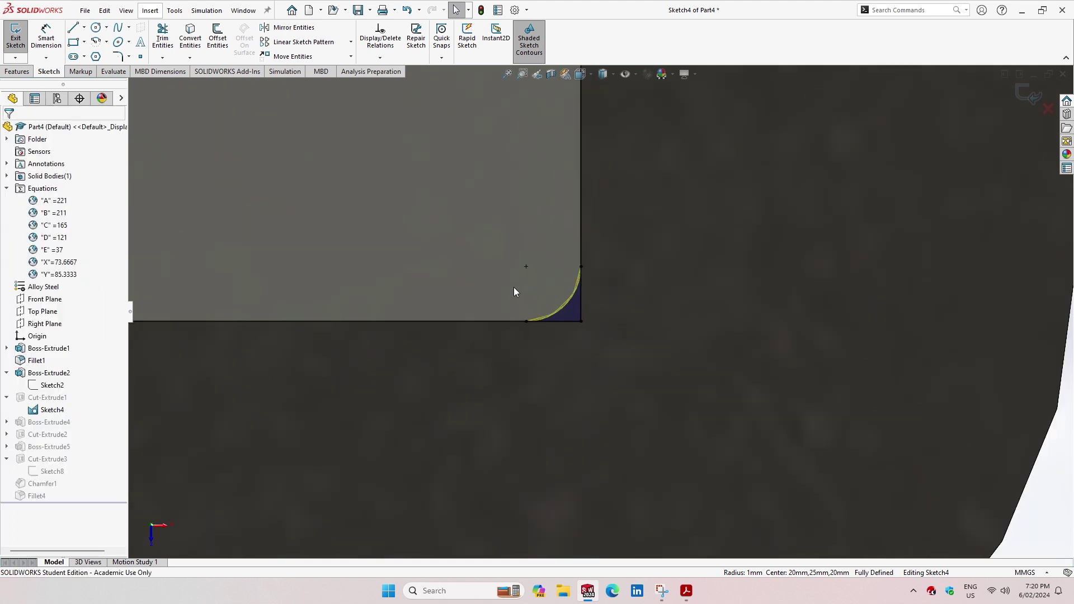
scroll(566, 303, "up", 2)
scroll(591, 312, "up", 1)
scroll(607, 339, "down", 5)
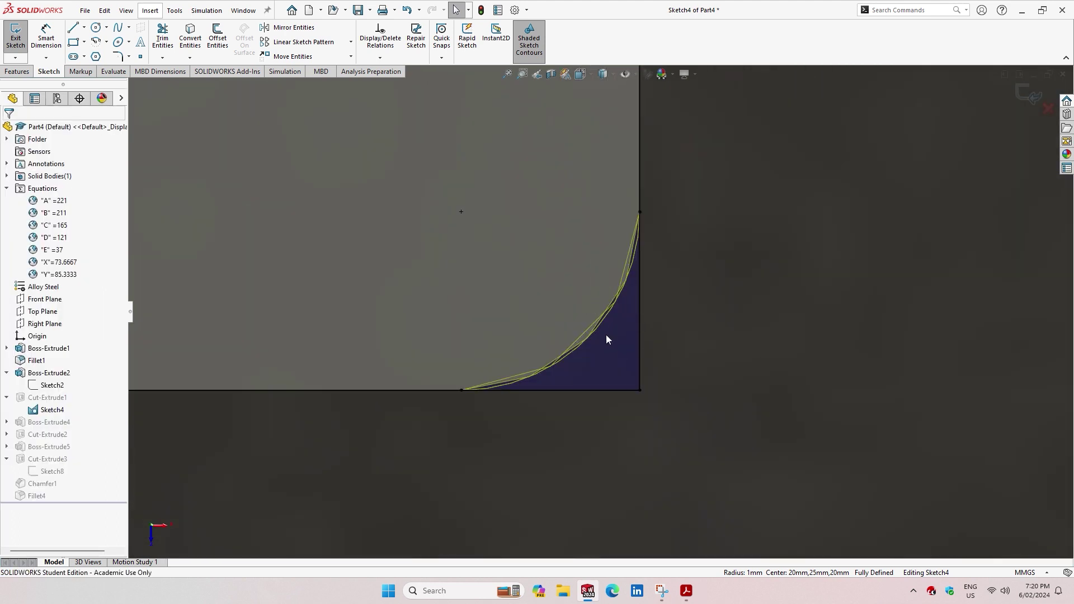
scroll(595, 323, "up", 3)
scroll(614, 287, "up", 2)
scroll(614, 291, "up", 2)
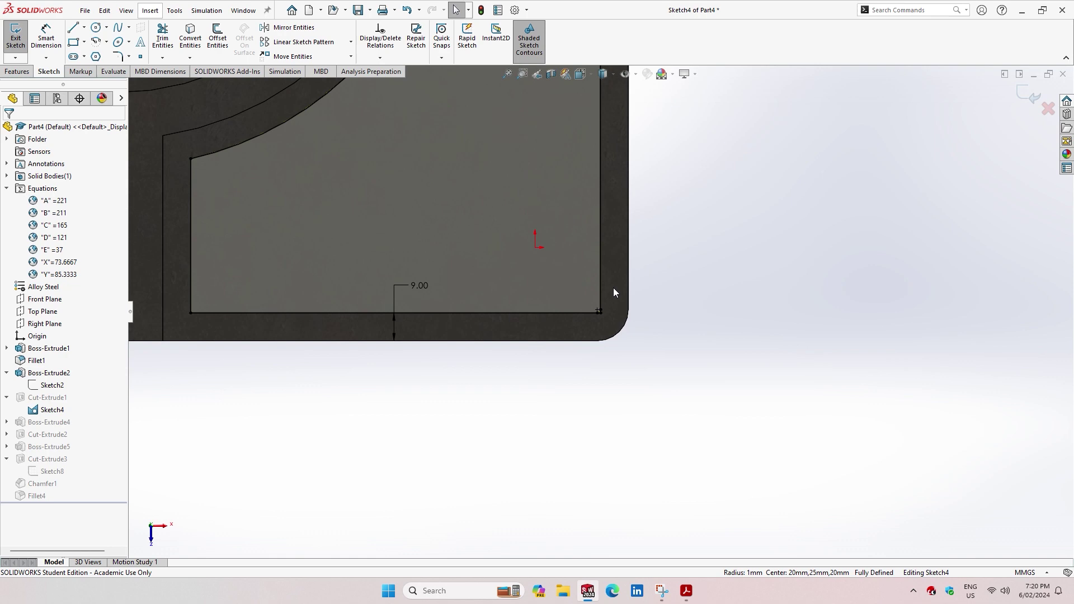
left_click(1028, 97)
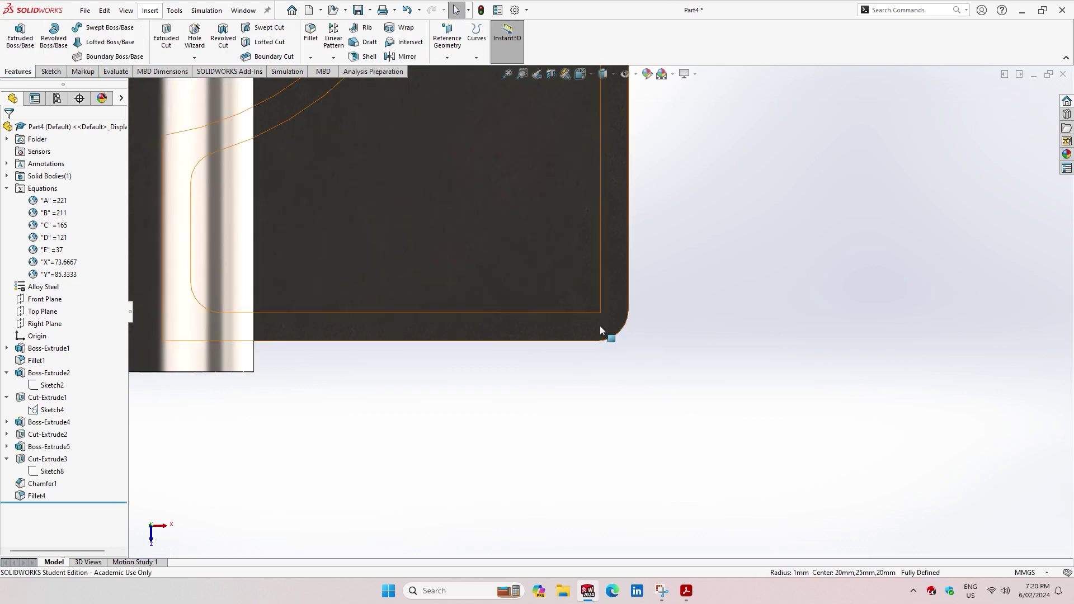
scroll(600, 319, "down", 2)
scroll(690, 343, "up", 1)
scroll(737, 370, "up", 2)
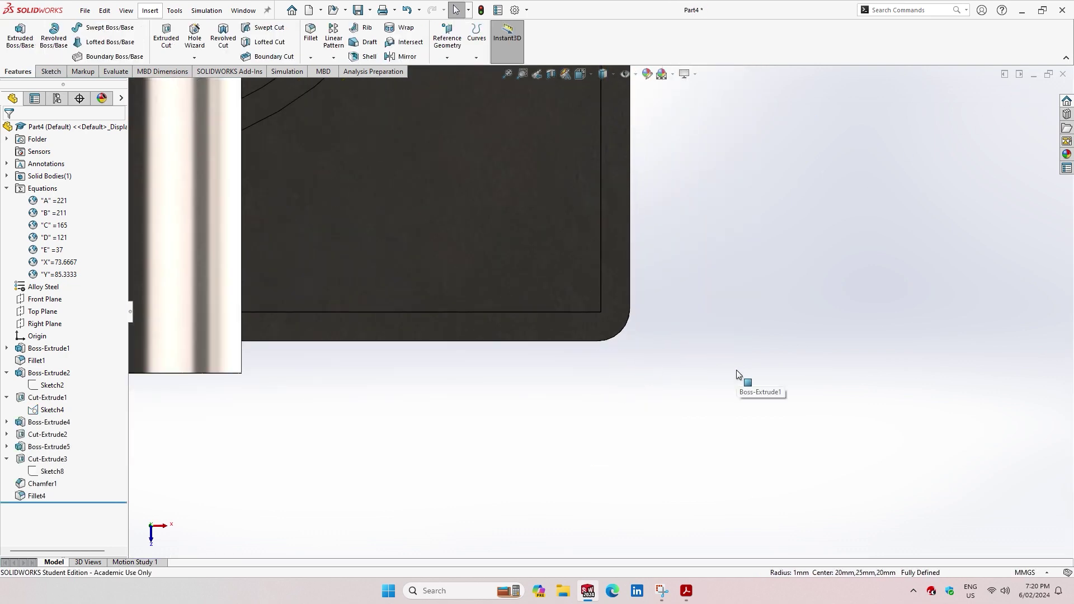
- Edit Fillet4 to add the pocket's inner corner edge as Edge<5> at 10 mm
scroll(671, 361, "up", 2)
mouse_move(671, 362)
middle_mouse_down()
mouse_move(657, 351)
mouse_move(652, 293)
middle_mouse_up()
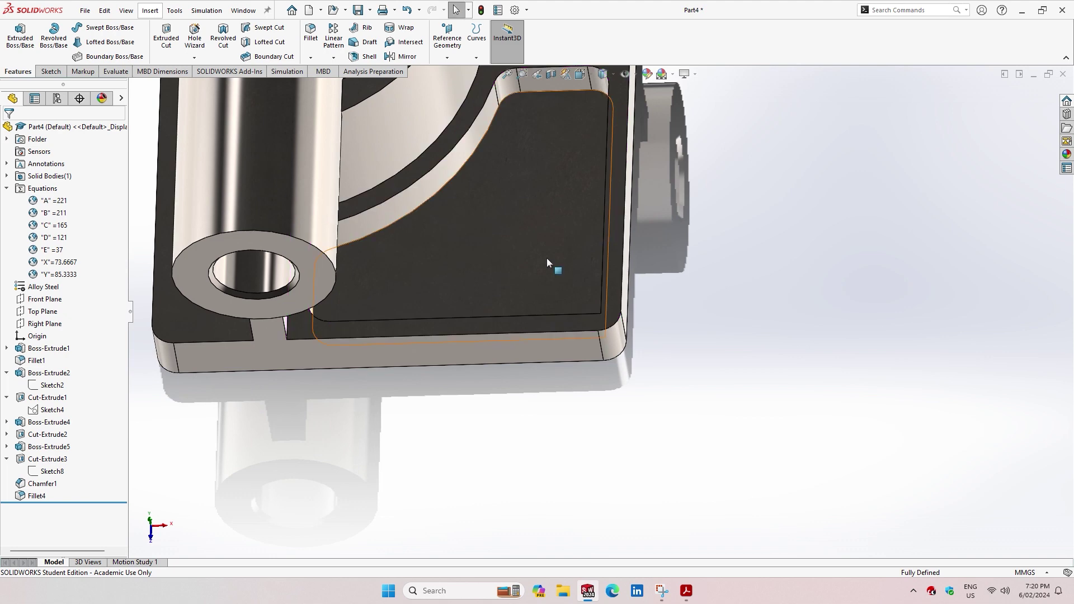
left_click(38, 496)
left_click(42, 470)
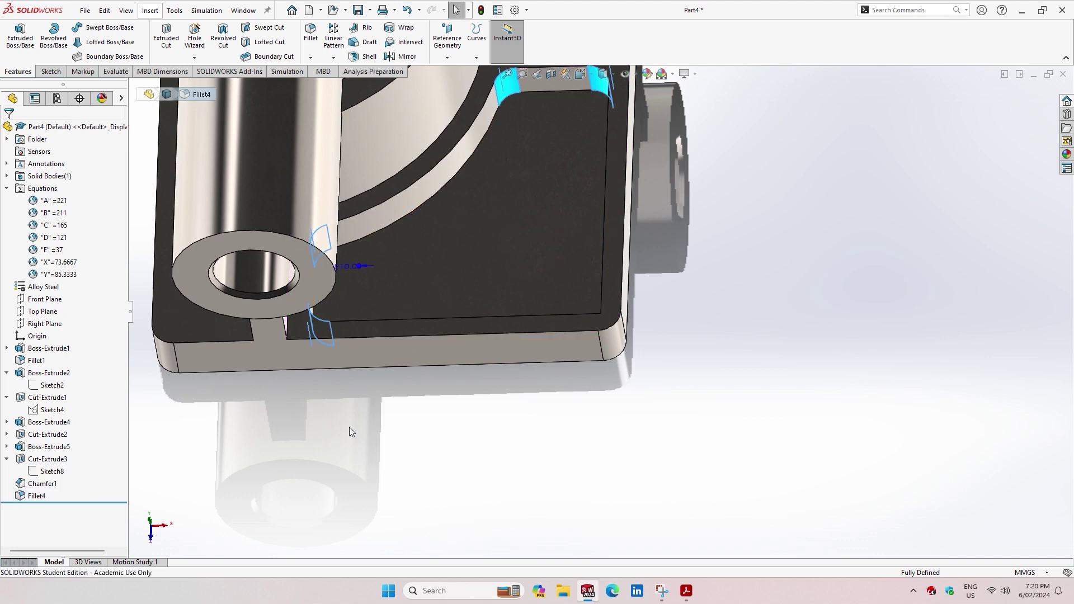
mouse_move(769, 253)
middle_mouse_down()
mouse_move(799, 329)
mouse_move(698, 327)
middle_mouse_up()
scroll(613, 341, "down", 5)
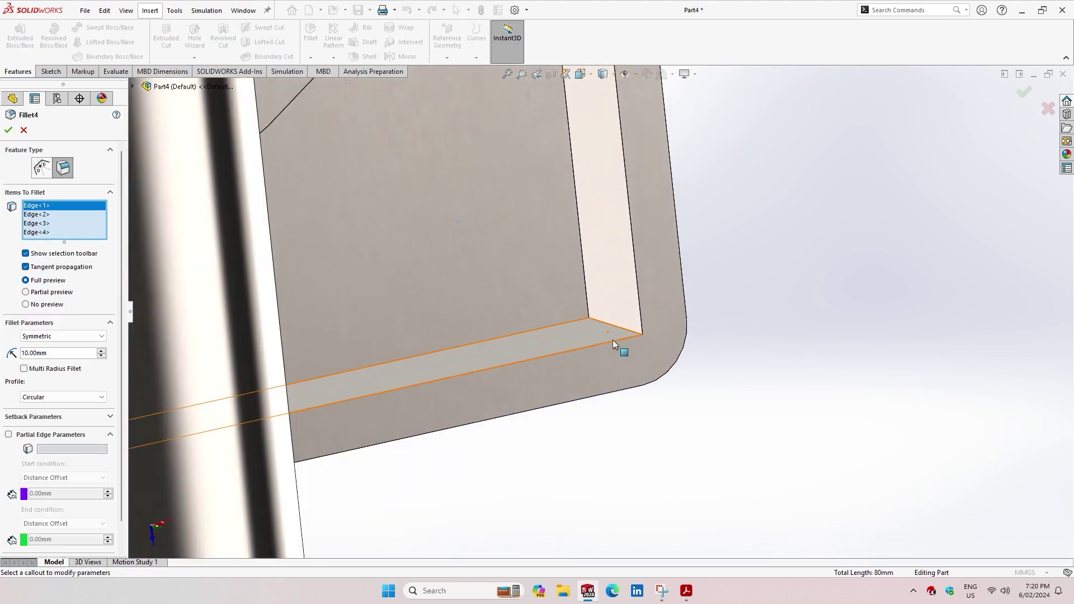
scroll(610, 329, "down", 1)
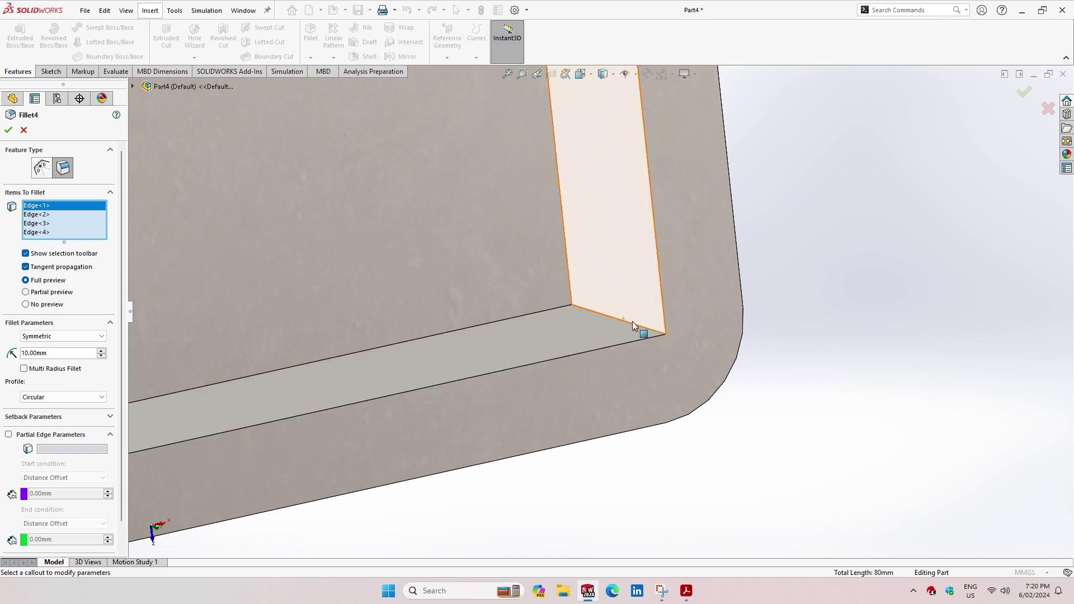
left_click(634, 327)
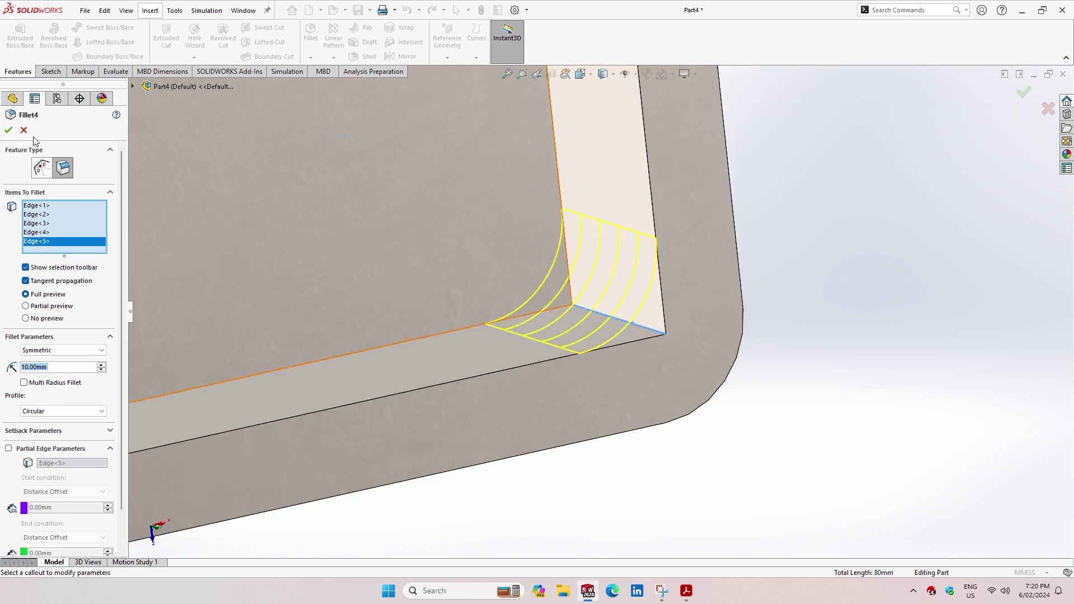
left_click(8, 130)
scroll(533, 363, "up", 3)
scroll(534, 363, "up", 2)
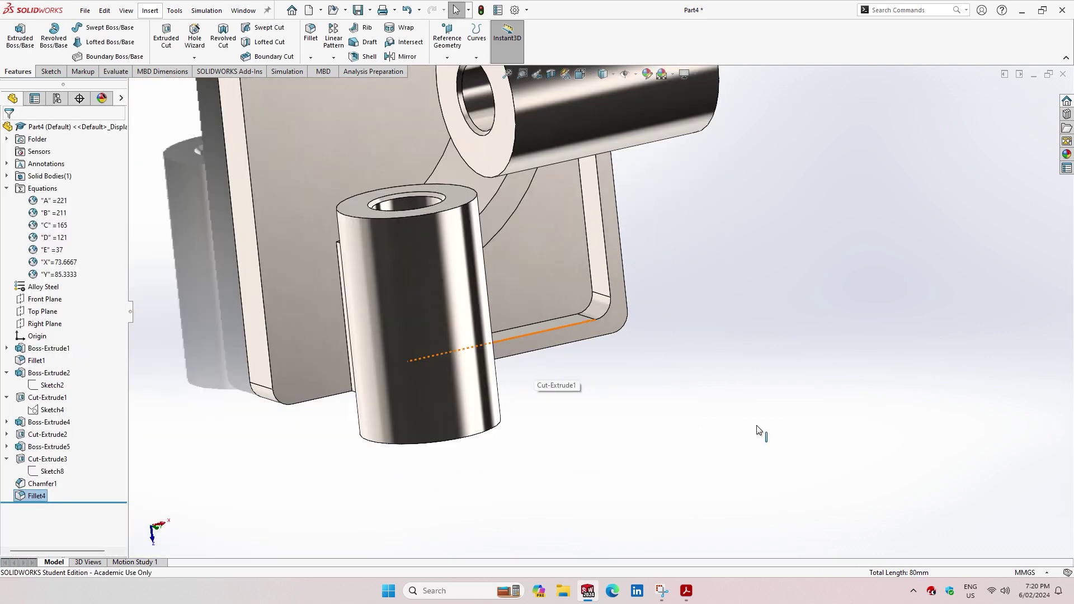
mouse_move(758, 431)
middle_mouse_down()
mouse_move(571, 249)
mouse_move(918, 443)
mouse_move(905, 443)
mouse_move(914, 456)
mouse_move(888, 374)
middle_mouse_up()
- Save the updated bracket part after a quick look at the model
scroll(571, 249, "up", 3)
scroll(571, 248, "down", 3)
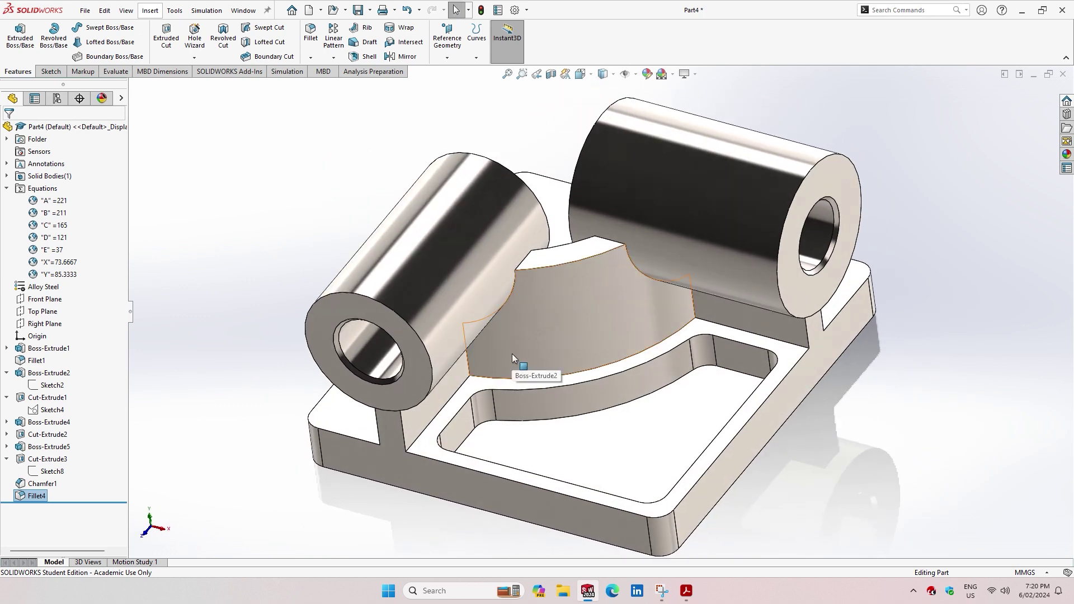
scroll(771, 447, "up", 2)
scroll(730, 401, "down", 2)
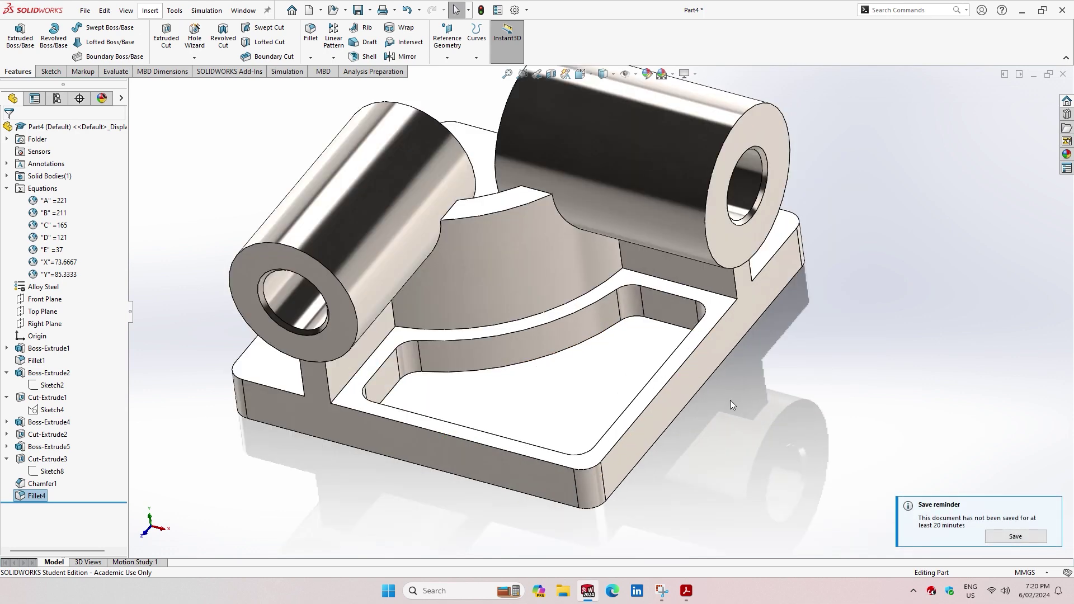
left_click(1016, 537)
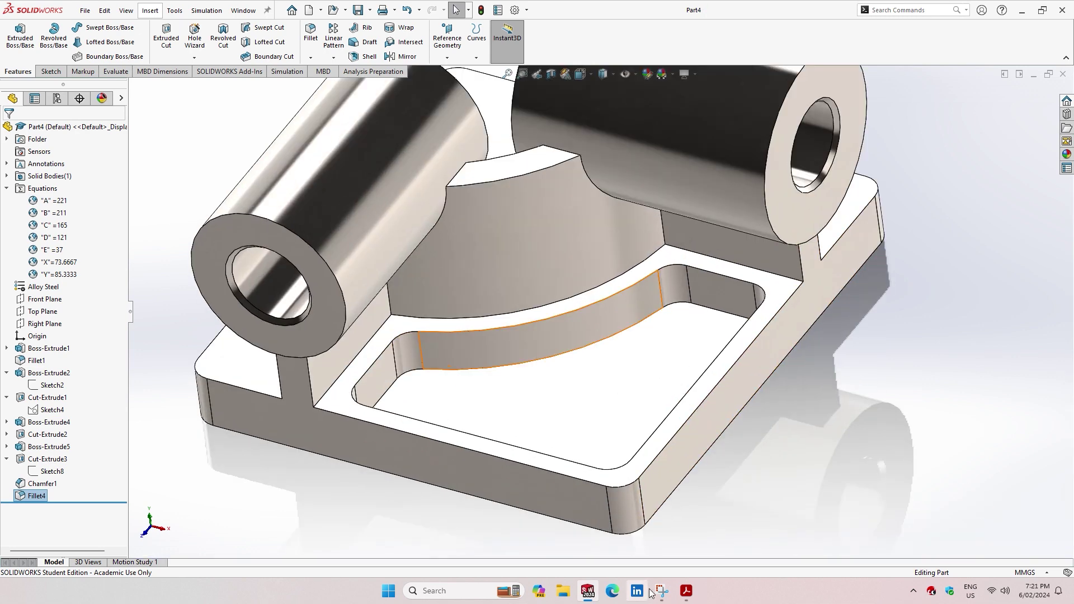
- Compare the bracket with the Stage 2 drawing in the exam PDF
key("alt+Tab")
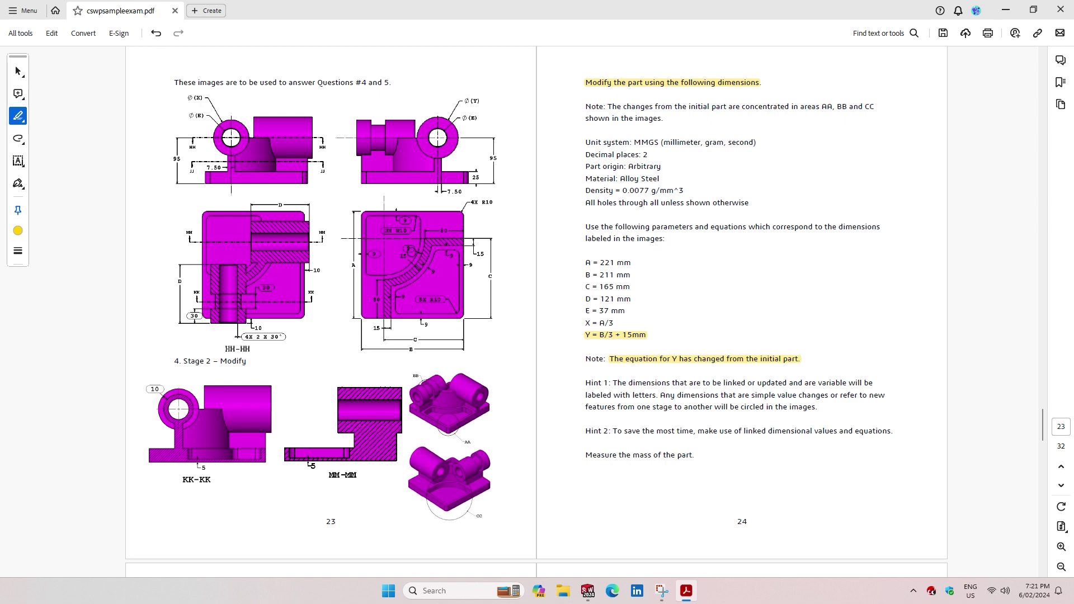
scroll(590, 410, "up", 2)
scroll(556, 414, "down", 2)
left_click(587, 591)
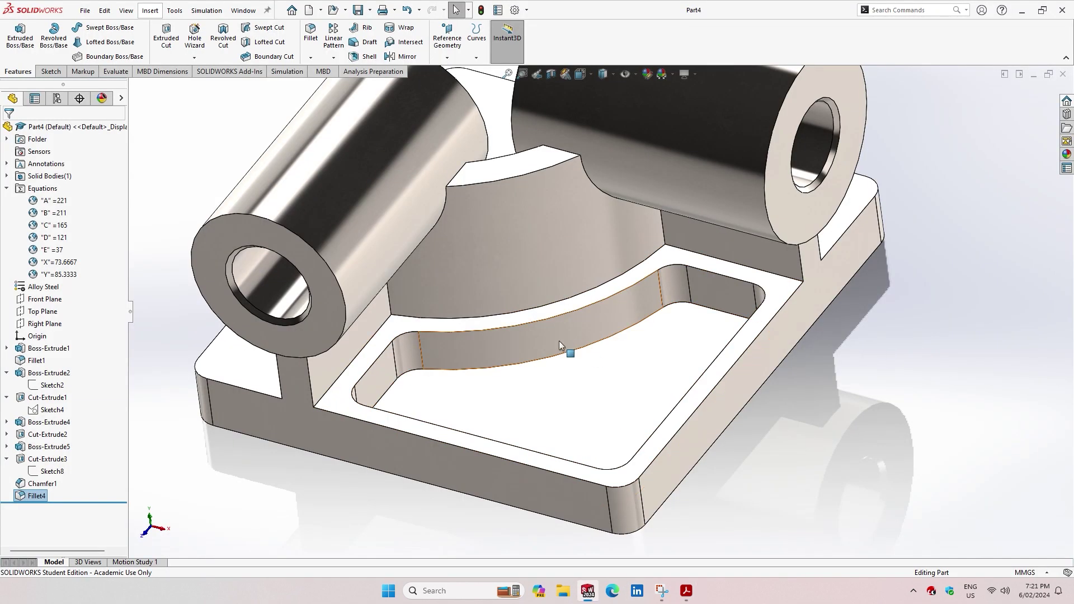
- Open a new Sketch11 on the bracket's top face, viewed normal to it
key("ctrl+5")
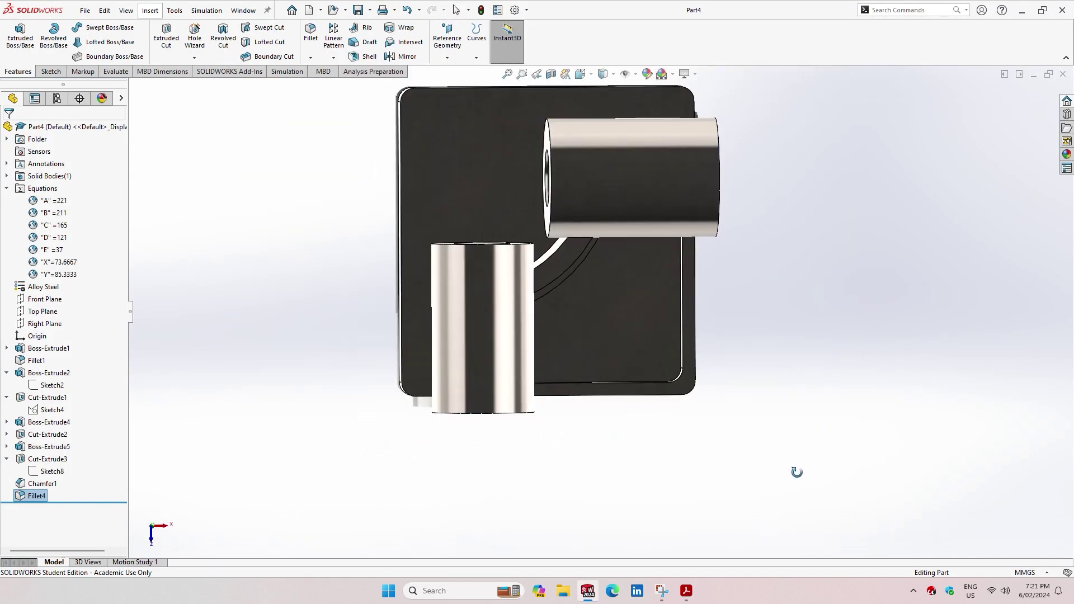
right_click(455, 136)
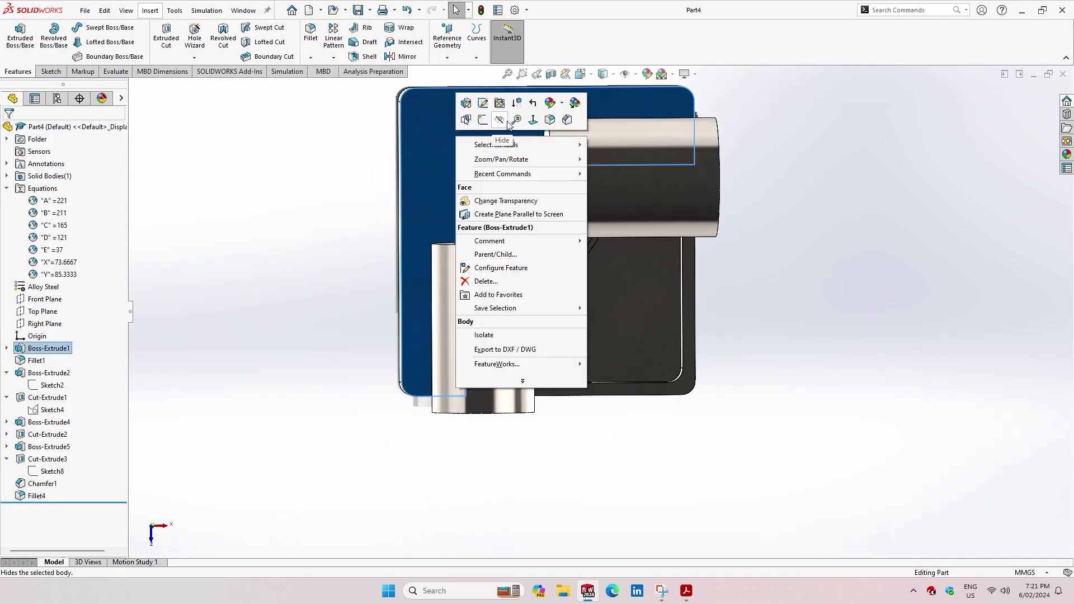
left_click(535, 122)
right_click(525, 214)
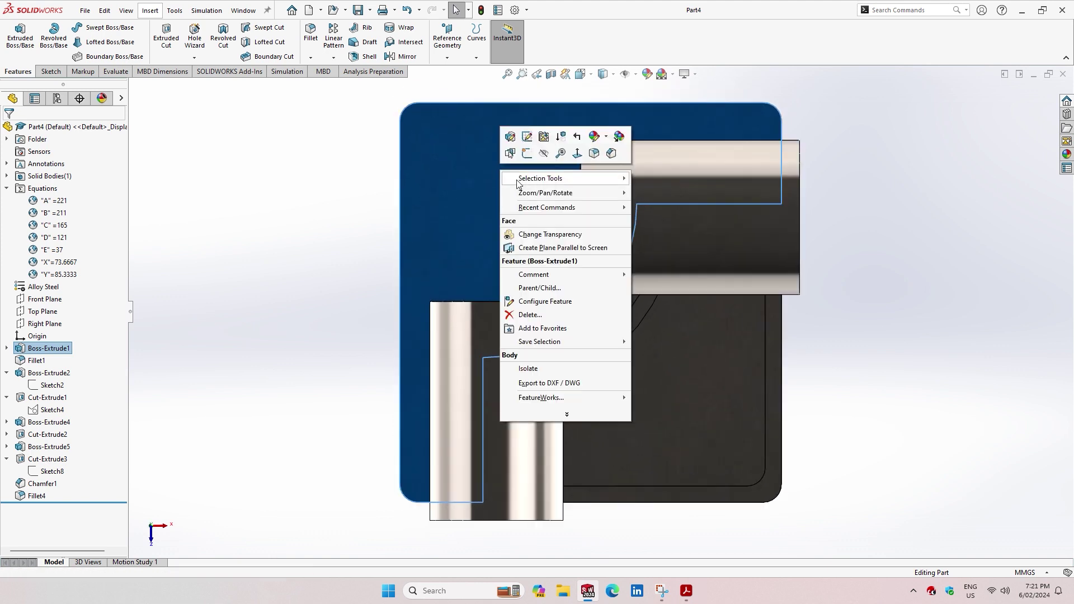
left_click(528, 157)
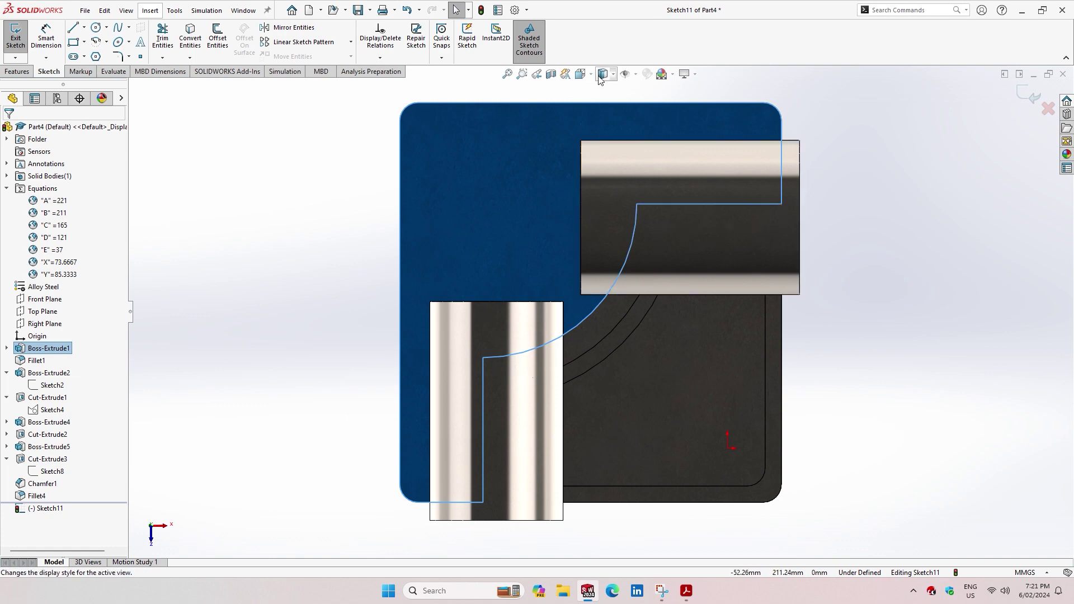
left_click(551, 74)
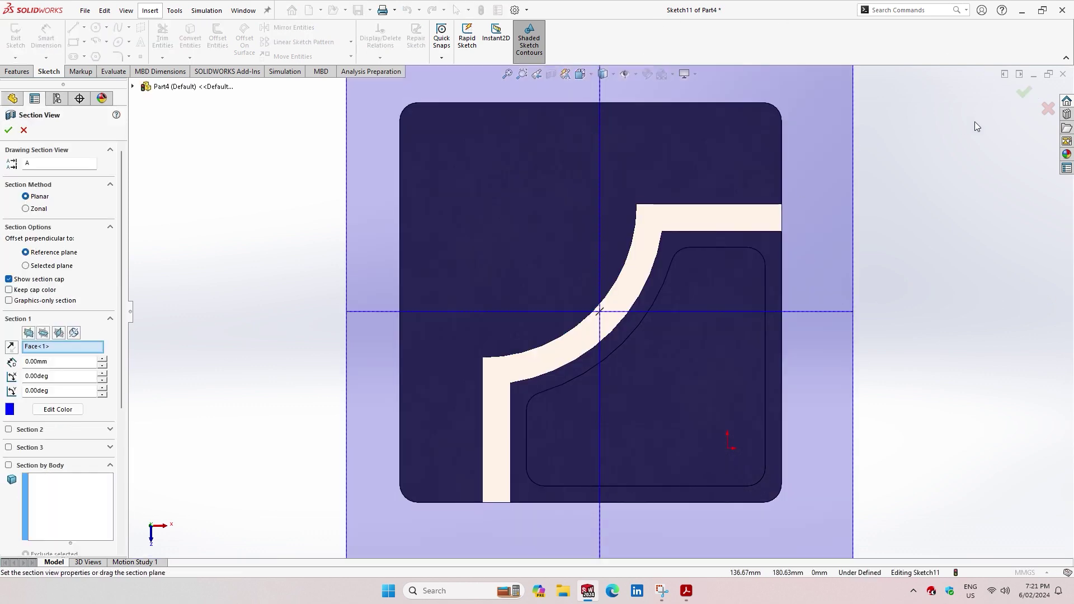
left_click(1025, 94)
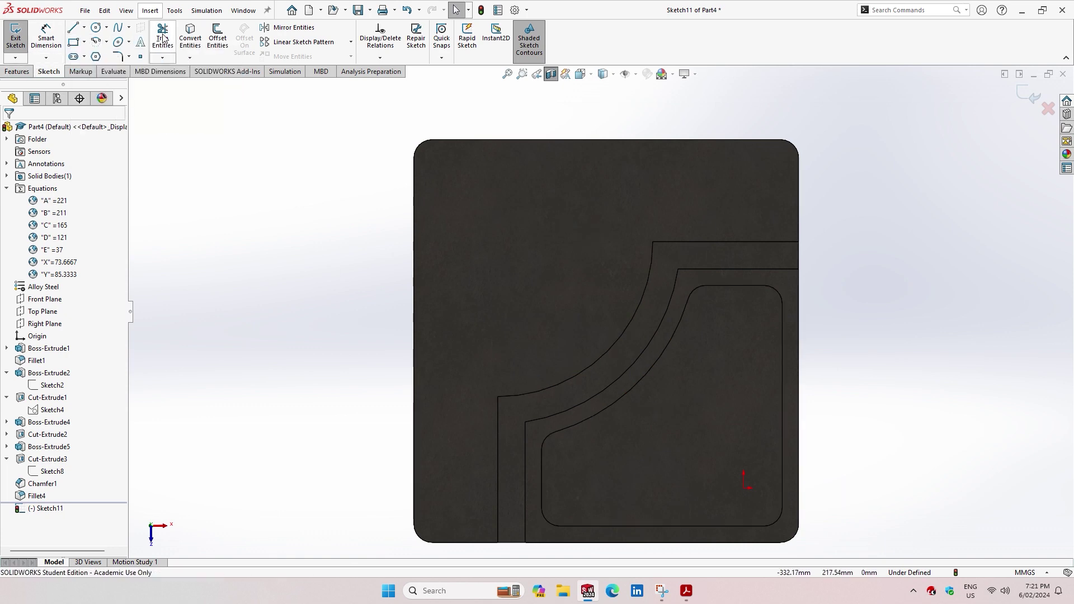
- Preview a reversed 9.00 mm offset of the top face outline, confirming 9 on the exam drawing
left_click(218, 41)
left_click(588, 365)
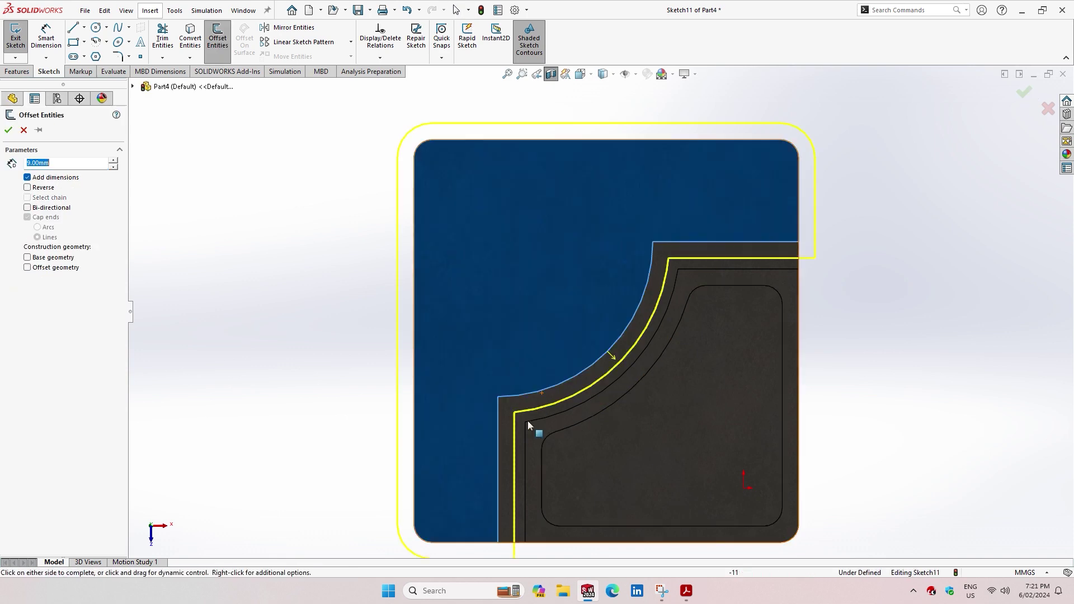
left_click(35, 188)
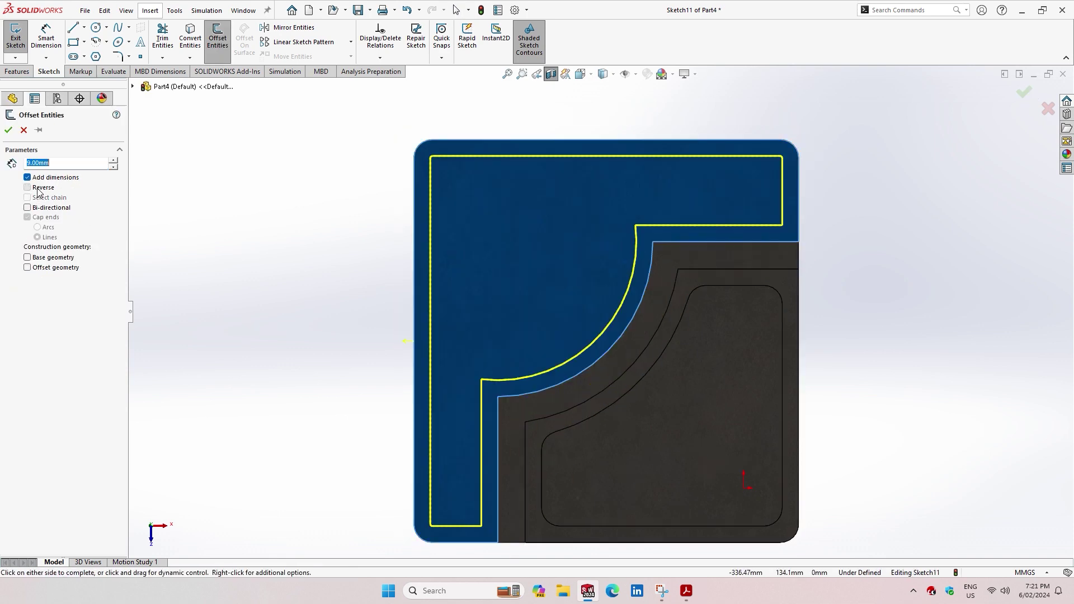
left_click(687, 591)
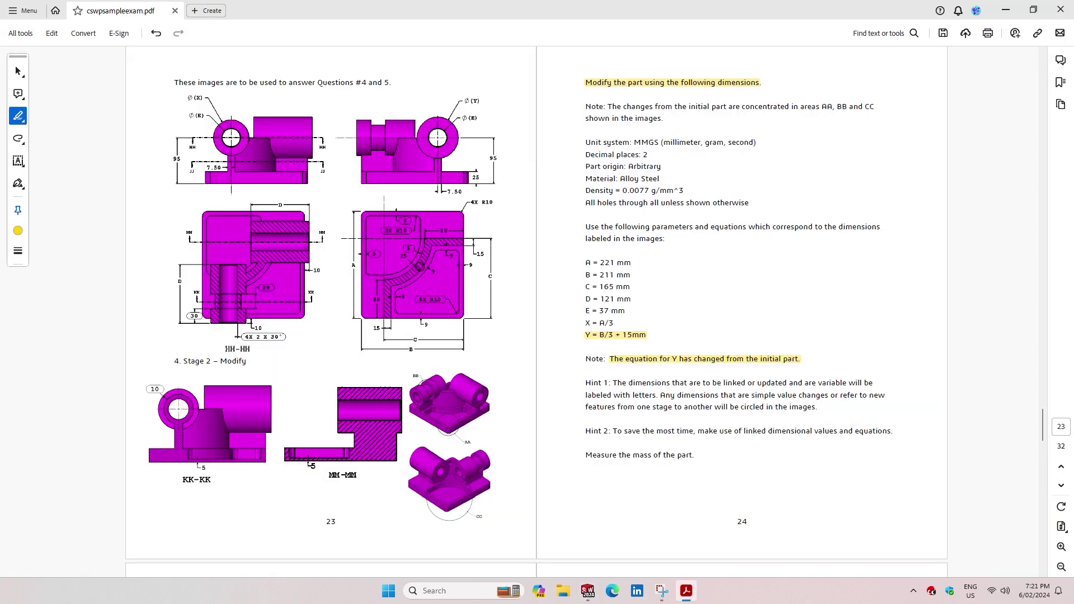
left_click_drag(399, 249, 416, 249)
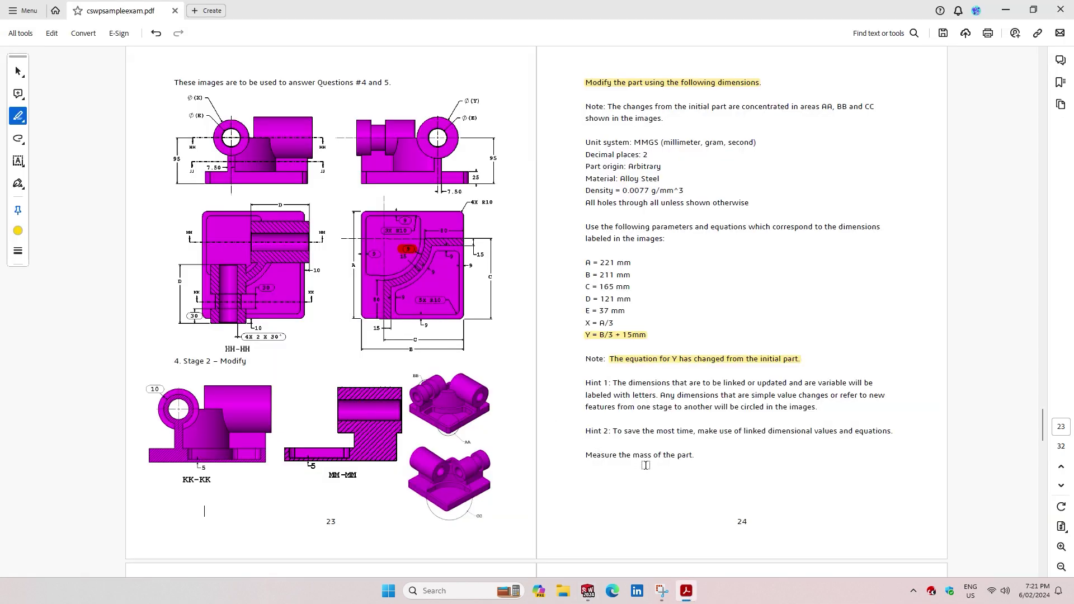
left_click(1005, 10)
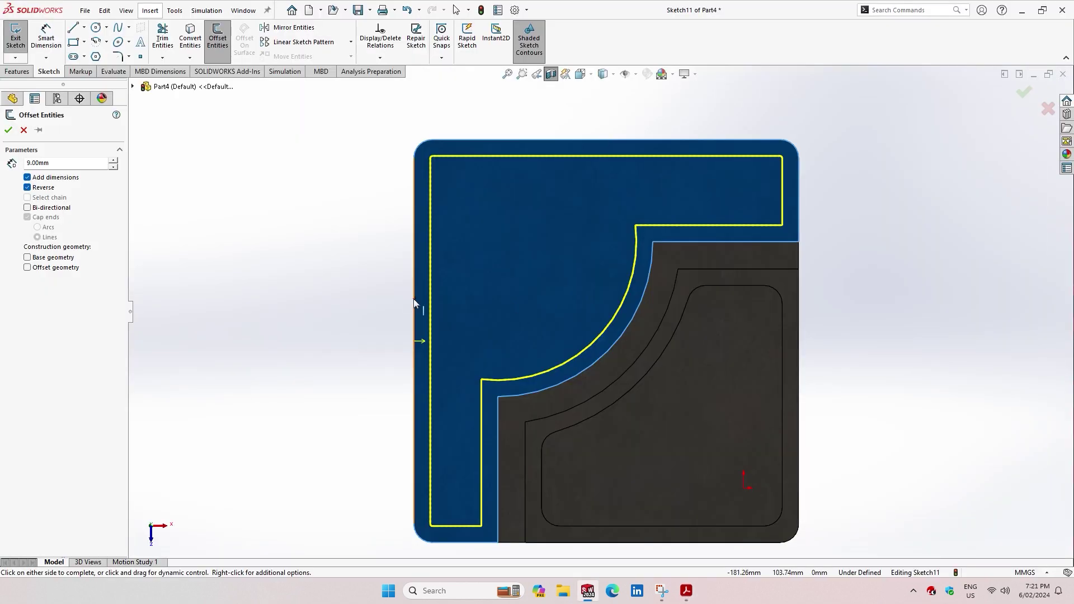
- Accept the 9 mm inward offset of the face outline
left_click(11, 133)
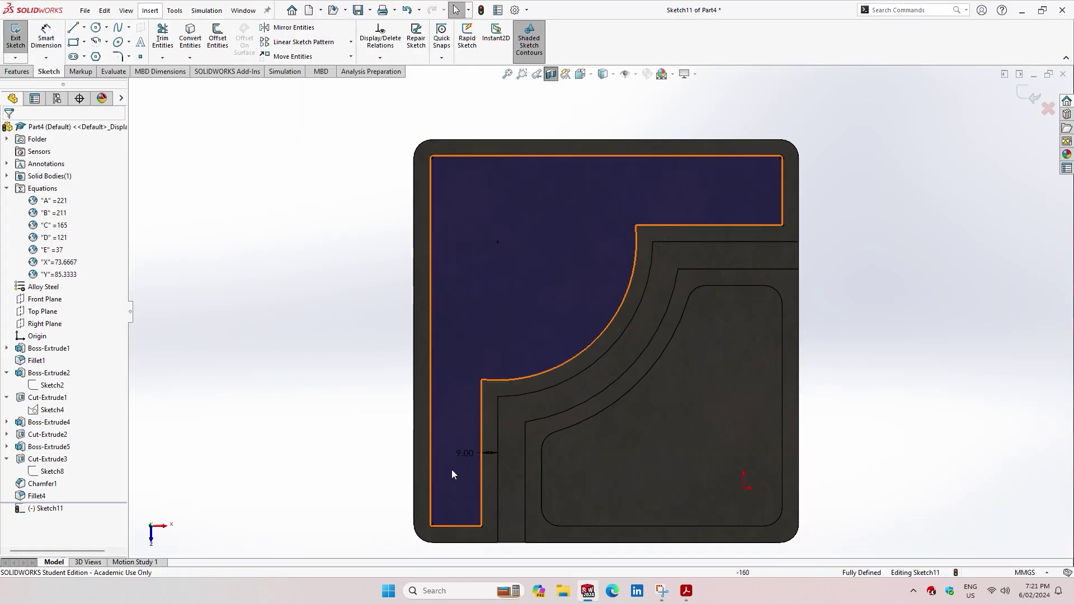
scroll(502, 388, "down", 3)
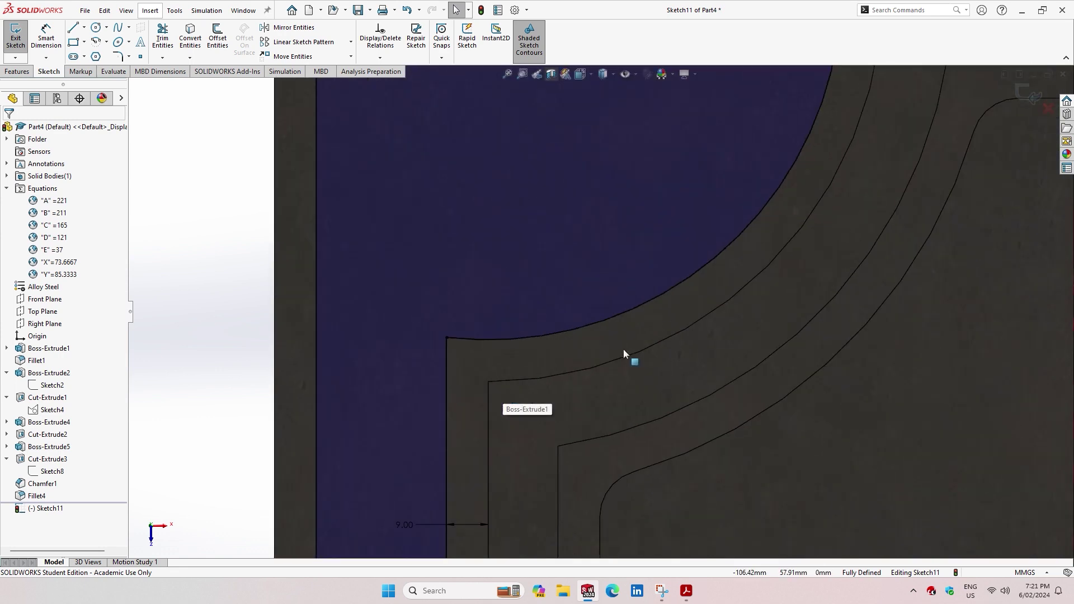
scroll(618, 350, "up", 4)
scroll(734, 232, "down", 2)
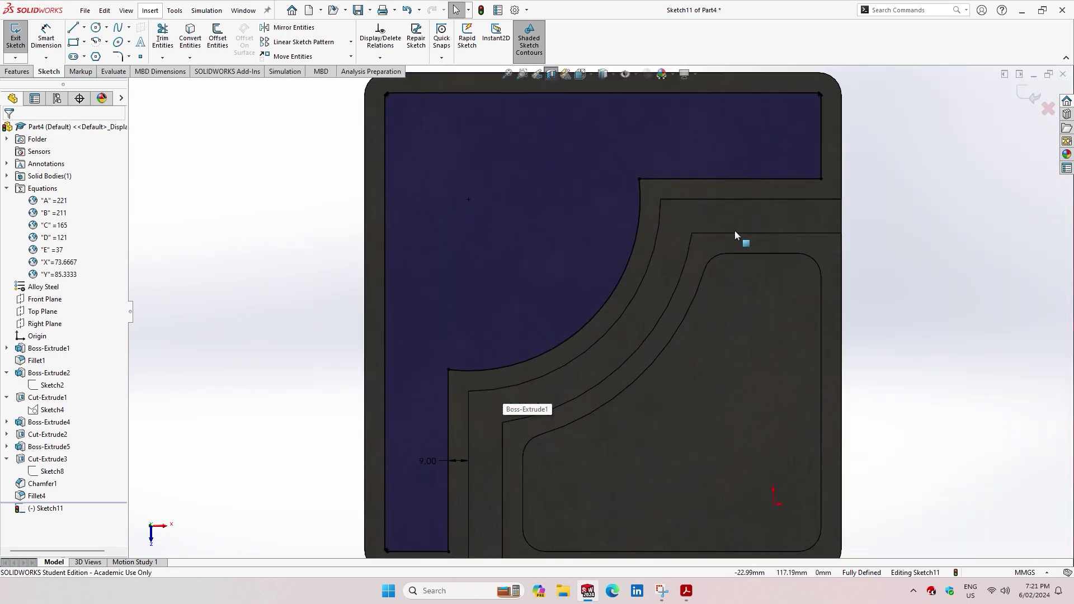
- Sketch a horizontal line starting at the arc's end point
key("l")
scroll(517, 378, "down", 2)
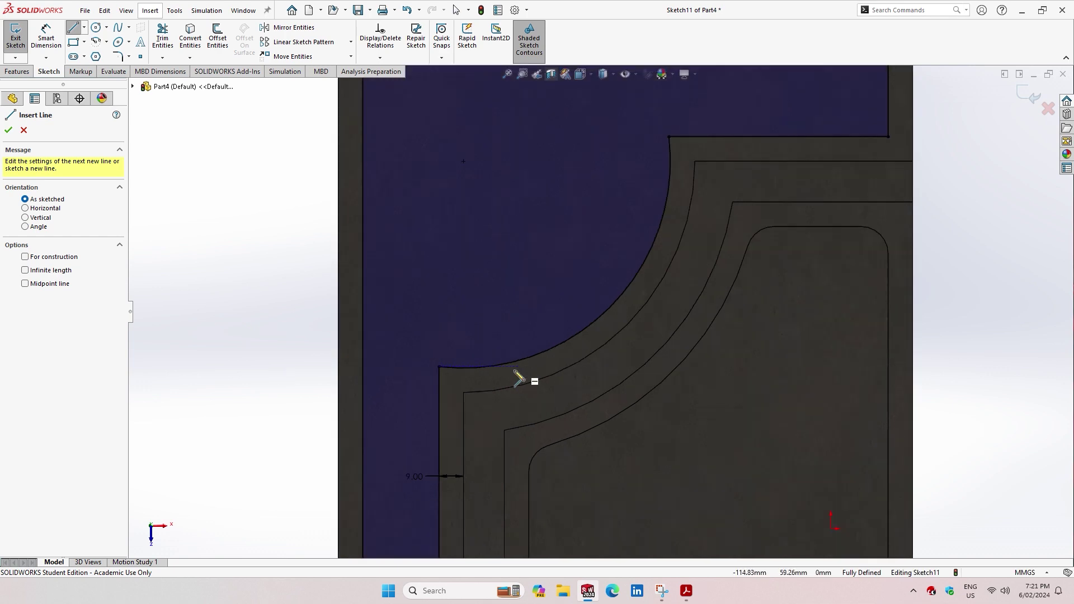
scroll(517, 377, "down", 2)
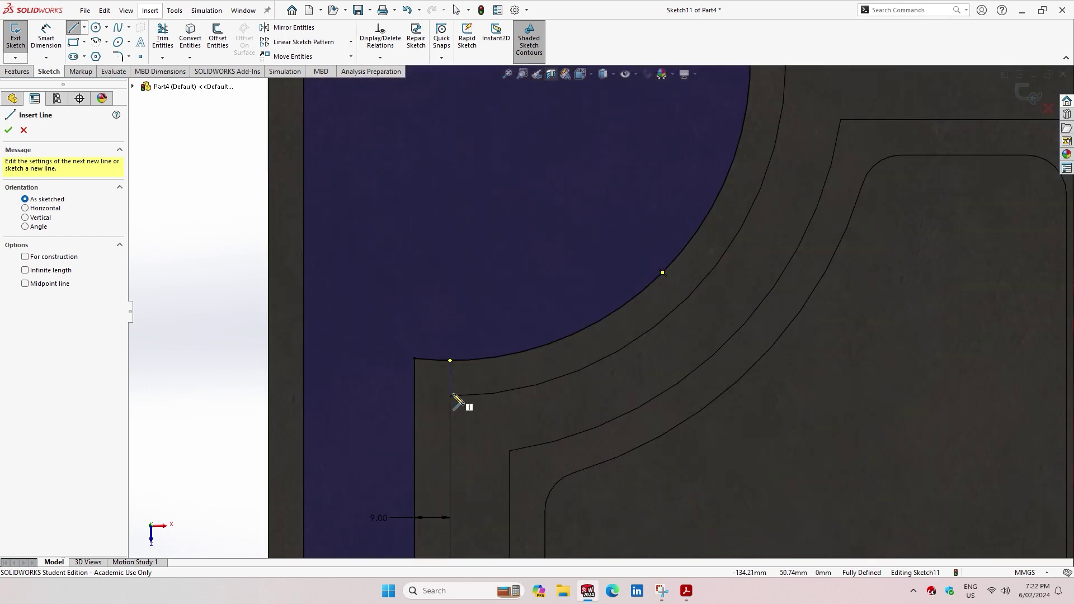
left_click(451, 362)
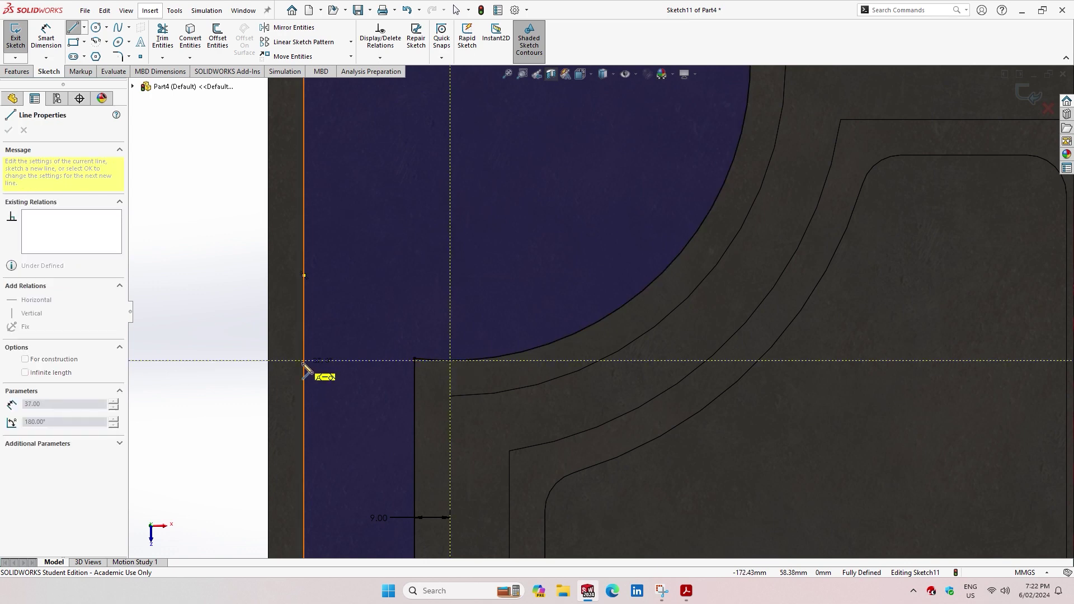
left_click(304, 361)
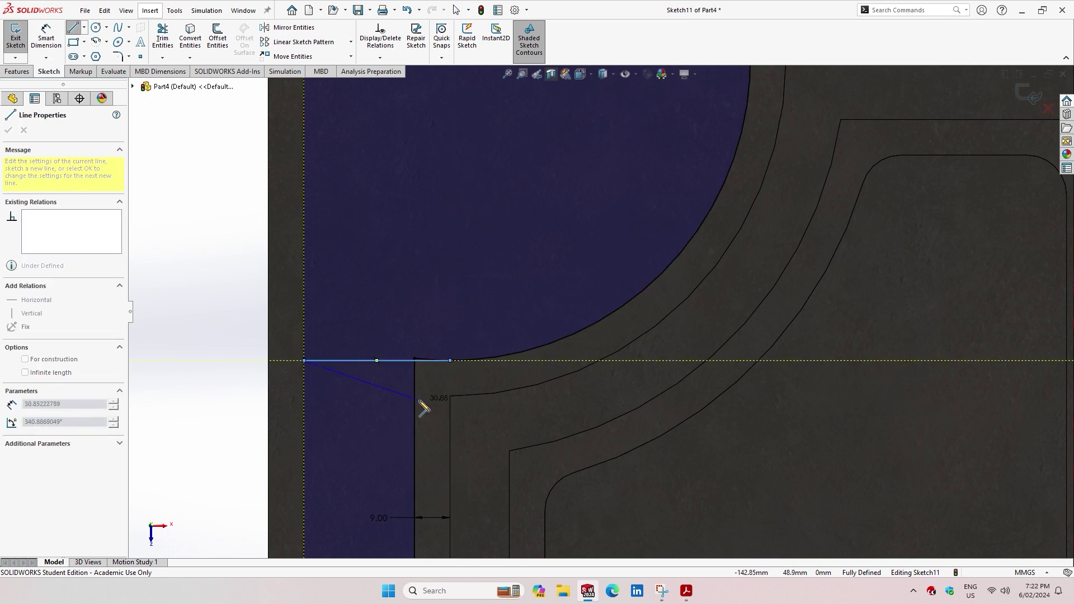
key("Escape")
key("f")
scroll(728, 174, "down", 3)
scroll(674, 167, "down", 3)
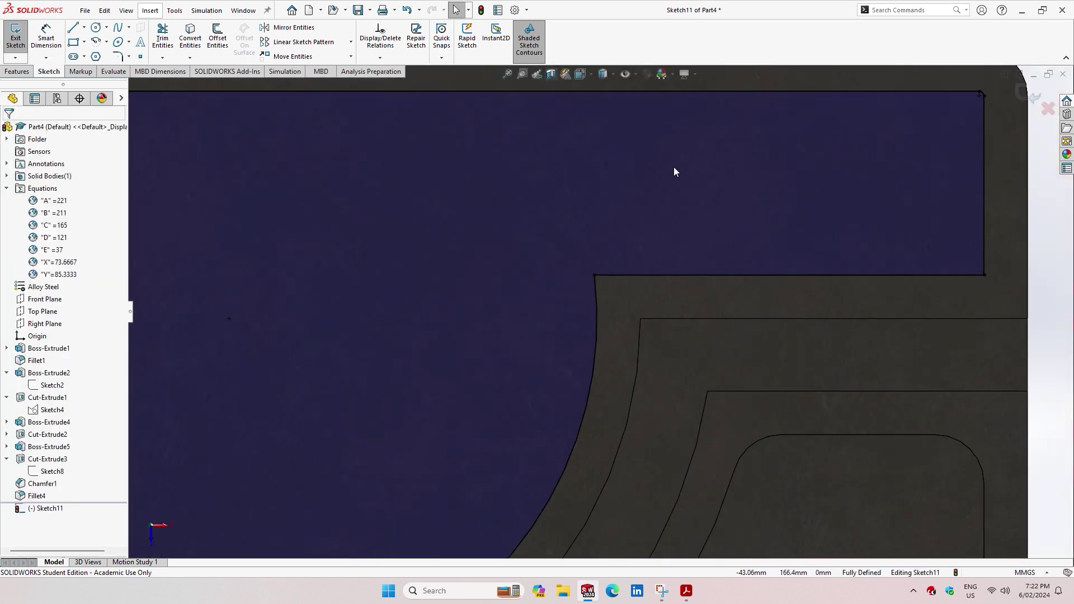
scroll(674, 167, "up", 2)
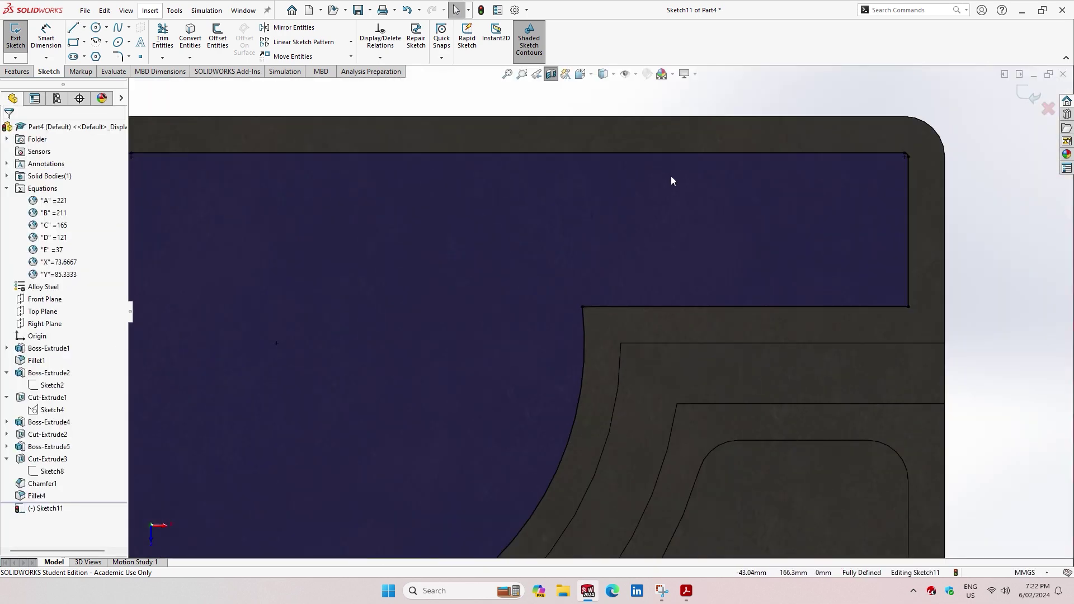
- Draw a vertical line from the arc's end to the top edge, then check the exam PDF
left_click(73, 28)
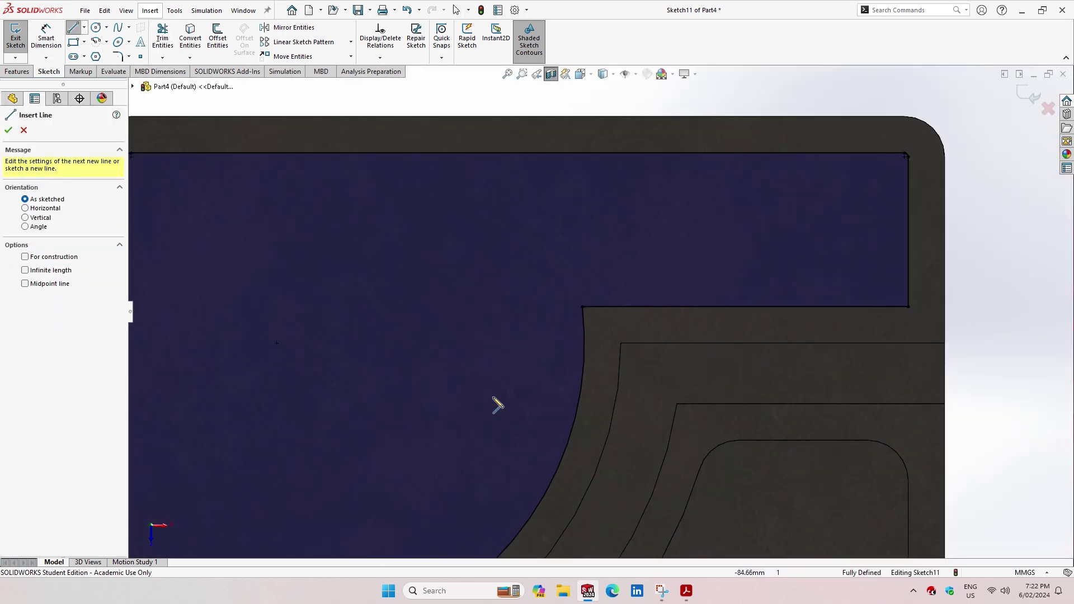
left_click(585, 344)
left_click(585, 153)
key("Escape")
scroll(641, 374, "up", 2)
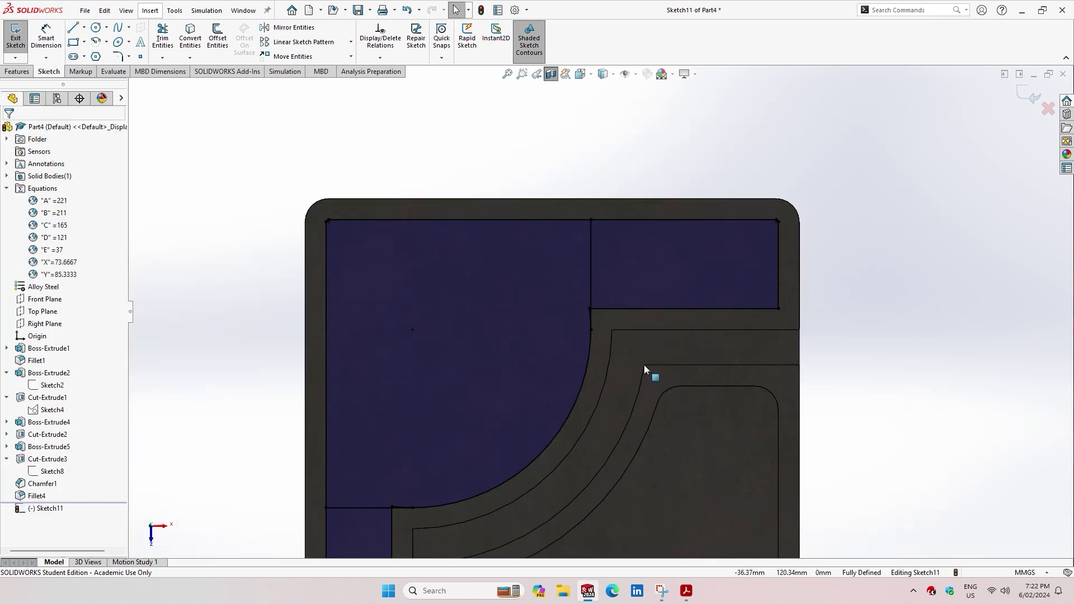
scroll(640, 376, "up", 1)
left_click(686, 591)
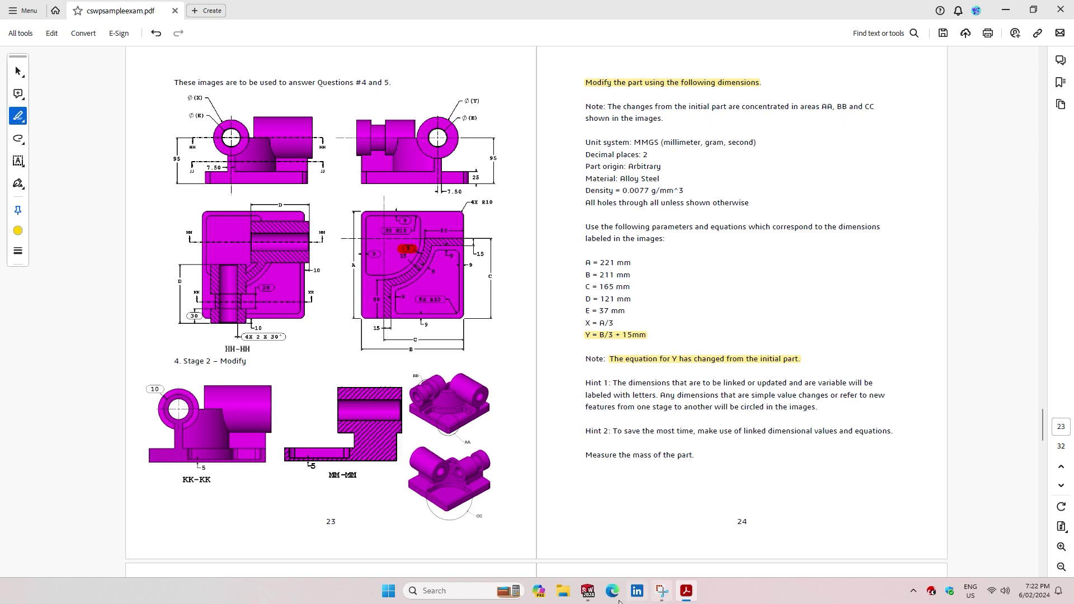
left_click(587, 591)
- Power-trim the upper-right region's lines and the short curve beside the vertical line
scroll(601, 294, "down", 5)
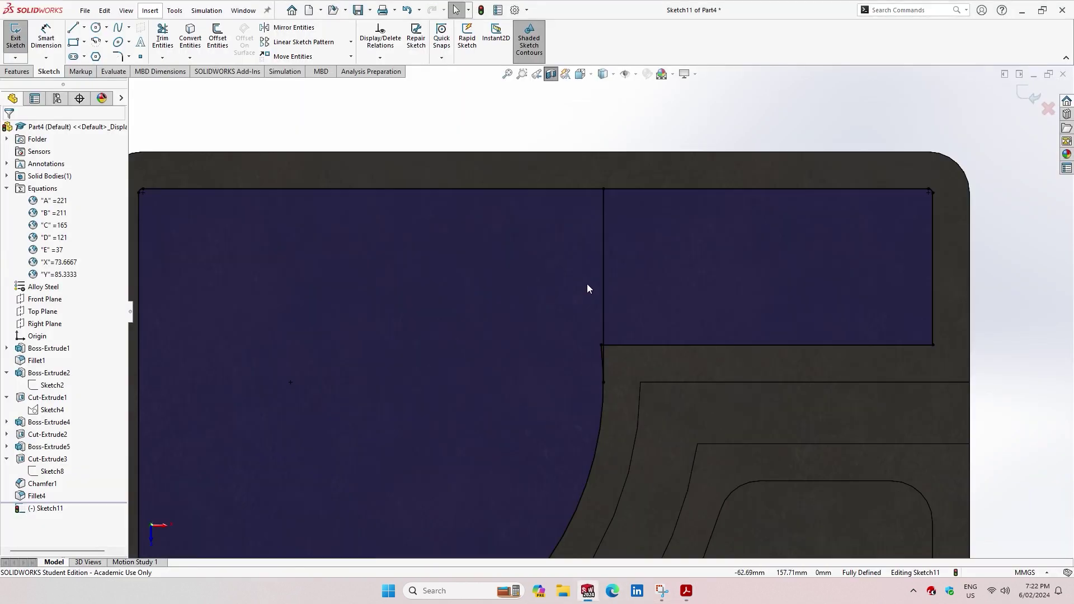
left_click(163, 39)
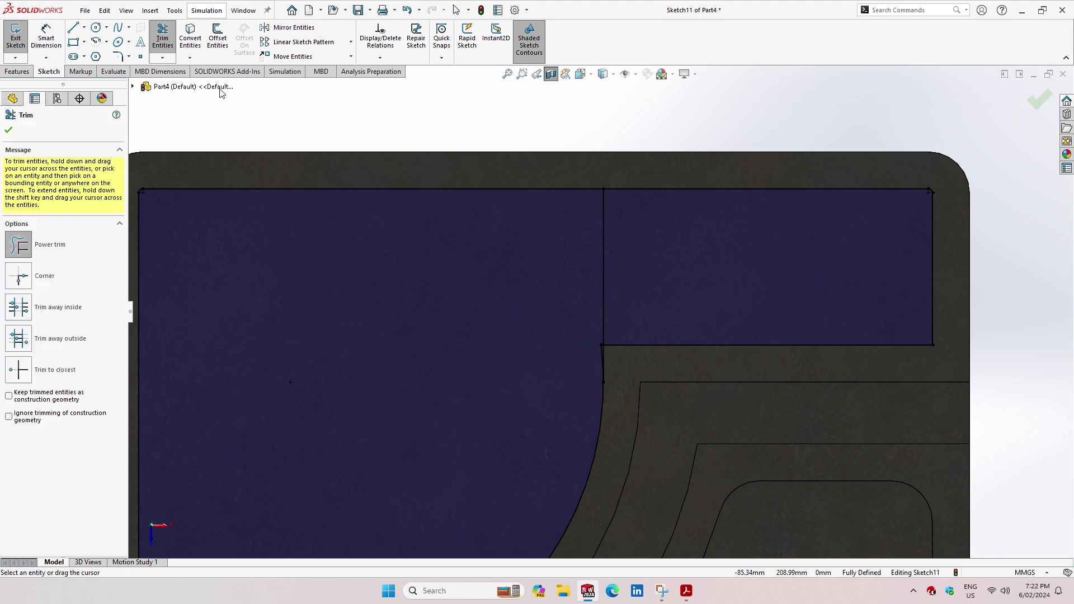
left_click_drag(678, 367, 757, 186)
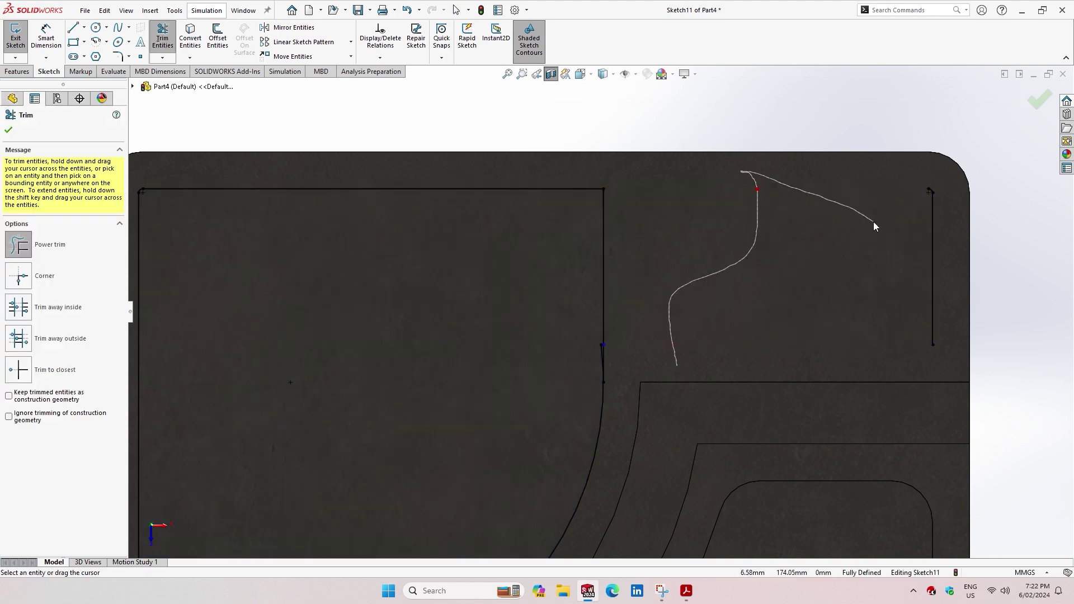
left_click_drag(926, 199, 926, 199)
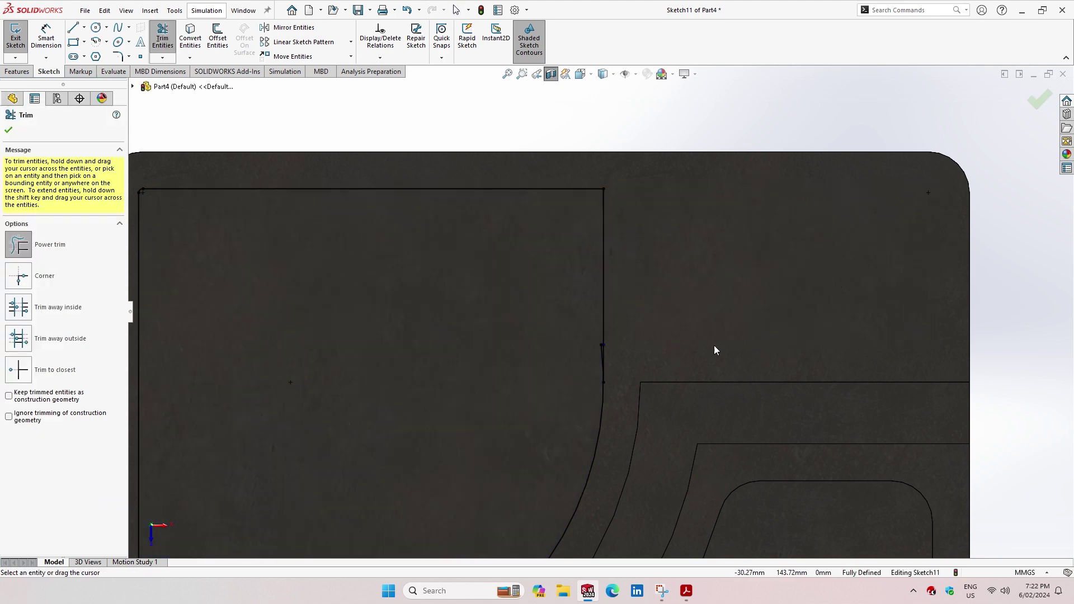
scroll(649, 350, "down", 5)
left_click_drag(528, 368, 532, 350)
scroll(521, 380, "up", 5)
scroll(512, 398, "up", 3)
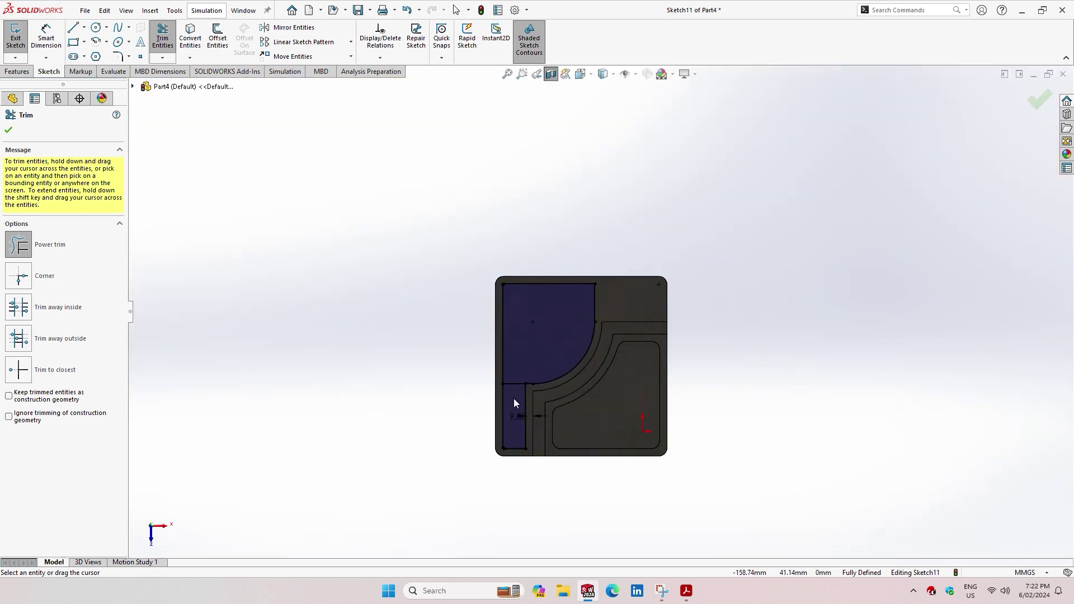
scroll(515, 397, "down", 4)
scroll(549, 369, "down", 3)
scroll(579, 346, "down", 4)
scroll(554, 345, "up", 5)
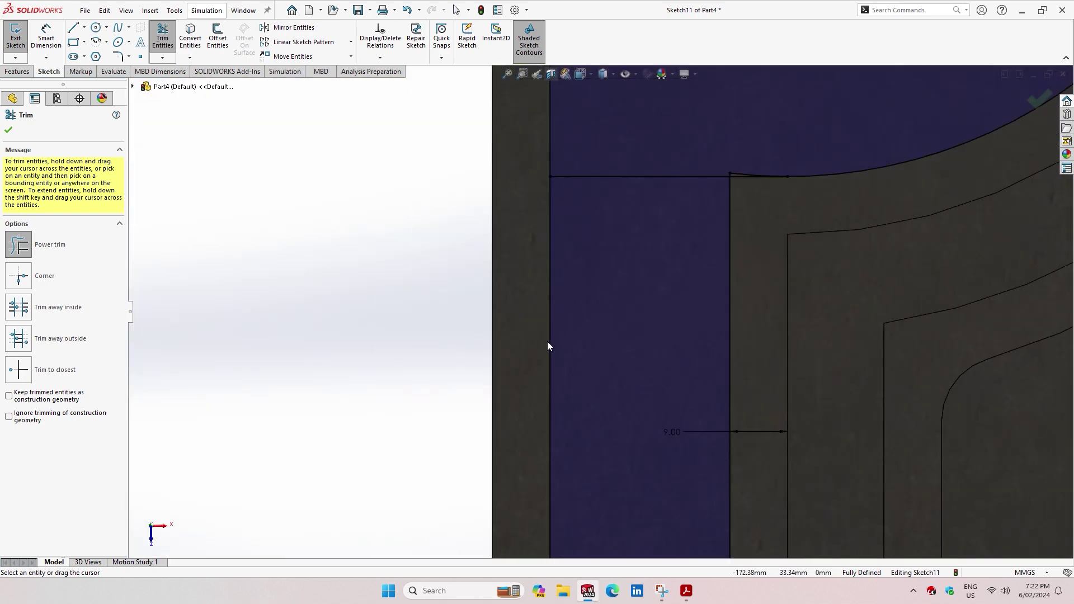
scroll(542, 343, "up", 1)
- Trim away the lower-left vertical line and the small corner arc
left_click_drag(559, 372, 682, 368)
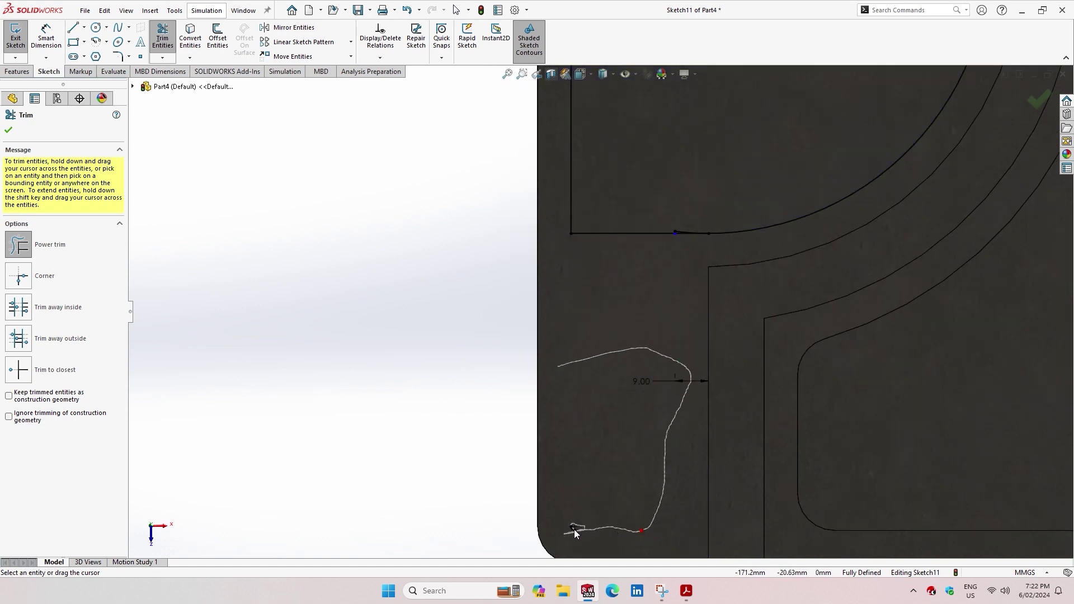
left_click_drag(575, 534, 570, 539)
left_click(573, 532)
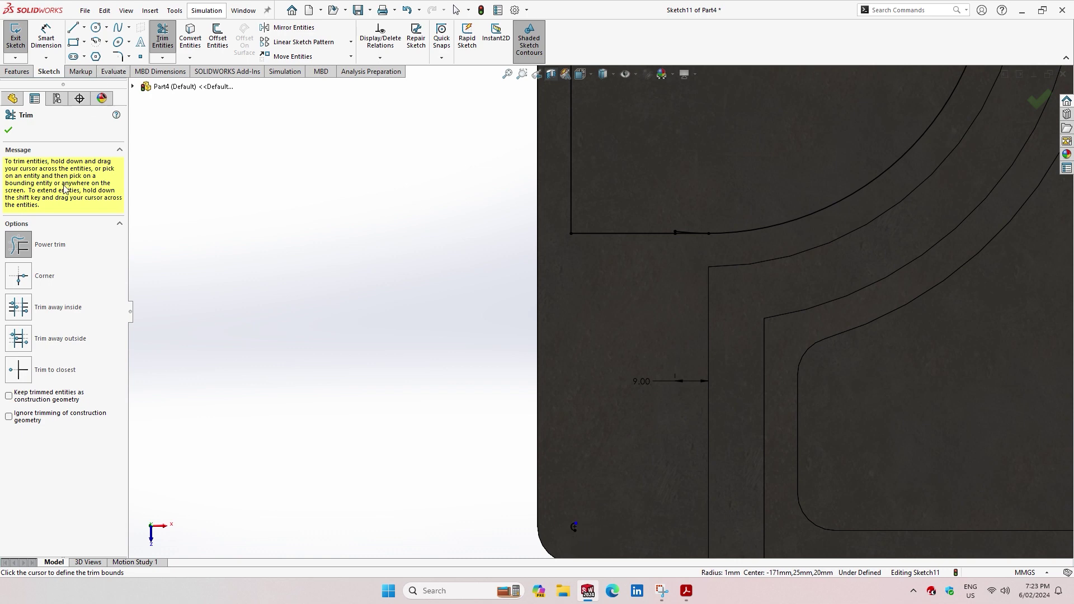
left_click(18, 244)
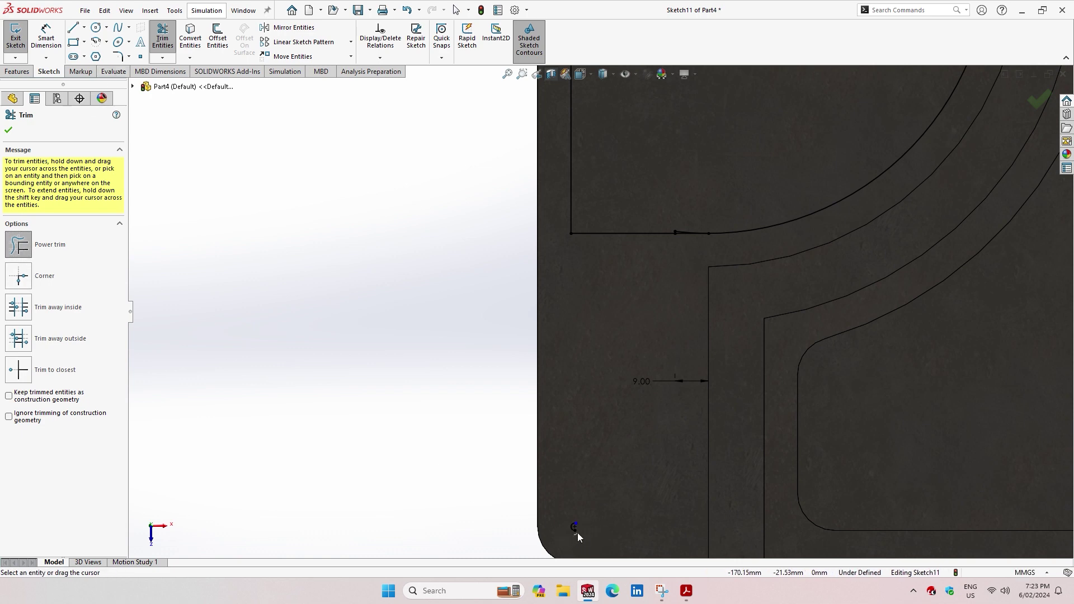
left_click_drag(569, 531, 577, 531)
scroll(658, 272, "down", 3)
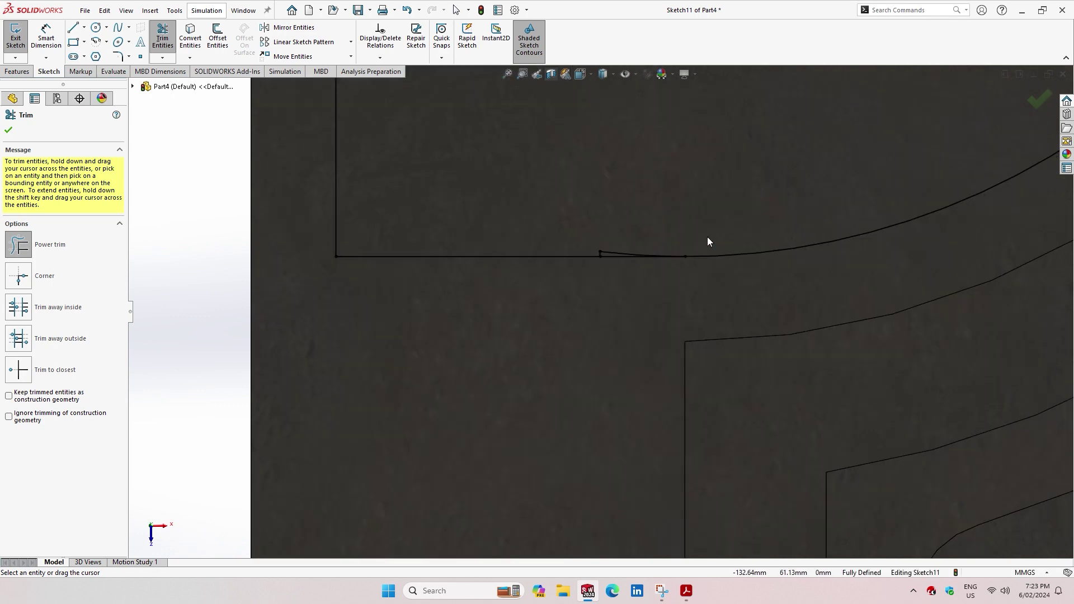
scroll(707, 240, "down", 3)
- Trim the stray sloped line near the arc and finish trimming
left_click_drag(240, 350, 328, 341)
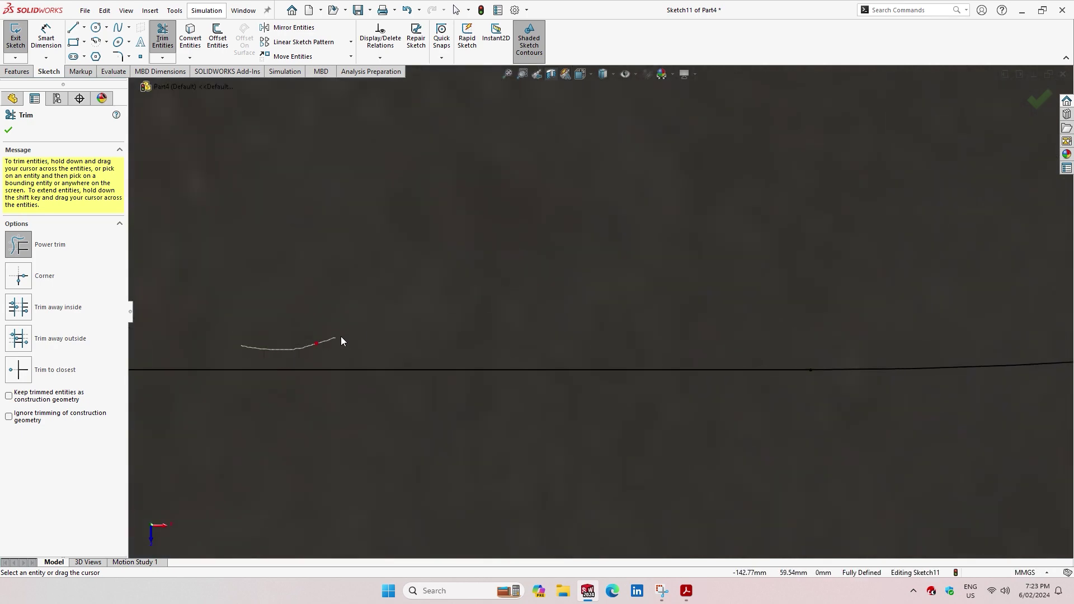
scroll(454, 256, "up", 3)
scroll(516, 245, "up", 3)
scroll(600, 191, "up", 2)
scroll(627, 185, "down", 2)
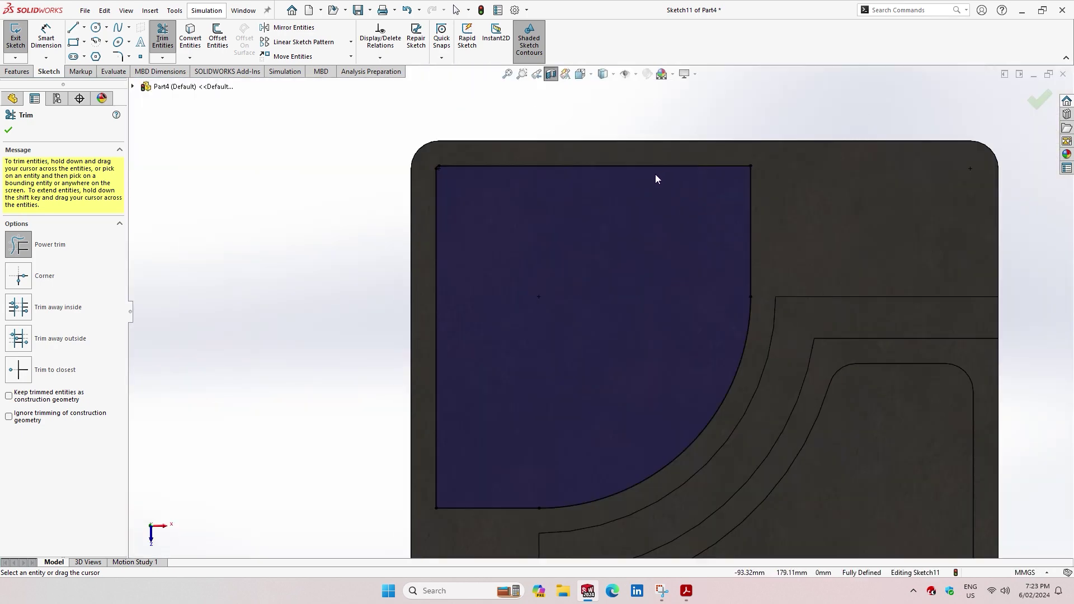
scroll(659, 176, "up", 3)
scroll(560, 279, "down", 4)
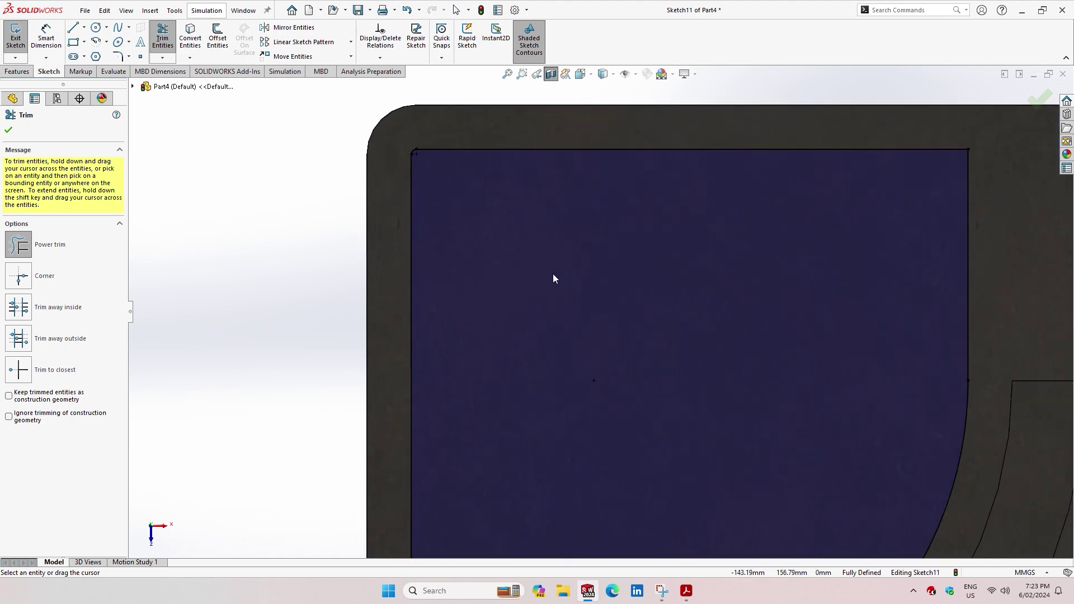
left_click(8, 129)
scroll(533, 251, "down", 2)
scroll(554, 290, "down", 2)
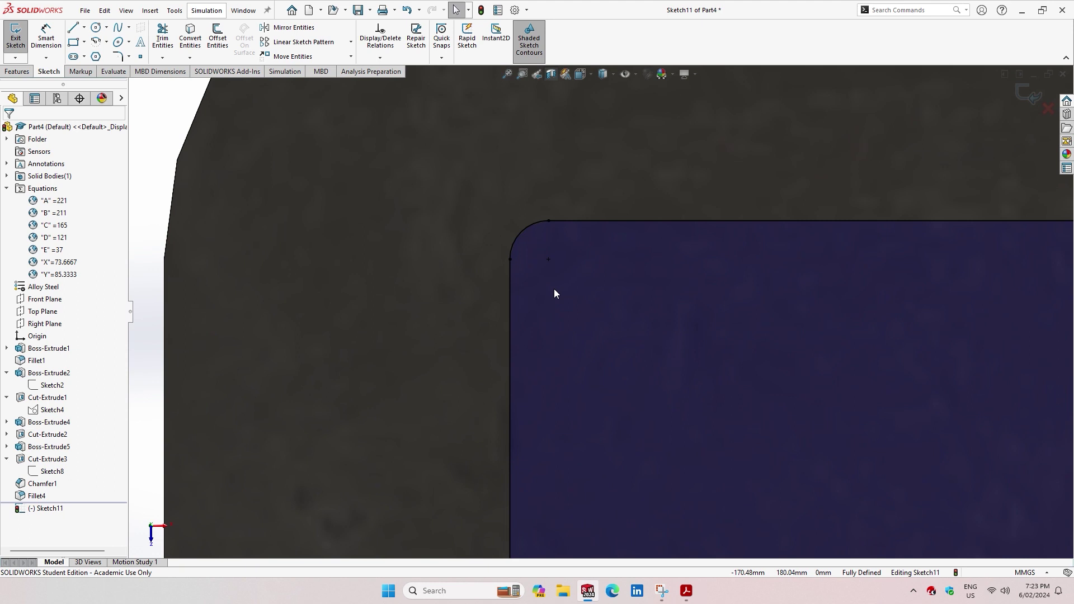
scroll(539, 254, "down", 1)
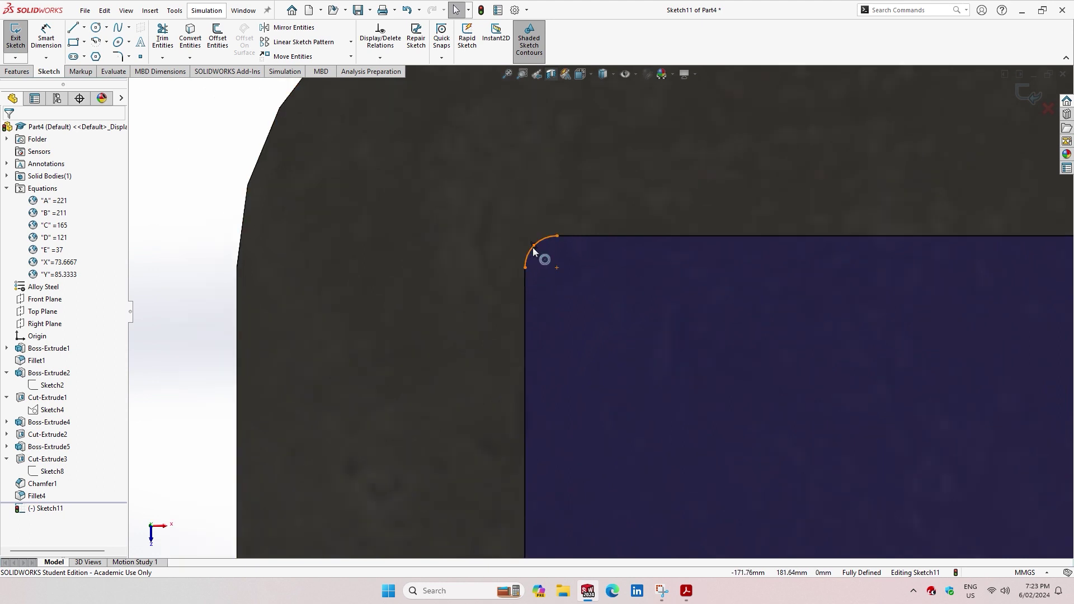
- Close the corner with a short vertical line and a horizontal segment along the top edge
left_click(72, 27)
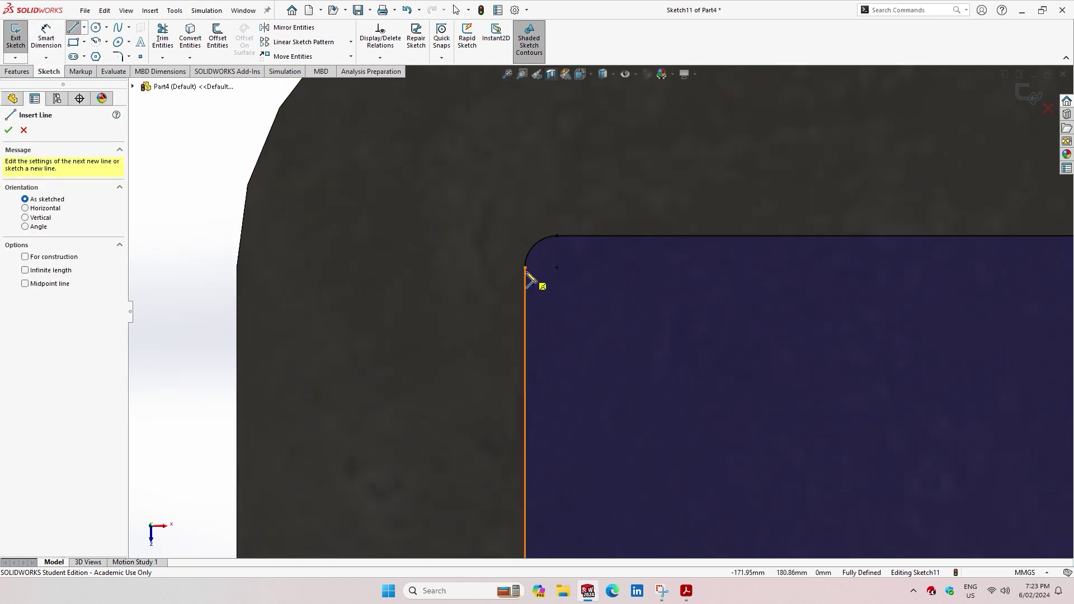
left_click(526, 268)
left_click(524, 236)
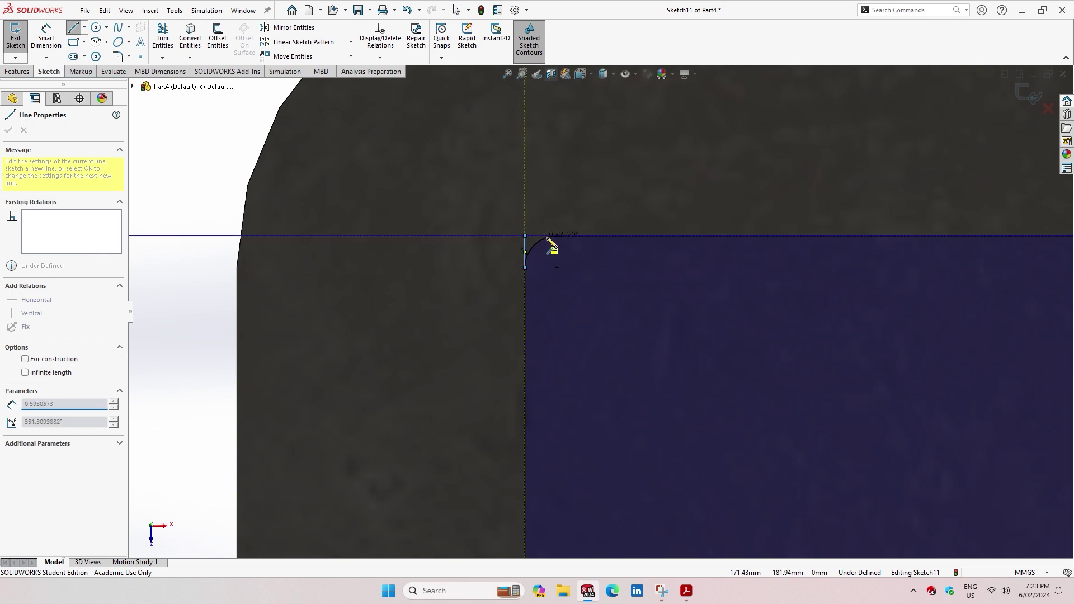
left_click(557, 236)
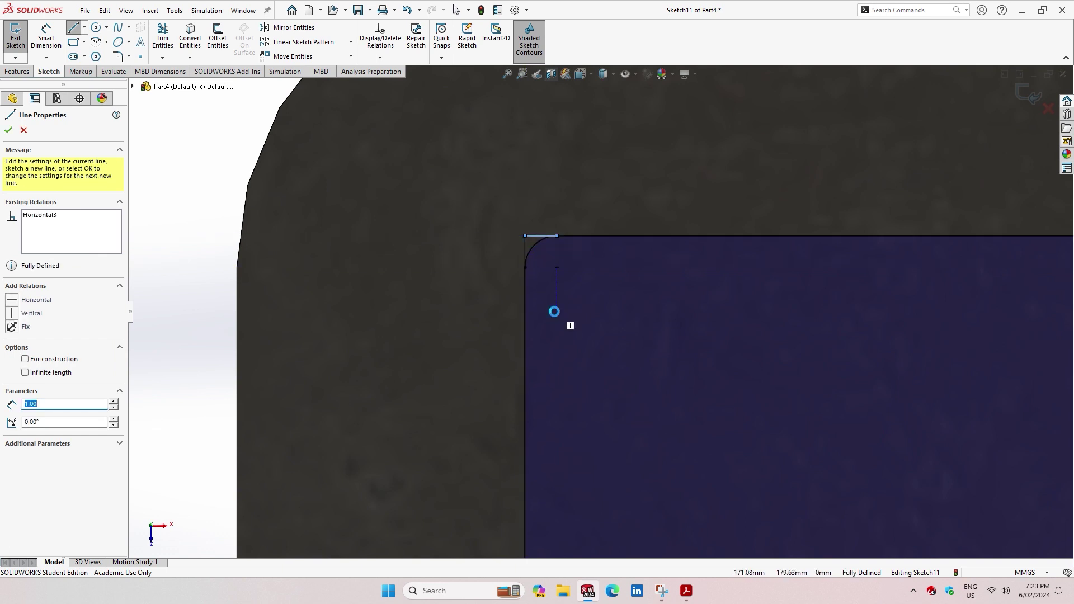
key("Escape")
left_click(535, 245)
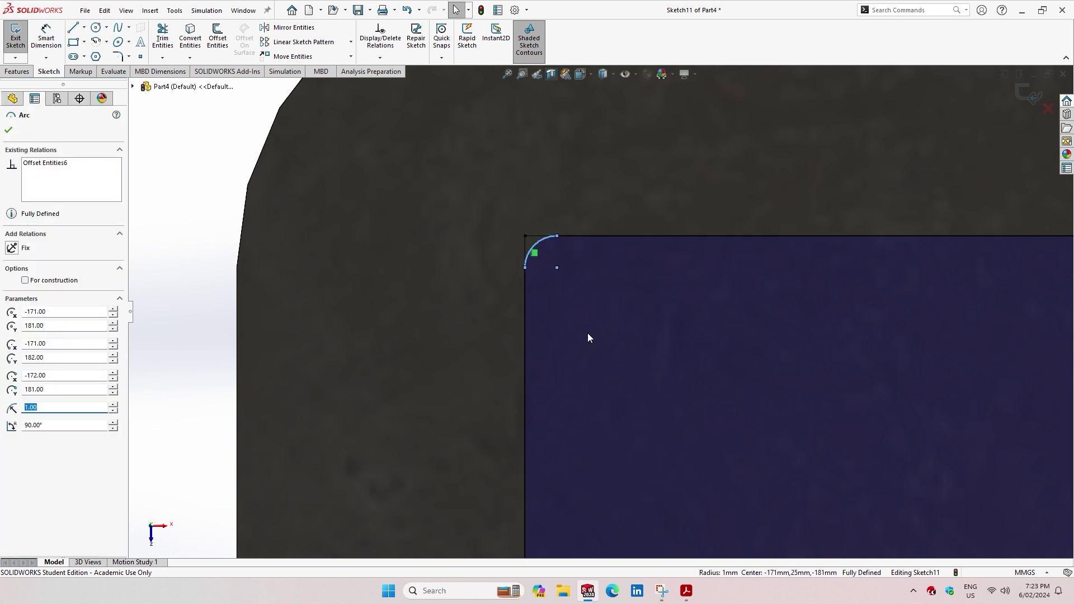
key("Escape")
scroll(579, 325, "up", 3)
scroll(735, 347, "up", 3)
scroll(747, 341, "up", 3)
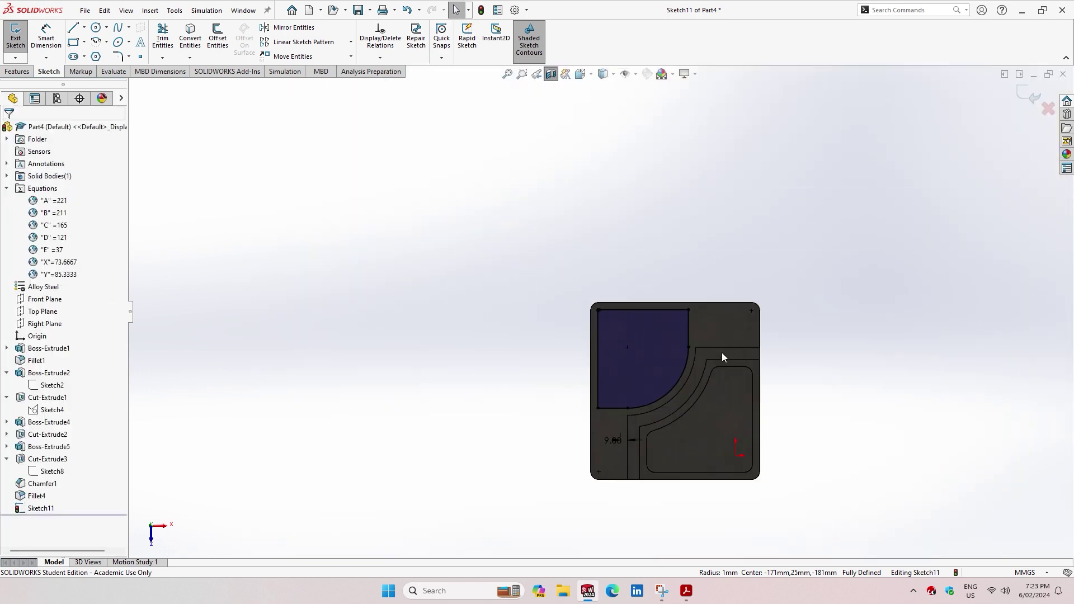
scroll(722, 356, "down", 5)
scroll(591, 226, "down", 2)
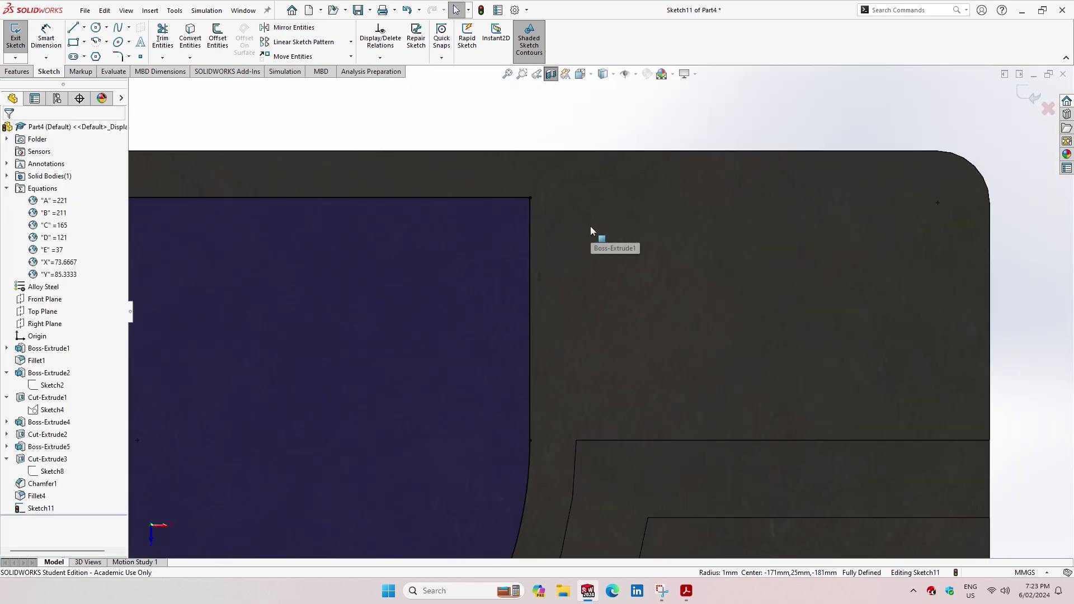
scroll(590, 227, "up", 3)
scroll(588, 229, "up", 3)
scroll(539, 386, "down", 3)
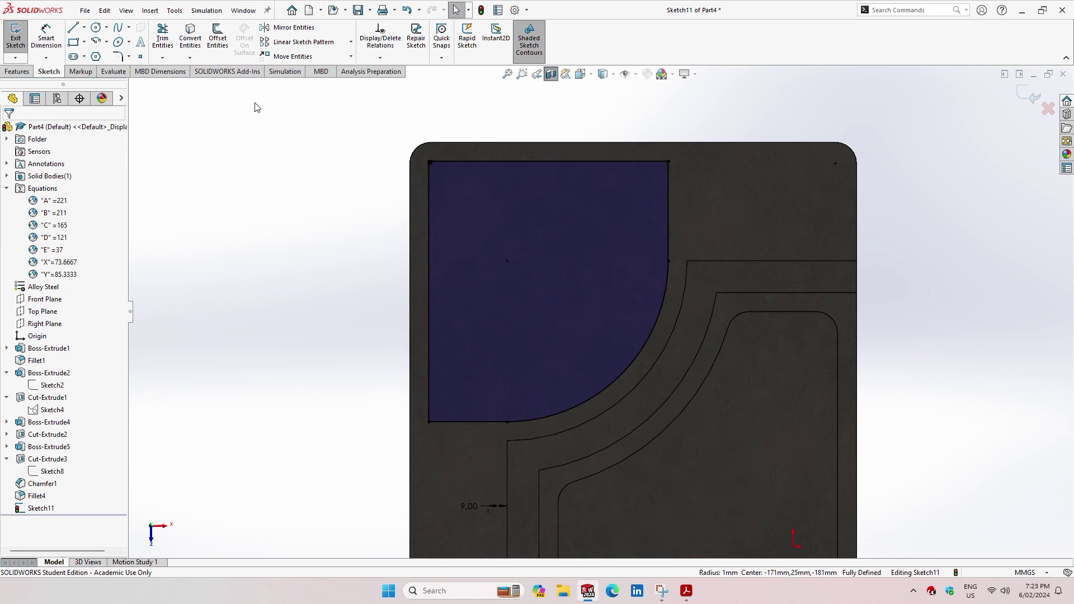
left_click(17, 71)
- Cut-extrude the upper-left region, ending 5 mm offset from the chosen surface
left_click(167, 41)
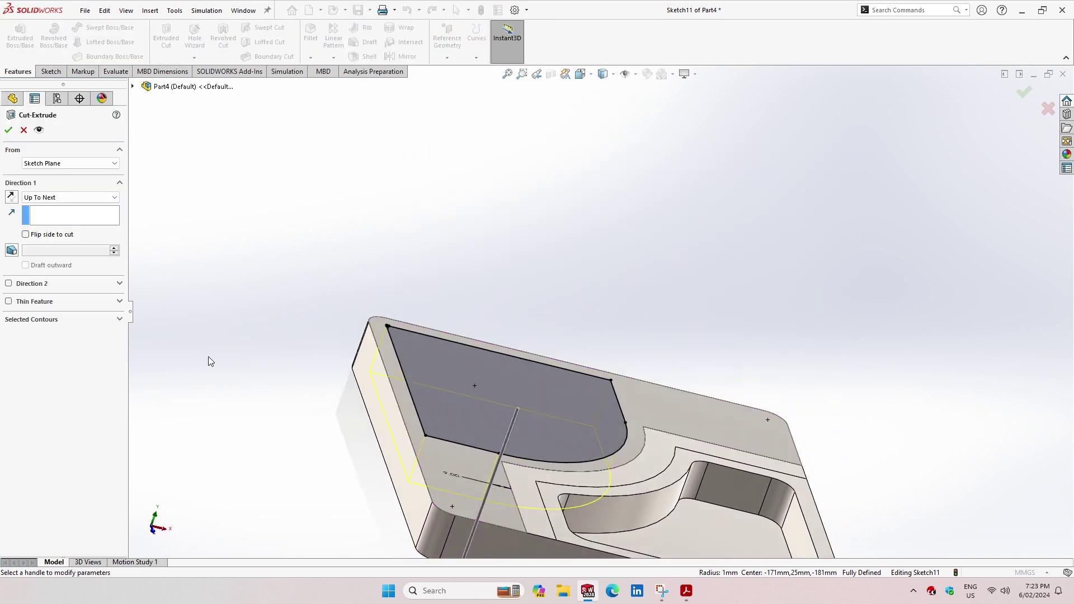
left_click(41, 199)
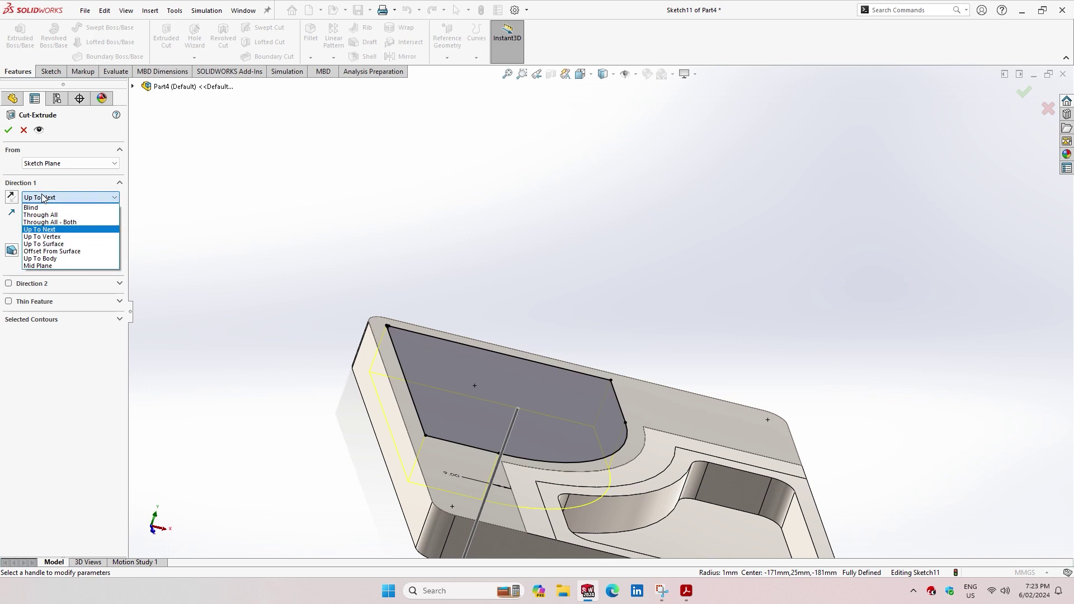
left_click(51, 252)
mouse_move(263, 395)
middle_mouse_down()
mouse_move(398, 355)
mouse_move(377, 476)
middle_mouse_up()
left_click(378, 475)
mouse_move(514, 290)
middle_mouse_down()
mouse_move(575, 255)
mouse_move(475, 291)
middle_mouse_up()
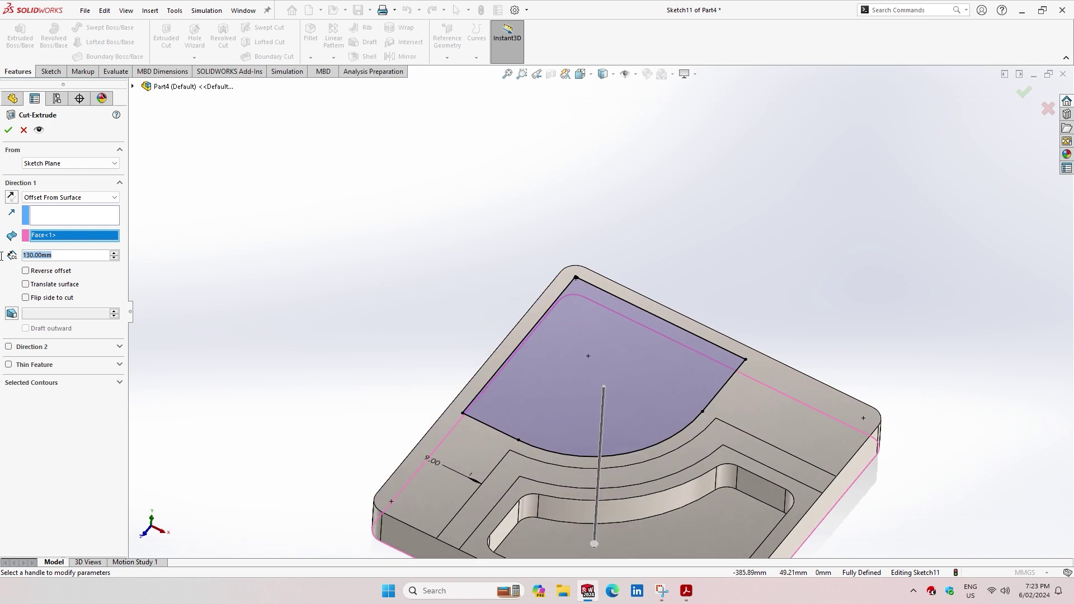
type("5")
key("Return")
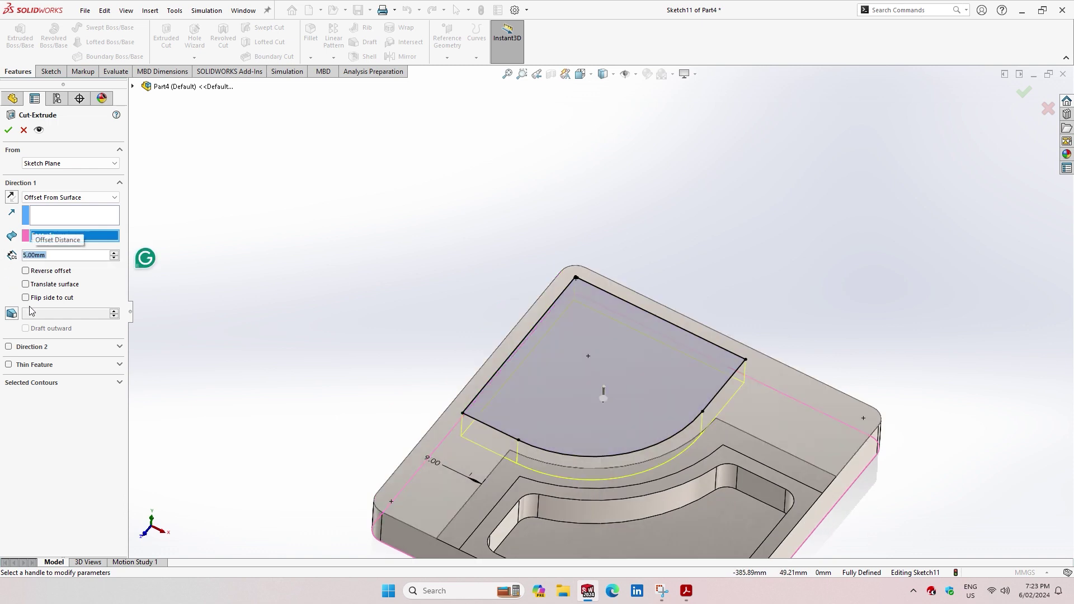
left_click(8, 130)
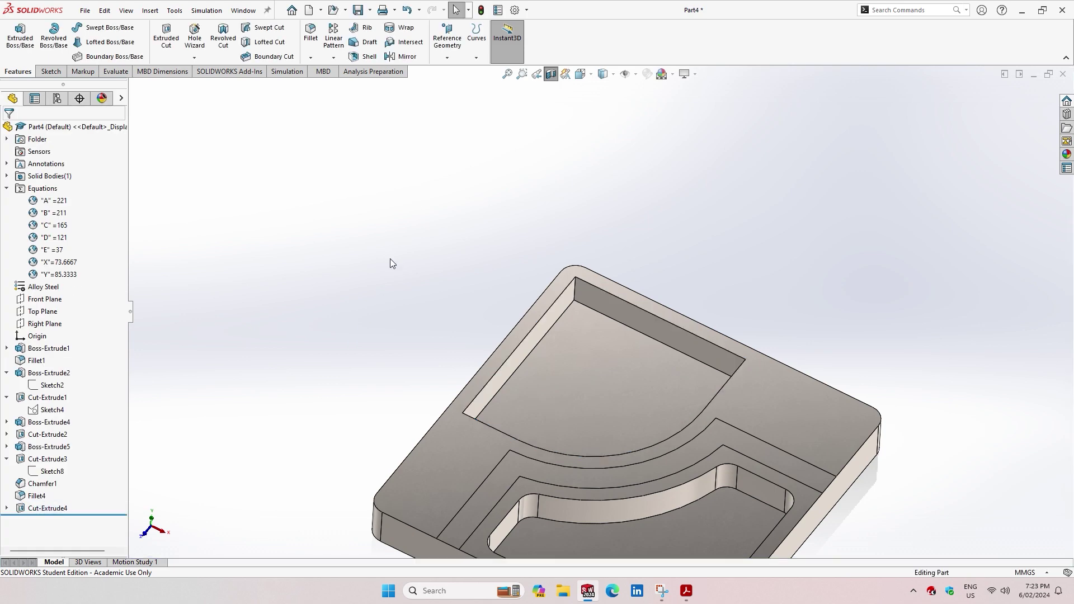
- Check the new pocket against the PDF answer key
scroll(615, 349, "down", 1)
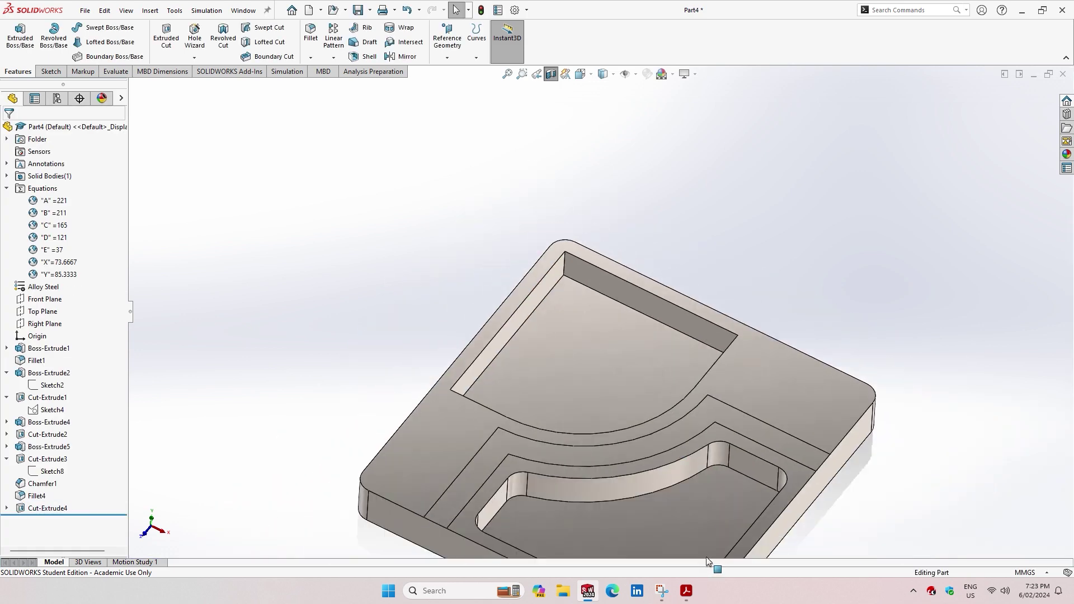
scroll(625, 307, "down", 1)
left_click(686, 591)
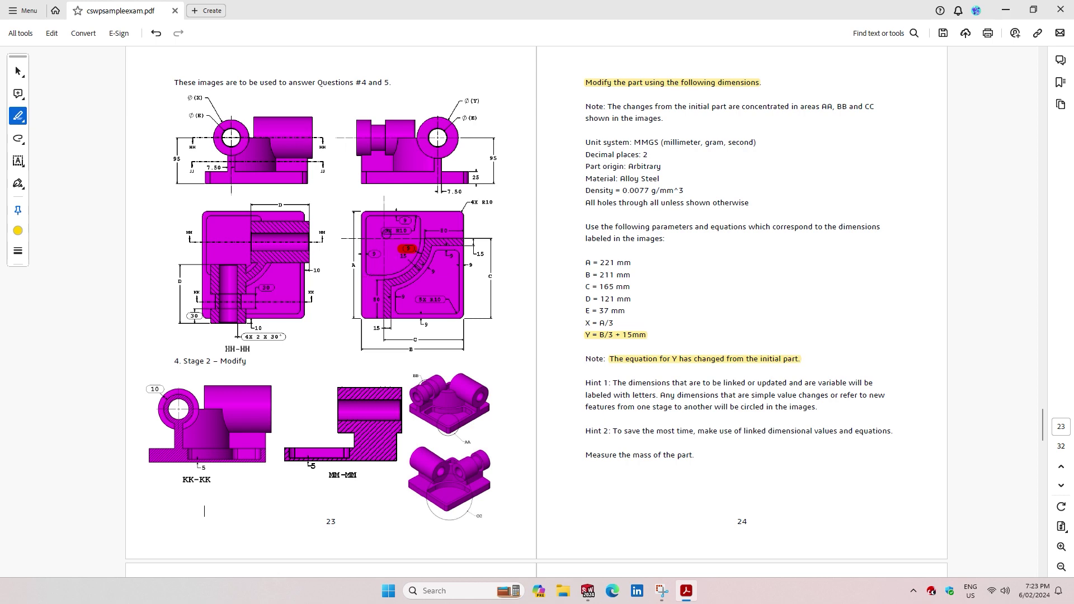
left_click(587, 591)
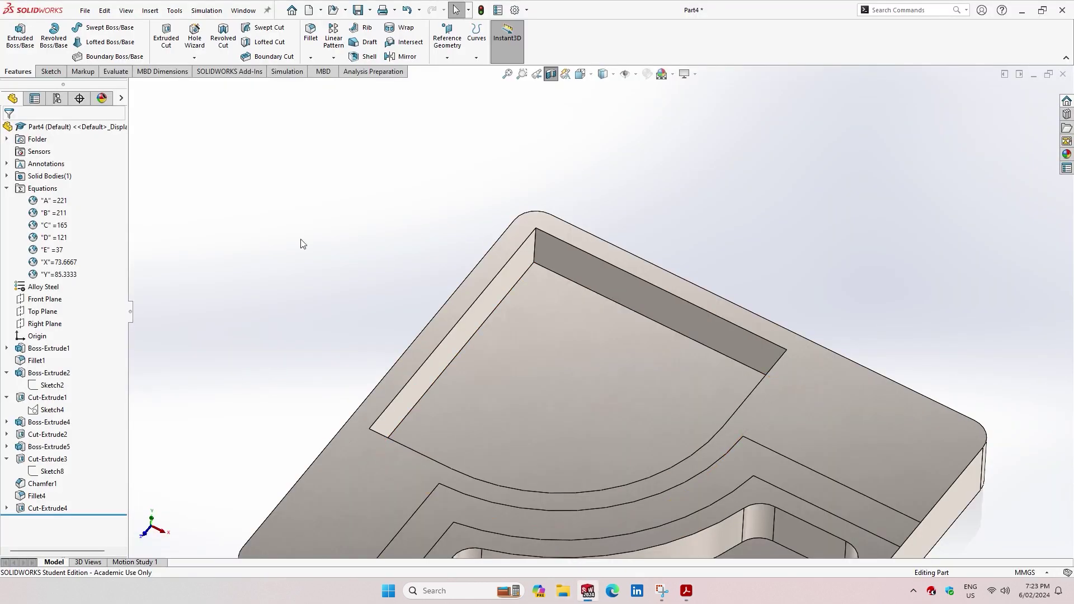
left_click(310, 34)
- Fillet the three pocket corner edges at 10 mm, creating Fillet5
scroll(533, 247, "down", 3)
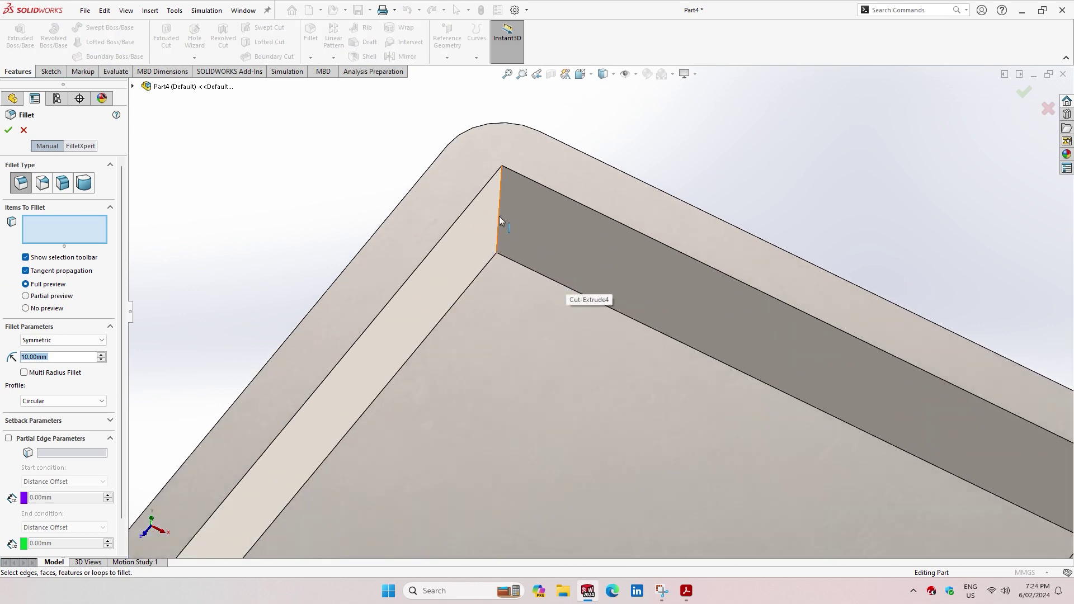
left_click(499, 217)
scroll(516, 325, "up", 3)
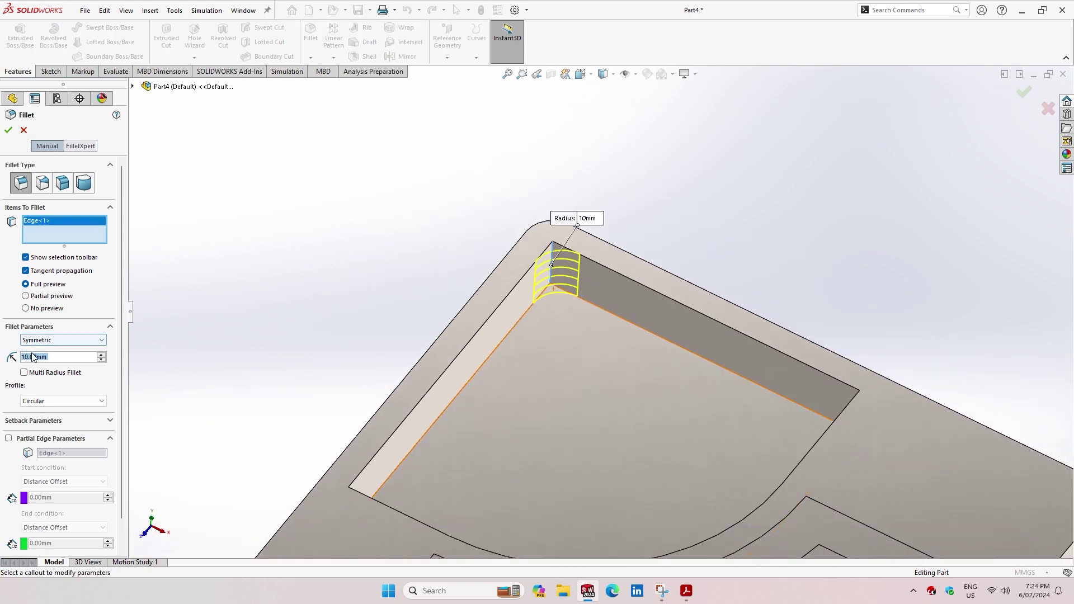
middle_click_drag(551, 431, 581, 404)
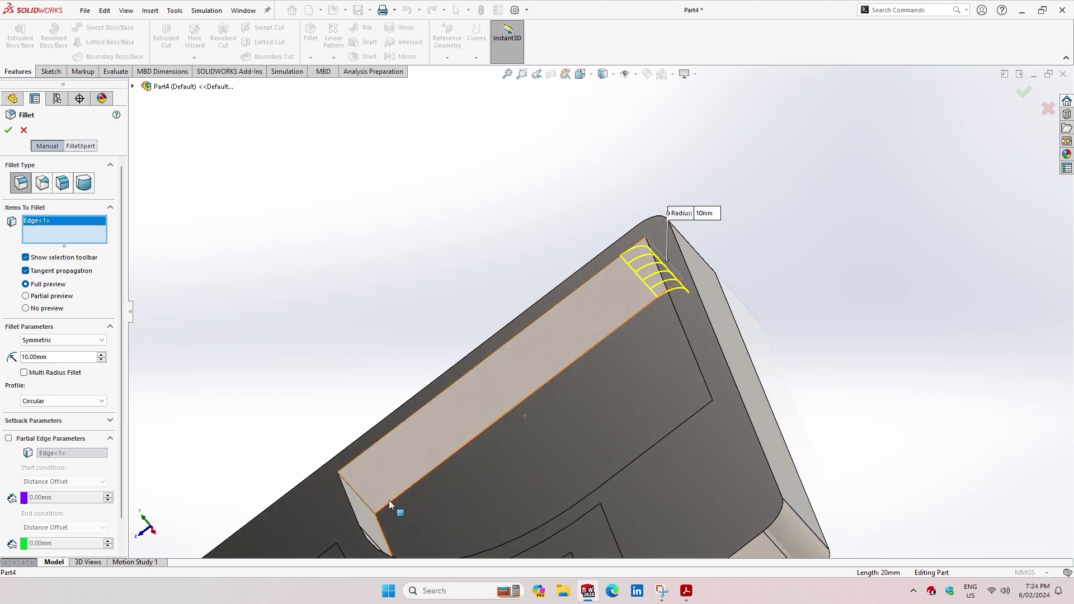
scroll(380, 457, "down", 5)
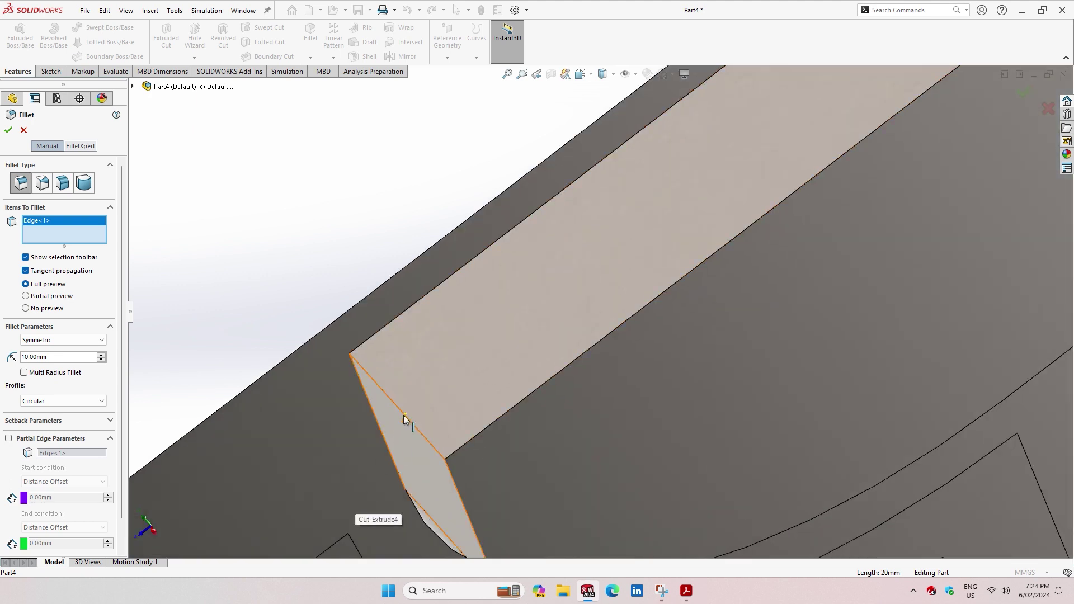
scroll(404, 416, "down", 5)
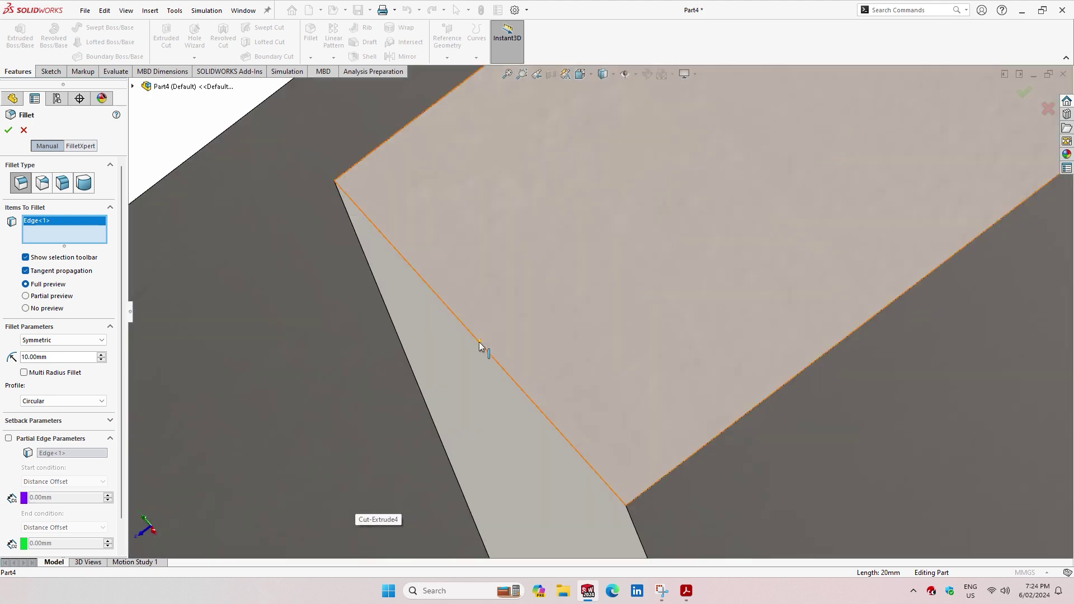
left_click(479, 344)
scroll(530, 398, "up", 5)
scroll(841, 311, "up", 3)
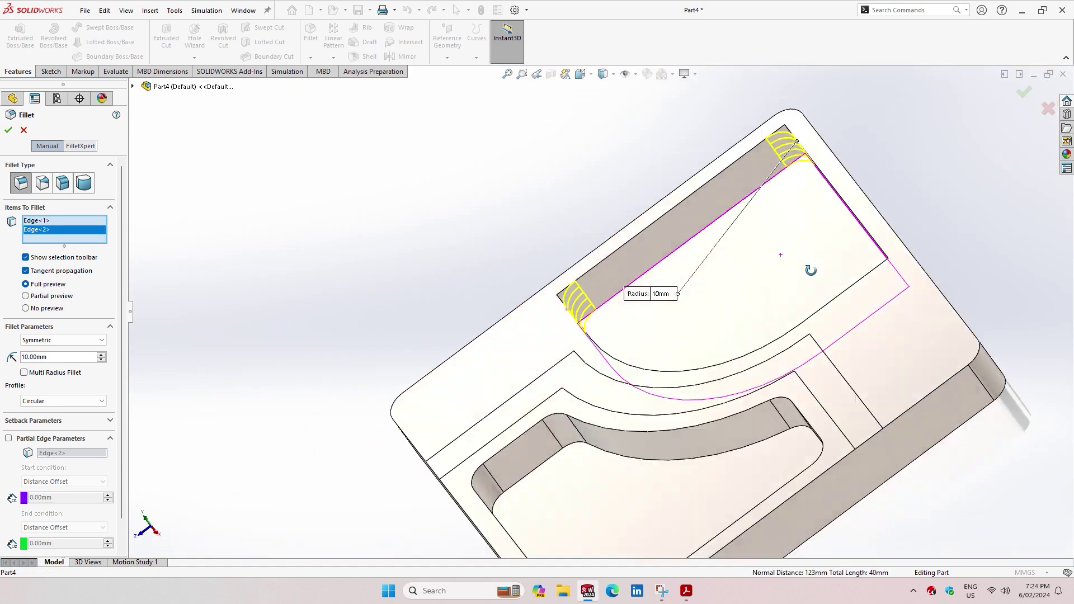
scroll(923, 305, "down", 5)
scroll(764, 341, "down", 3)
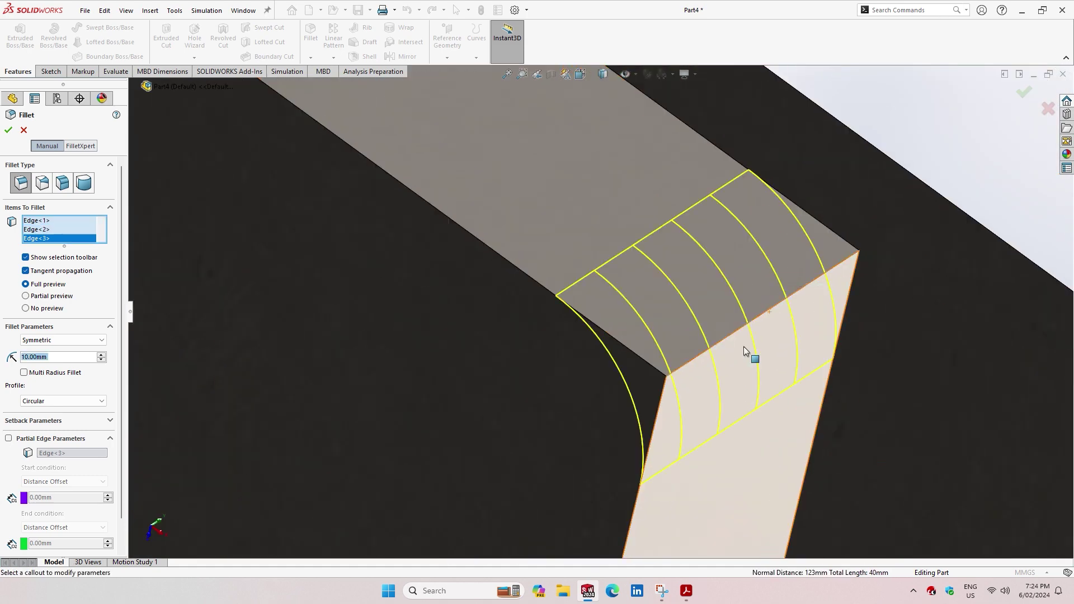
left_click(771, 313)
scroll(705, 371, "up", 3)
scroll(706, 371, "up", 5)
mouse_move(708, 375)
middle_mouse_down()
mouse_move(813, 312)
mouse_move(789, 319)
middle_mouse_up()
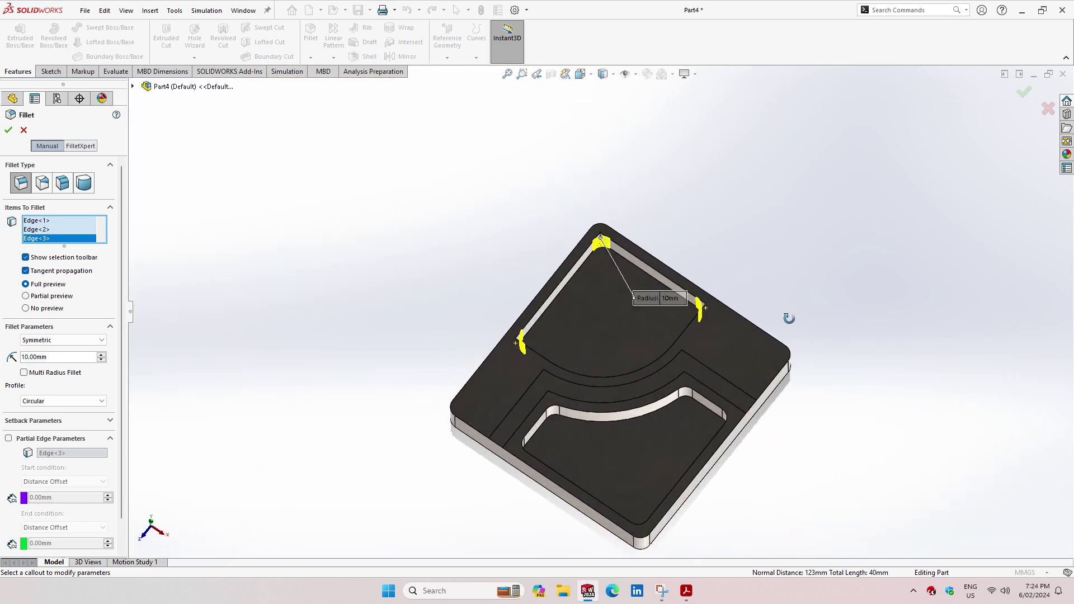
left_click(1035, 94)
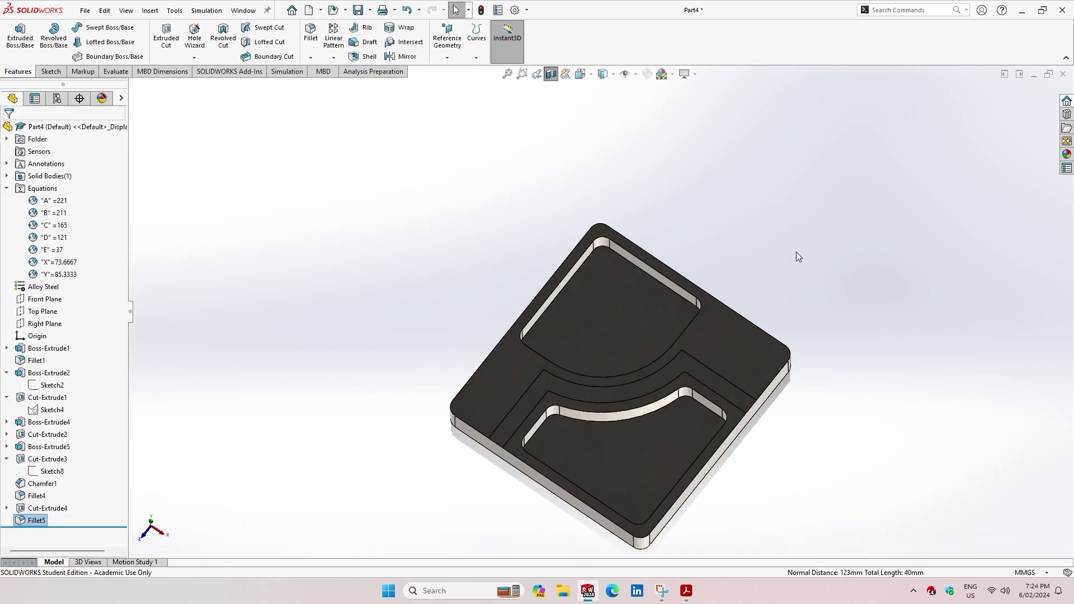
- Orbit the filleted plate and bring up the exam PDF
scroll(619, 323, "down", 3)
scroll(619, 324, "up", 3)
mouse_move(664, 492)
middle_mouse_down()
mouse_move(619, 451)
mouse_move(621, 465)
mouse_move(635, 222)
middle_mouse_up()
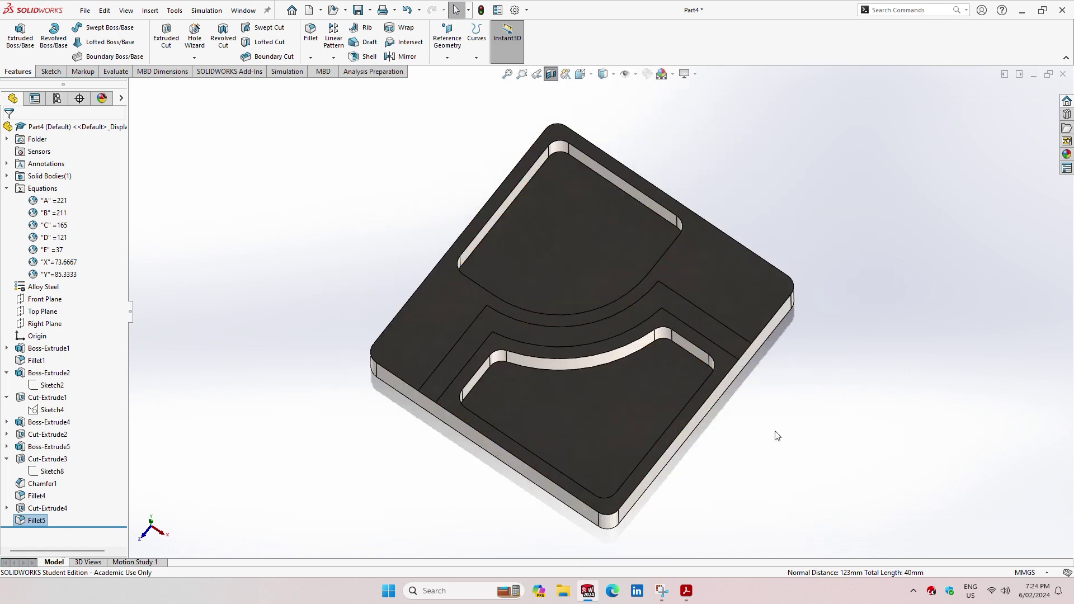
left_click(684, 599)
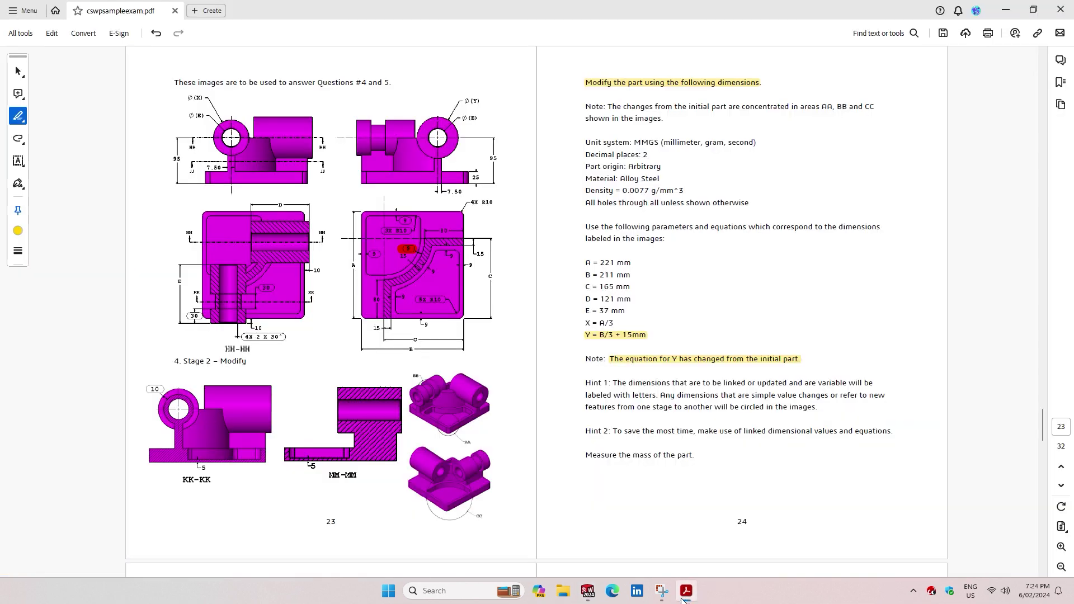
- Highlight the '4X 2 X 30°' chamfer note in the answer key after viewing both cylinders
left_click(684, 599)
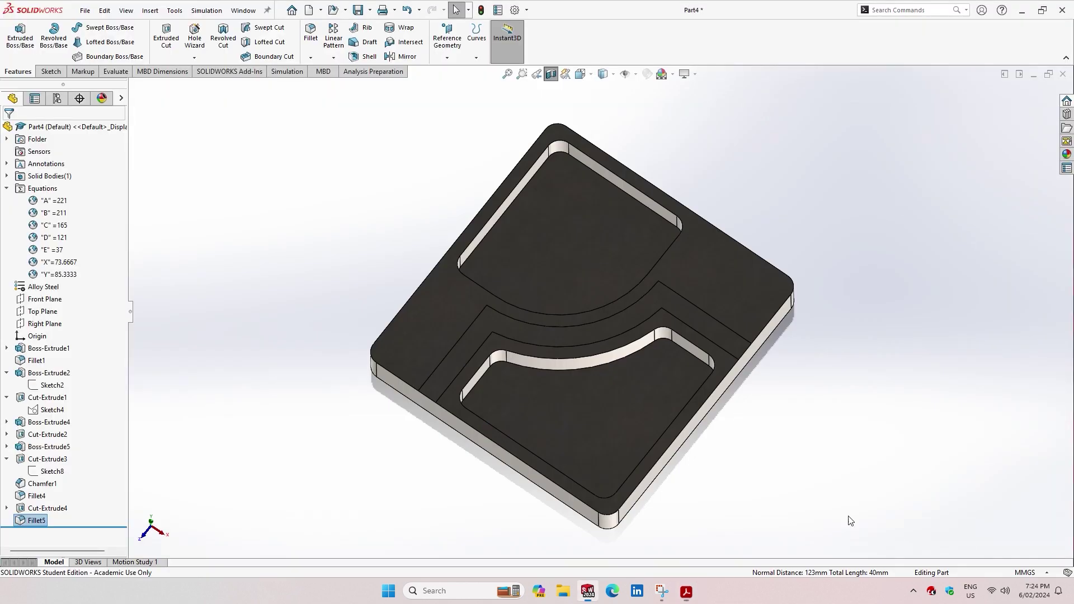
mouse_move(725, 397)
middle_mouse_down()
mouse_move(771, 223)
mouse_move(726, 524)
middle_mouse_up()
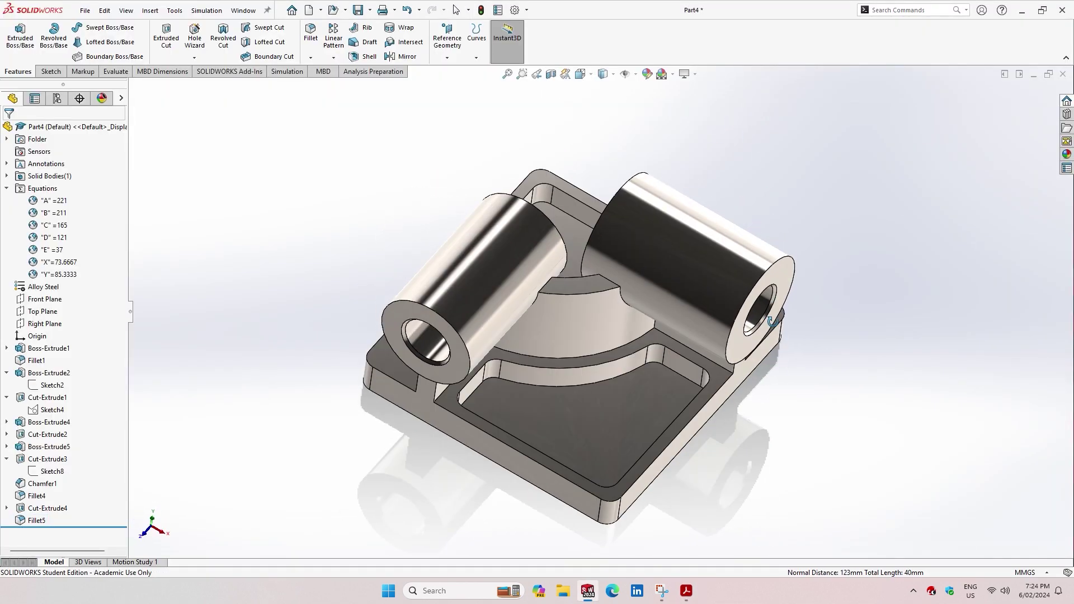
left_click(690, 594)
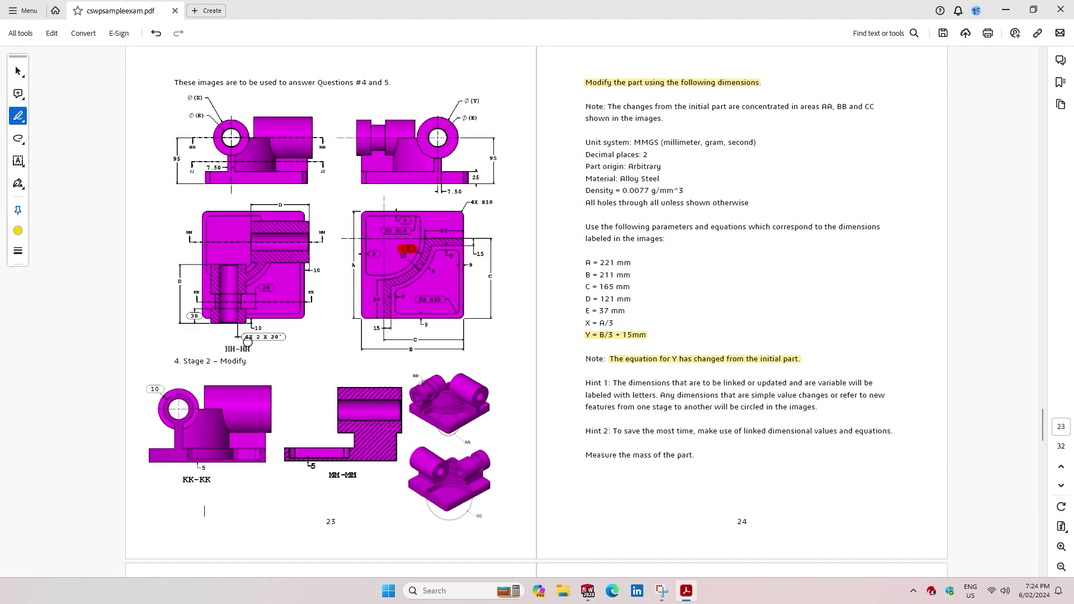
left_click_drag(242, 338, 290, 337)
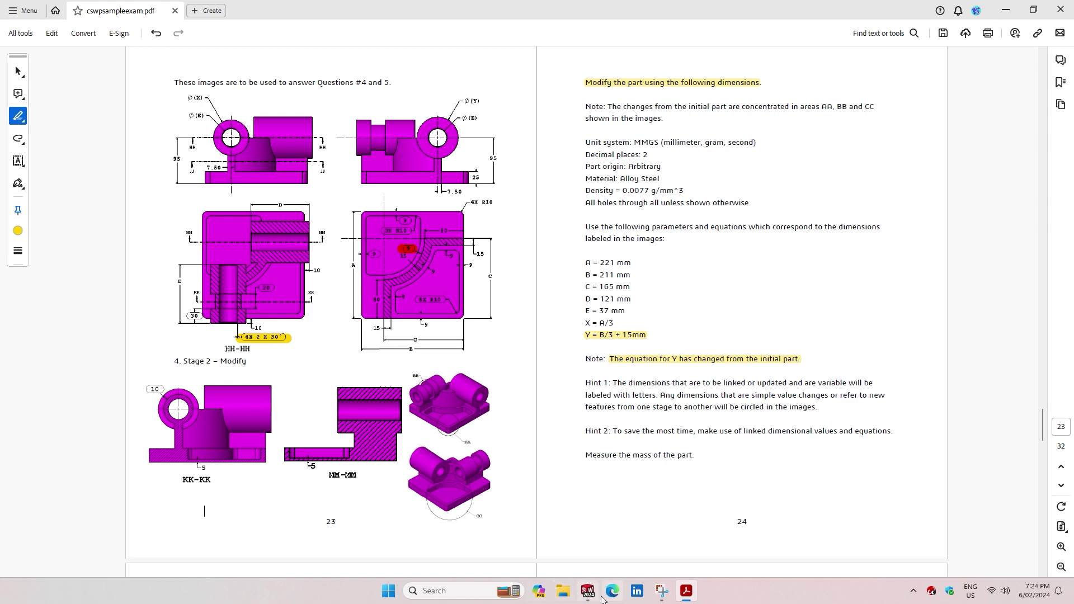
left_click(588, 585)
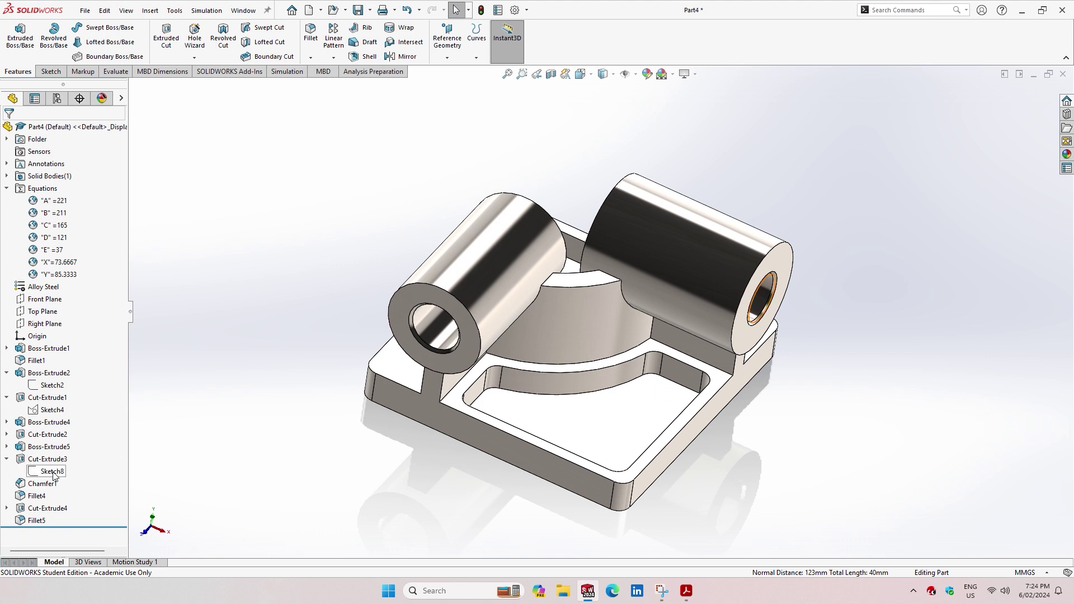
- Edit Chamfer1's angle from 45° to 30°, keeping the 2 mm distance
left_click(42, 484)
left_click(55, 451)
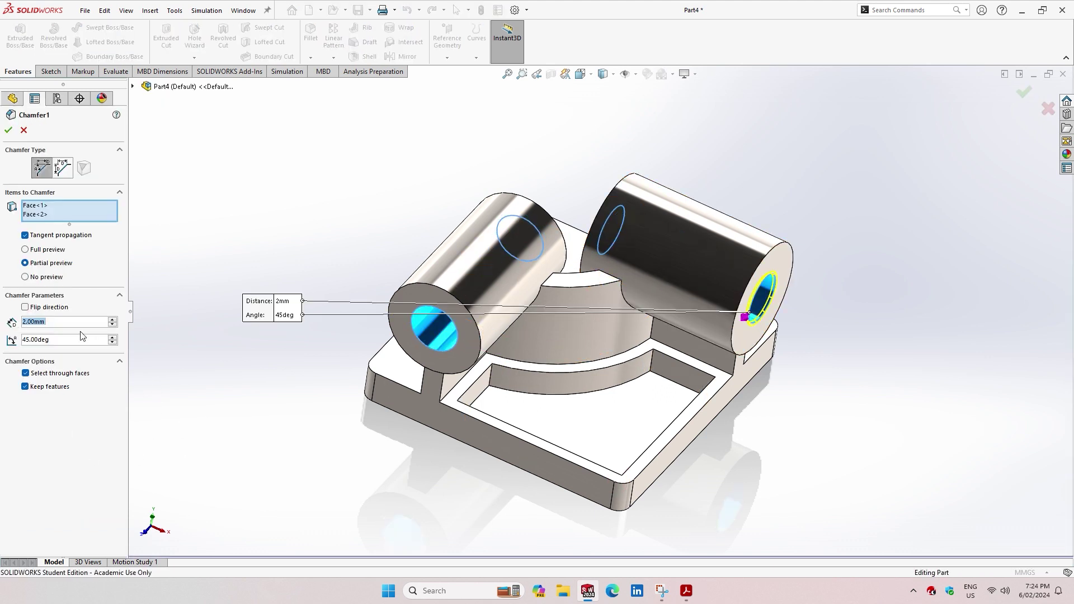
left_click(59, 342)
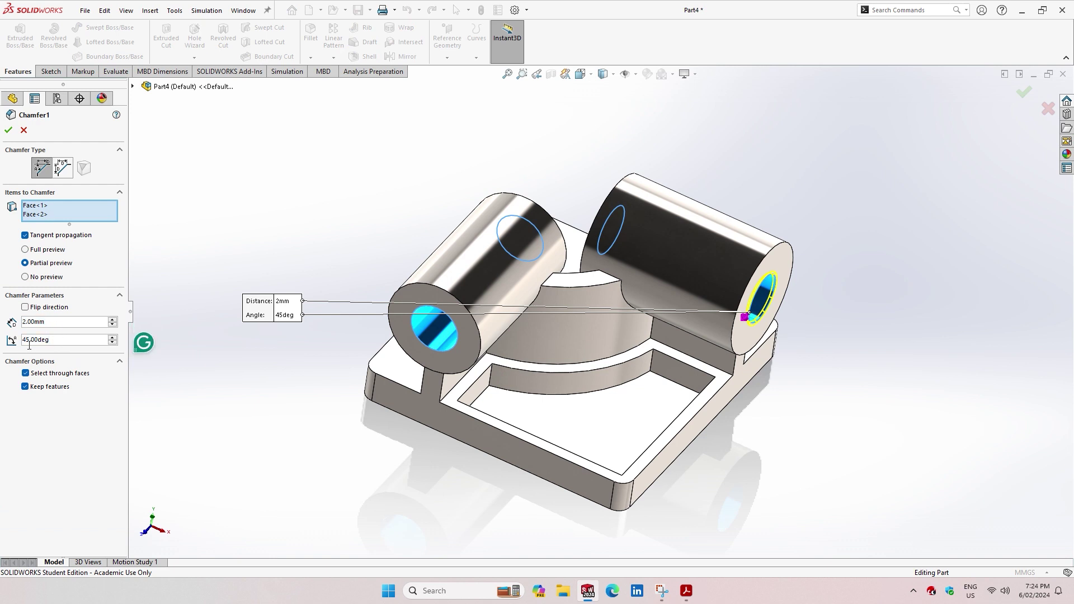
left_click_drag(54, 345, 12, 340)
type("30")
key("Return")
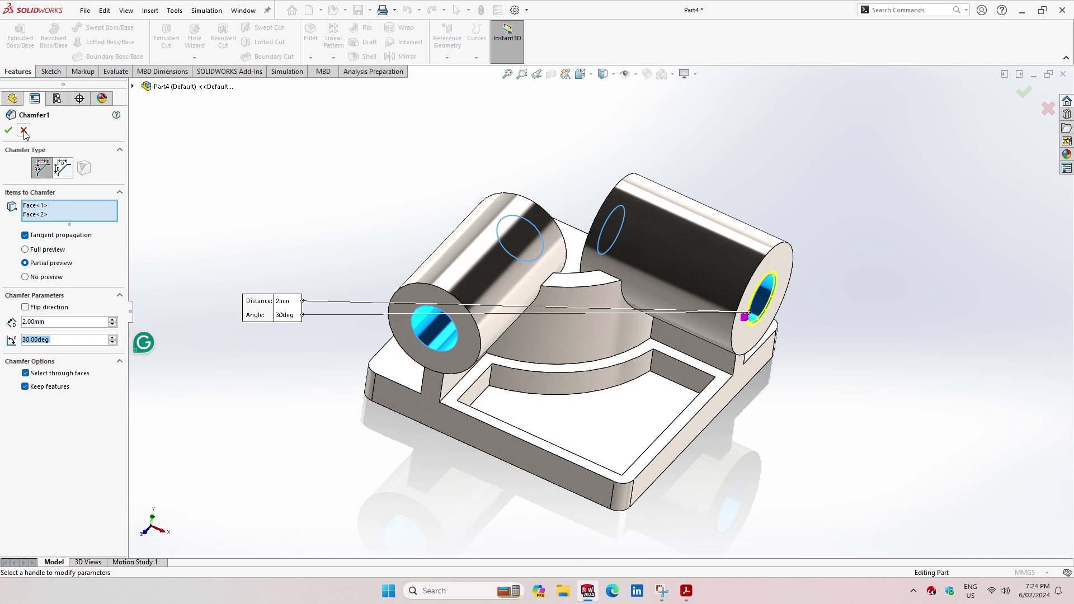
left_click(8, 132)
middle_click_drag(643, 347, 692, 388)
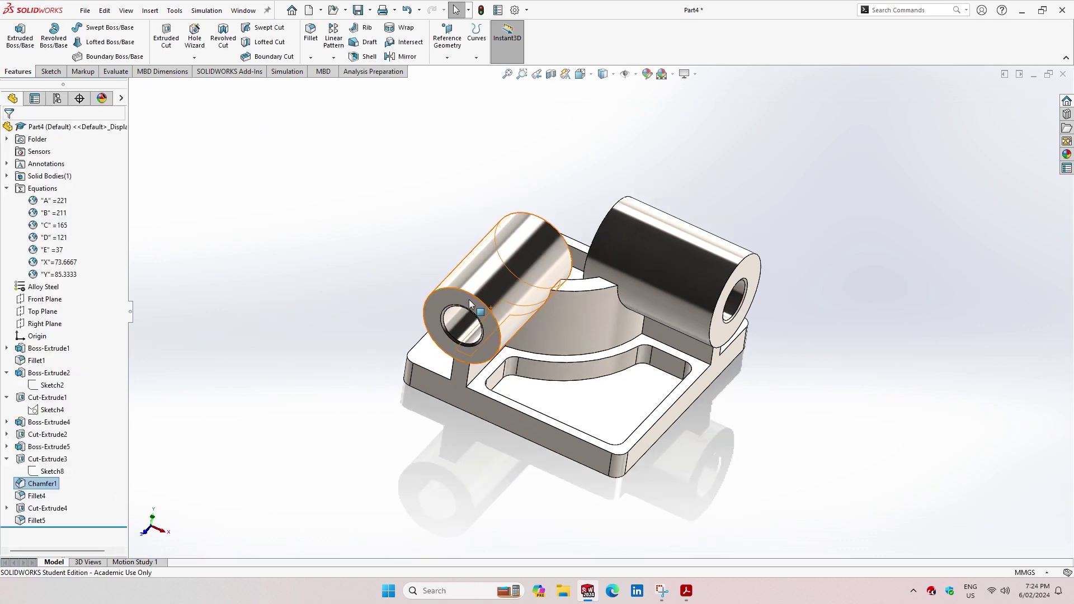
- Start a new sketch on the left cylinder's end face, viewed normal to it
left_click(455, 303)
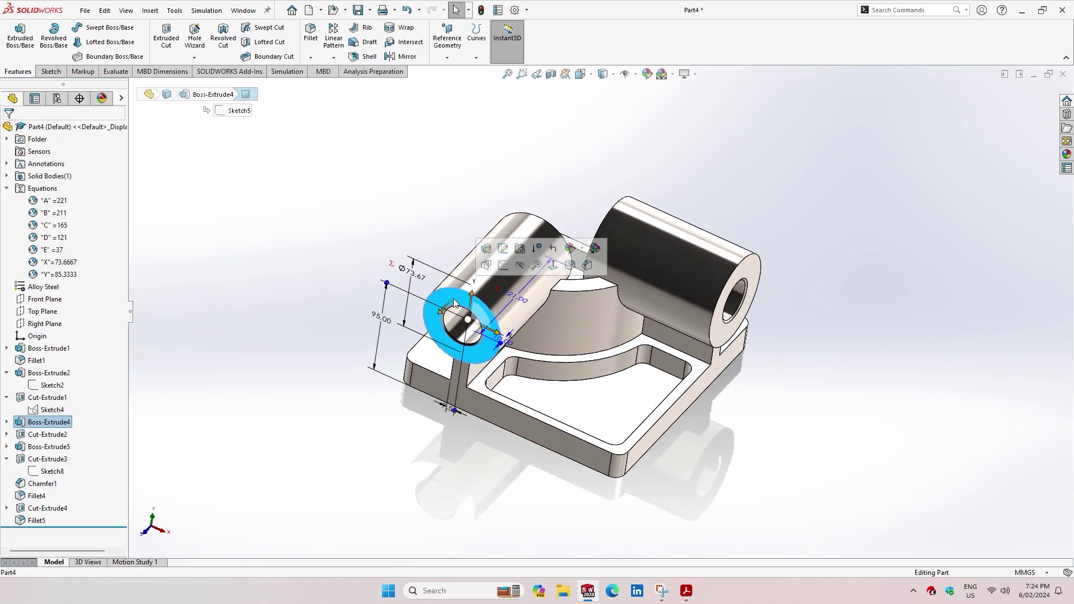
right_click(455, 303)
left_click(536, 280)
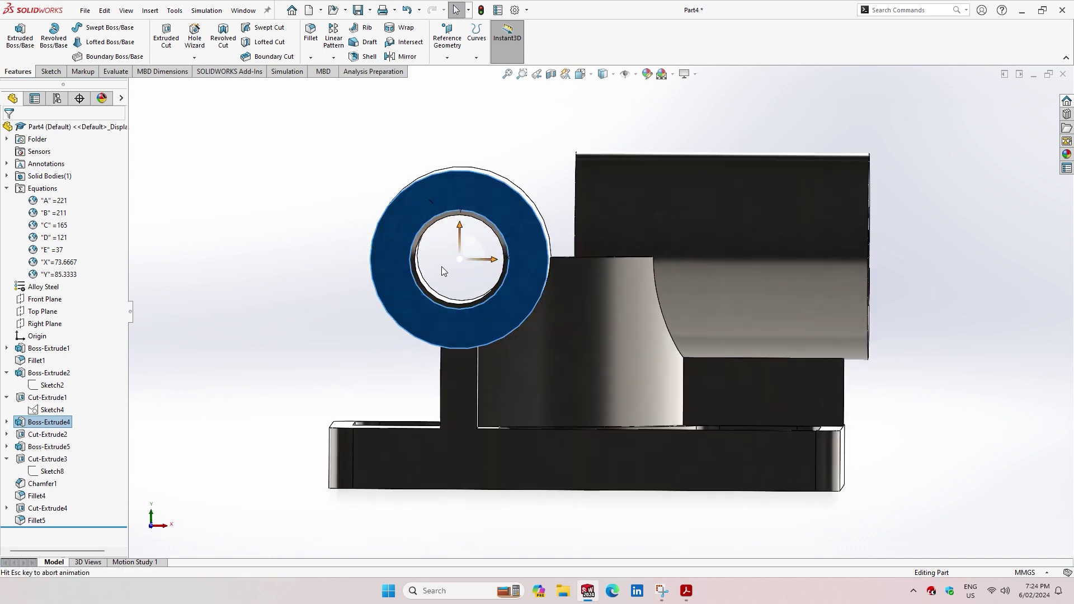
right_click(402, 211)
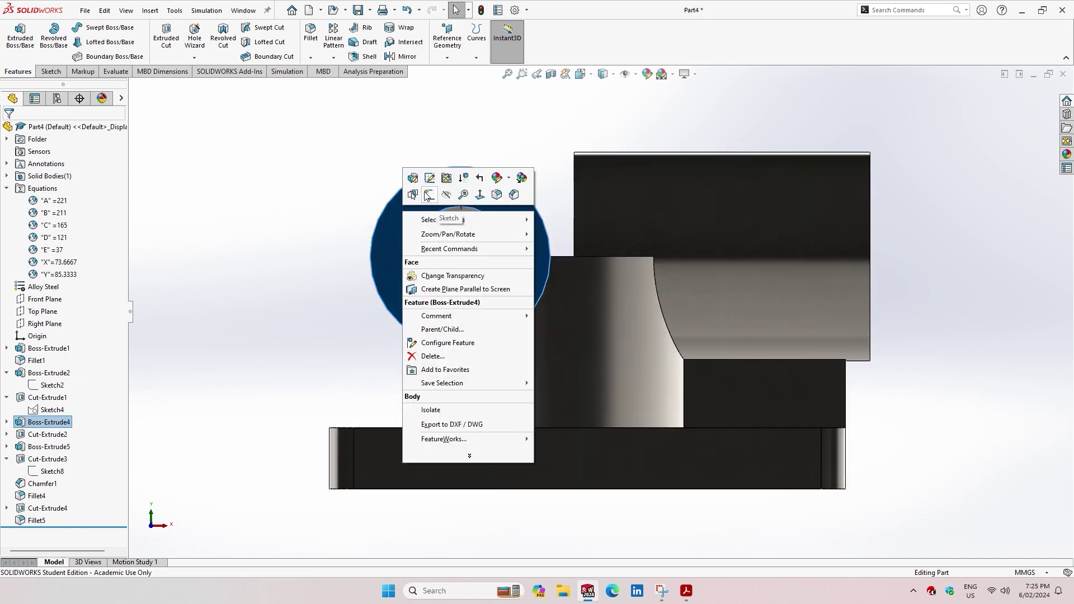
left_click(447, 220)
left_click(688, 595)
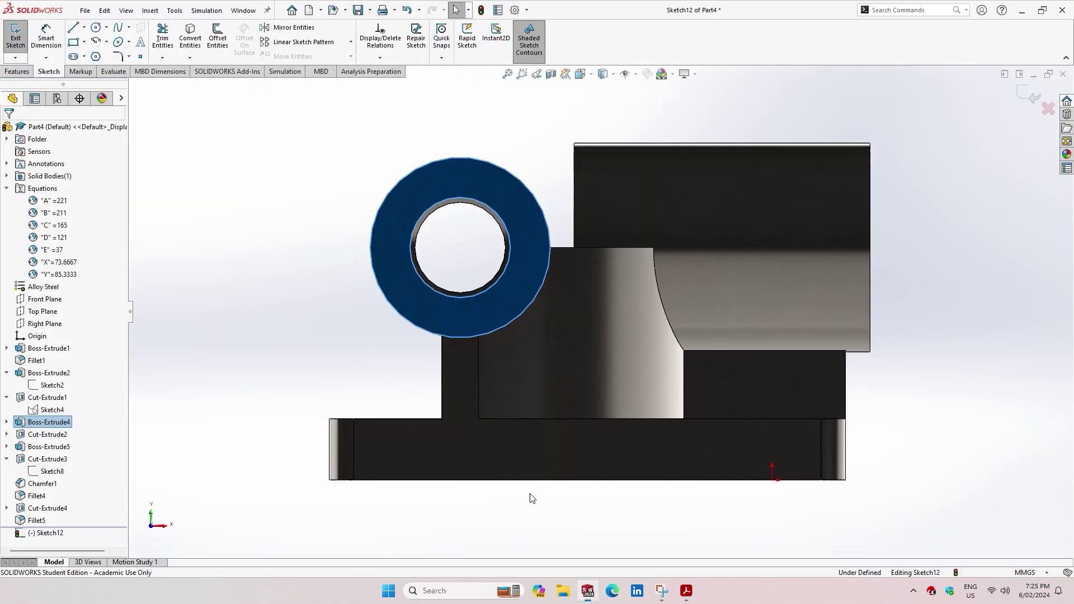
left_click(588, 591)
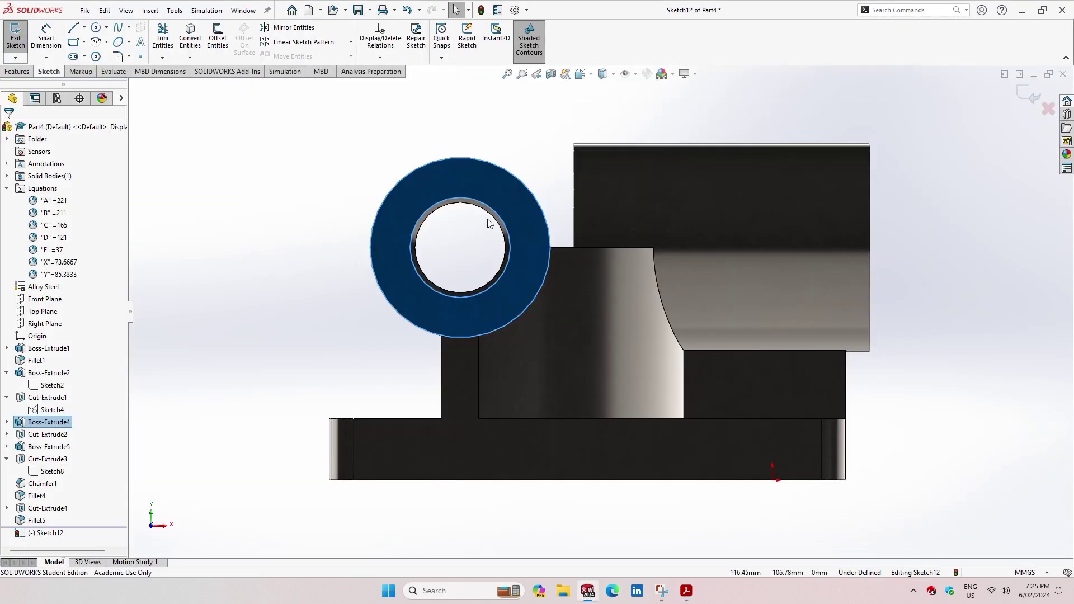
- Convert the boss's outer circular edge and draw a circle centred on the hole
left_click(438, 119)
left_click(190, 37)
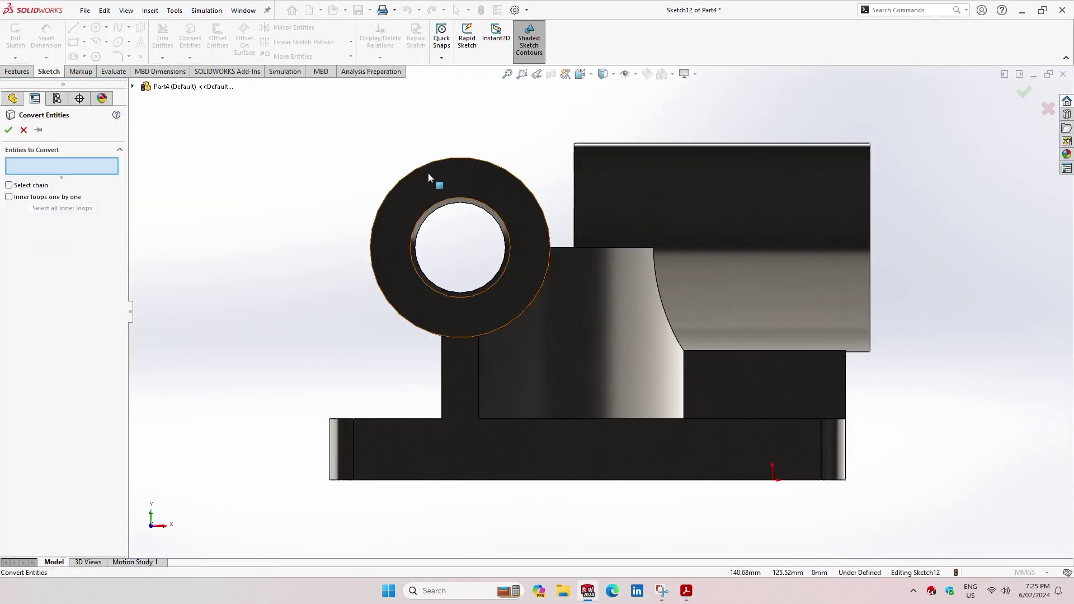
left_click(408, 177)
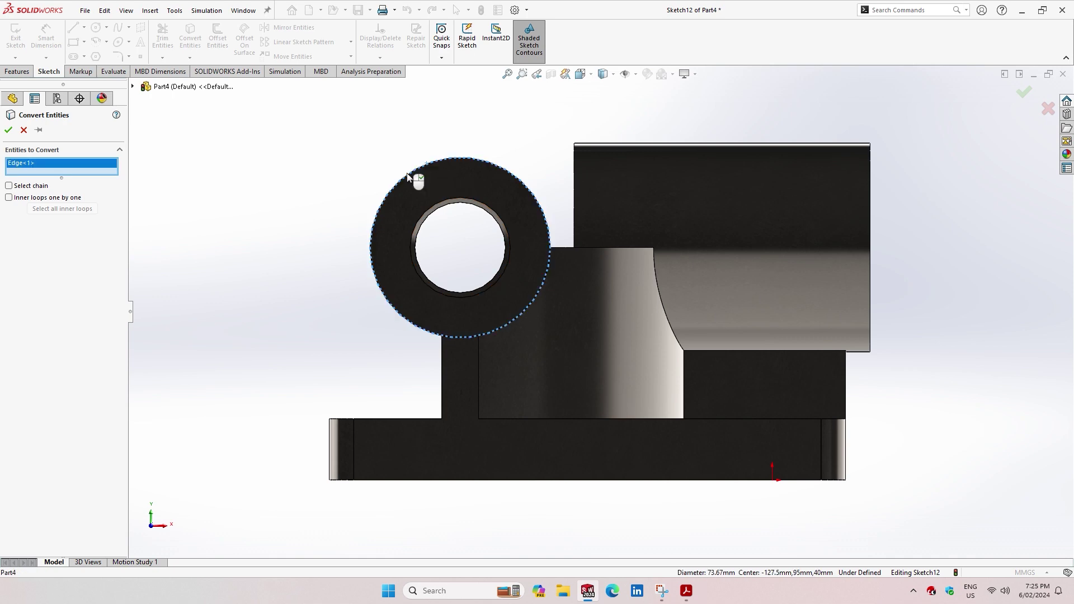
left_click(10, 133)
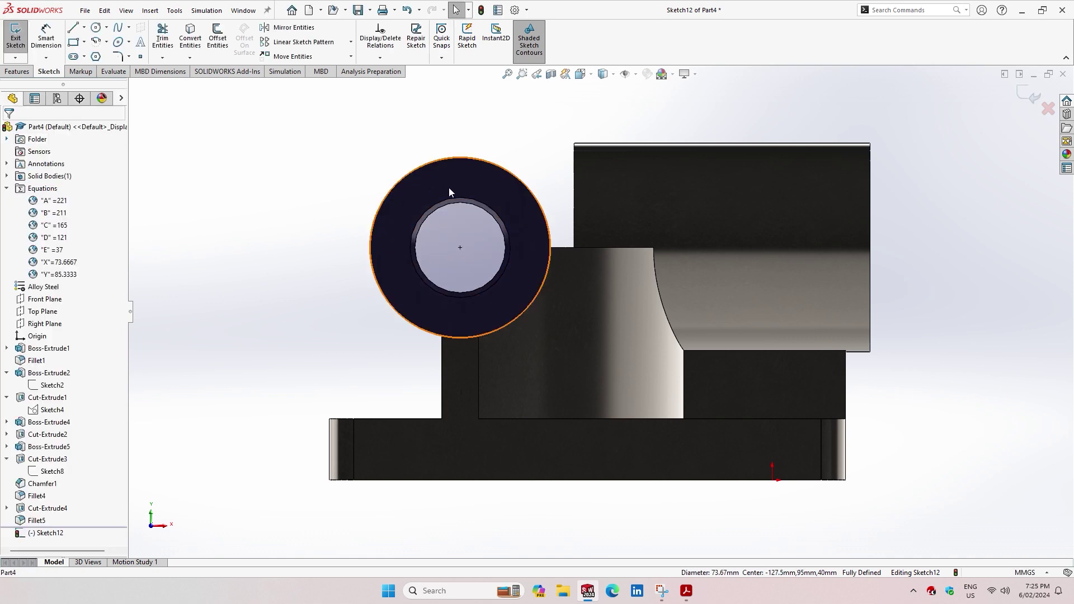
left_click(94, 31)
left_click(460, 248)
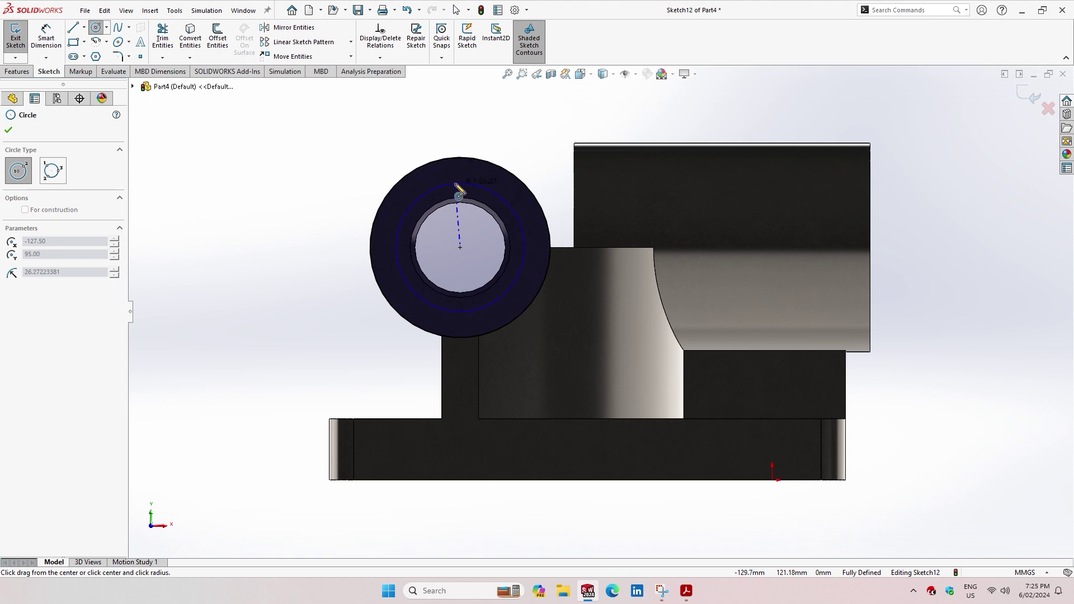
left_click(459, 192)
- Dimension the inner circle 10 mm inside the boss's outer edge
left_click(46, 36)
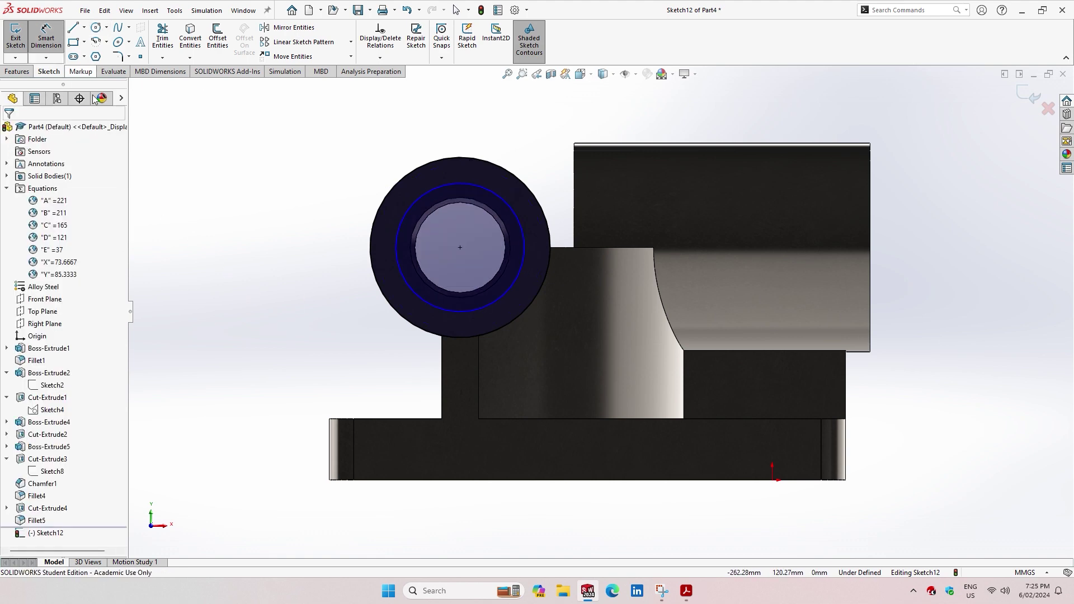
left_click(400, 228)
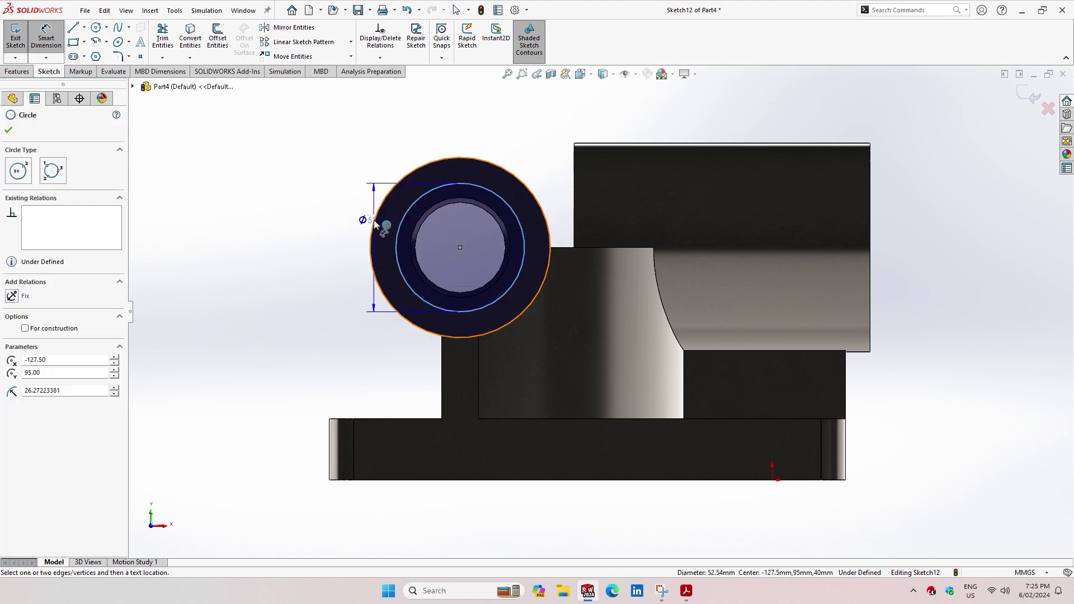
left_click(374, 224)
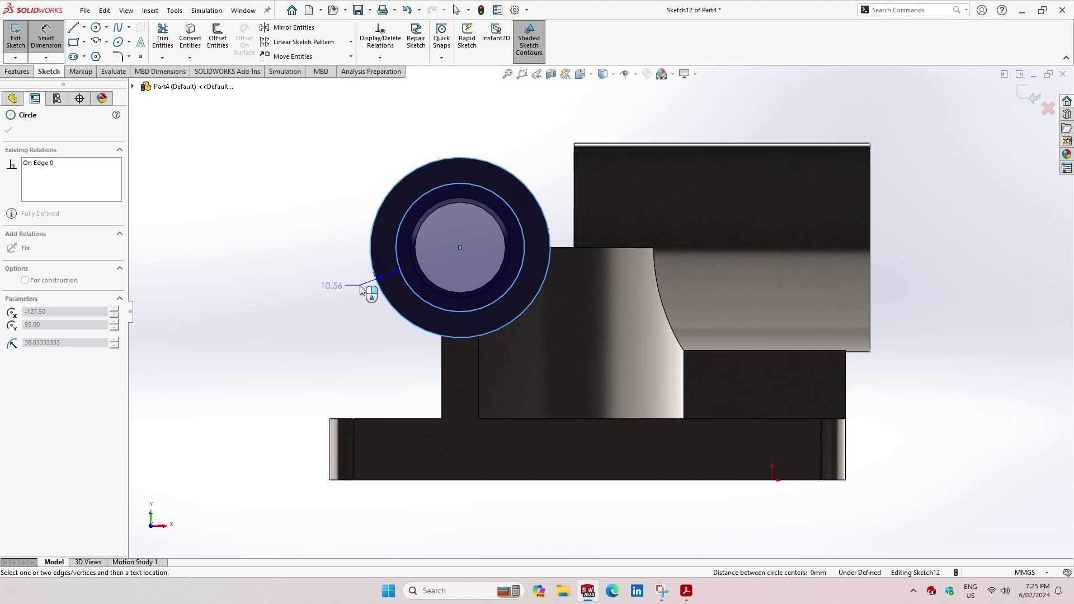
left_click(360, 289)
type("10")
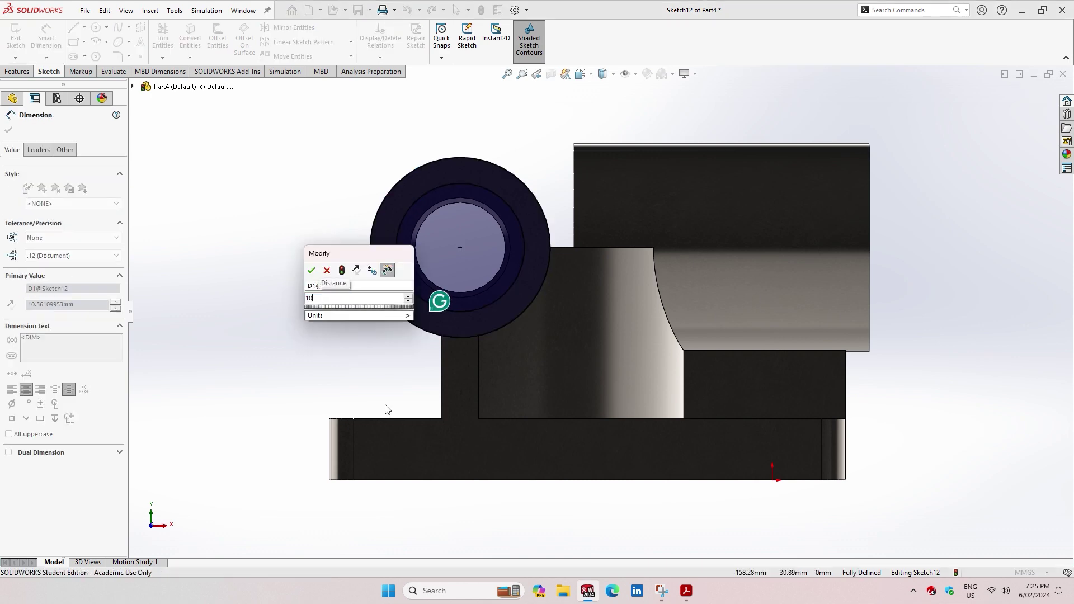
key("Return")
scroll(495, 336, "down", 3)
scroll(485, 334, "down", 2)
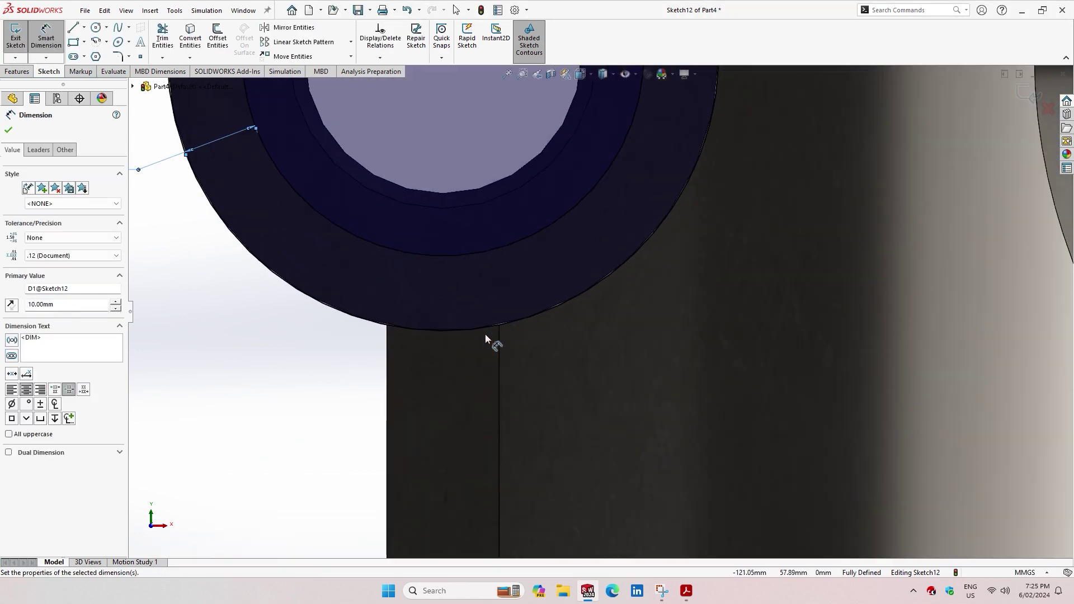
- Draw two vertical lines from the ring's bottom edge up to the inner circle
left_click(71, 30)
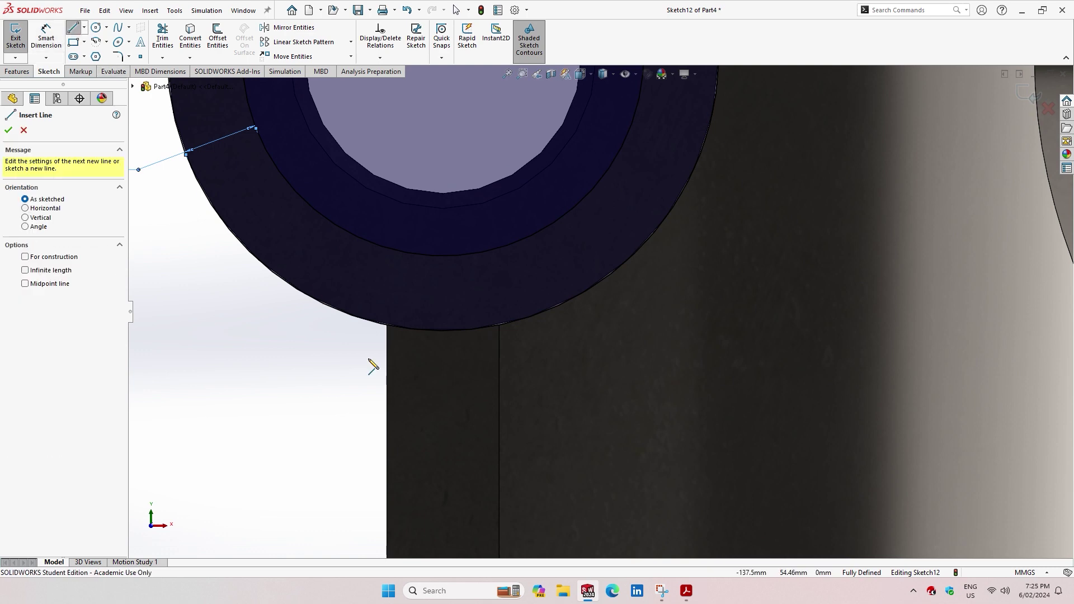
left_click(386, 326)
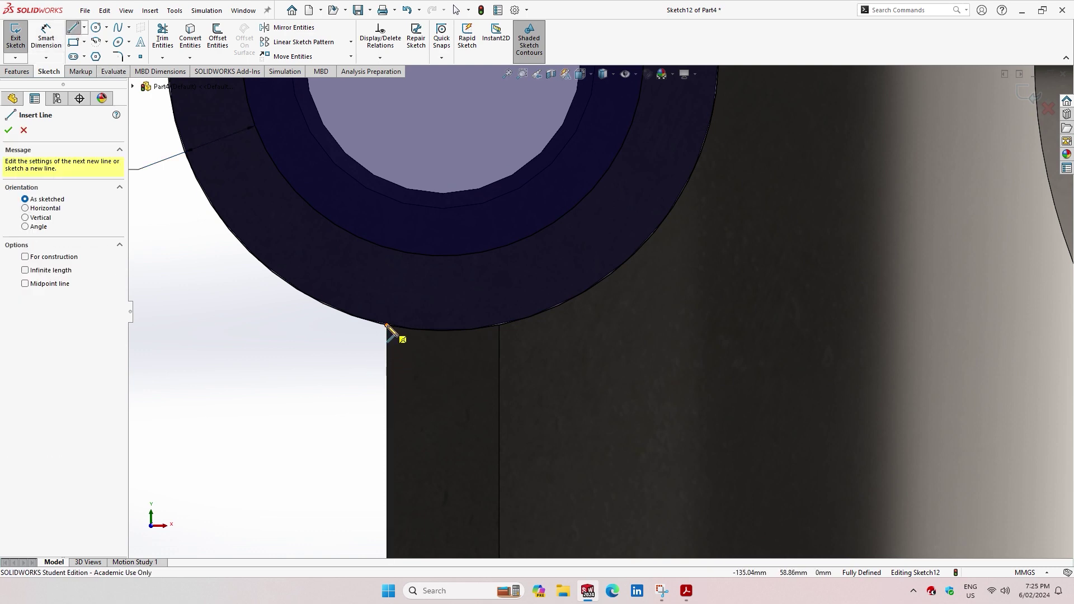
left_click(387, 247)
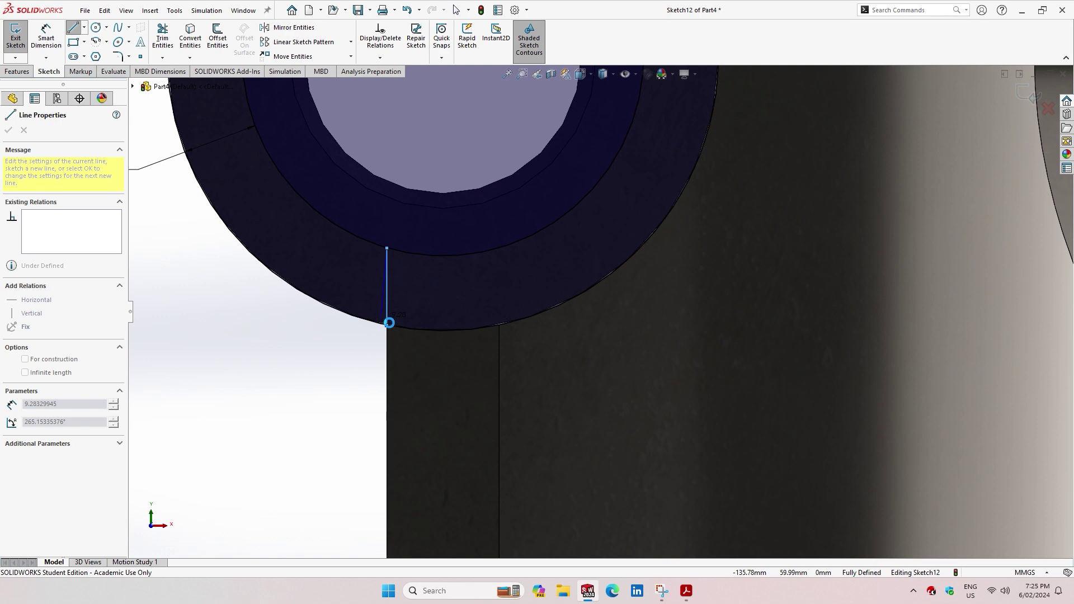
key("Escape")
left_click(78, 31)
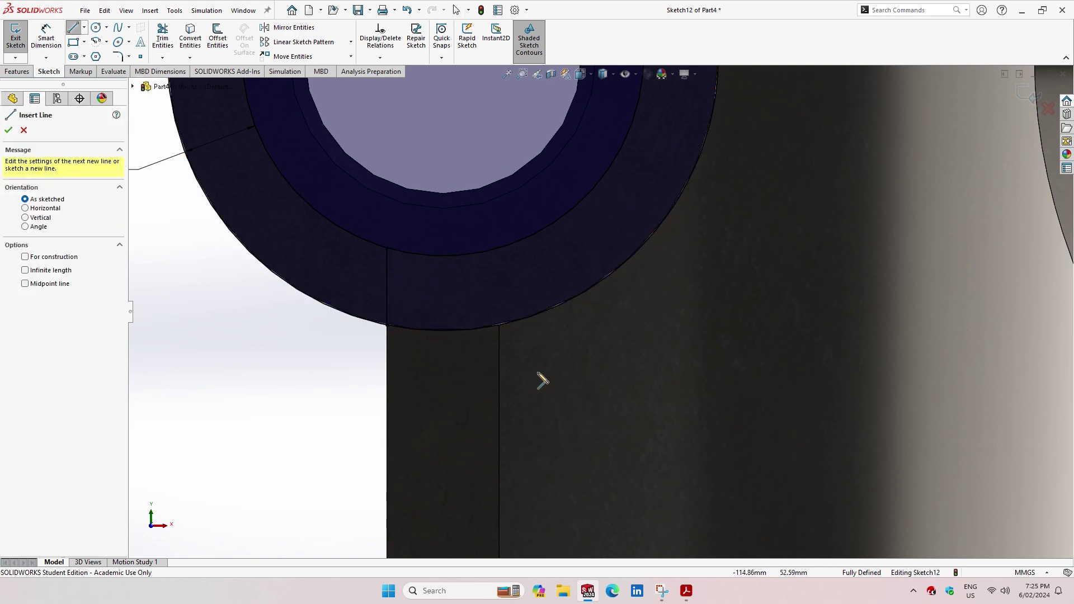
left_click(499, 325)
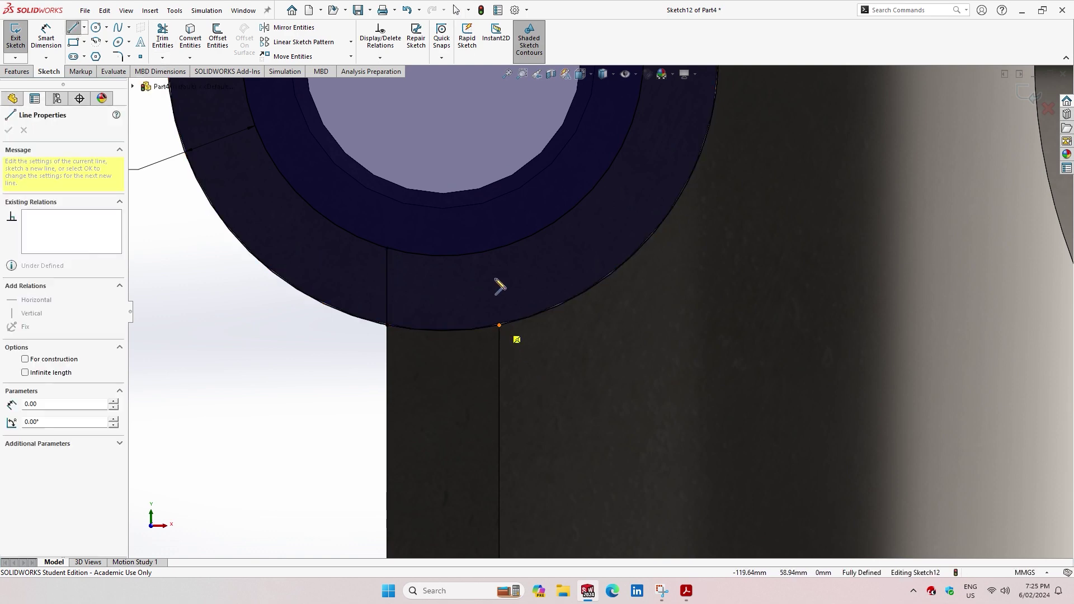
left_click(500, 250)
key("Escape")
- Trim away the arc between the two vertical lines and view the part isometrically
key("t")
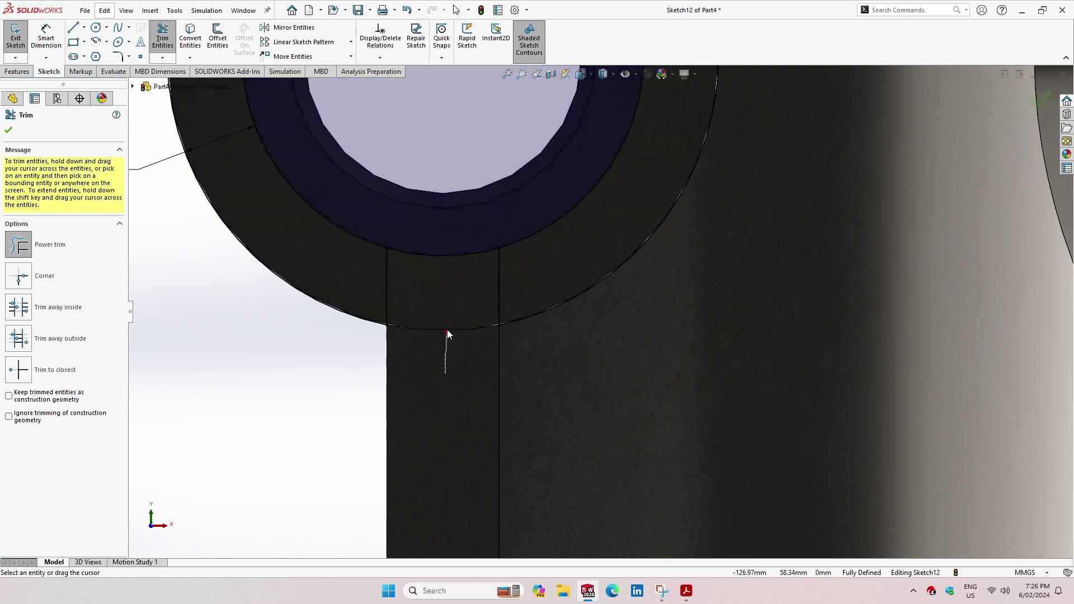
left_click_drag(448, 333, 411, 234)
scroll(493, 321, "up", 2)
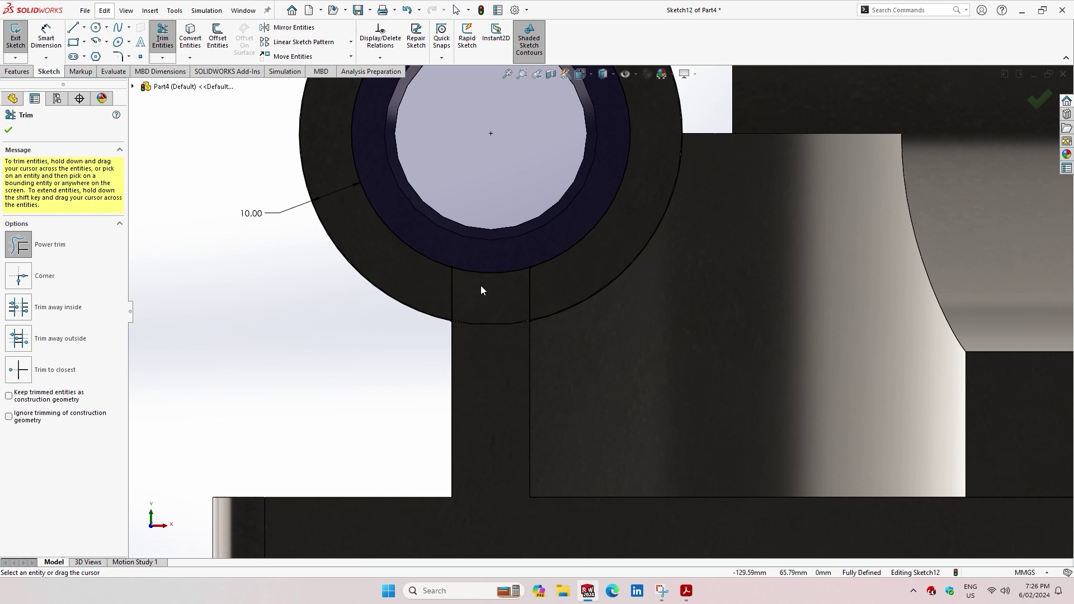
scroll(478, 284, "down", 3)
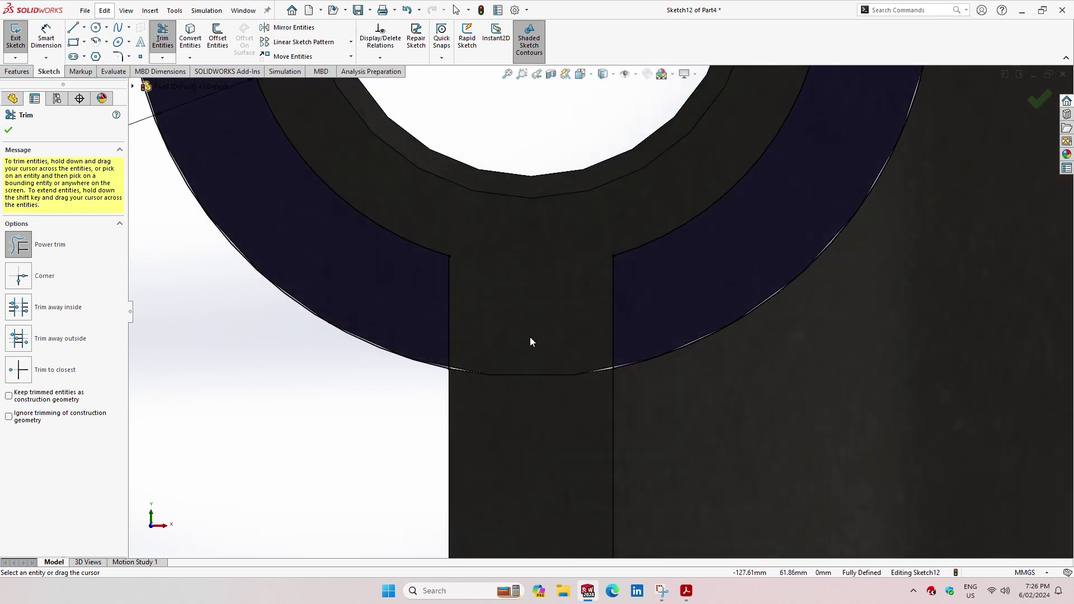
scroll(599, 311, "up", 5)
scroll(674, 241, "down", 3)
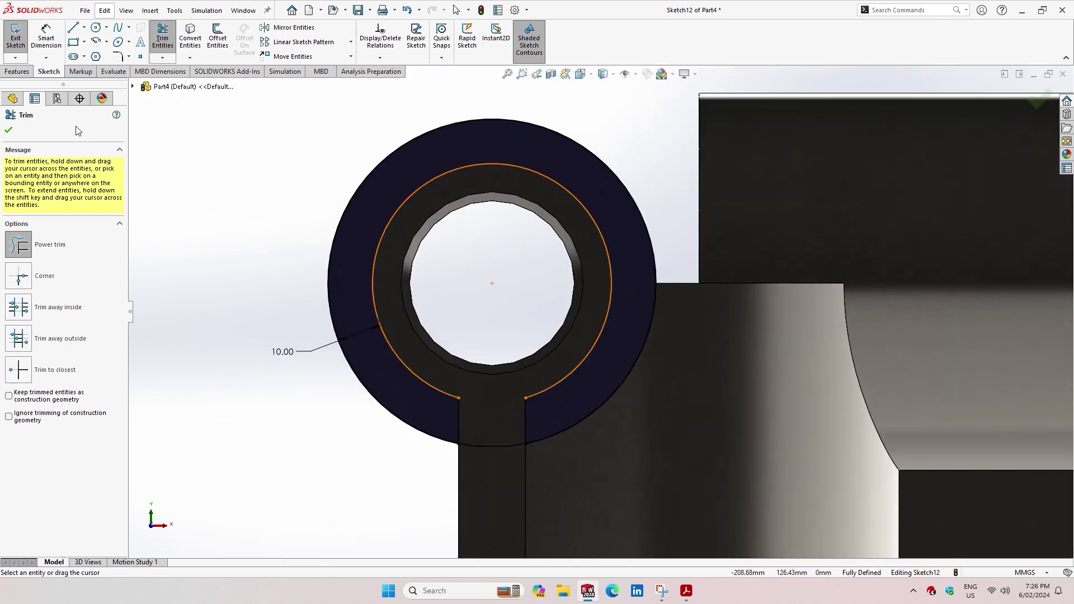
left_click(9, 131)
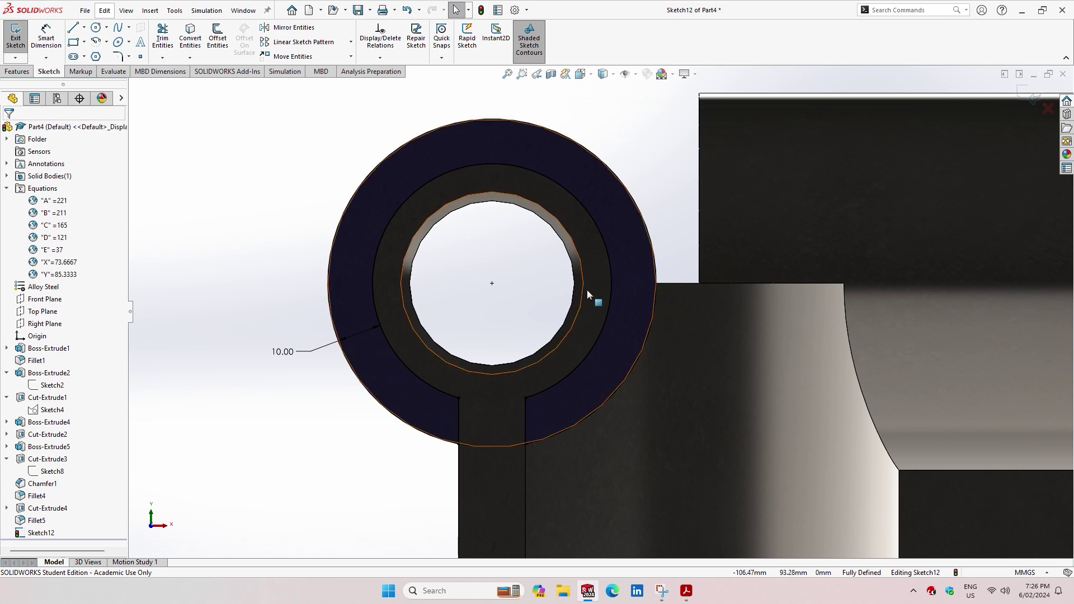
scroll(586, 290, "up", 2)
key("ctrl+7")
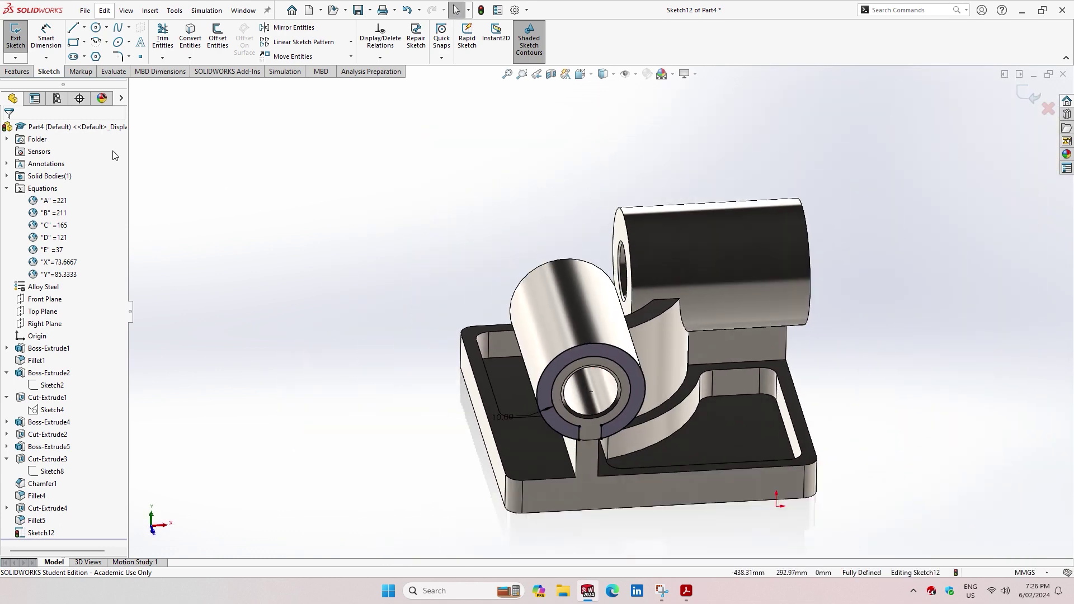
left_click(17, 71)
- Start a cut-extrude from the sketch, beginning 30 mm offset from the surface
left_click(163, 48)
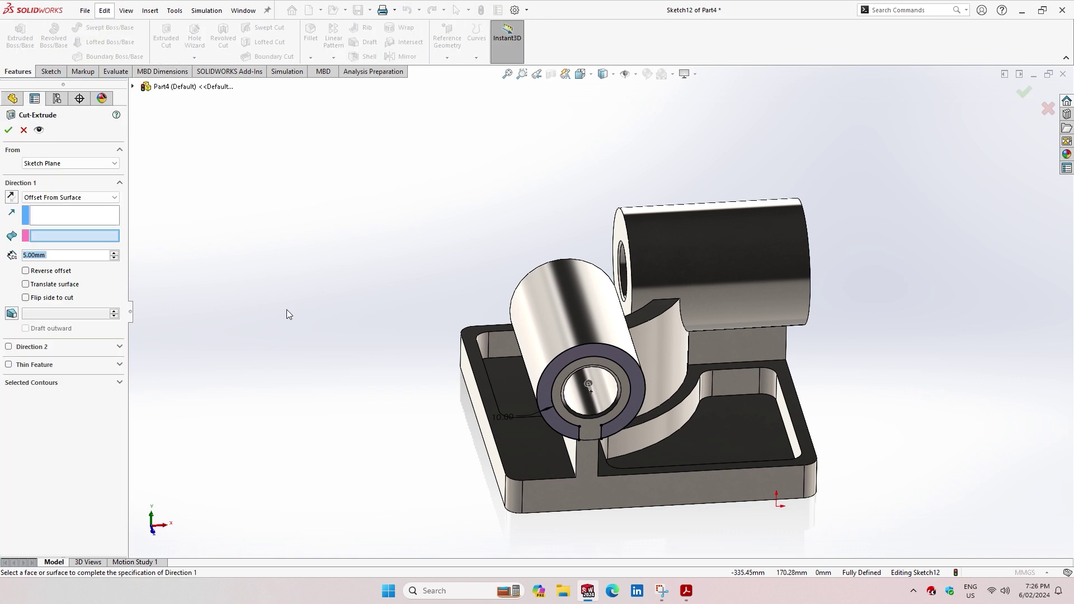
left_click(91, 164)
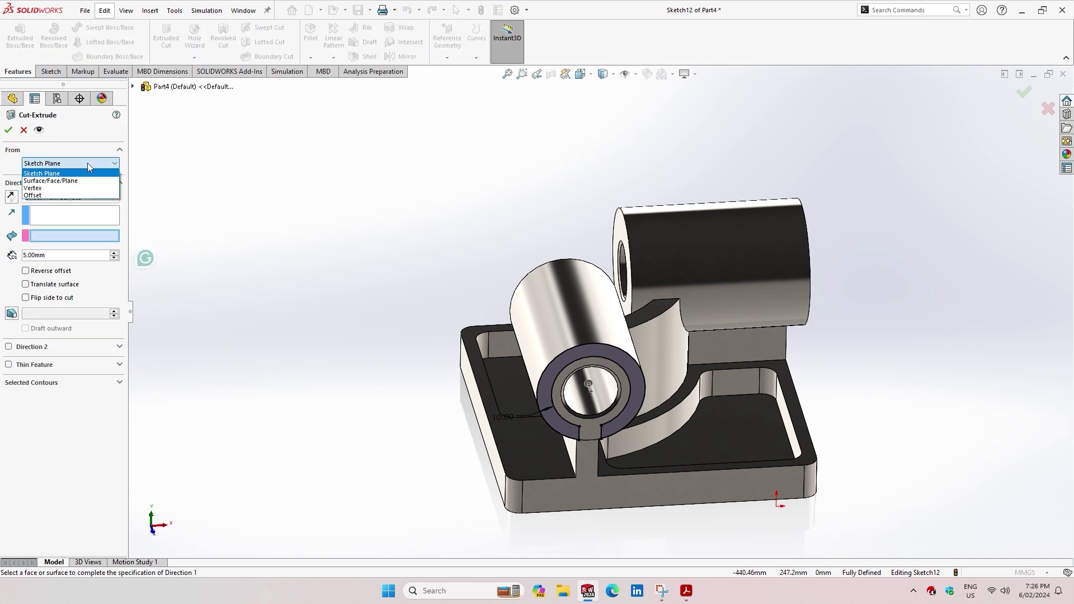
left_click(54, 197)
middle_click_drag(422, 290, 390, 344)
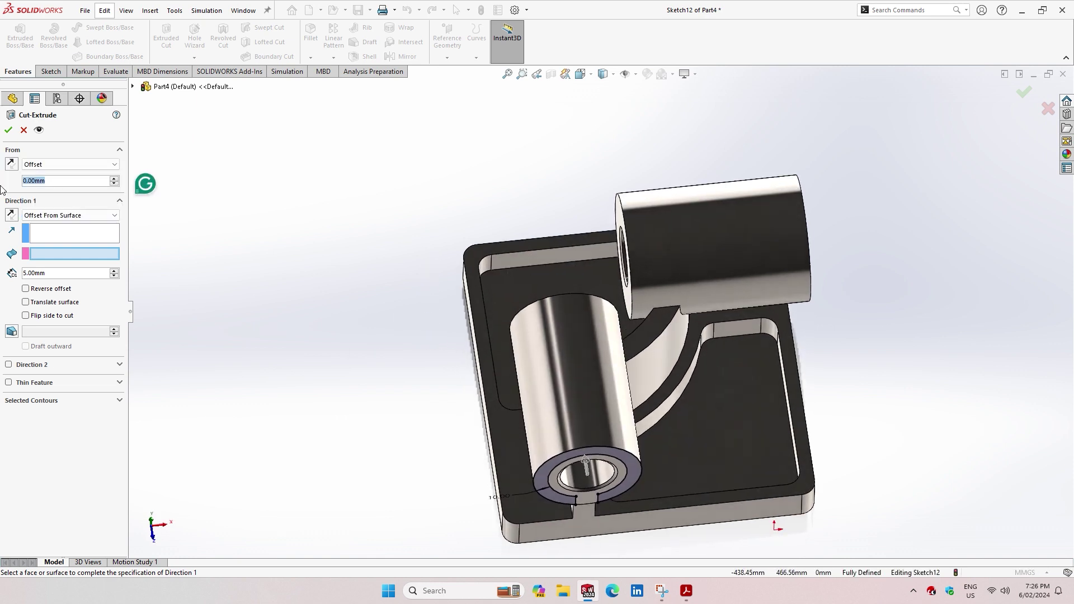
type("30")
key("Return")
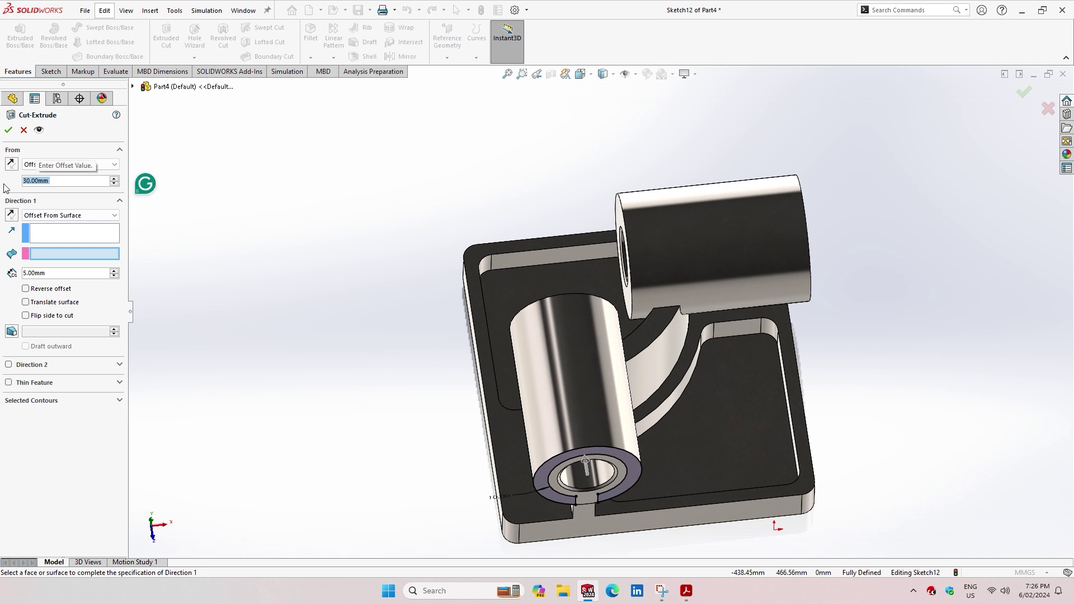
- Make the cut blind 30 mm deep with the offset reversed, and apply it
left_click(55, 216)
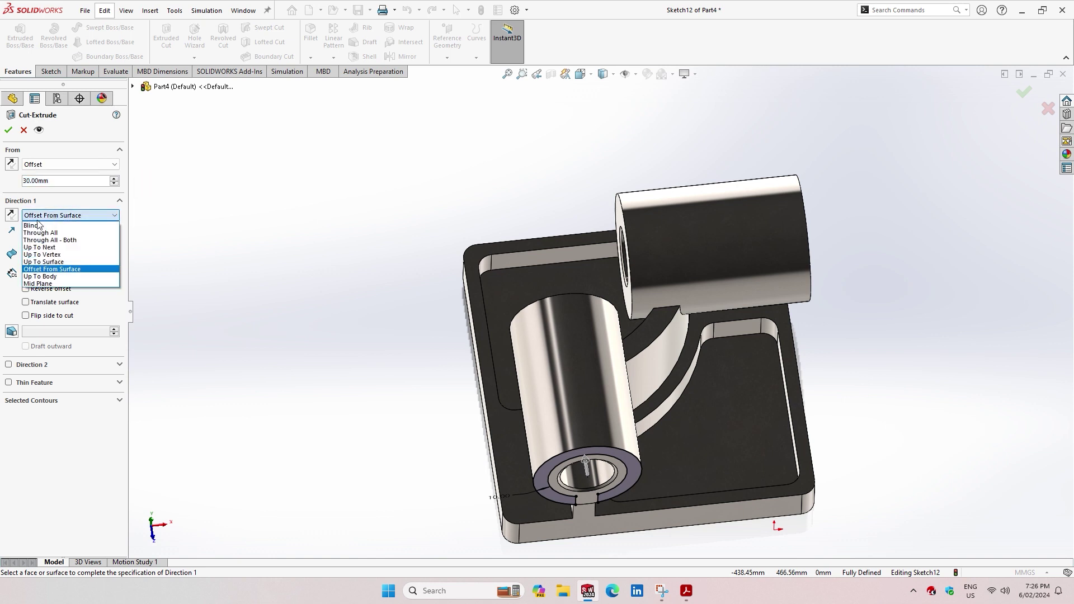
left_click(37, 226)
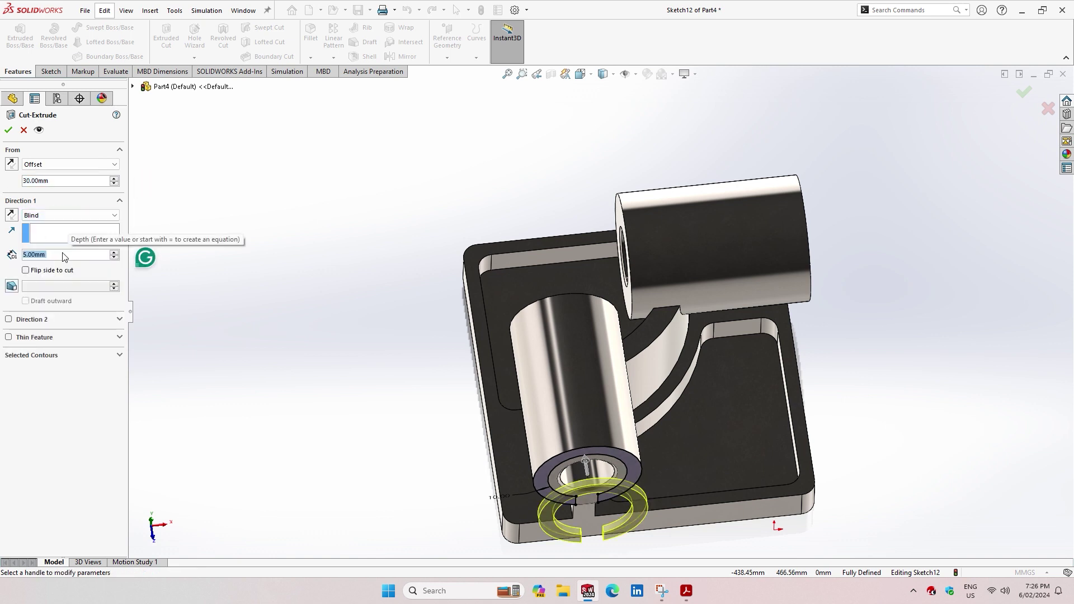
type("30")
key("Return")
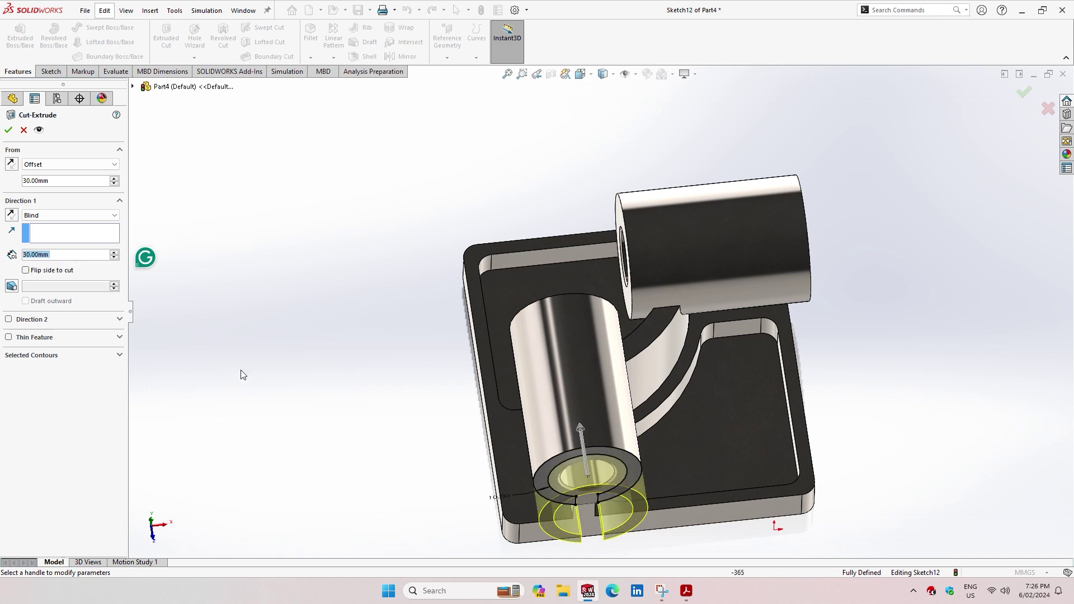
left_click(15, 164)
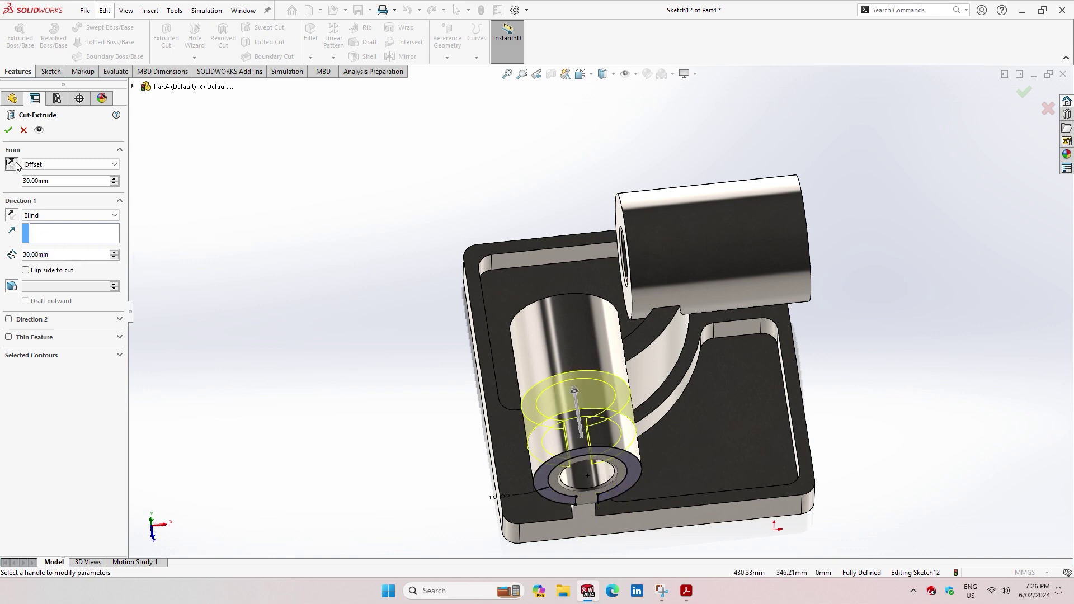
mouse_move(348, 384)
middle_mouse_down()
mouse_move(381, 420)
mouse_move(360, 412)
middle_mouse_up()
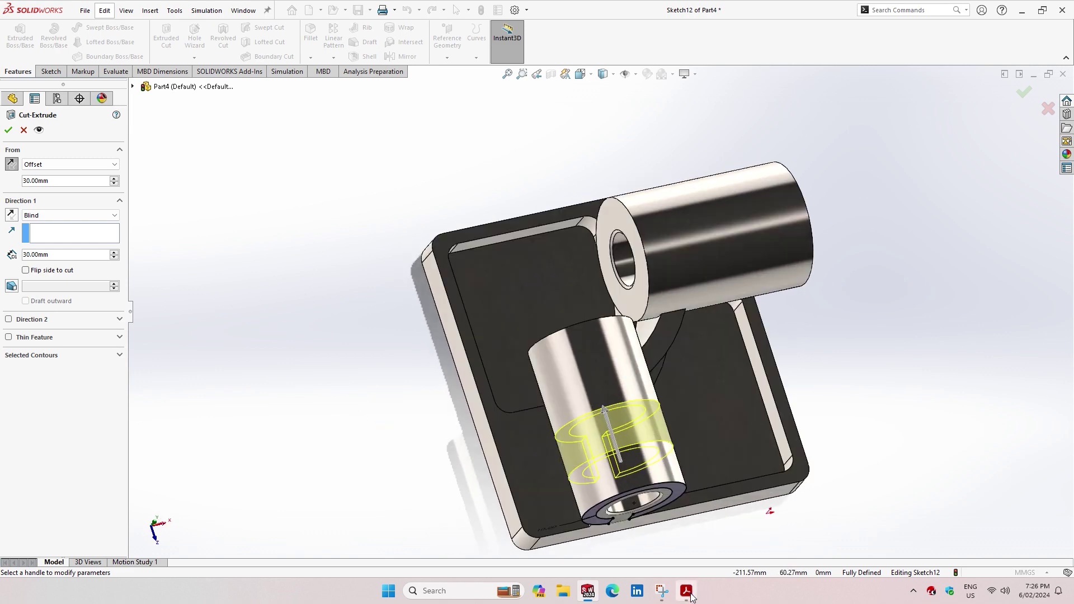
left_click(689, 594)
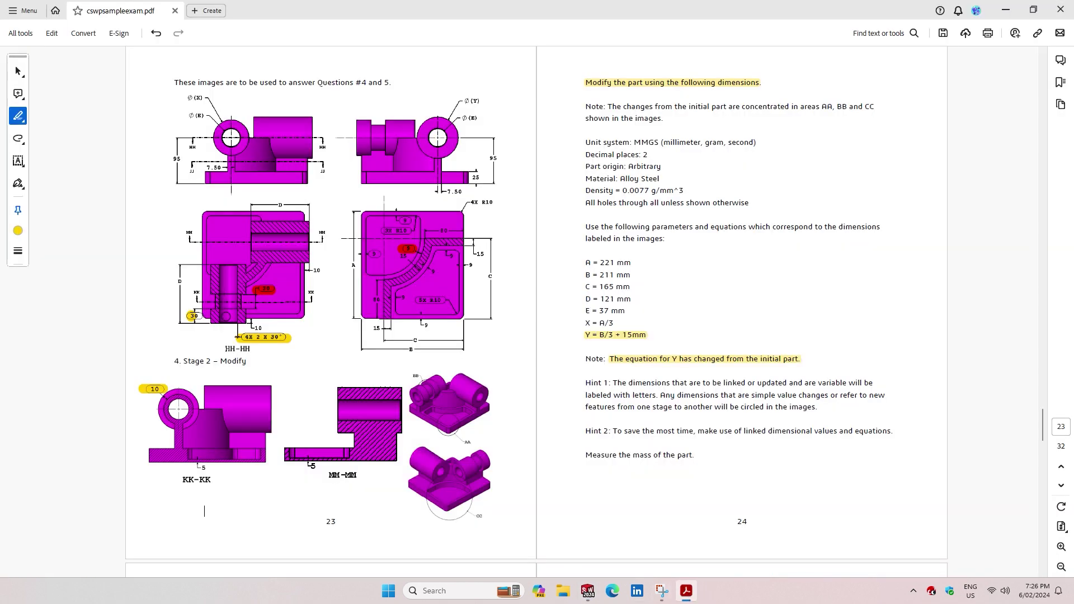
left_click(588, 591)
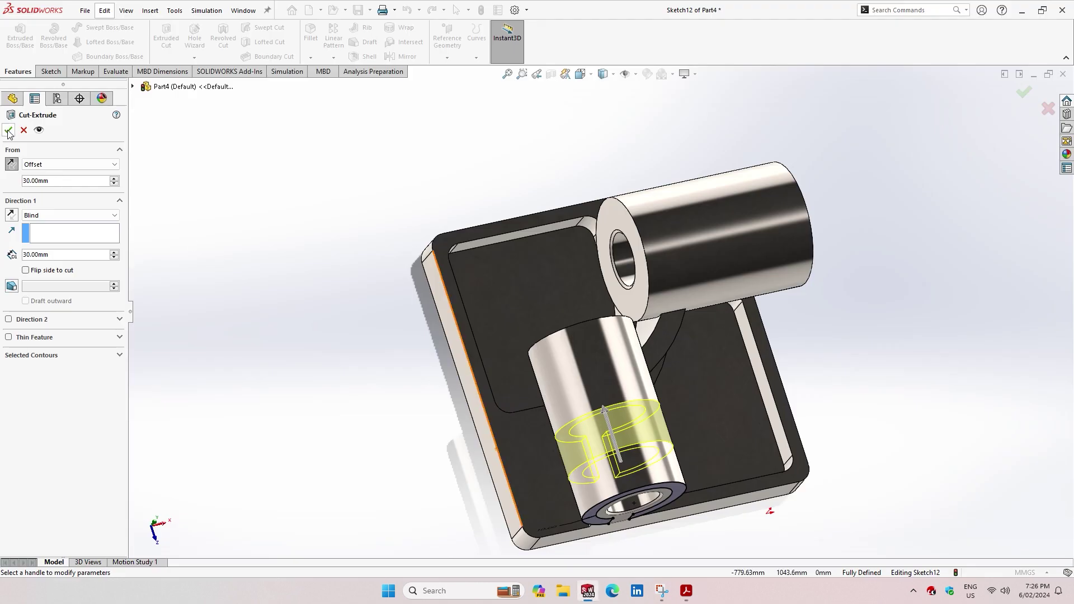
left_click(8, 132)
mouse_move(340, 313)
middle_mouse_down()
mouse_move(482, 367)
mouse_move(343, 277)
mouse_move(329, 334)
mouse_move(338, 249)
mouse_move(448, 278)
mouse_move(343, 280)
mouse_move(305, 307)
mouse_move(326, 318)
middle_mouse_up()
scroll(551, 322, "down", 3)
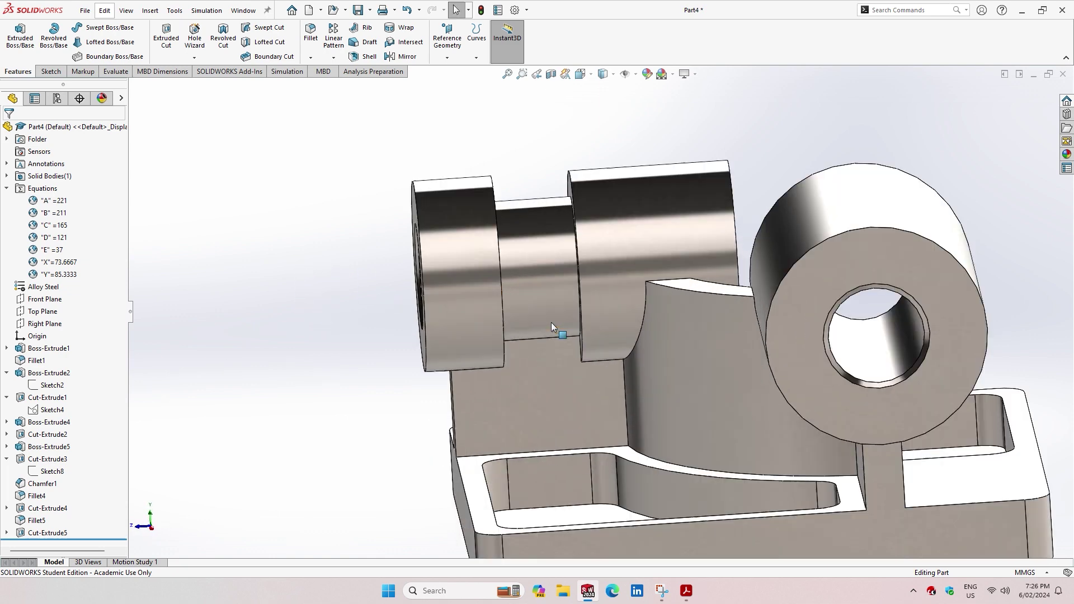
- Save Part4 and read its mass properties: 13206.36 grams
scroll(551, 323, "up", 3)
mouse_move(906, 328)
middle_mouse_down()
mouse_move(952, 328)
mouse_move(909, 319)
mouse_move(894, 421)
middle_mouse_up()
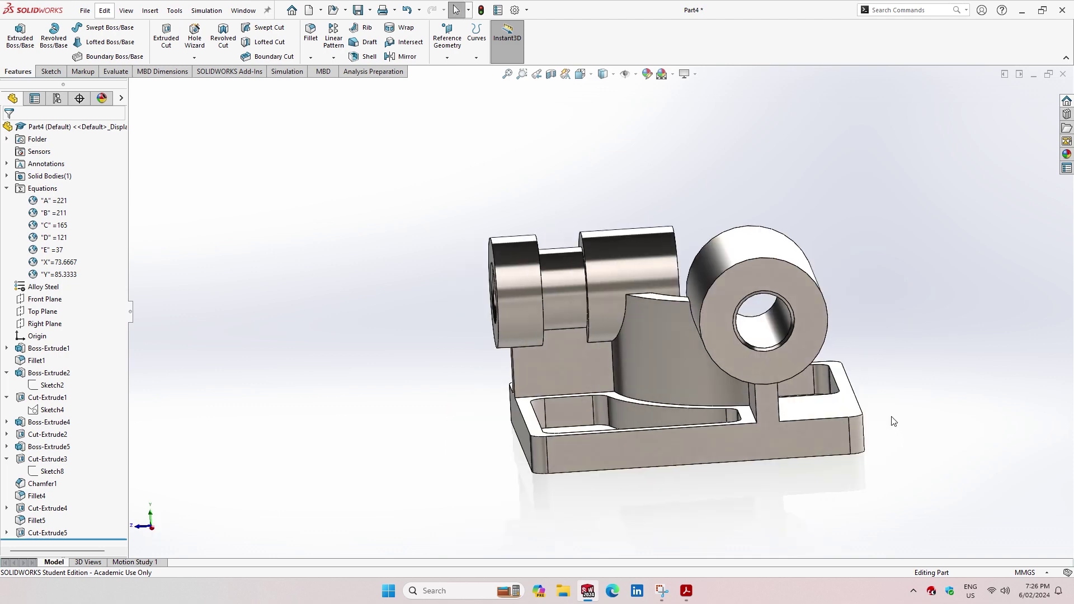
left_click(693, 598)
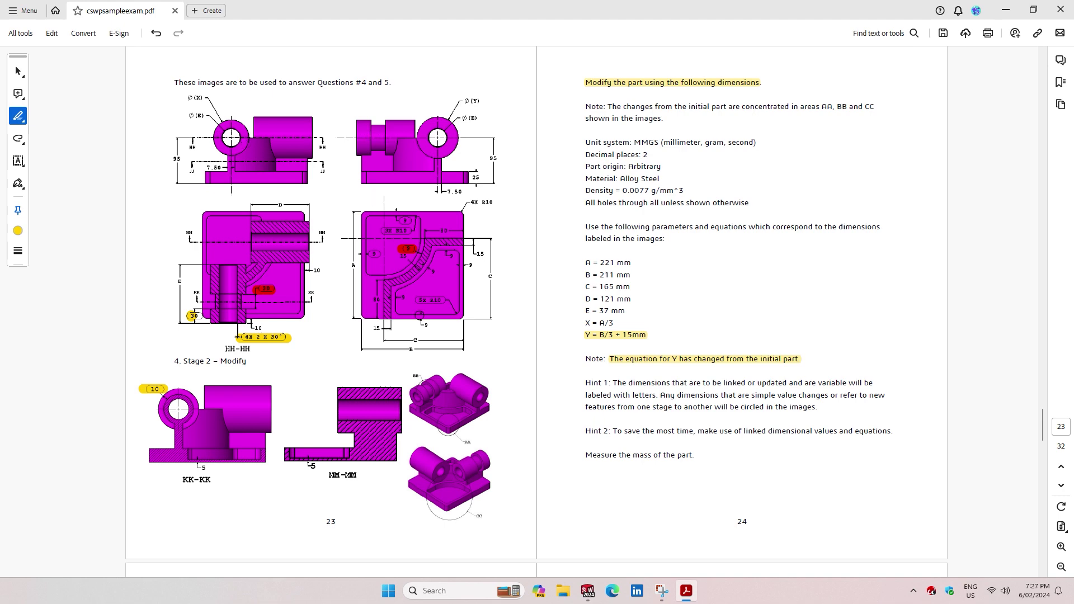
left_click(584, 596)
left_click(357, 9)
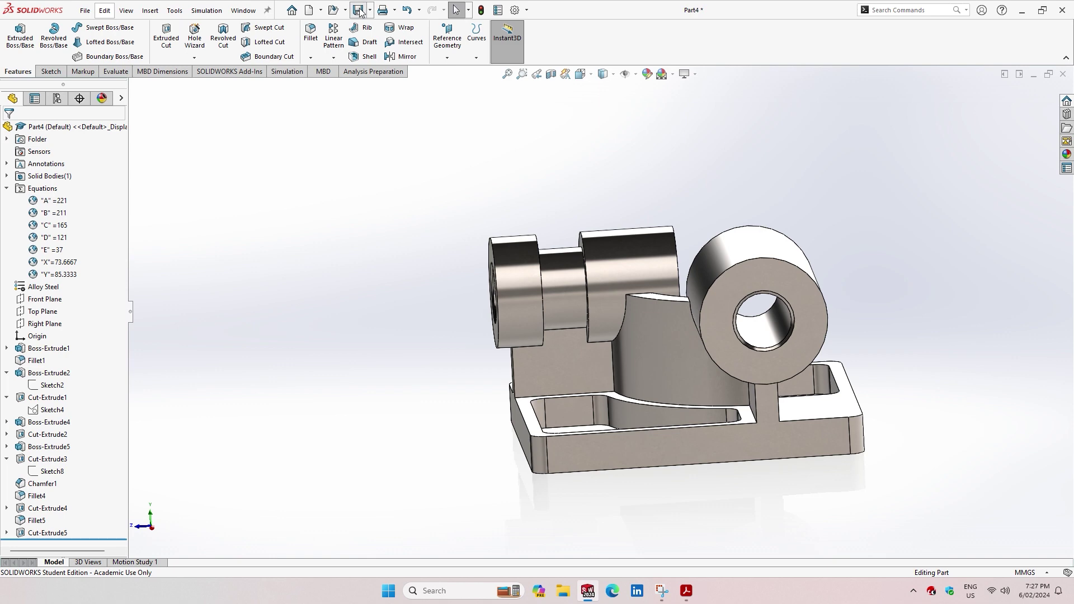
left_click(116, 71)
left_click(146, 38)
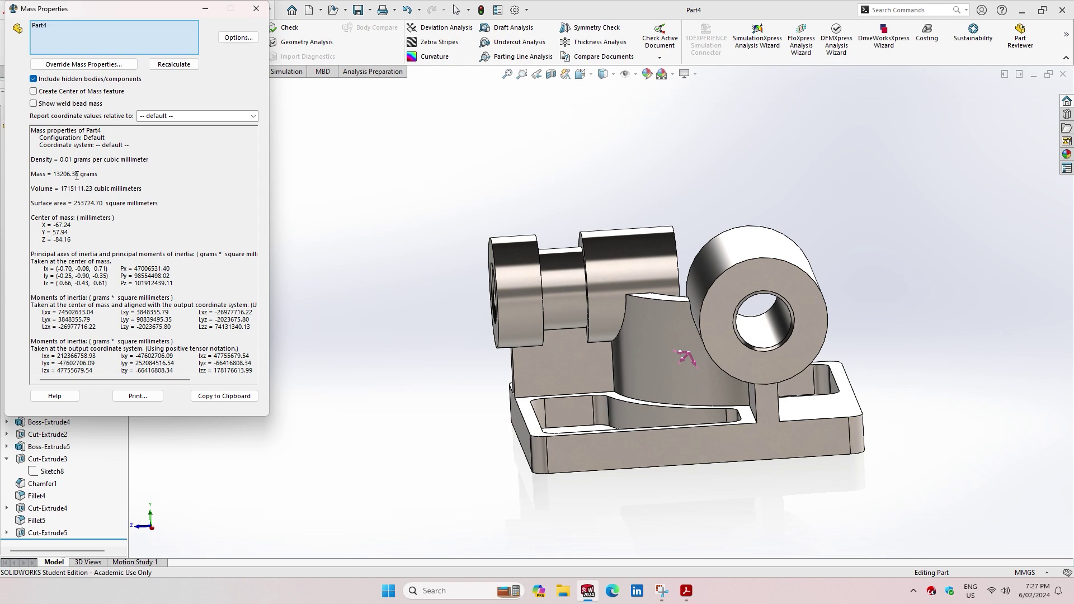
left_click(686, 591)
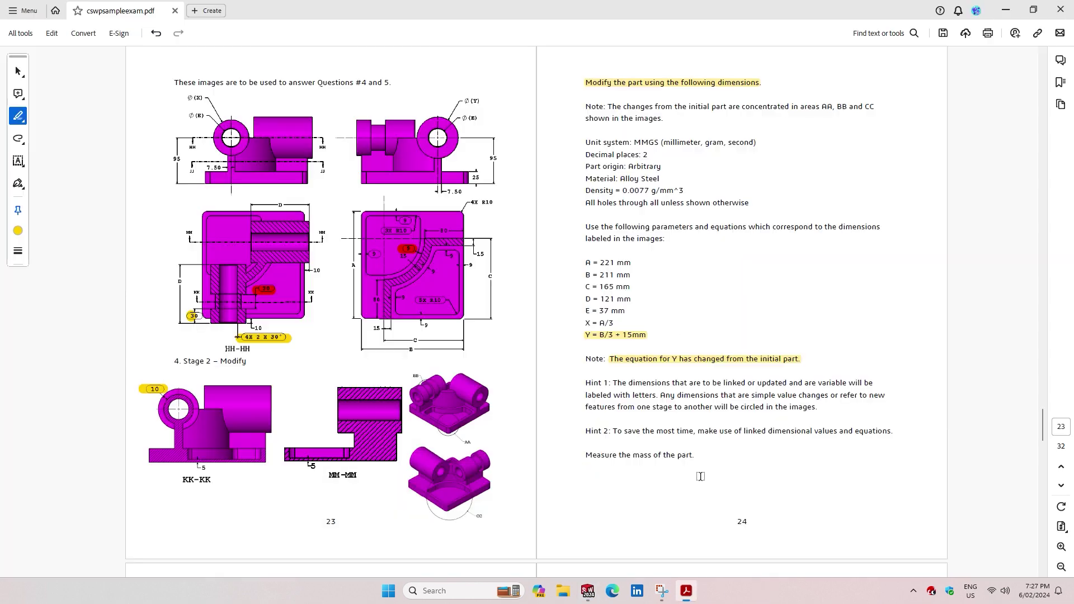
- Add a text note reading 13206.36 below the page 24 mass question
left_click(19, 161)
left_click(60, 162)
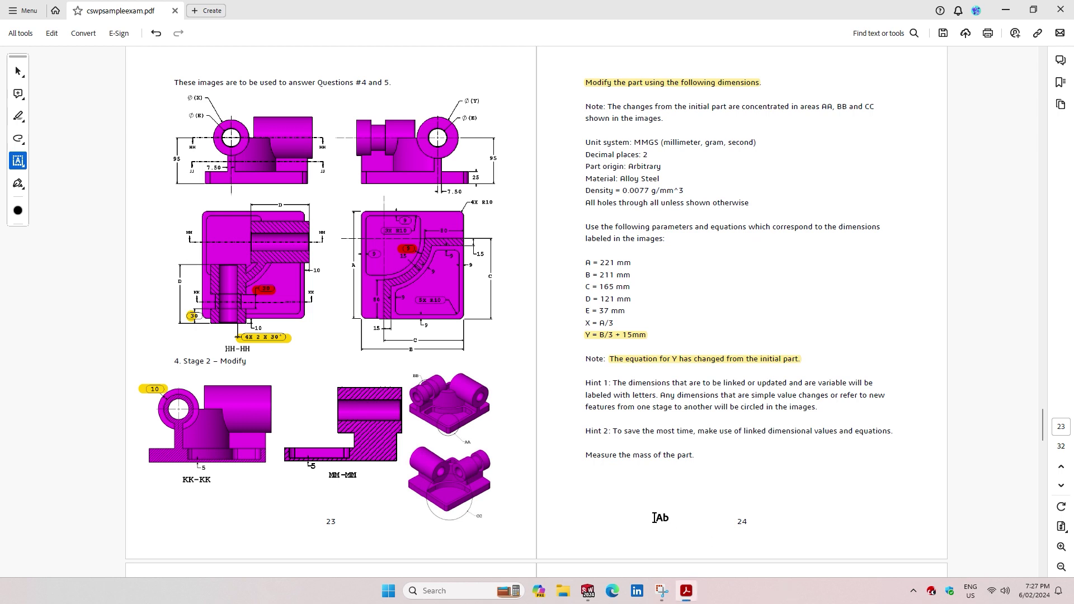
left_click(599, 486)
type("1")
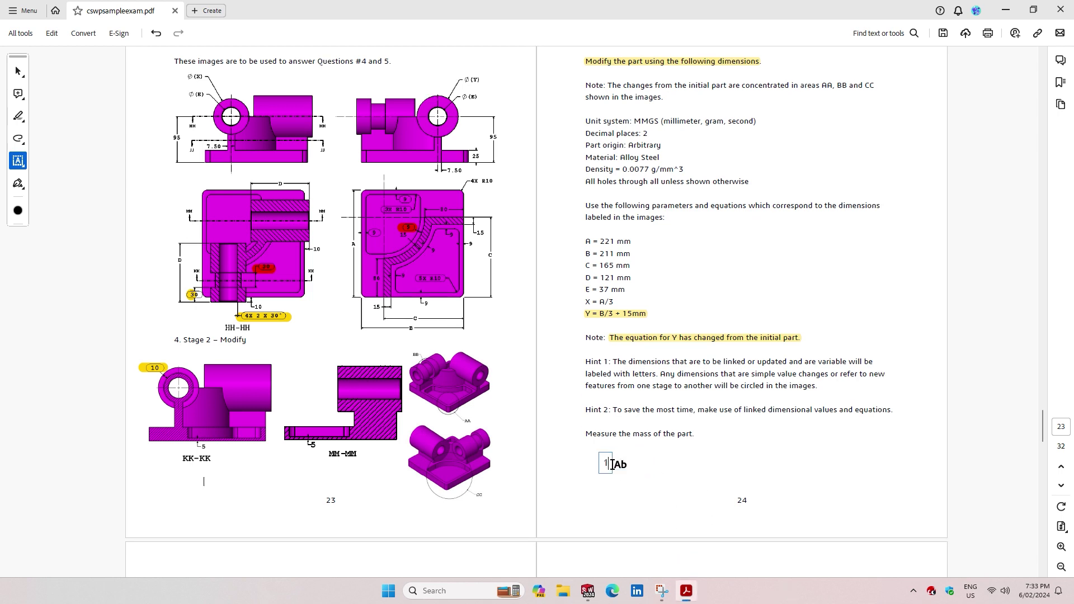
type("3206.3")
type("6")
left_click(591, 592)
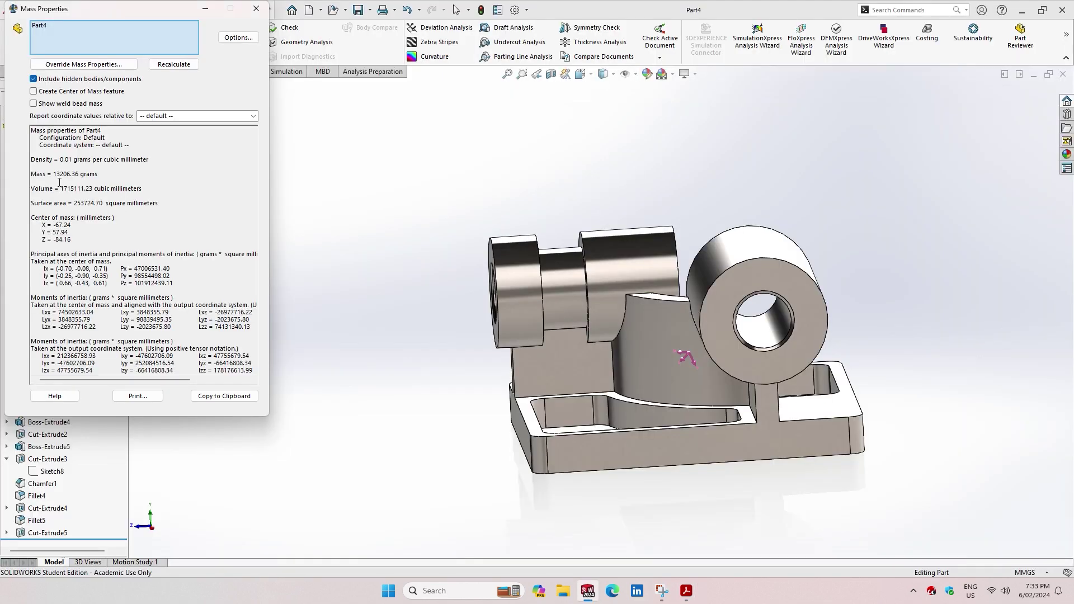
left_click(257, 9)
left_click(688, 593)
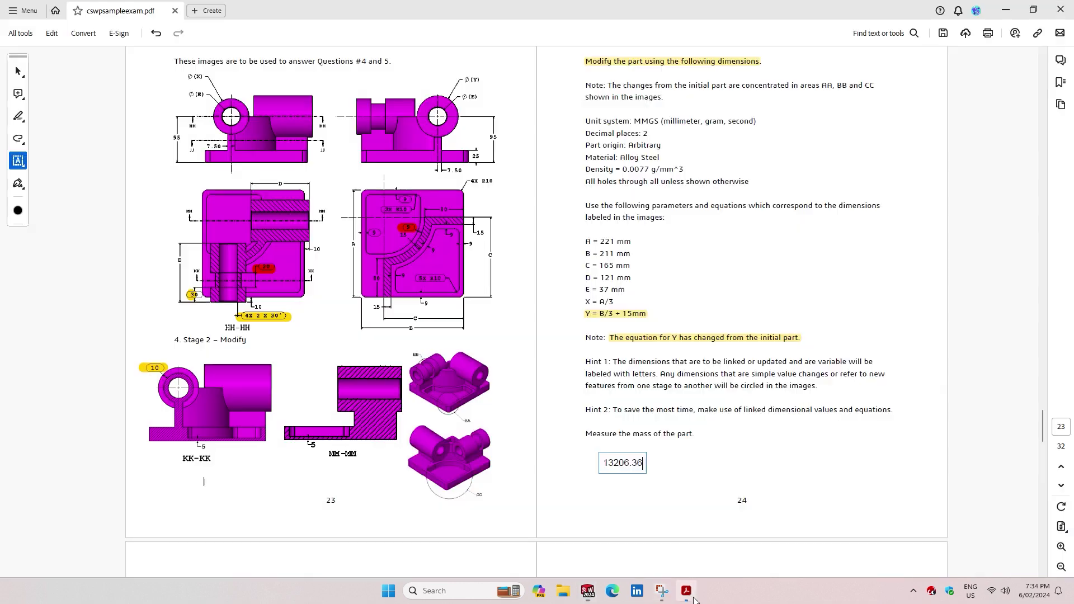
- Highlight the 13206.36 note and answer b) 13206.40
scroll(744, 470, "down", 1)
scroll(747, 472, "down", 2)
scroll(747, 472, "down", 2)
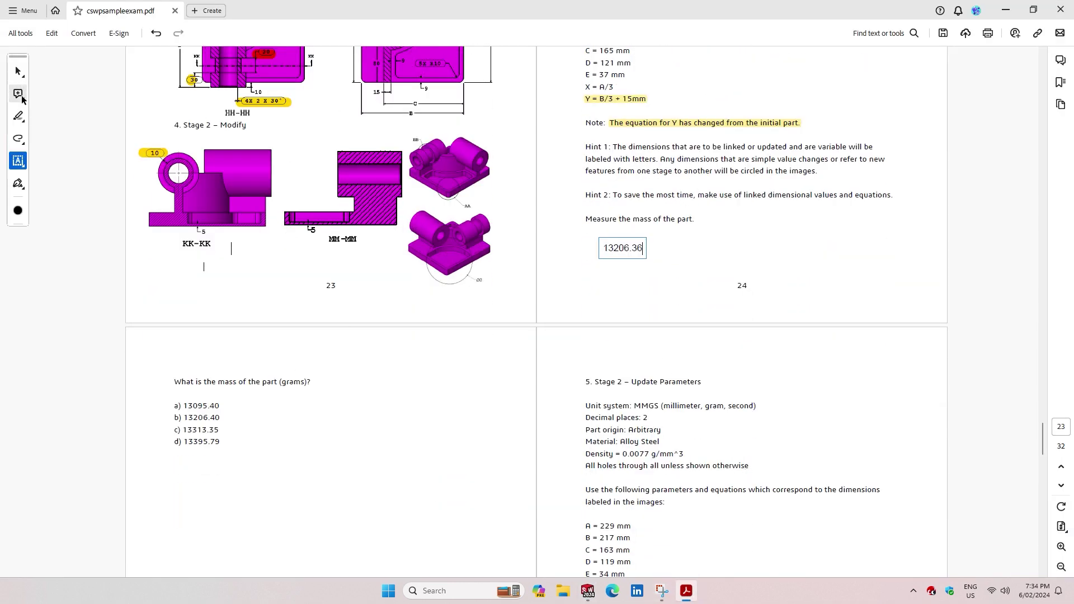
left_click(56, 112)
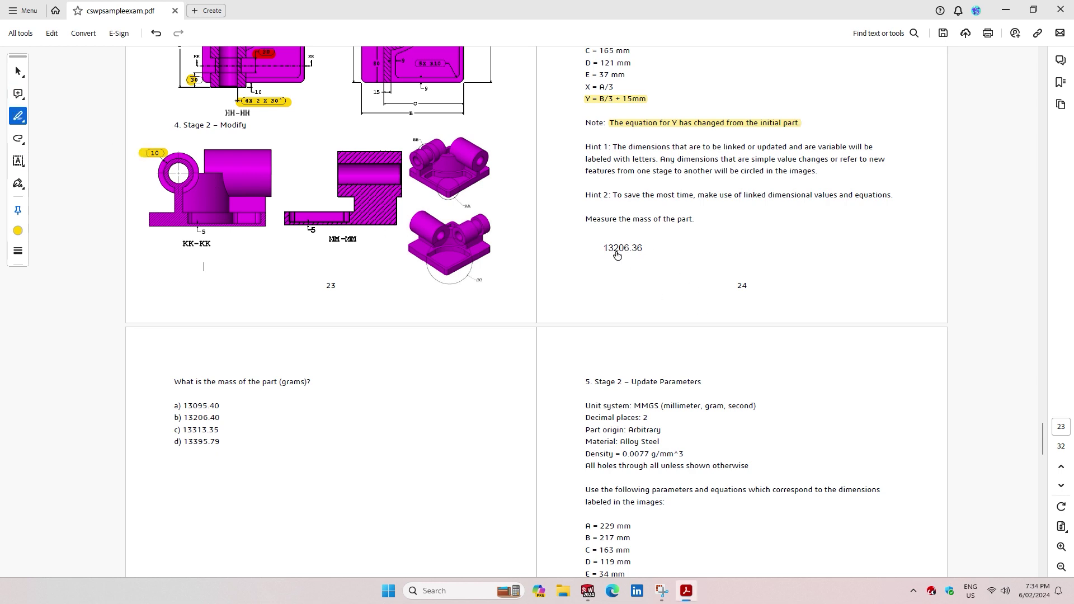
left_click_drag(598, 246, 650, 249)
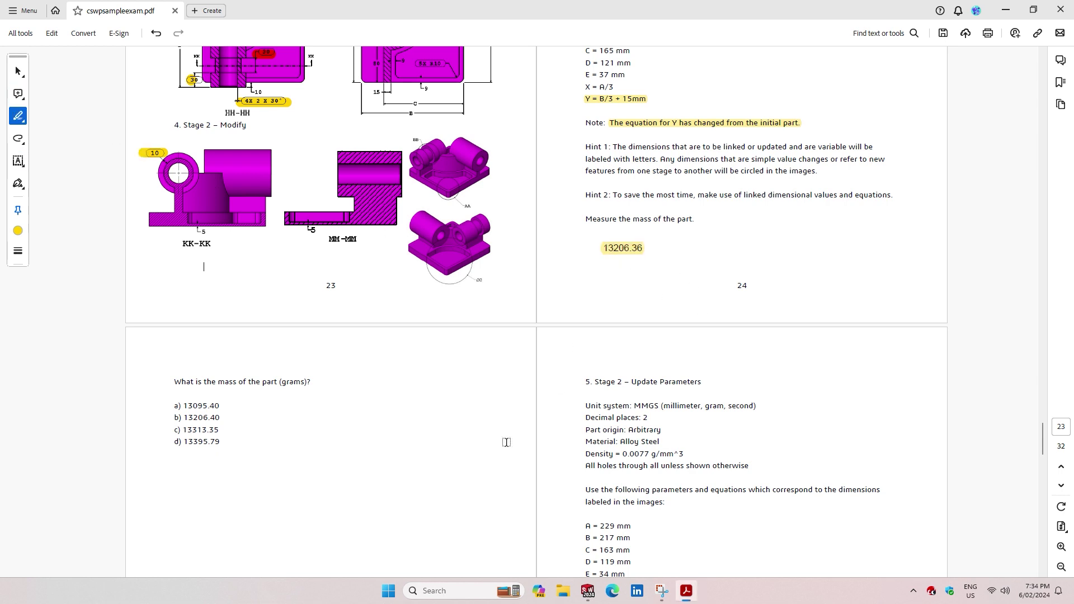
scroll(251, 424, "down", 3)
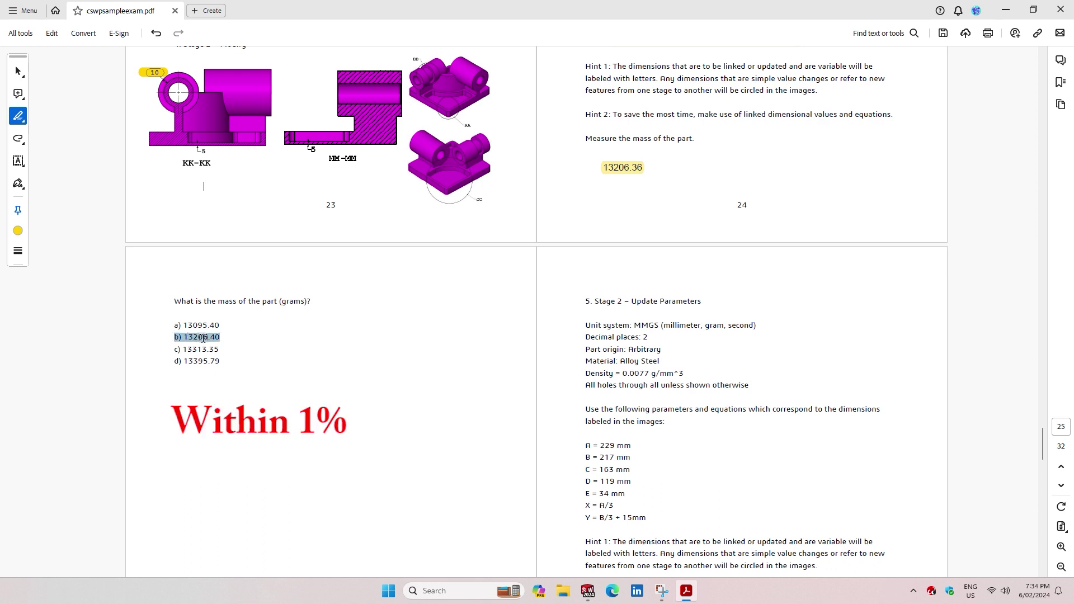
left_click_drag(171, 337, 222, 338)
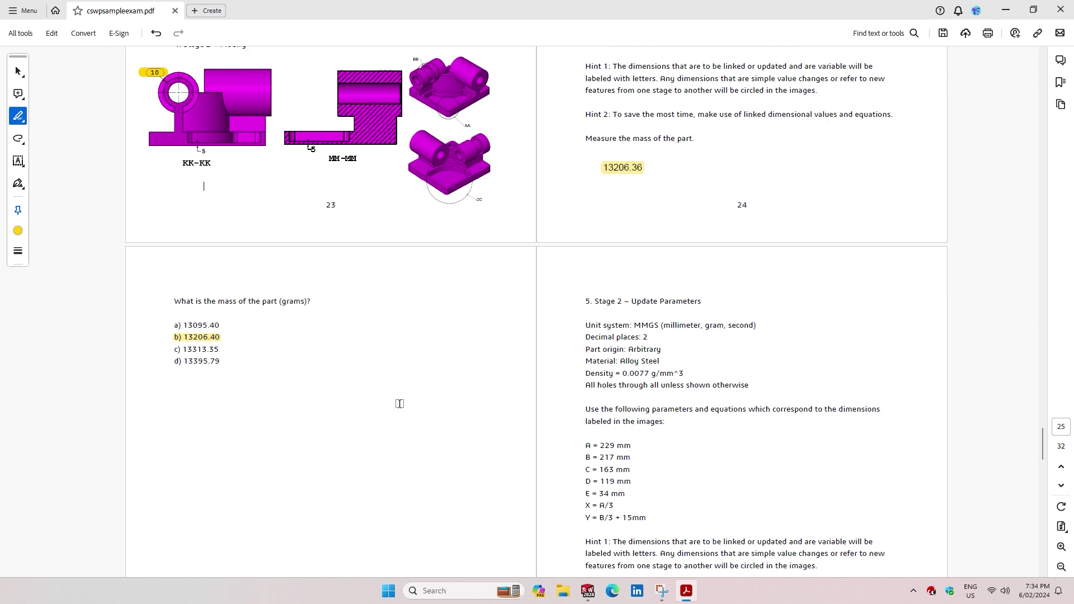
- Highlight MMGS, the X = A/3 and Y = B/3 + 15mm equations, and A = 229
scroll(400, 404, "down", 5)
scroll(400, 403, "down", 3)
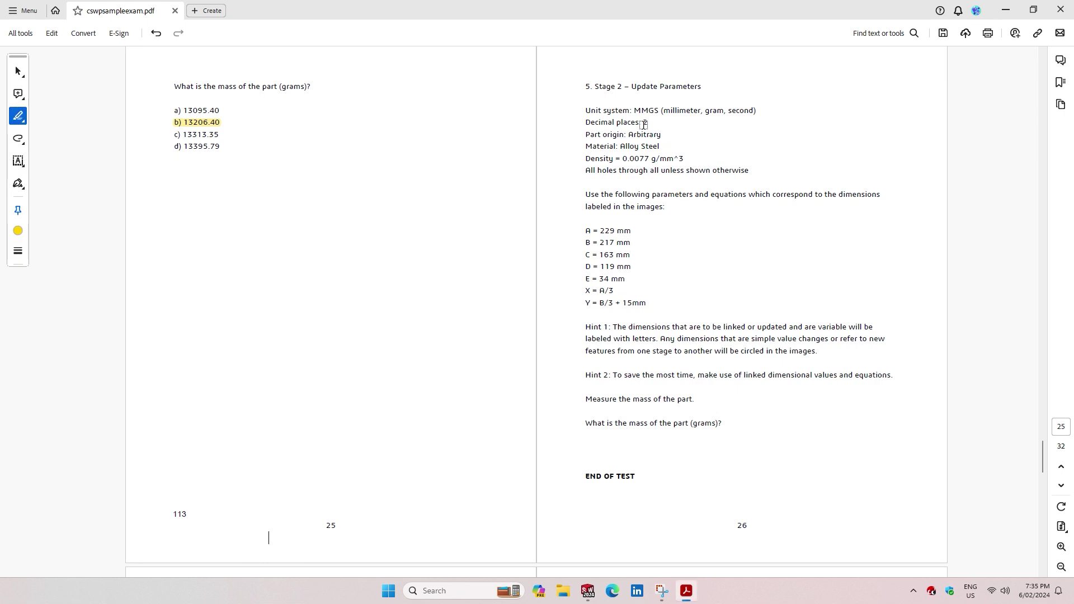
mouse_move(640, 110)
left_mouse_down()
mouse_move(662, 110)
mouse_move(661, 135)
left_mouse_up()
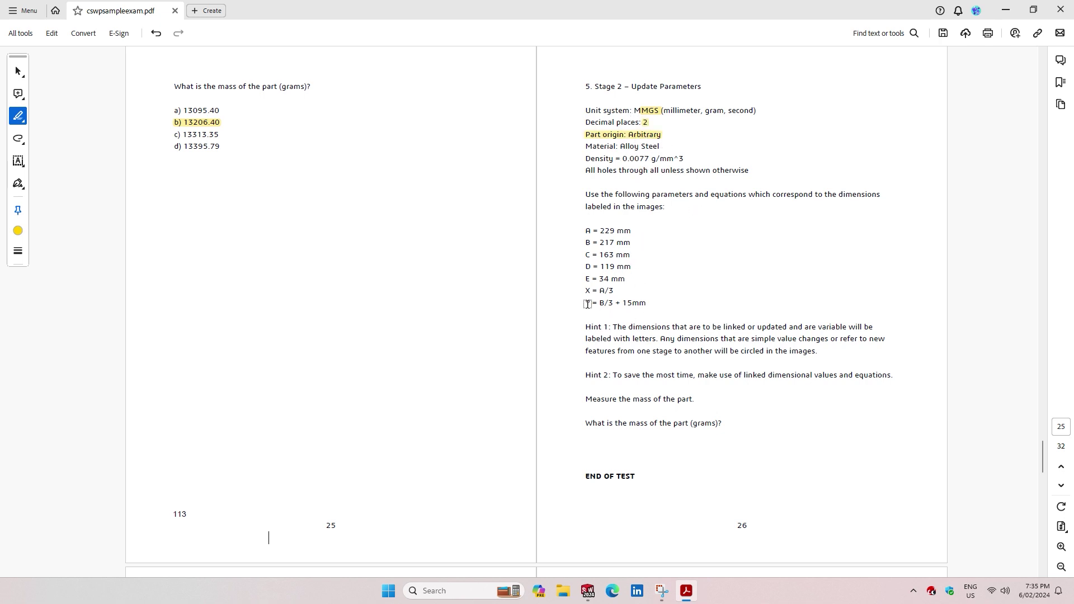
left_click_drag(648, 304, 585, 290)
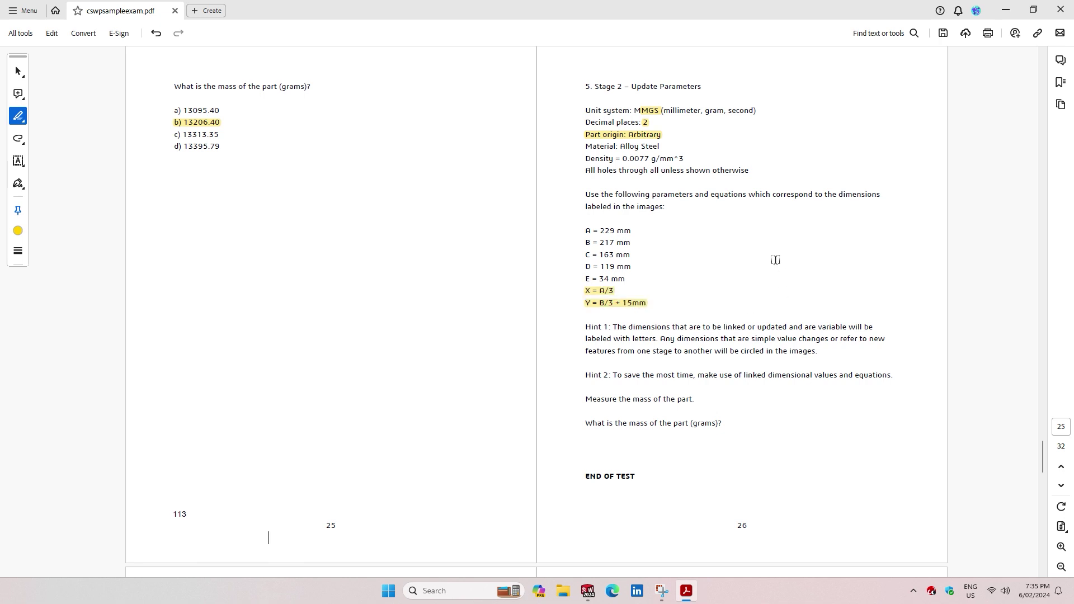
left_click_drag(601, 231, 615, 232)
- Save the part as a copy named Part5
left_click(587, 591)
left_click(370, 10)
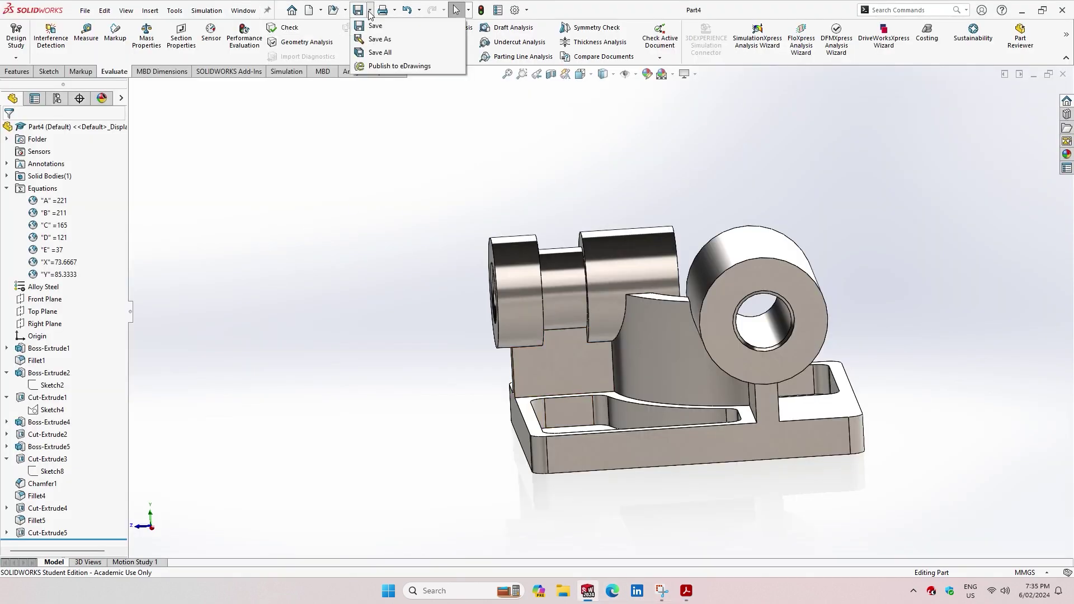
left_click(372, 41)
left_click(495, 342)
type("5")
key("Return")
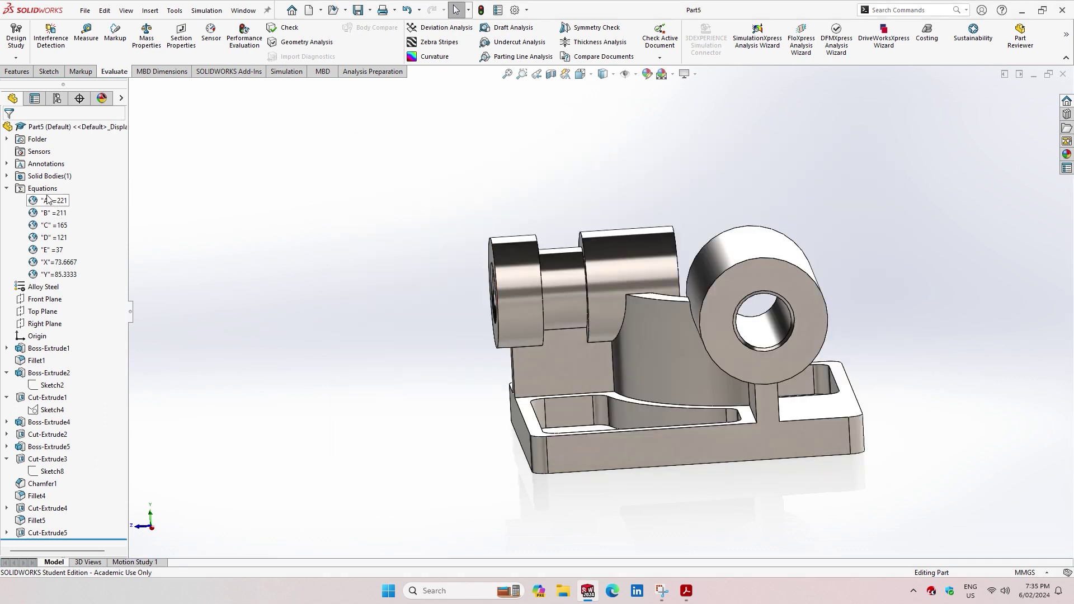
- In the Equations manager, change A to 229 and B to 217
right_click(43, 190)
left_click(86, 202)
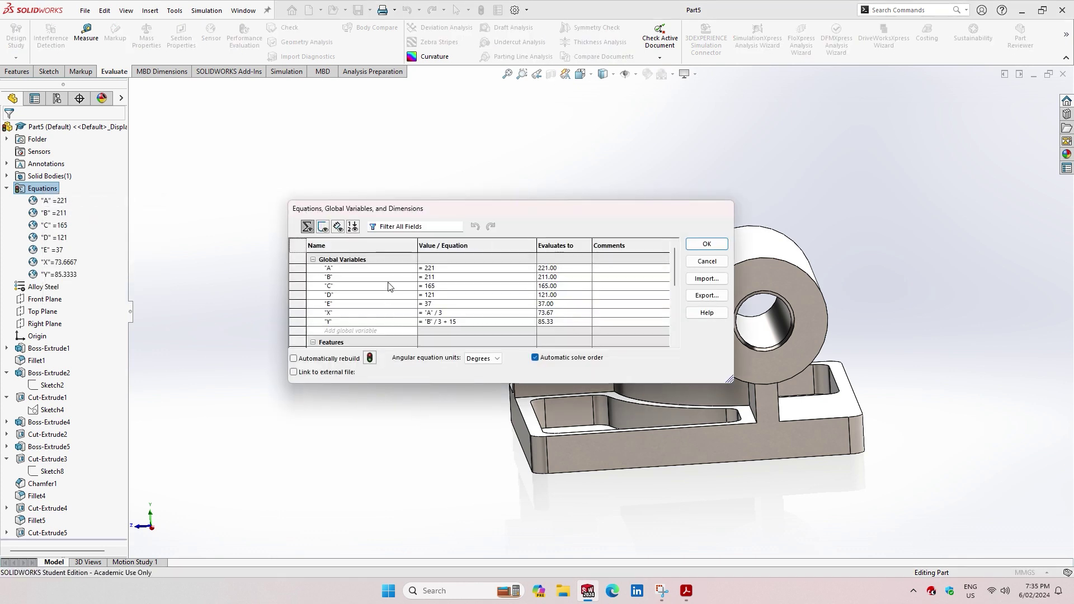
key("BackSpace")
type("9")
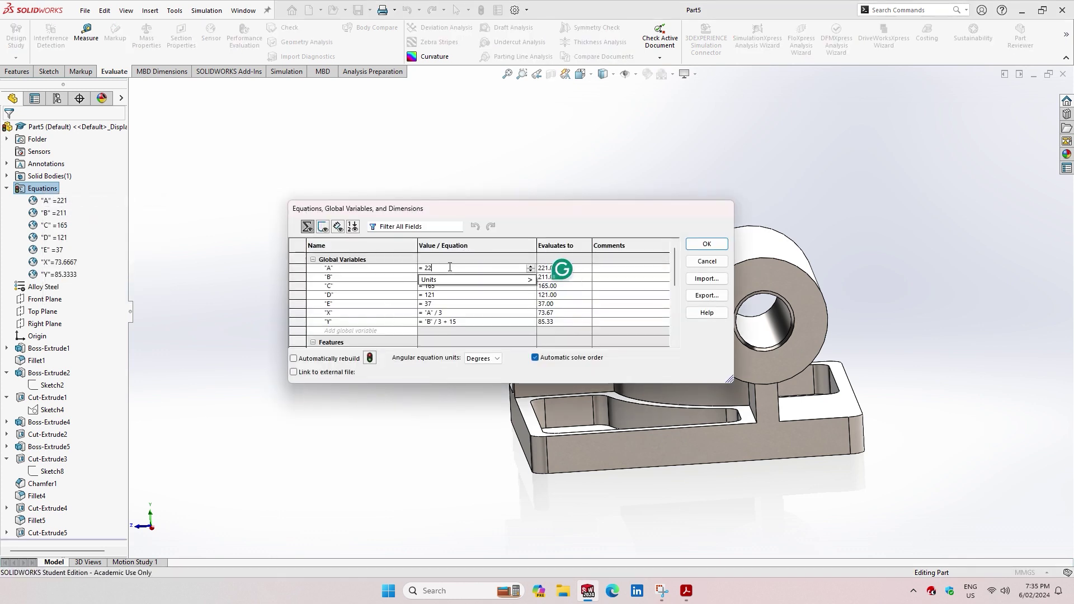
key("Return")
left_click(447, 276)
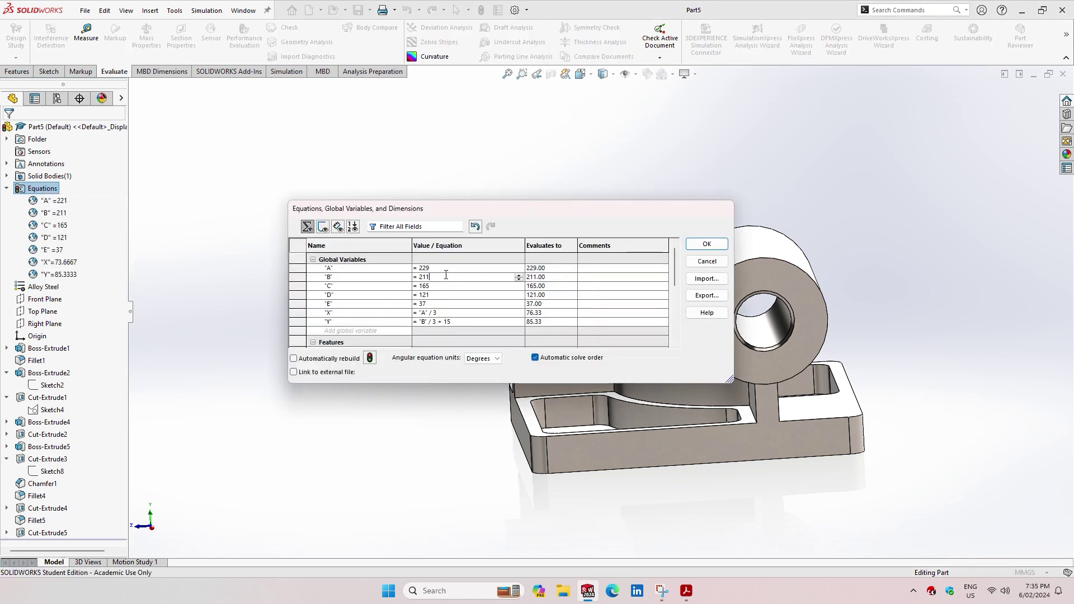
key("BackSpace")
type("7")
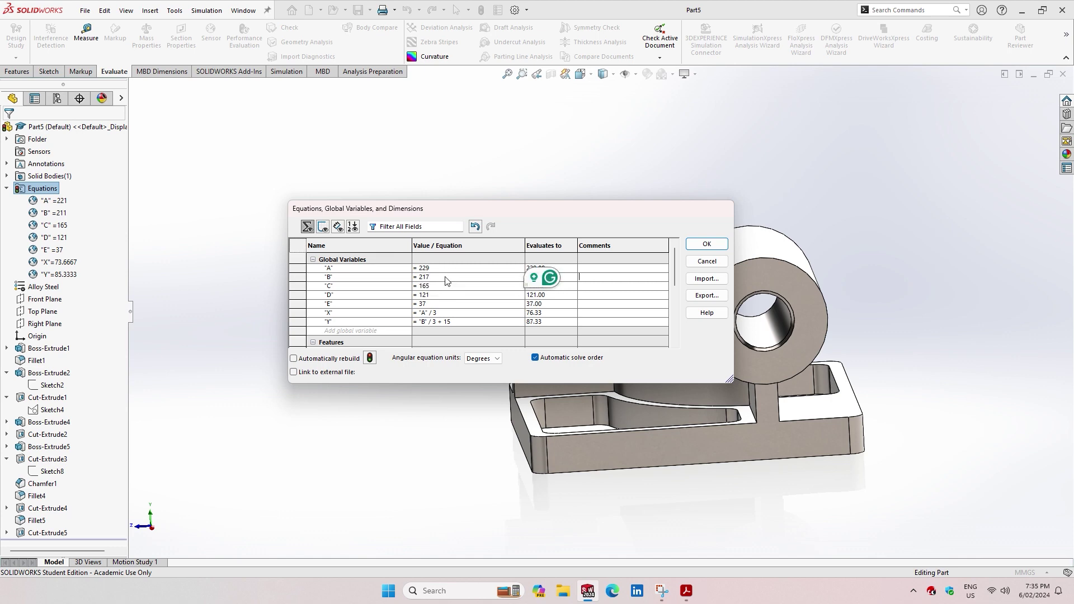
key("Return")
- Change global variables C to 163 and D to 119
left_click(687, 592)
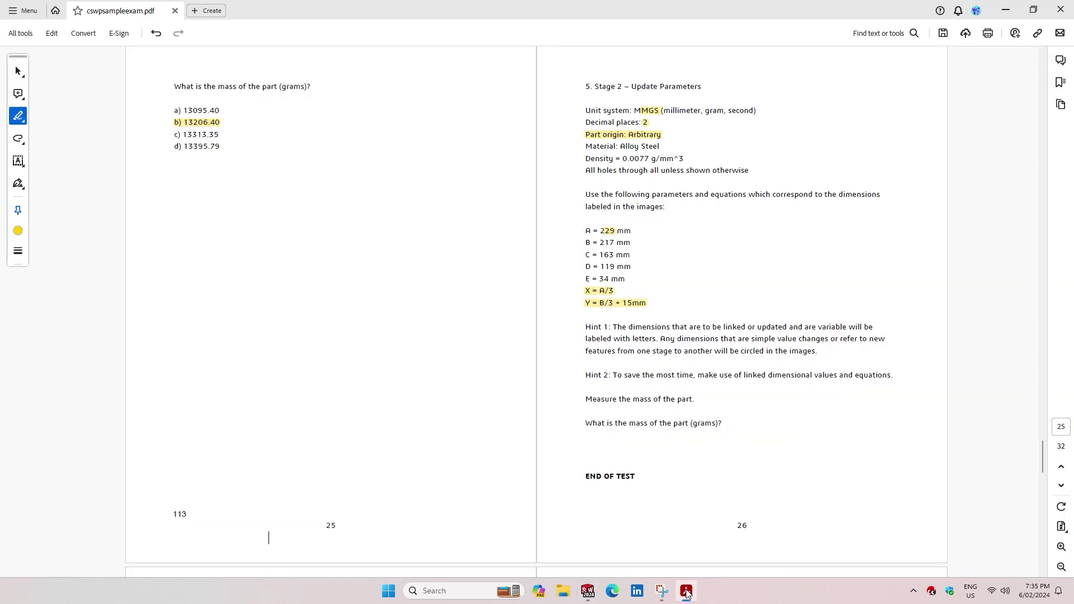
left_click(687, 592)
left_click(446, 286)
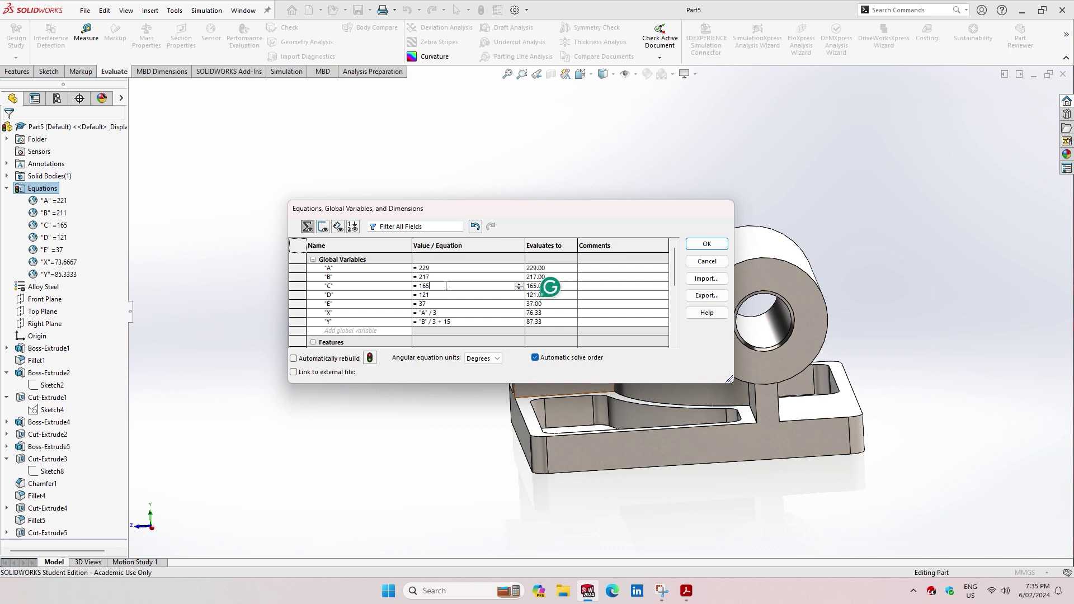
key("BackSpace")
type("3")
key("Return")
left_click(439, 295)
key("BackSpace")
key("BackSpace")
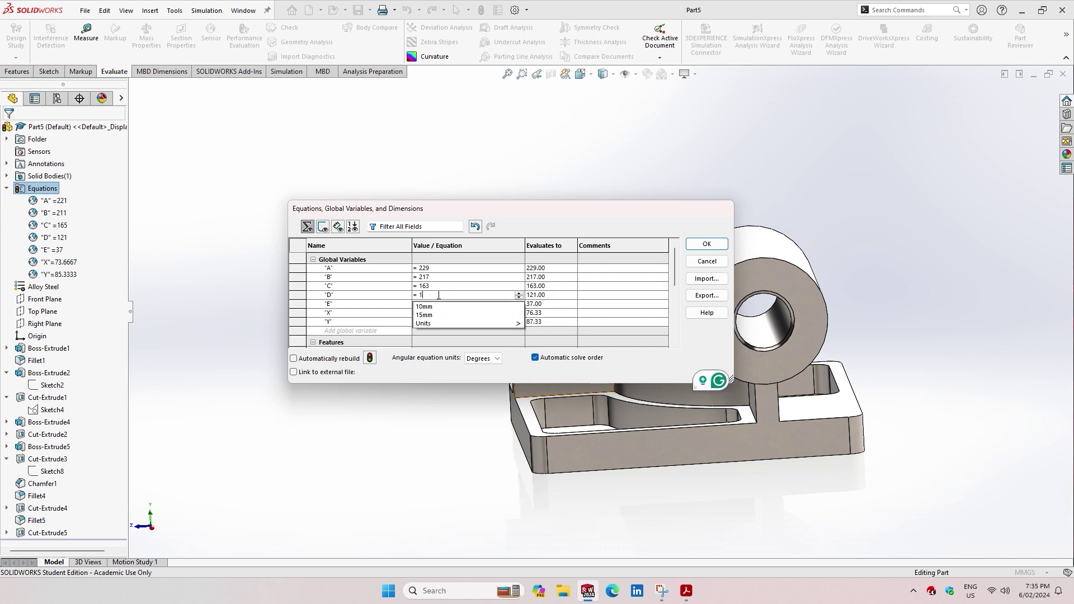
type("19")
key("Return")
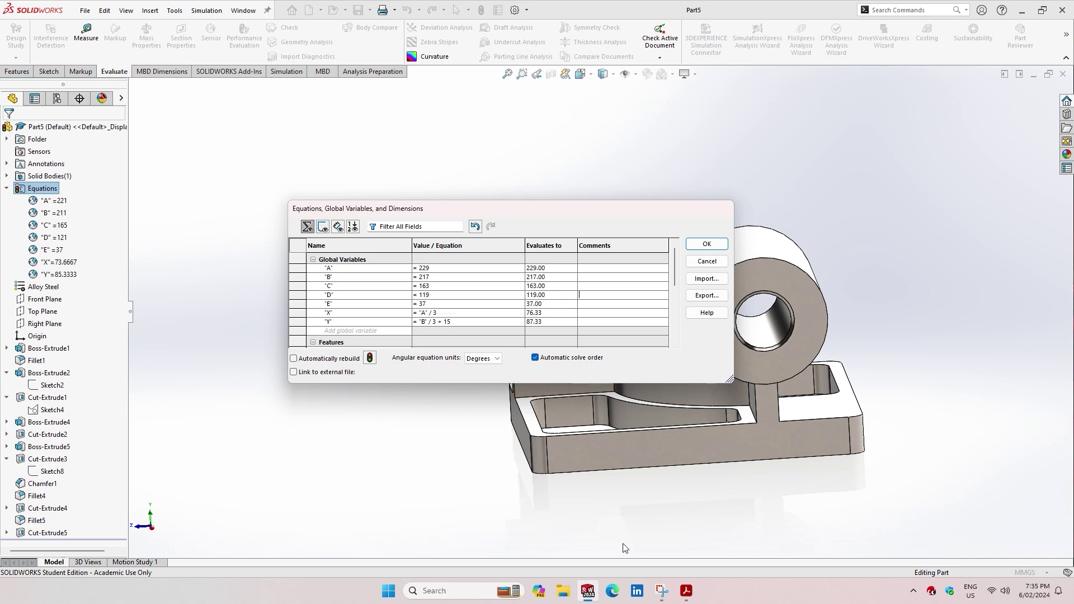
- Set global variable E to 34, checking the exam PDF for the value
left_click(687, 591)
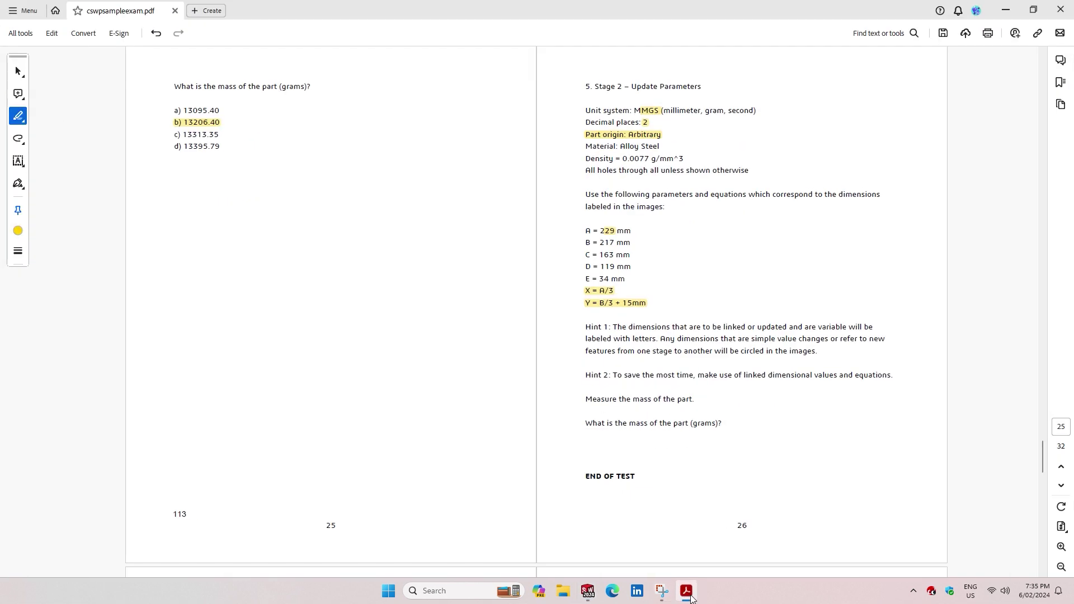
left_click(588, 591)
left_click(439, 303)
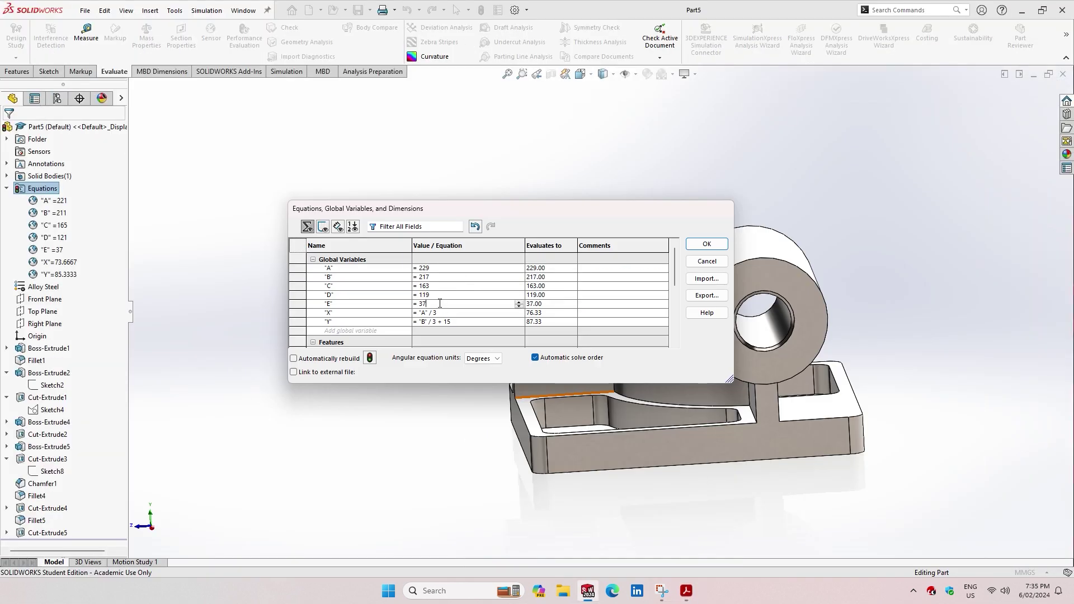
key("BackSpace")
type("4")
key("Return")
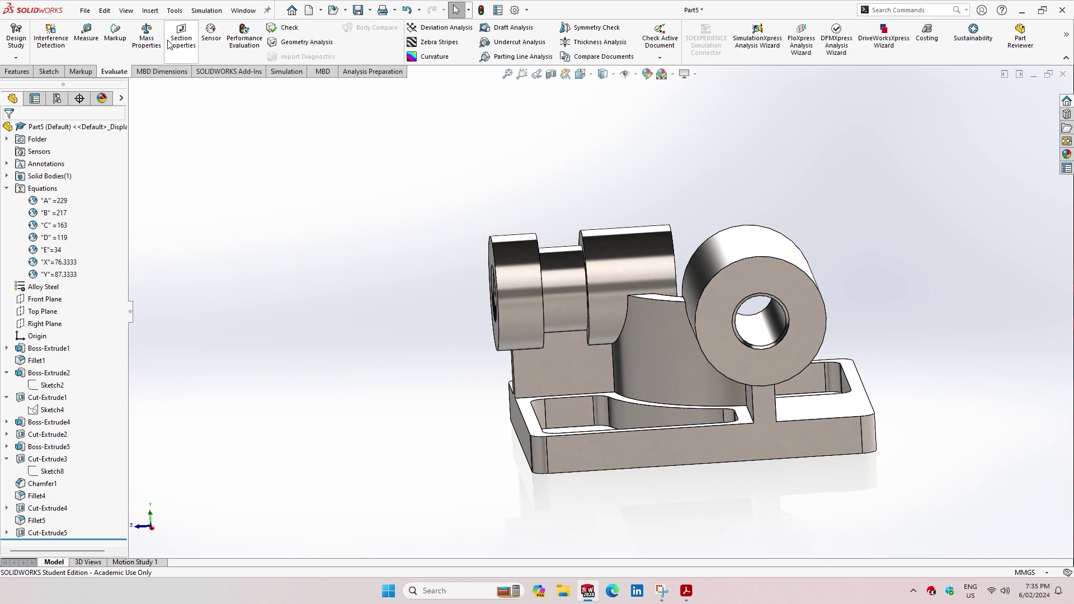
- Read Part5's mass properties and select the 14207.97 gram mass value
left_click(150, 39)
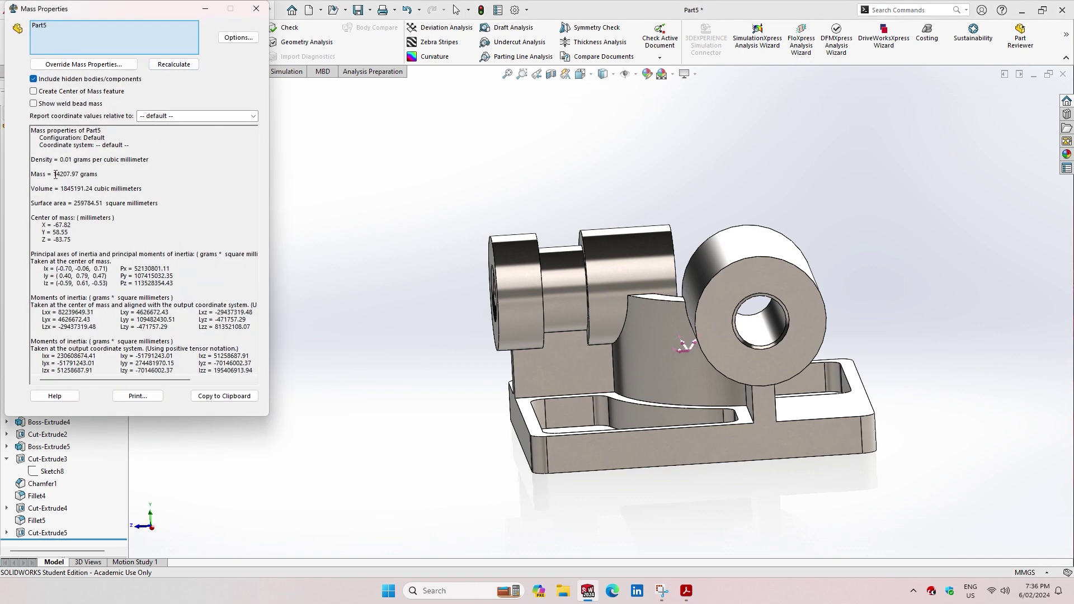
left_click_drag(64, 177, 80, 177)
left_click(687, 591)
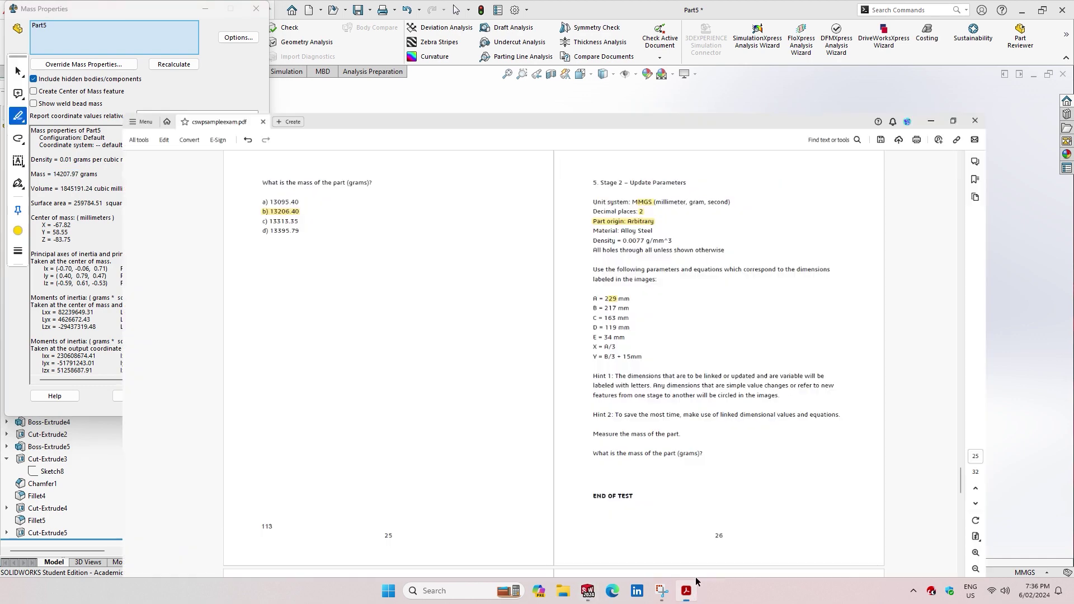
- Highlight answer 14208.00 in the Answer Key
scroll(669, 379, "down", 5)
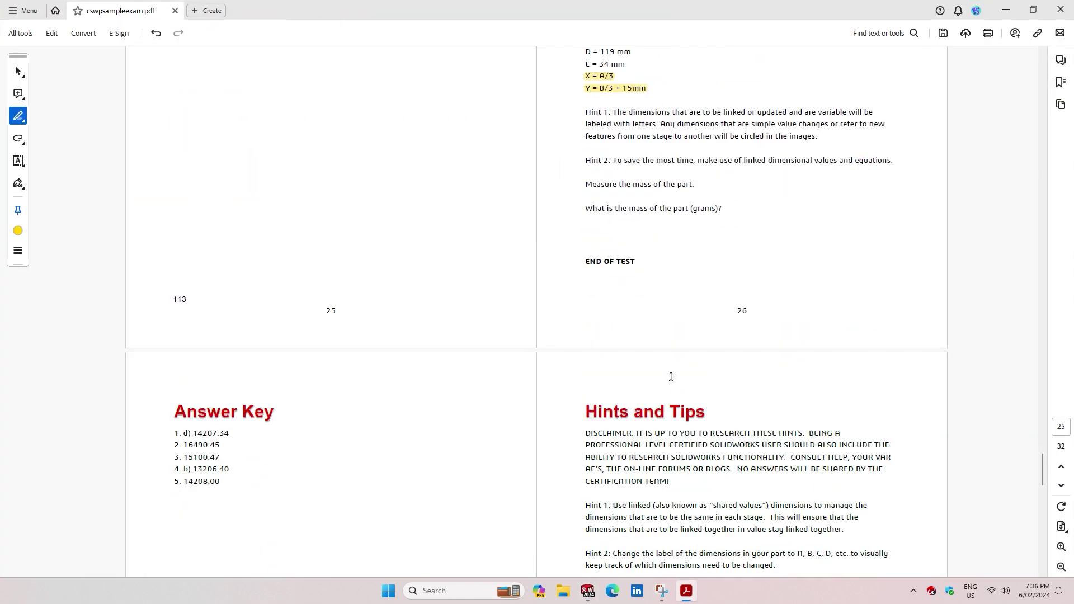
left_click_drag(183, 481, 220, 481)
scroll(468, 482, "up", 1)
scroll(468, 482, "up", 2)
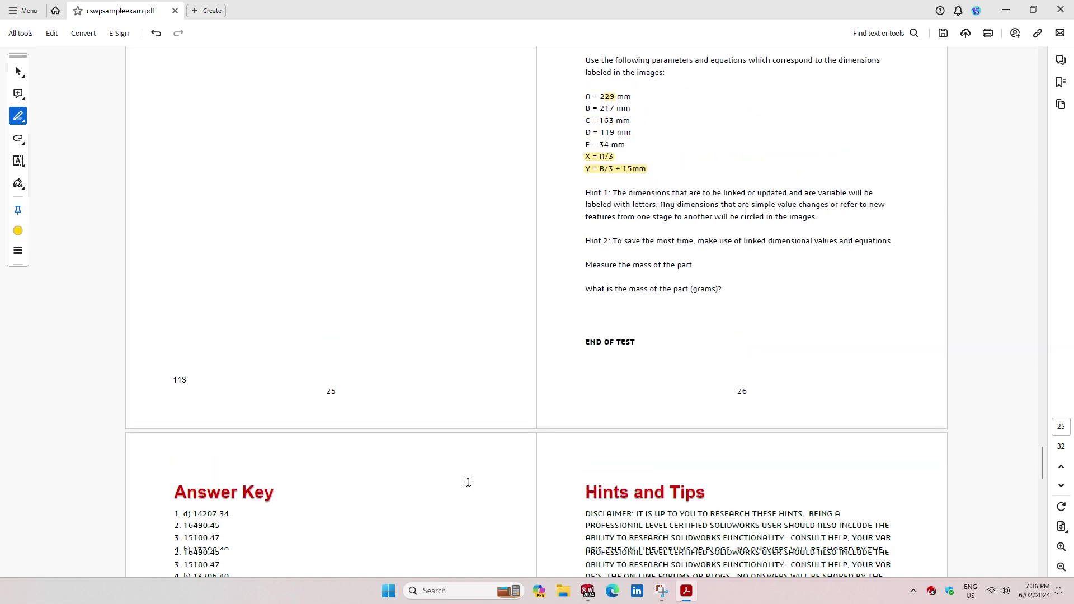
scroll(464, 483, "down", 3)
scroll(465, 484, "down", 4)
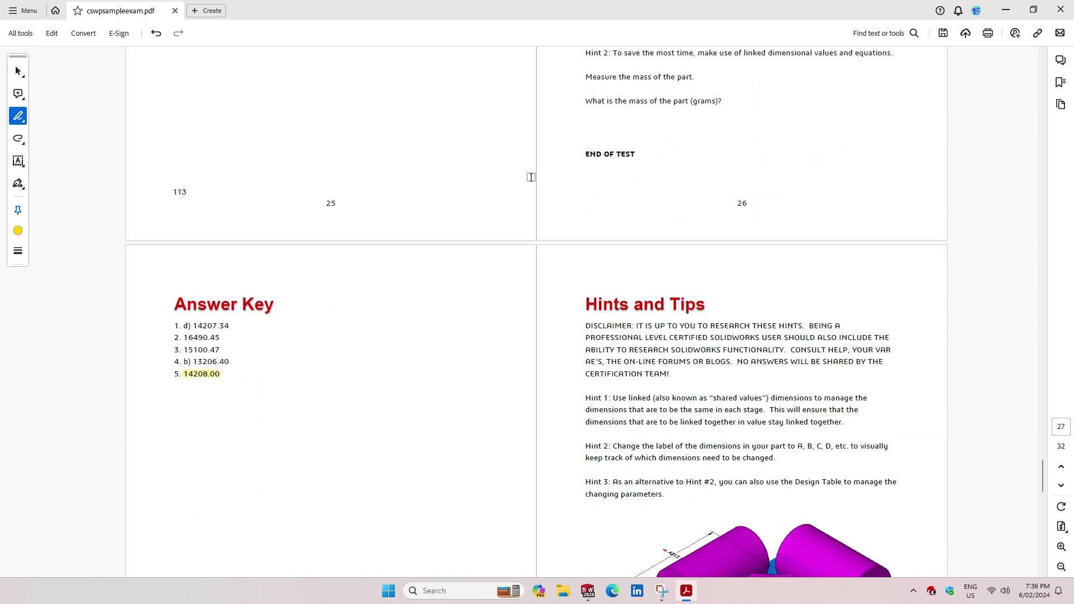
scroll(533, 177, "down", 2)
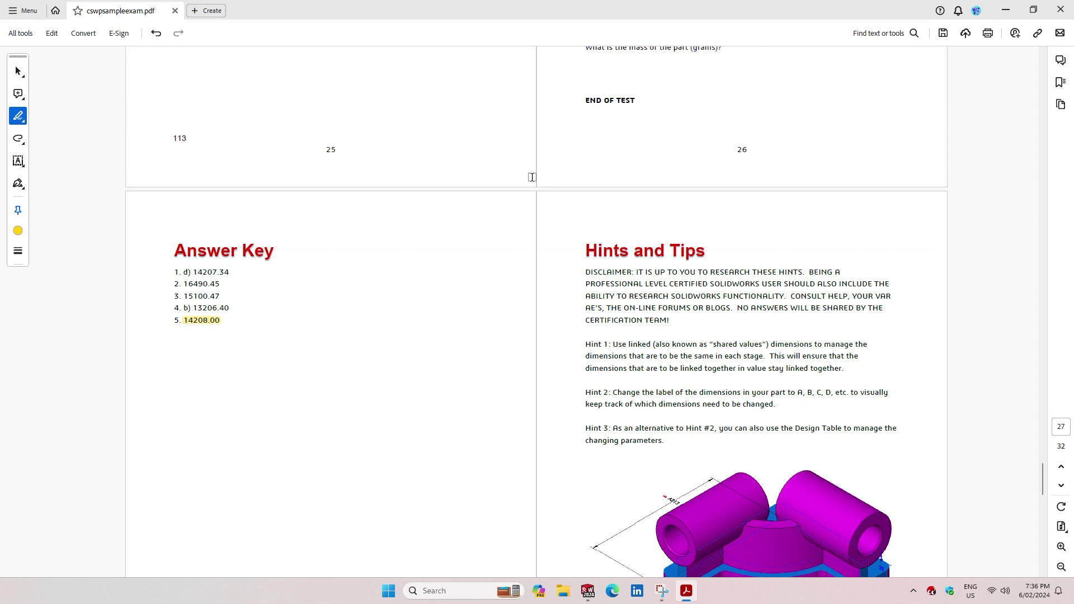
- Tick answers 14208.00 and 13206.40 with checkmarks
left_click(20, 120)
left_click(18, 162)
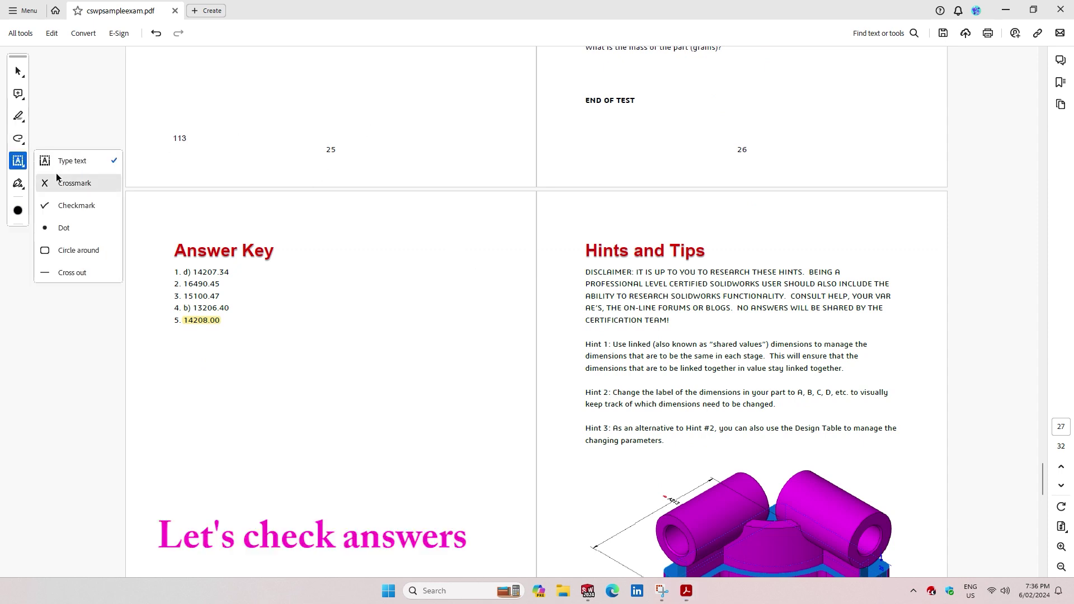
left_click(73, 211)
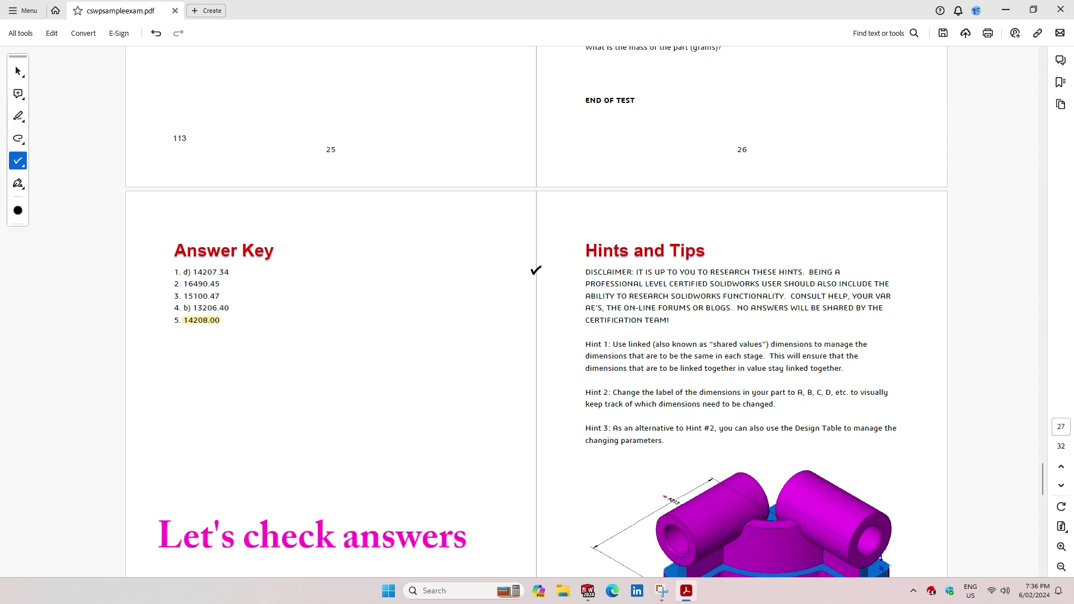
left_click(231, 321)
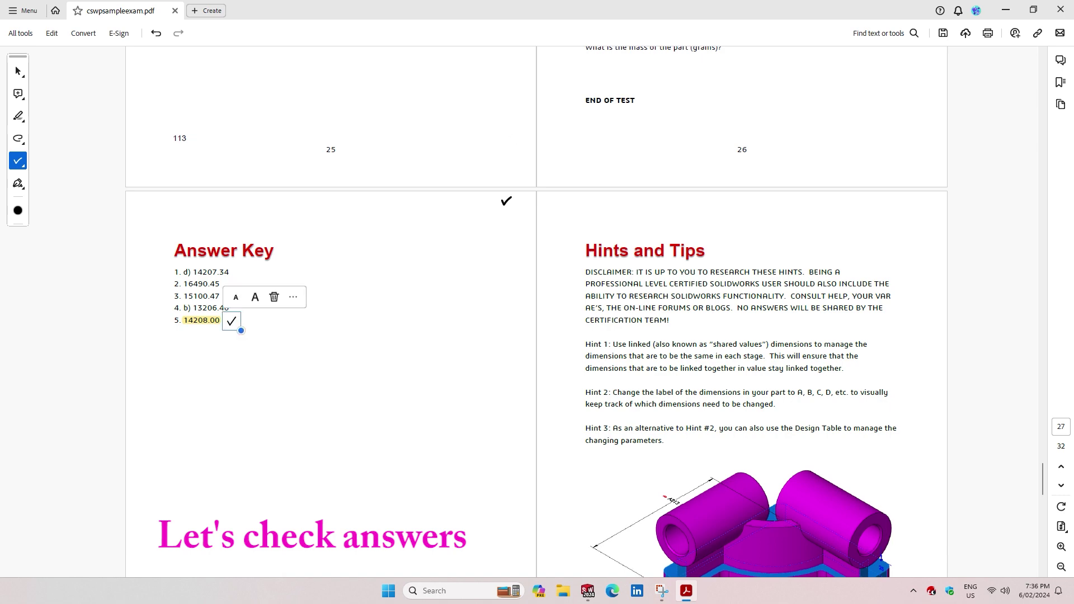
scroll(507, 201, "up", 3)
scroll(505, 202, "up", 3)
scroll(504, 202, "up", 1)
scroll(501, 198, "down", 3)
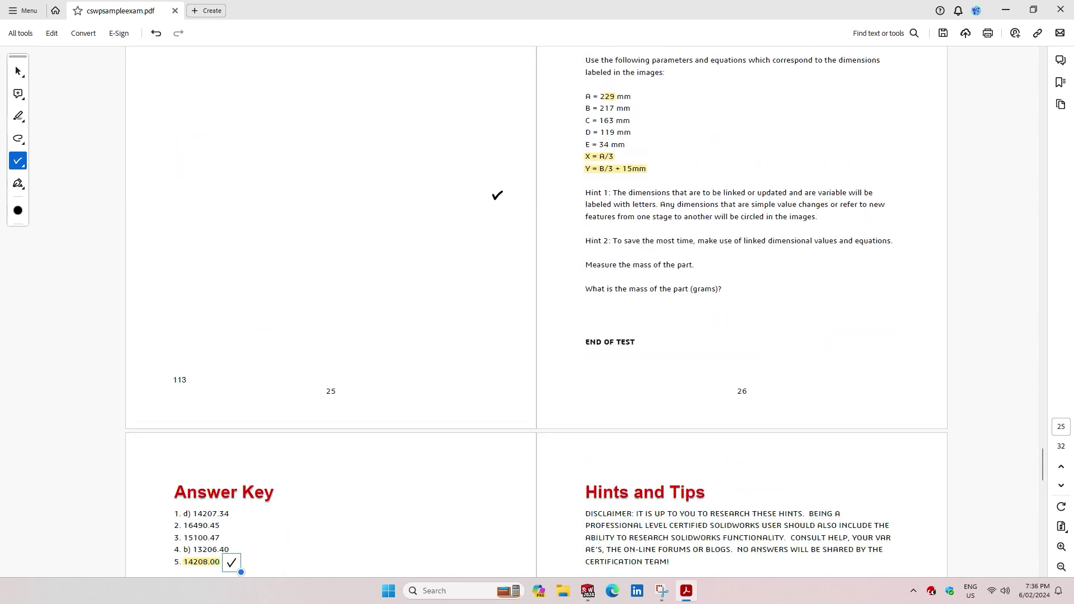
scroll(497, 195, "down", 2)
left_click(174, 418)
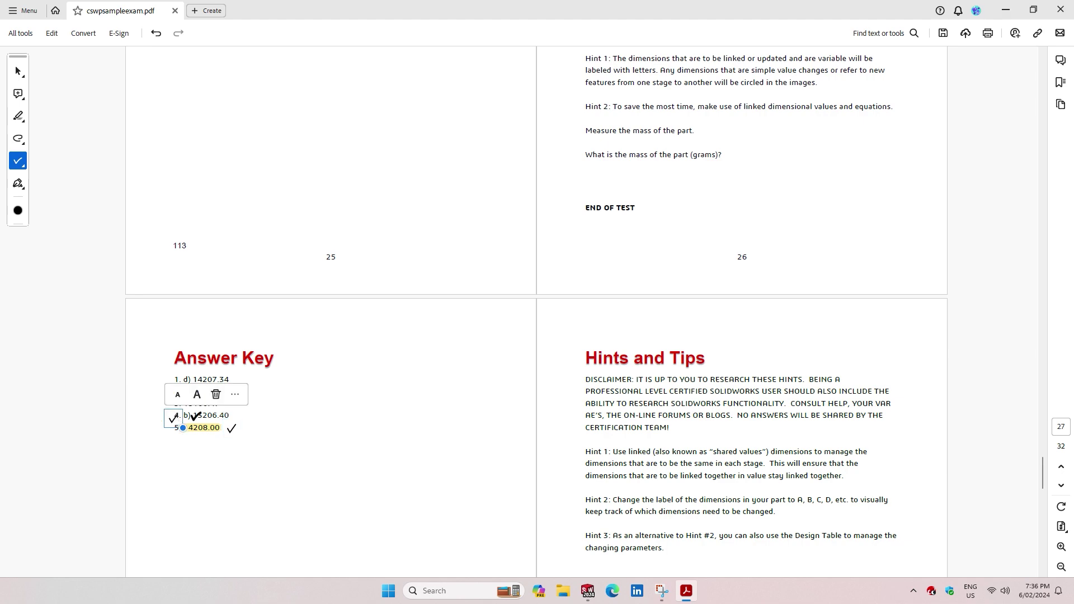
scroll(434, 332, "down", 1)
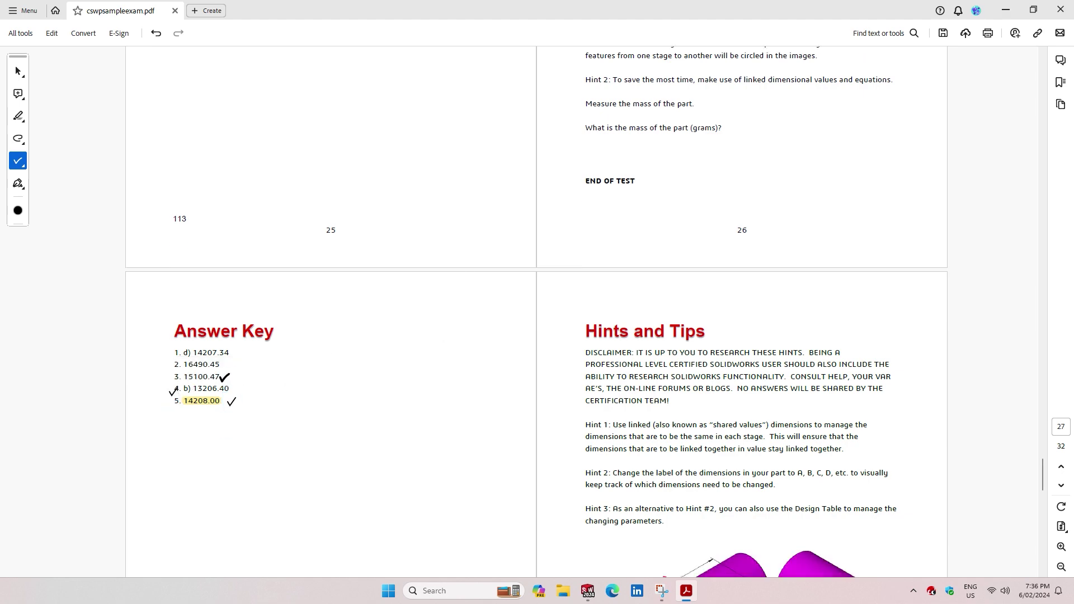
scroll(513, 269, "up", 3)
scroll(513, 270, "up", 3)
scroll(512, 270, "up", 2)
scroll(513, 270, "up", 2)
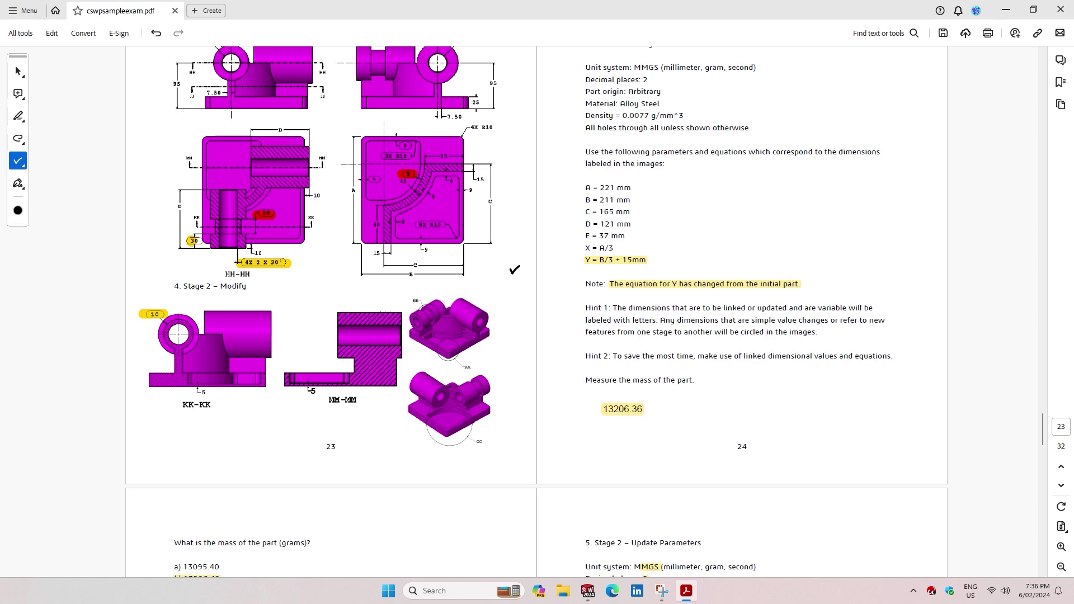
- Place a checkmark beside answer 3 in the Answer Key
scroll(515, 270, "up", 6)
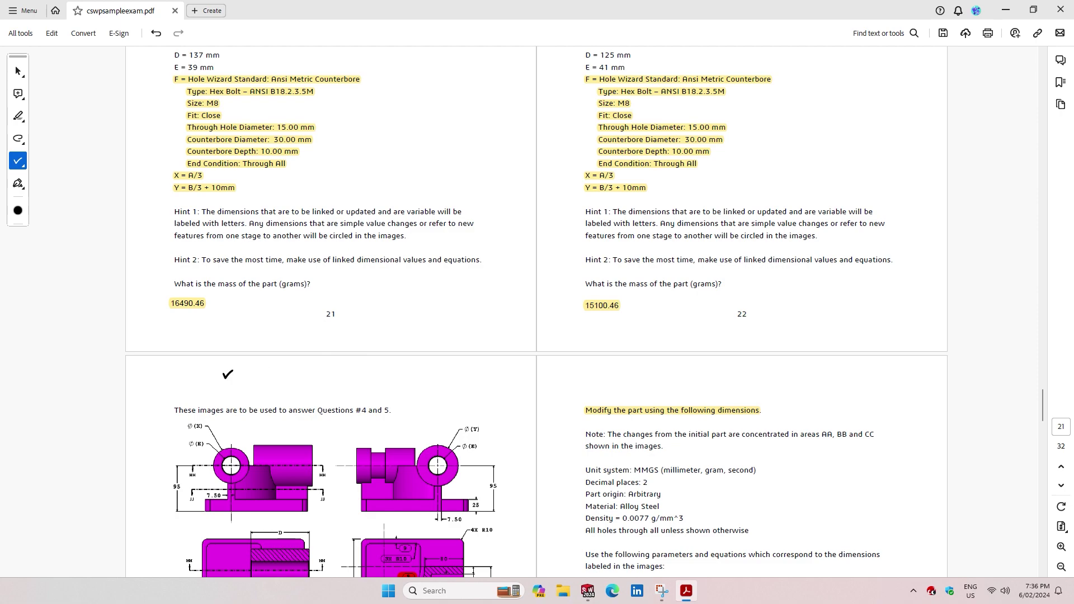
scroll(352, 368, "down", 6)
scroll(356, 361, "down", 3)
scroll(356, 361, "down", 2)
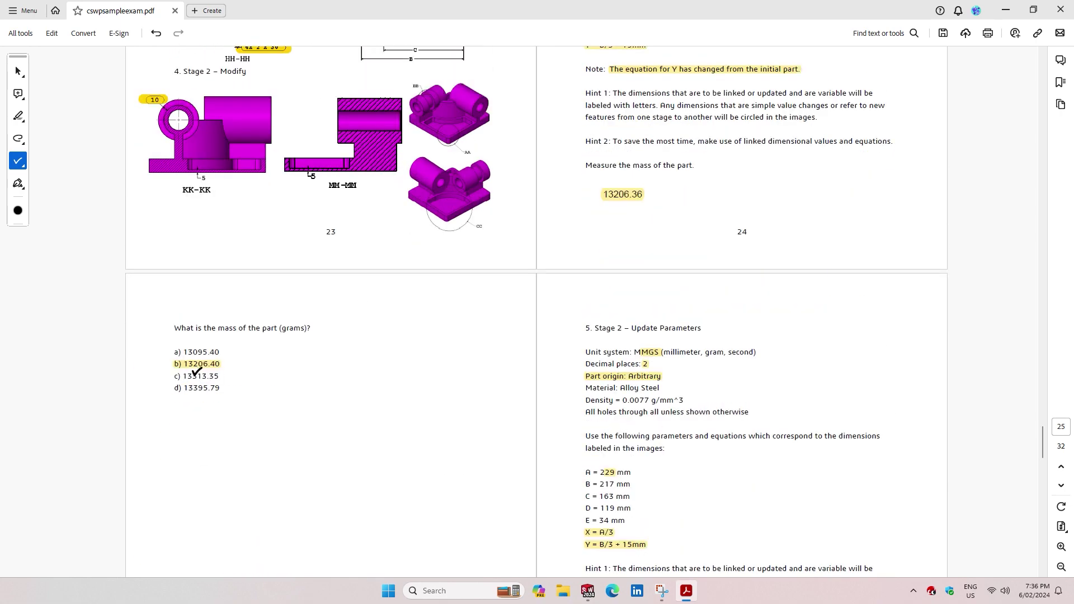
scroll(259, 388, "down", 4)
scroll(257, 407, "down", 2)
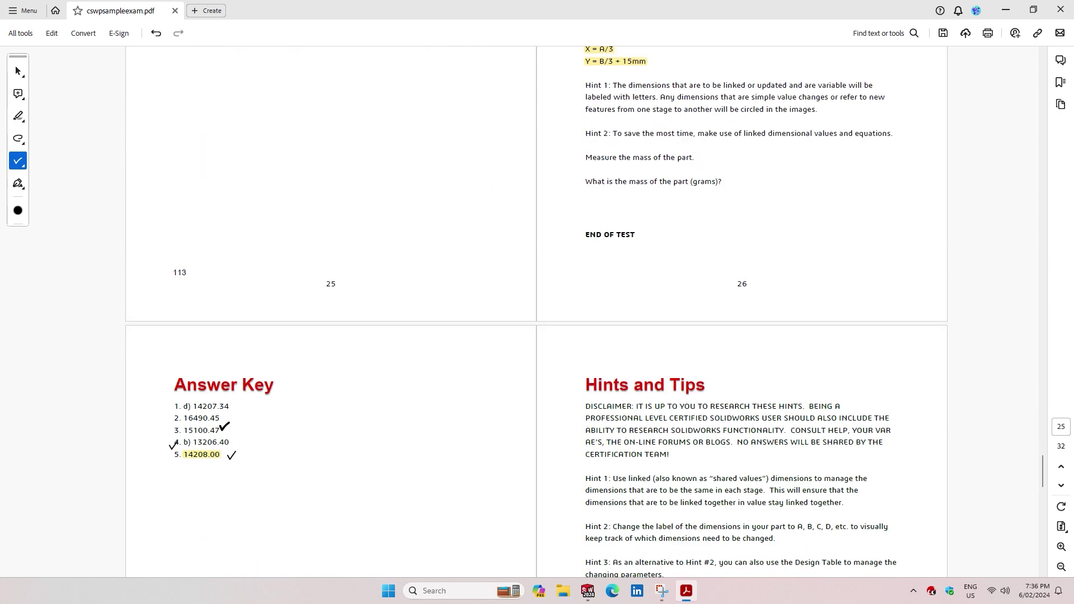
left_click(261, 429)
- Tick answer 2, and delete the stray checkmark placed by the Answer Key heading
scroll(574, 204, "up", 2)
scroll(574, 203, "up", 3)
scroll(574, 204, "up", 6)
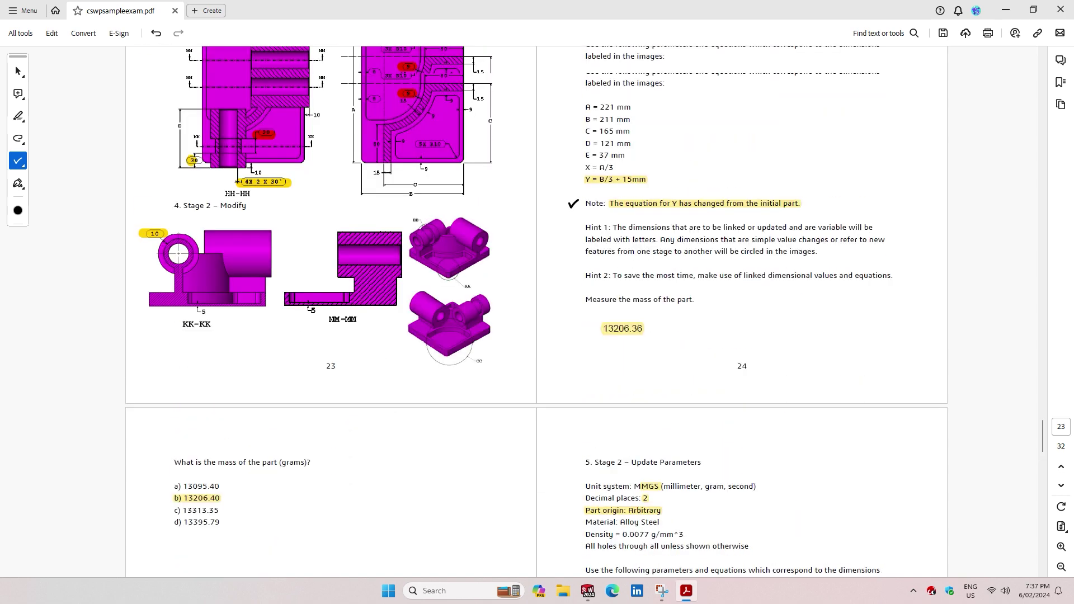
scroll(573, 204, "up", 3)
scroll(574, 204, "up", 1)
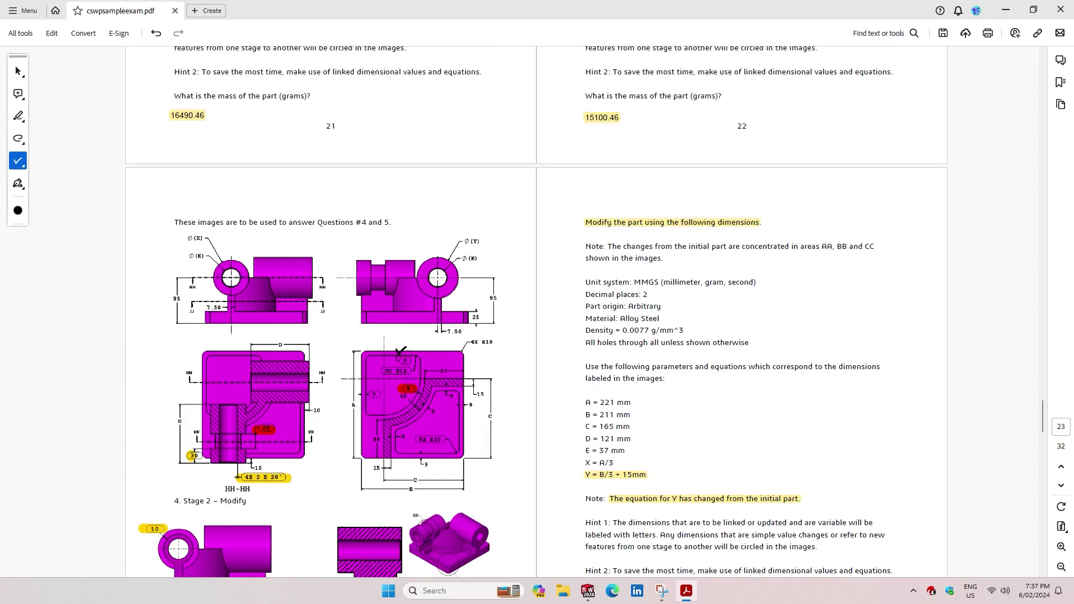
scroll(440, 412, "down", 5)
scroll(441, 412, "down", 4)
scroll(441, 412, "down", 5)
scroll(425, 410, "down", 3)
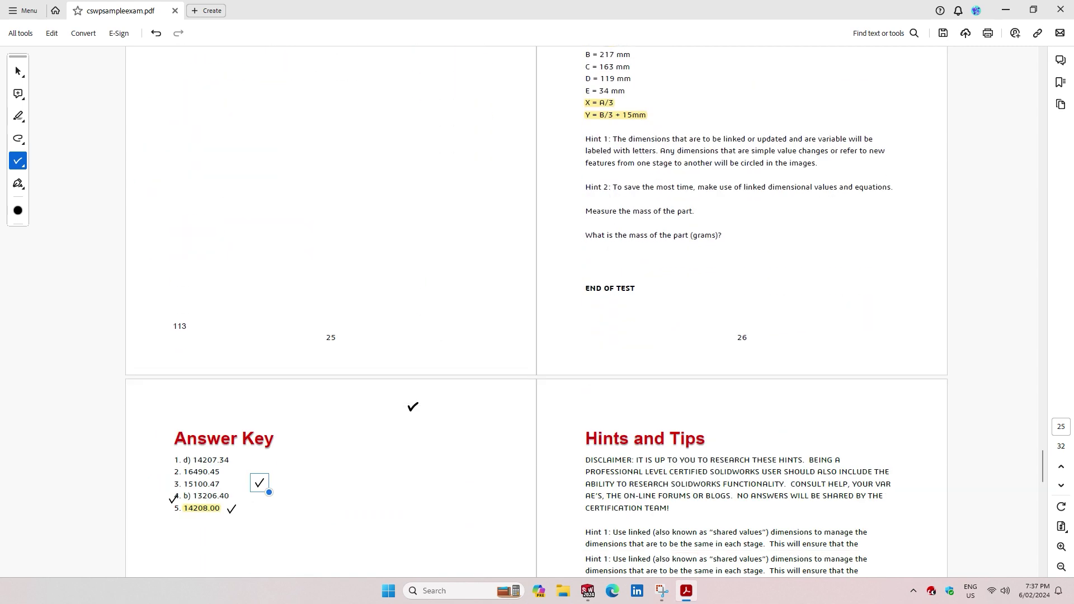
left_click(163, 391)
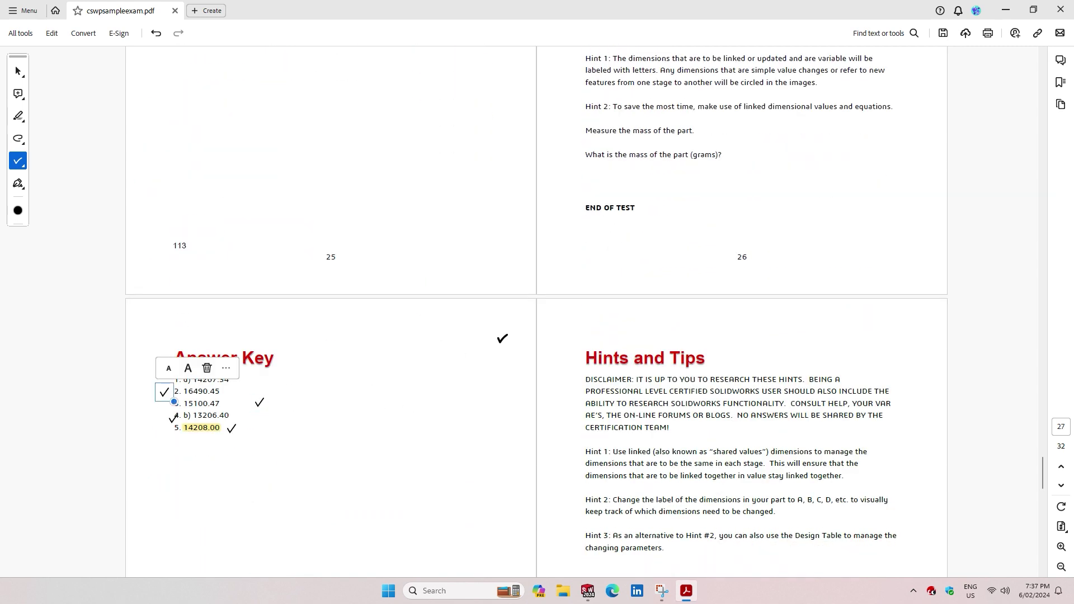
left_click(284, 370)
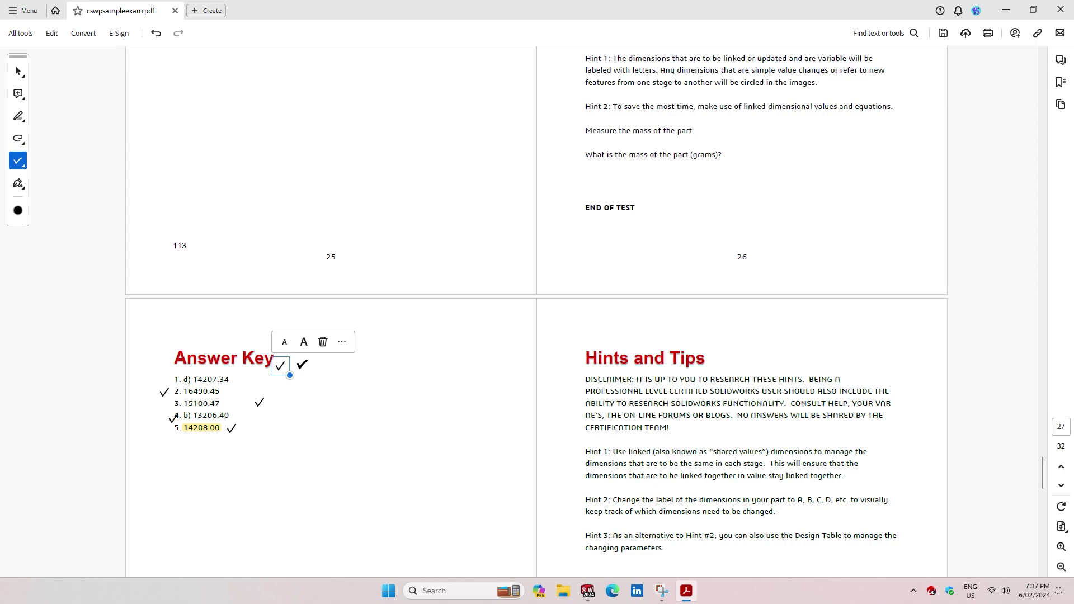
left_click(321, 341)
- Place a checkmark beside answer 1, 14207.34, completing the answer review
scroll(644, 309, "up", 3)
scroll(643, 308, "up", 3)
scroll(643, 308, "up", 5)
scroll(644, 308, "up", 6)
scroll(644, 308, "up", 3)
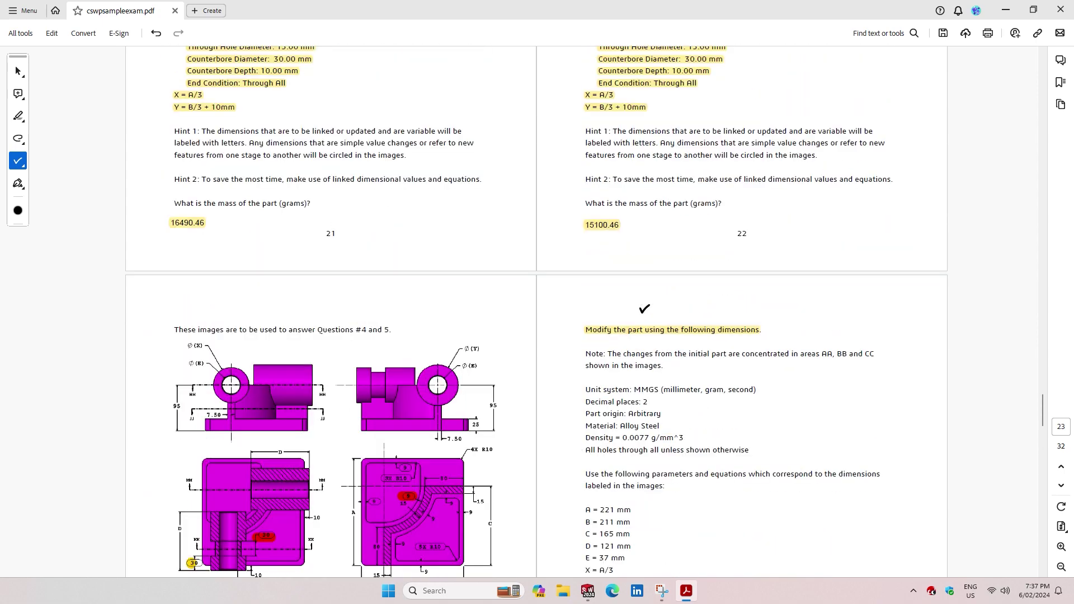
scroll(644, 308, "up", 5)
scroll(643, 308, "up", 5)
scroll(644, 308, "up", 3)
scroll(644, 309, "up", 3)
scroll(448, 203, "up", 6)
scroll(452, 203, "up", 3)
scroll(604, 246, "down", 3)
scroll(696, 242, "down", 9)
scroll(715, 324, "down", 7)
scroll(702, 383, "down", 3)
scroll(598, 416, "down", 11)
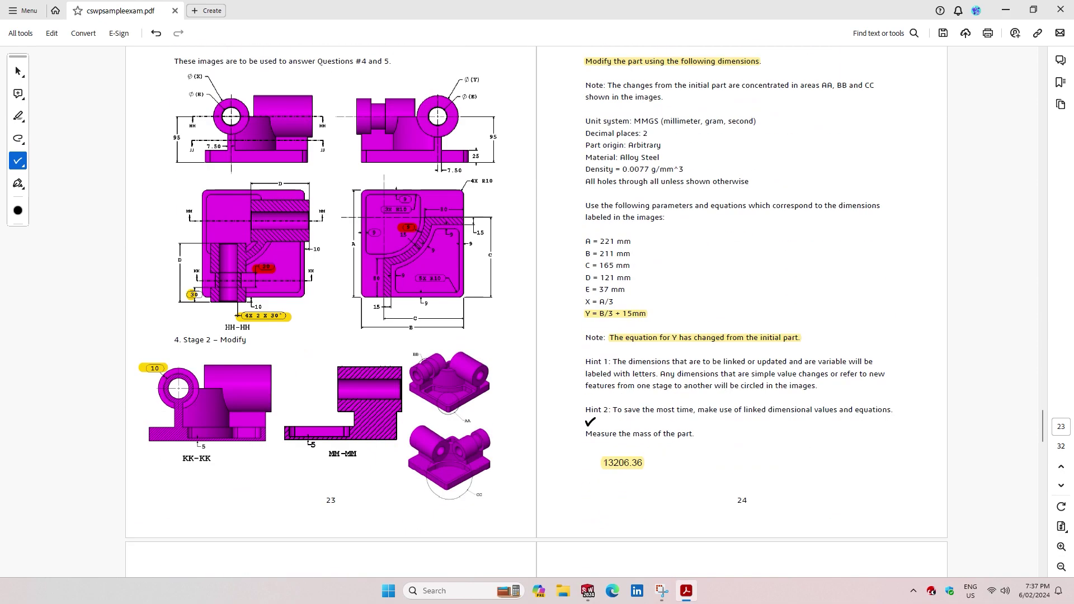
scroll(503, 405, "down", 6)
scroll(403, 395, "down", 5)
scroll(399, 397, "down", 9)
scroll(399, 397, "down", 3)
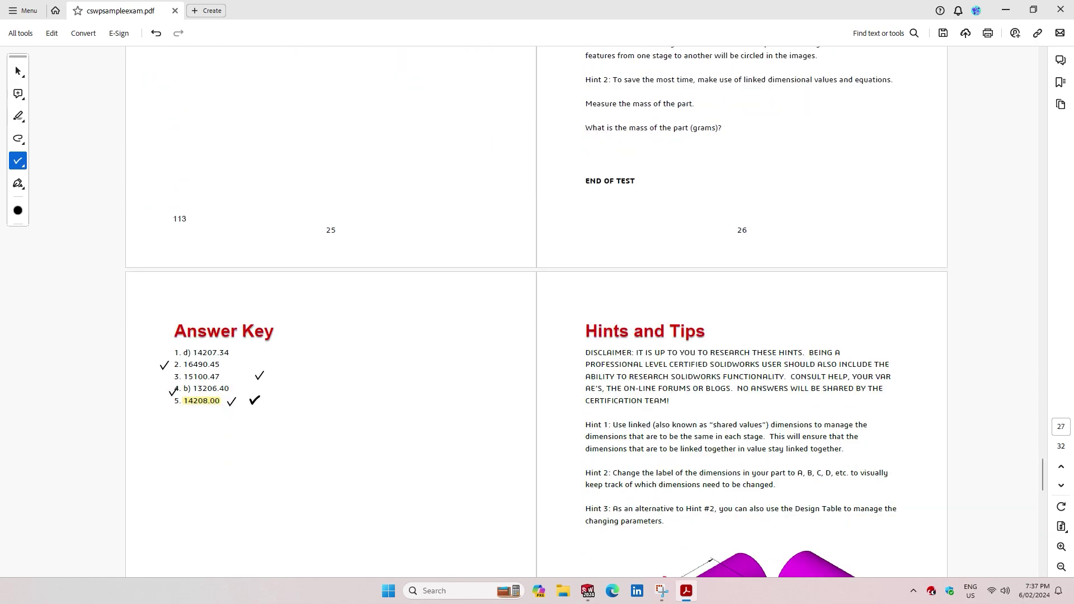
left_click(236, 350)
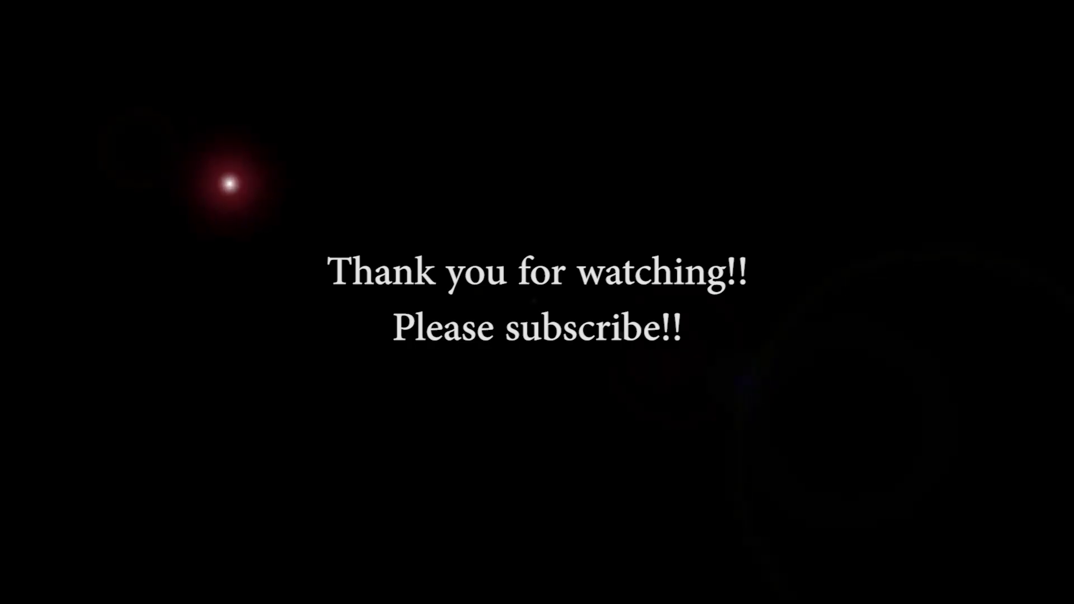